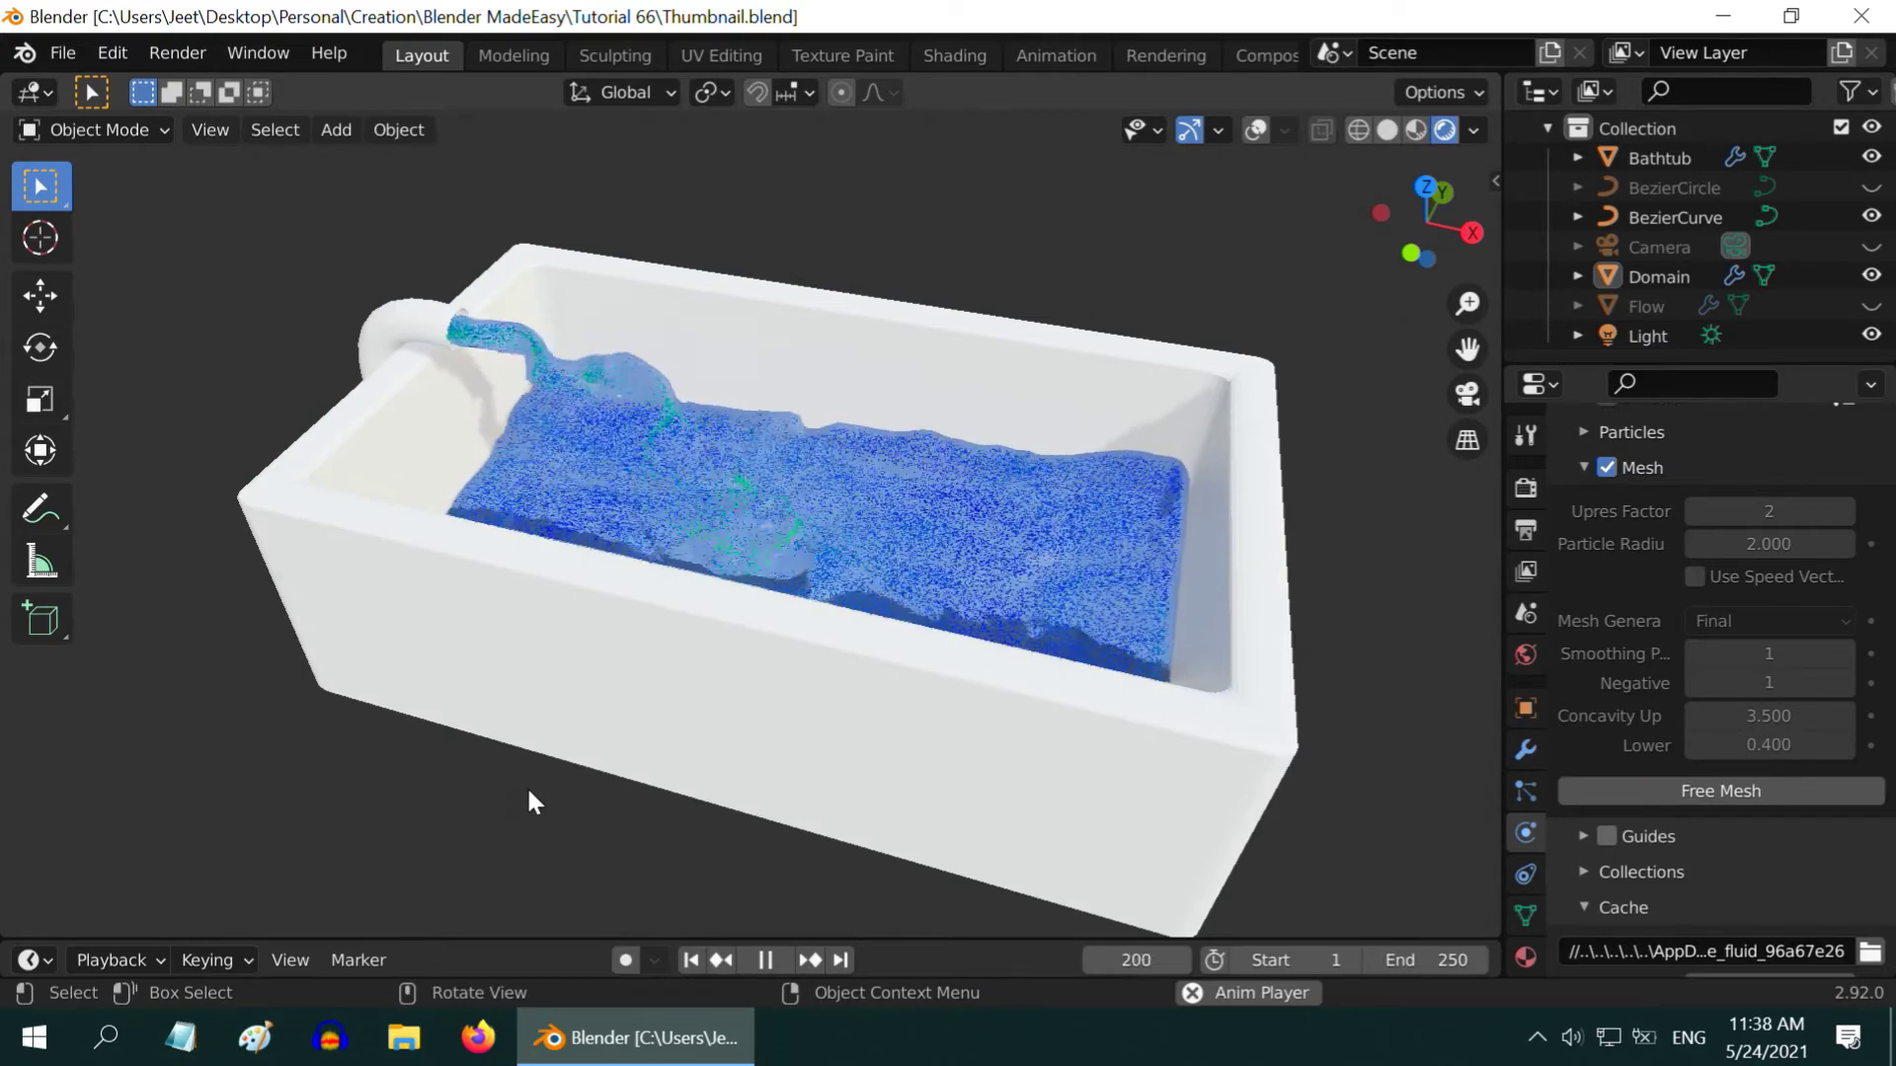
Start a new file and set the default cube's X scale to 5
{"action": "left_click", "coordinate": [65, 57]}
{"action": "mouse_move", "coordinate": [140, 87]}
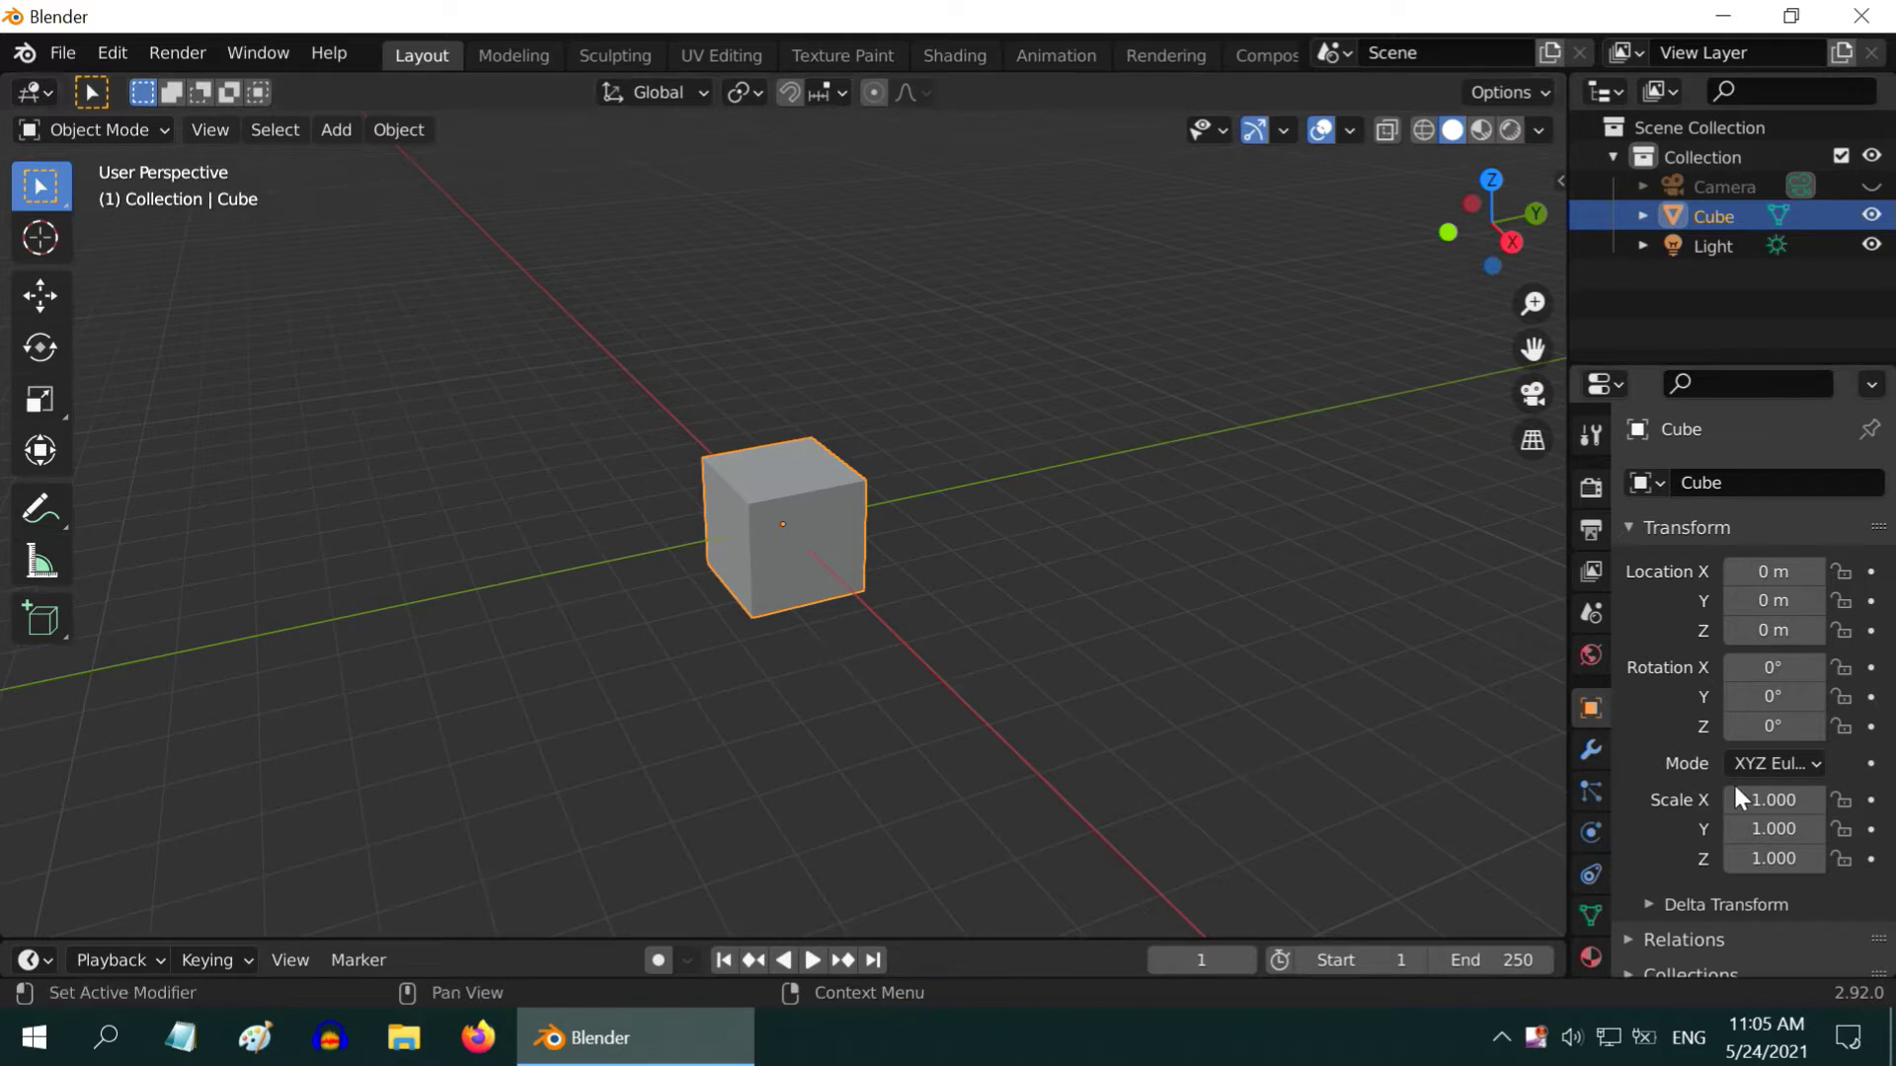
{"action": "left_click", "coordinate": [1777, 800]}
{"action": "type", "text": "1.0"}
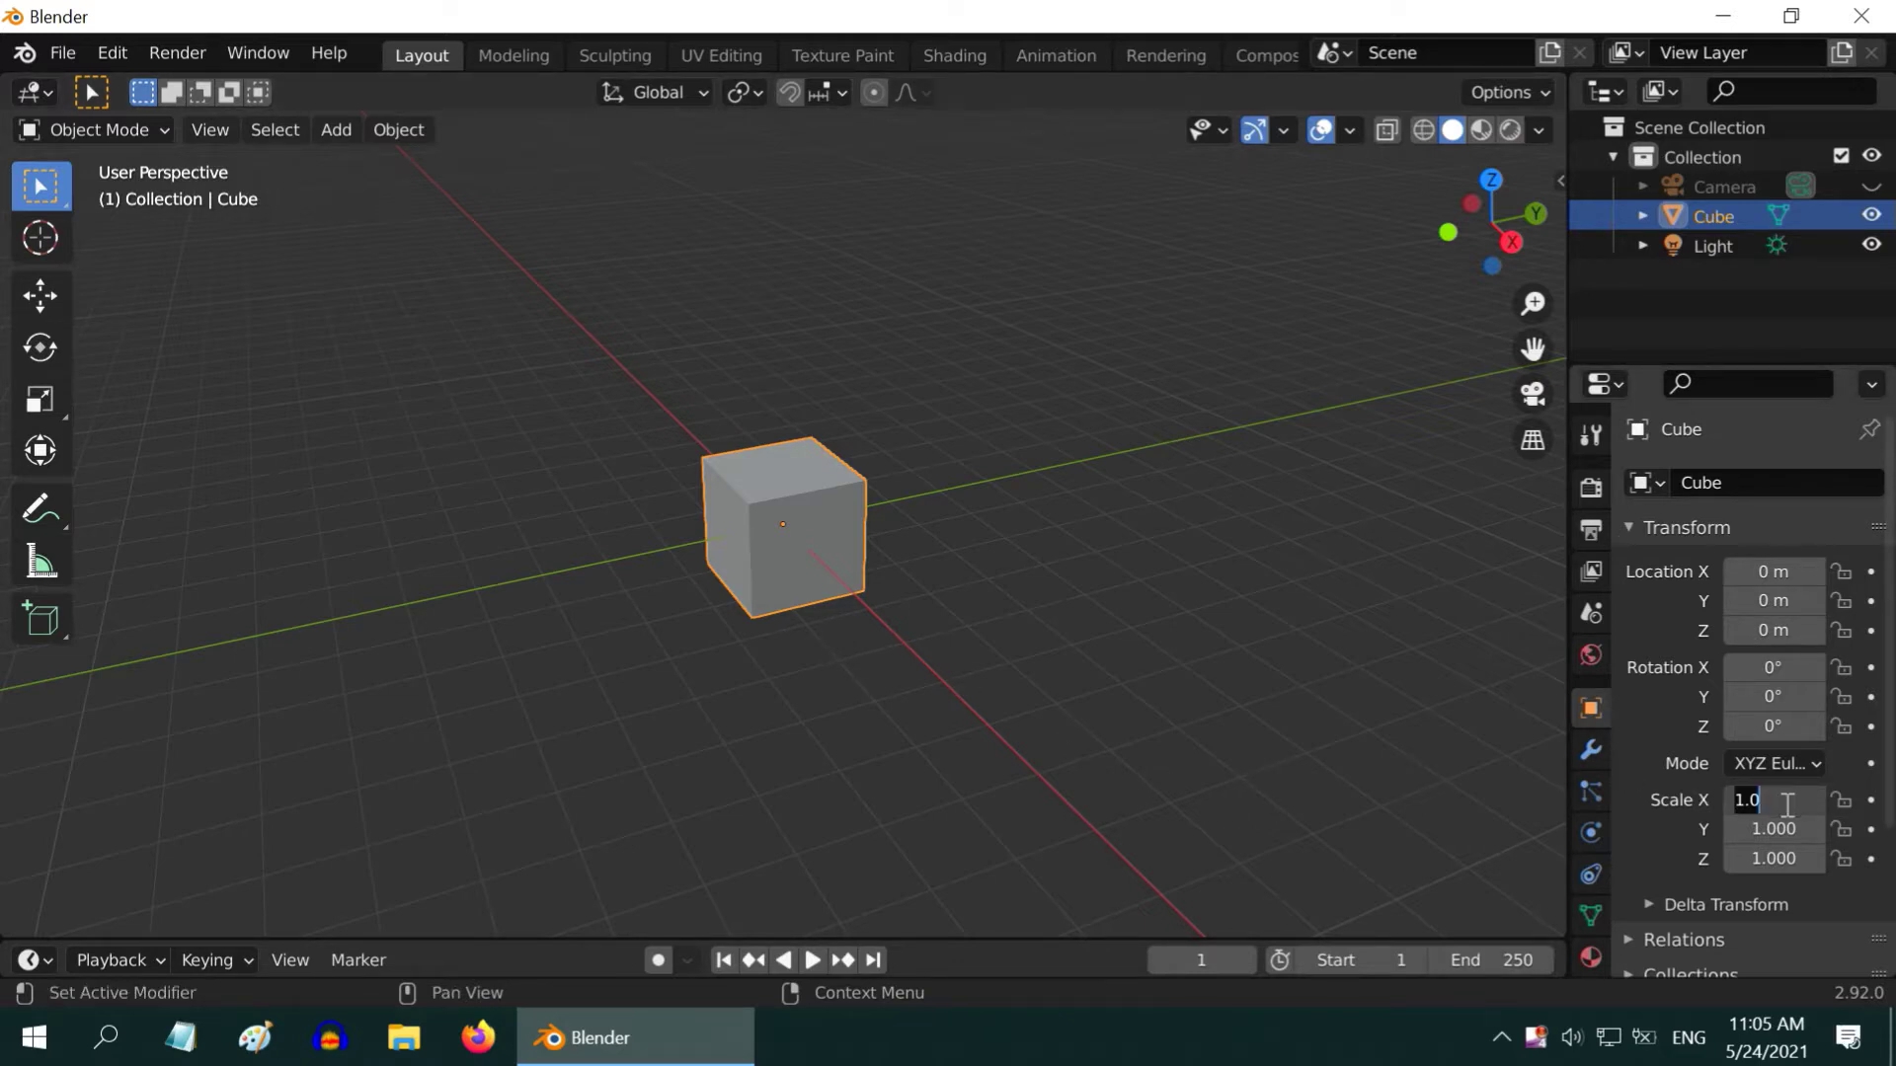
{"action": "key", "text": "BackSpace"}
{"action": "key", "text": "BackSpace"}
{"action": "key", "text": "BackSpace"}
{"action": "type", "text": "5"}
{"action": "key", "text": "Return"}
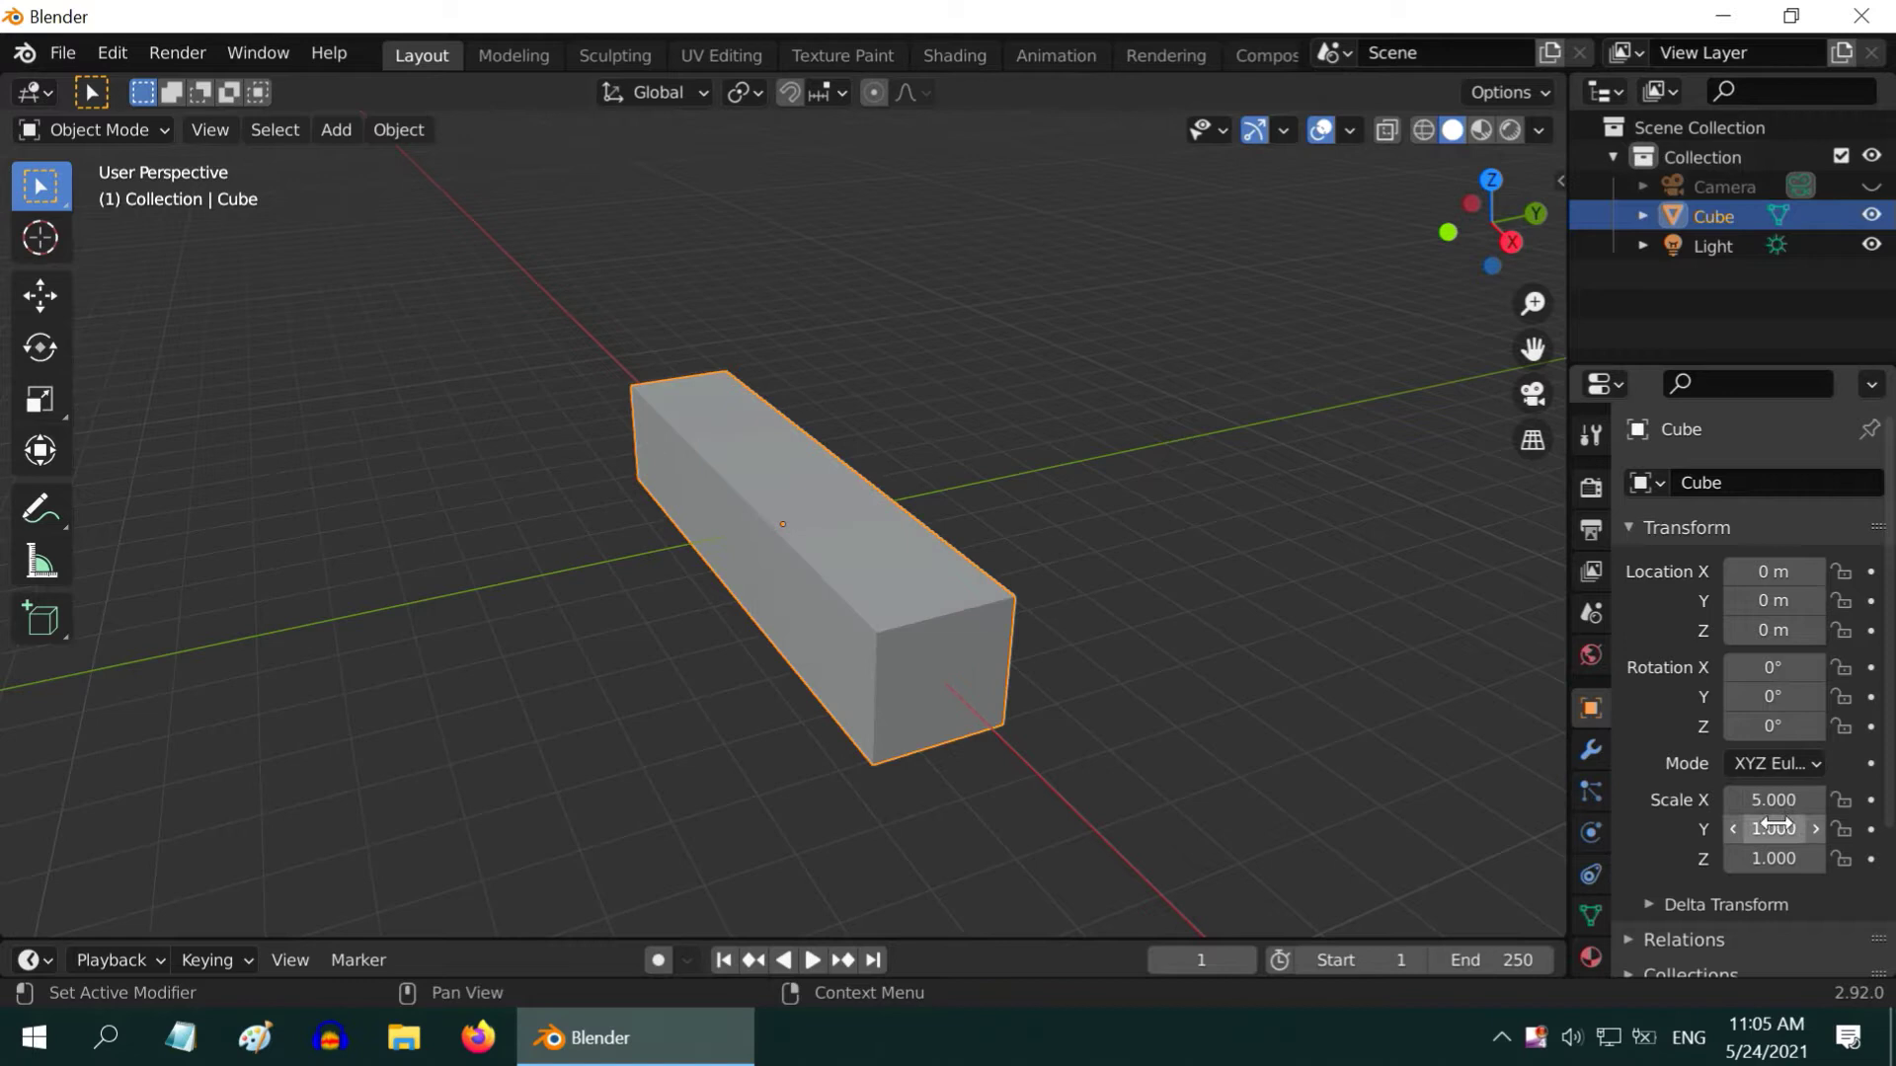
Set the cube's Y scale to 3 and its Z scale to 1.5
{"action": "left_click", "coordinate": [1779, 829]}
{"action": "type", "text": "3"}
{"action": "key", "text": "Return"}
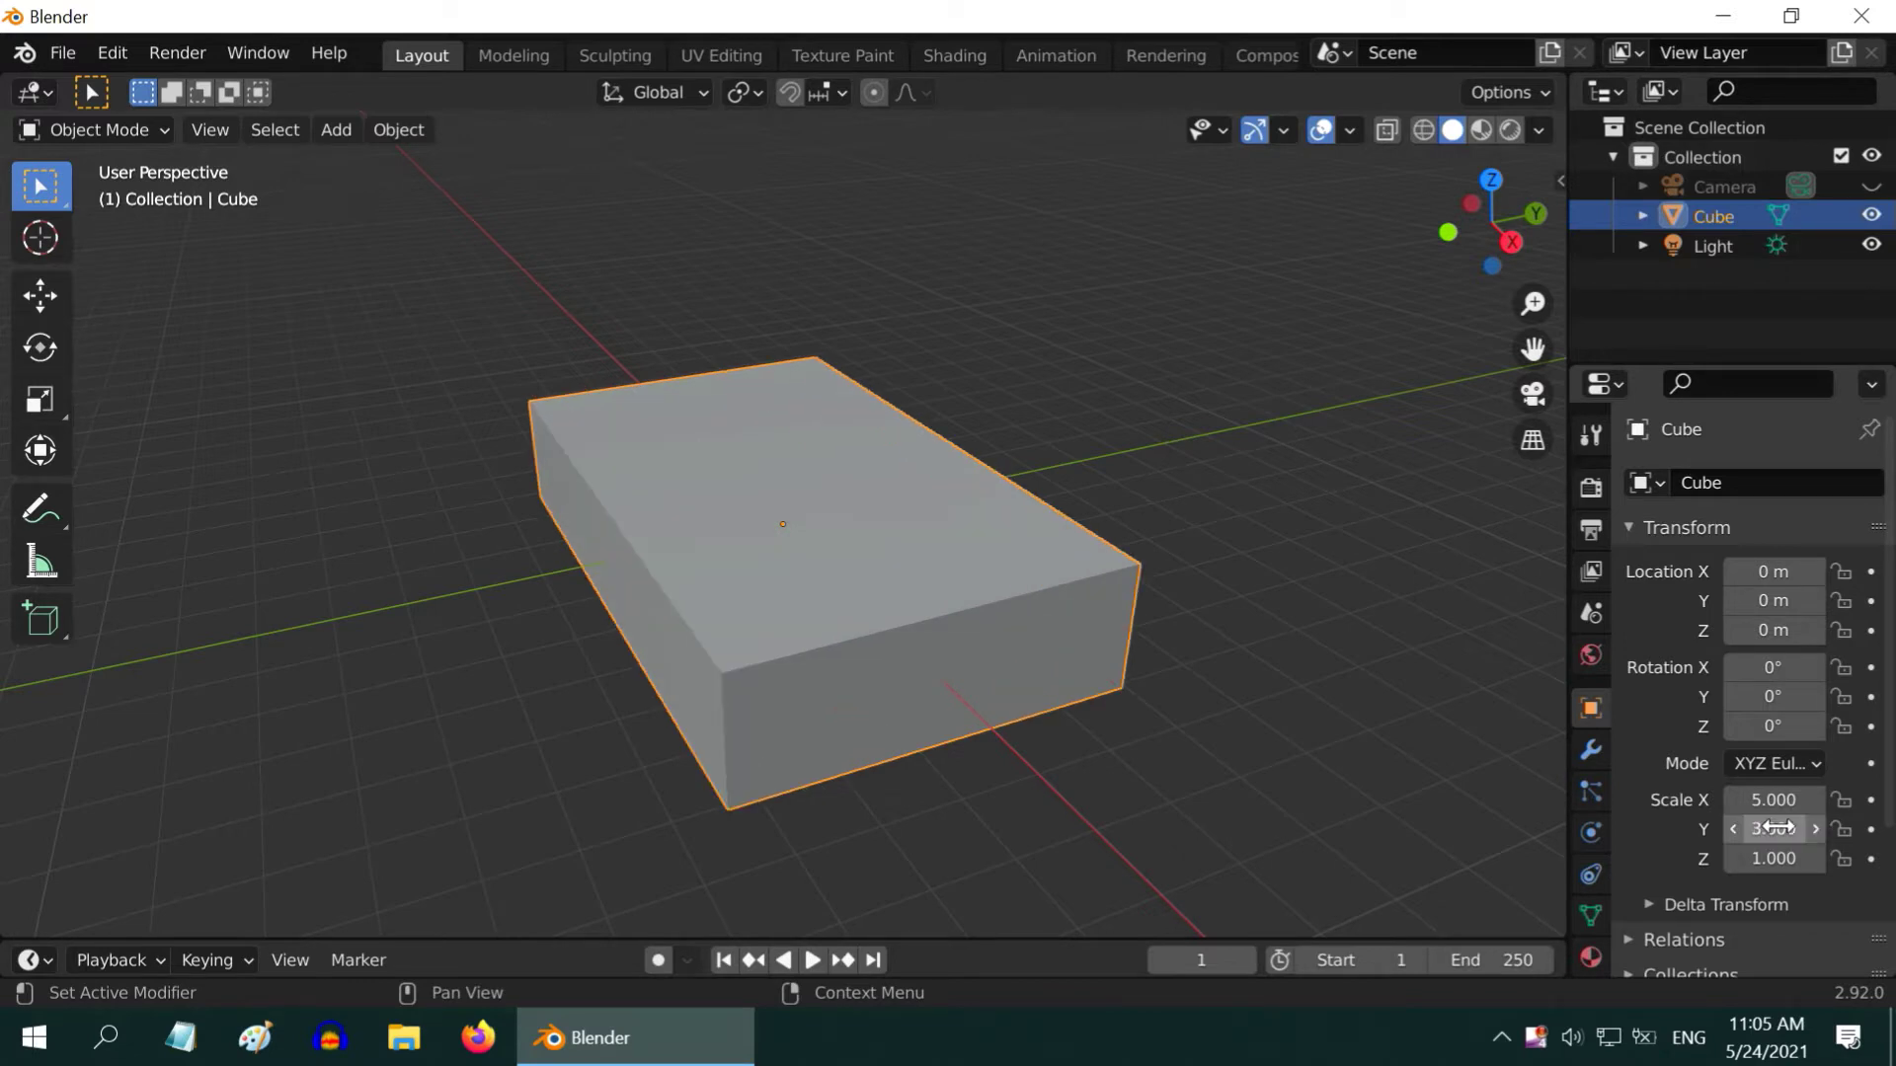
{"action": "left_click", "coordinate": [1774, 857]}
{"action": "type", "text": "1.5"}
{"action": "key", "text": "Return"}
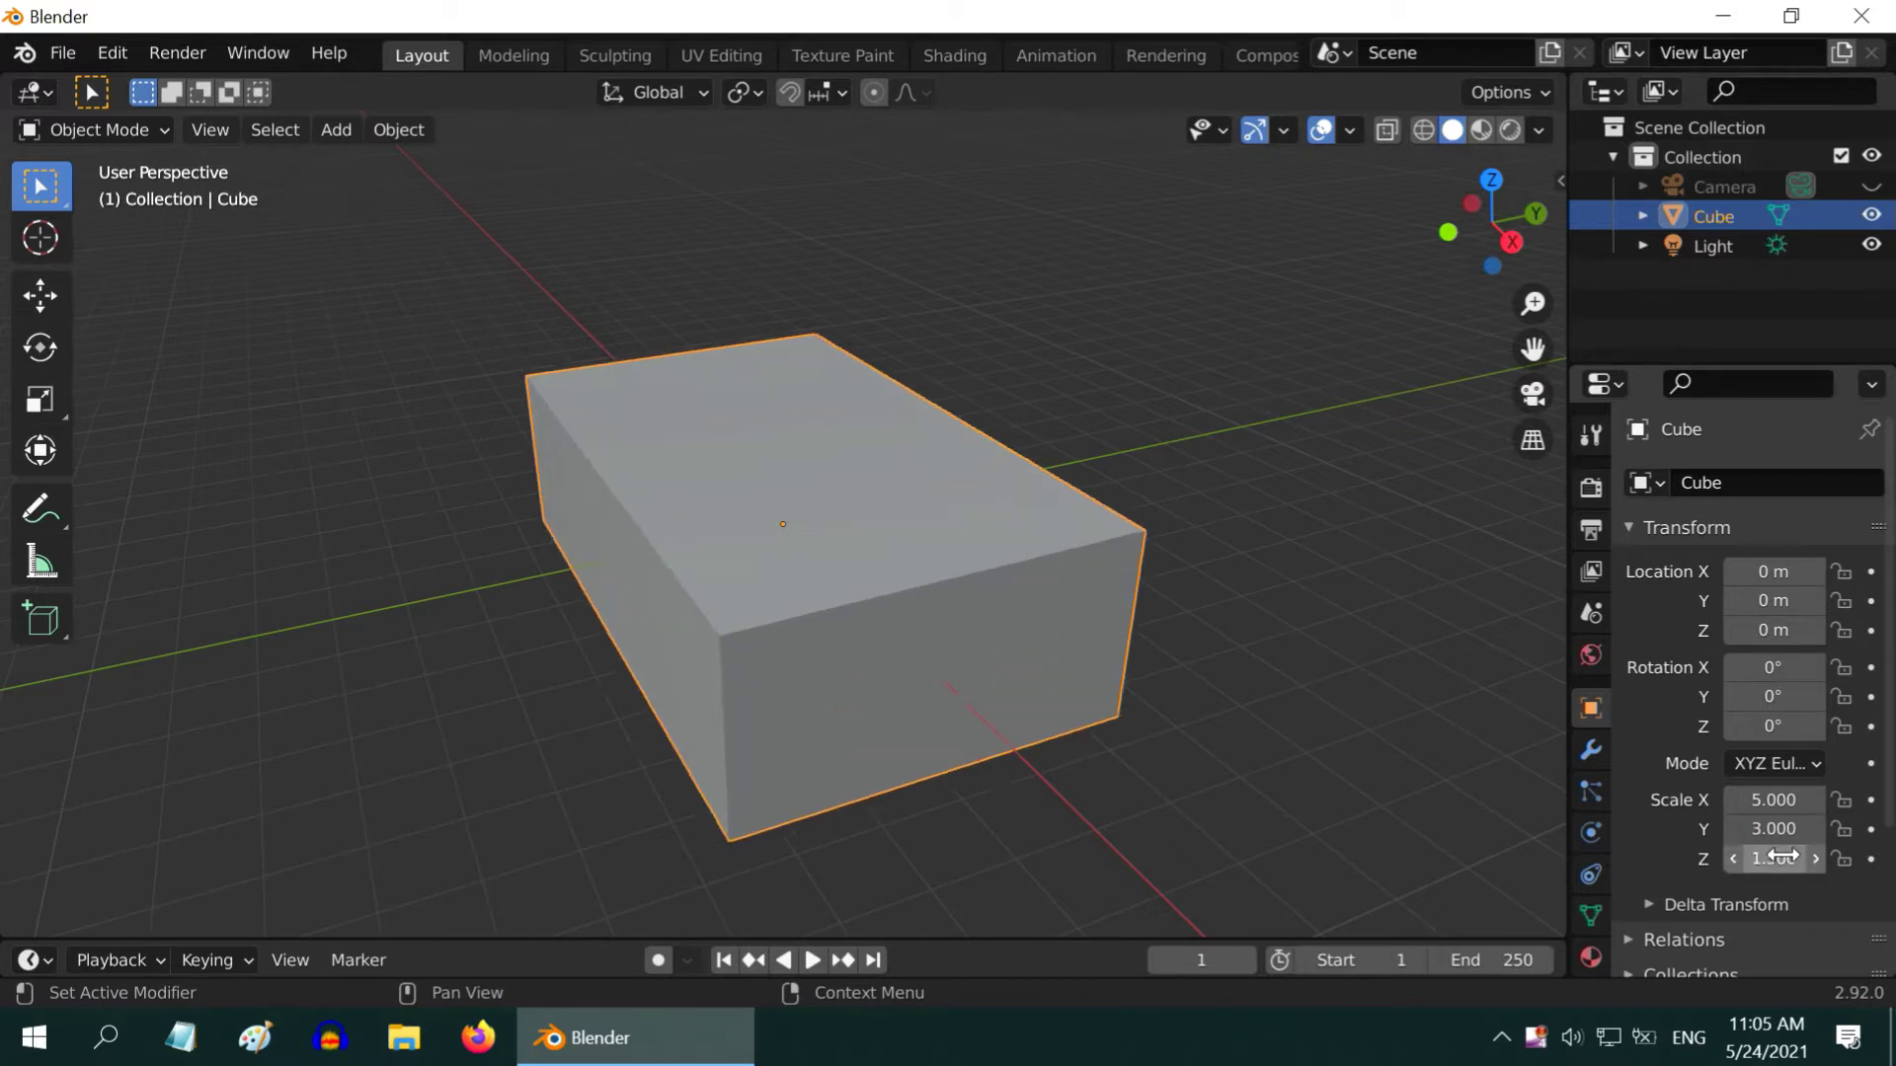
Add a second cube mesh at the centre of the scaled block
{"action": "middle_click_drag", "start_coordinate": [766, 701], "coordinate": [899, 726]}
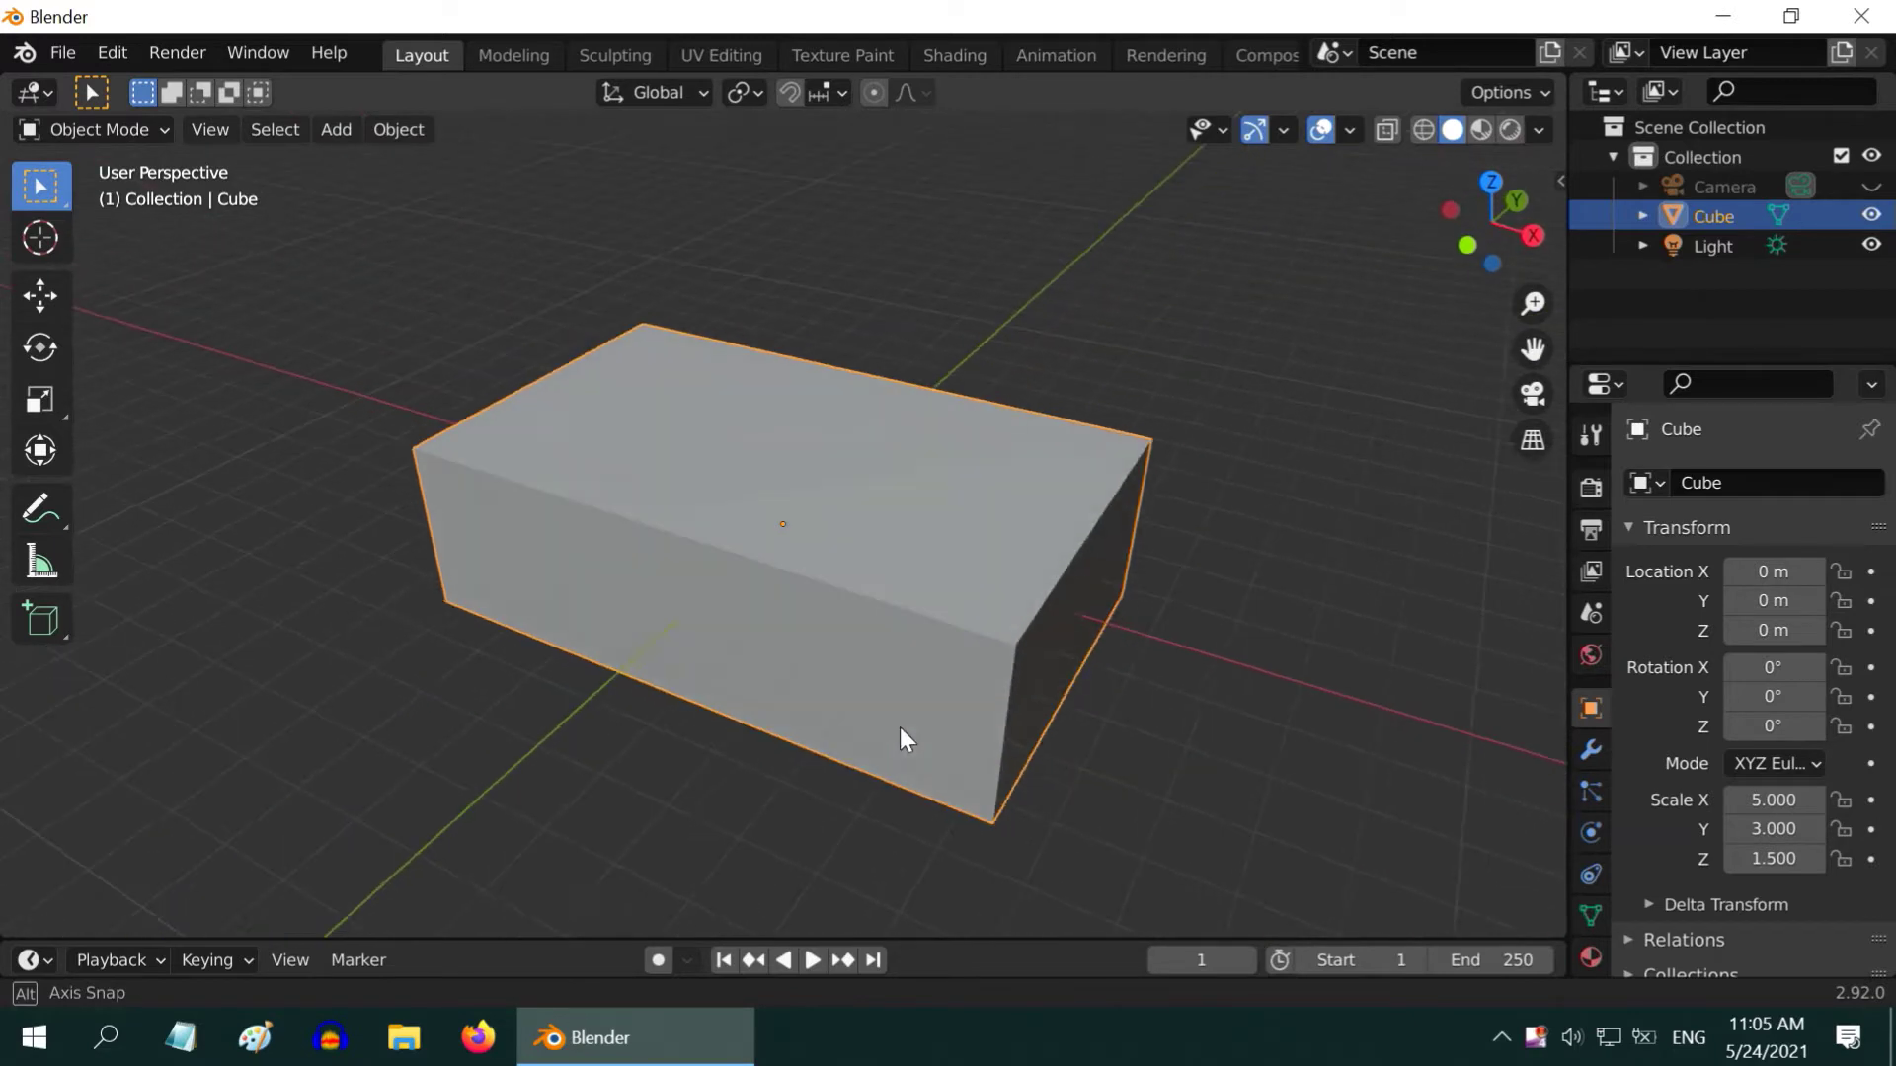
{"action": "middle_click_drag", "start_coordinate": [952, 529], "coordinate": [961, 580]}
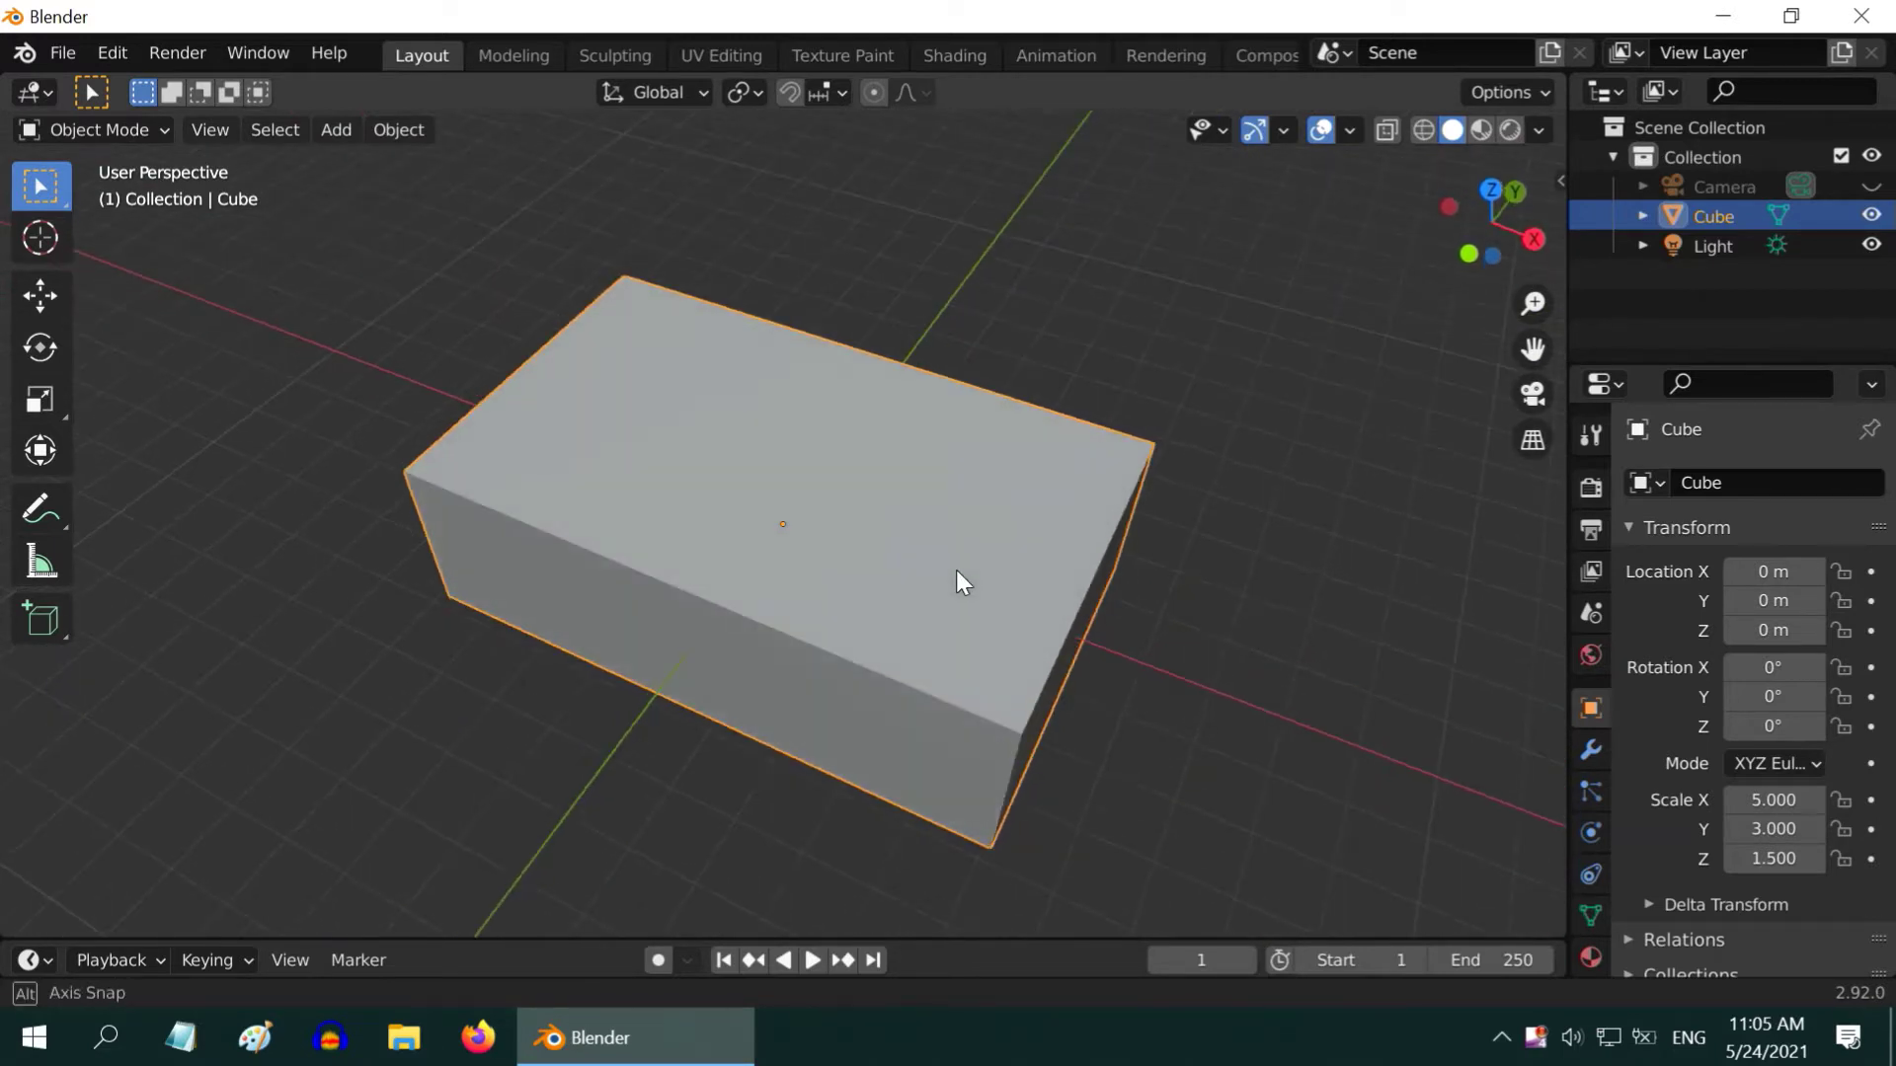
{"action": "left_click", "coordinate": [336, 132]}
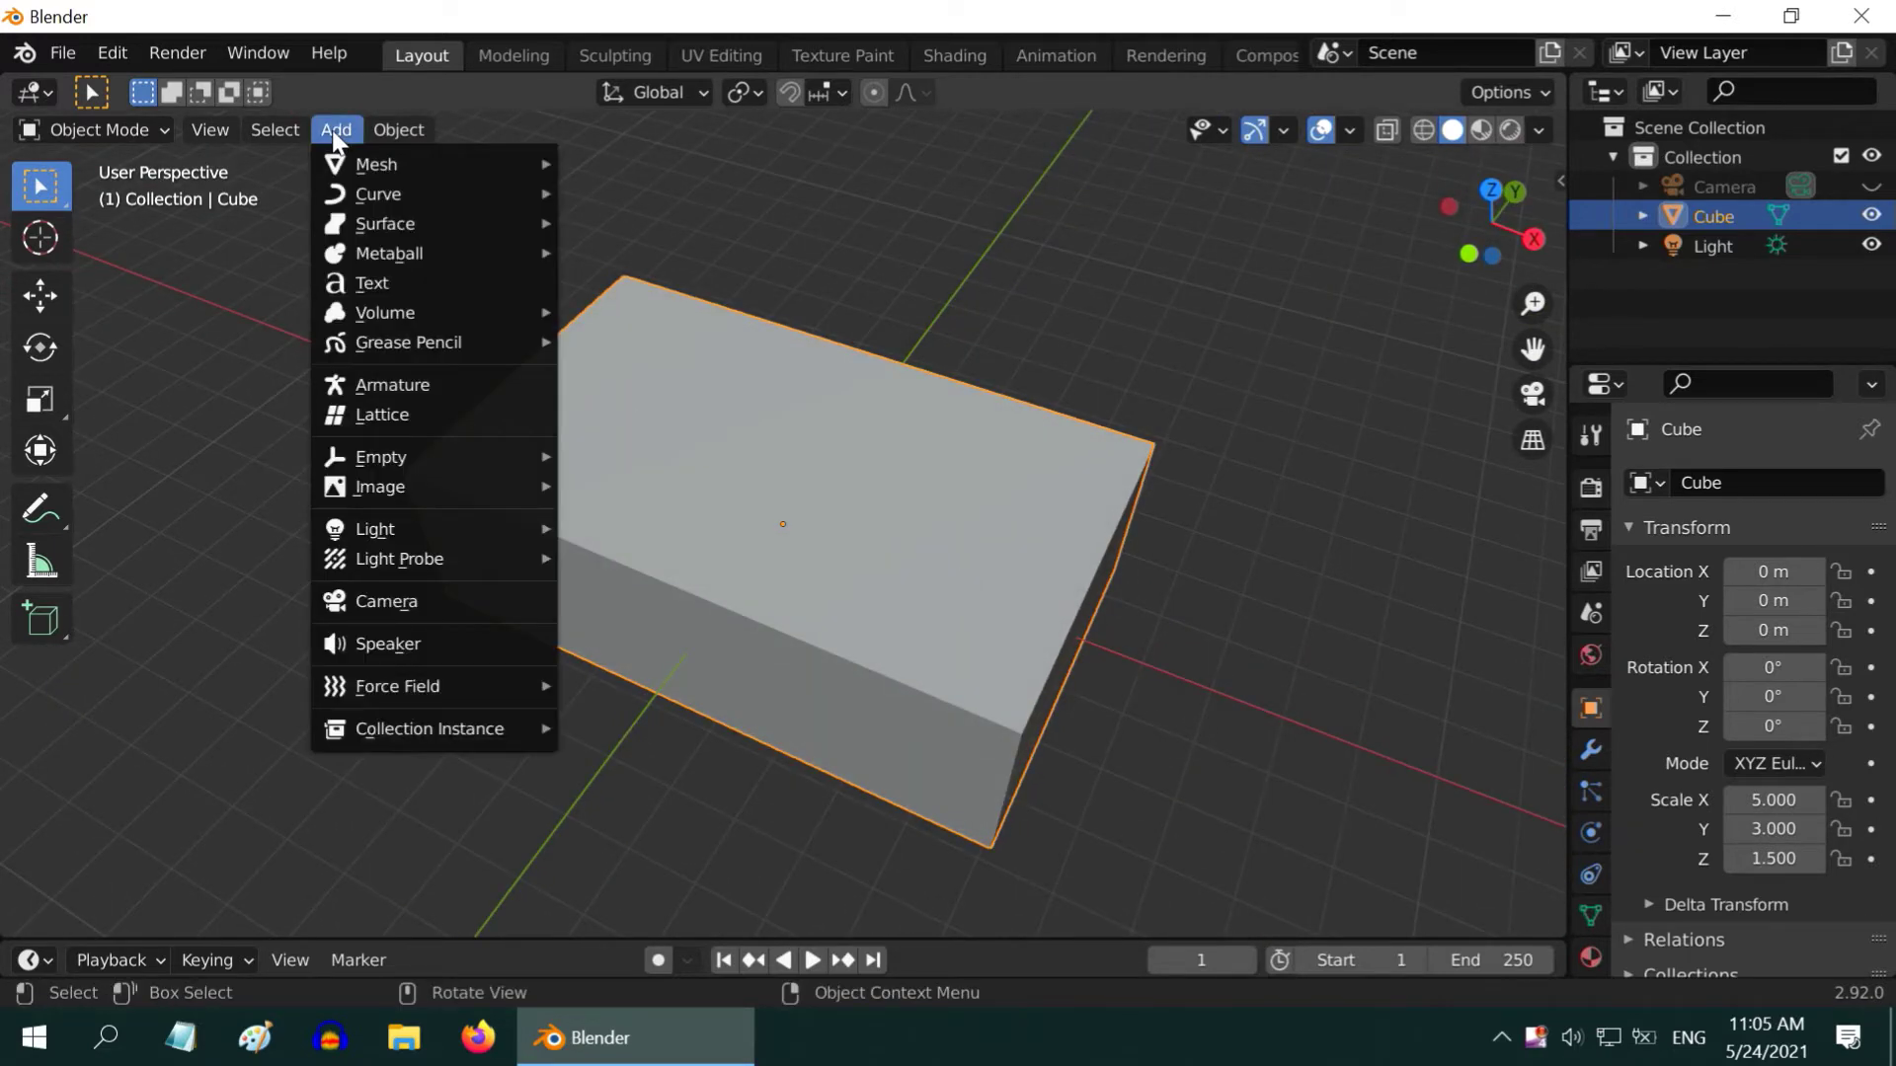
{"action": "mouse_move", "coordinate": [361, 164]}
{"action": "left_click", "coordinate": [656, 188]}
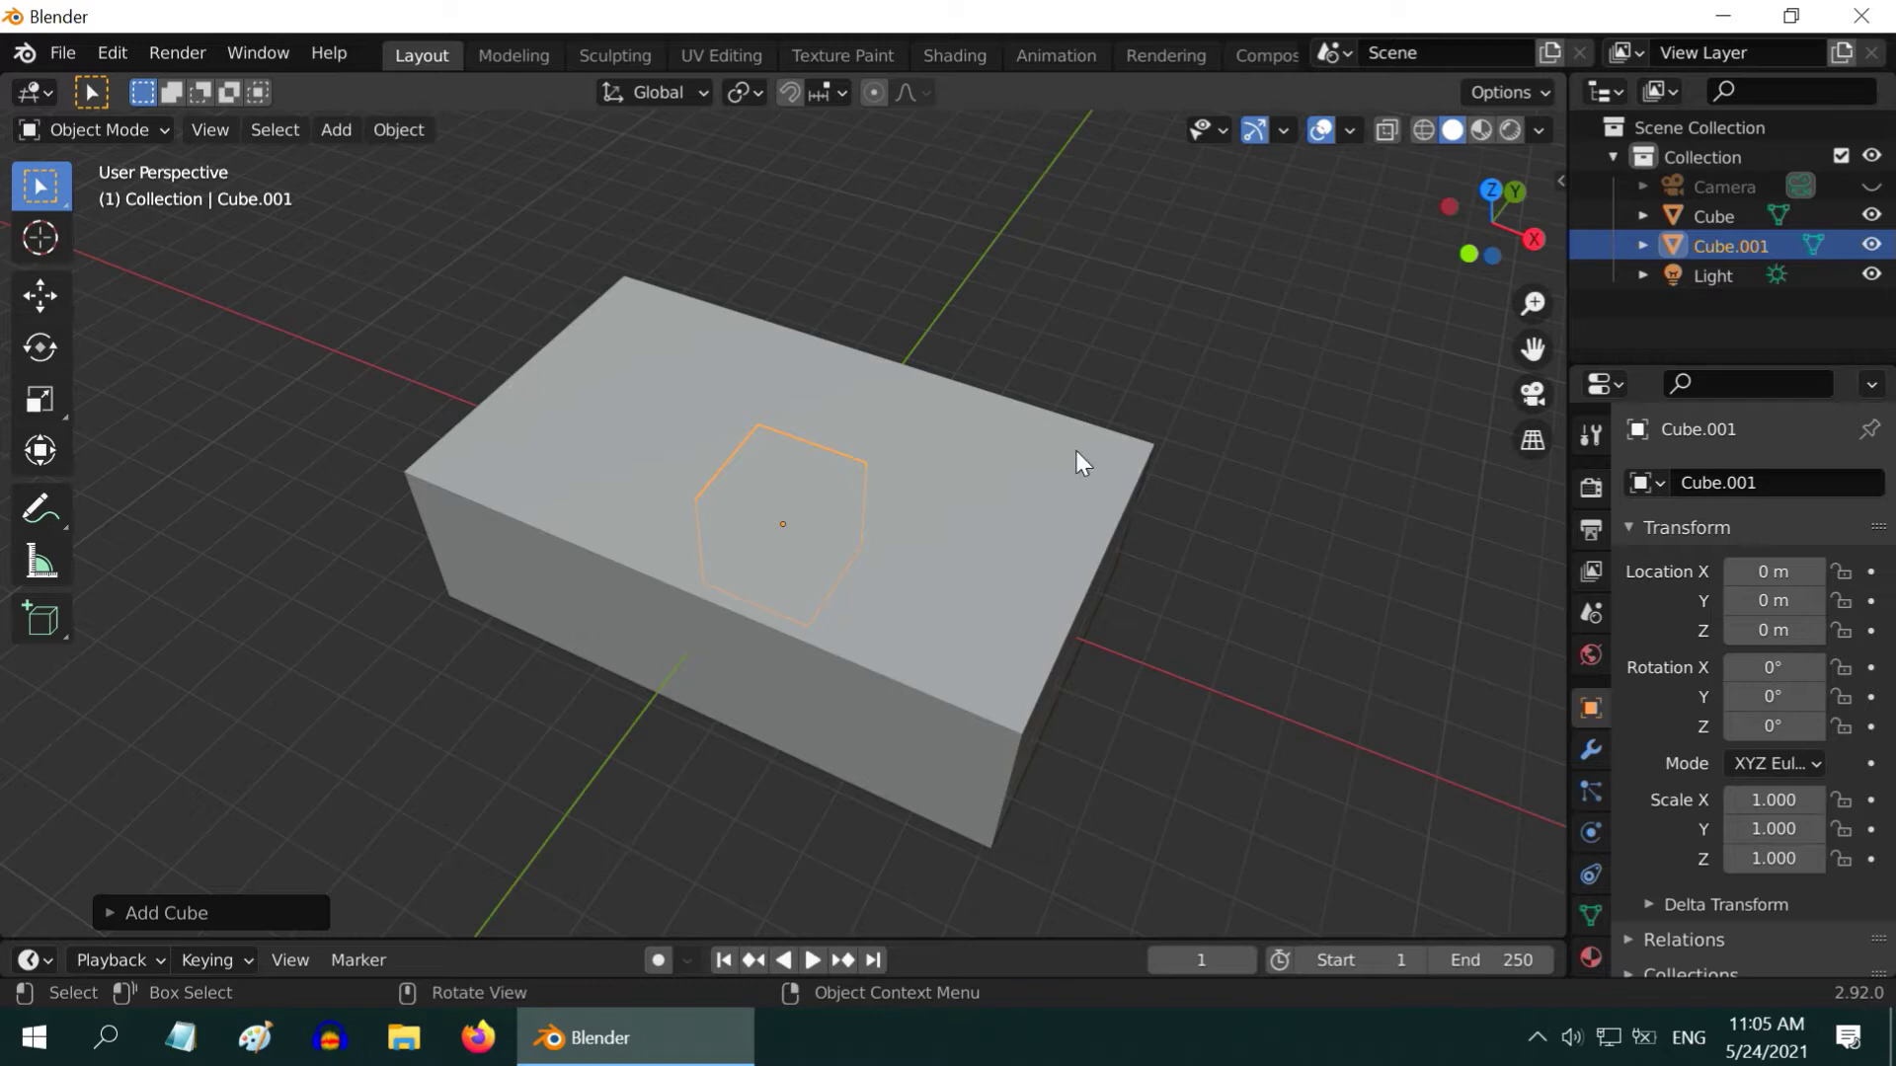
Scale the new inner cube to 4.5 in X, 2.5 in Y and 1.3 in Z
{"action": "left_click", "coordinate": [1787, 800]}
{"action": "type", "text": "4"}
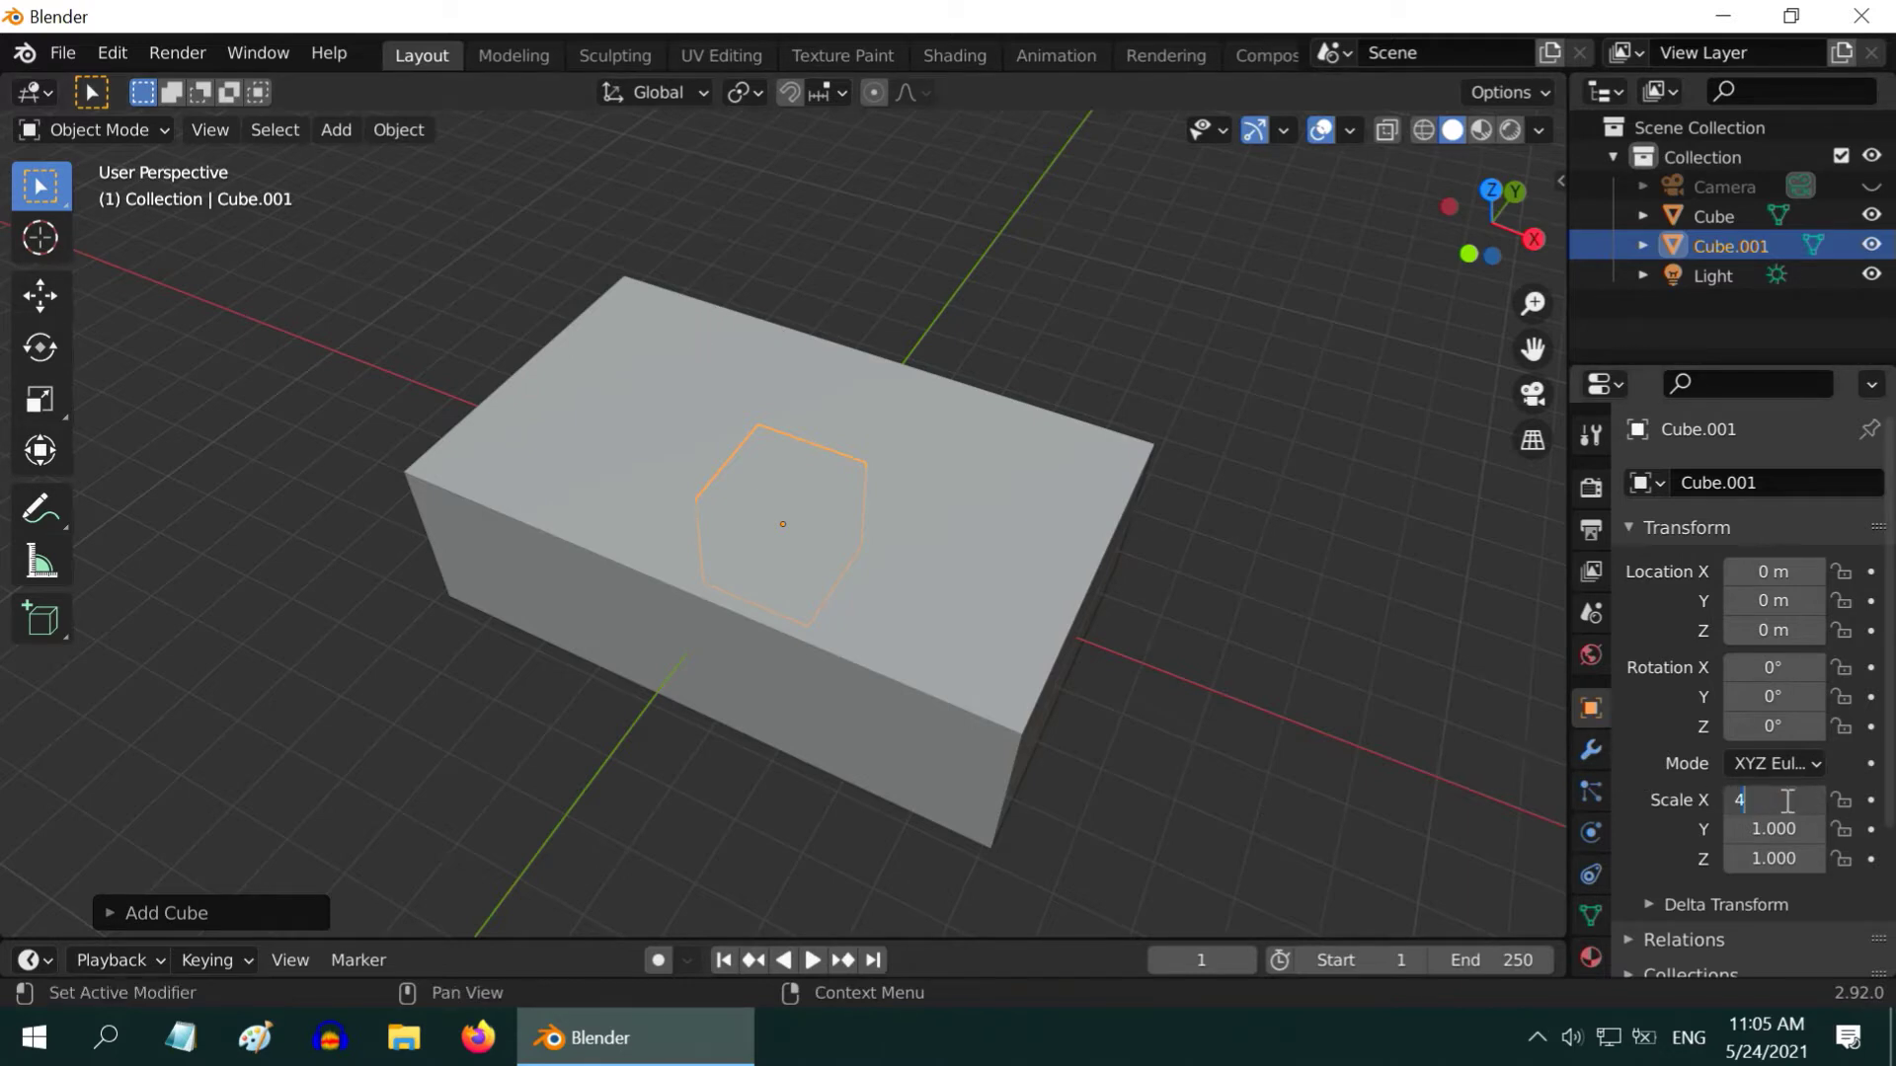
{"action": "type", "text": ".5"}
{"action": "key", "text": "Return"}
{"action": "left_click", "coordinate": [1780, 830]}
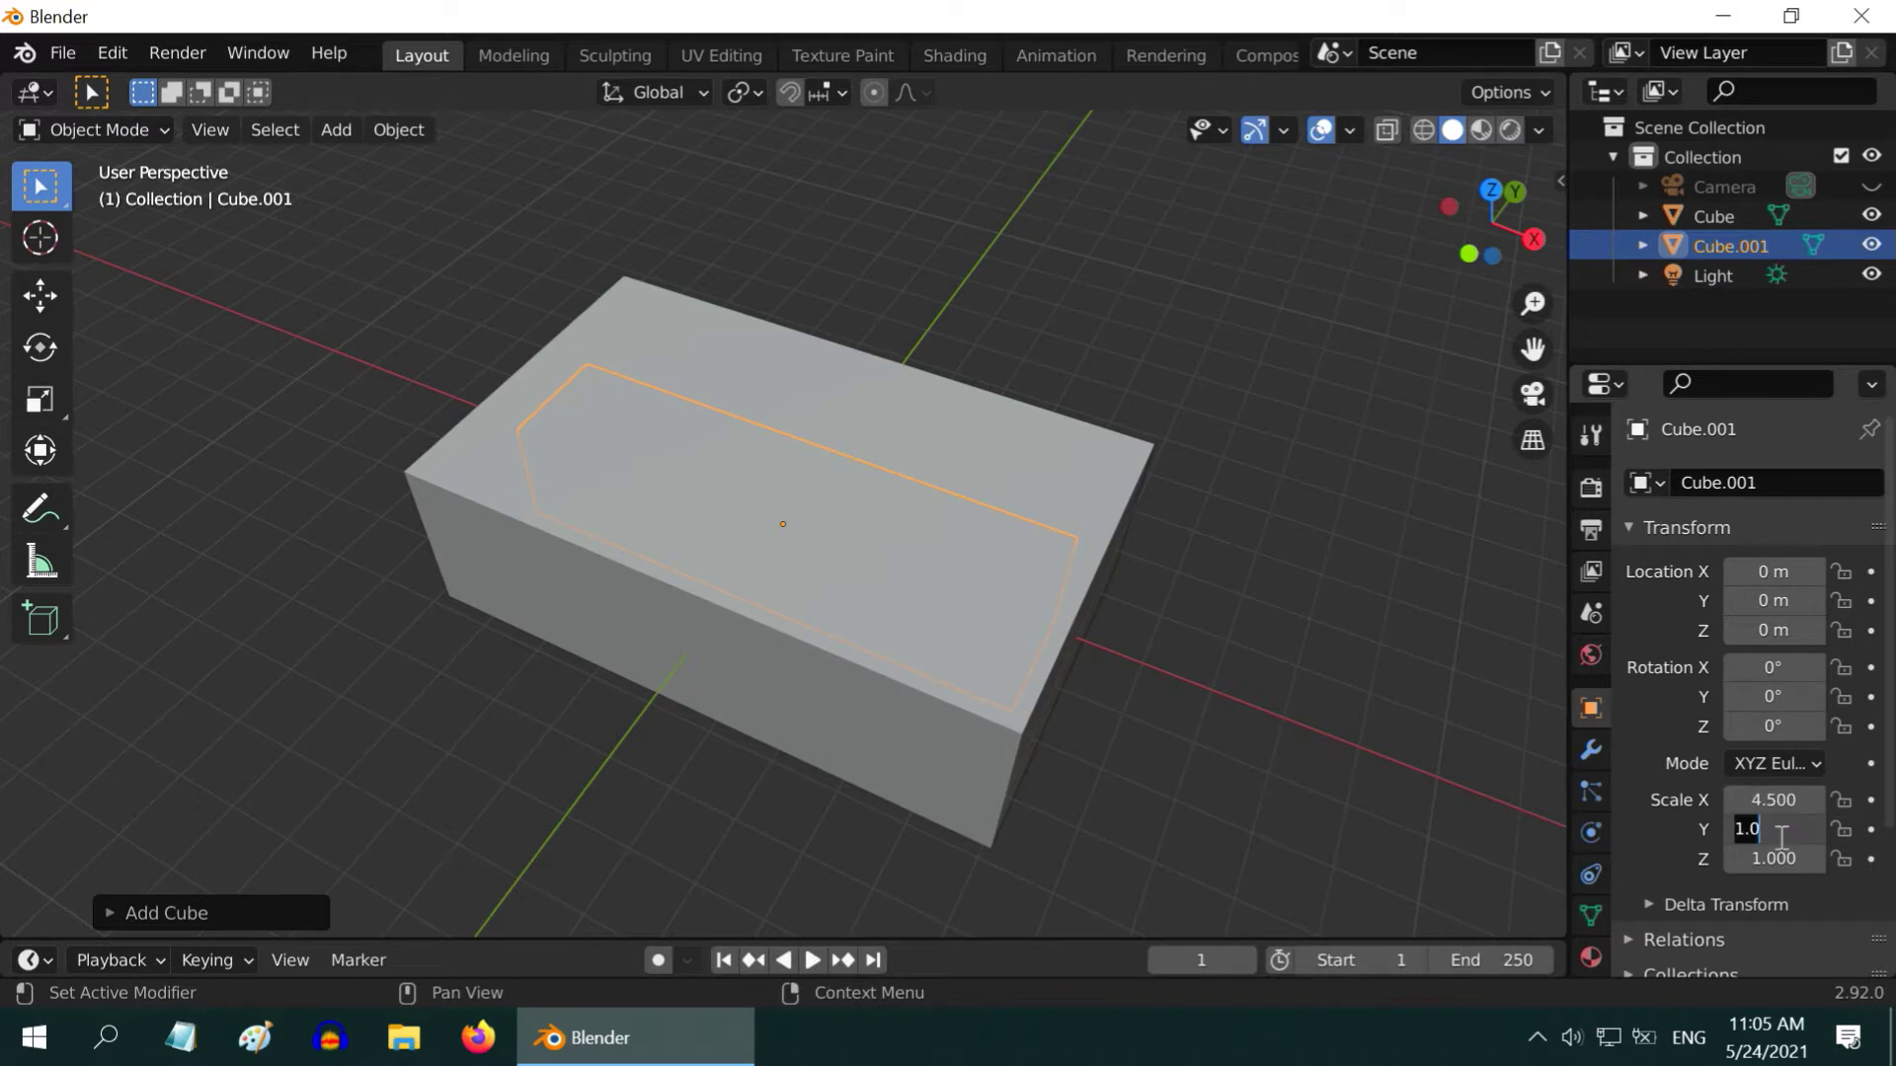
{"action": "type", "text": "2.5"}
{"action": "key", "text": "Return"}
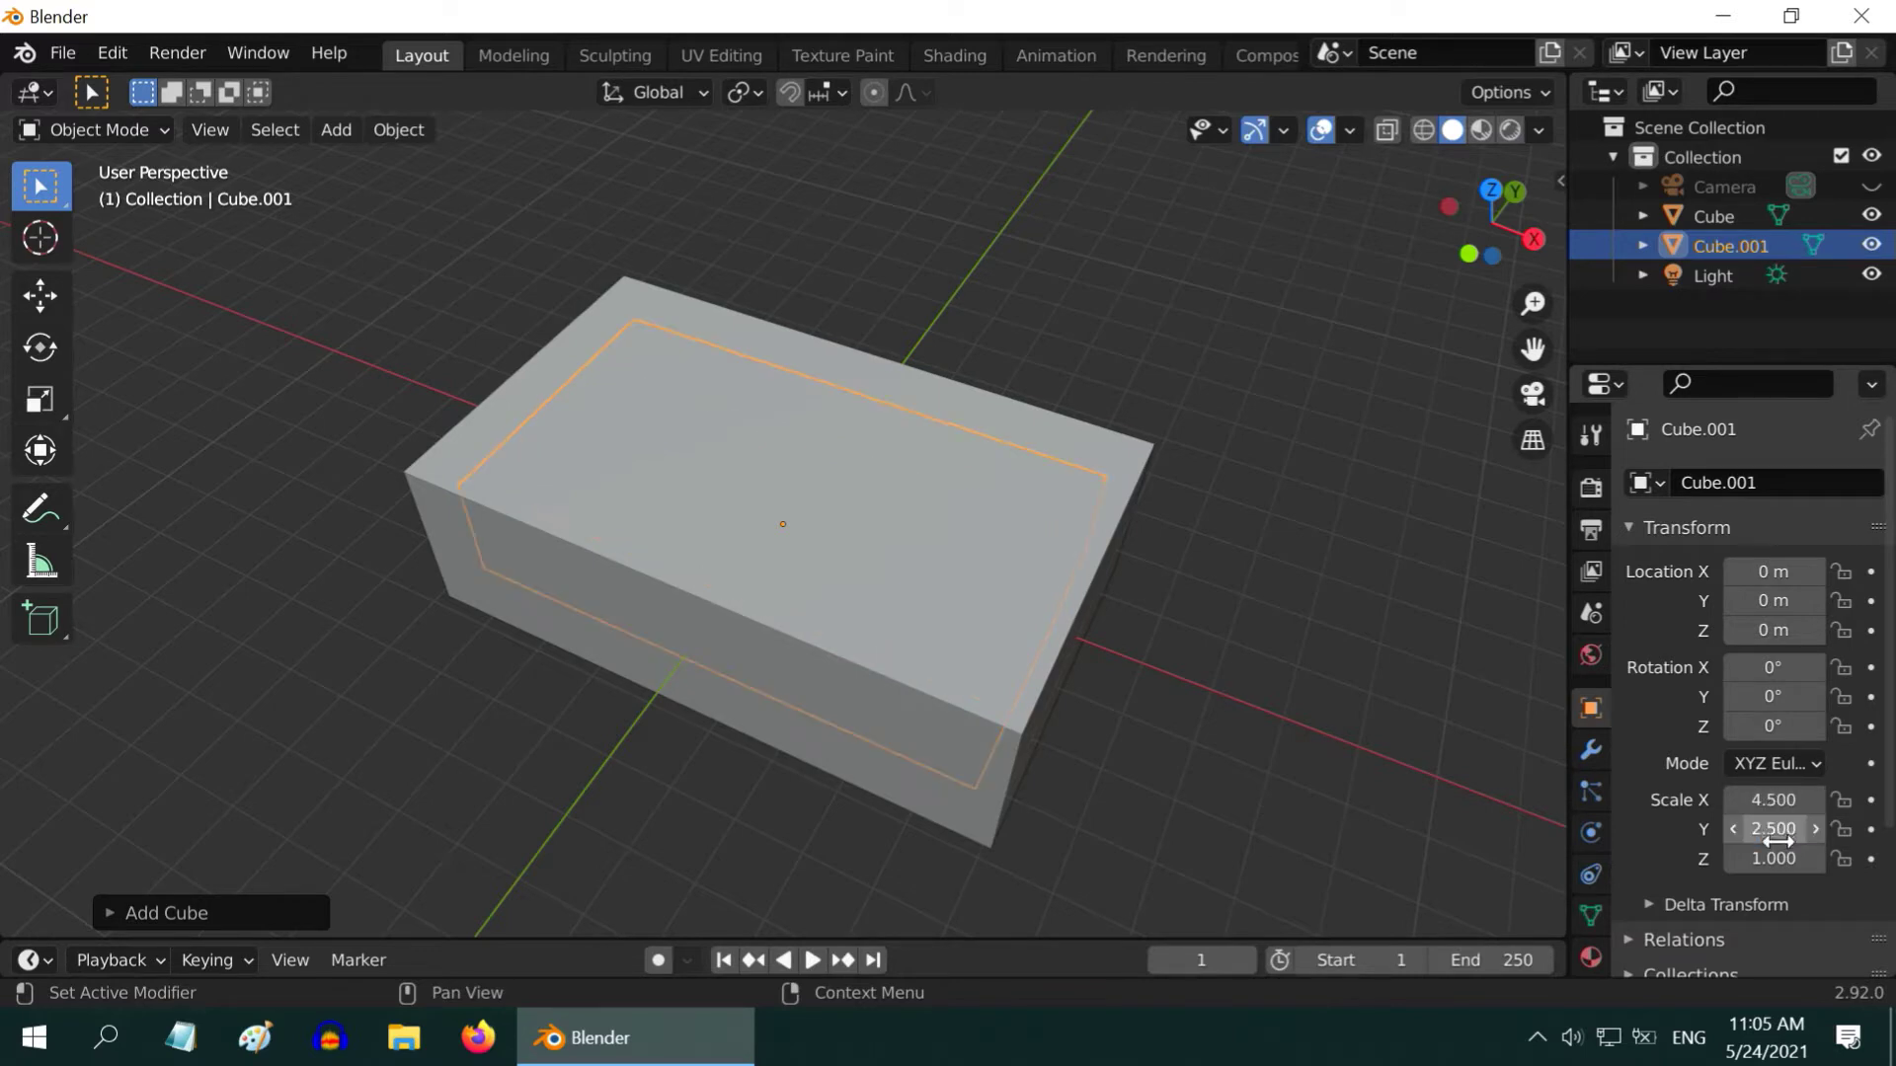
{"action": "left_click", "coordinate": [1786, 859]}
{"action": "type", "text": "1.3"}
{"action": "key", "text": "Return"}
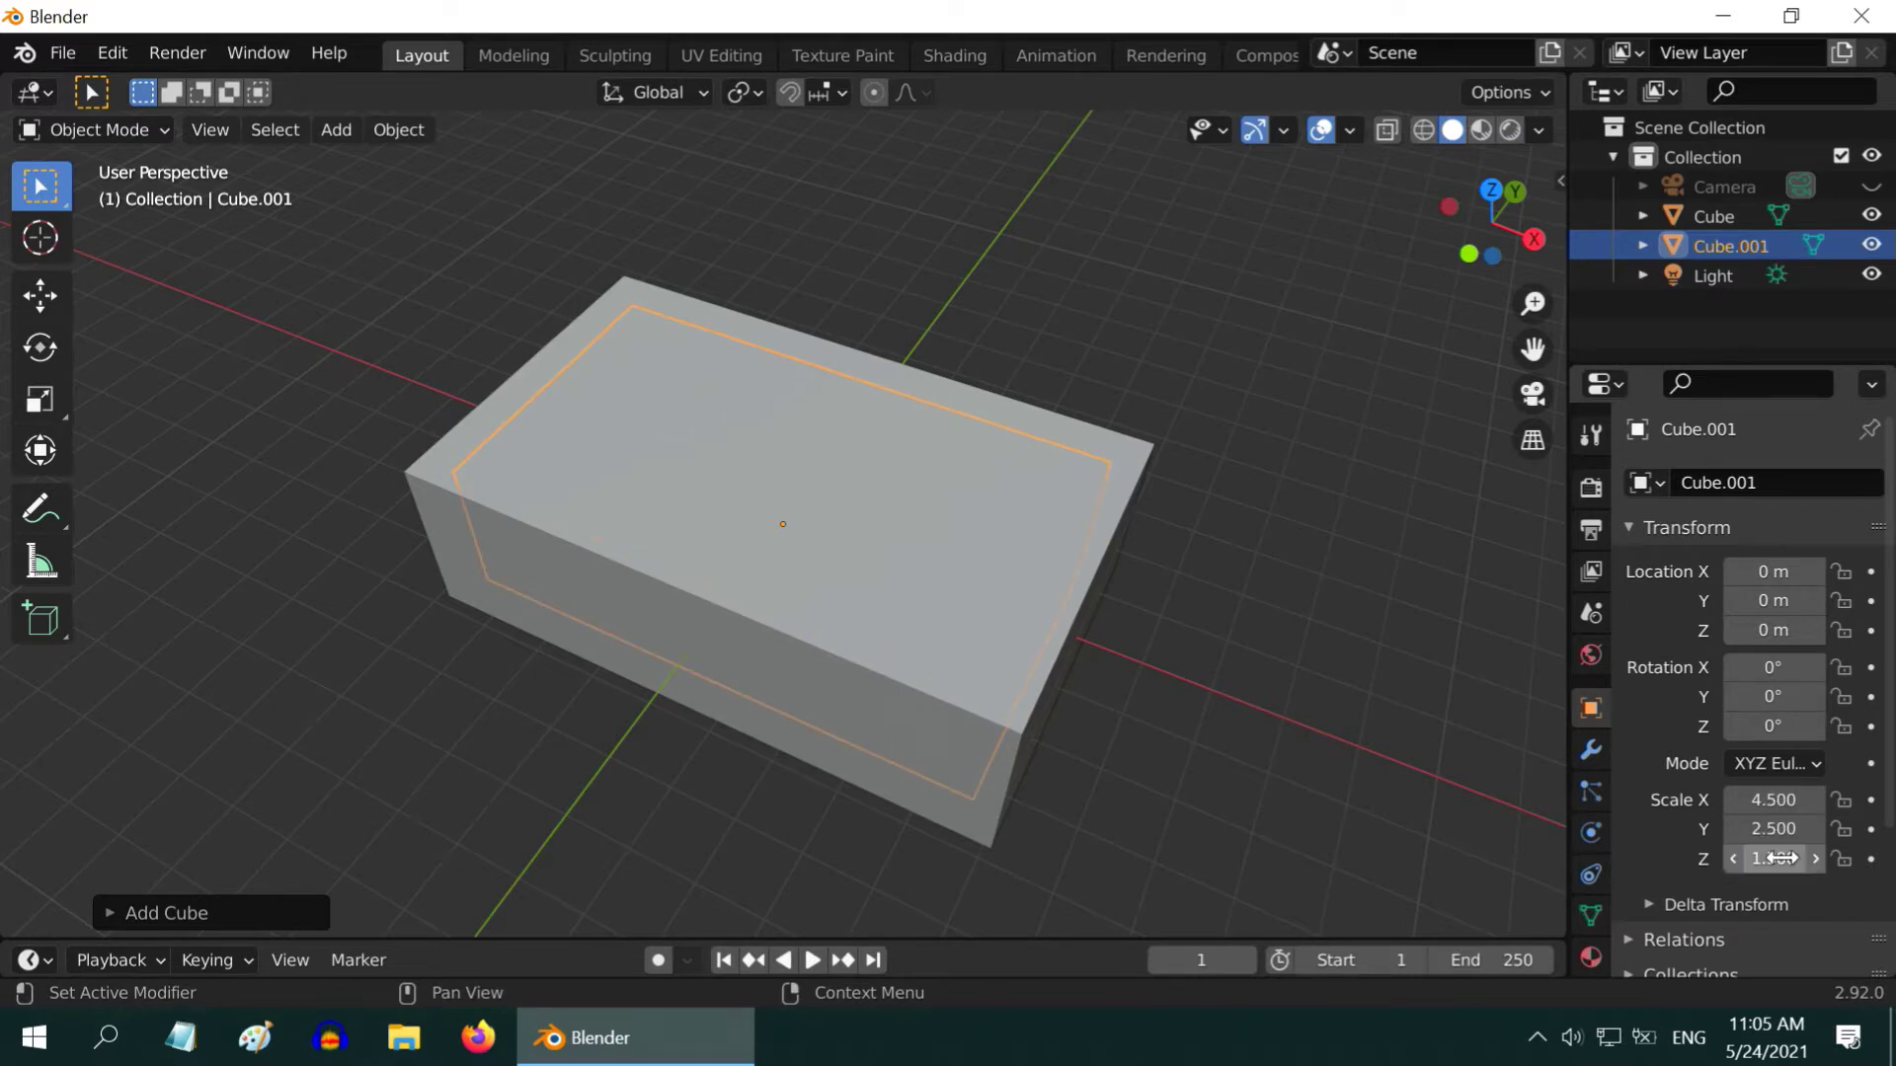
Raise the inner cube by setting its Z location to 0.3 m so it pokes through the outer block's top
{"action": "middle_click_drag", "start_coordinate": [740, 734], "coordinate": [839, 543]}
{"action": "scroll", "coordinate": [832, 435], "scroll_direction": "up", "scroll_amount": 2}
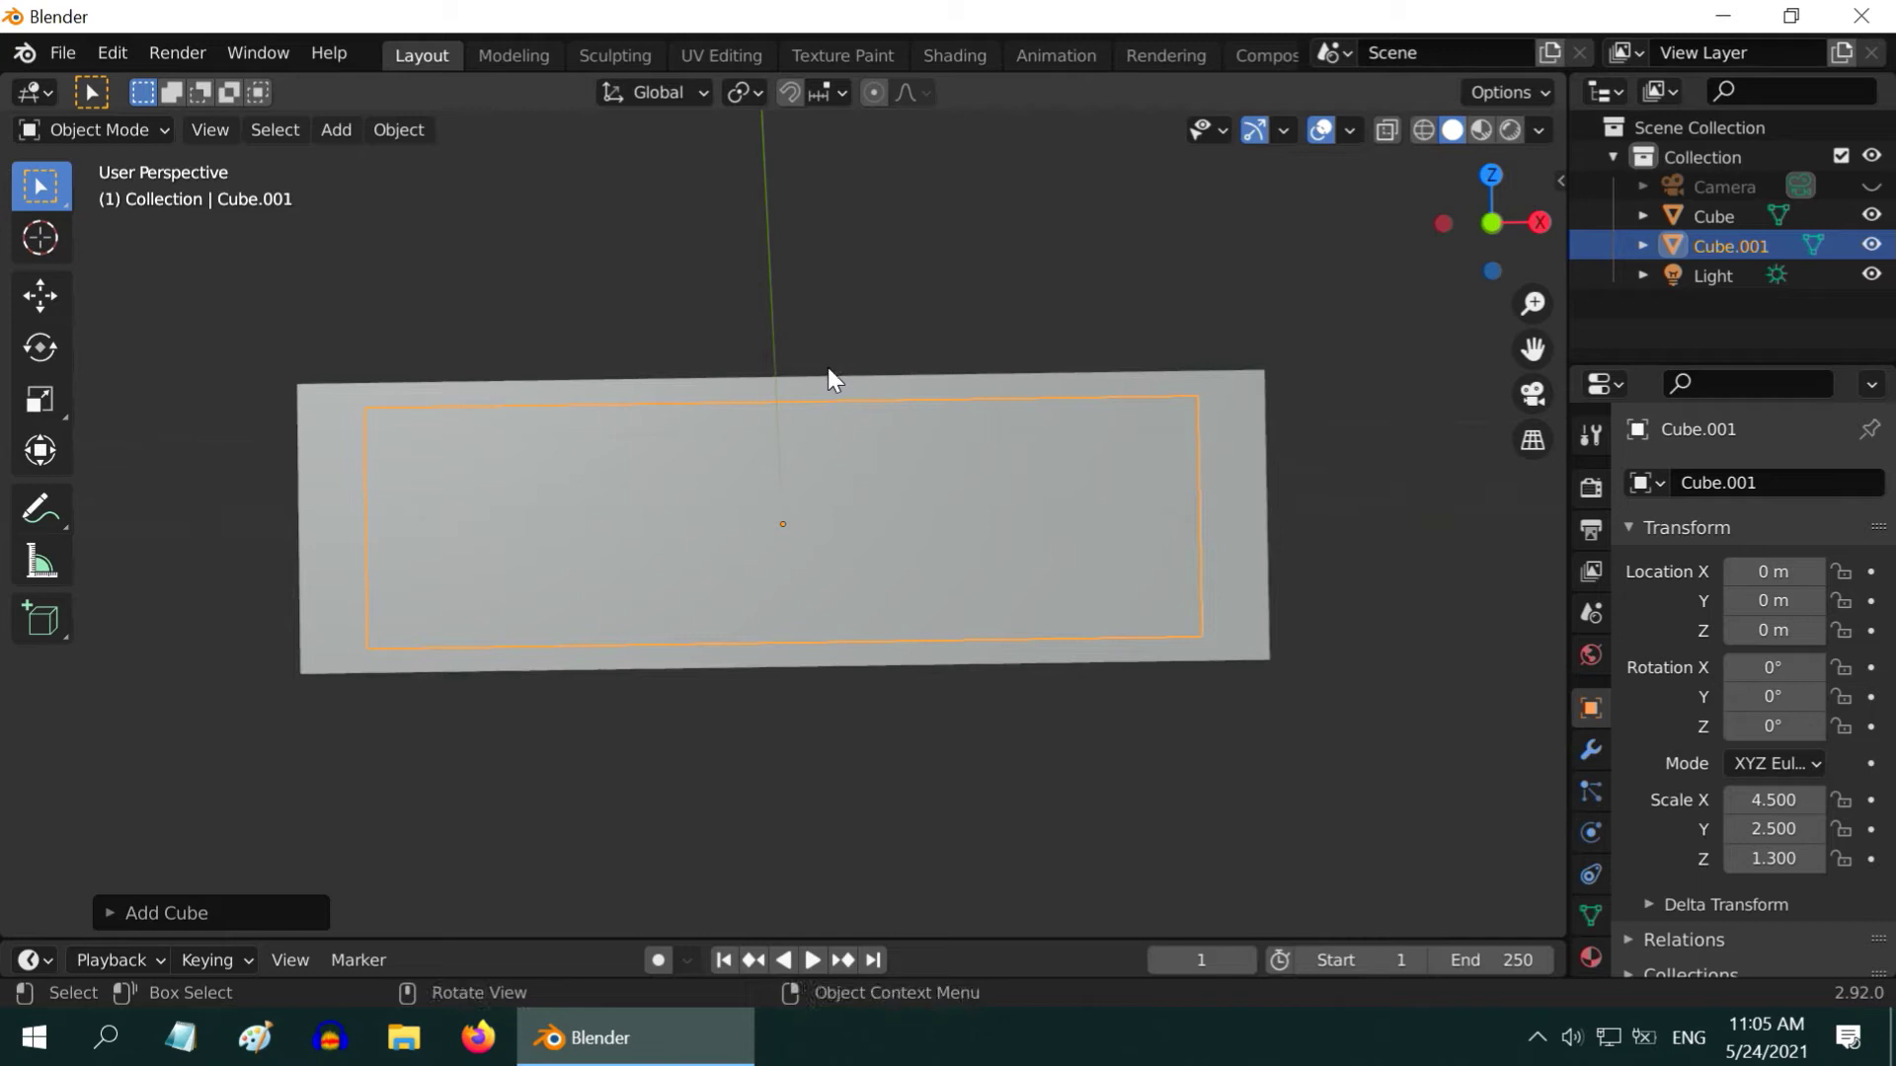
{"action": "middle_click_drag", "start_coordinate": [846, 390], "coordinate": [835, 508]}
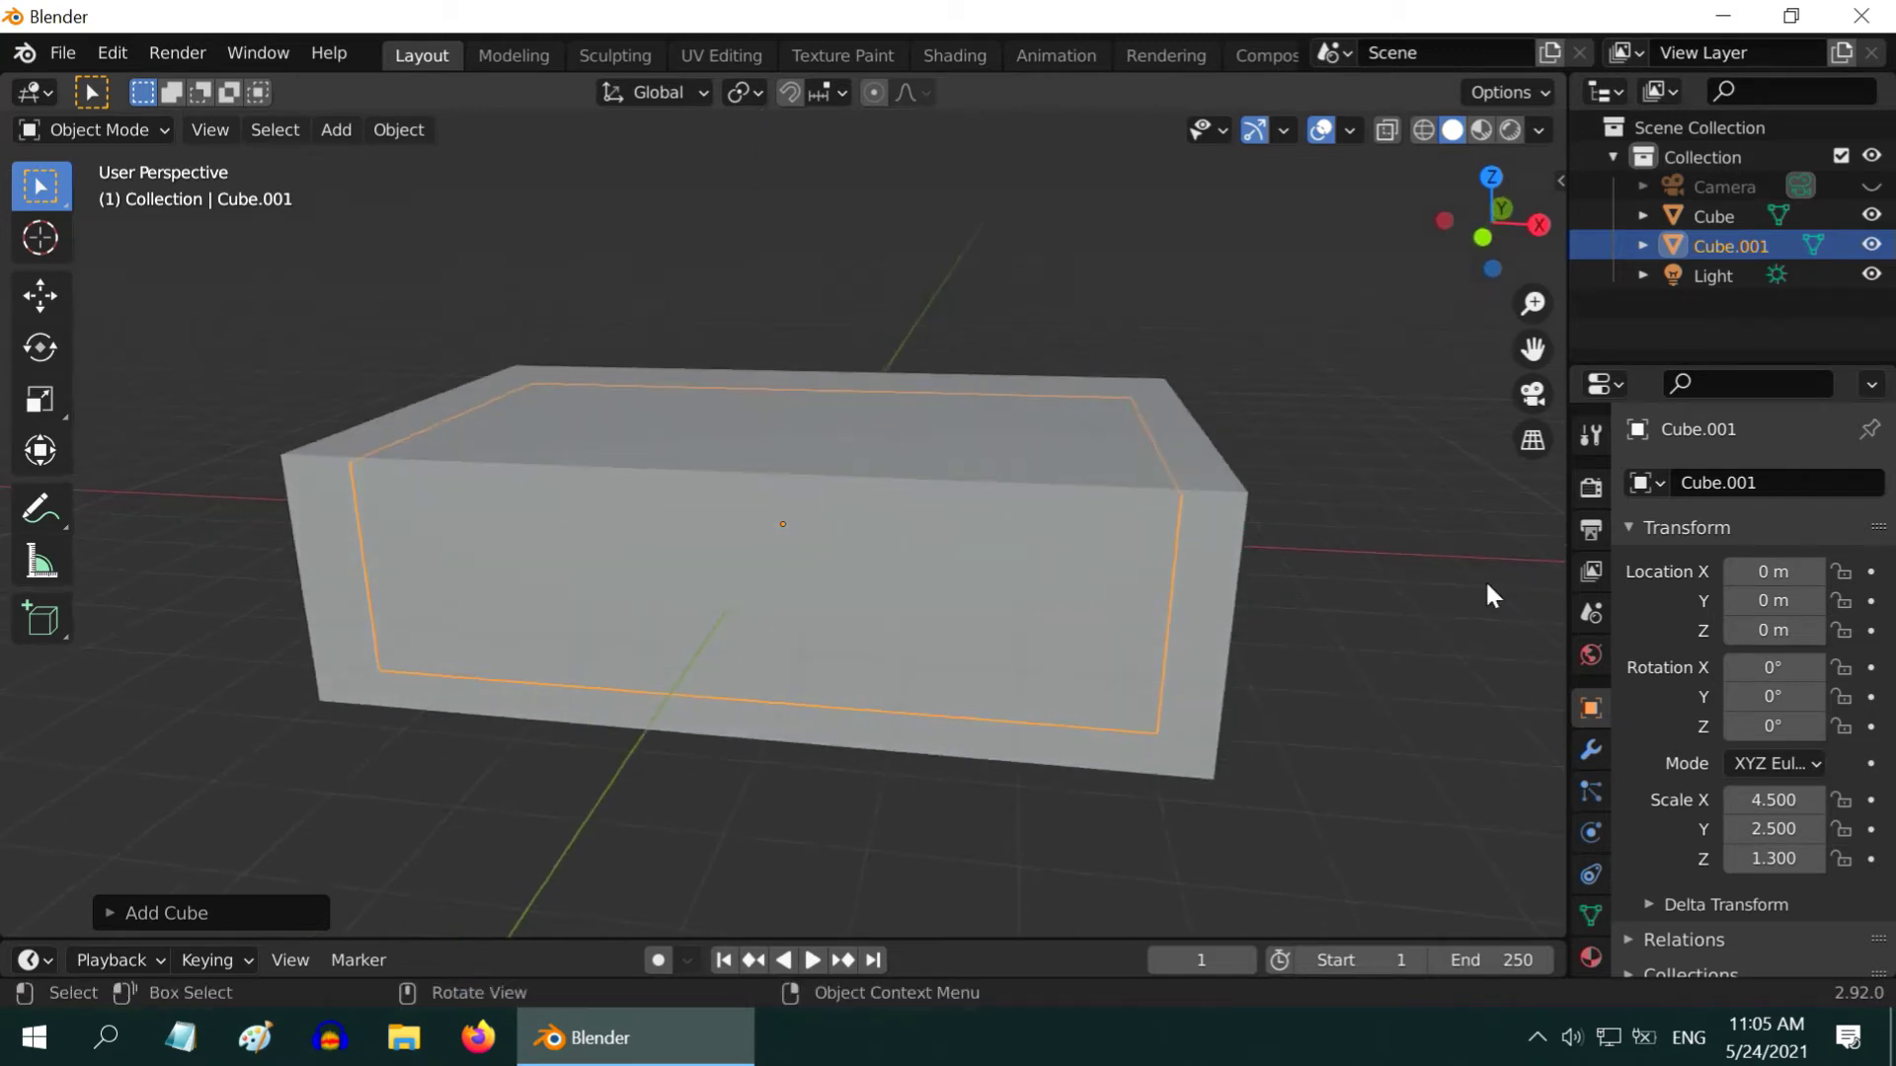
{"action": "left_click", "coordinate": [1774, 630]}
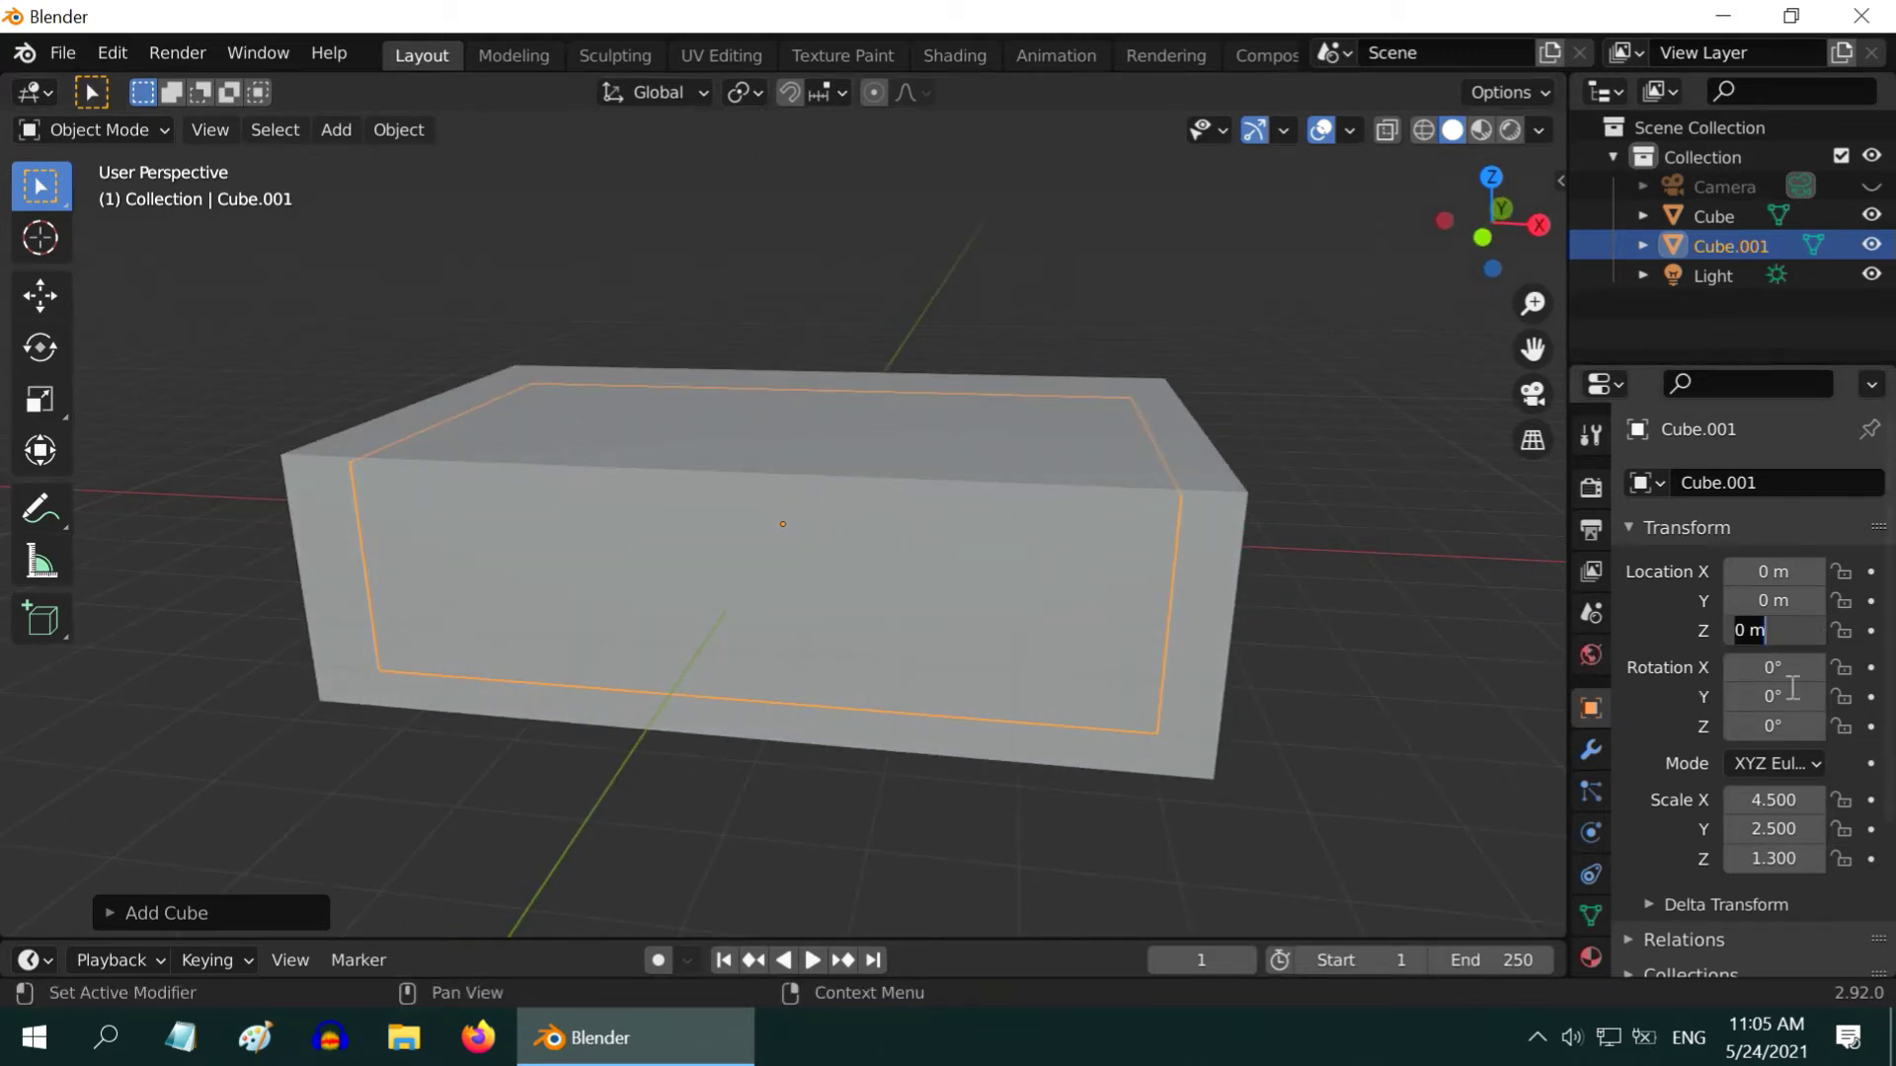
{"action": "type", "text": "0.3"}
{"action": "key", "text": "Return"}
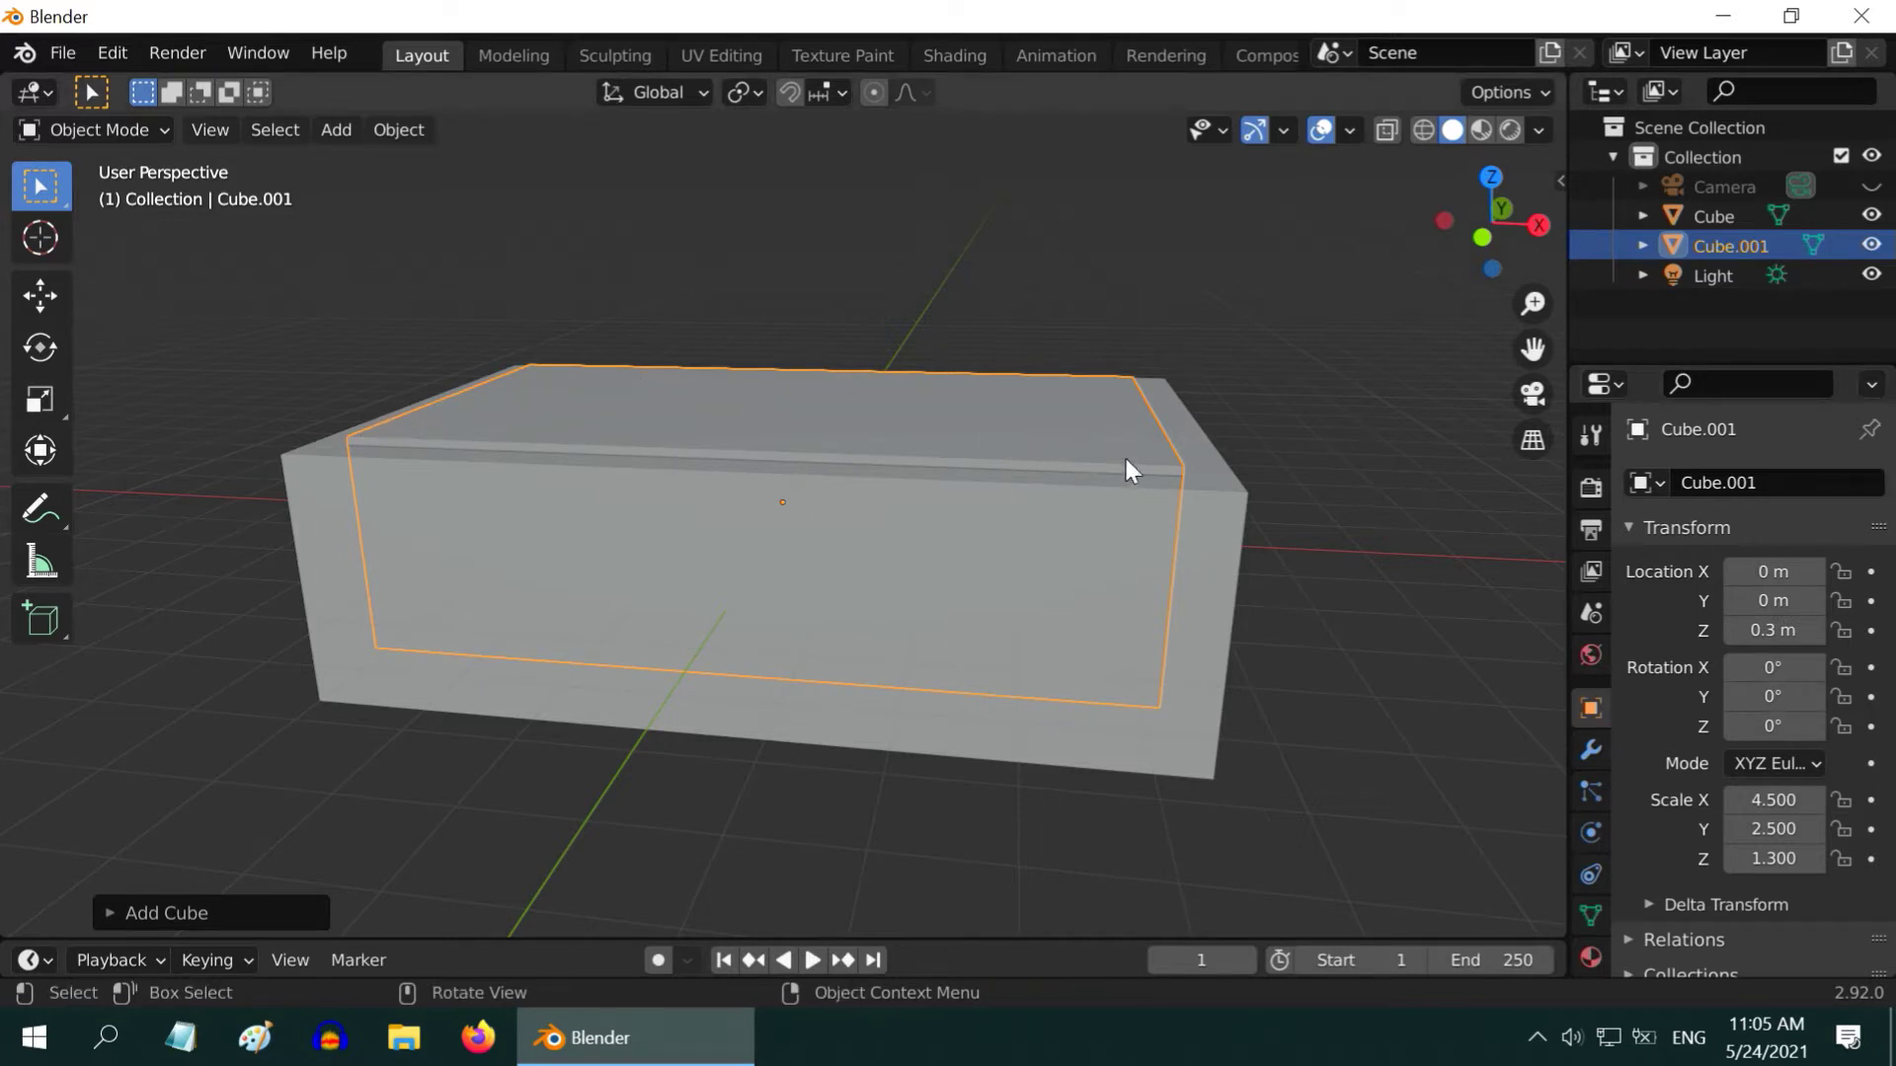
Add a Boolean Difference modifier to the outer block with Cube.001 as the cutting object
{"action": "middle_click_drag", "start_coordinate": [1159, 590], "coordinate": [1096, 674]}
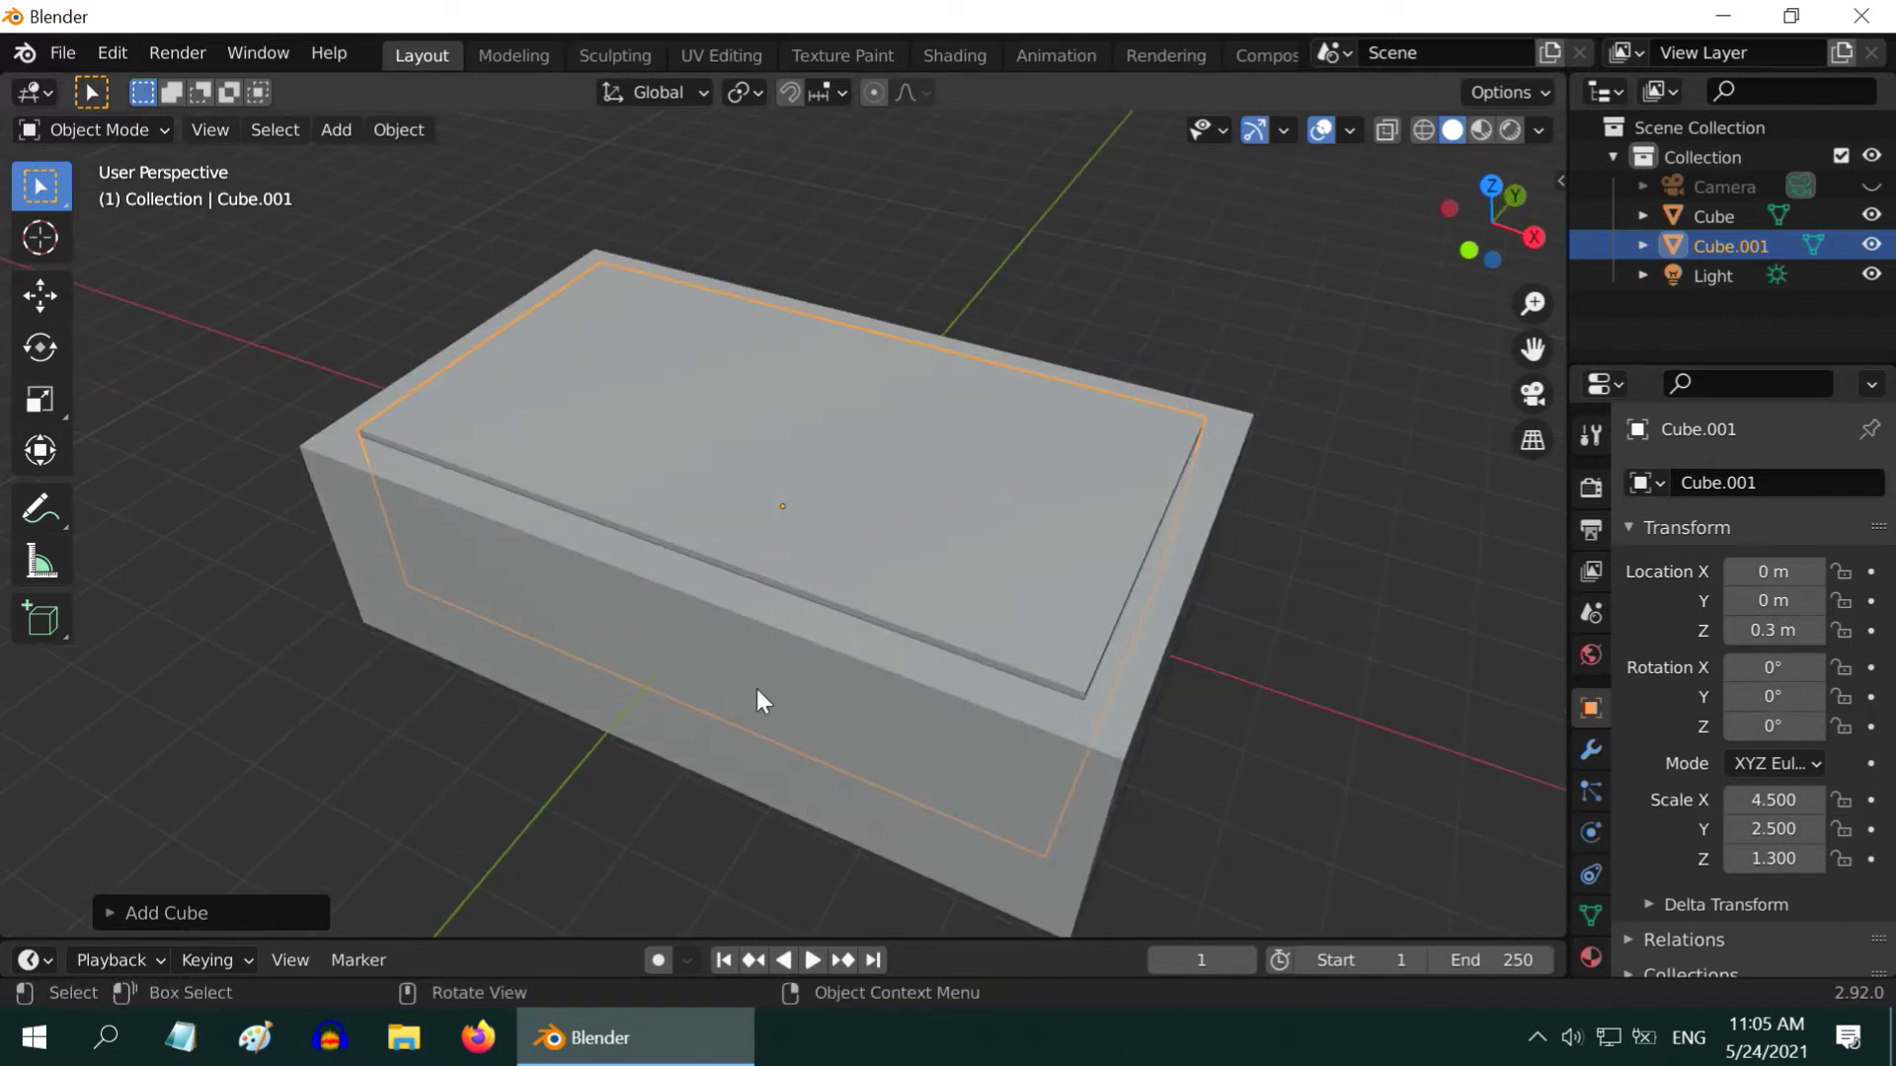
{"action": "left_click", "coordinate": [688, 589]}
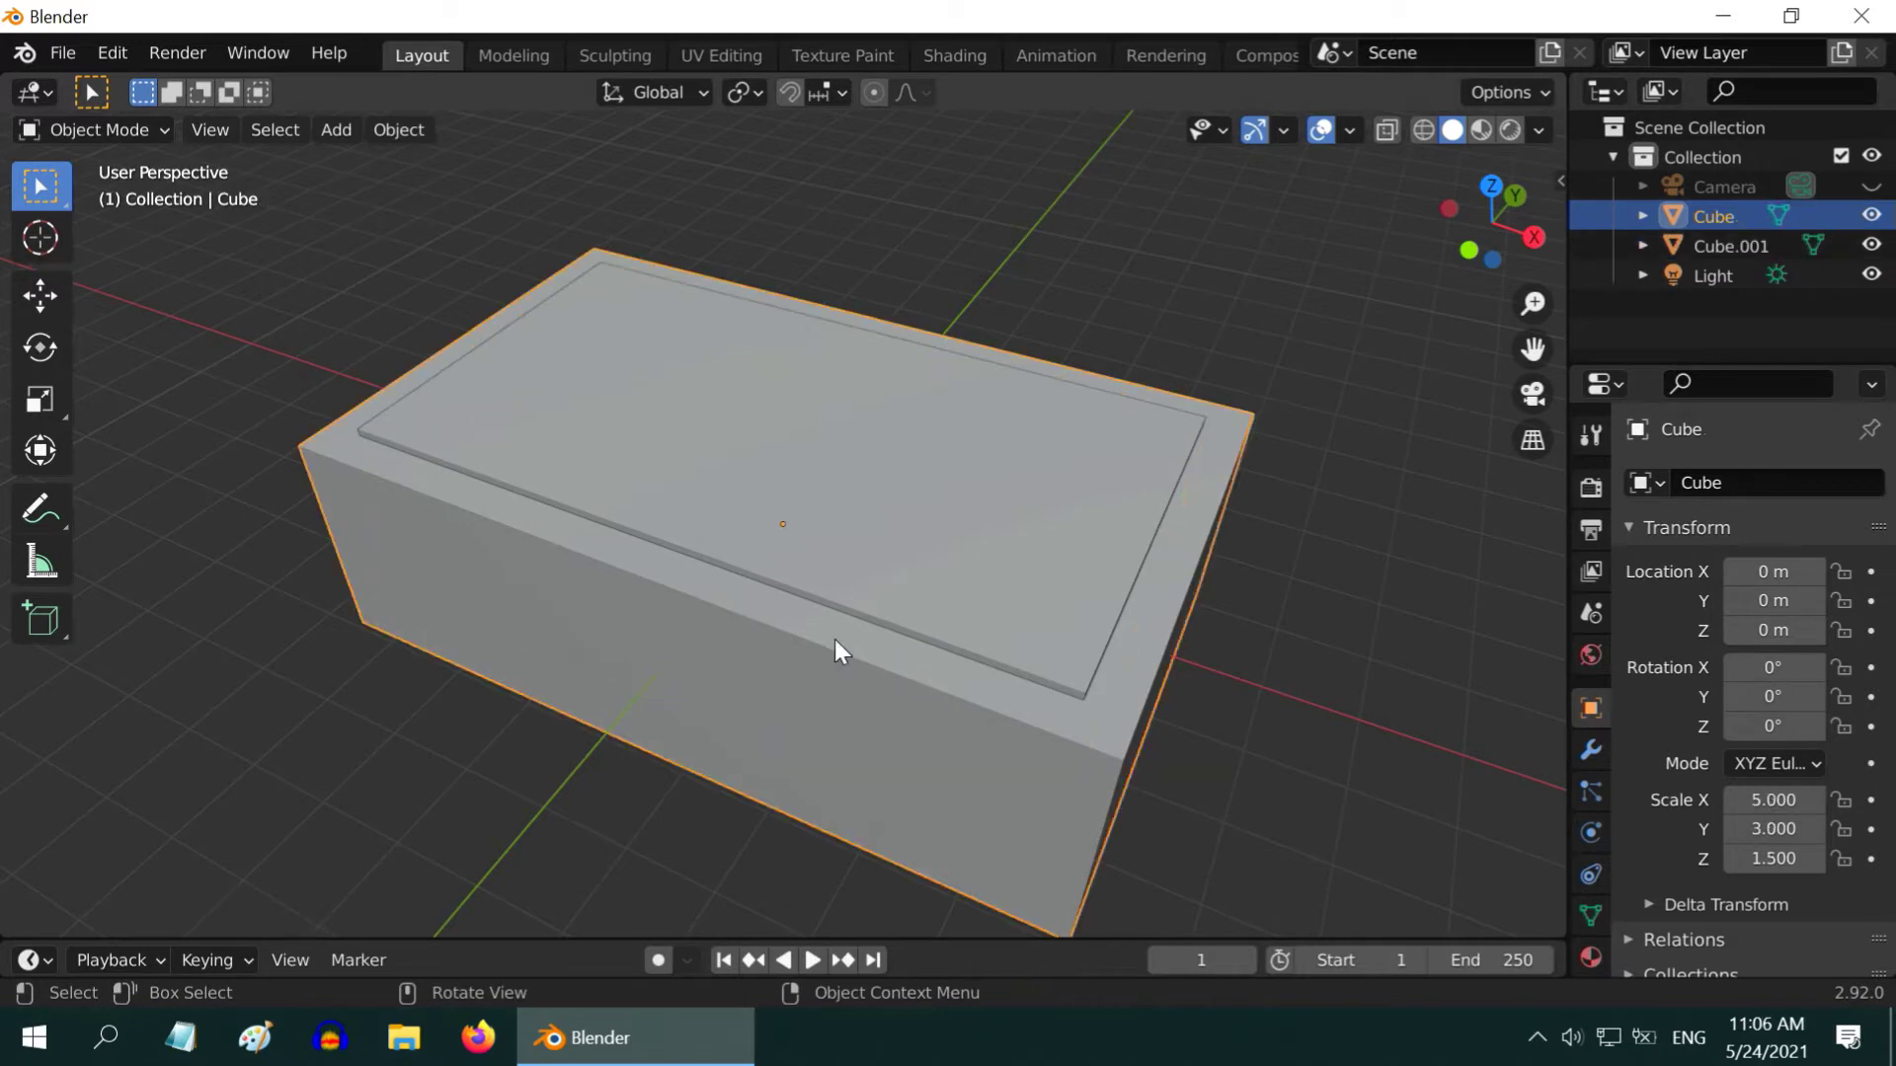
{"action": "left_click", "coordinate": [1589, 749]}
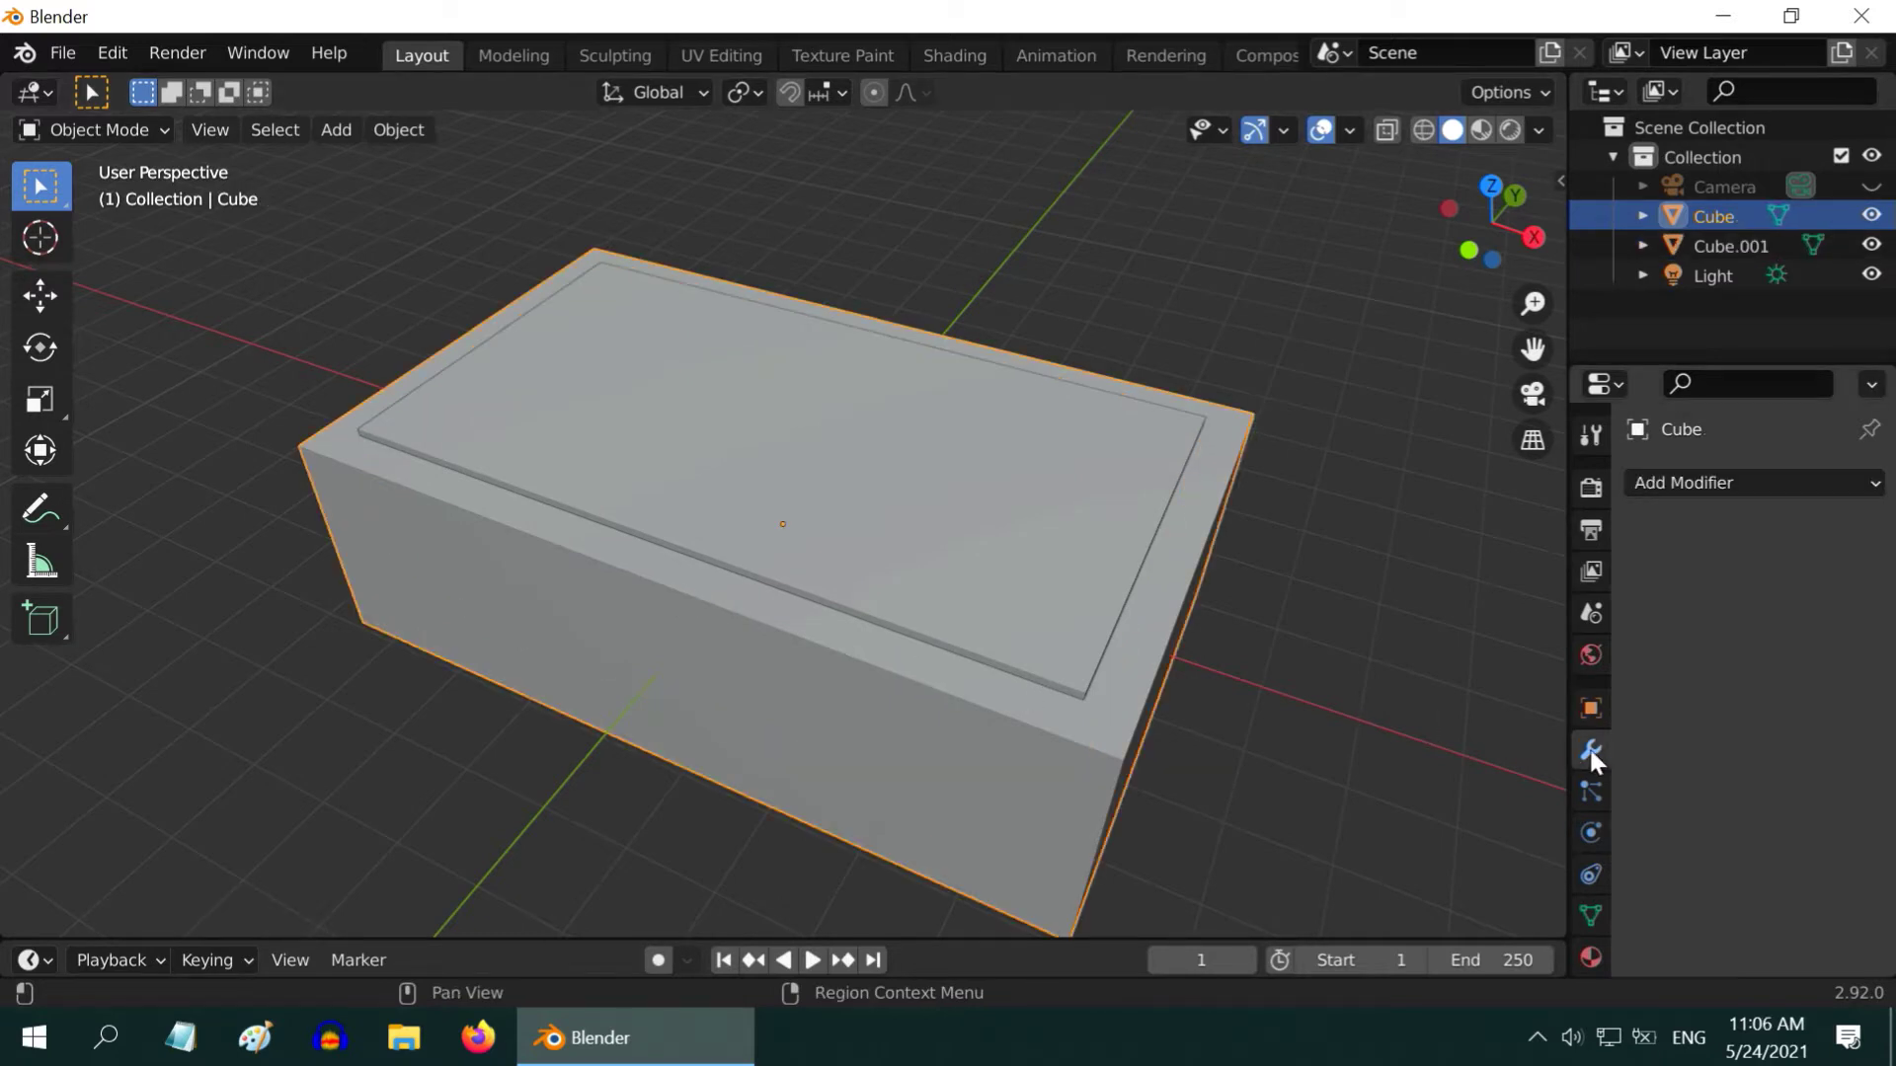
{"action": "left_click", "coordinate": [1679, 483]}
{"action": "left_click", "coordinate": [1309, 628]}
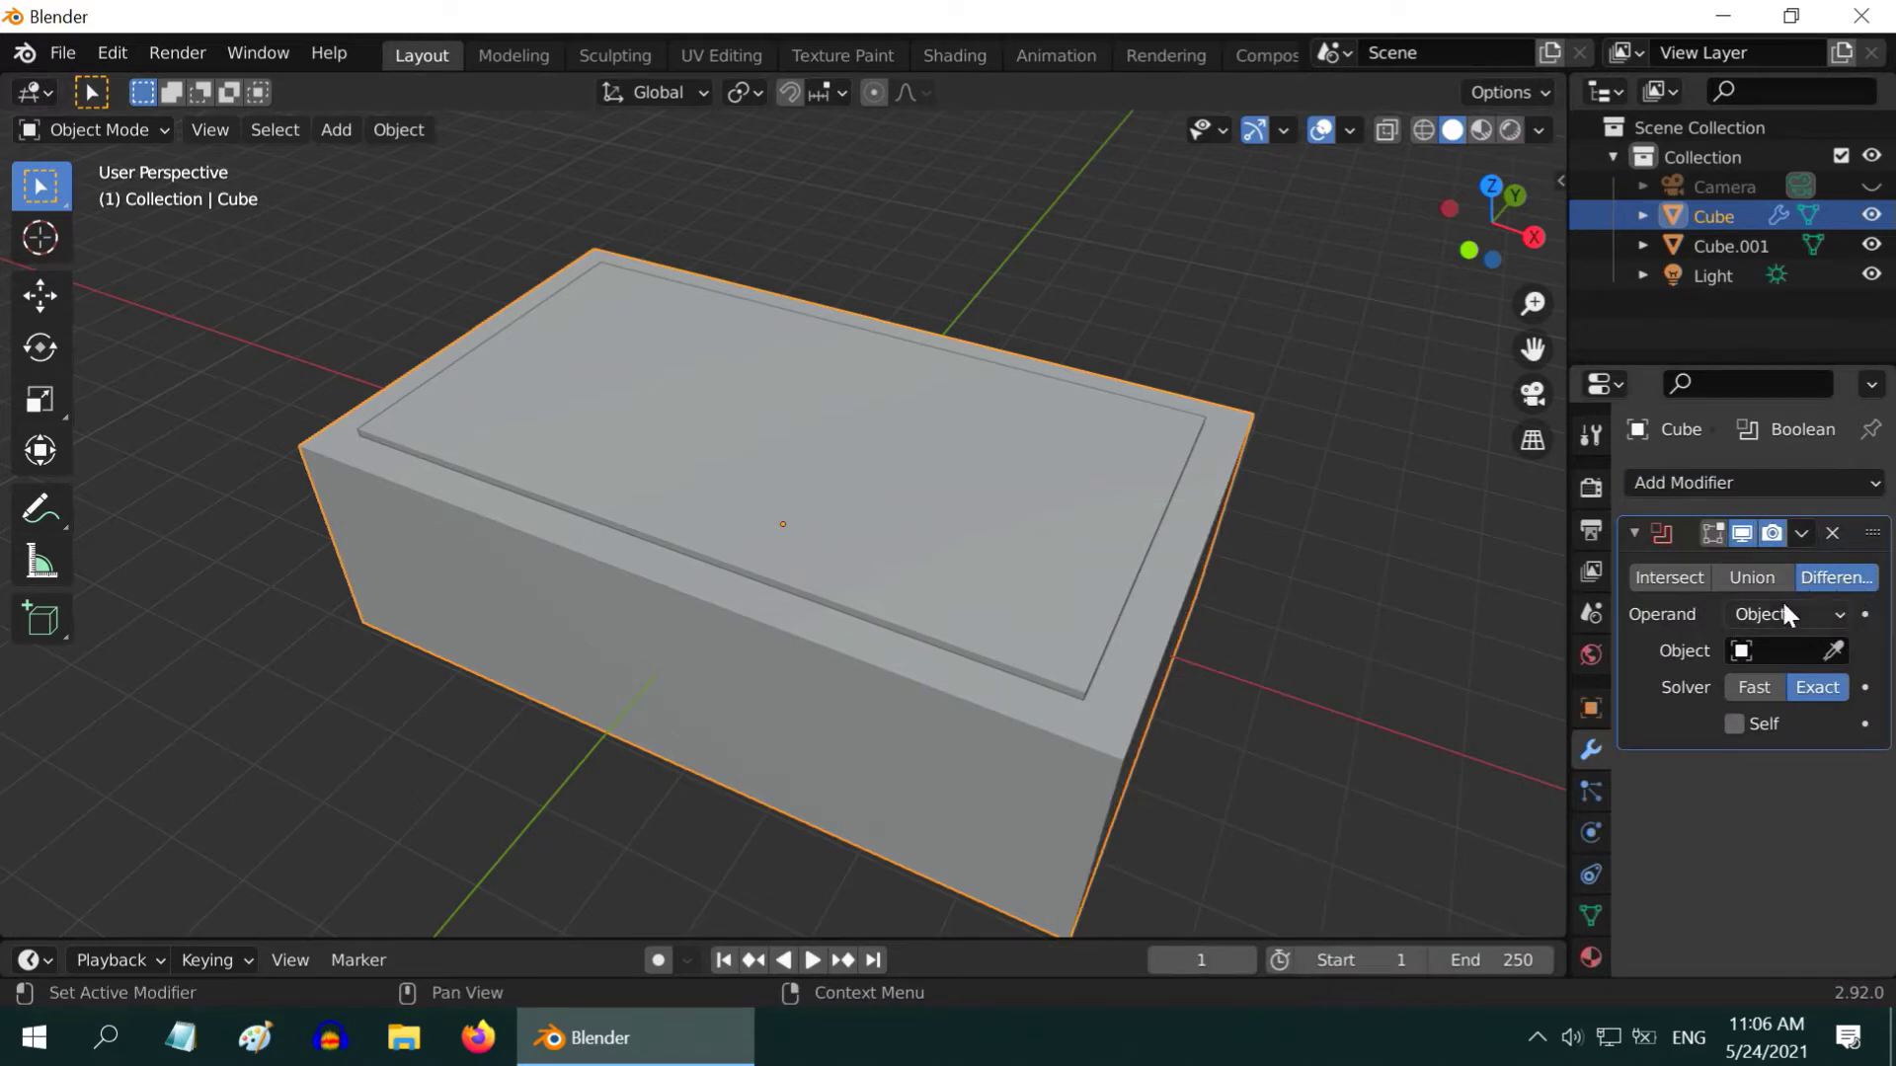
{"action": "left_click", "coordinate": [1774, 651]}
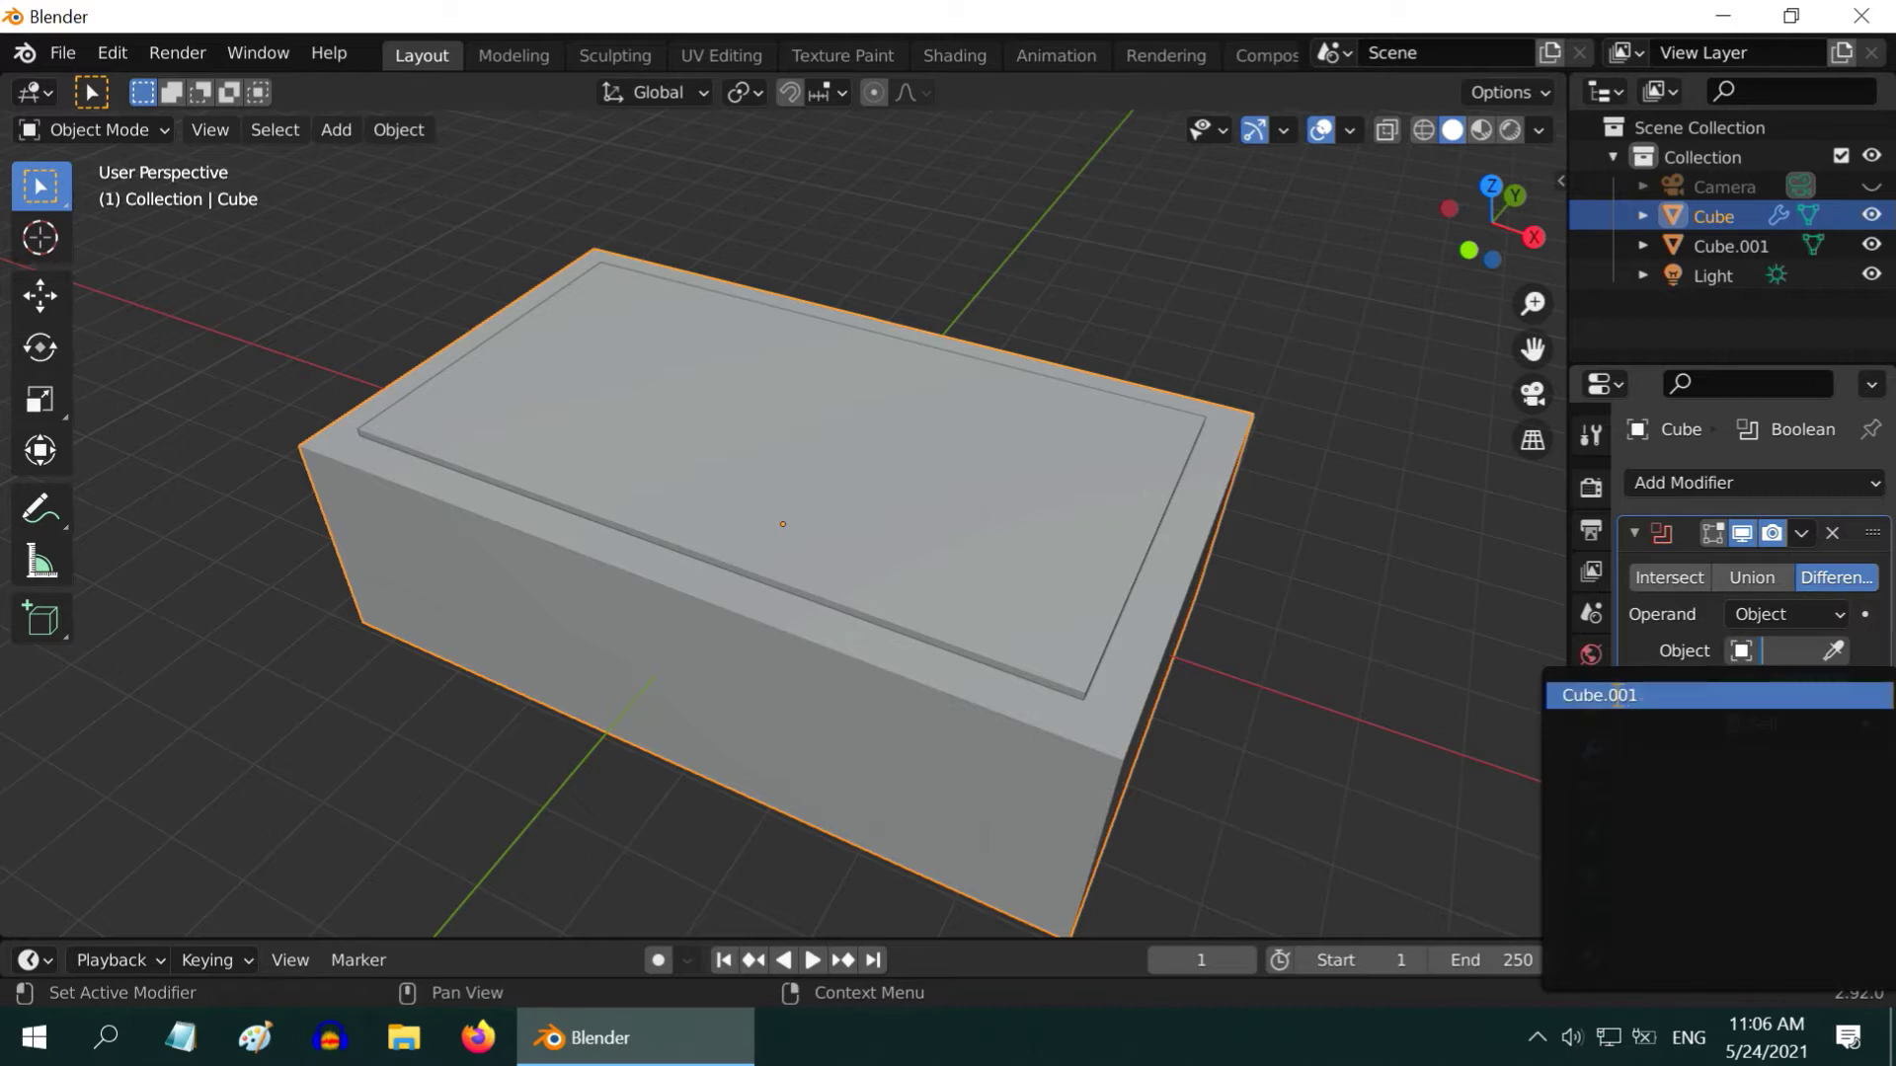
{"action": "left_click", "coordinate": [1610, 695]}
Apply the Boolean modifier on the outer block and hide the cutter Cube.001
{"action": "left_click", "coordinate": [1797, 531]}
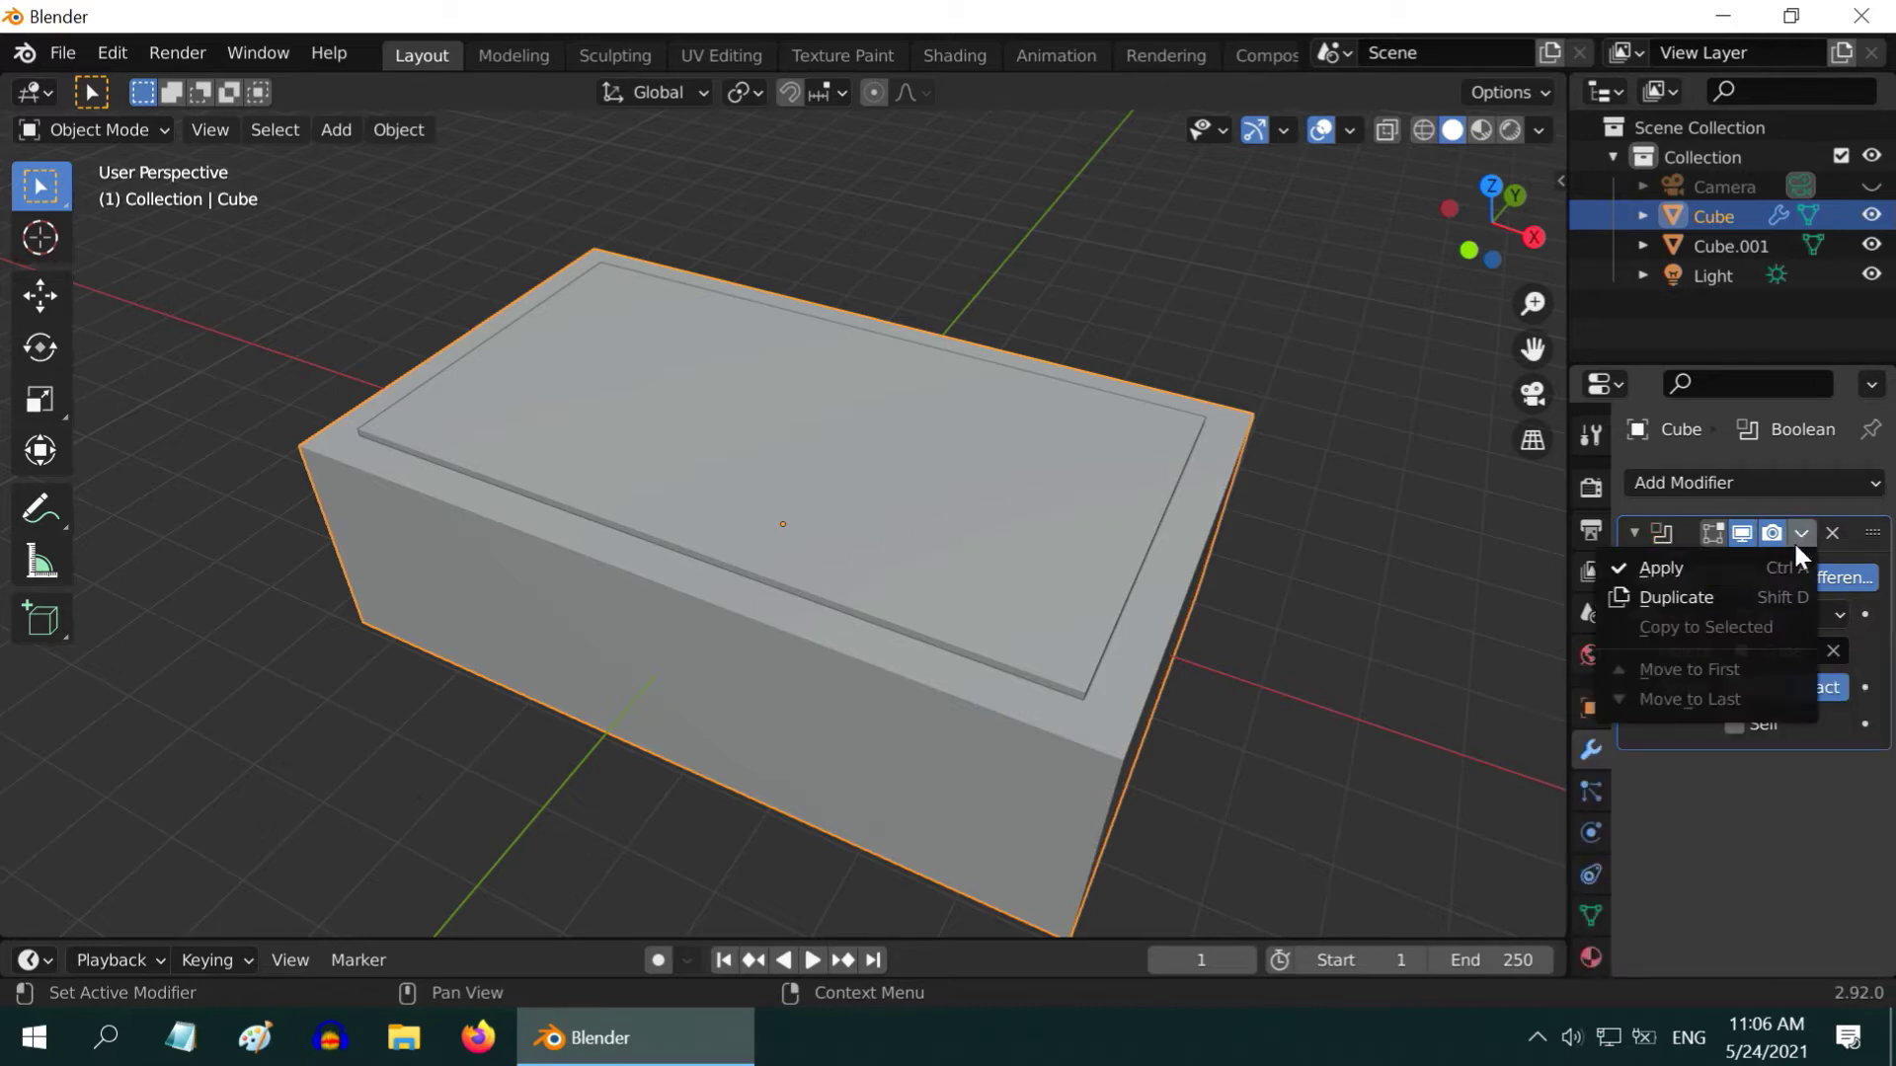
{"action": "left_click", "coordinate": [1781, 563]}
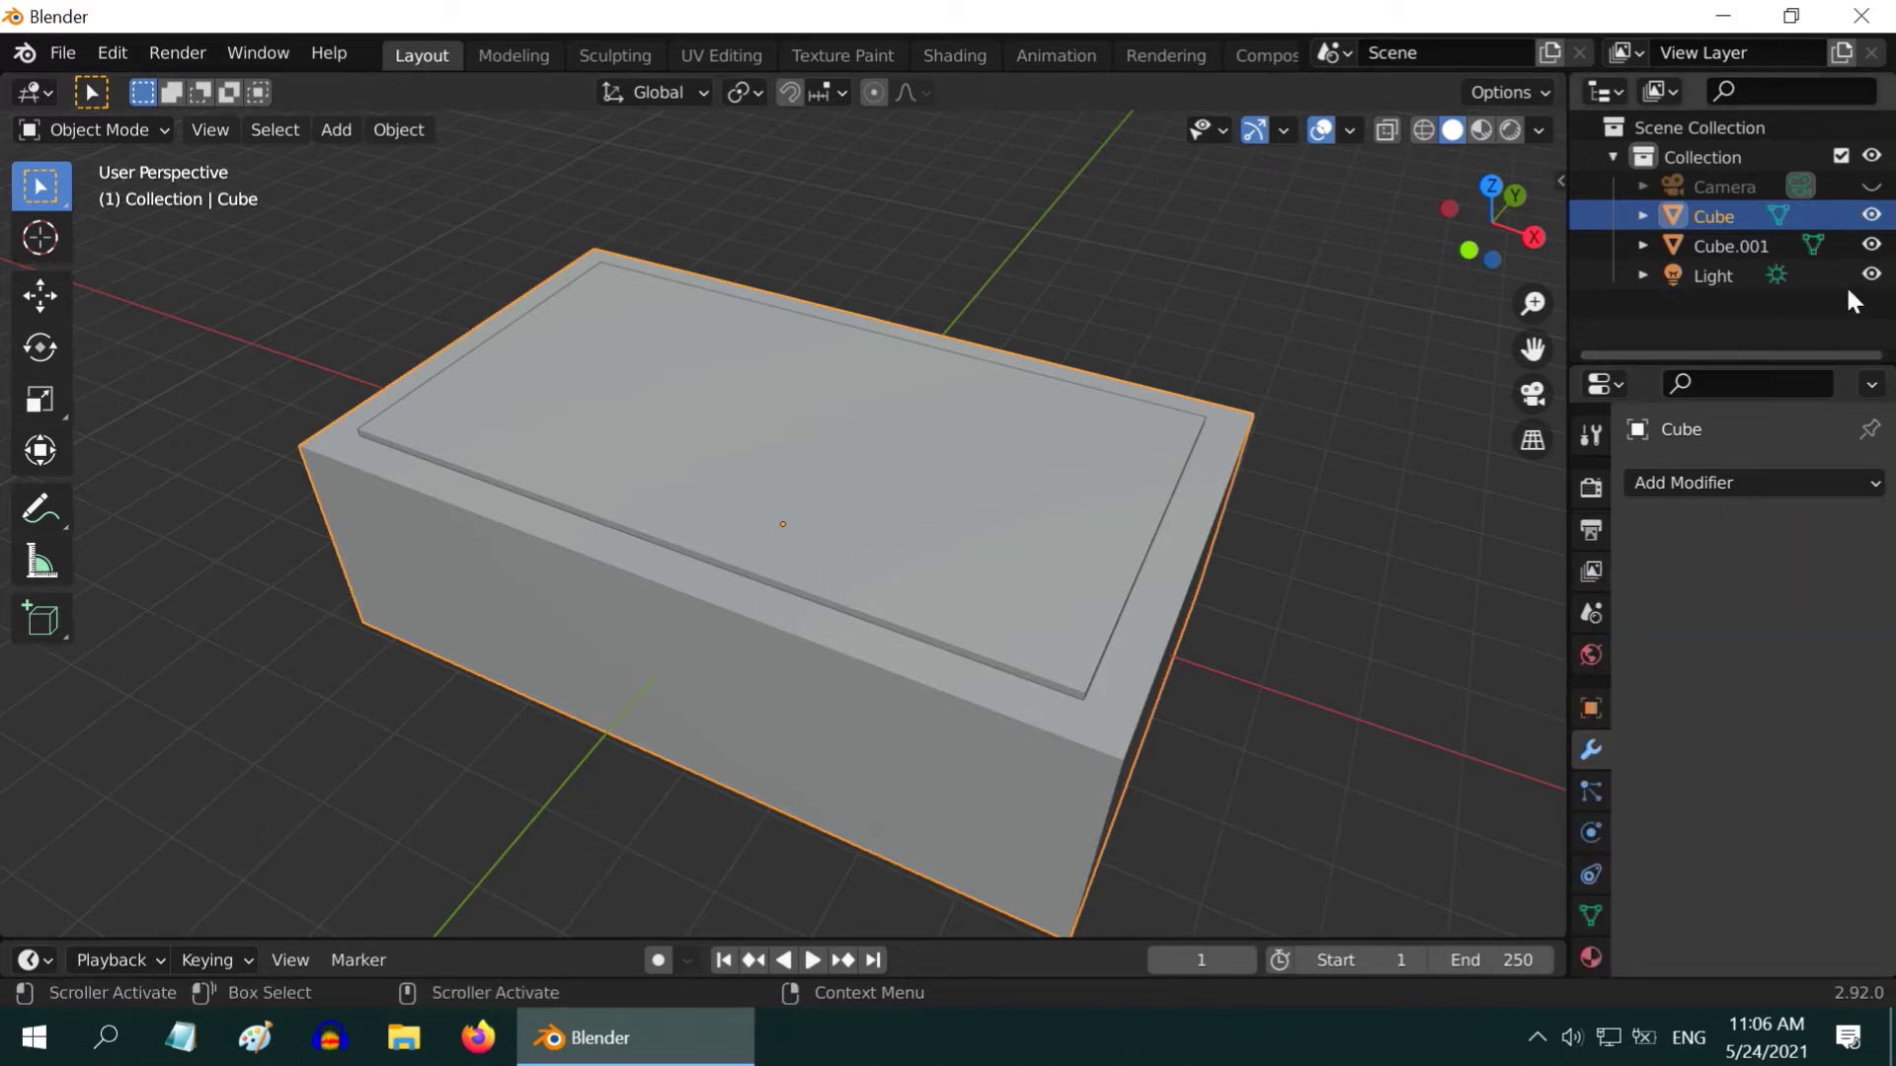
{"action": "left_click", "coordinate": [1871, 245]}
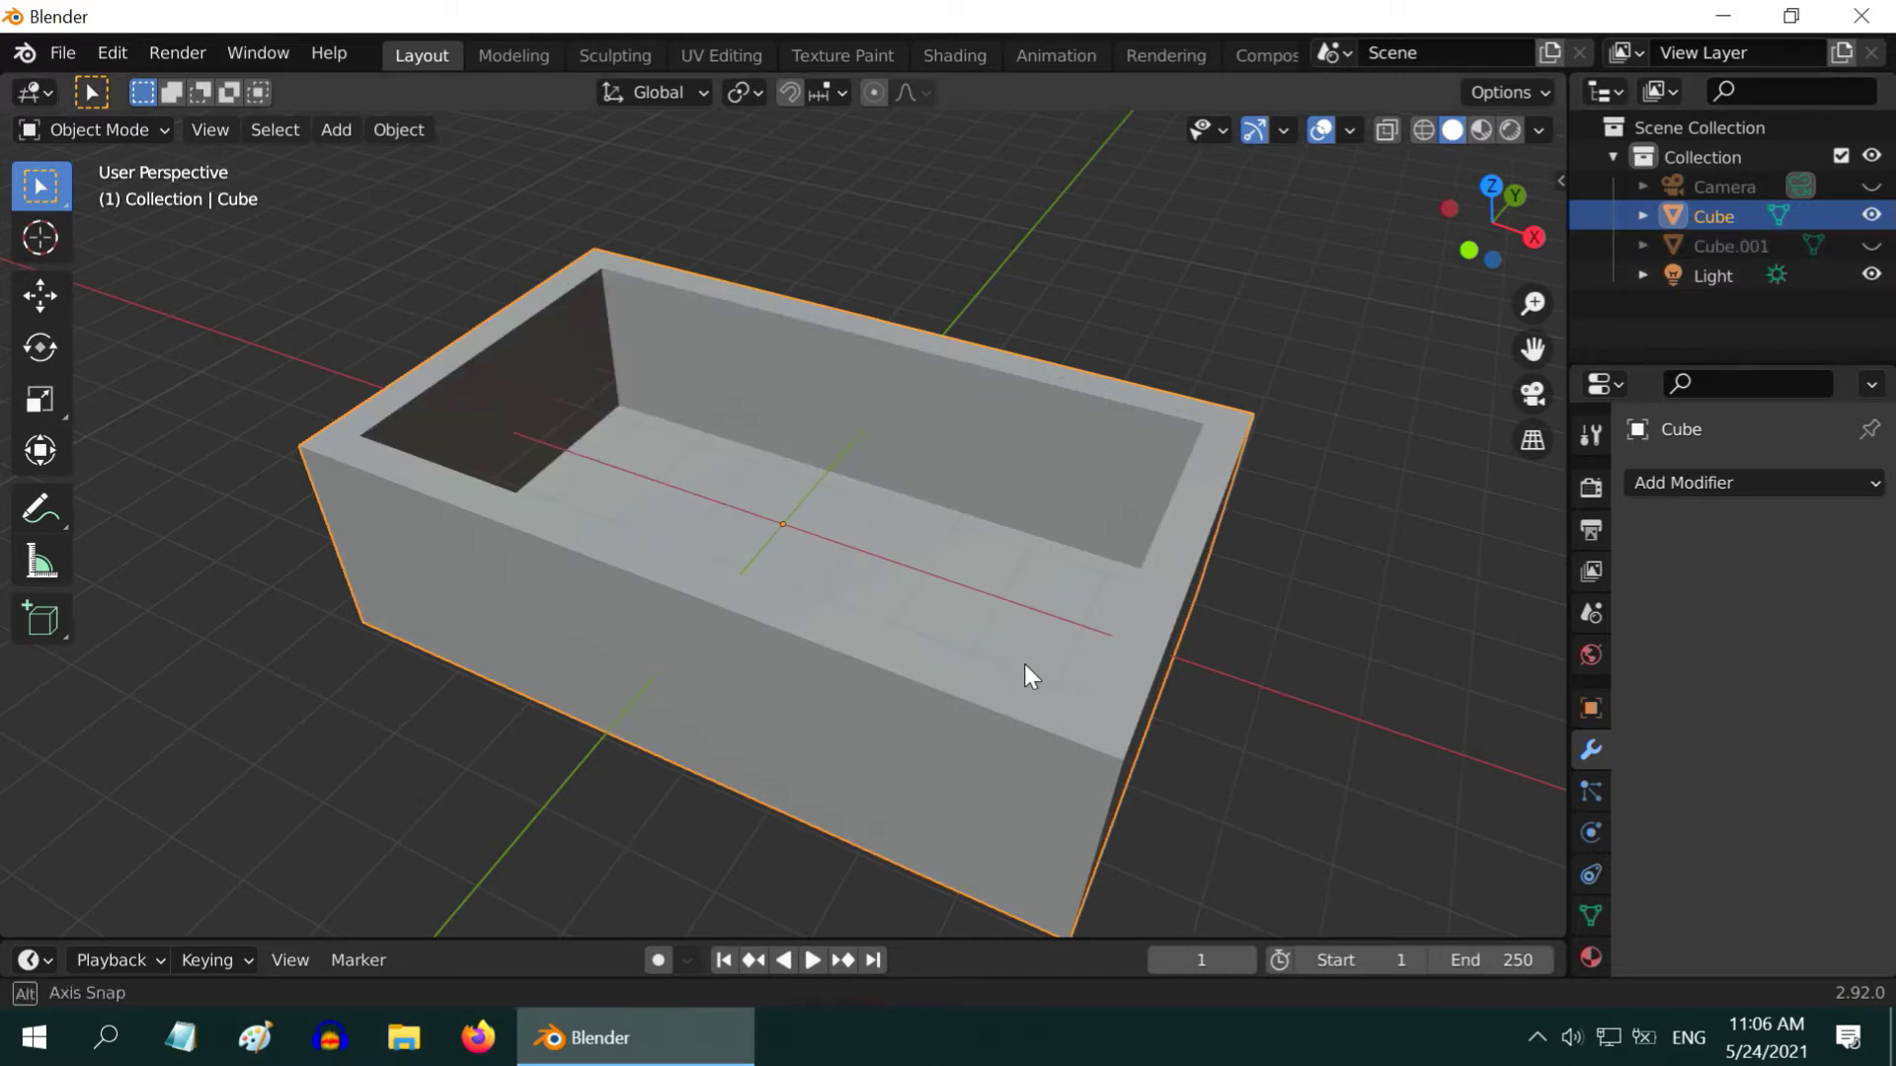
Add a Bevel modifier to the hollowed tub and set its segments to 5
{"action": "middle_click_drag", "start_coordinate": [1028, 672], "coordinate": [1020, 720]}
{"action": "middle_click_drag", "start_coordinate": [886, 630], "coordinate": [904, 631]}
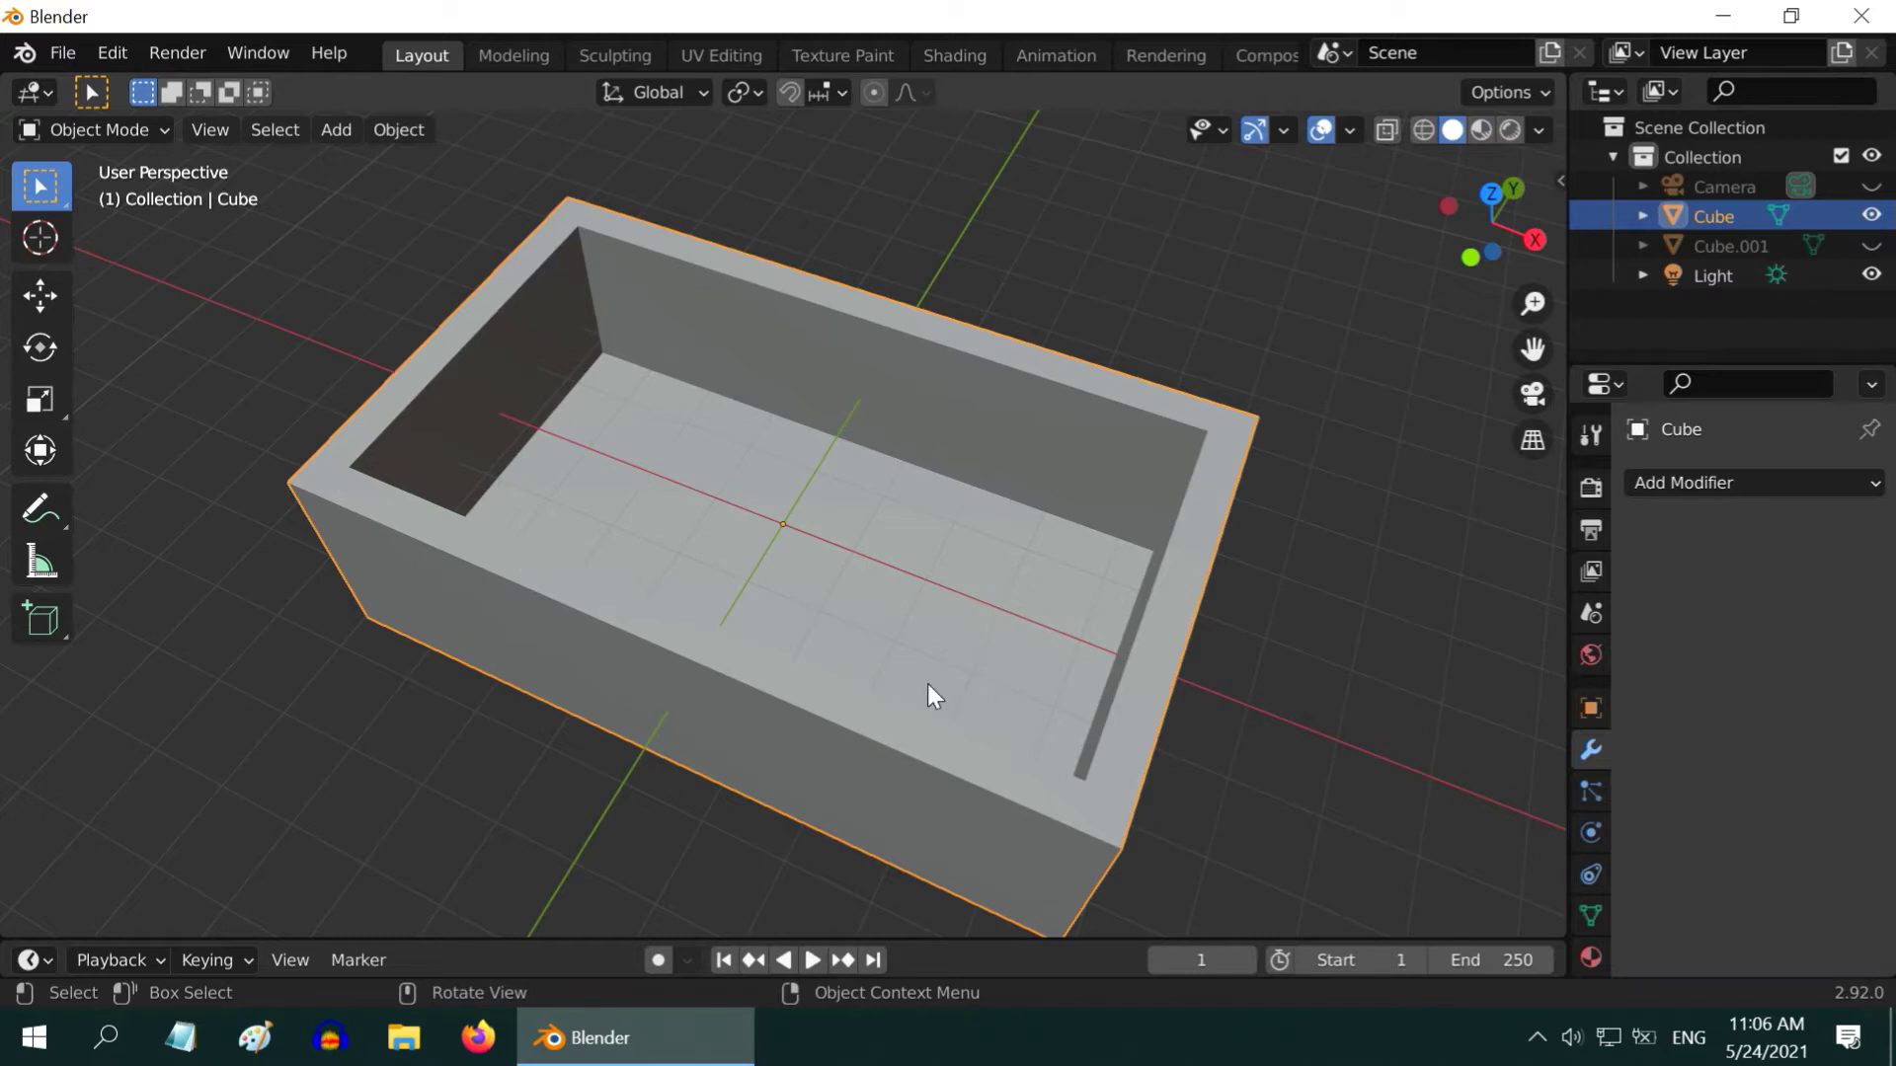
{"action": "left_click", "coordinate": [1689, 483]}
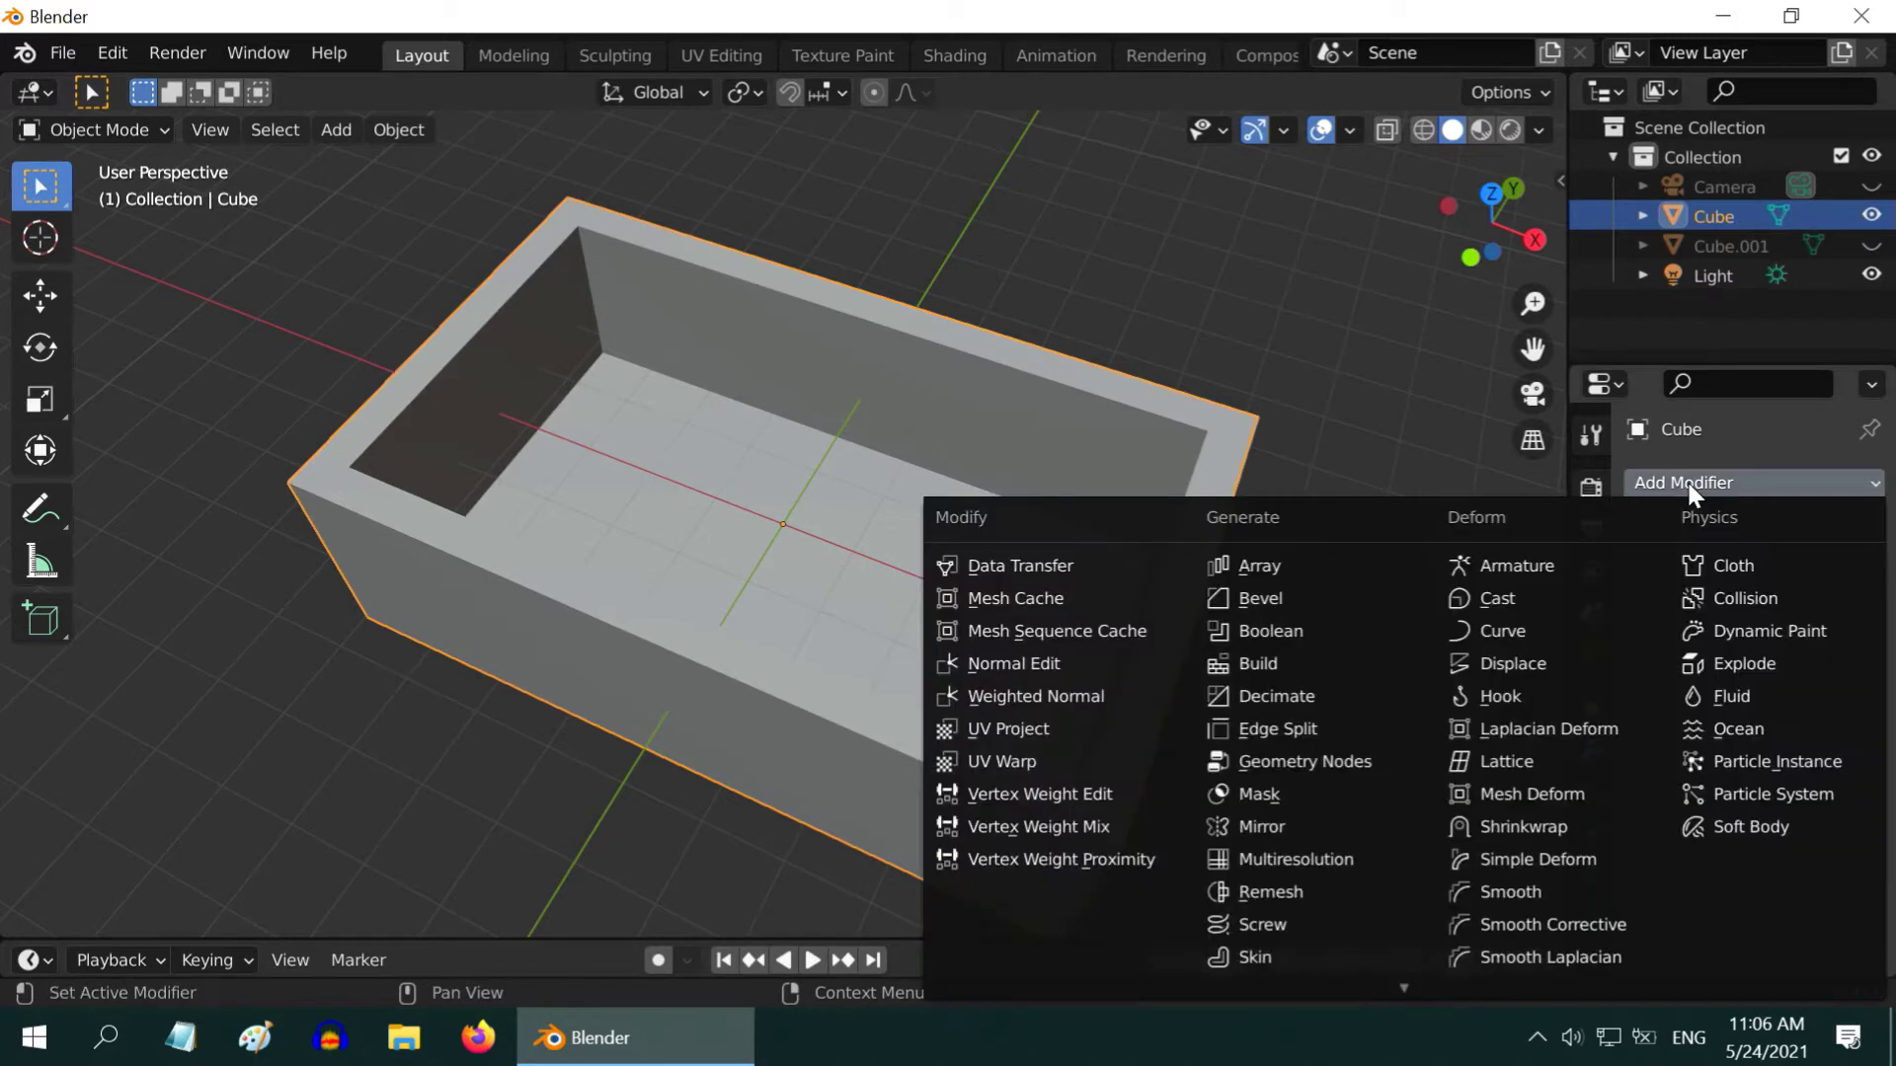
{"action": "left_click", "coordinate": [1306, 598]}
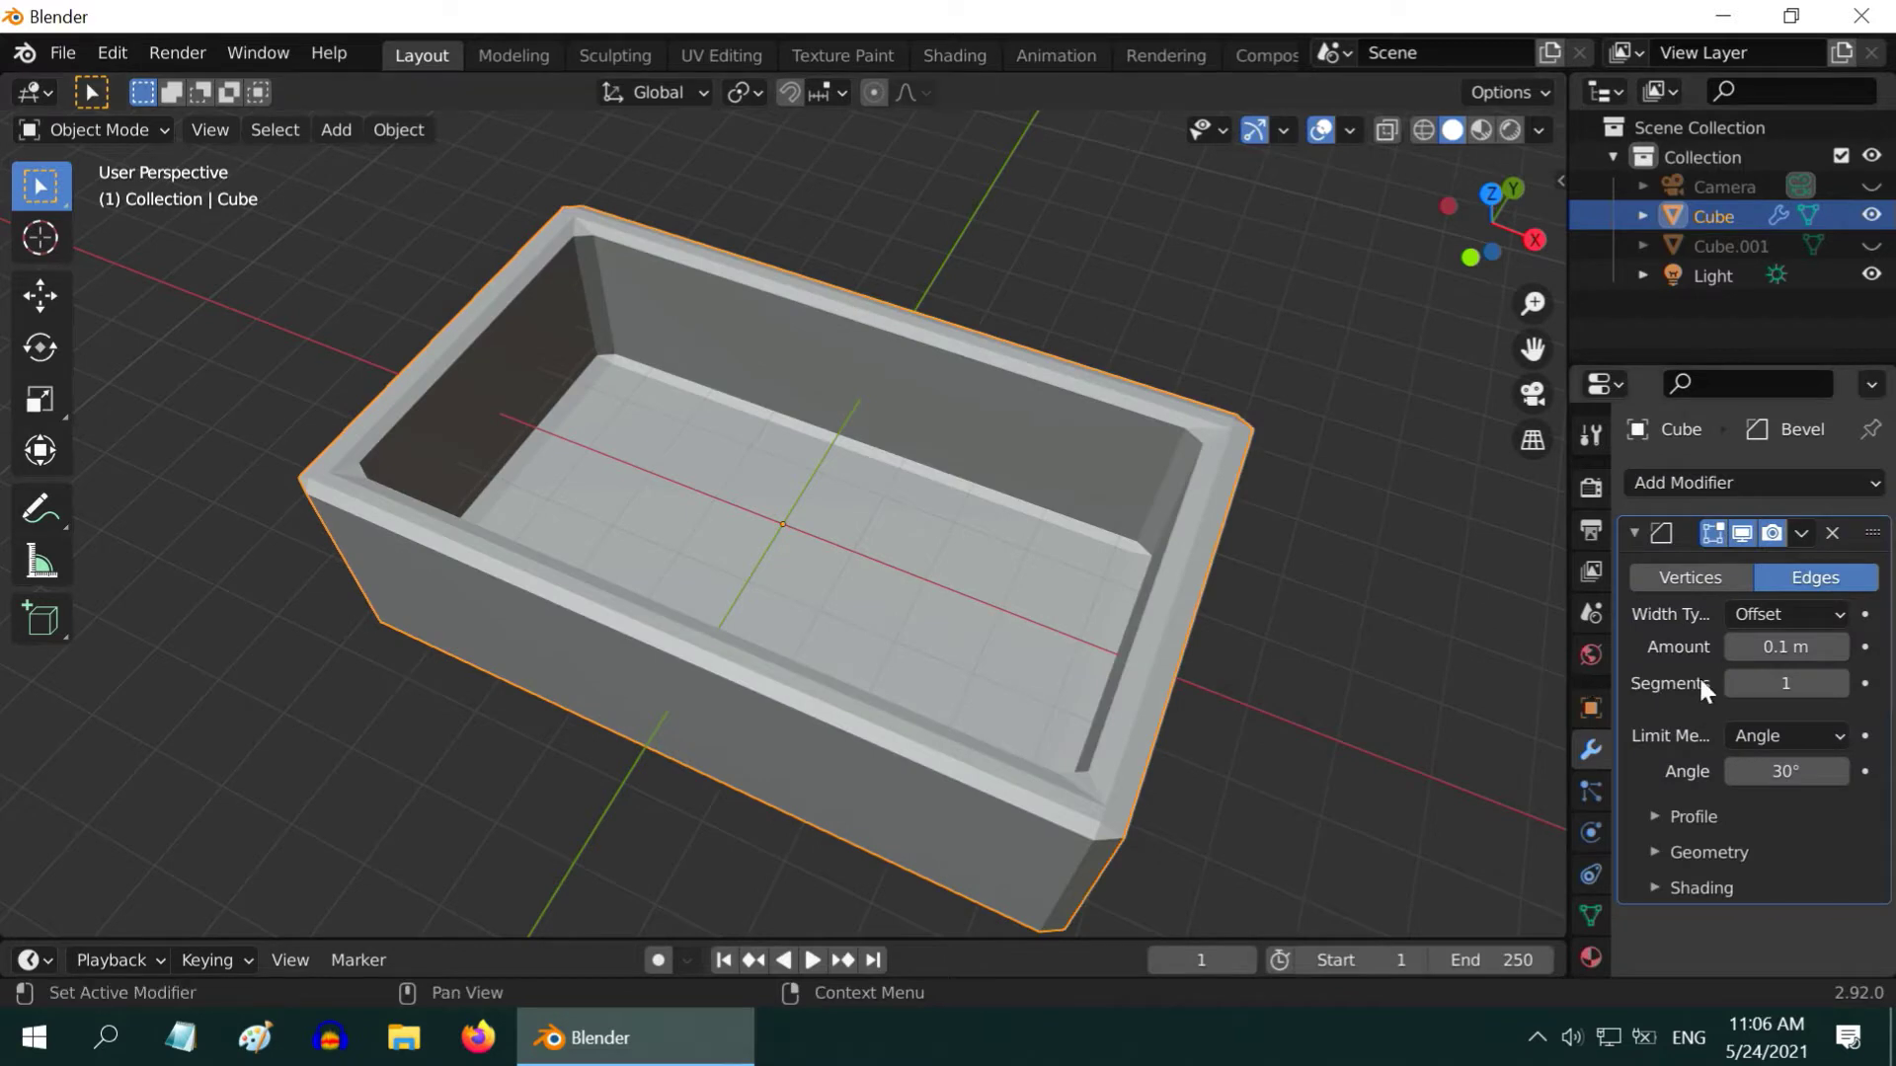
{"action": "left_click", "coordinate": [1792, 684]}
{"action": "type", "text": "5"}
{"action": "key", "text": "Return"}
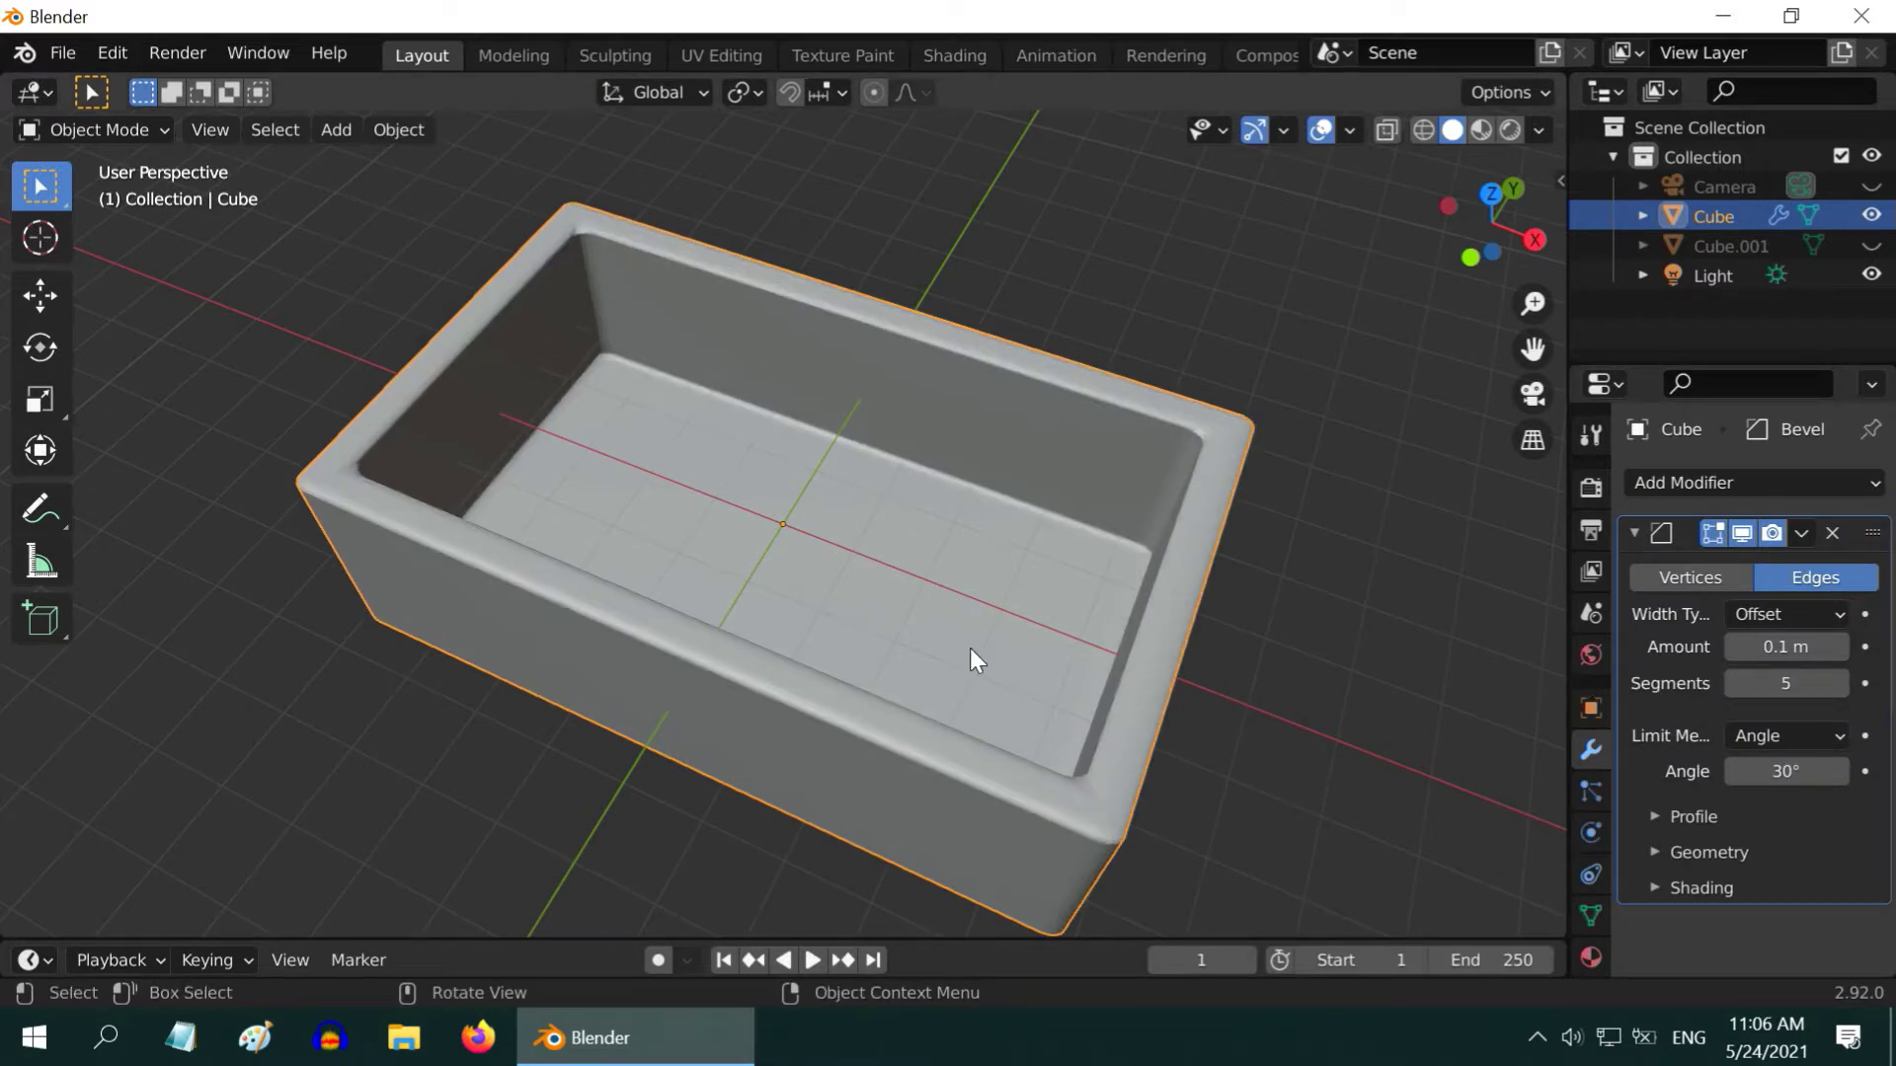
Rename the hollowed tub object Bathtub
{"action": "mouse_move", "coordinate": [969, 648]}
{"action": "middle_mouse_down"}
{"action": "mouse_move", "coordinate": [990, 622]}
{"action": "mouse_move", "coordinate": [957, 635]}
{"action": "middle_mouse_up"}
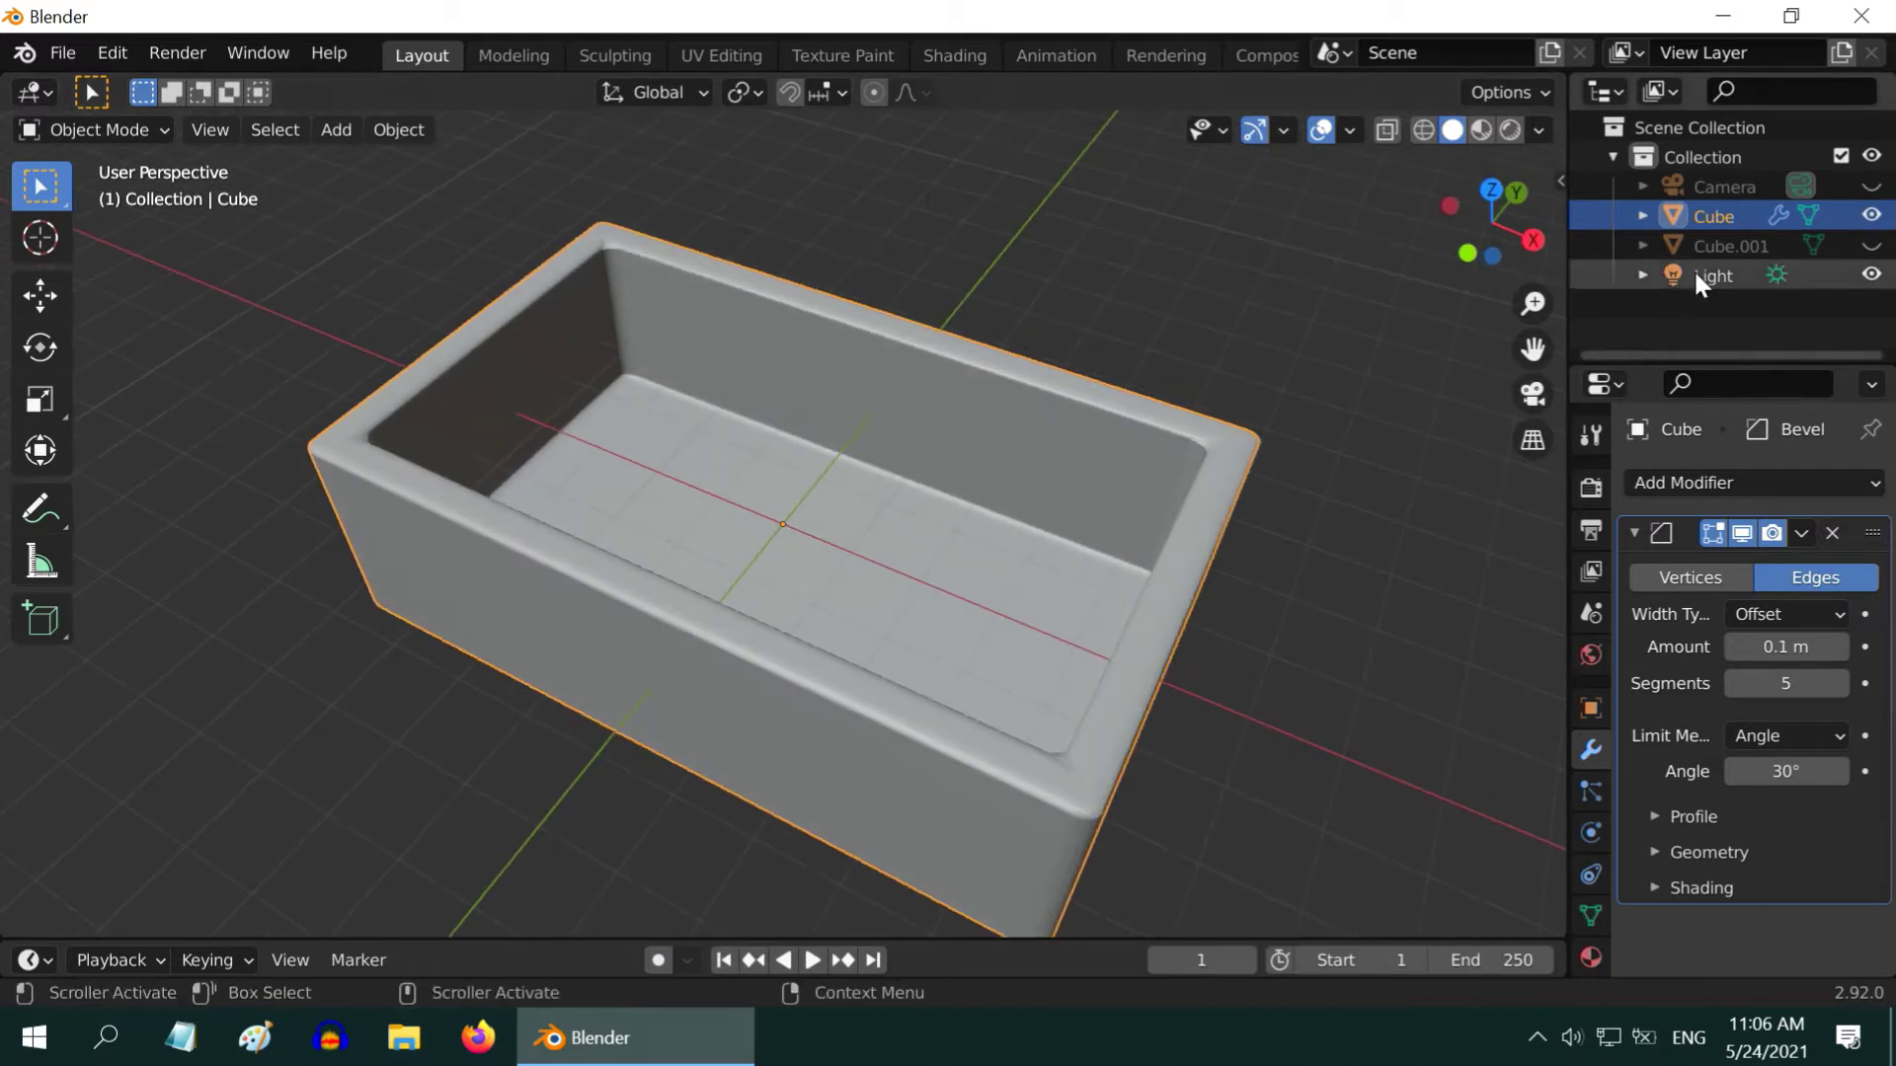
{"action": "double_click", "coordinate": [1710, 215]}
{"action": "type", "text": "B"}
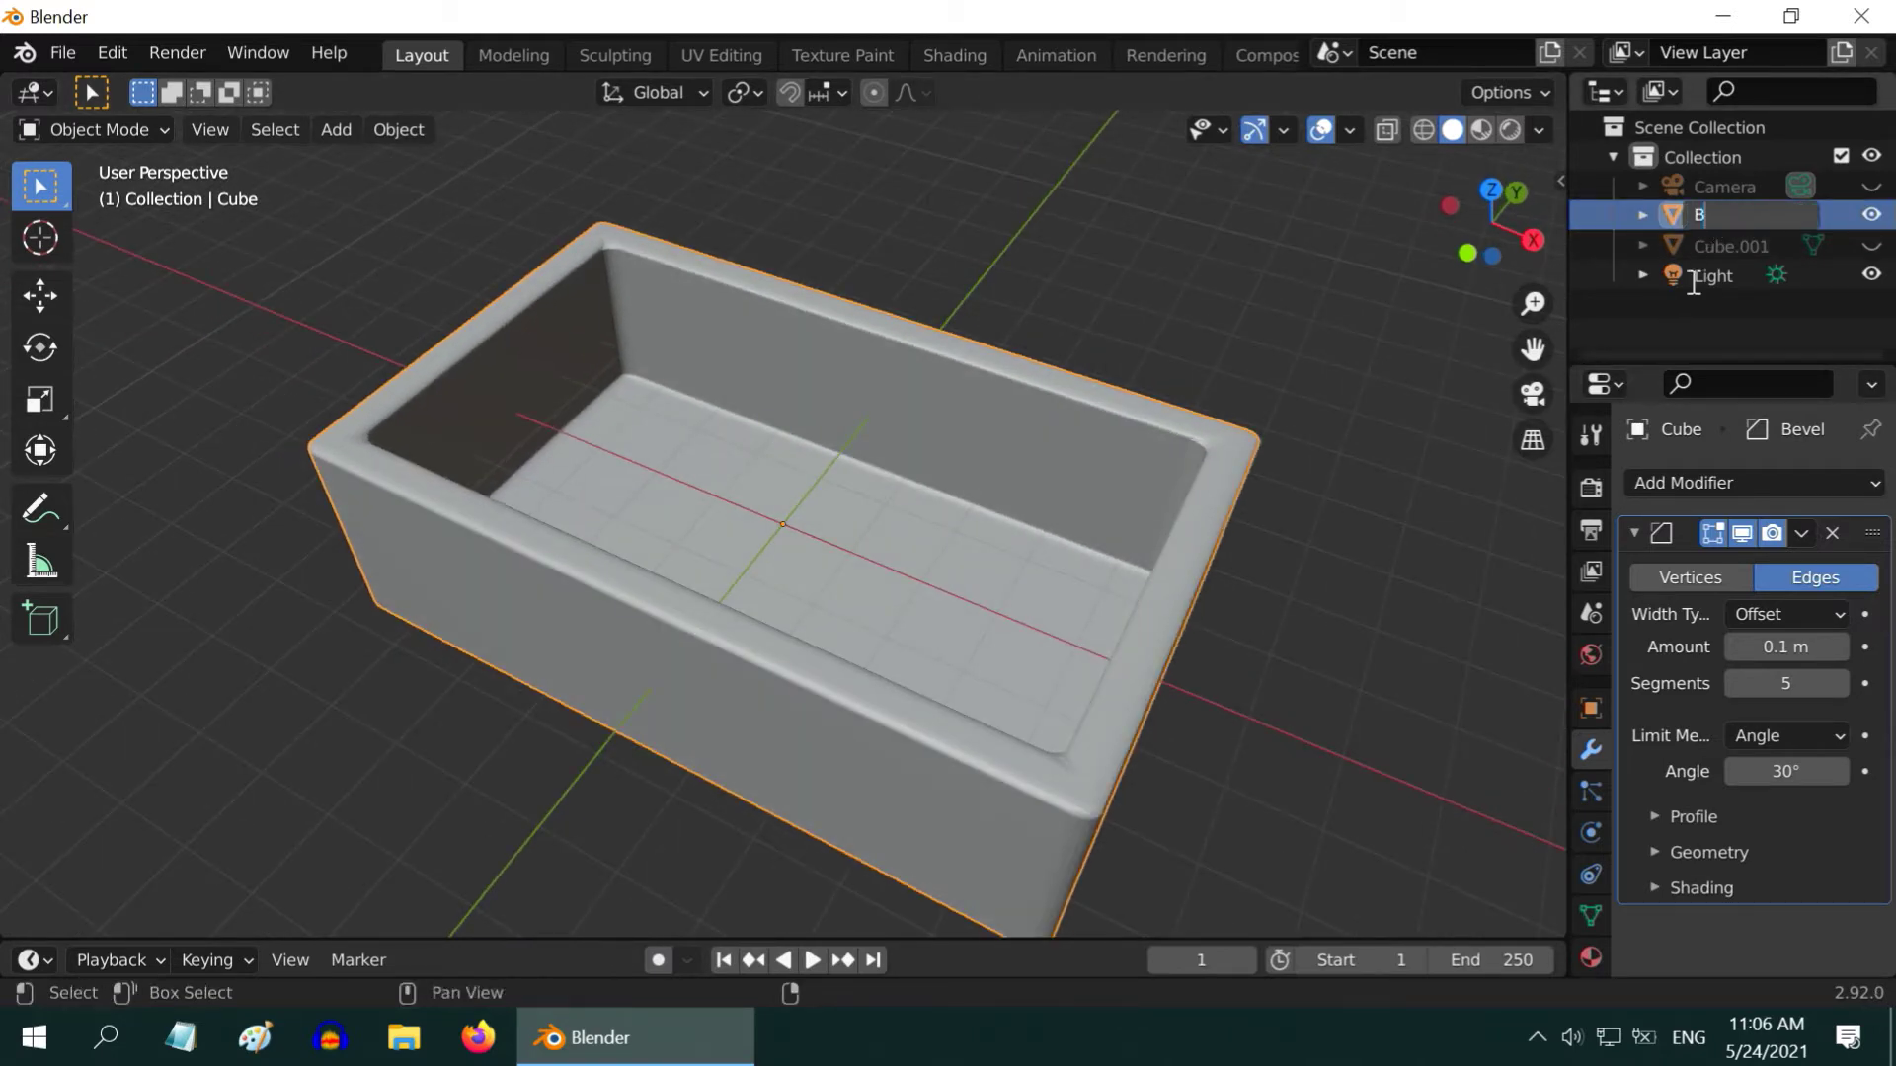
{"action": "type", "text": "athtub"}
{"action": "key", "text": "Return"}
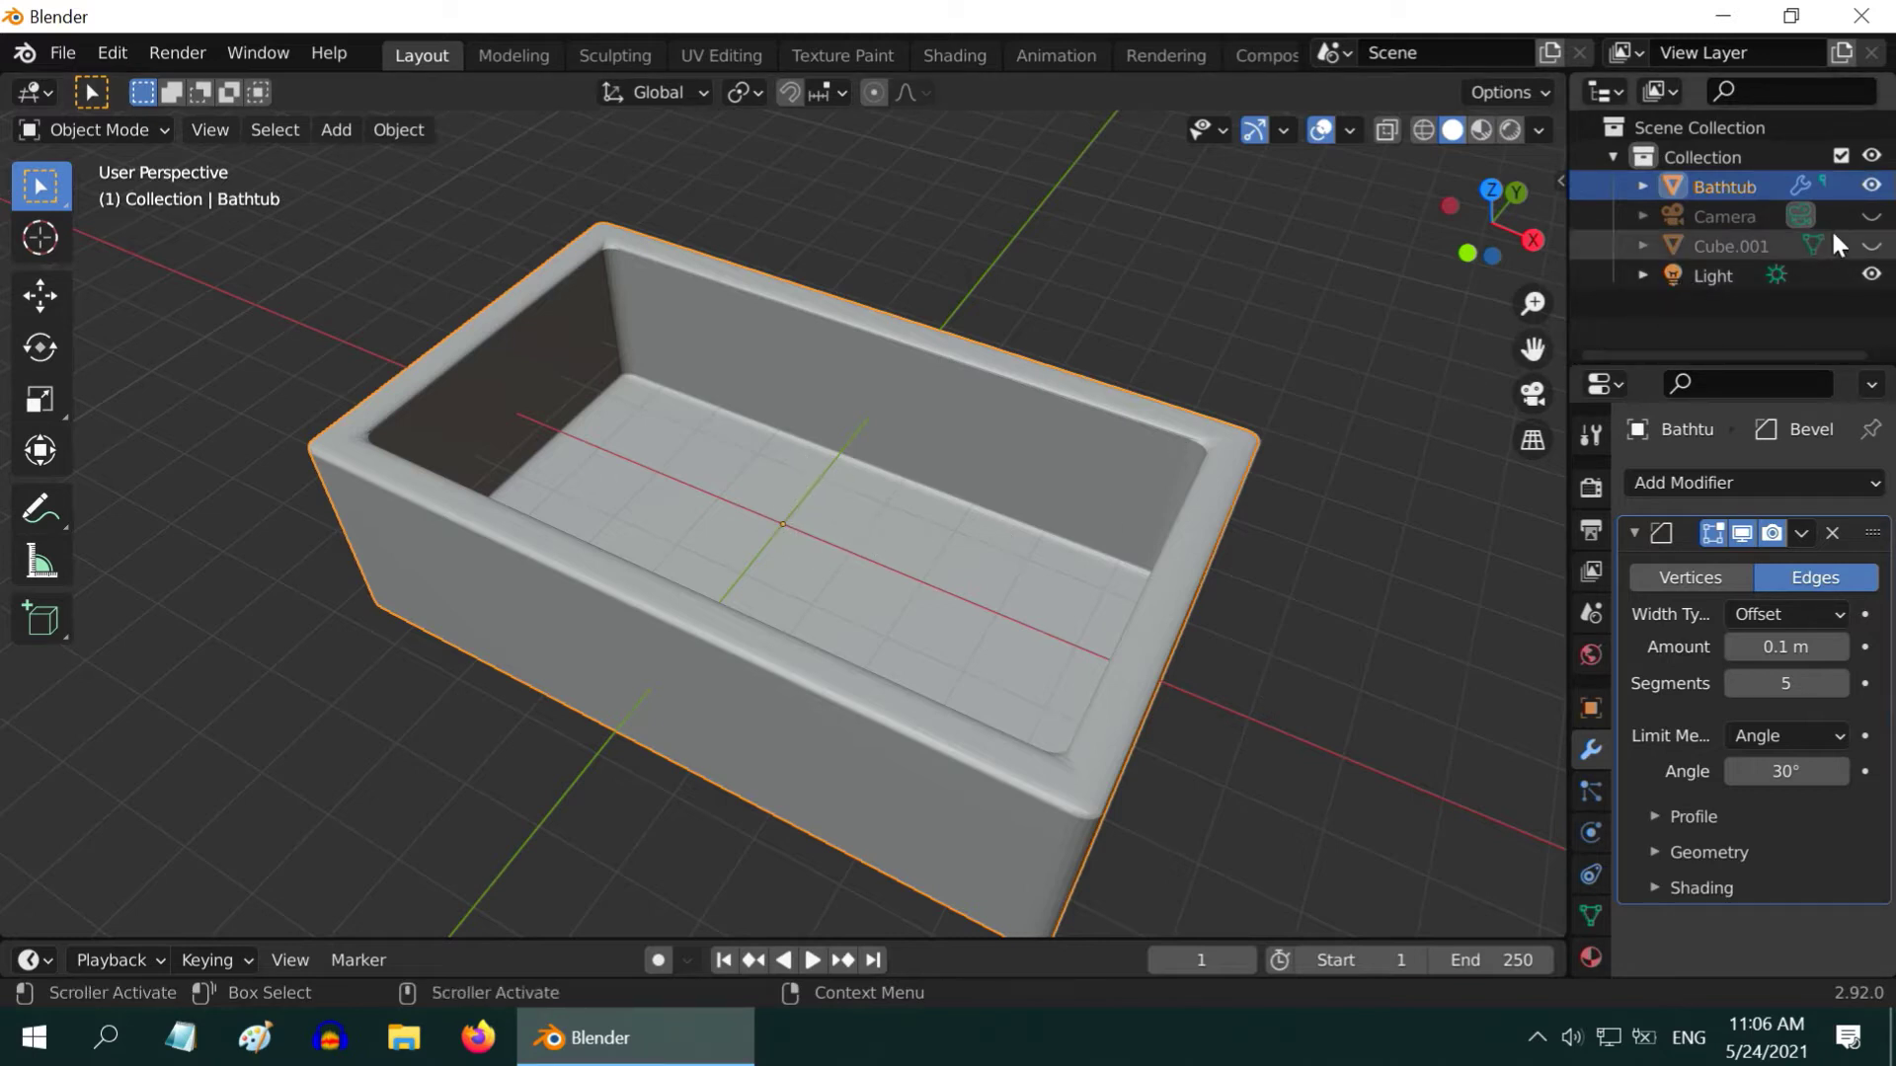
Hide the Bathtub object and add a Bezier curve to the scene
{"action": "left_click", "coordinate": [1871, 187]}
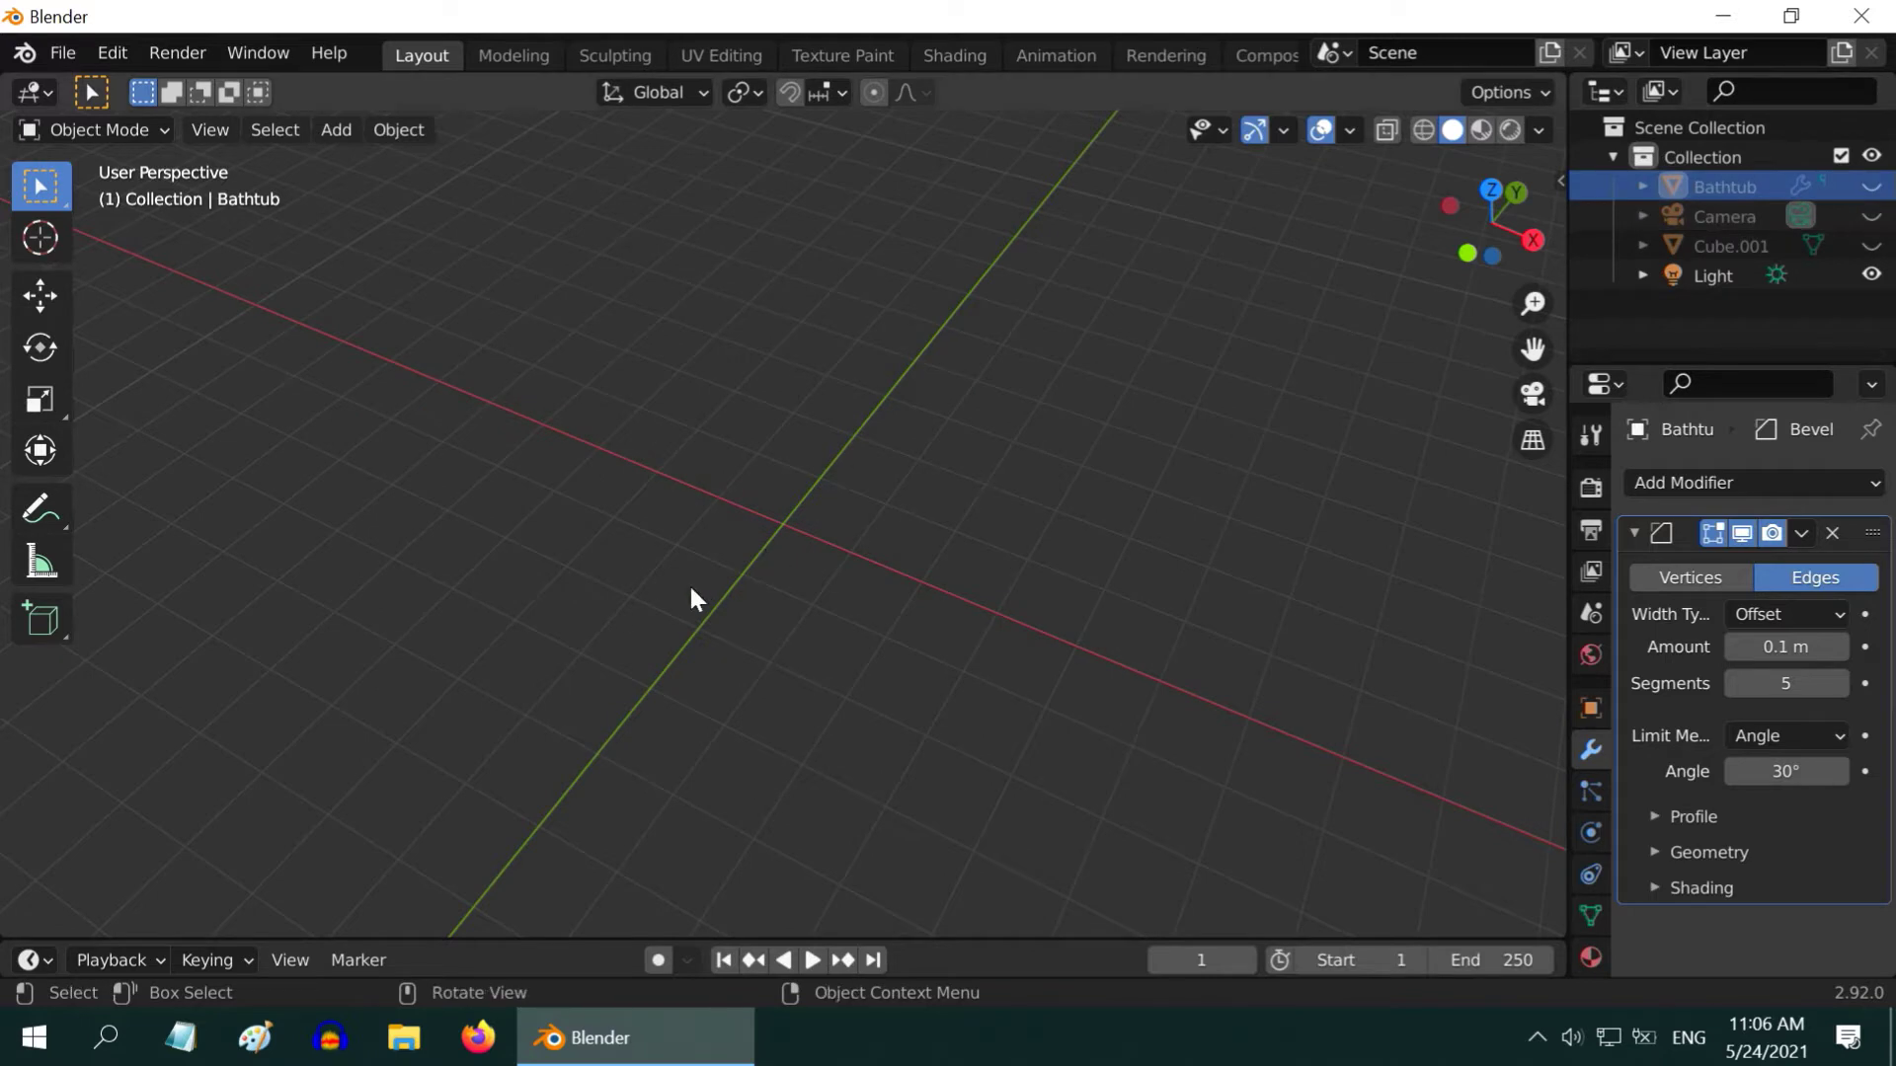
{"action": "left_click", "coordinate": [338, 132]}
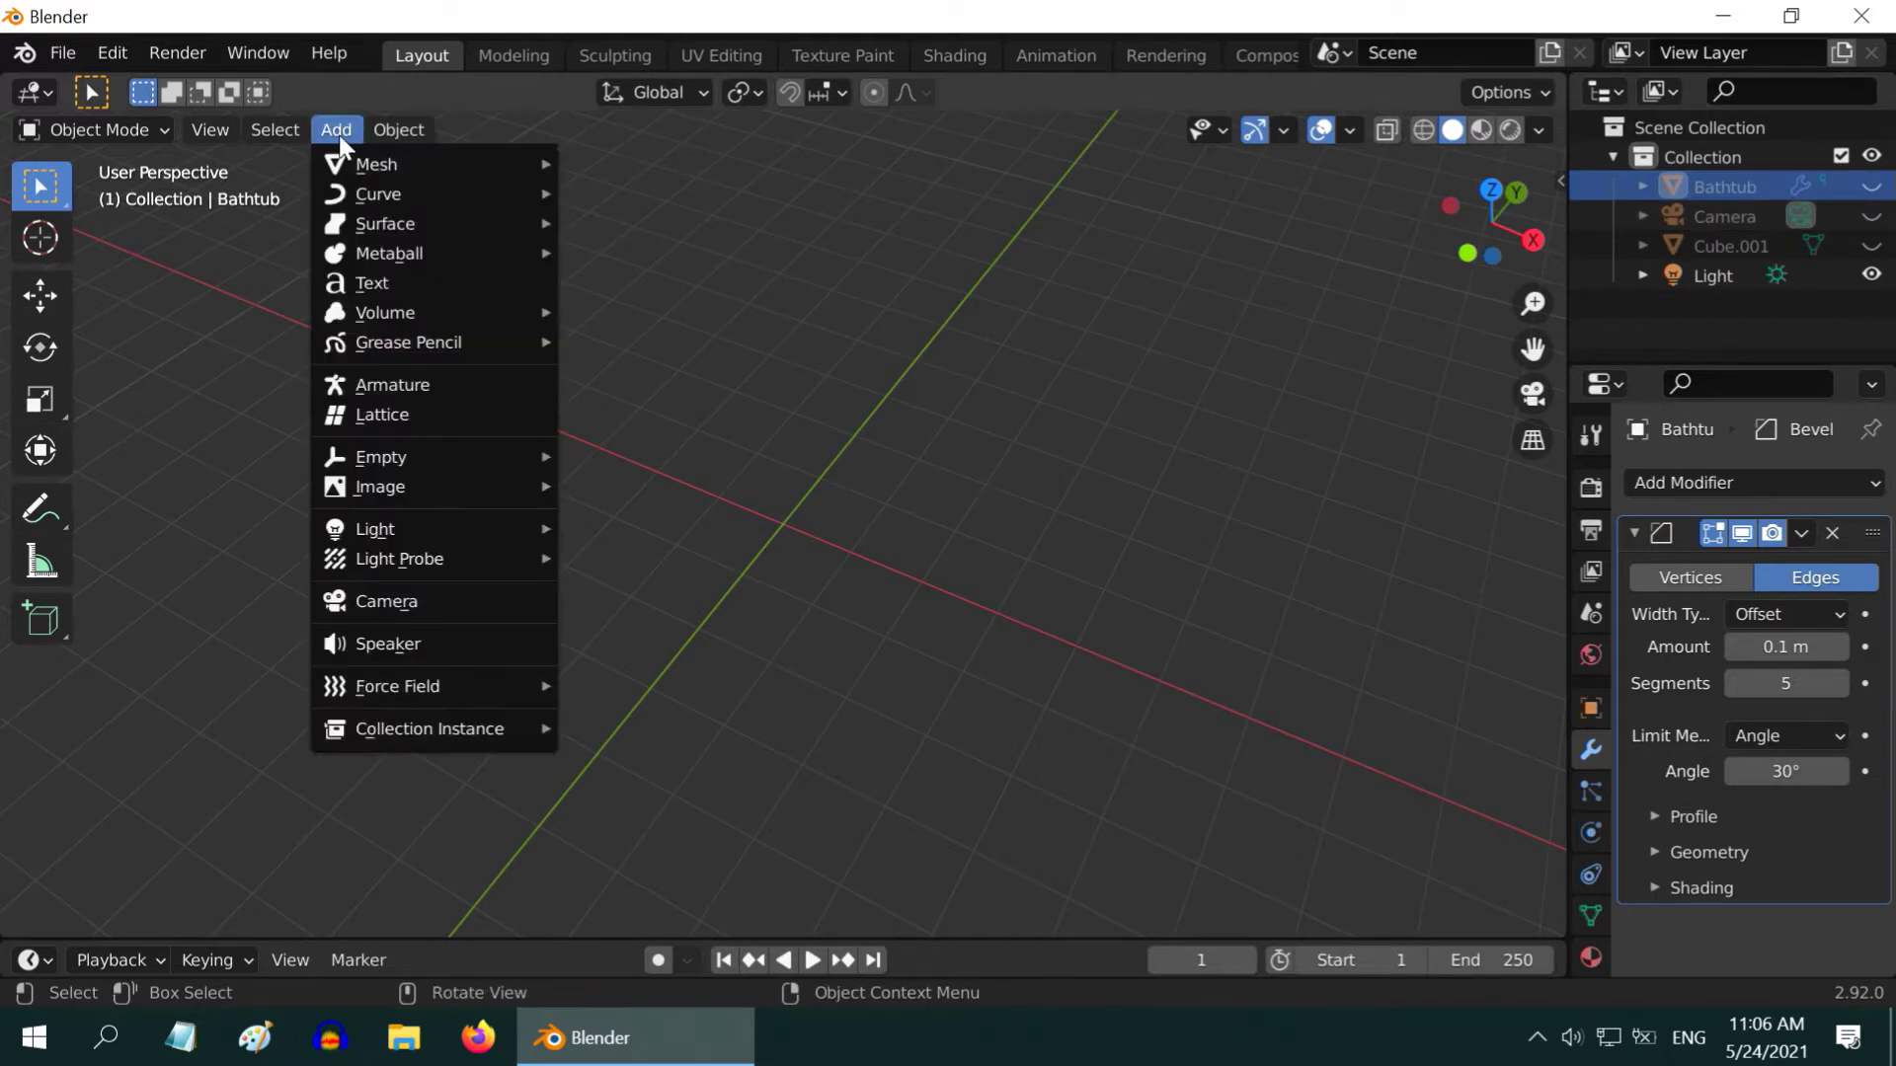
{"action": "mouse_move", "coordinate": [383, 198]}
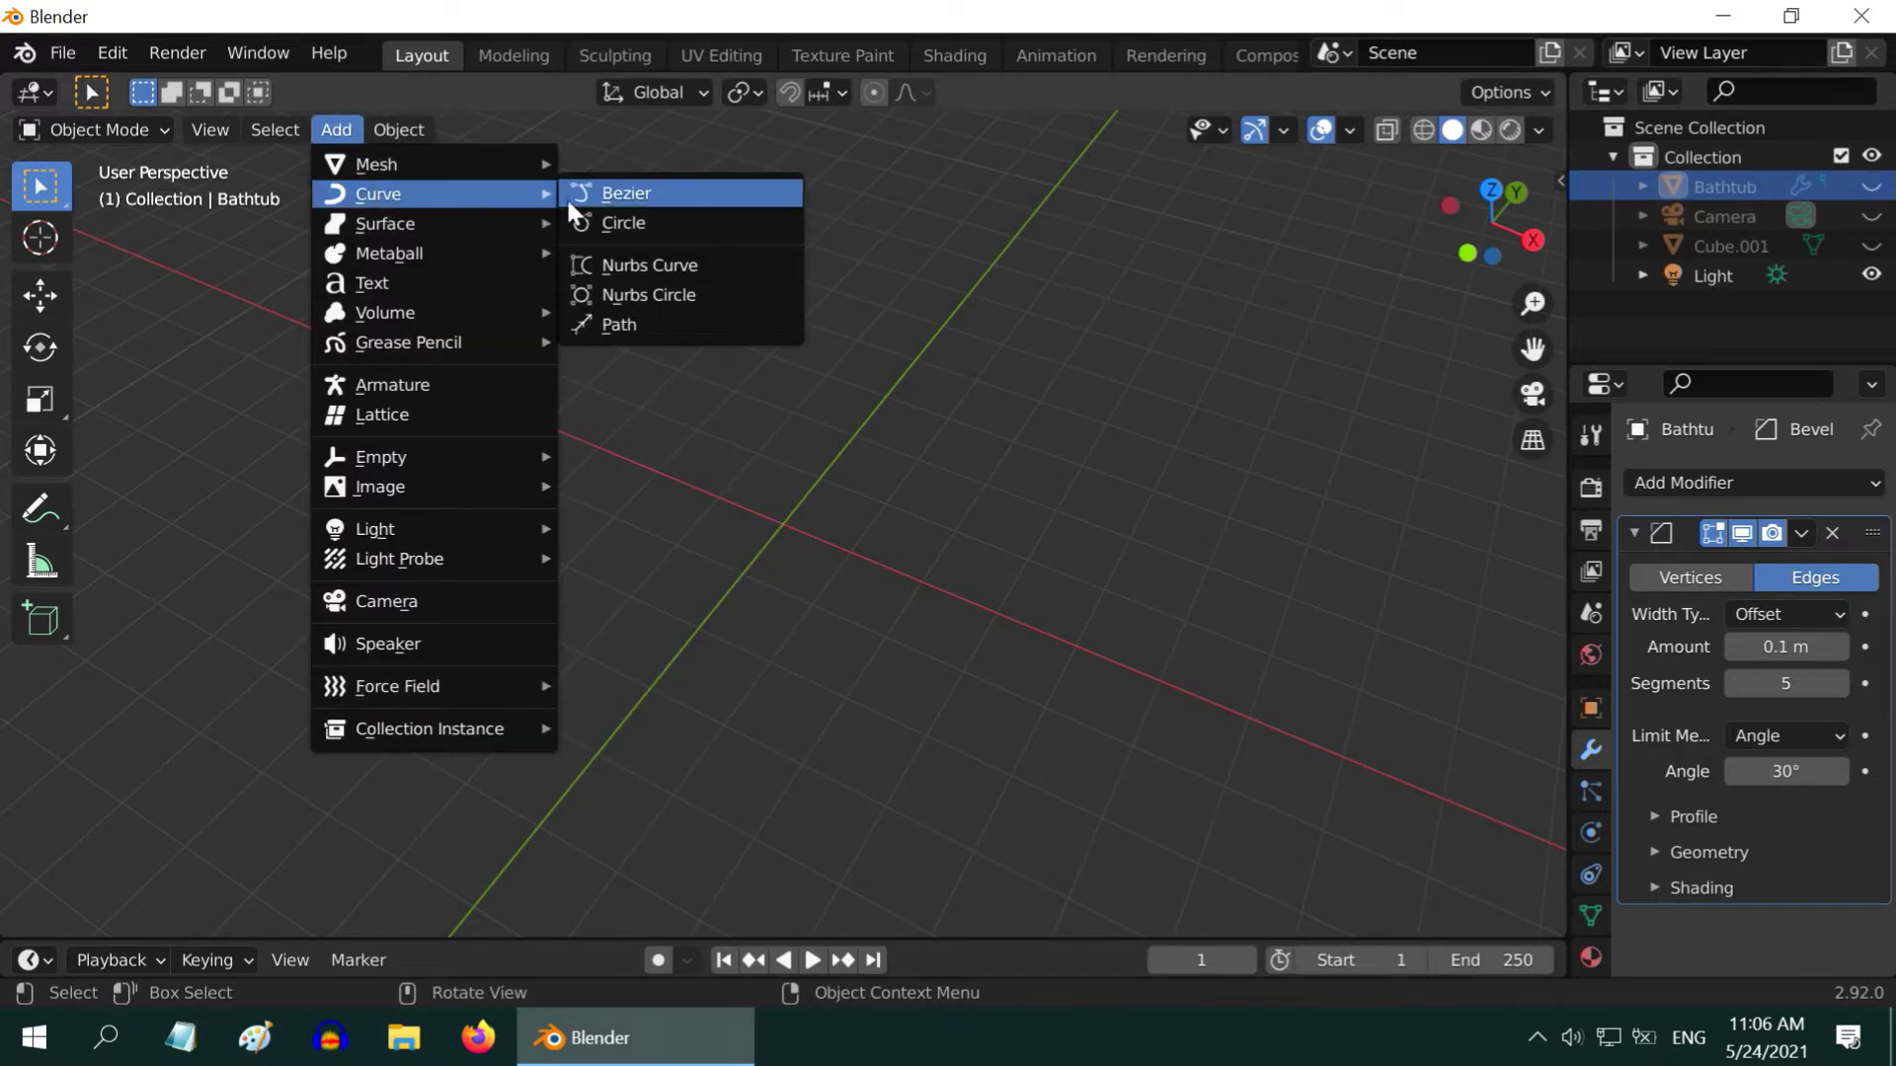
{"action": "left_click", "coordinate": [651, 200]}
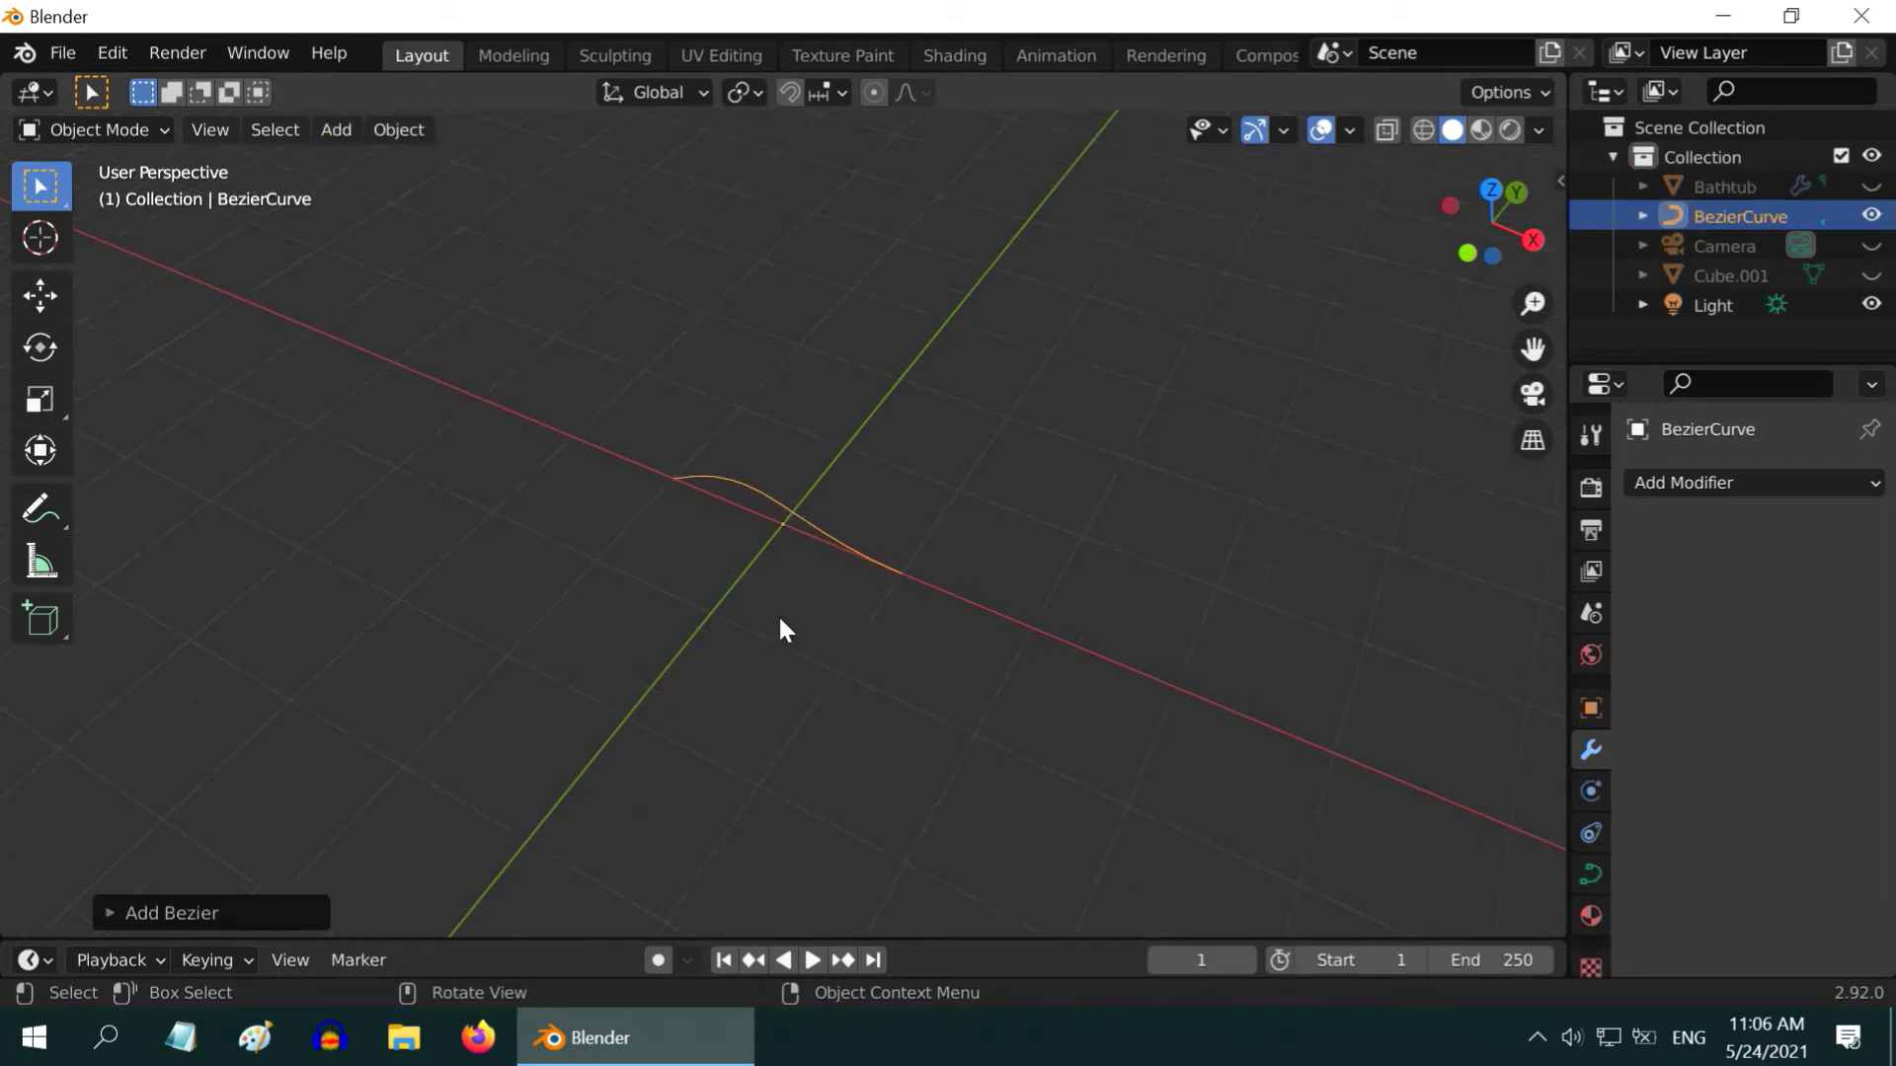
Reshape the Bezier curve into a smooth arch in Edit Mode by moving its inner handle along Y and X, and return to Object Mode
{"action": "middle_click_drag", "start_coordinate": [835, 664], "coordinate": [976, 654]}
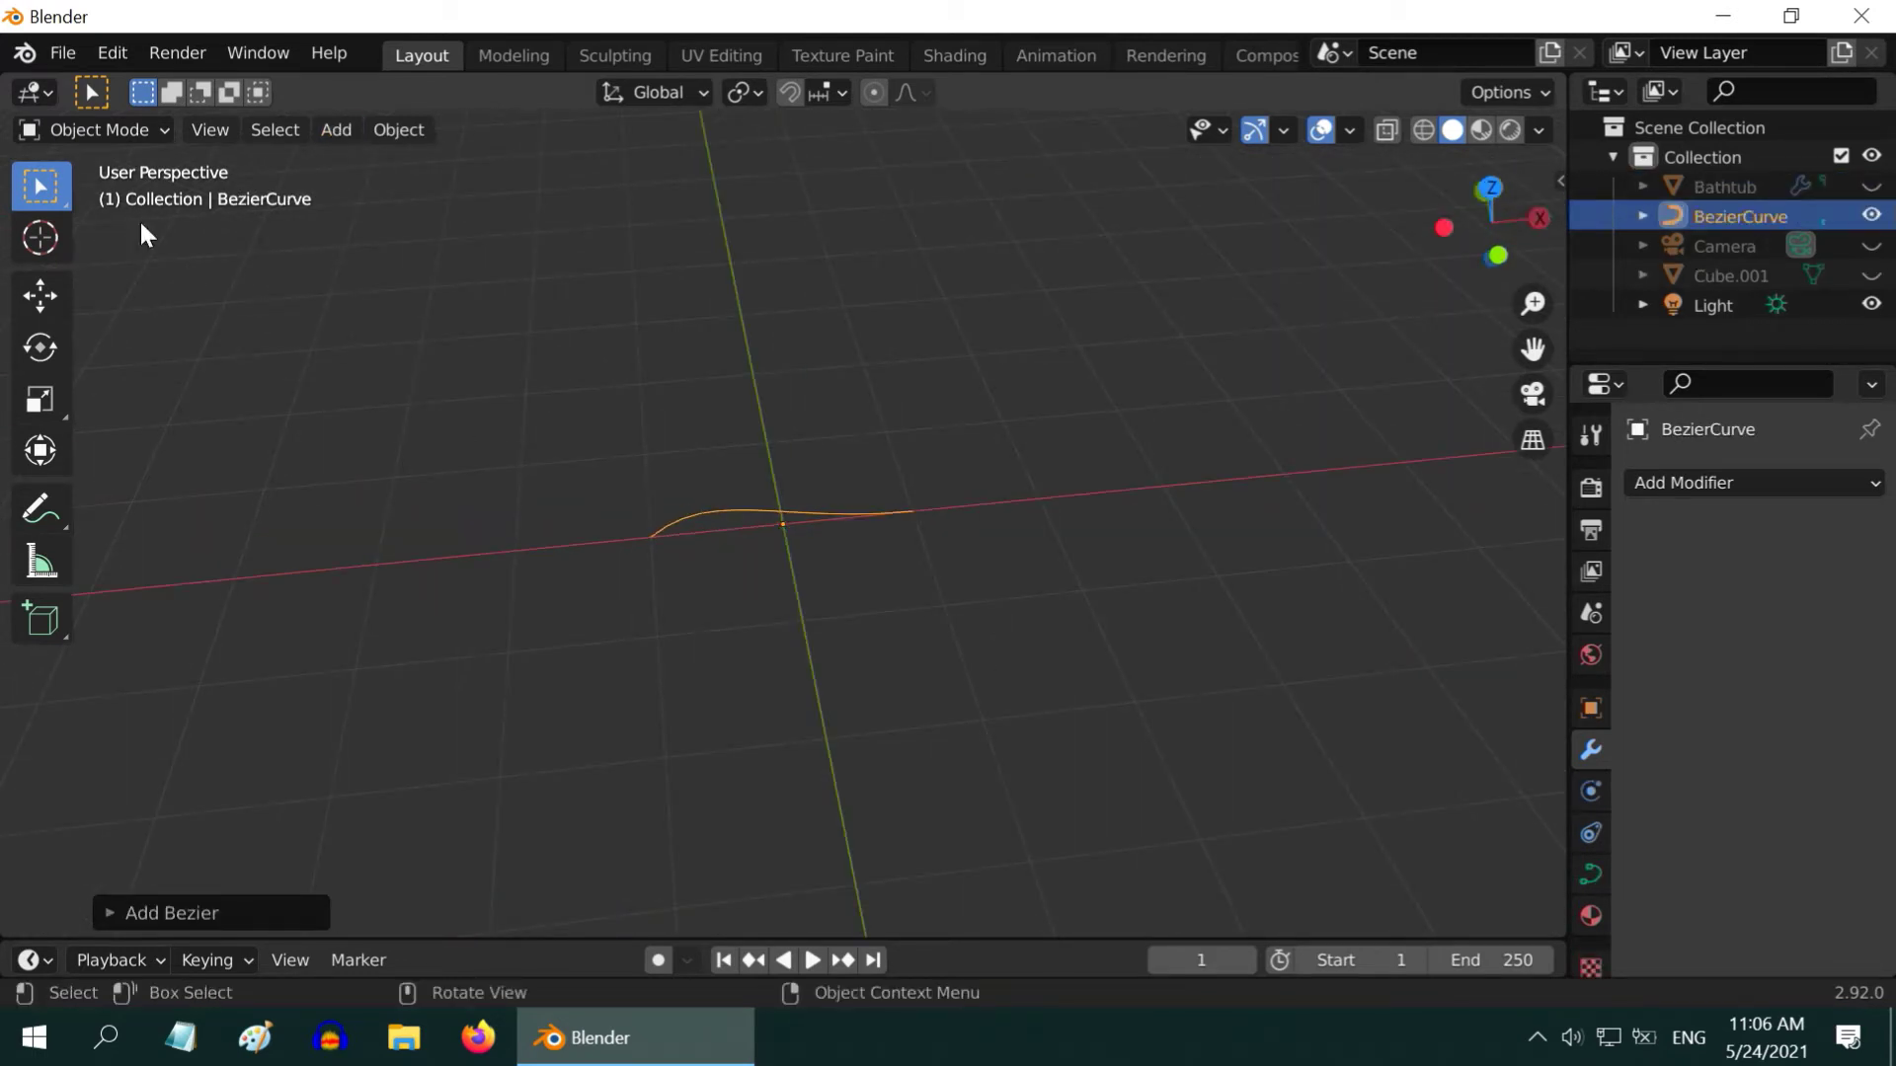
{"action": "left_click", "coordinate": [94, 132]}
{"action": "left_click", "coordinate": [91, 198]}
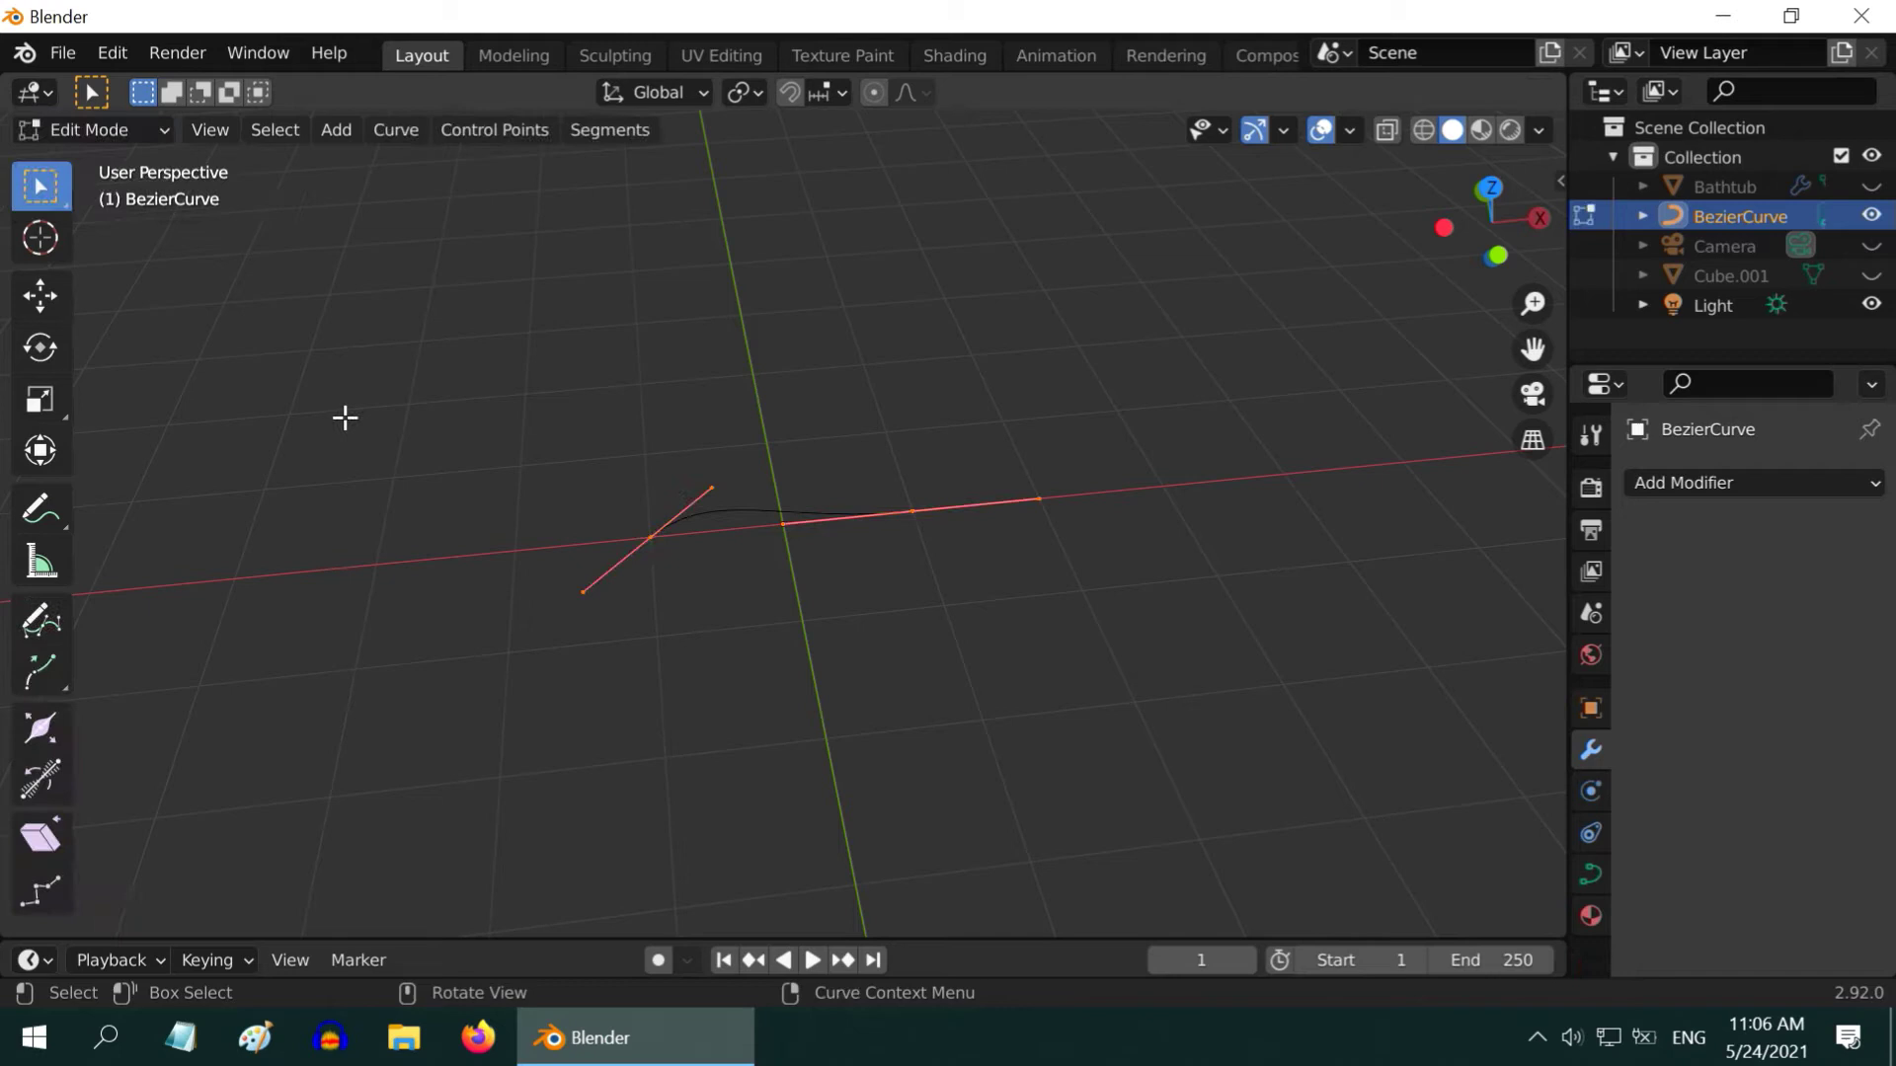
{"action": "left_click", "coordinate": [40, 288]}
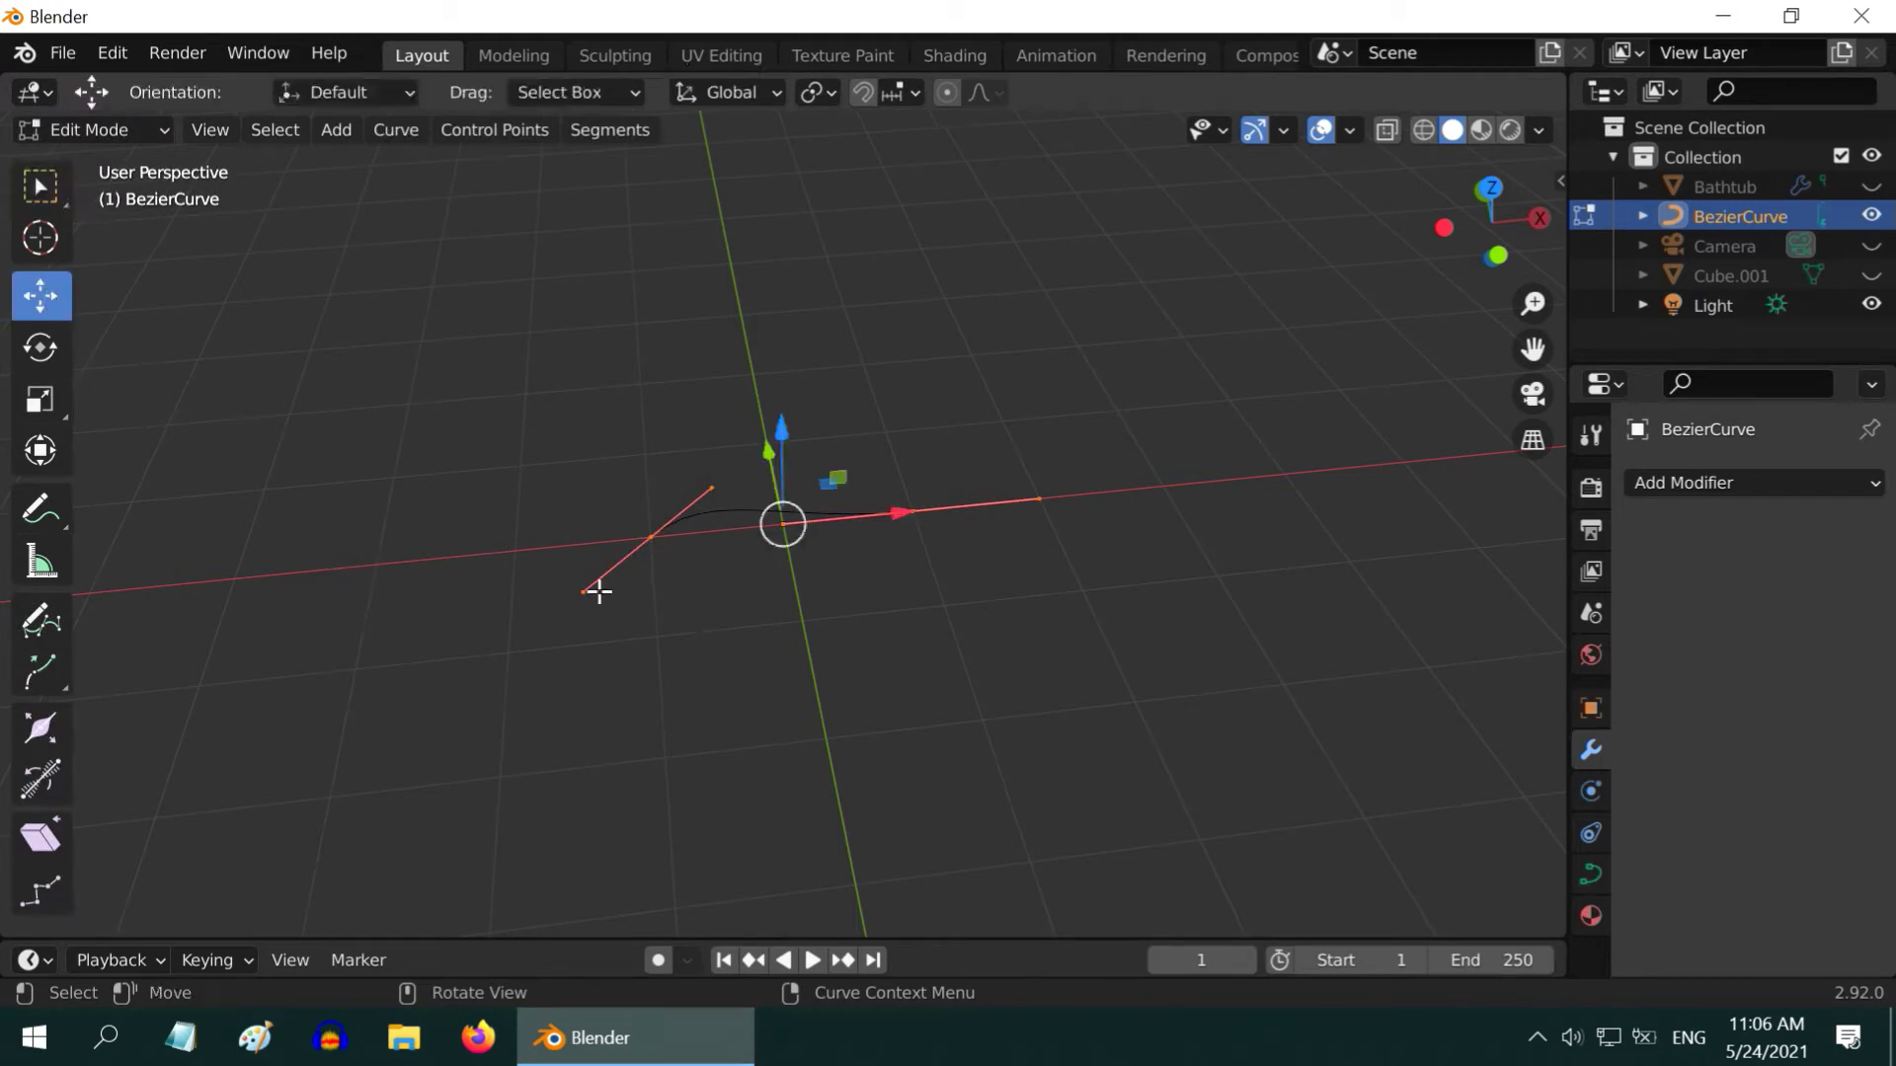
{"action": "left_click", "coordinate": [913, 511]}
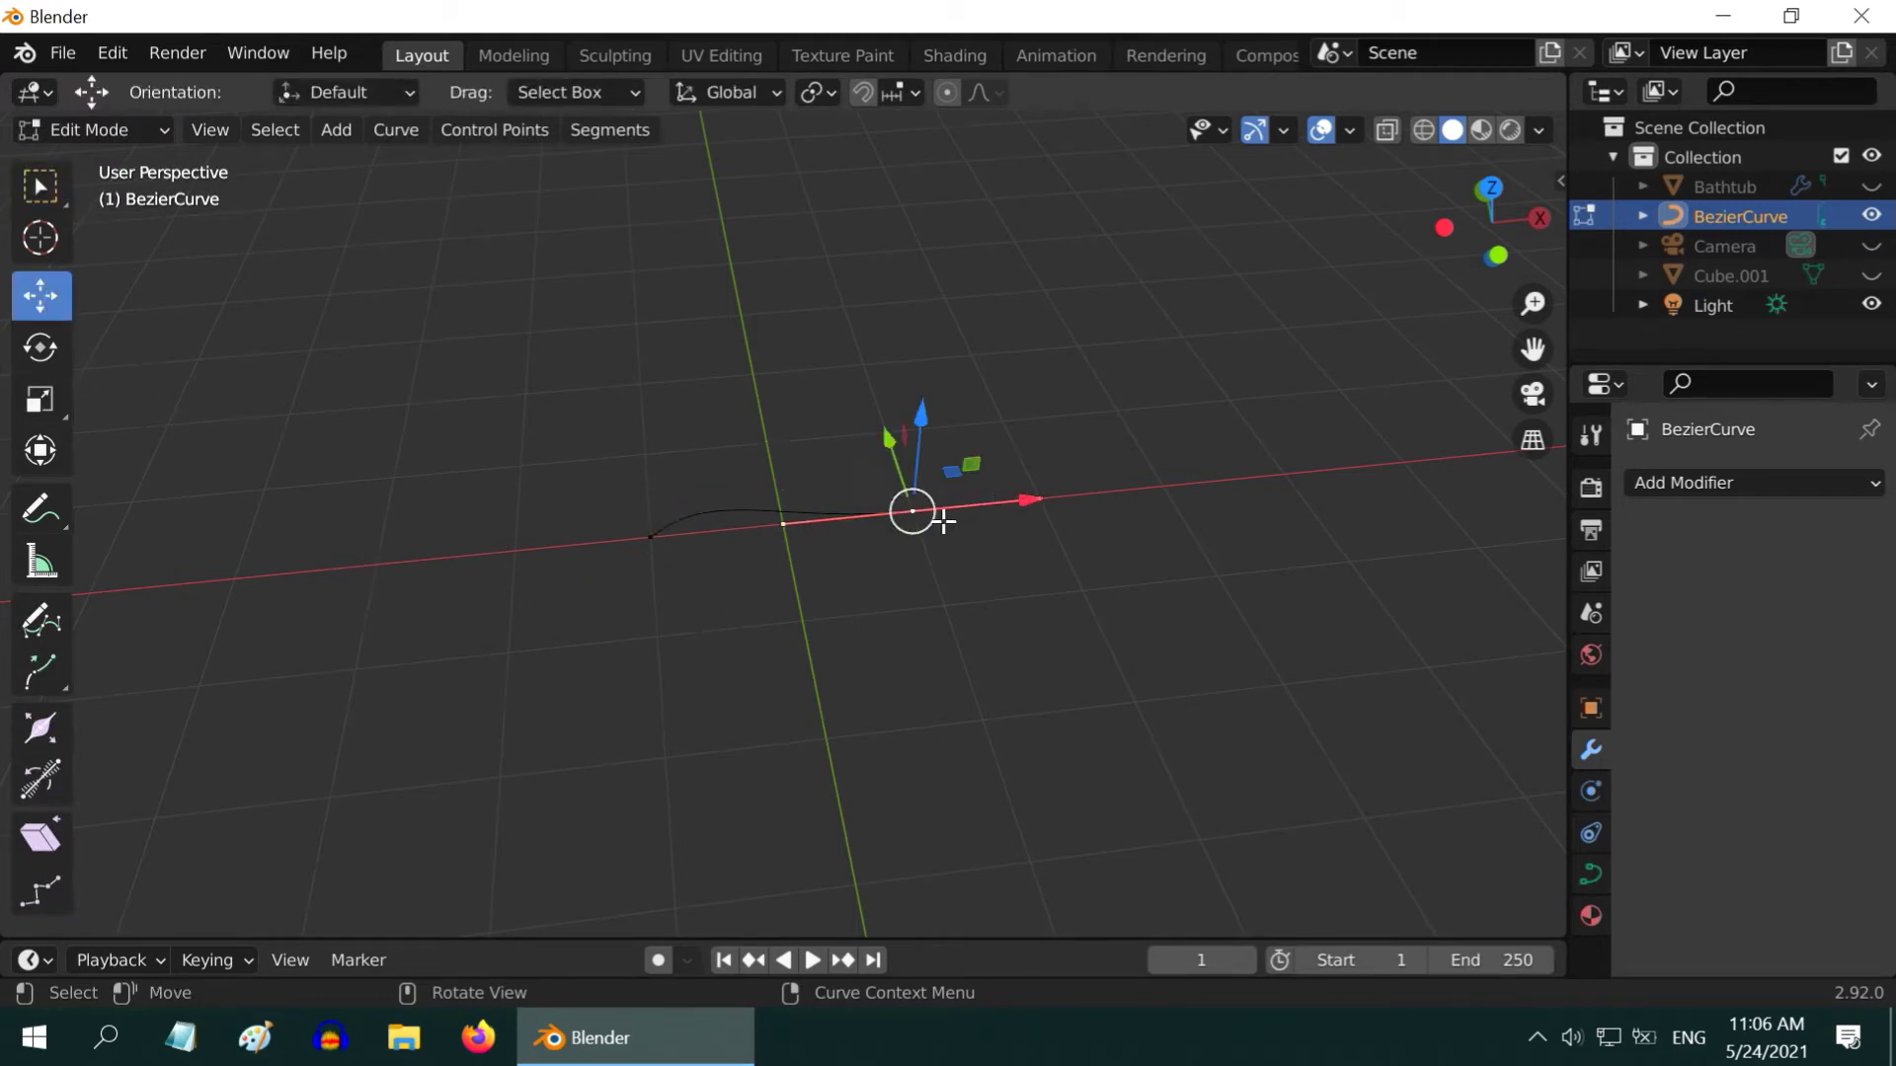
{"action": "left_click", "coordinate": [785, 526]}
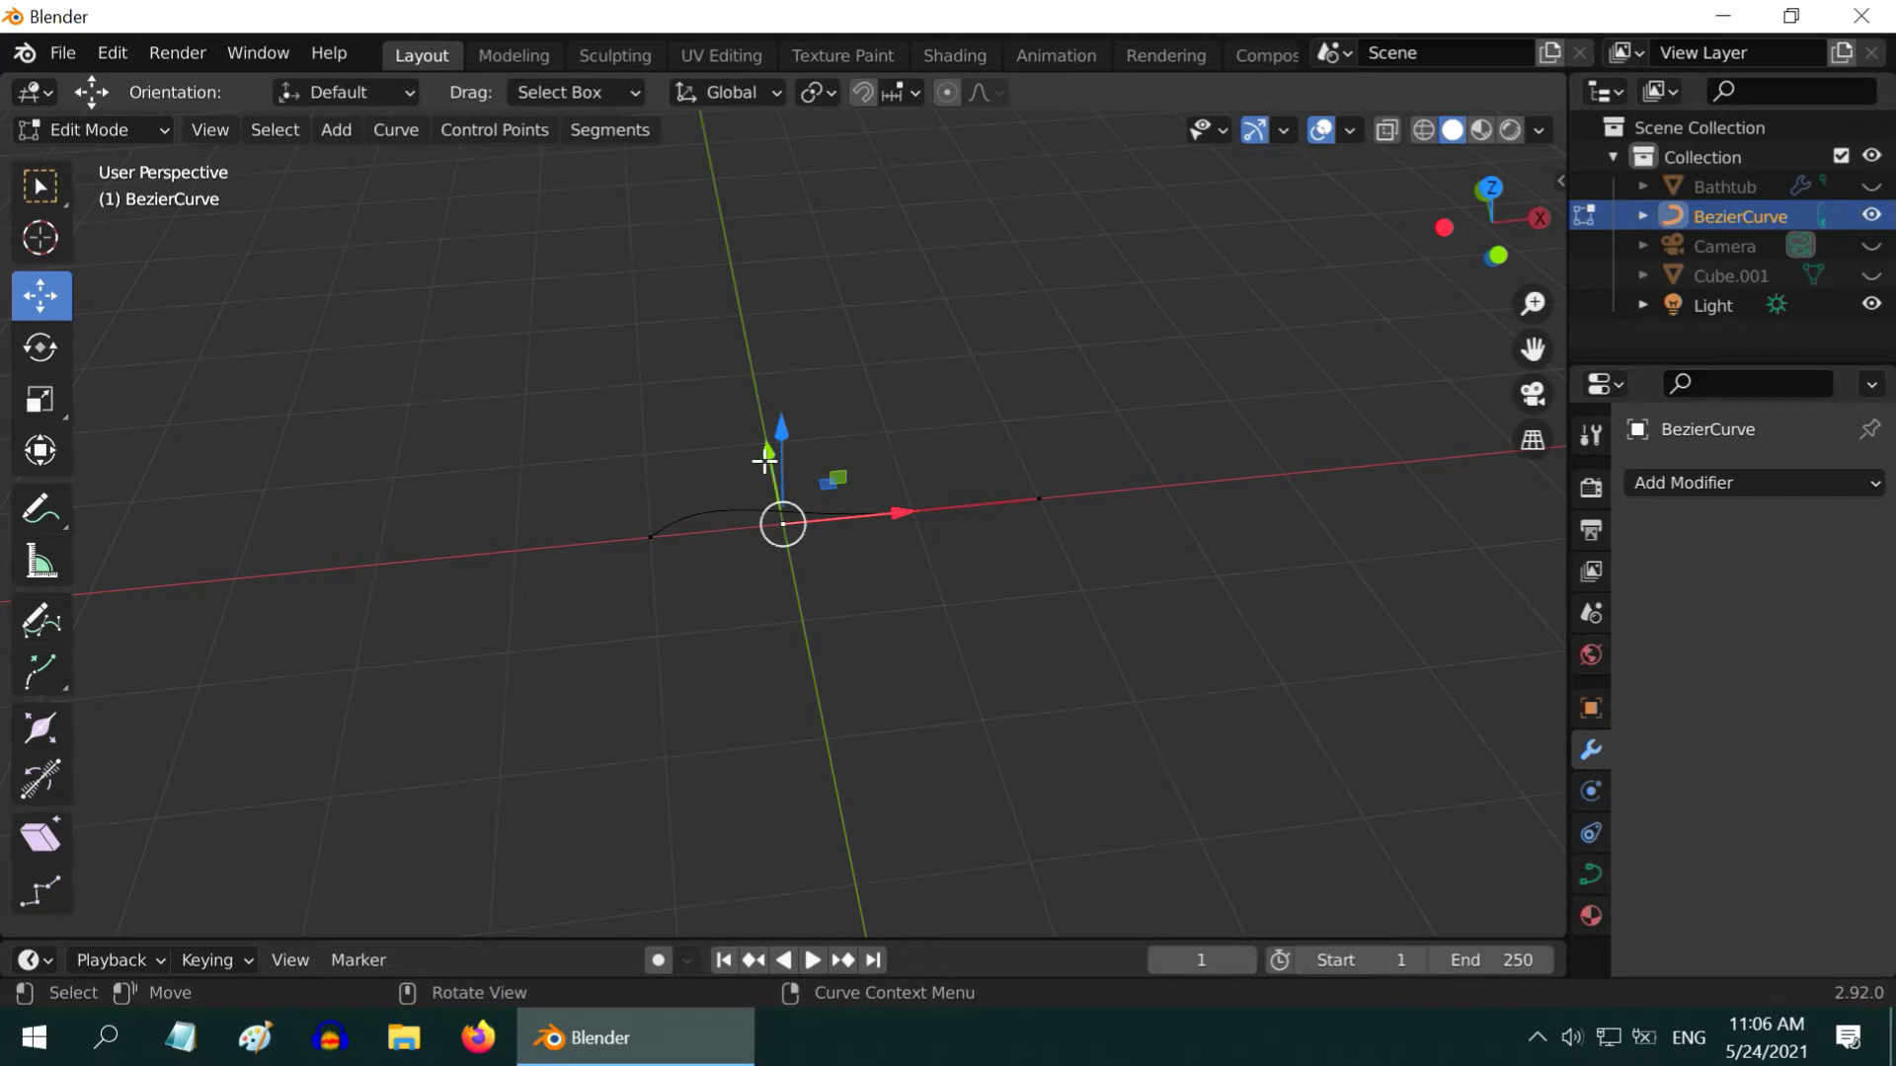
{"action": "left_click_drag", "start_coordinate": [769, 450], "coordinate": [768, 348]}
{"action": "middle_click_drag", "start_coordinate": [791, 583], "coordinate": [868, 563]}
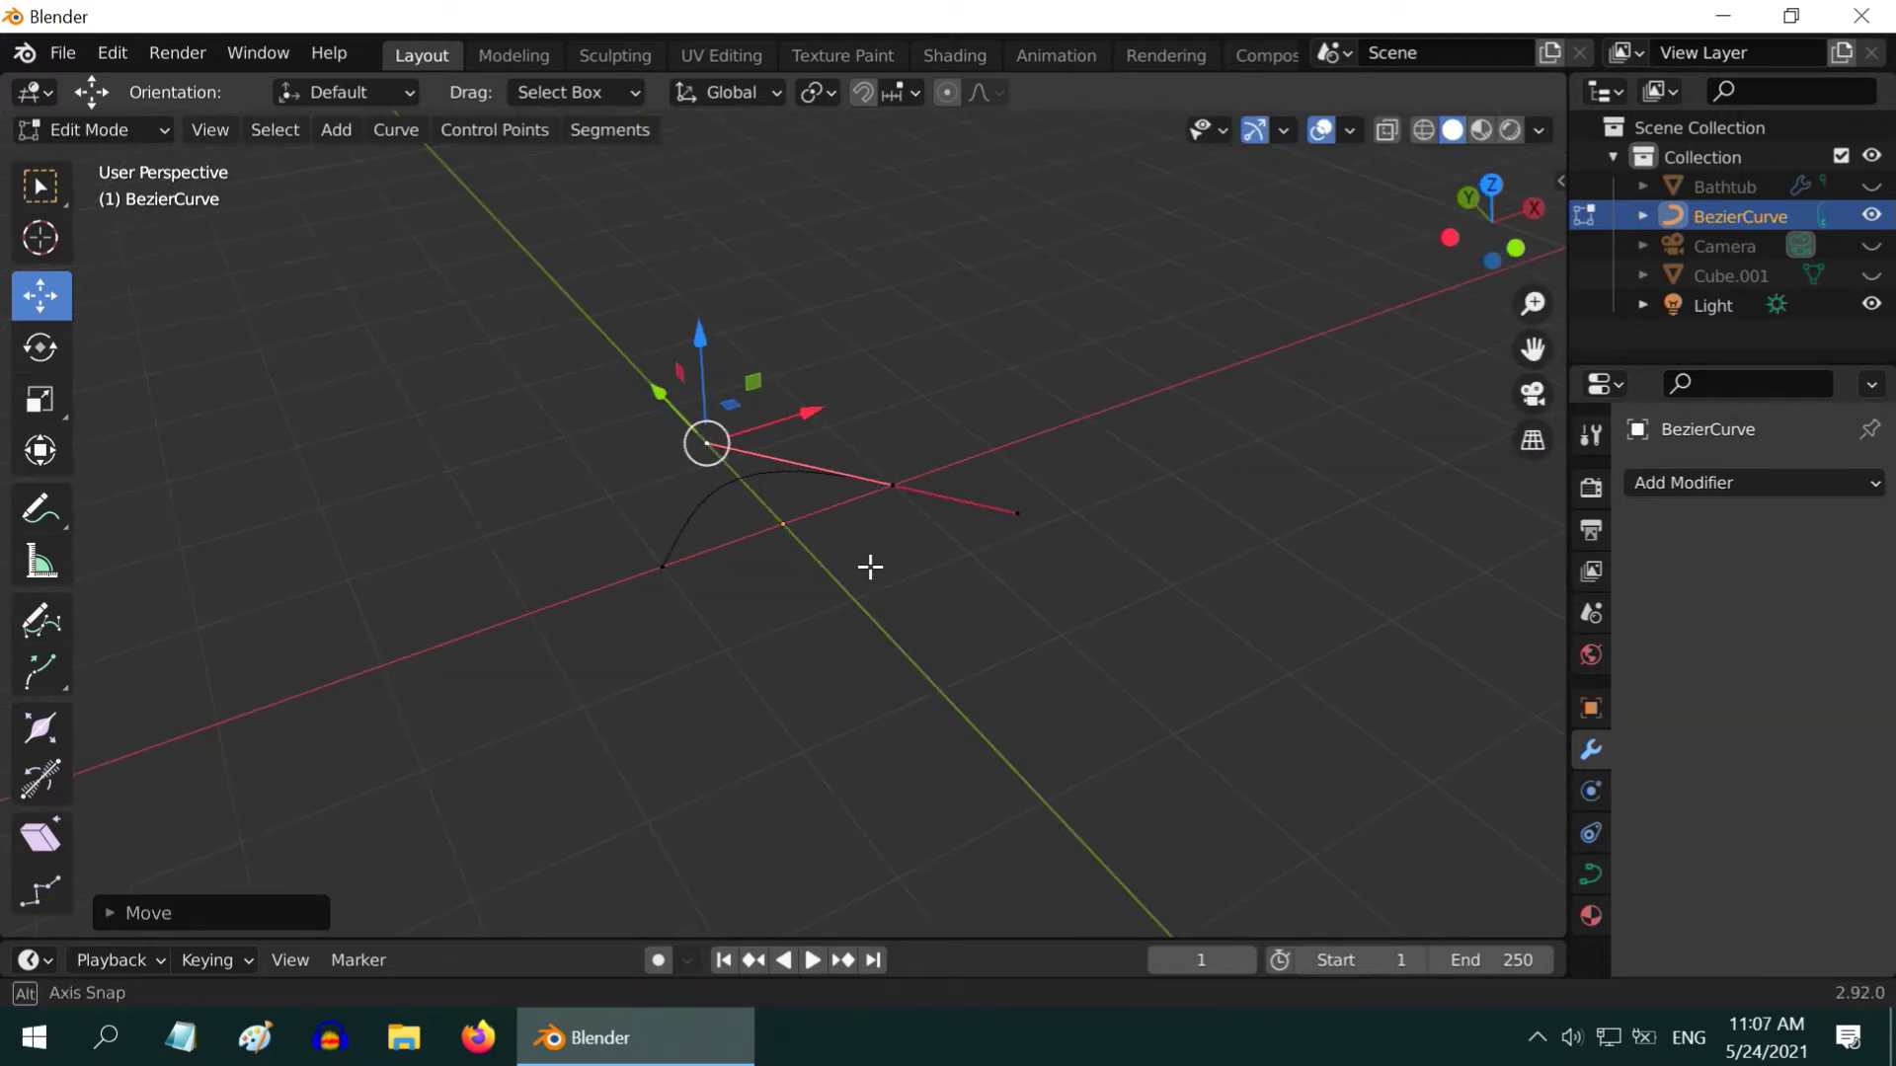
{"action": "left_click_drag", "start_coordinate": [825, 406], "coordinate": [855, 402]}
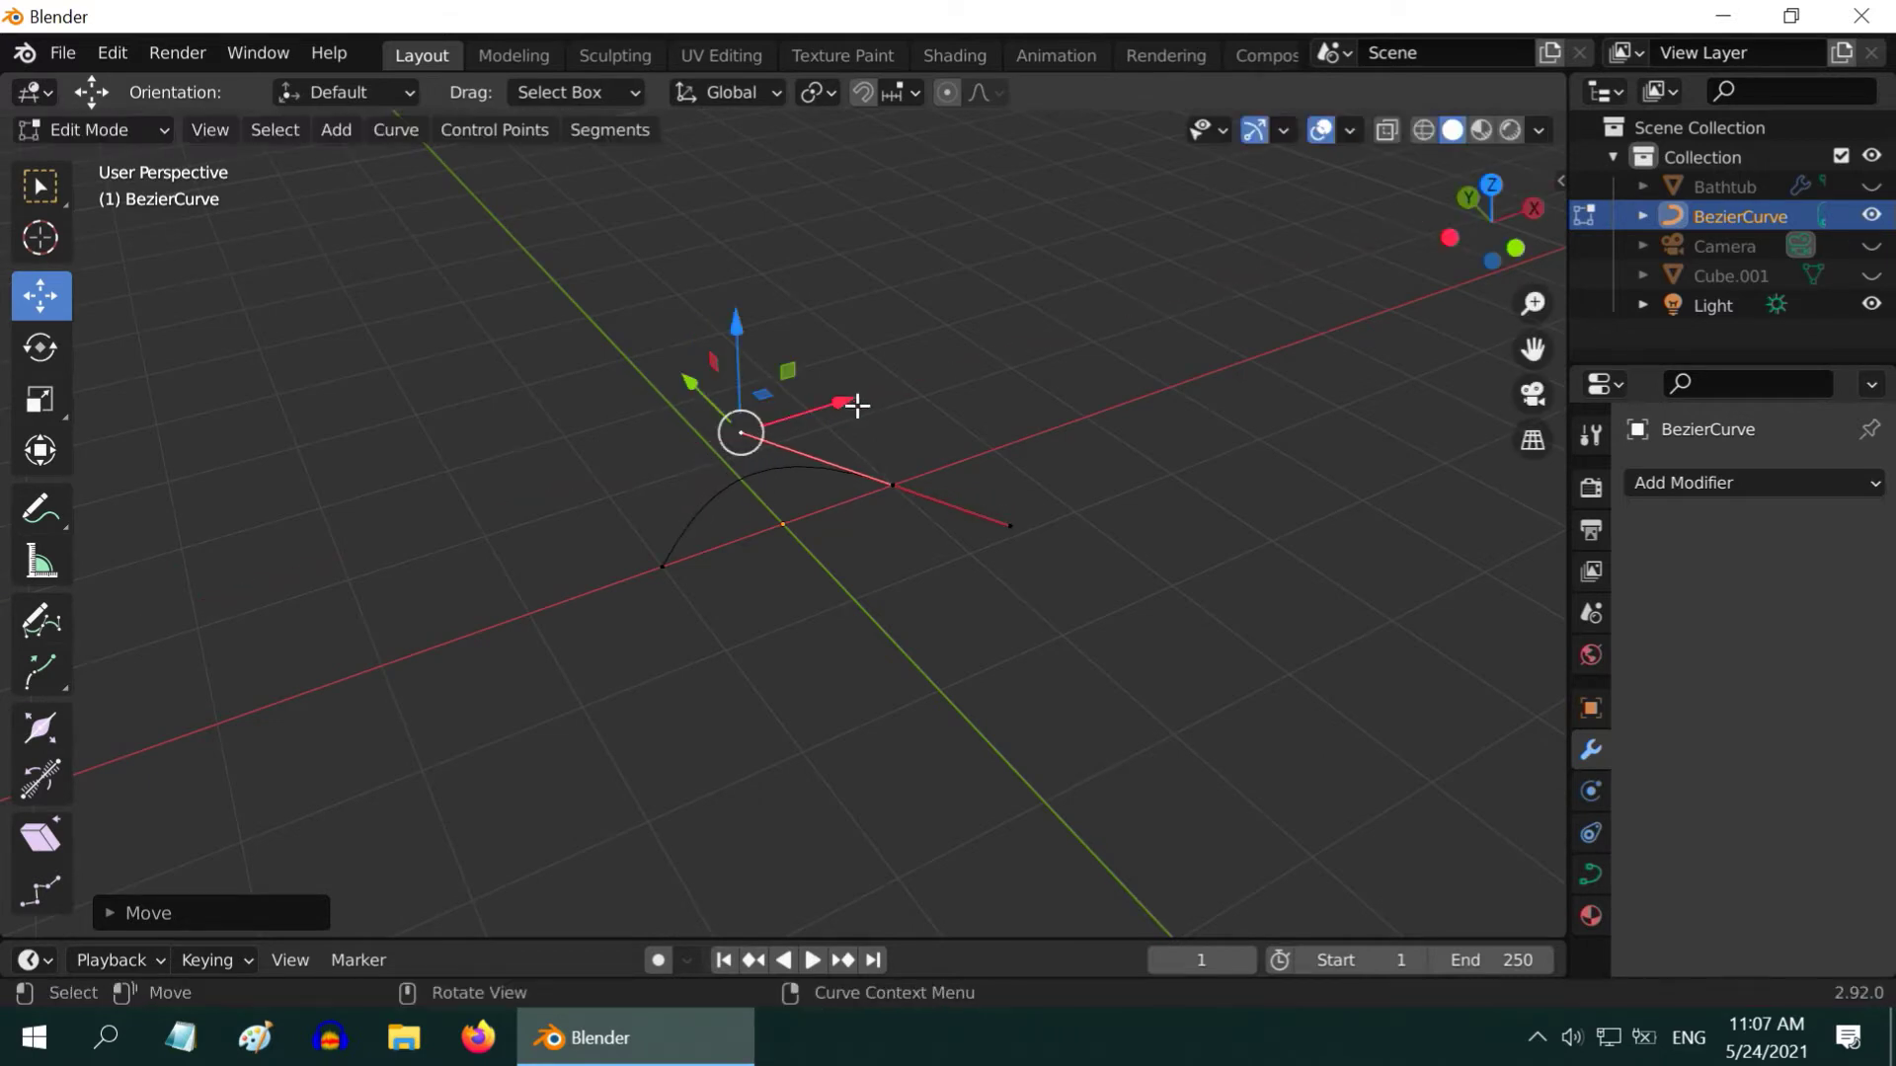
{"action": "left_click", "coordinate": [103, 134]}
{"action": "left_click", "coordinate": [103, 162]}
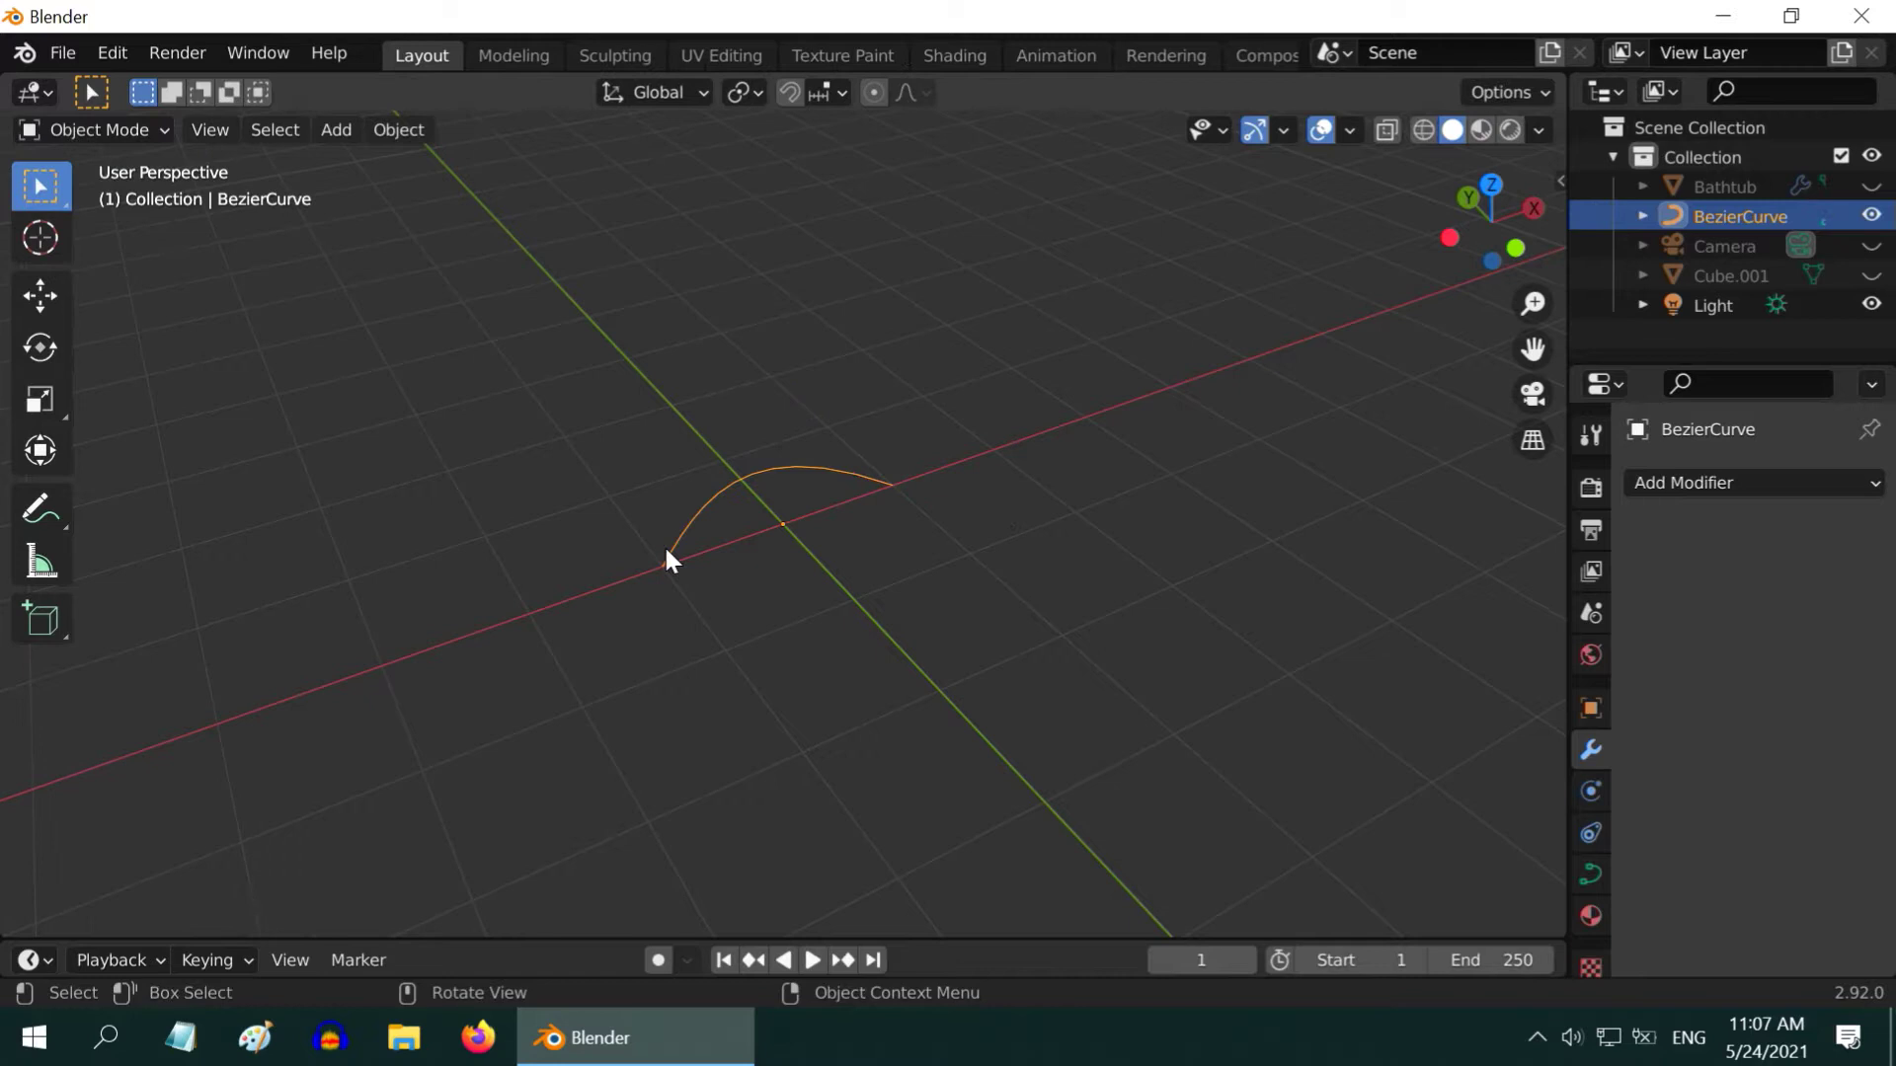
Add a Bezier circle at the origin and scale it to 0.25
{"action": "middle_click_drag", "start_coordinate": [748, 664], "coordinate": [683, 650]}
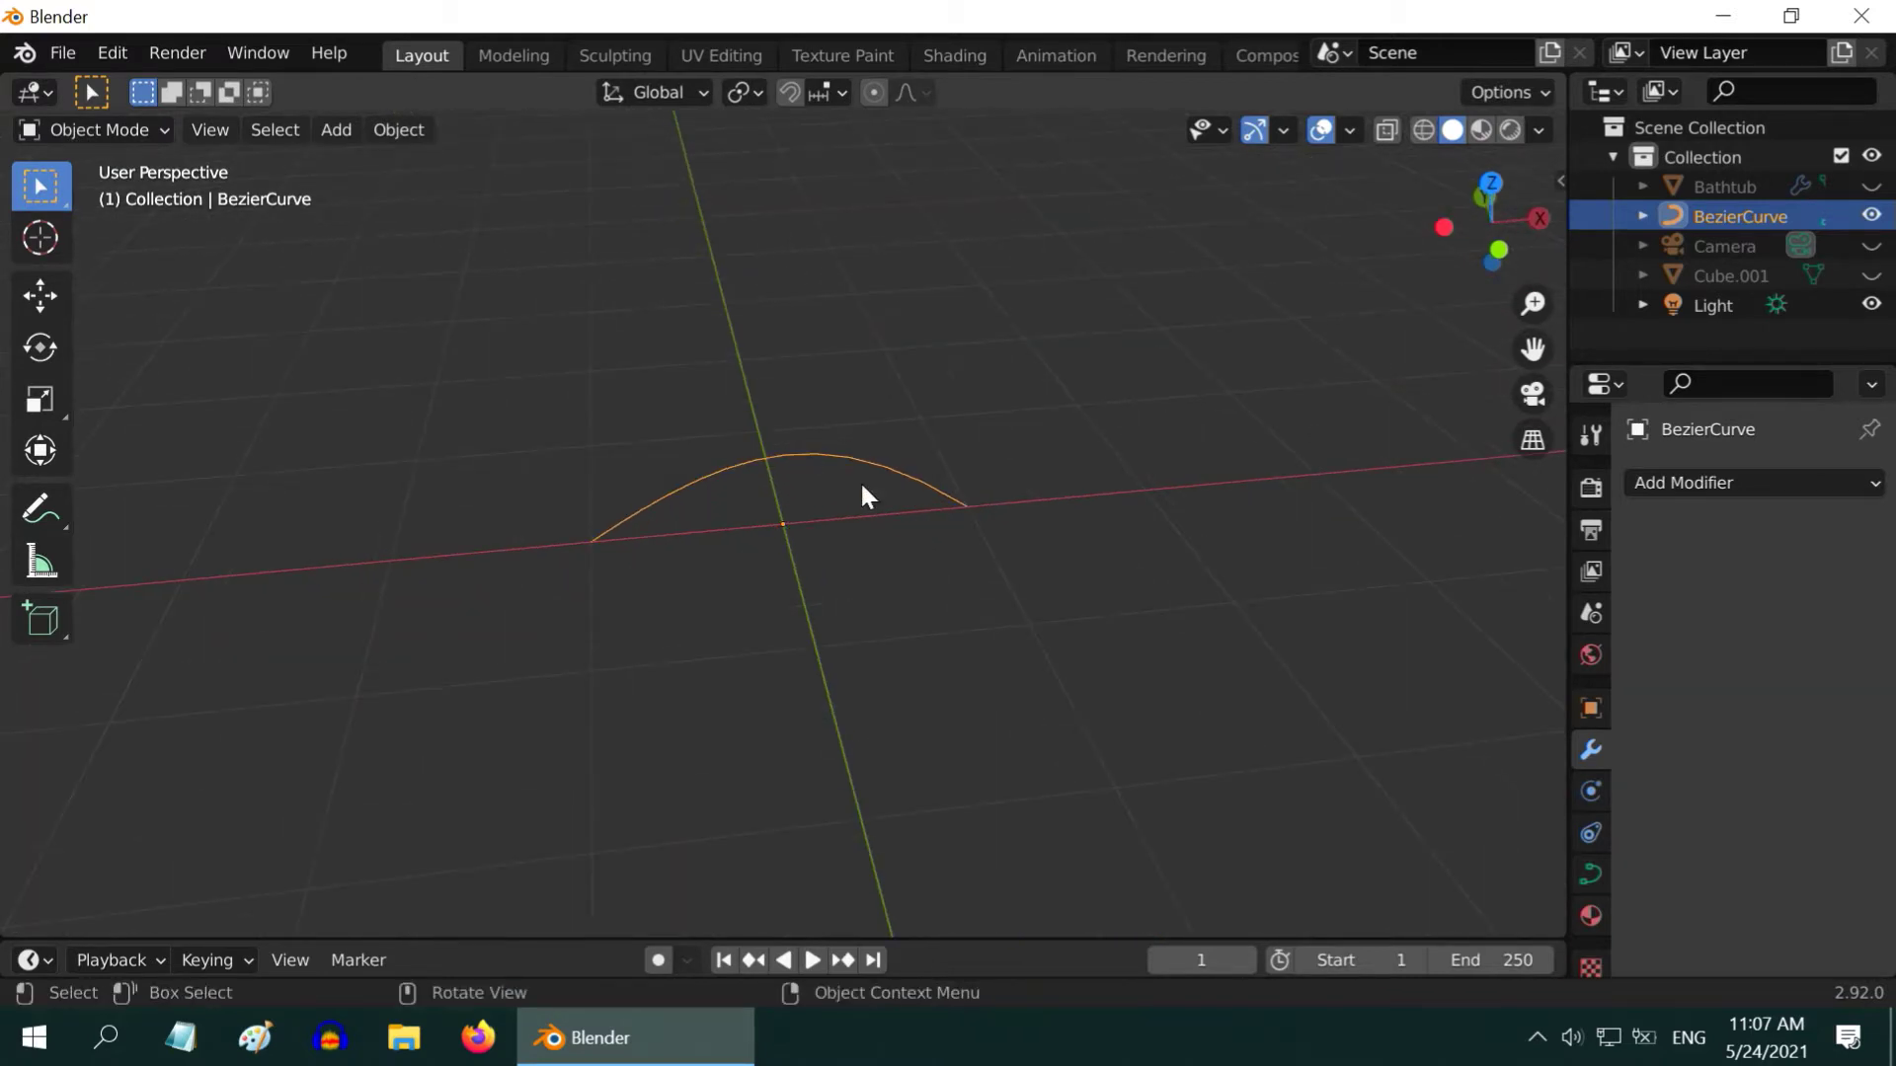
{"action": "left_click", "coordinate": [335, 130]}
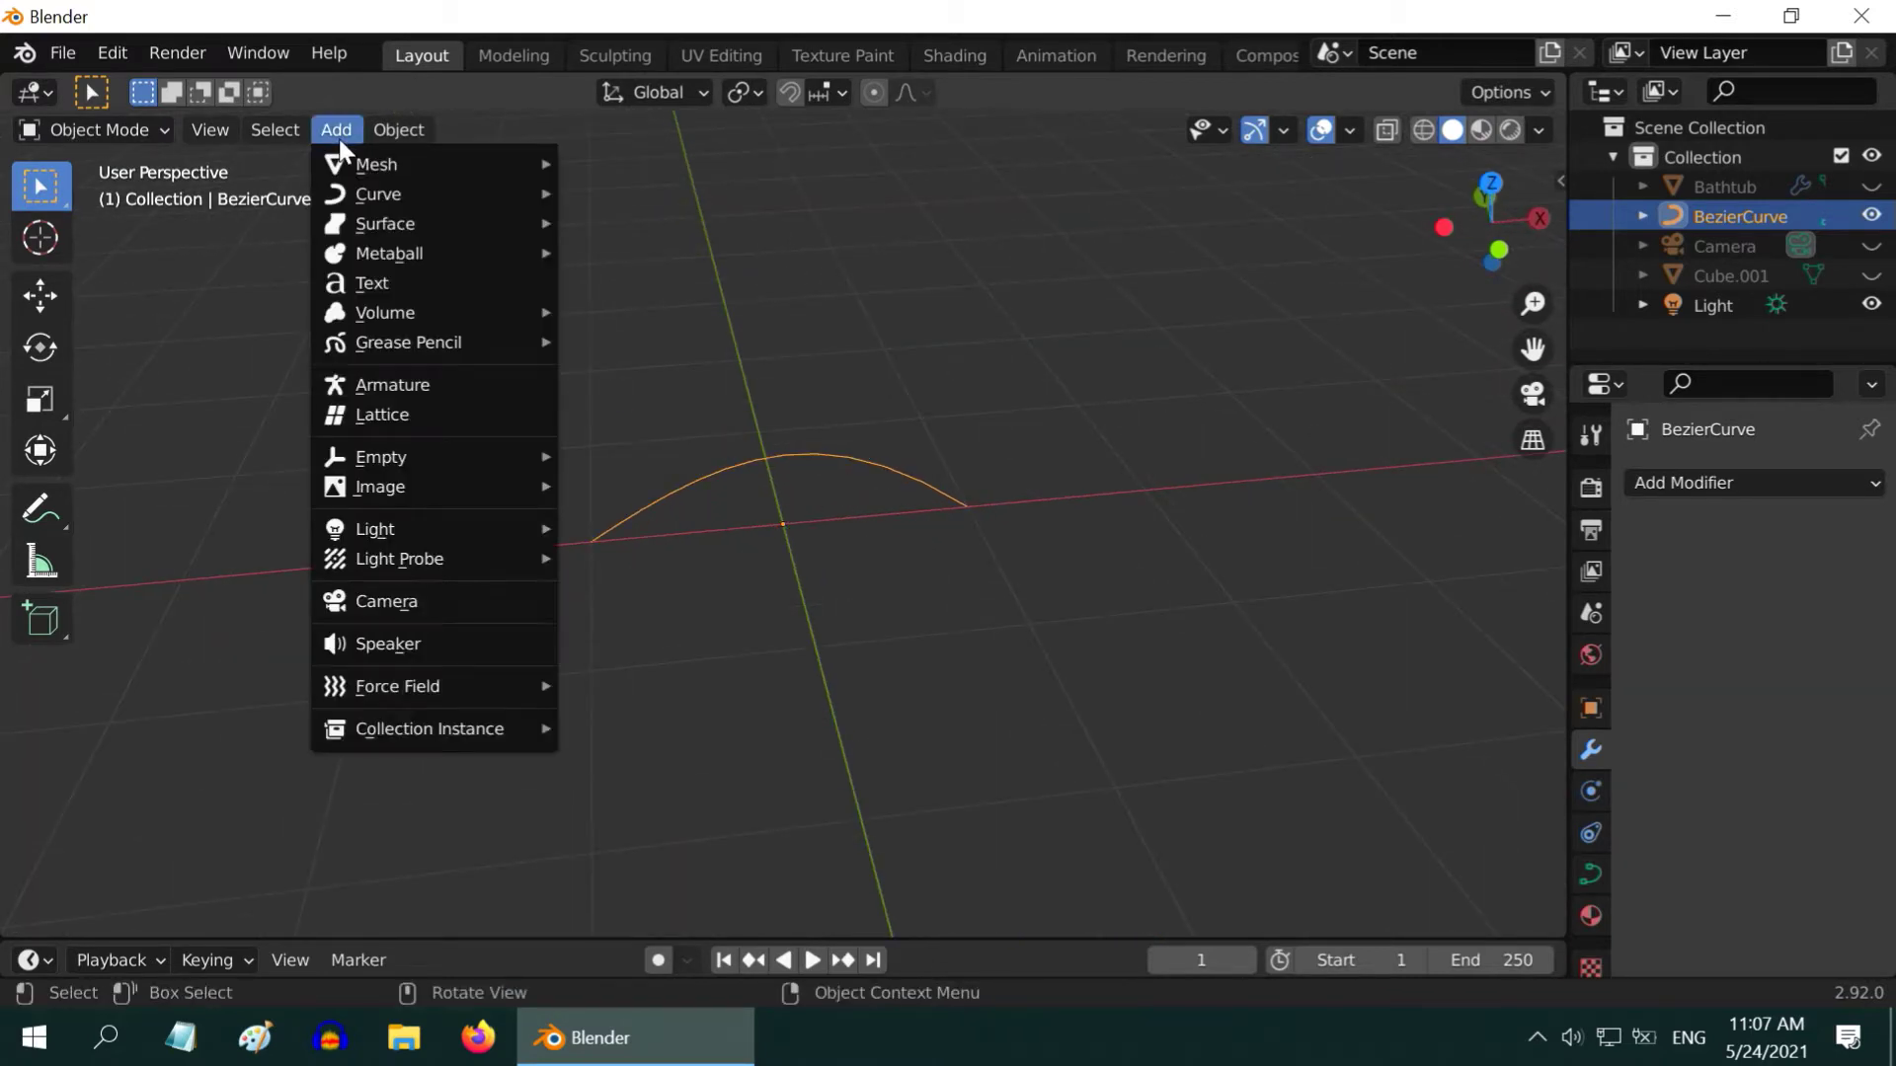
{"action": "mouse_move", "coordinate": [374, 191]}
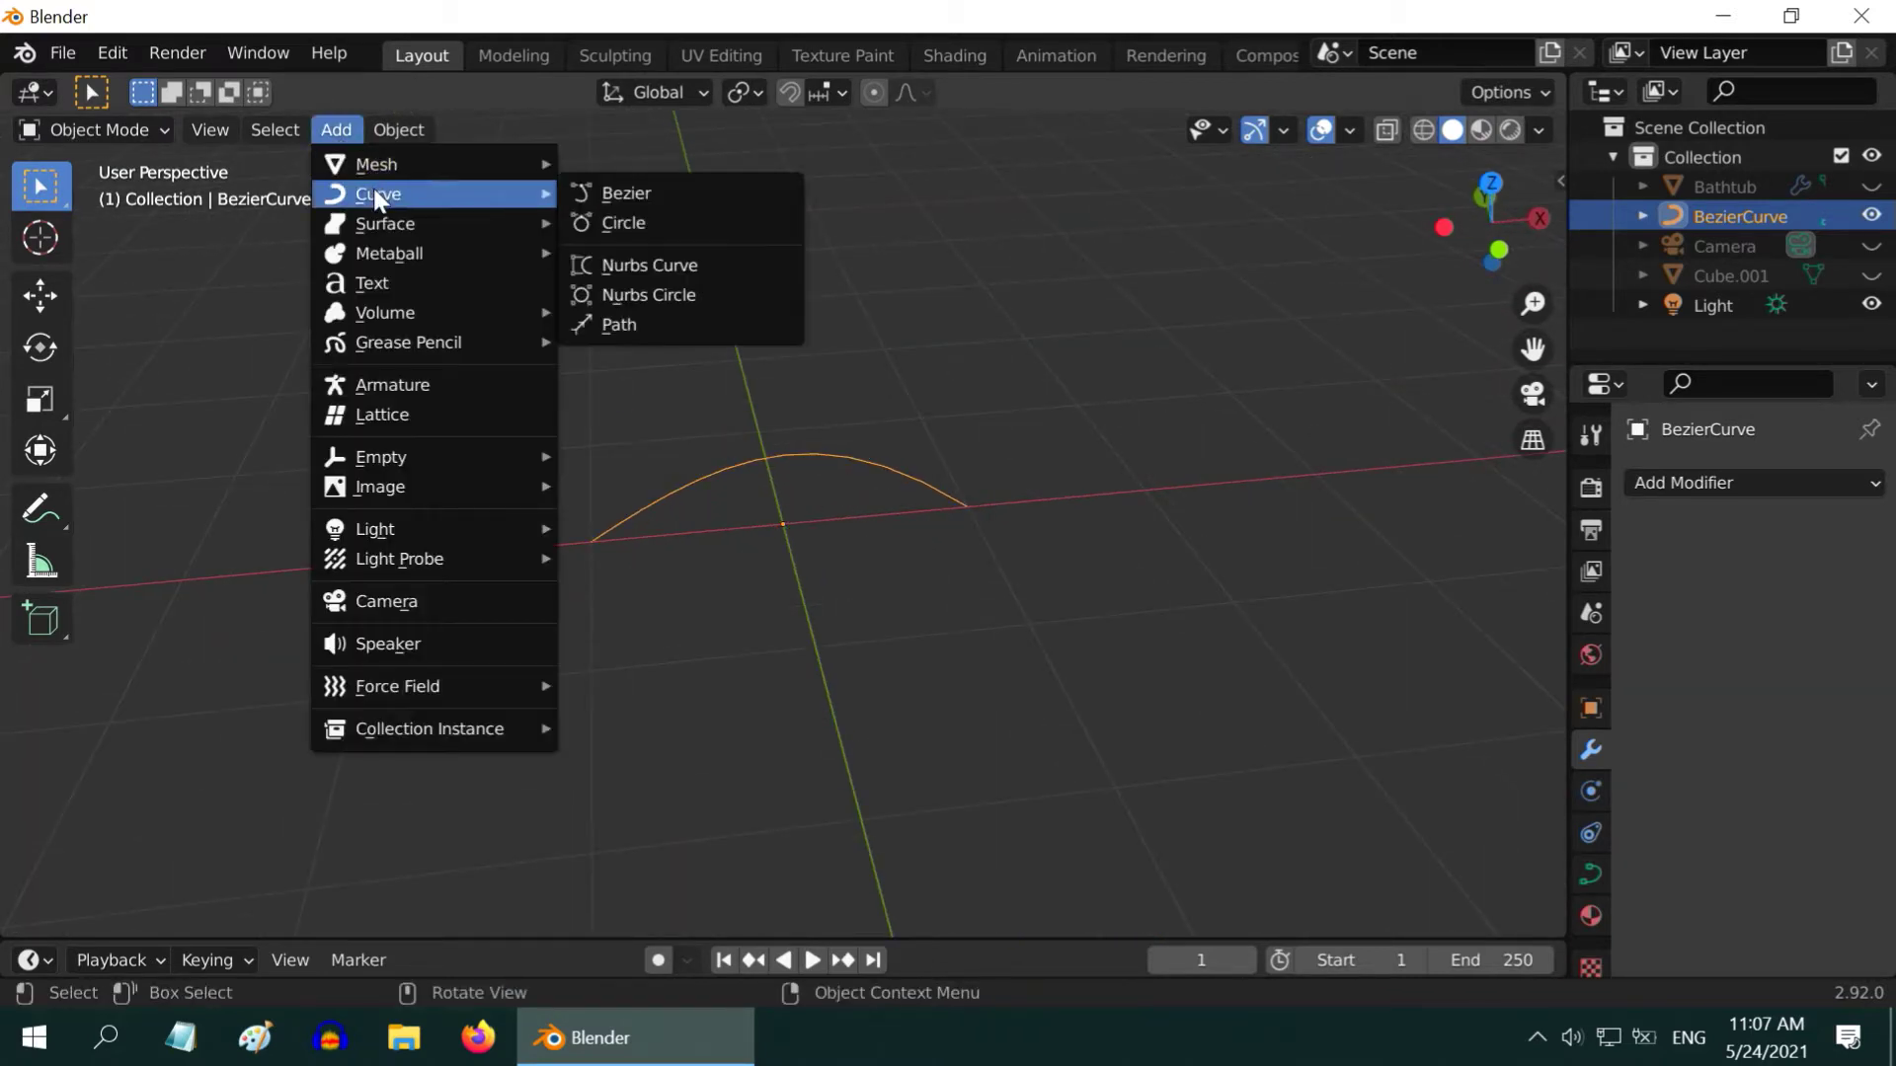
{"action": "left_click", "coordinate": [662, 219]}
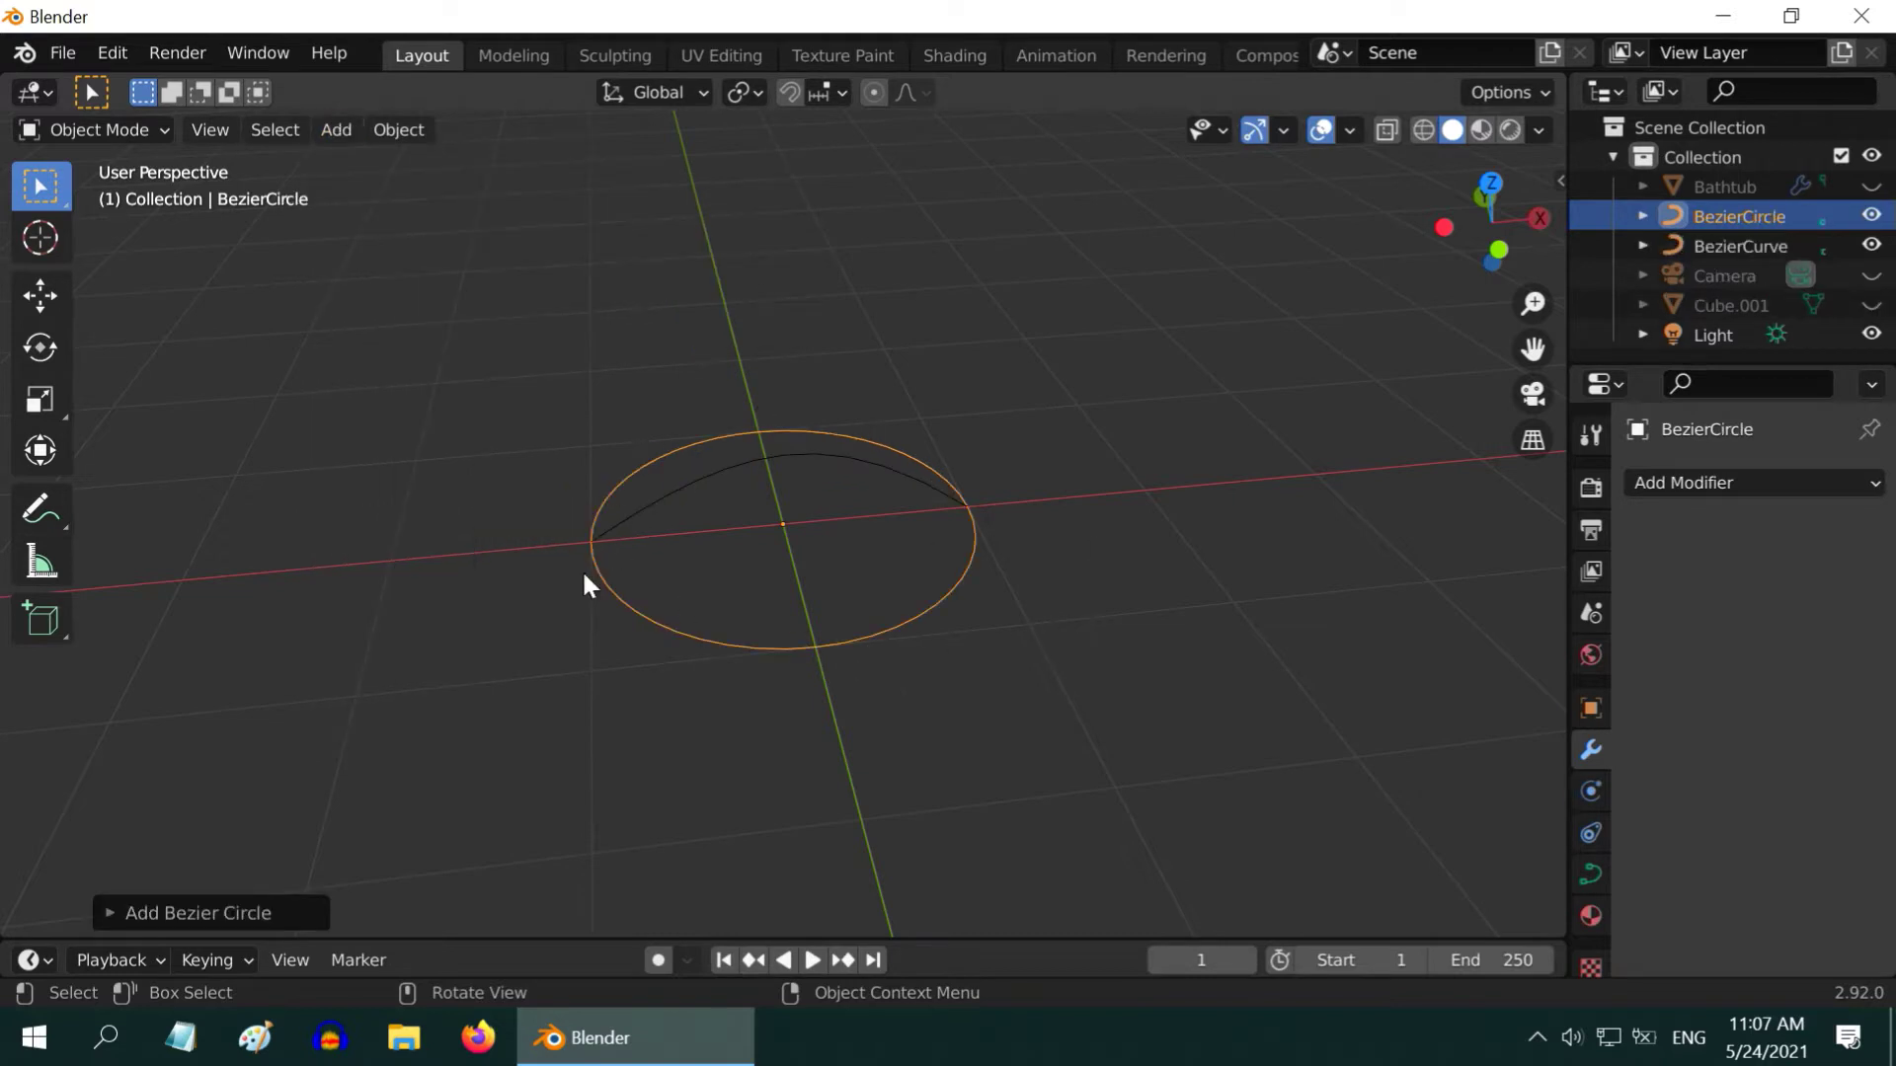
{"action": "type", "text": "s"}
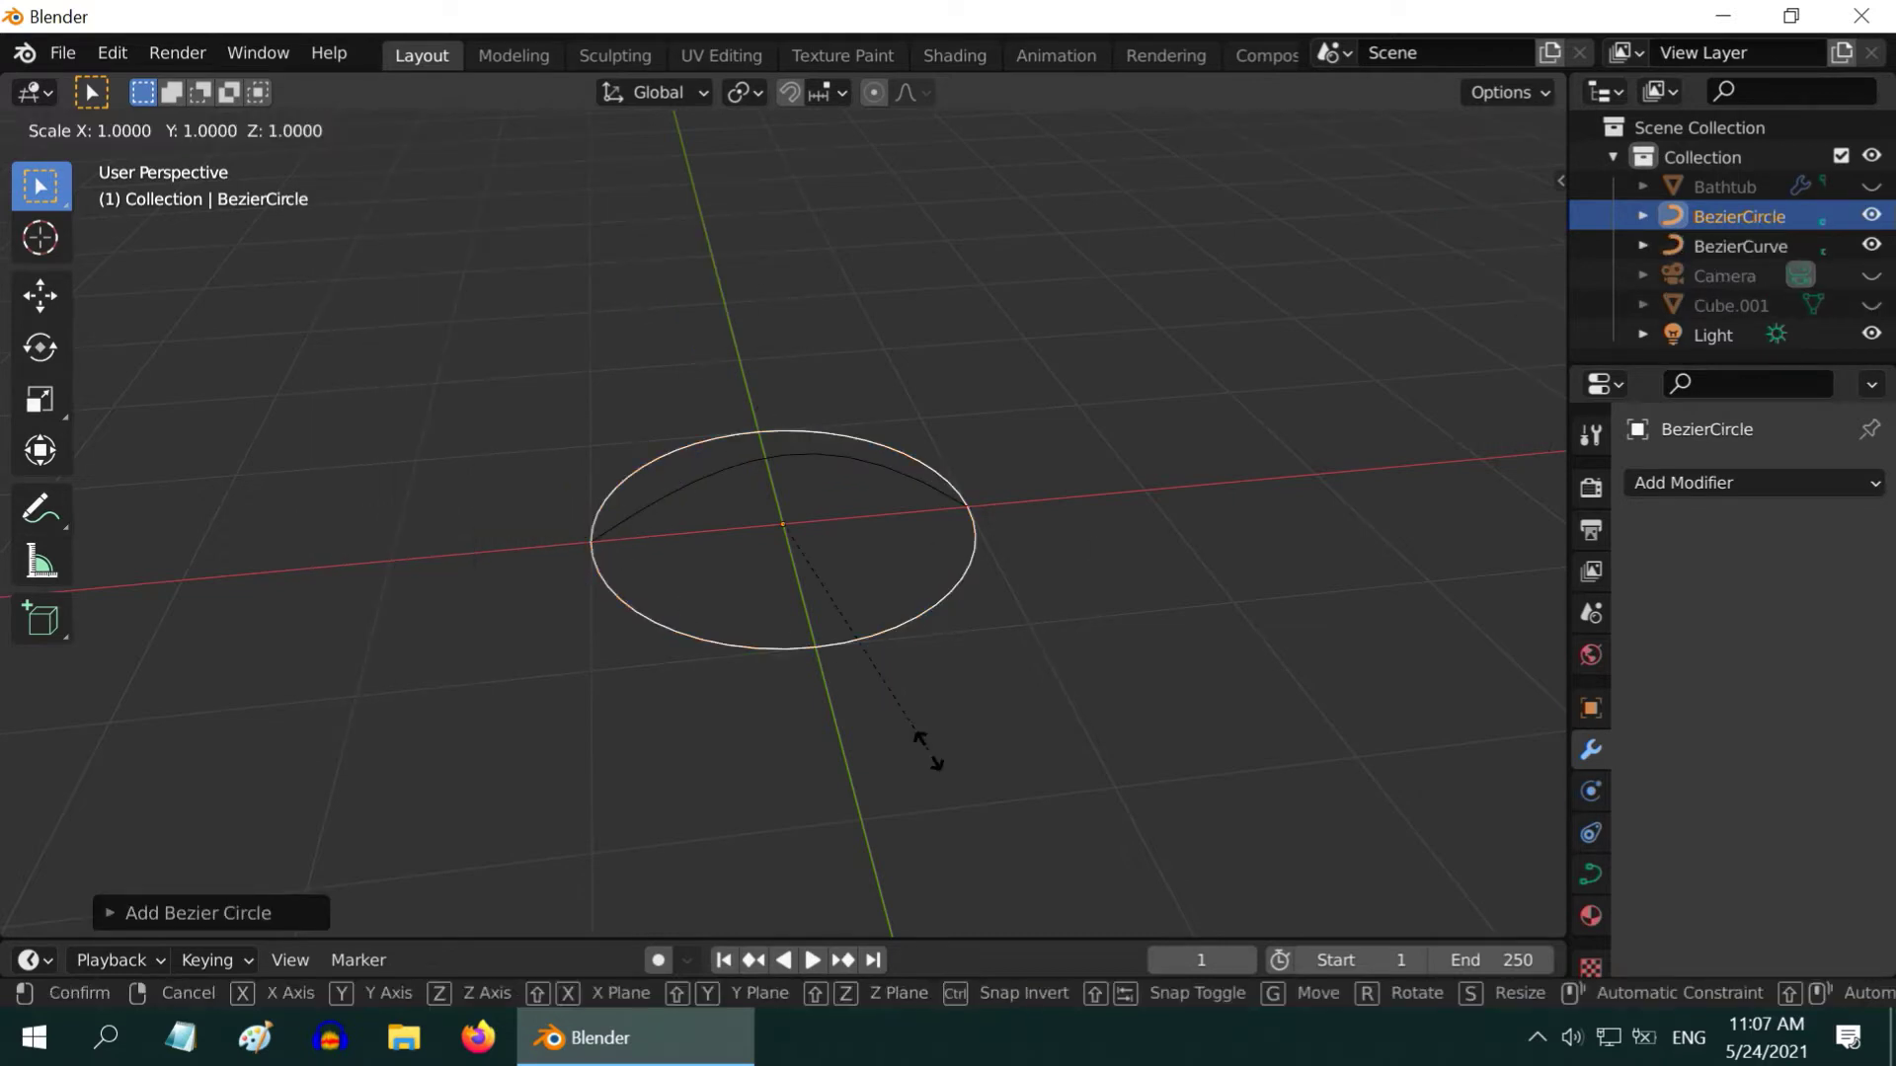
{"action": "type", "text": ".25"}
{"action": "key", "text": "Return"}
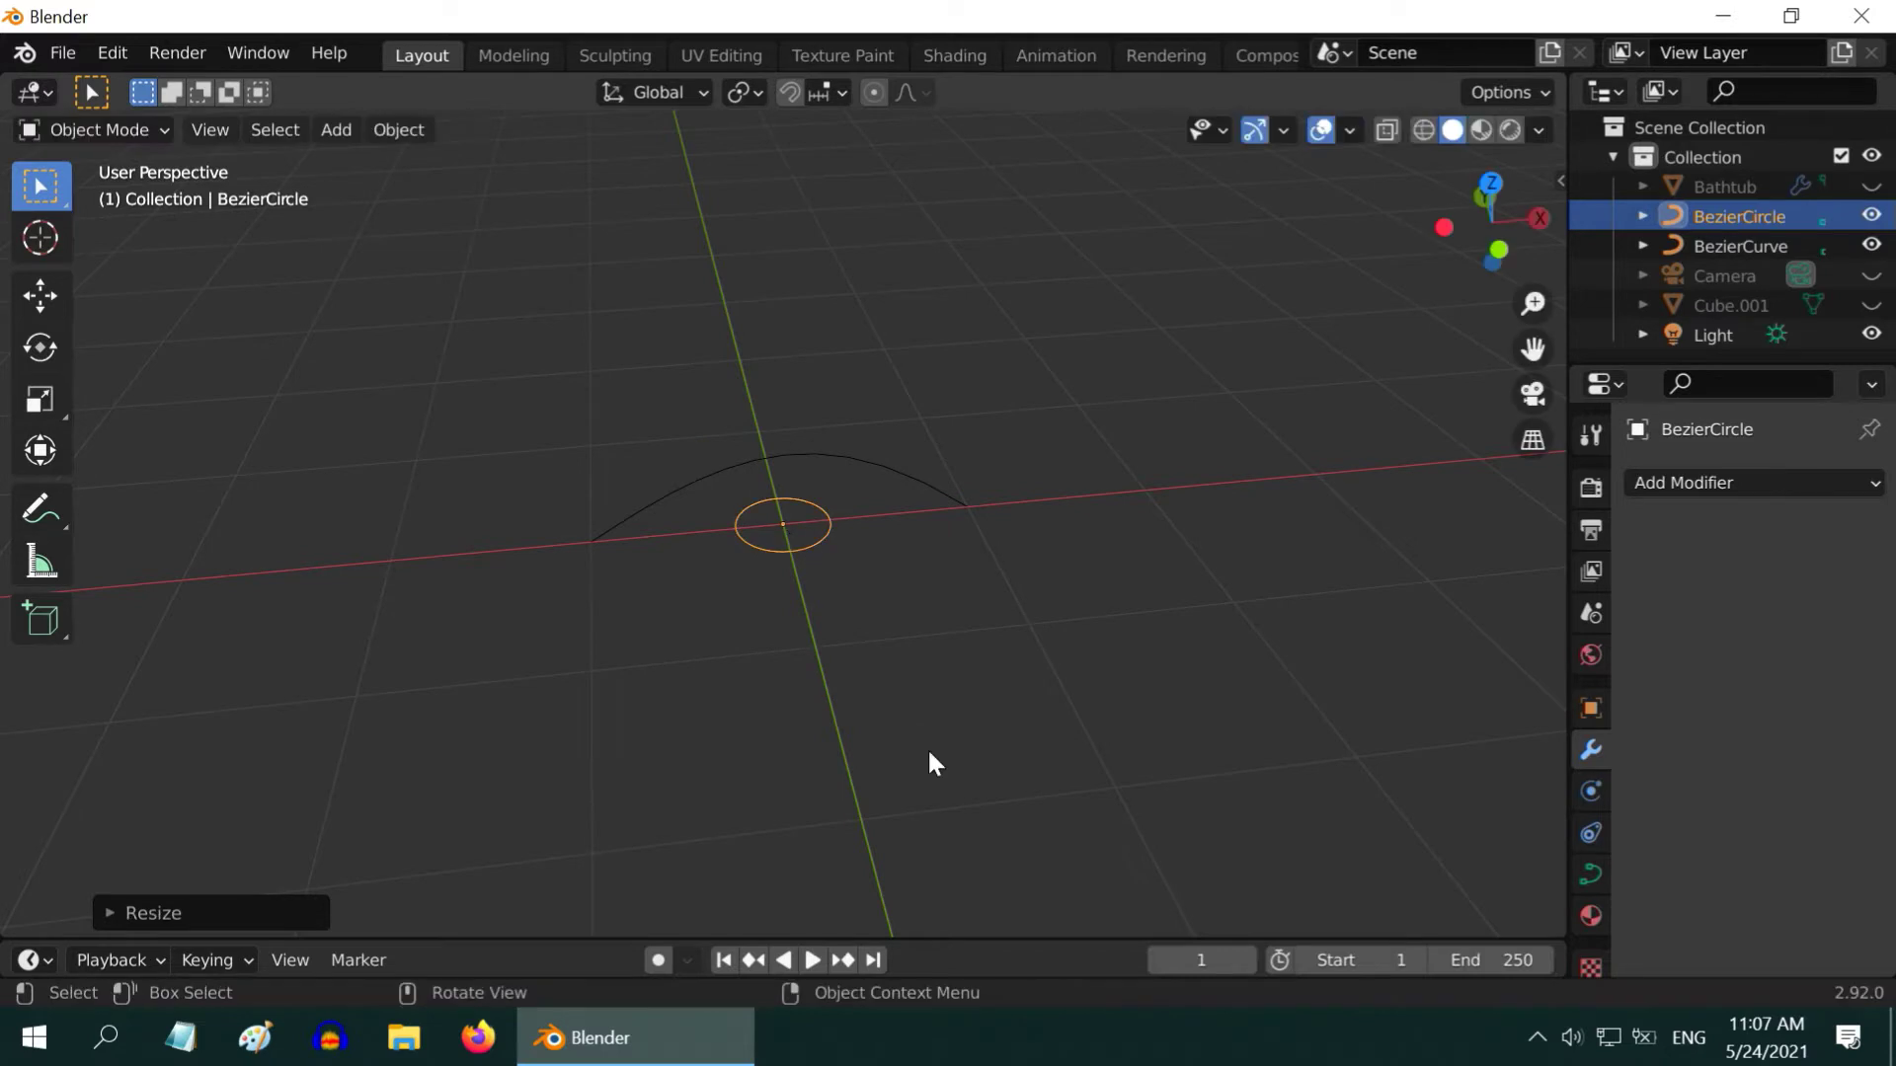
Give the arched BezierCurve an Object bevel that uses BezierCircle as its profile to form a pipe
{"action": "left_click", "coordinate": [921, 484]}
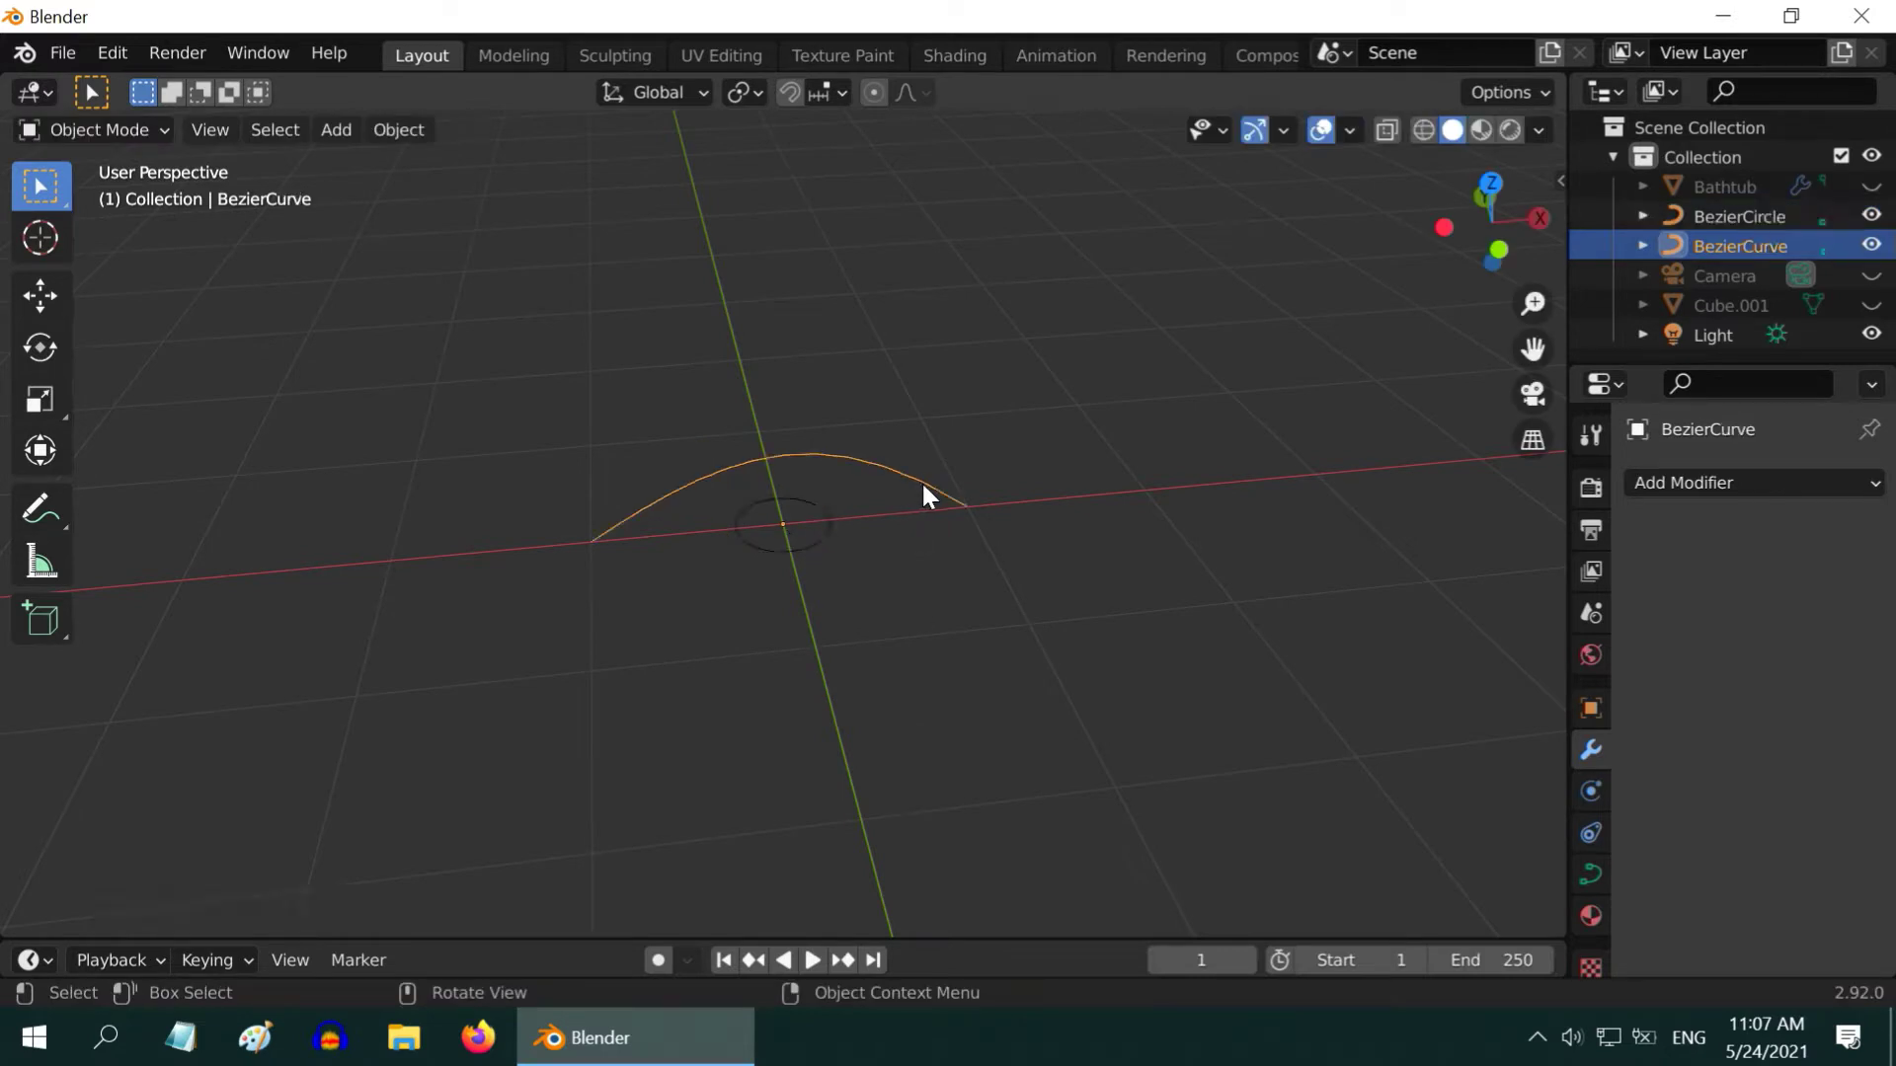
{"action": "left_click", "coordinate": [1591, 875]}
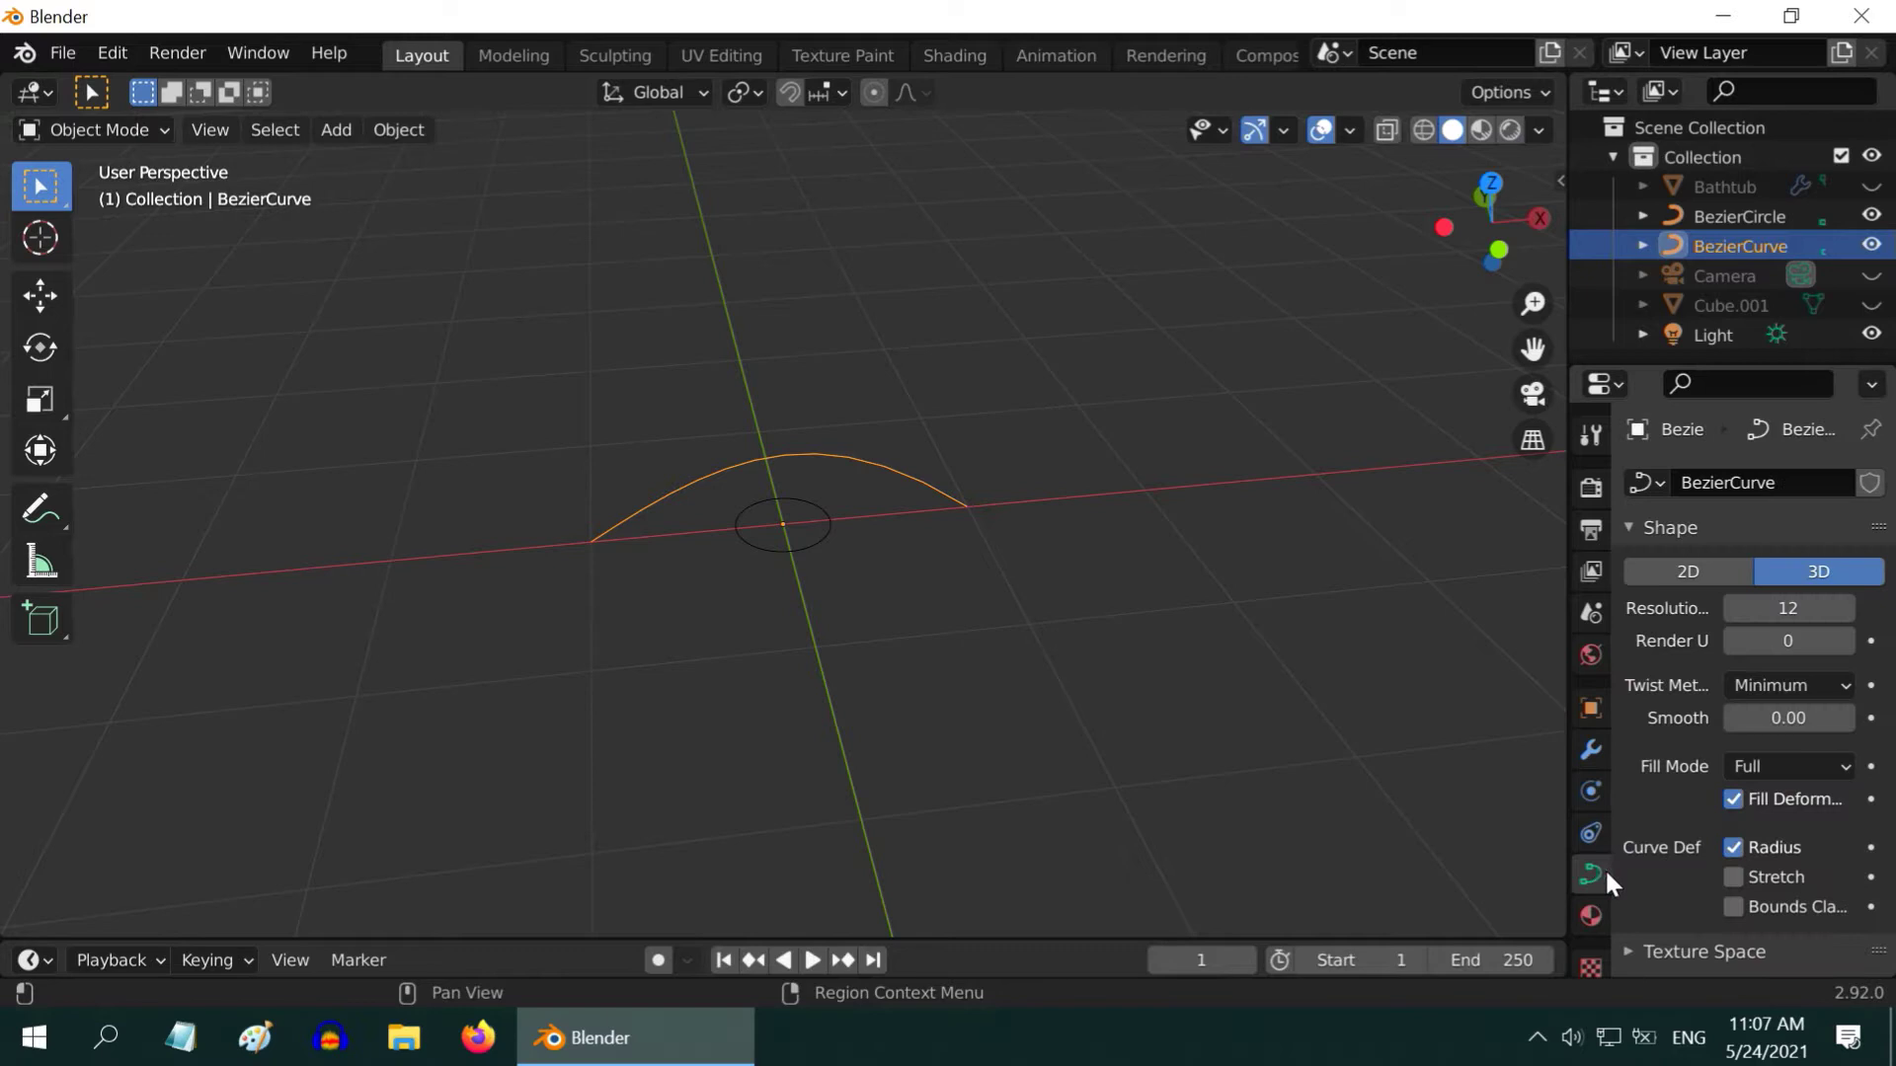
{"action": "scroll", "coordinate": [1704, 797], "scroll_direction": "down", "scroll_amount": 8}
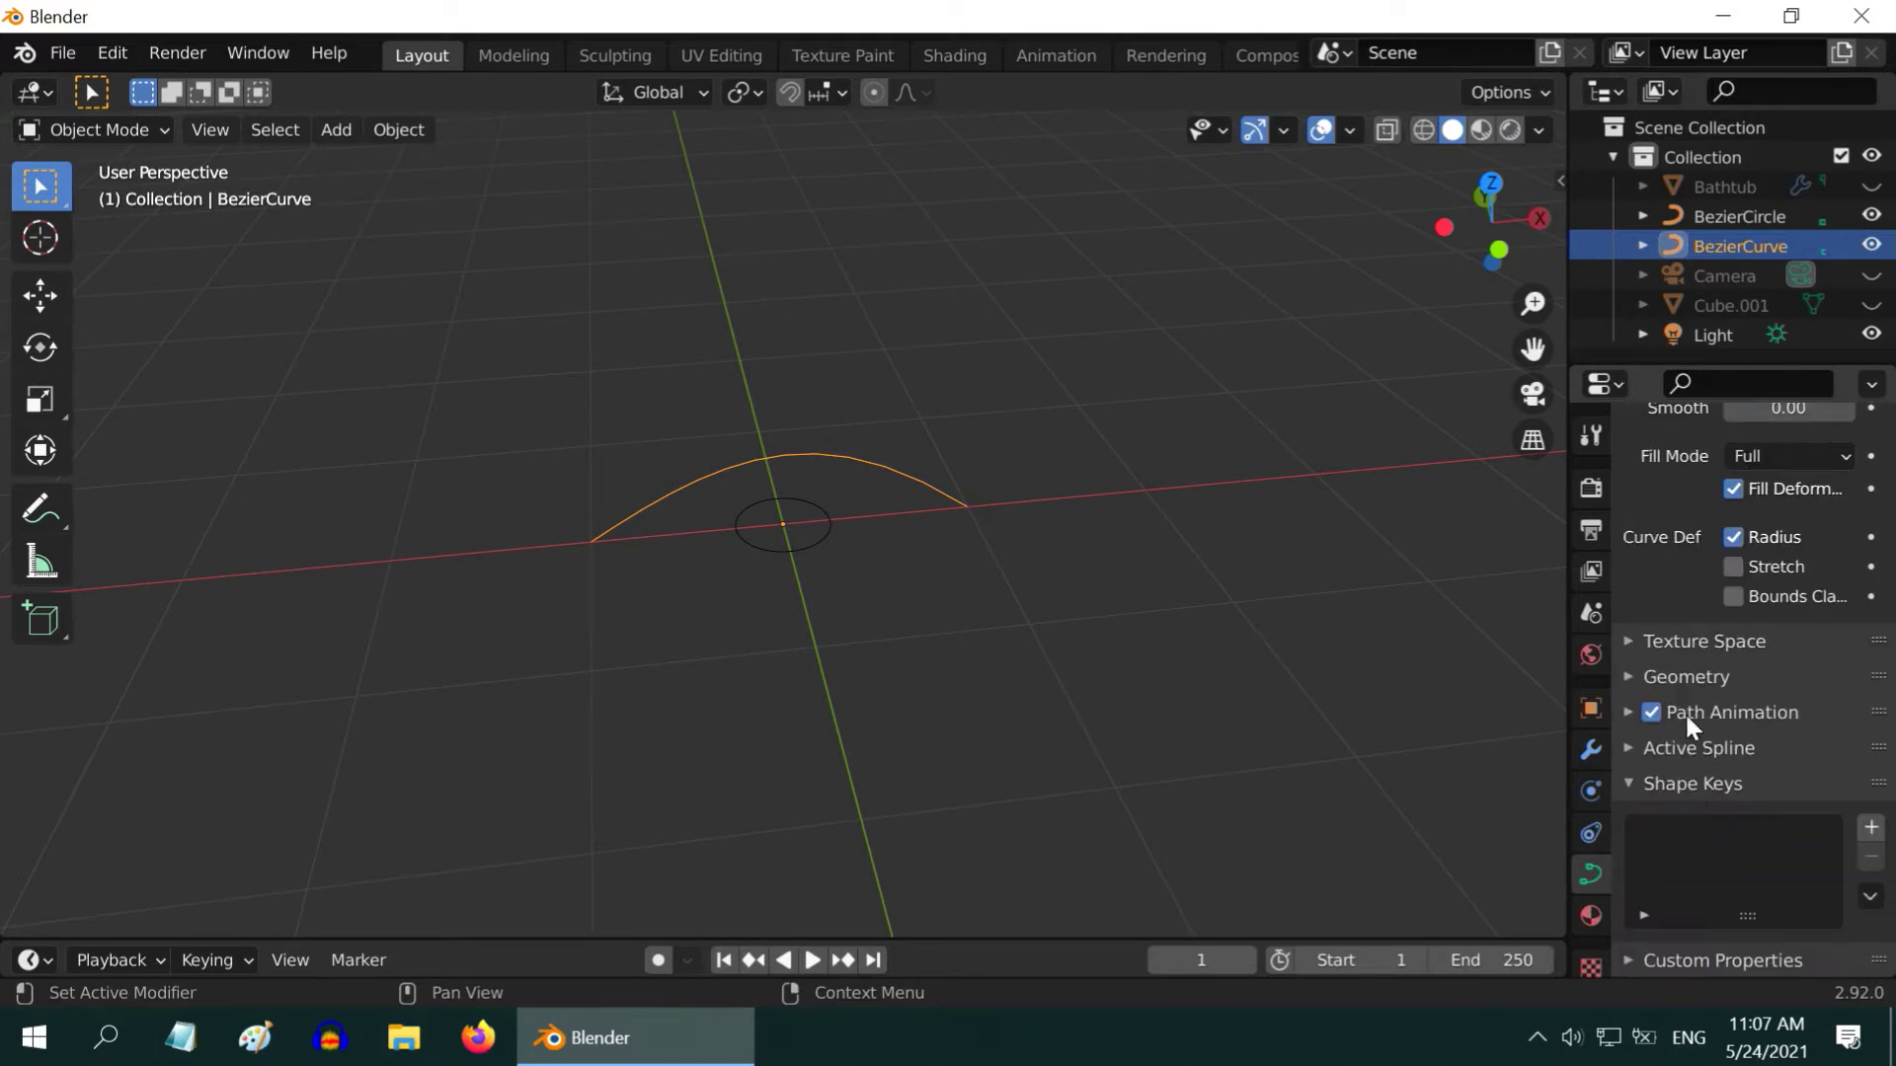
{"action": "left_click", "coordinate": [1627, 677]}
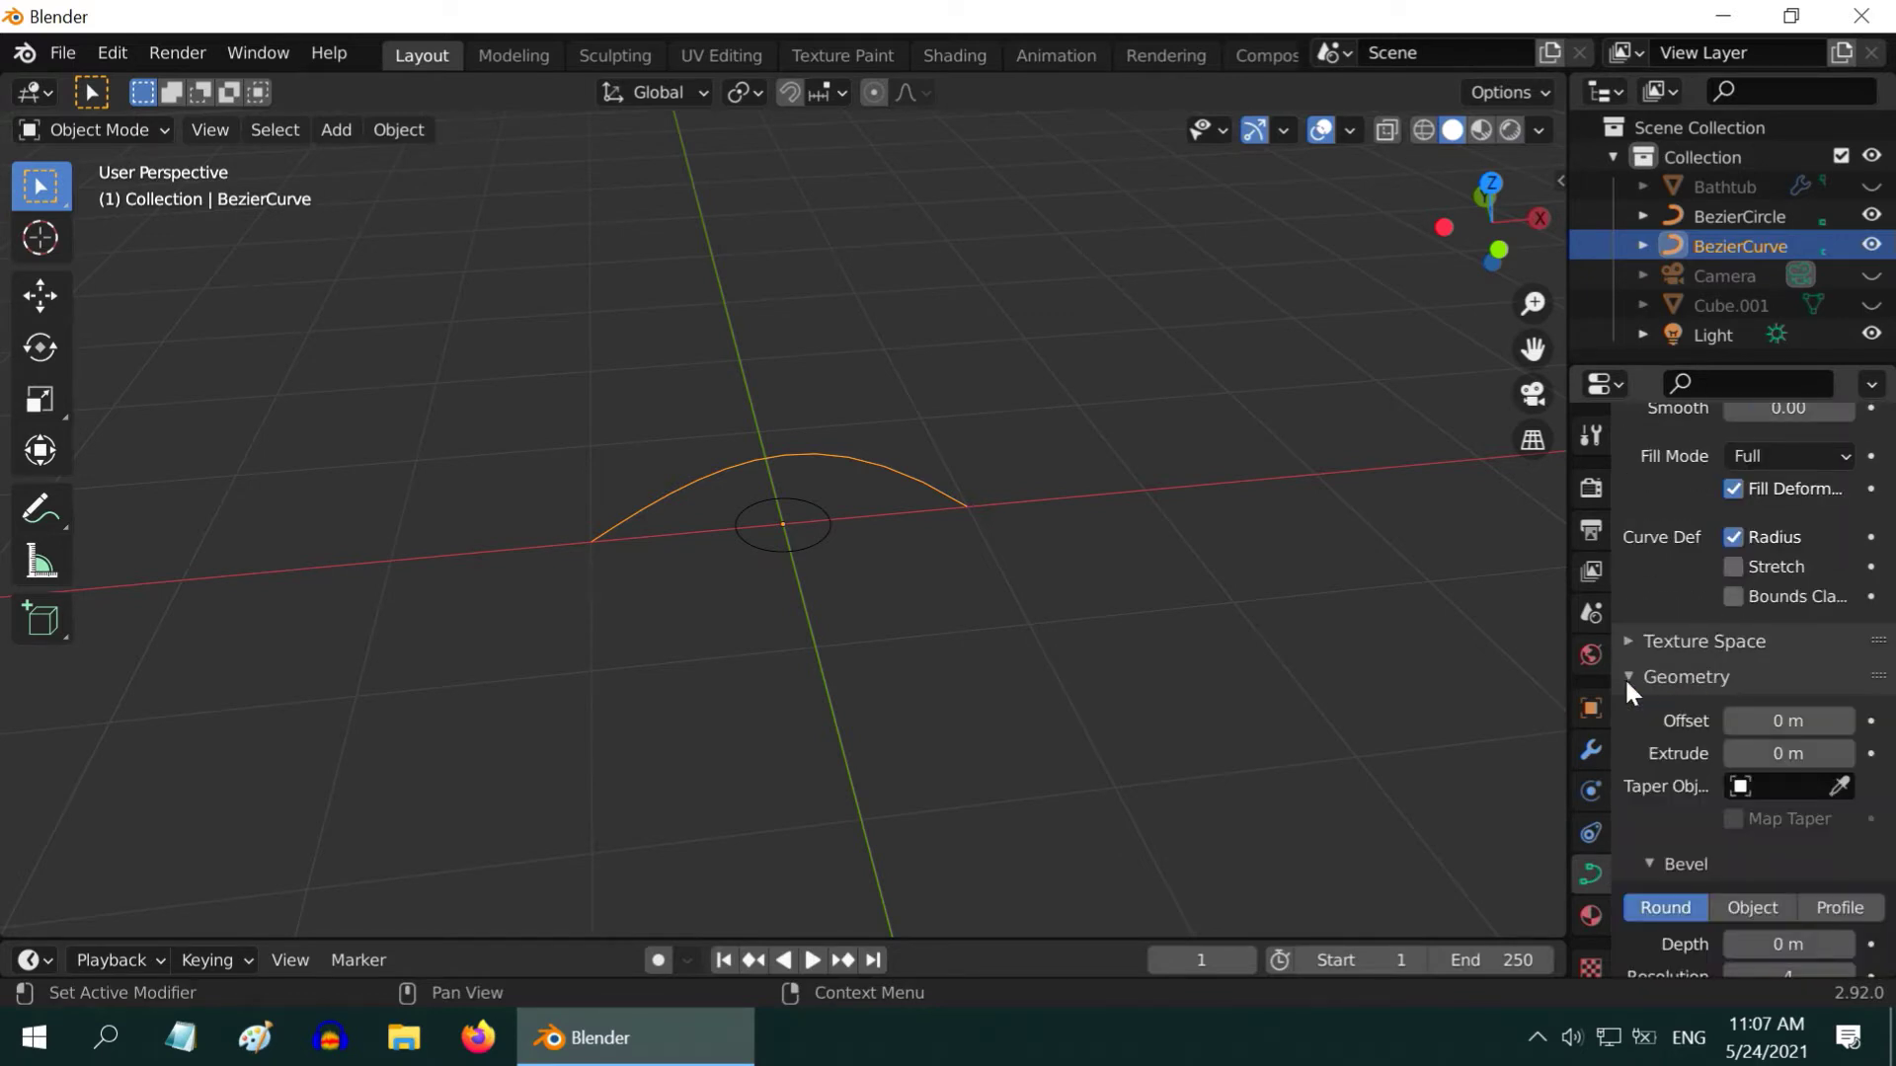
{"action": "scroll", "coordinate": [1715, 752], "scroll_direction": "down", "scroll_amount": 4}
{"action": "scroll", "coordinate": [1716, 764], "scroll_direction": "down", "scroll_amount": 1}
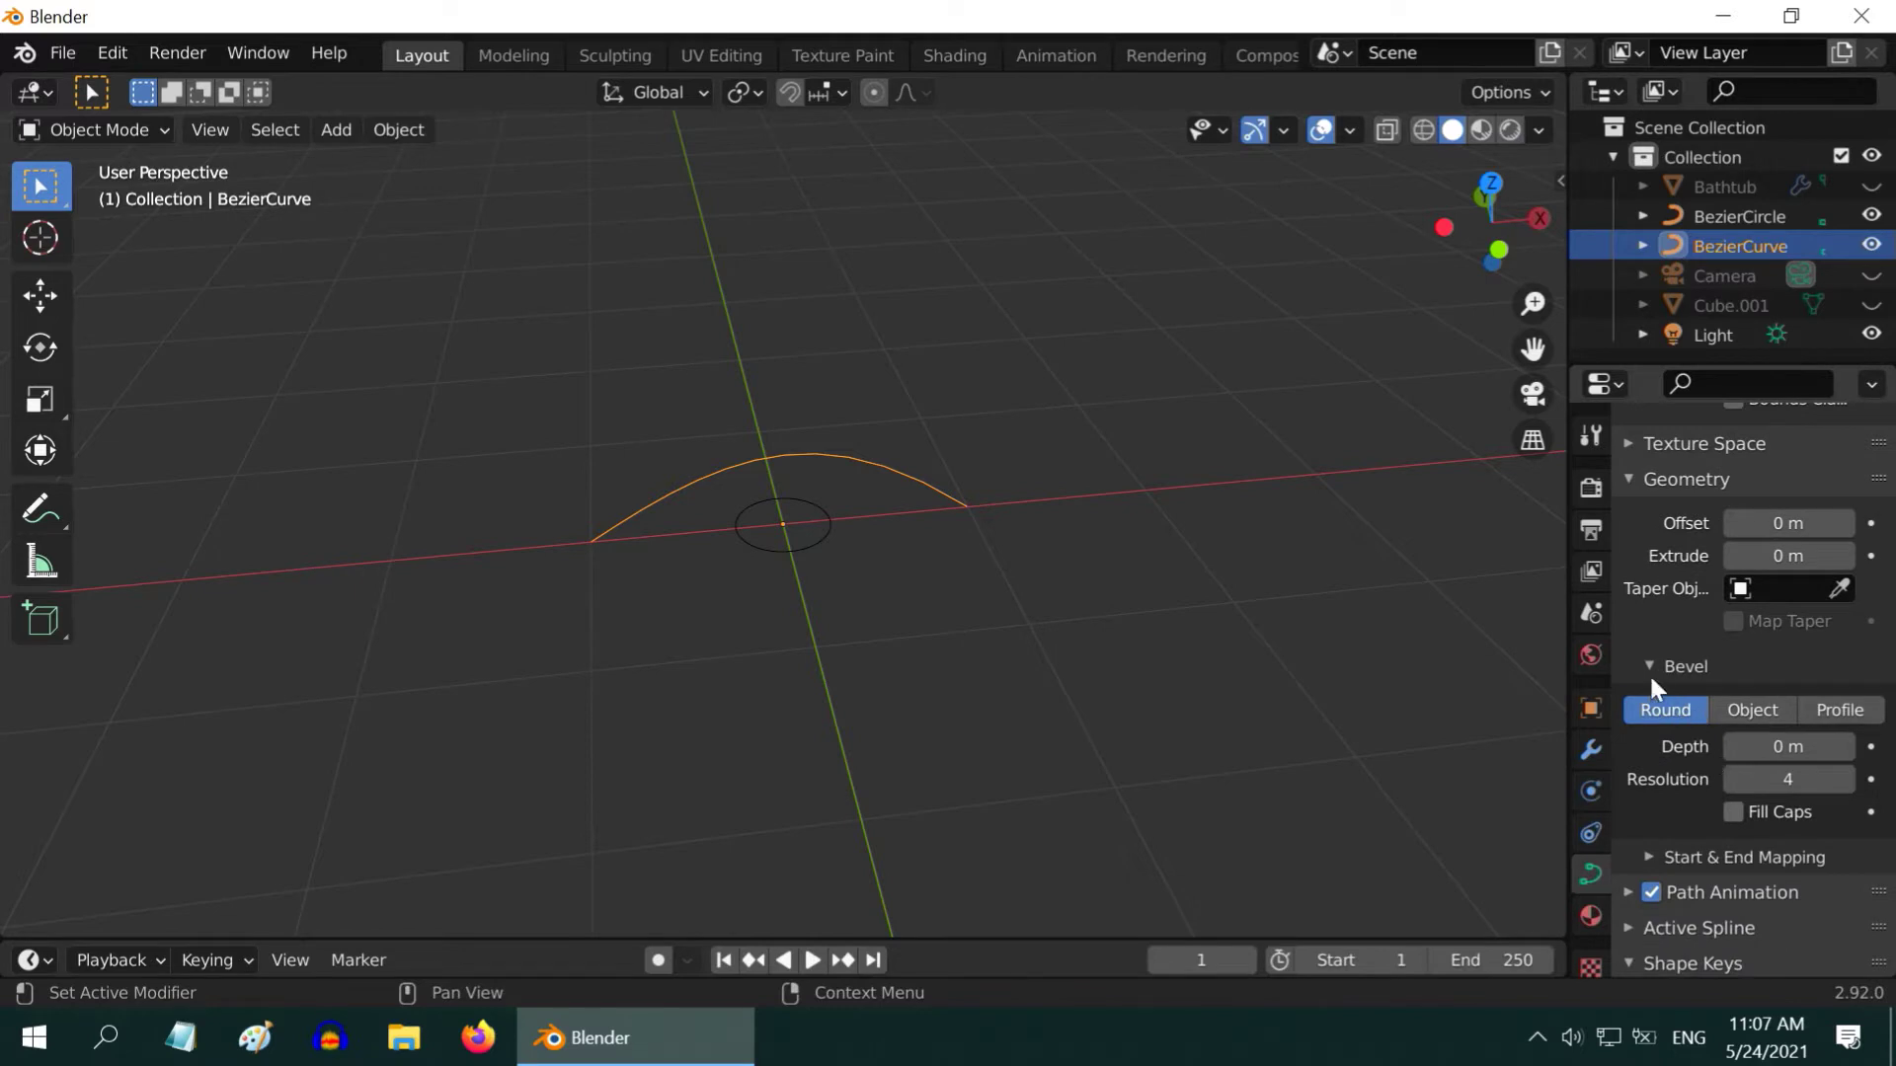
{"action": "left_click", "coordinate": [1758, 715]}
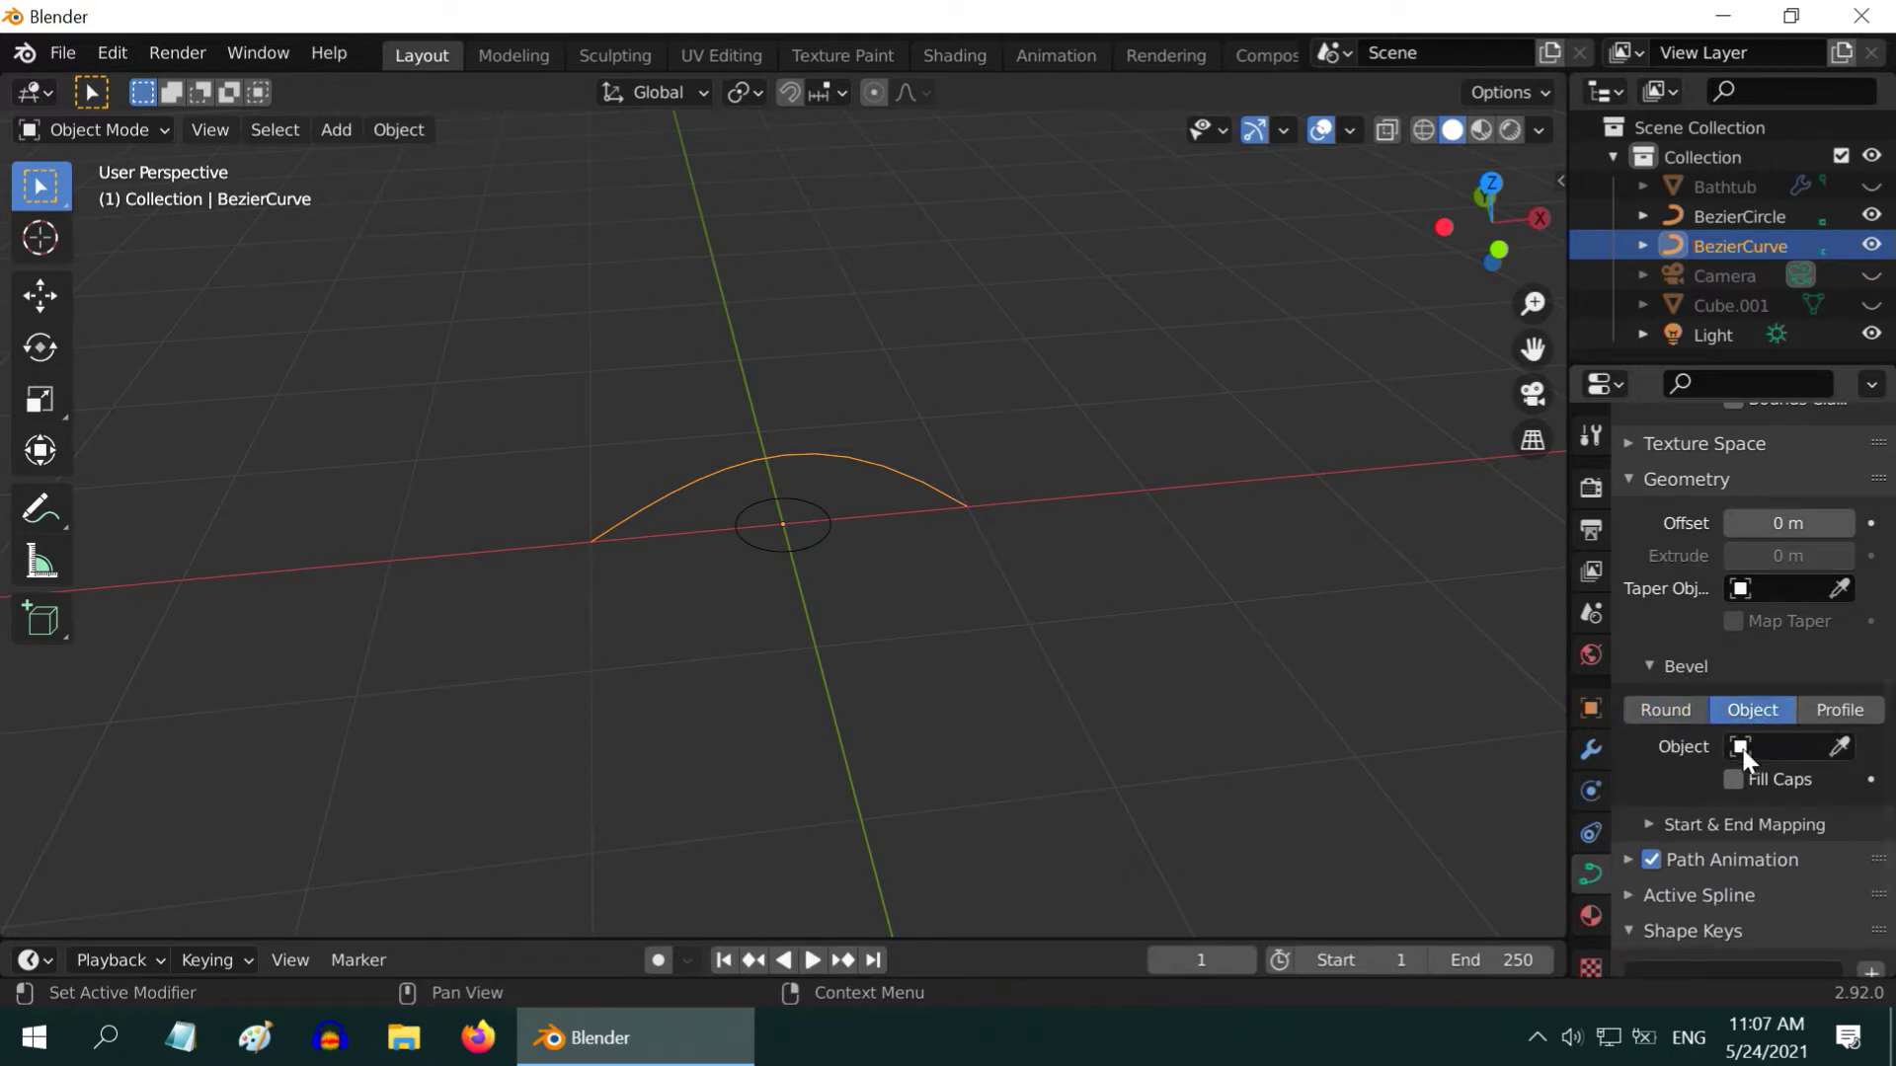
{"action": "left_click", "coordinate": [1744, 750]}
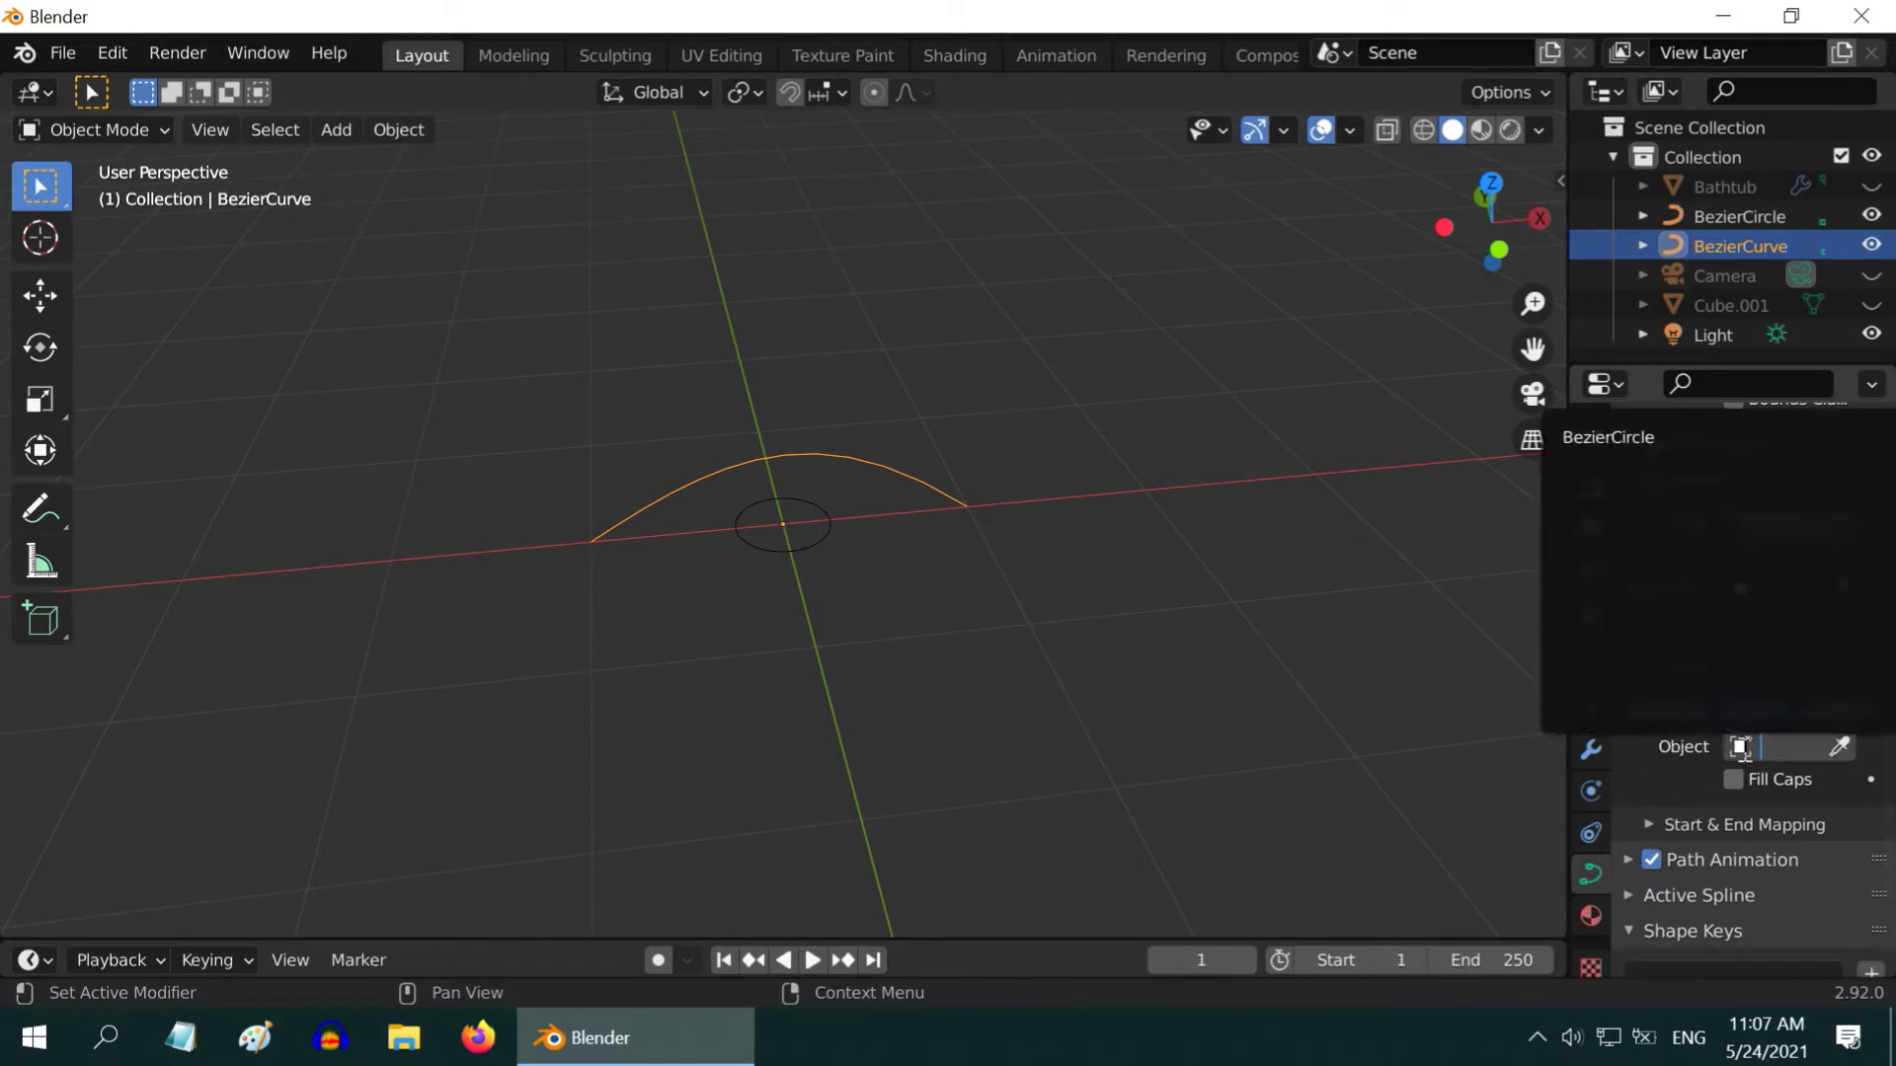
{"action": "left_click", "coordinate": [1650, 437]}
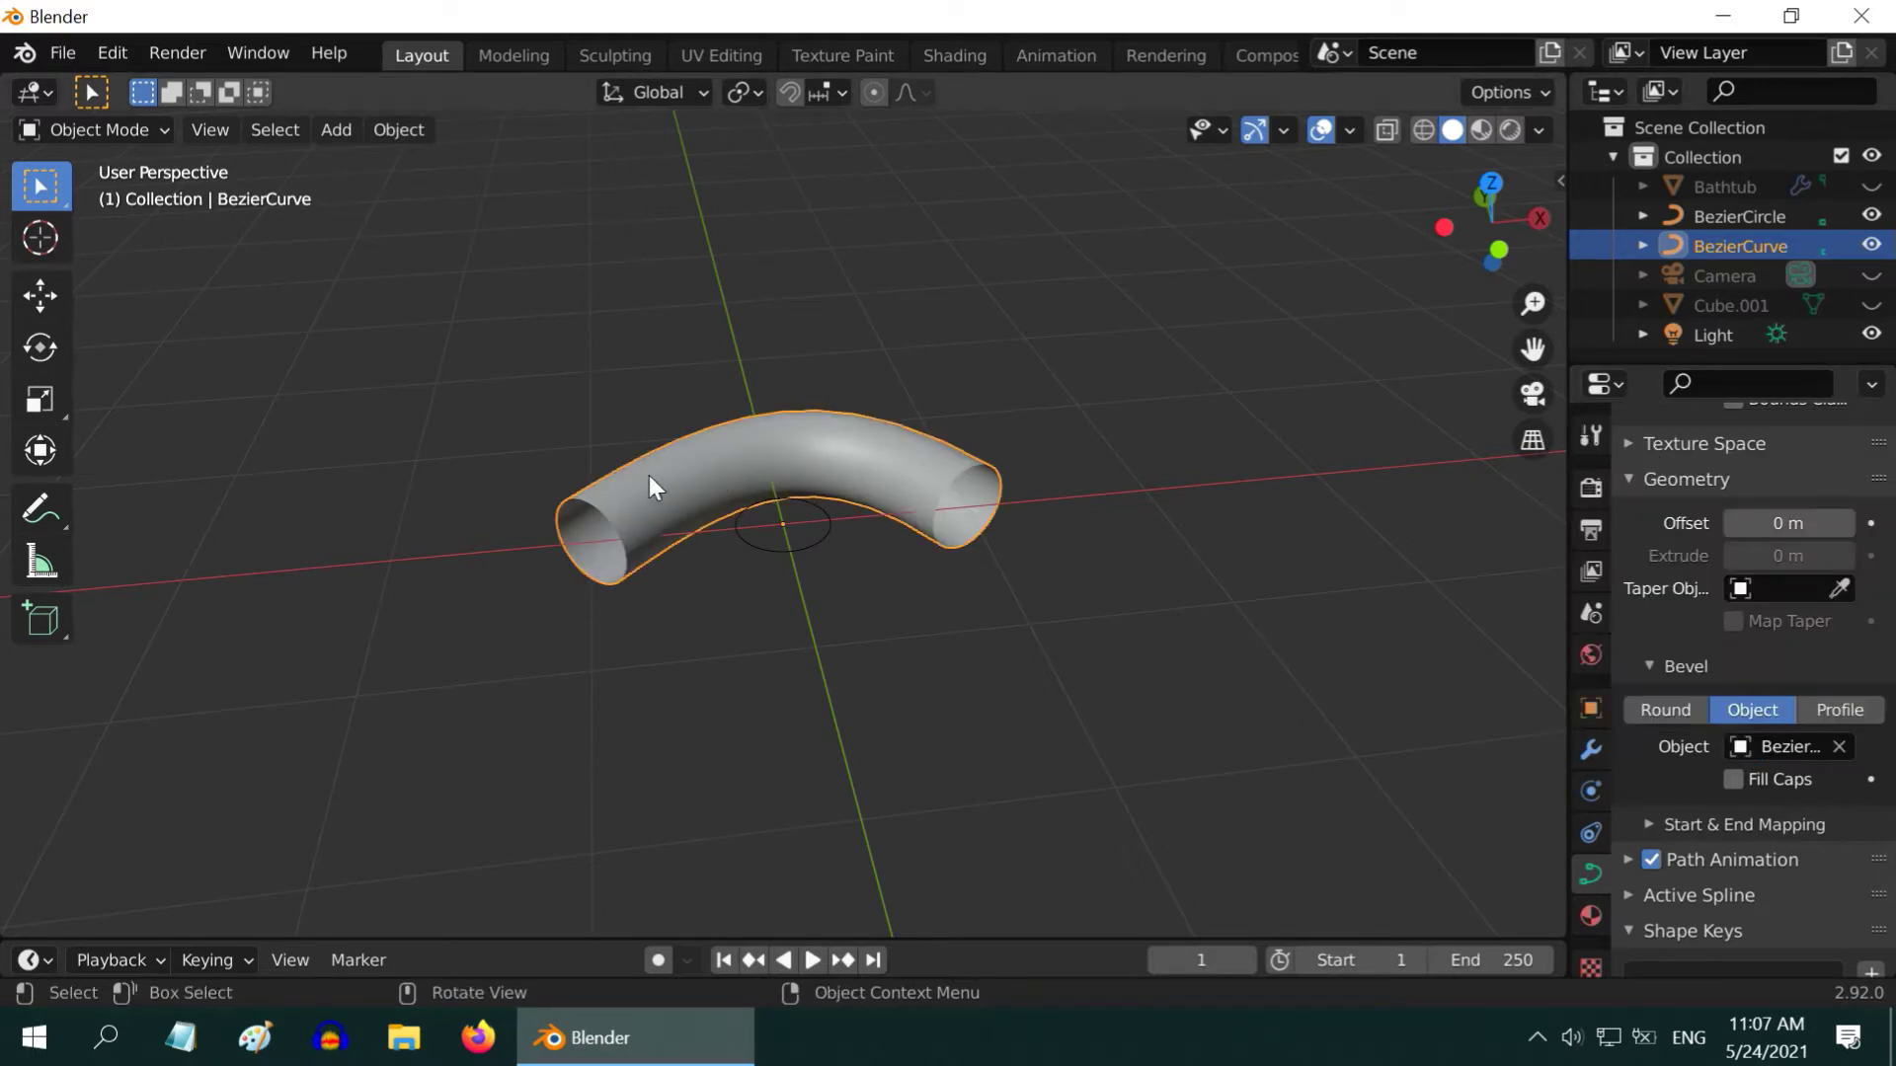
Hide the BezierCircle profile and show the Bathtub again
{"action": "left_click", "coordinate": [812, 536]}
{"action": "left_click", "coordinate": [1870, 217]}
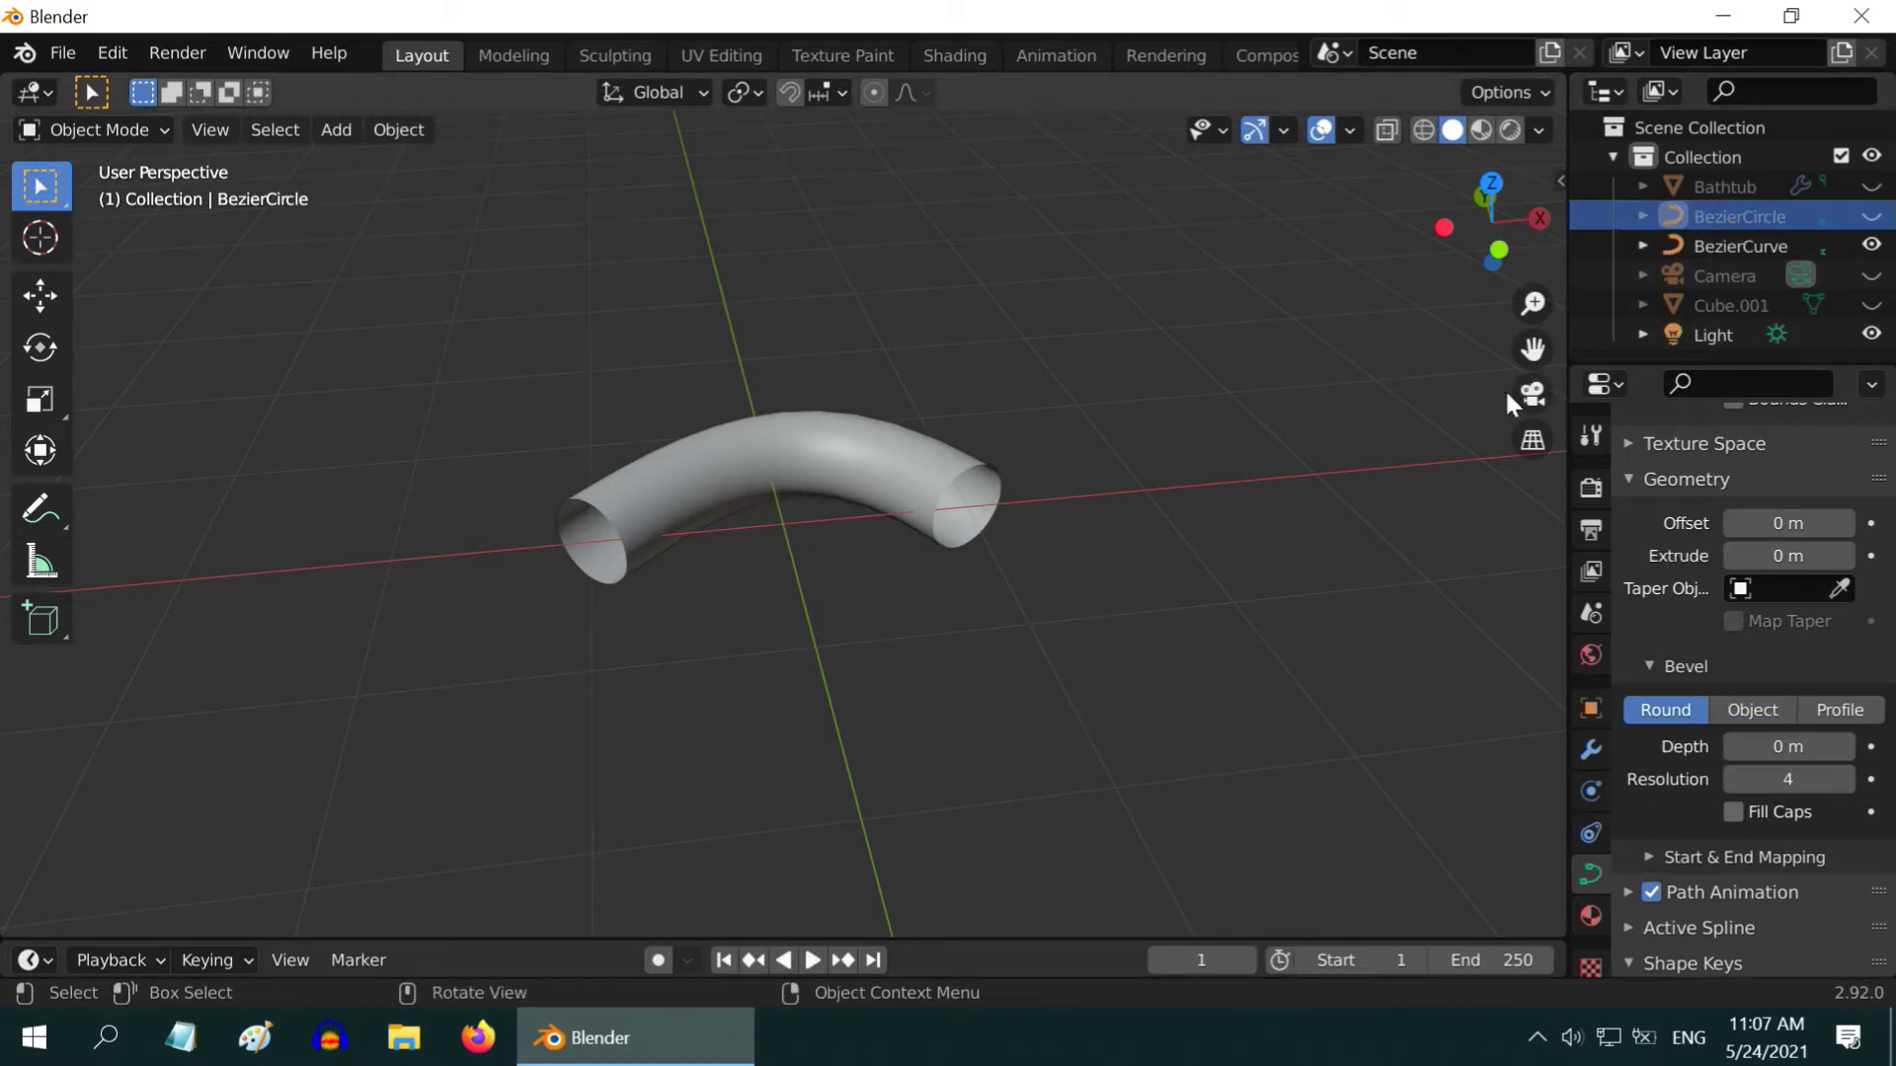
{"action": "left_click", "coordinate": [1870, 186]}
{"action": "scroll", "coordinate": [796, 660], "scroll_direction": "down", "scroll_amount": 5}
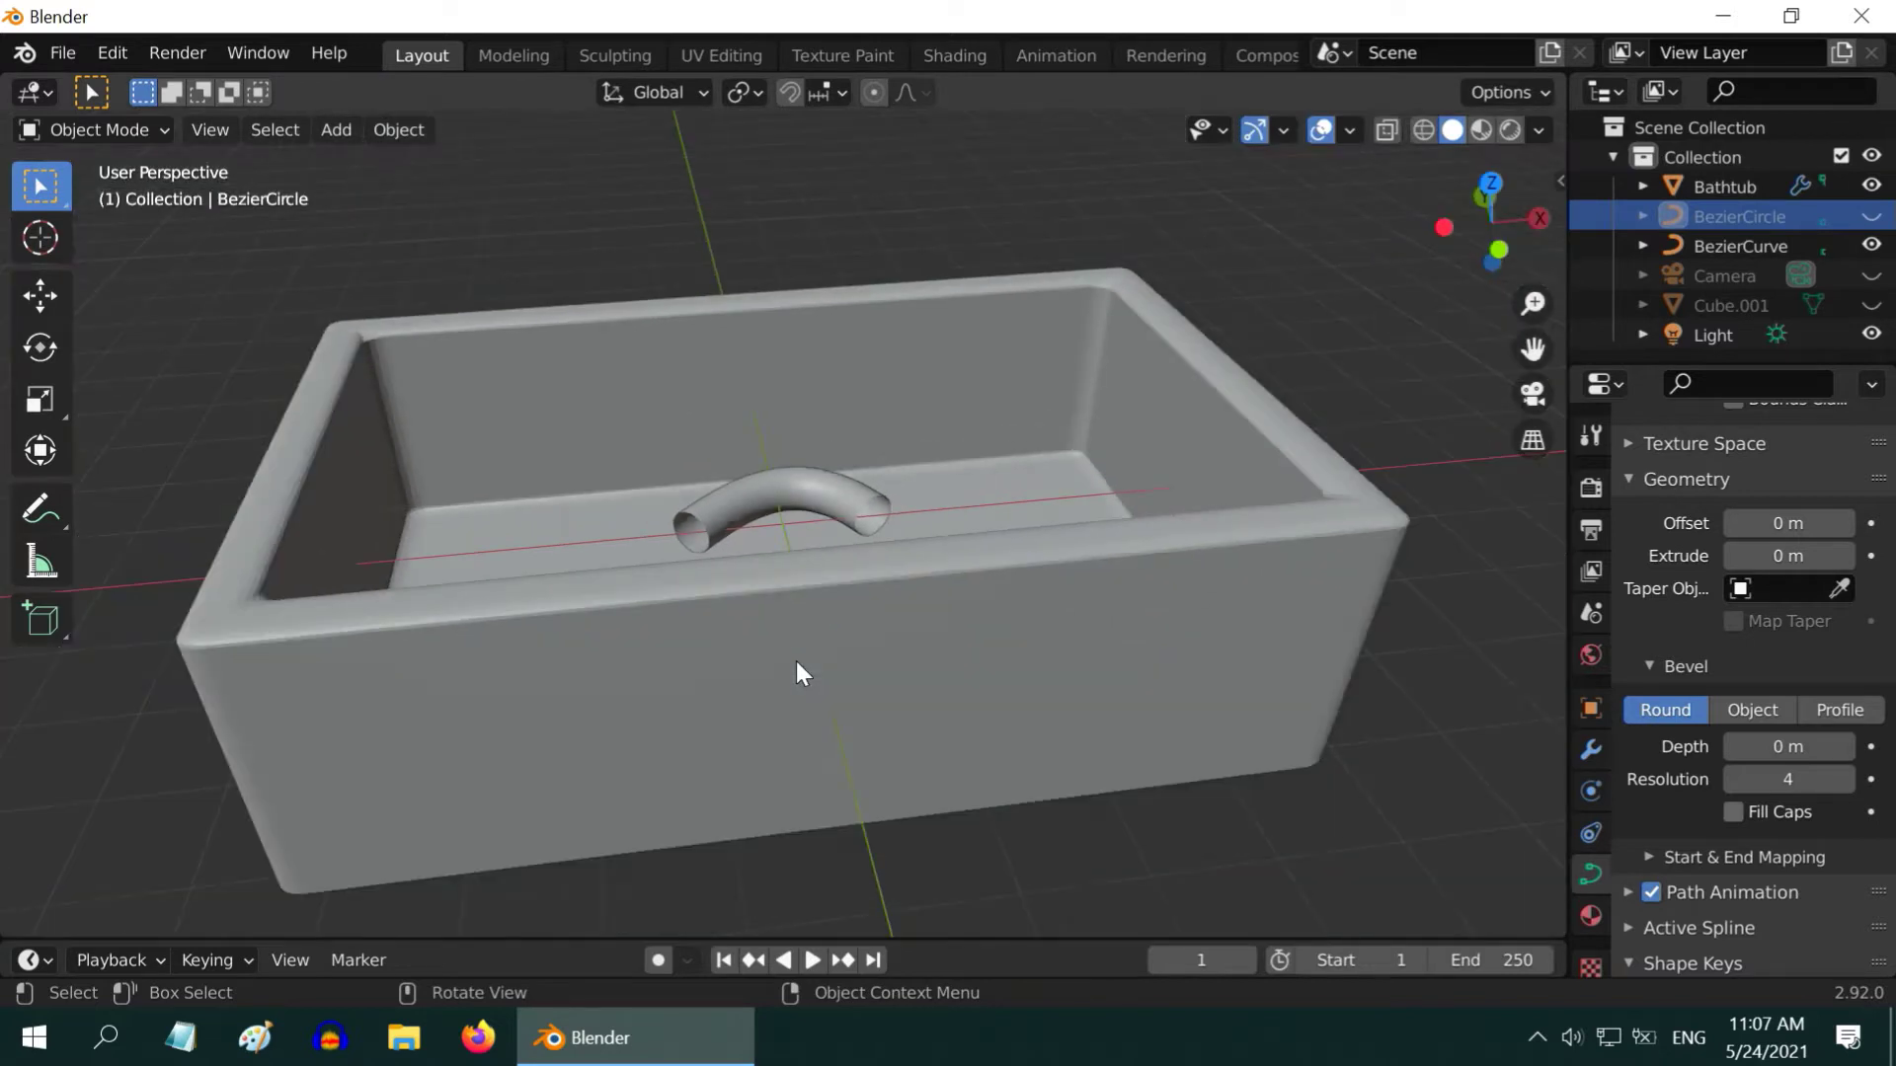
{"action": "middle_click_drag", "start_coordinate": [796, 660], "coordinate": [822, 528]}
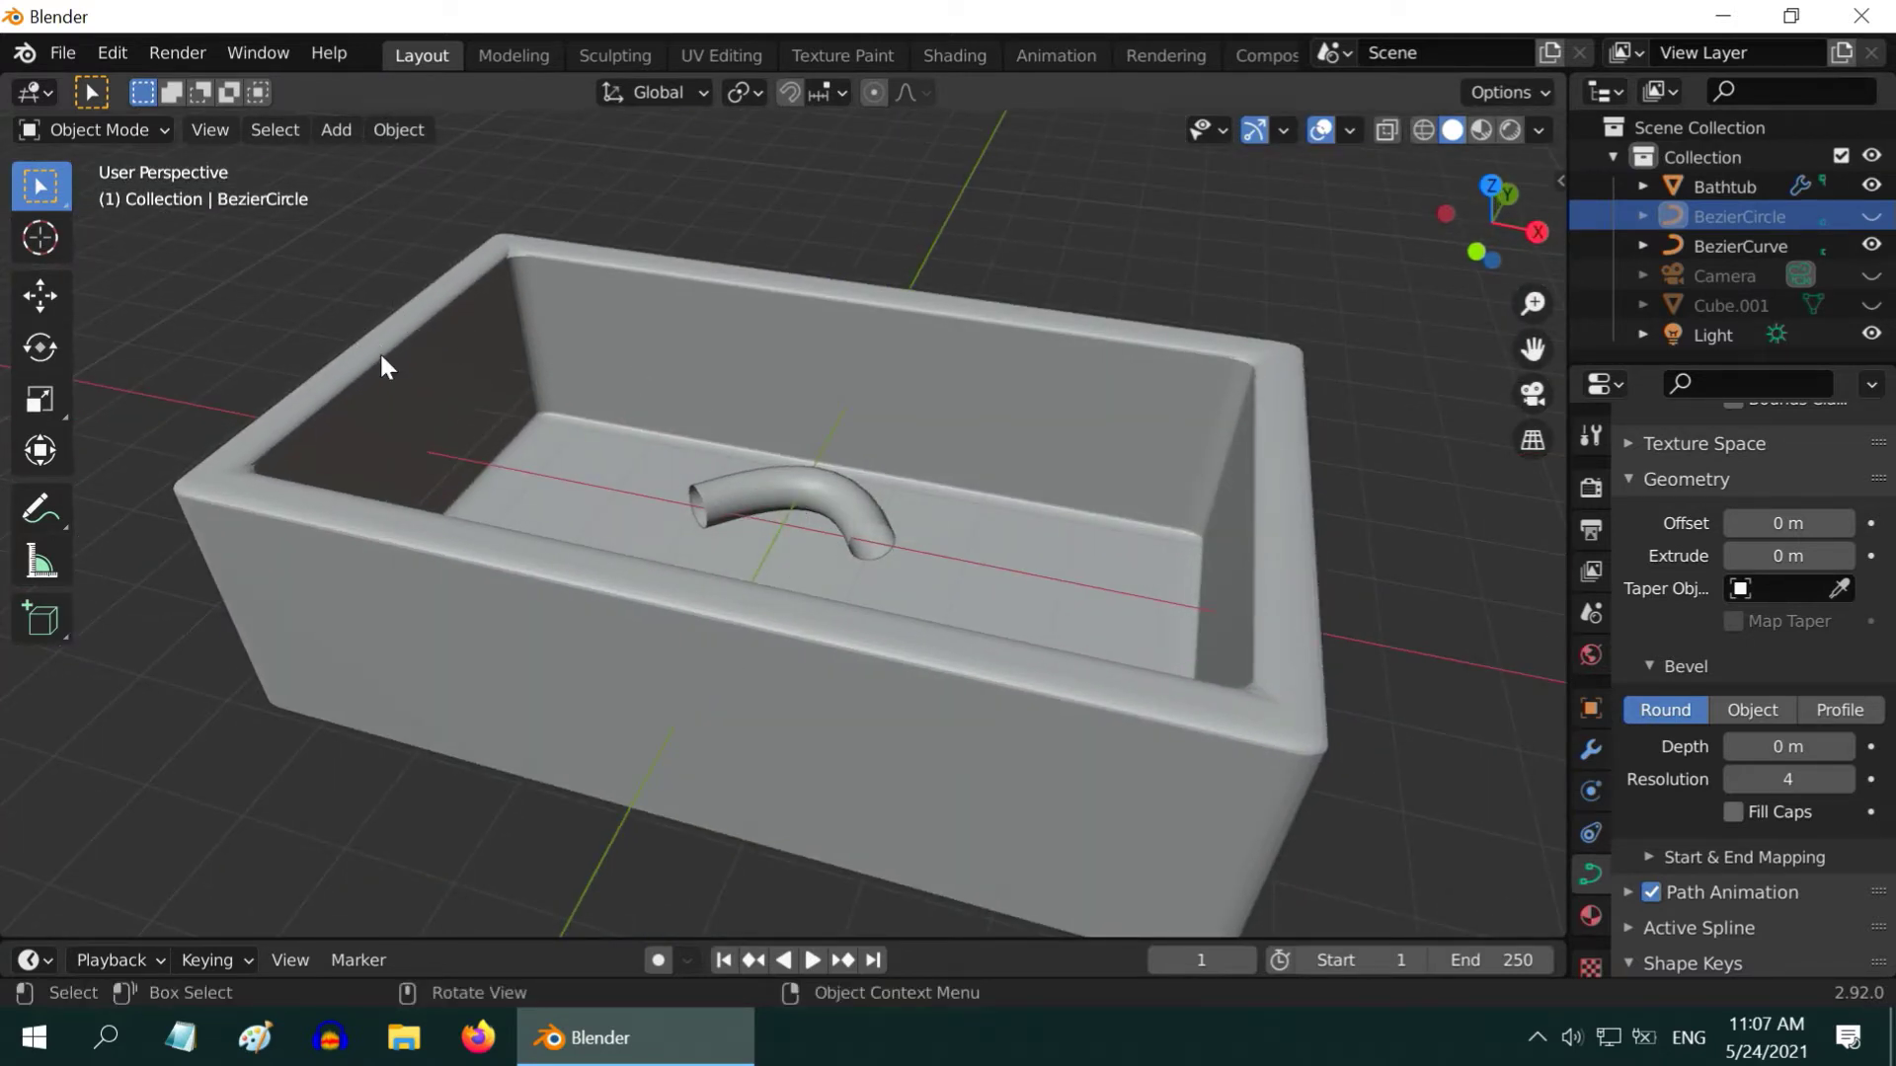
Rotate the curved pipe from lying flat to standing upright, with its bend at the top
{"action": "left_click", "coordinate": [821, 498]}
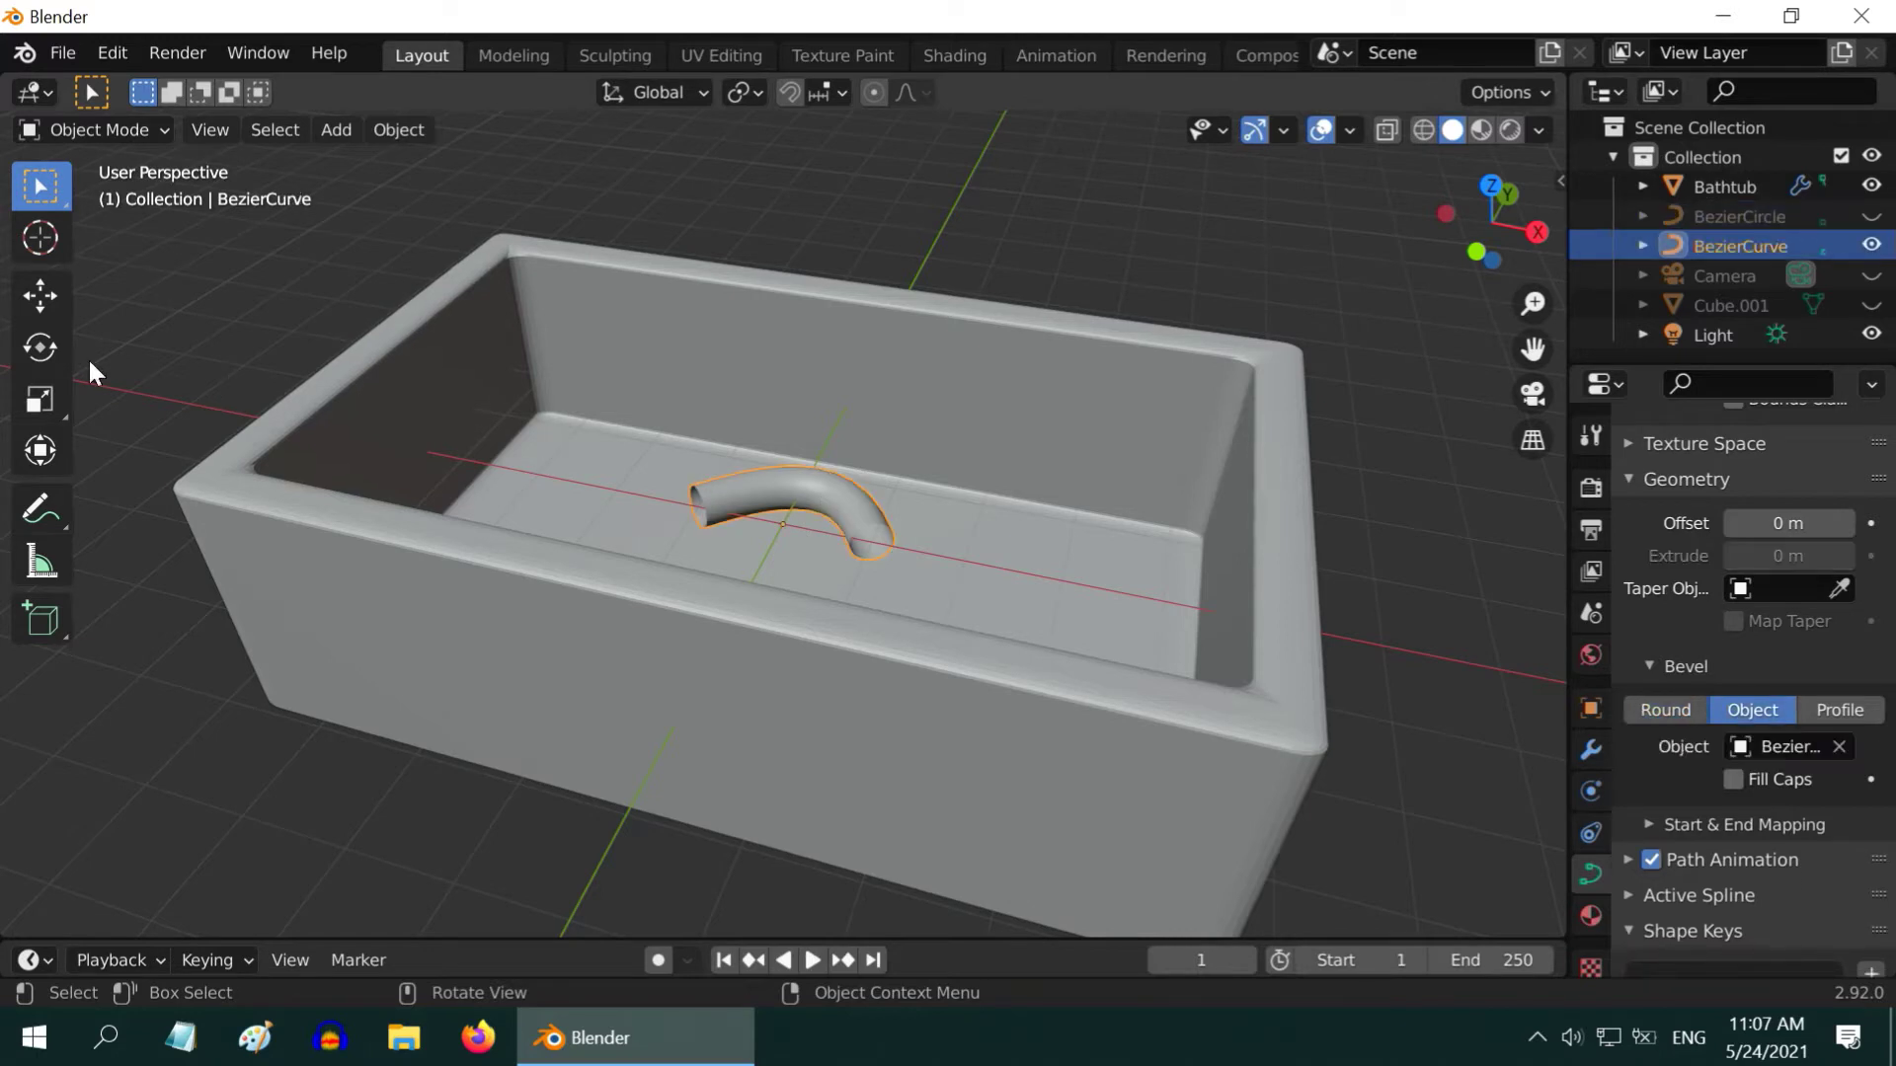
{"action": "left_click", "coordinate": [39, 347]}
{"action": "middle_click_drag", "start_coordinate": [599, 445], "coordinate": [891, 535]}
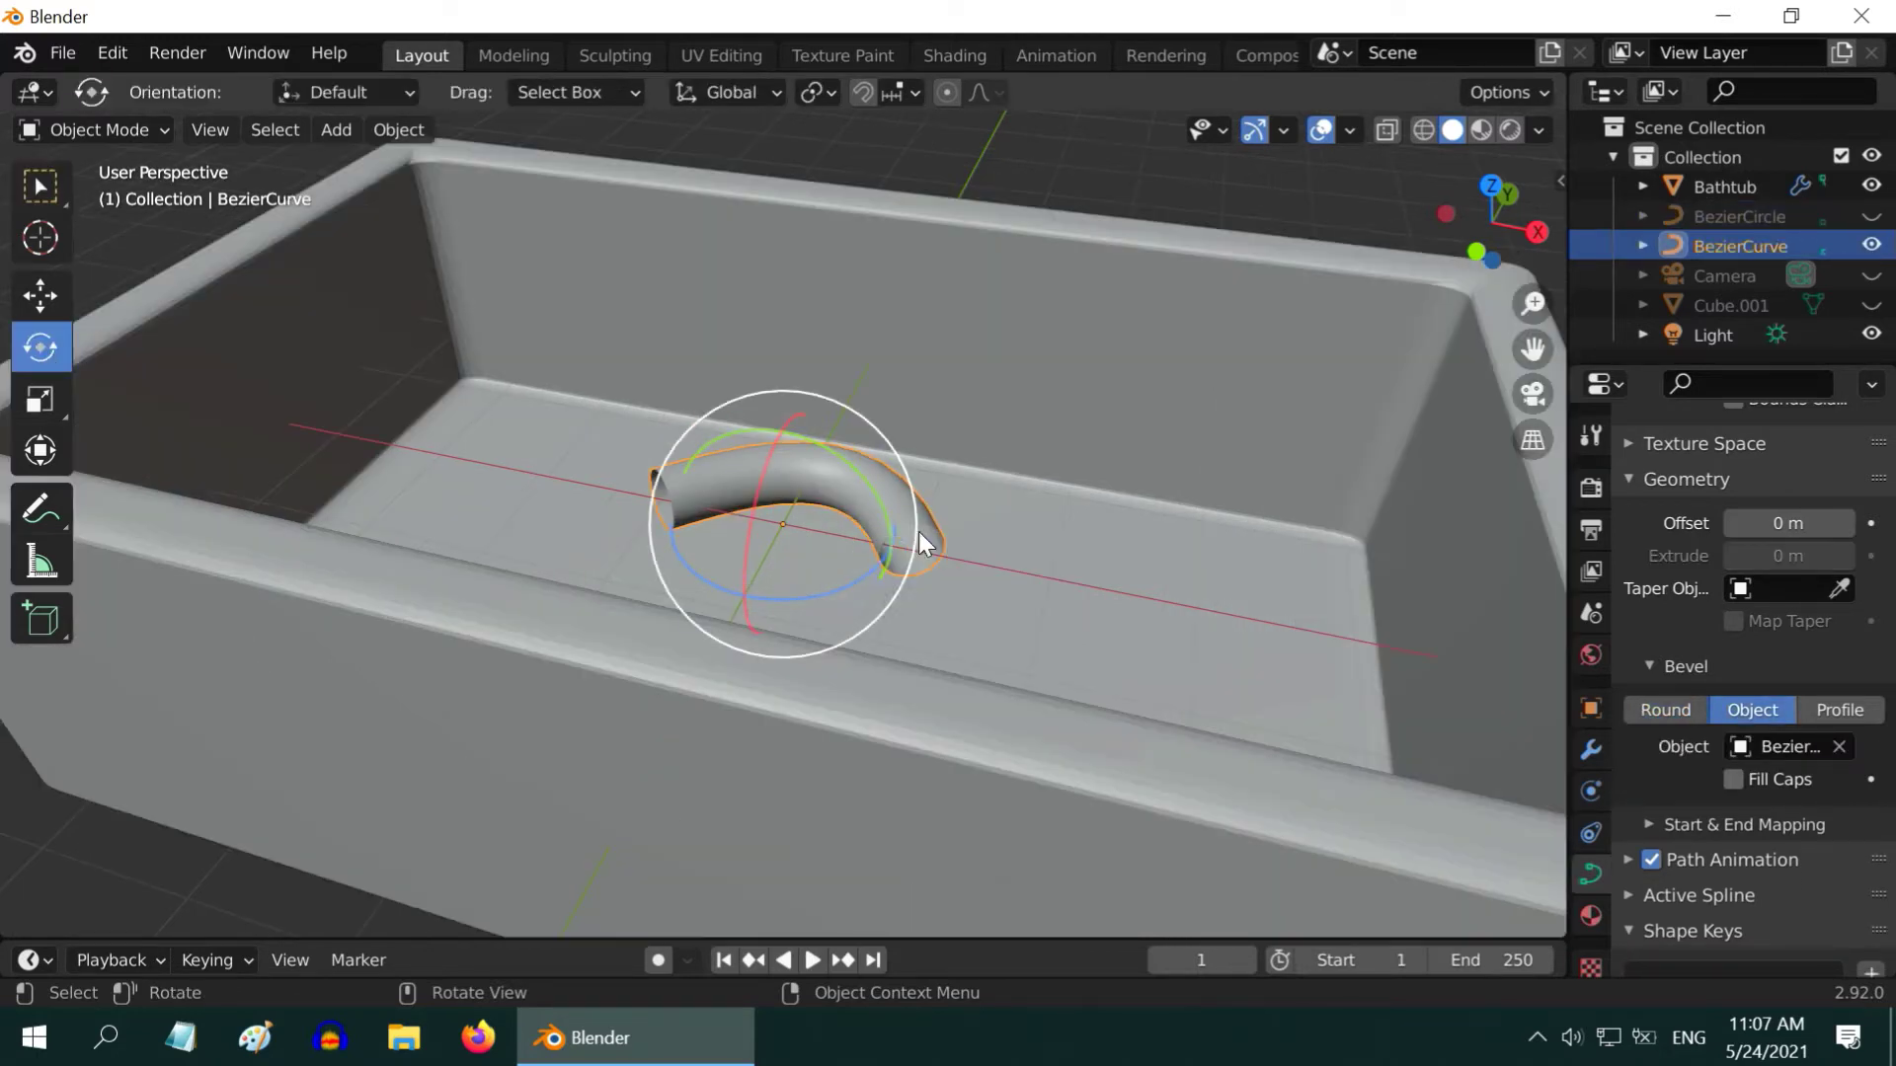
{"action": "left_click_drag", "start_coordinate": [918, 531], "coordinate": [770, 502]}
{"action": "left_click_drag", "start_coordinate": [726, 587], "coordinate": [789, 583]}
{"action": "left_click_drag", "start_coordinate": [856, 410], "coordinate": [869, 504]}
{"action": "middle_click_drag", "start_coordinate": [869, 503], "coordinate": [868, 558]}
{"action": "left_click_drag", "start_coordinate": [869, 559], "coordinate": [644, 524]}
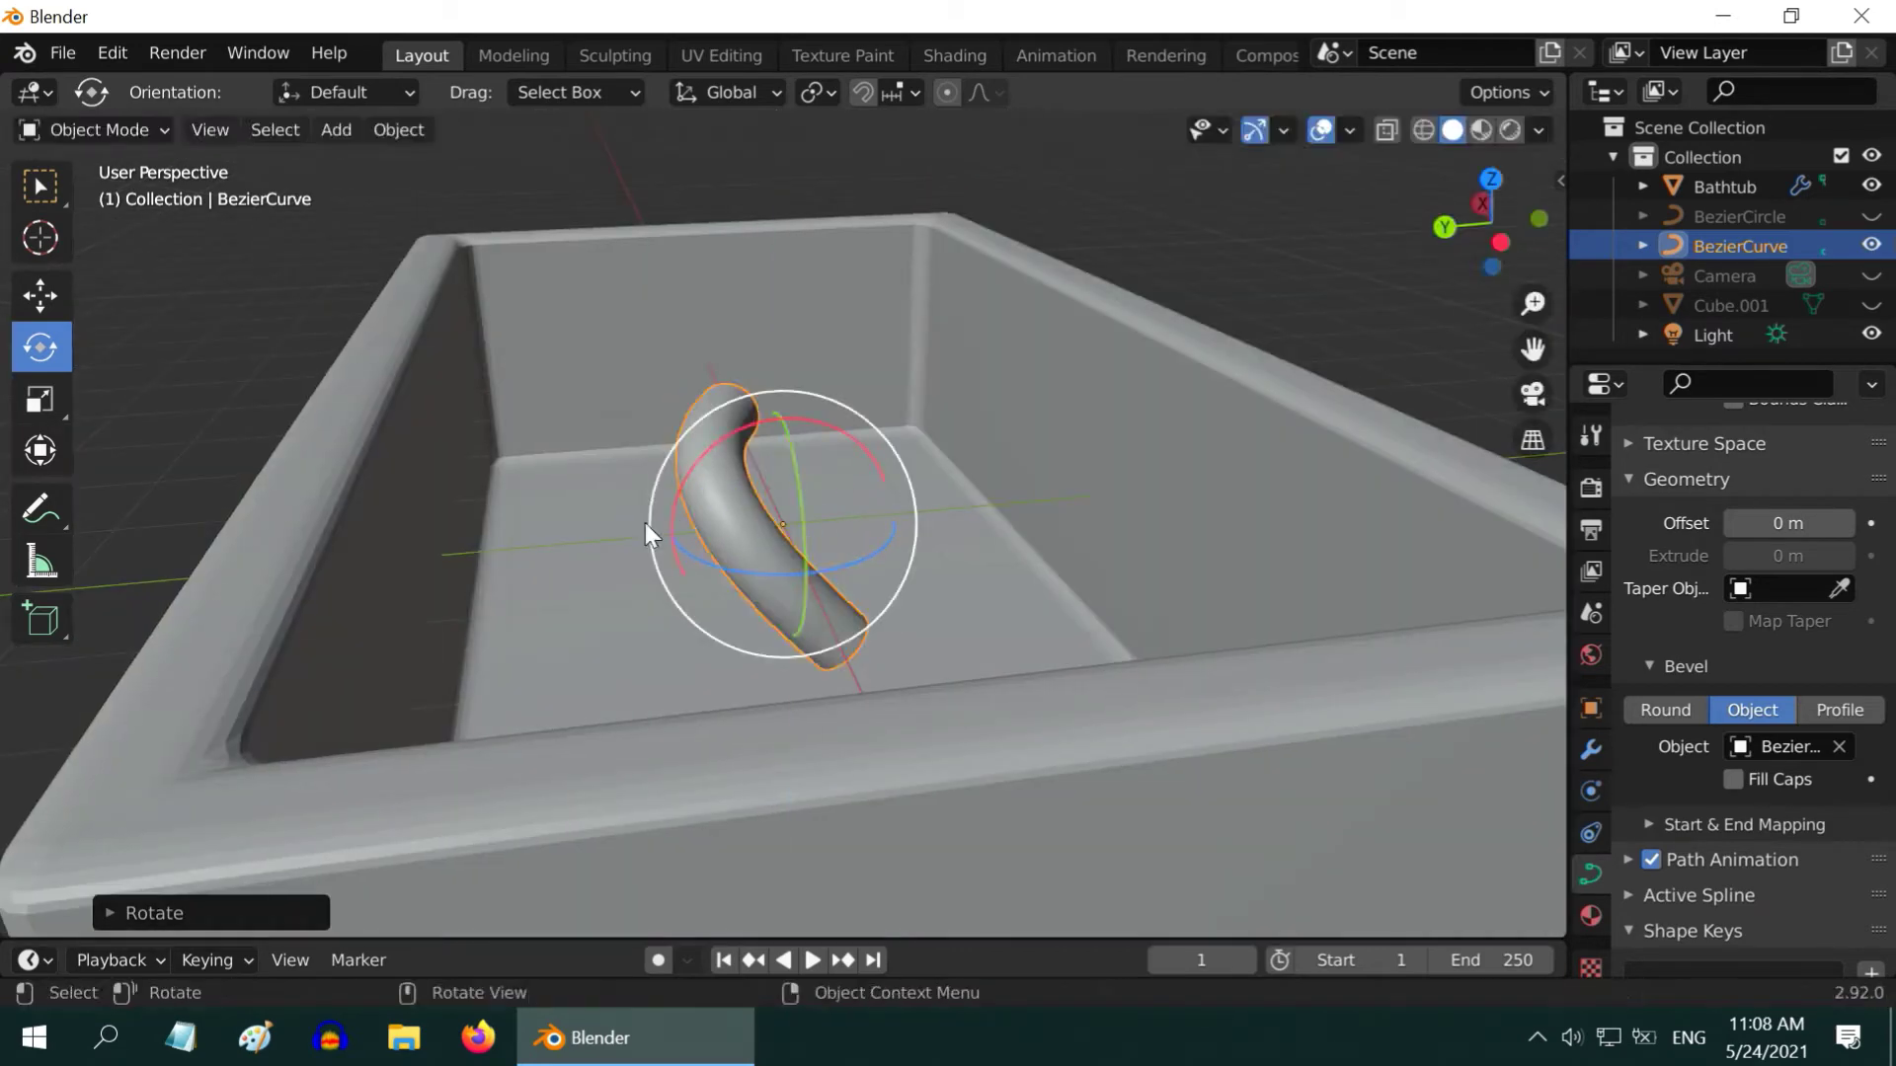
{"action": "middle_click_drag", "start_coordinate": [672, 524], "coordinate": [661, 553]}
{"action": "left_click_drag", "start_coordinate": [662, 553], "coordinate": [841, 414]}
{"action": "middle_click_drag", "start_coordinate": [841, 414], "coordinate": [879, 644]}
{"action": "scroll", "coordinate": [879, 644], "scroll_direction": "down", "scroll_amount": 3}
Move the pipe to the middle of the tub's short end wall and straighten its rotation so it arches over the rim
{"action": "left_click", "coordinate": [41, 295]}
{"action": "left_click_drag", "start_coordinate": [553, 603], "coordinate": [331, 514]}
{"action": "key", "text": "shift+space"}
{"action": "key", "text": "r"}
{"action": "middle_click_drag", "start_coordinate": [331, 513], "coordinate": [563, 543]}
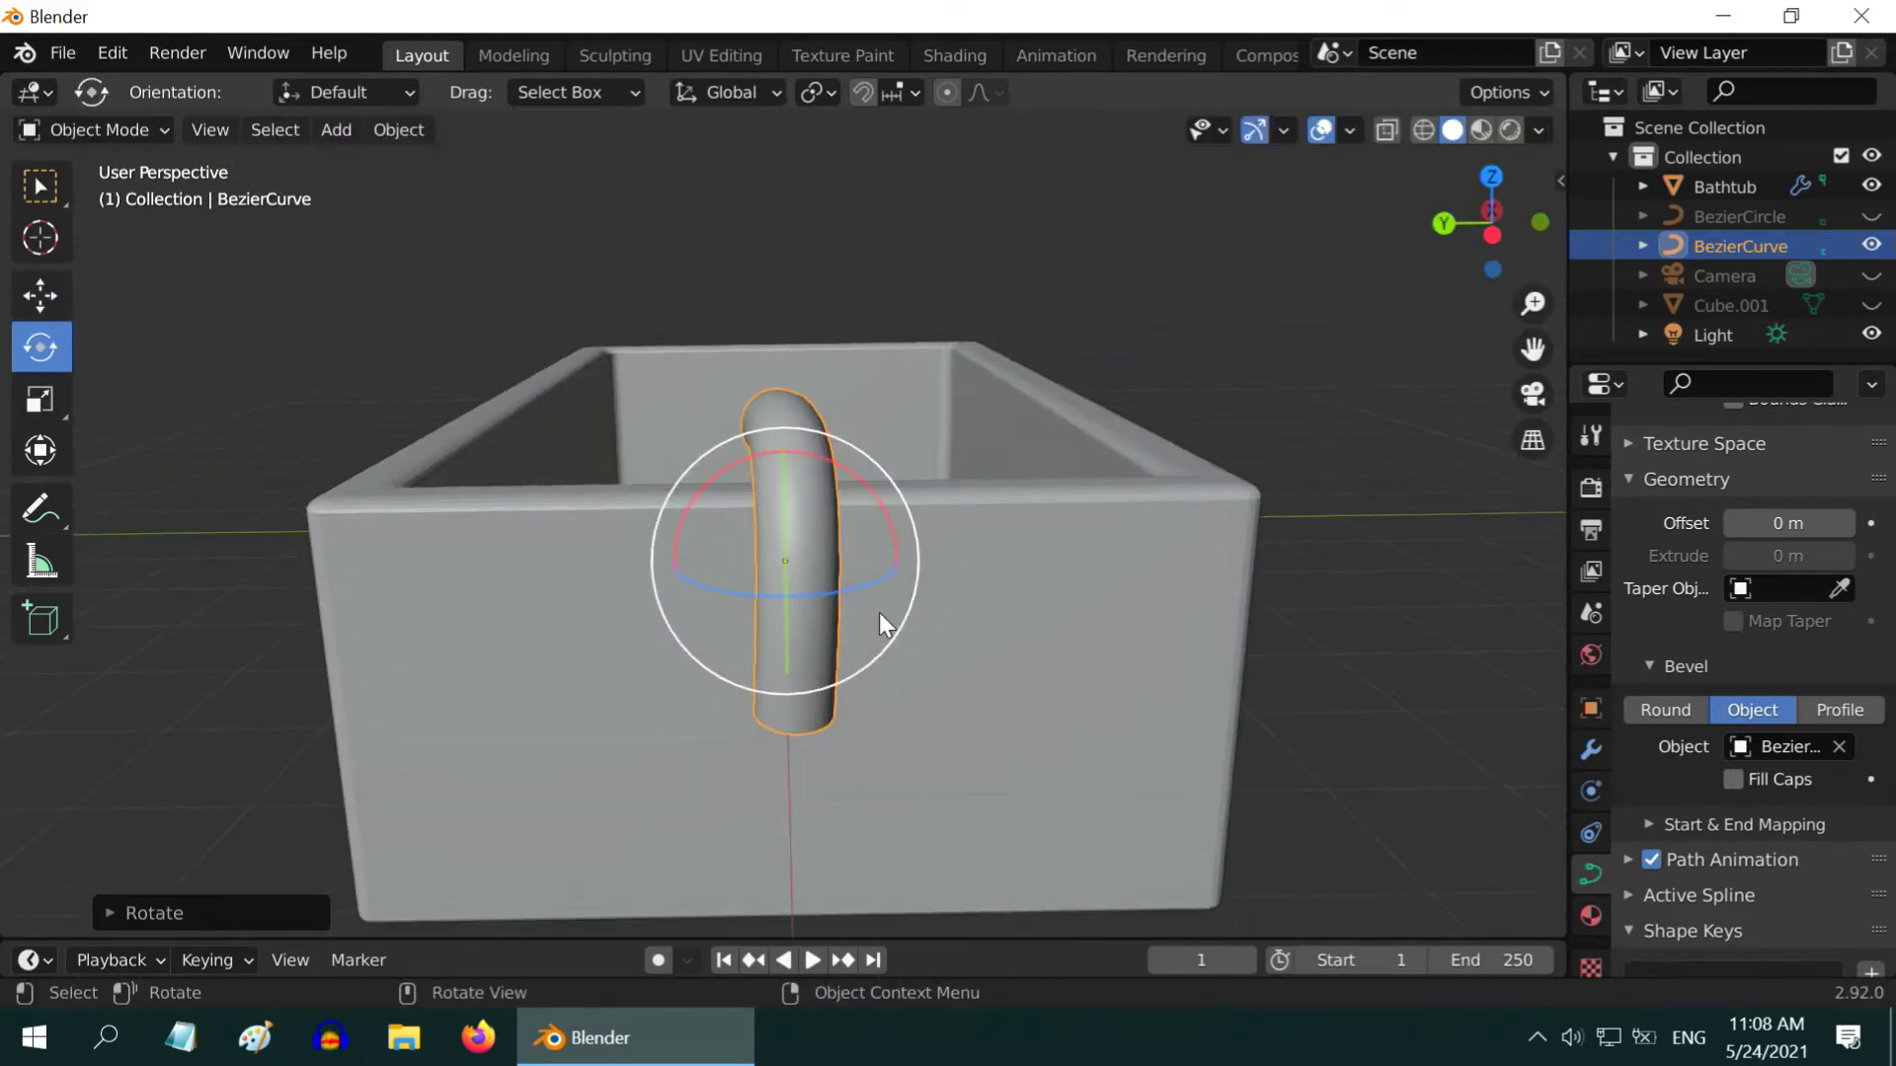
Raise the pipe slightly along Z above the tub's rim and return to the Select Box tool
{"action": "middle_click_drag", "start_coordinate": [1016, 669], "coordinate": [494, 593]}
{"action": "key", "text": "shift+space"}
{"action": "key", "text": "g"}
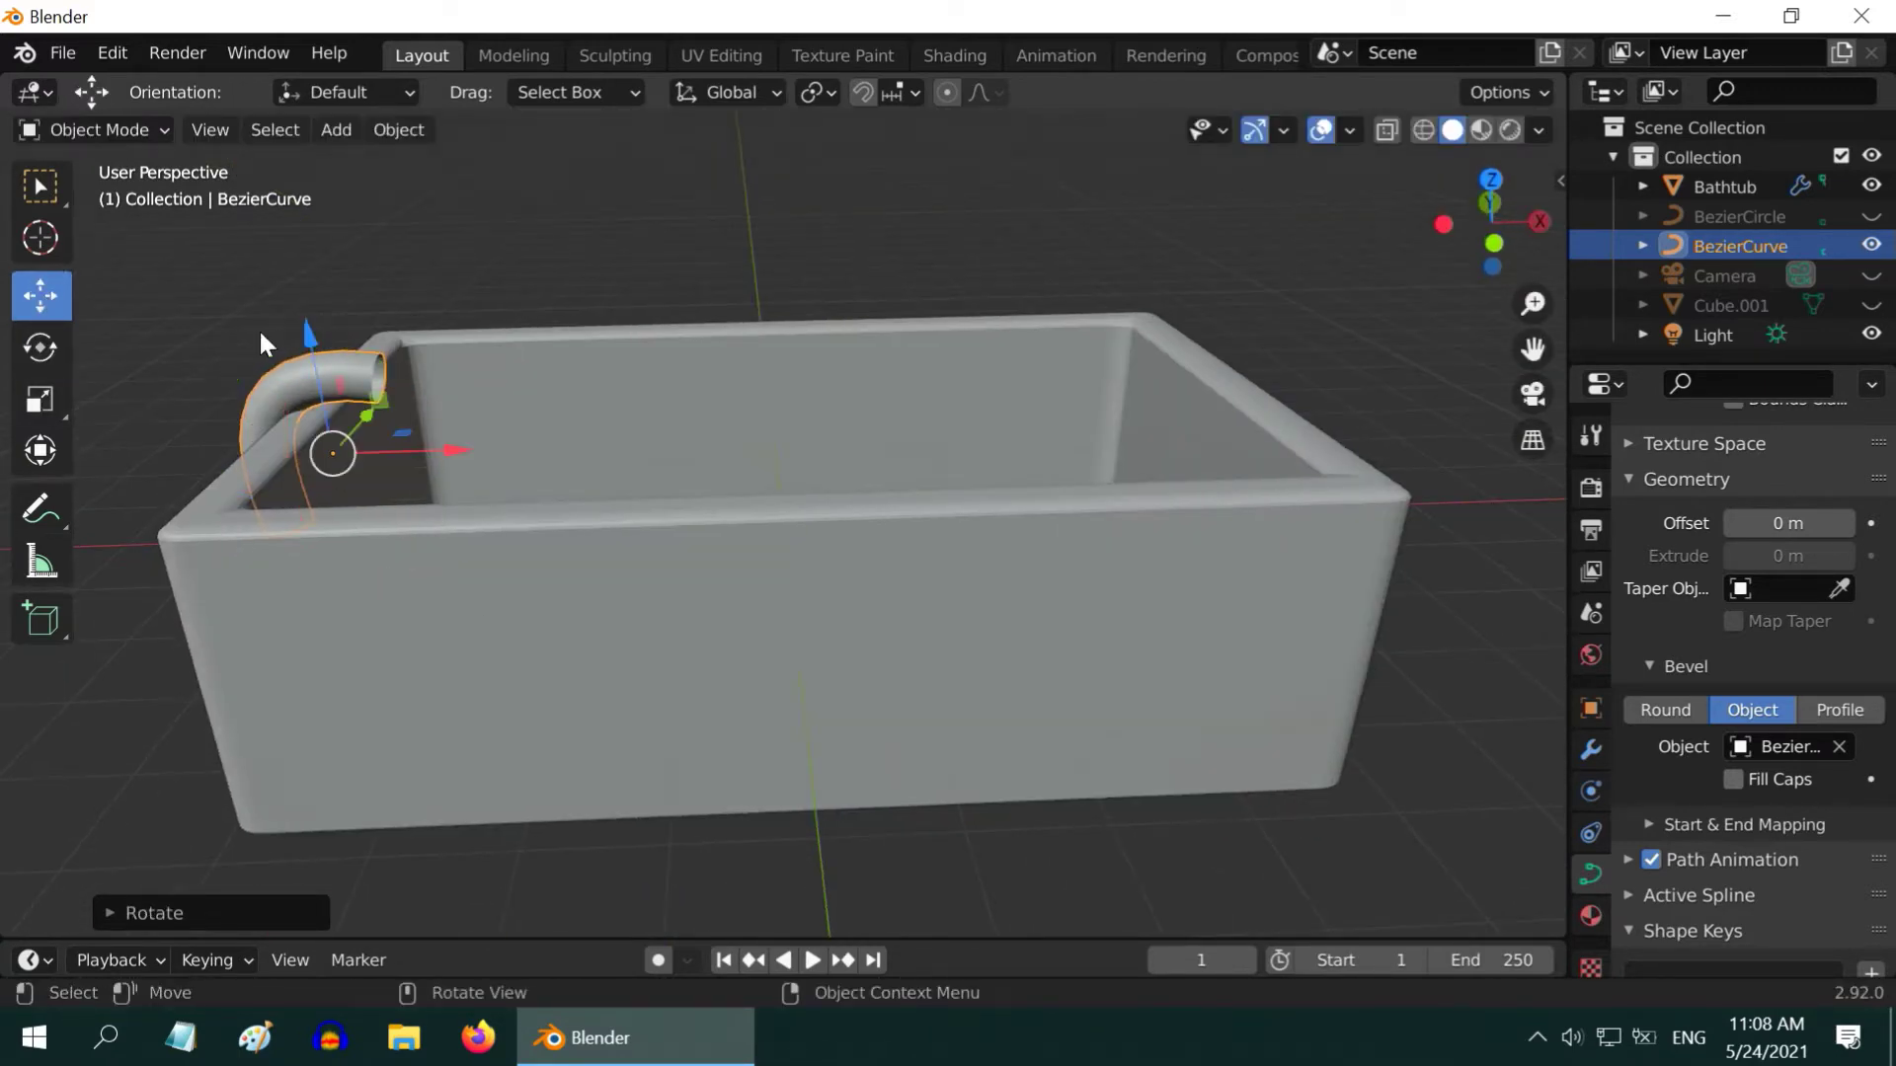
{"action": "left_click_drag", "start_coordinate": [310, 336], "coordinate": [309, 317]}
{"action": "key", "text": "w"}
{"action": "scroll", "coordinate": [246, 283], "scroll_direction": "down", "scroll_amount": 4}
{"action": "middle_click_drag", "start_coordinate": [246, 283], "coordinate": [652, 708]}
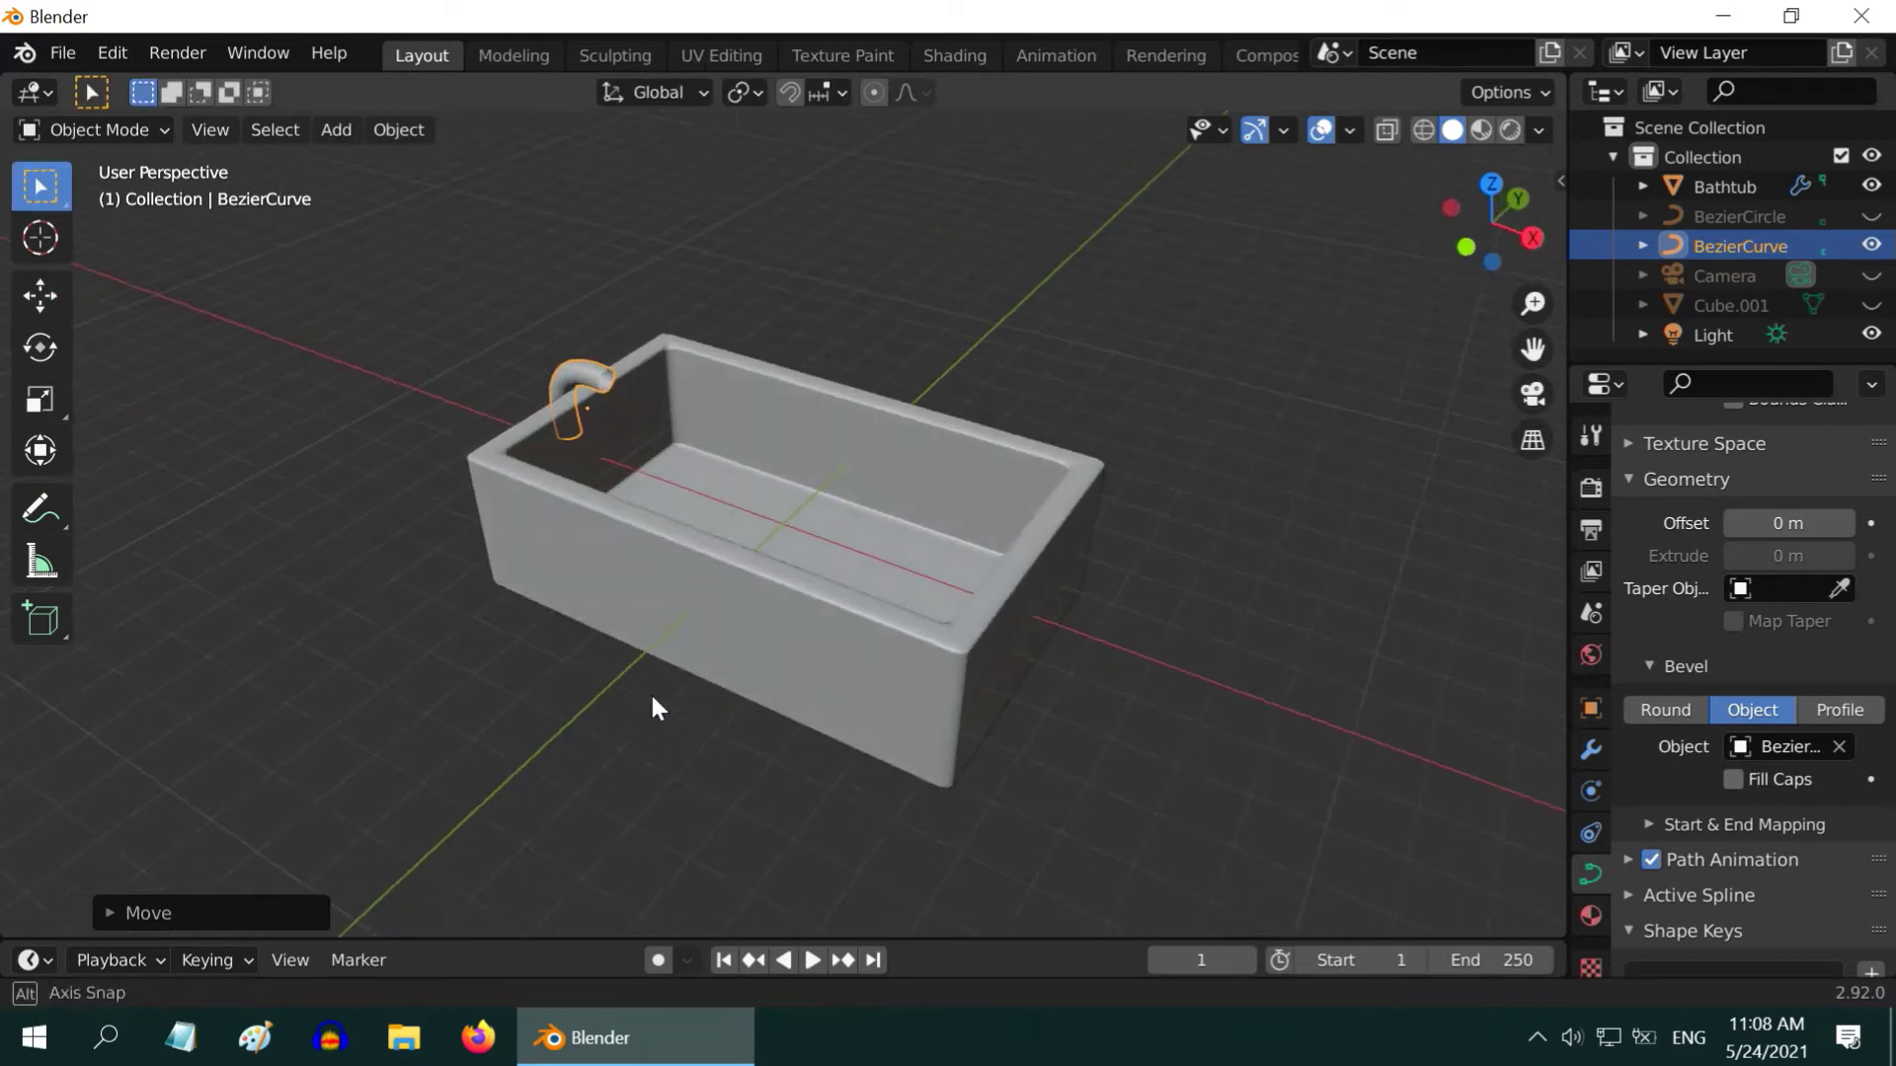
Add a UV sphere at the centre of the tub and scale it down to 0.25
{"action": "middle_click_drag", "start_coordinate": [753, 766], "coordinate": [758, 656], "text": "ctrl"}
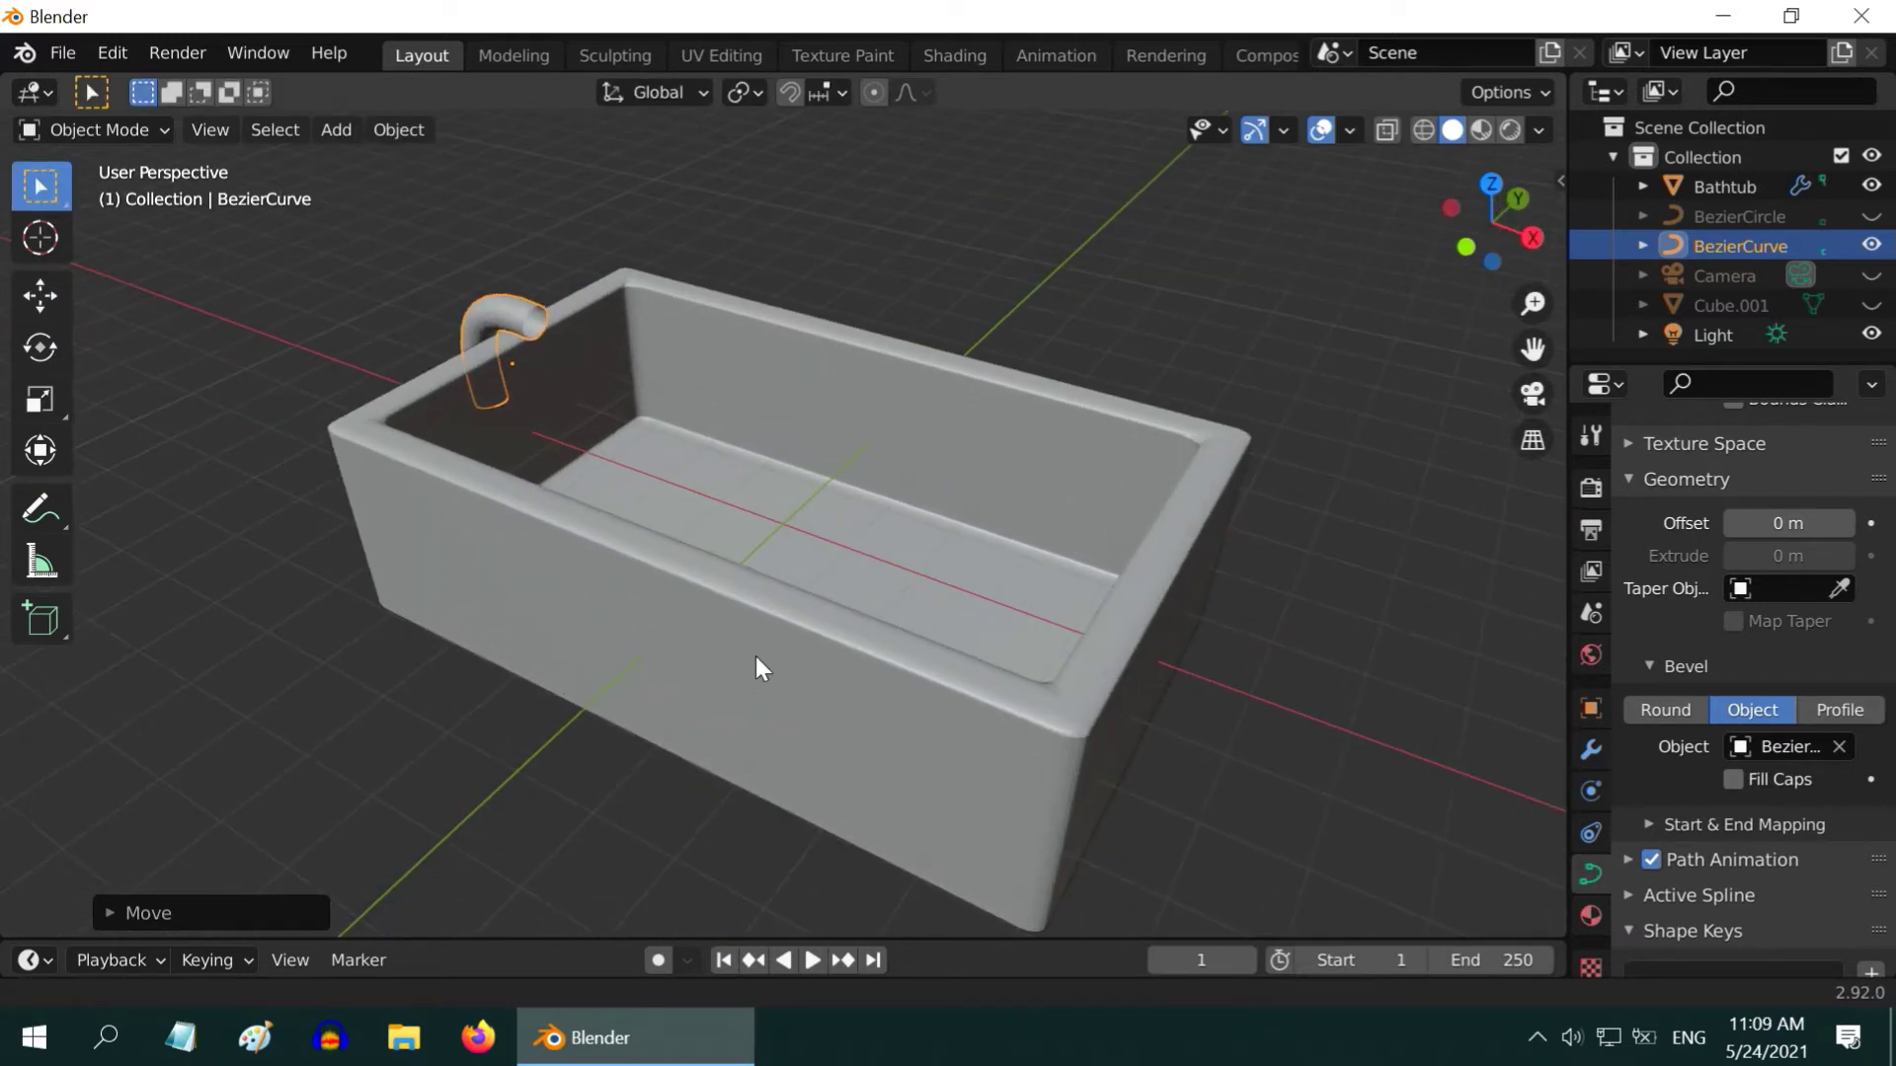
{"action": "left_click", "coordinate": [520, 753]}
{"action": "middle_click_drag", "start_coordinate": [660, 727], "coordinate": [681, 698], "text": "ctrl"}
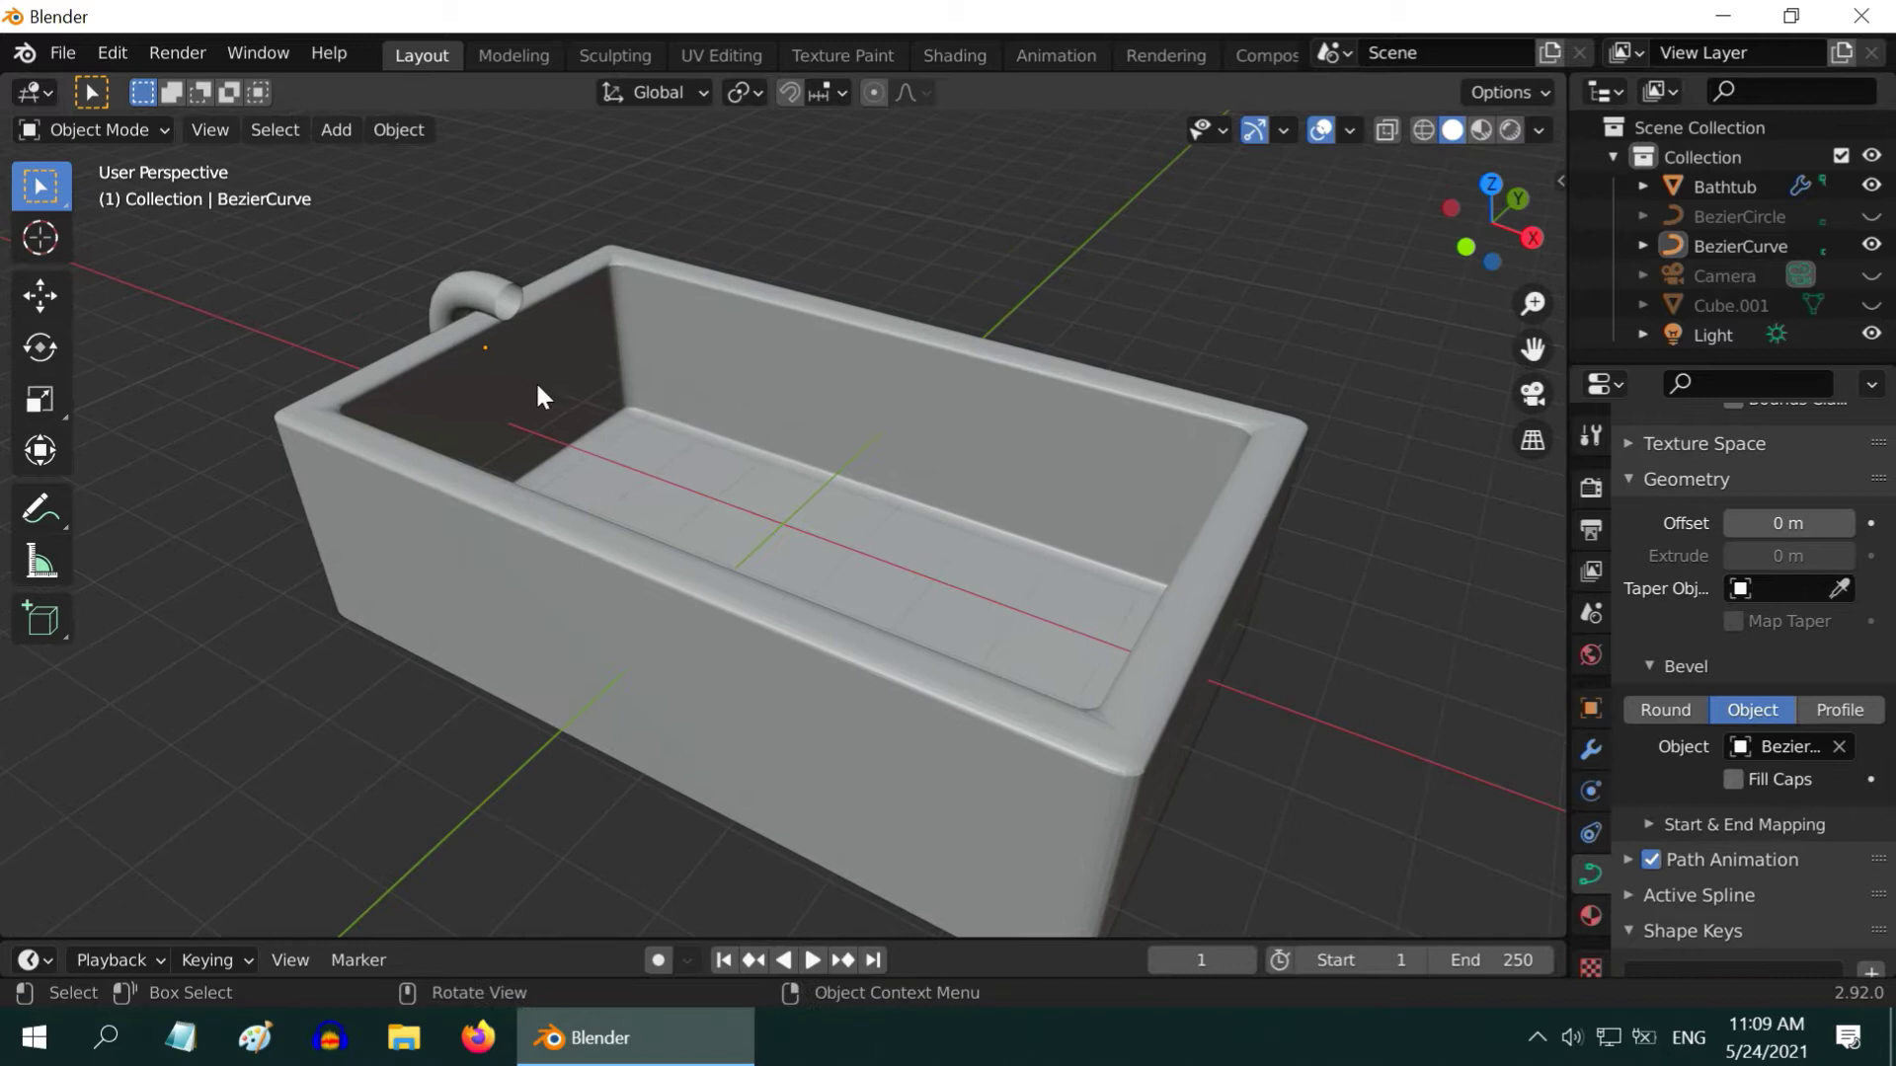
{"action": "mouse_move", "coordinate": [837, 624]}
{"action": "middle_mouse_down"}
{"action": "mouse_move", "coordinate": [863, 645]}
{"action": "mouse_move", "coordinate": [851, 636]}
{"action": "middle_mouse_up"}
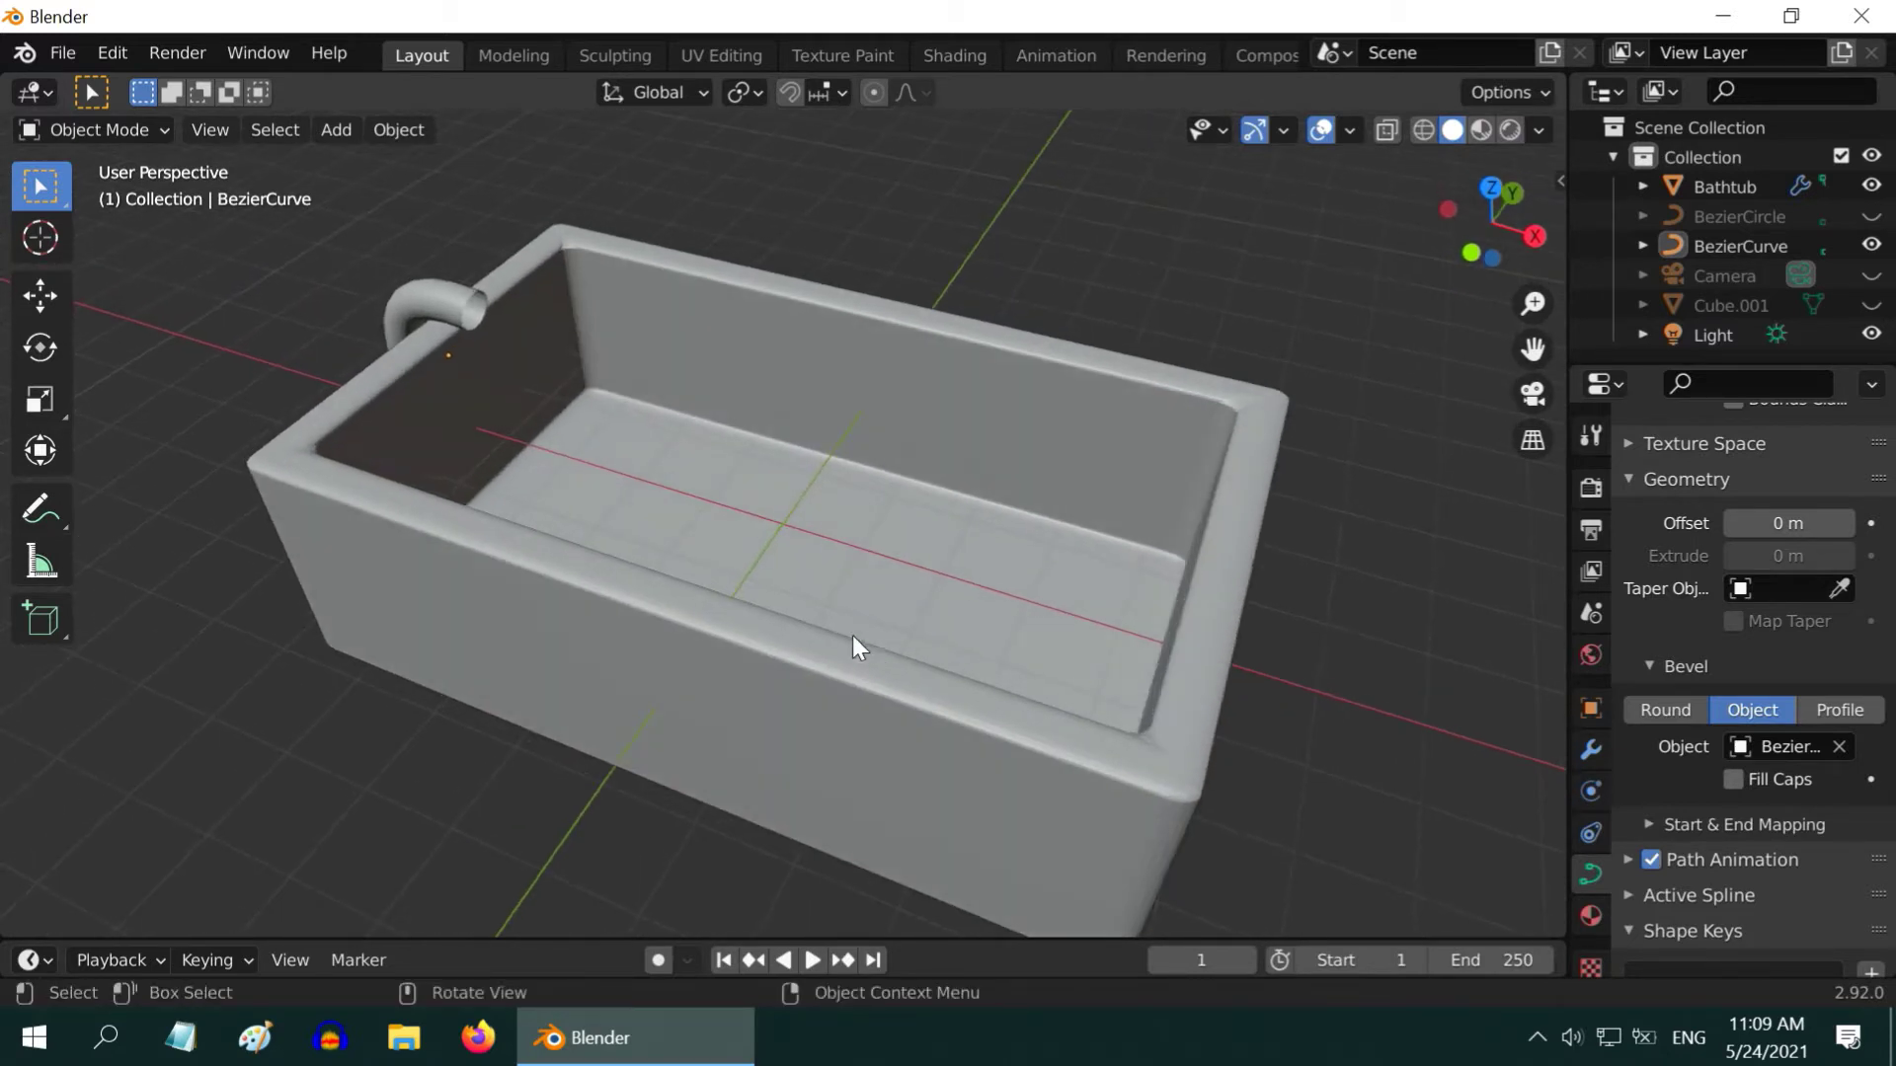
{"action": "left_click", "coordinate": [336, 129]}
{"action": "mouse_move", "coordinate": [366, 163]}
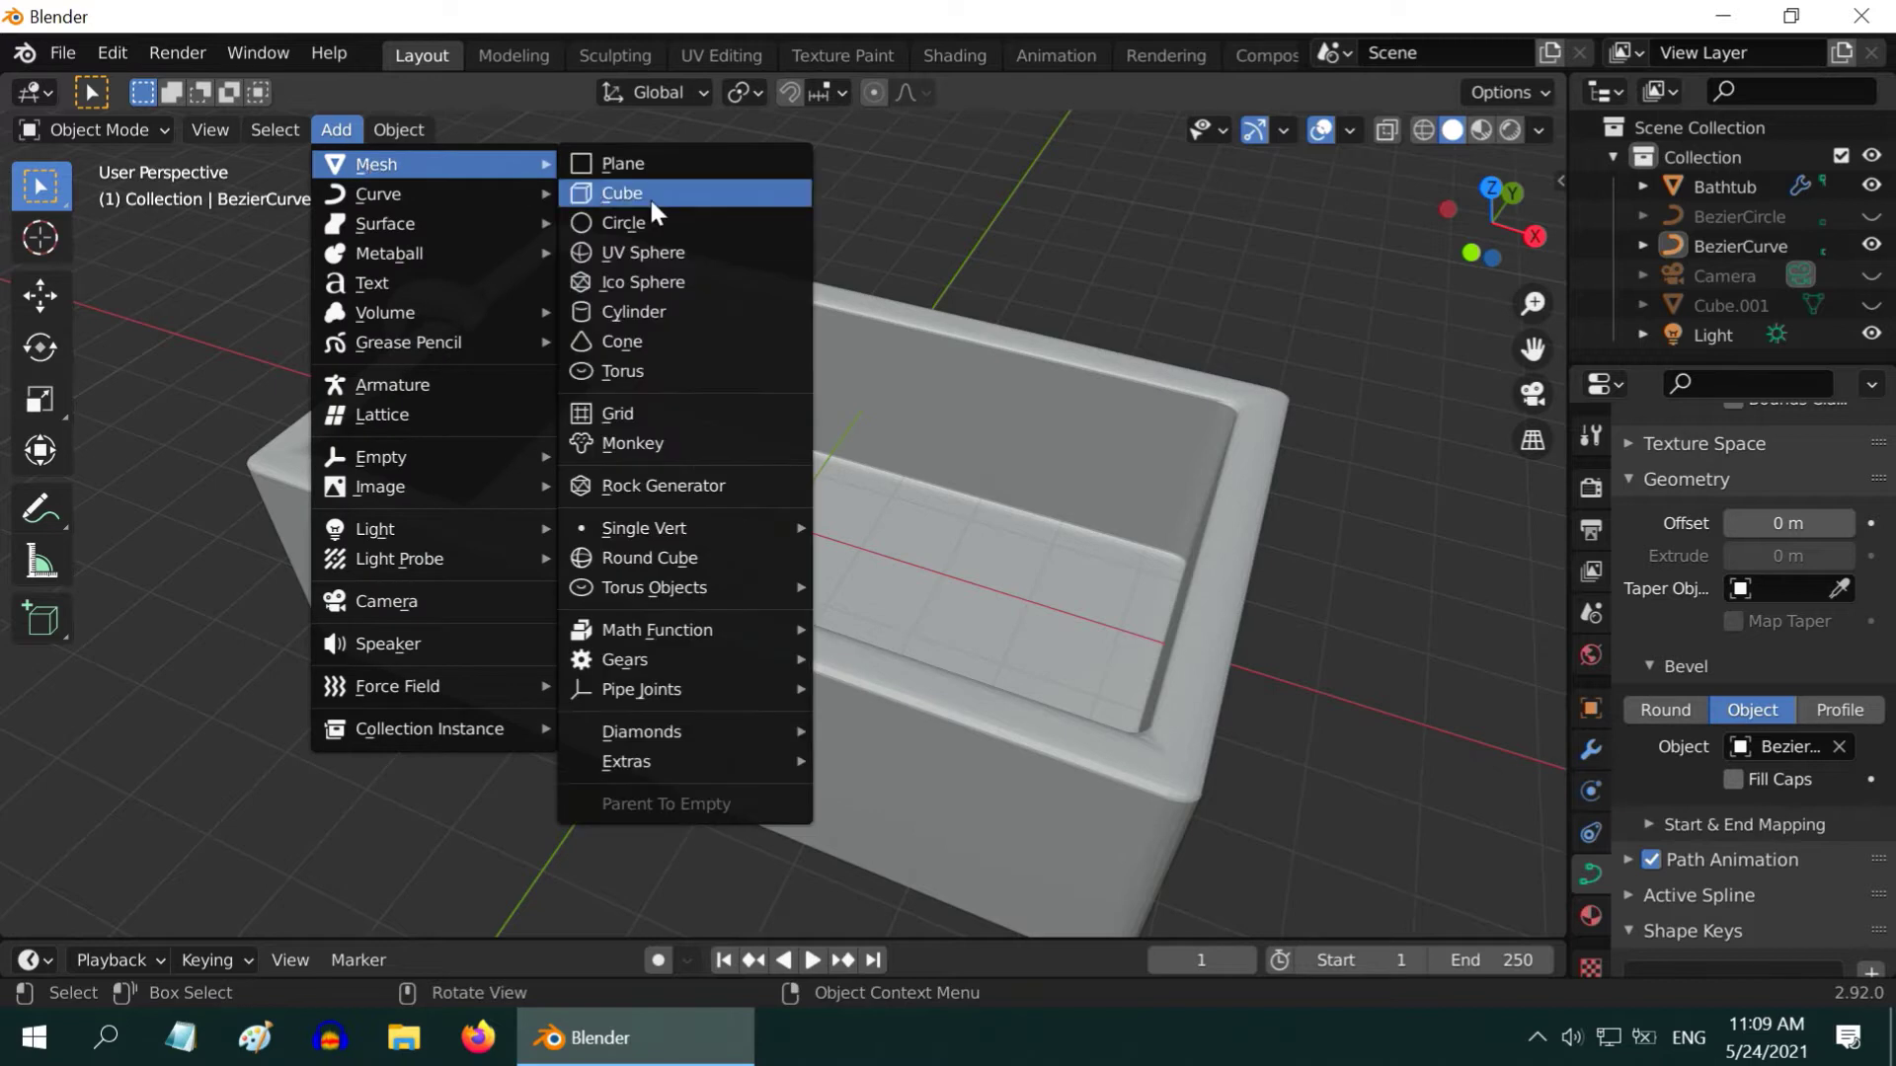
{"action": "left_click", "coordinate": [709, 253]}
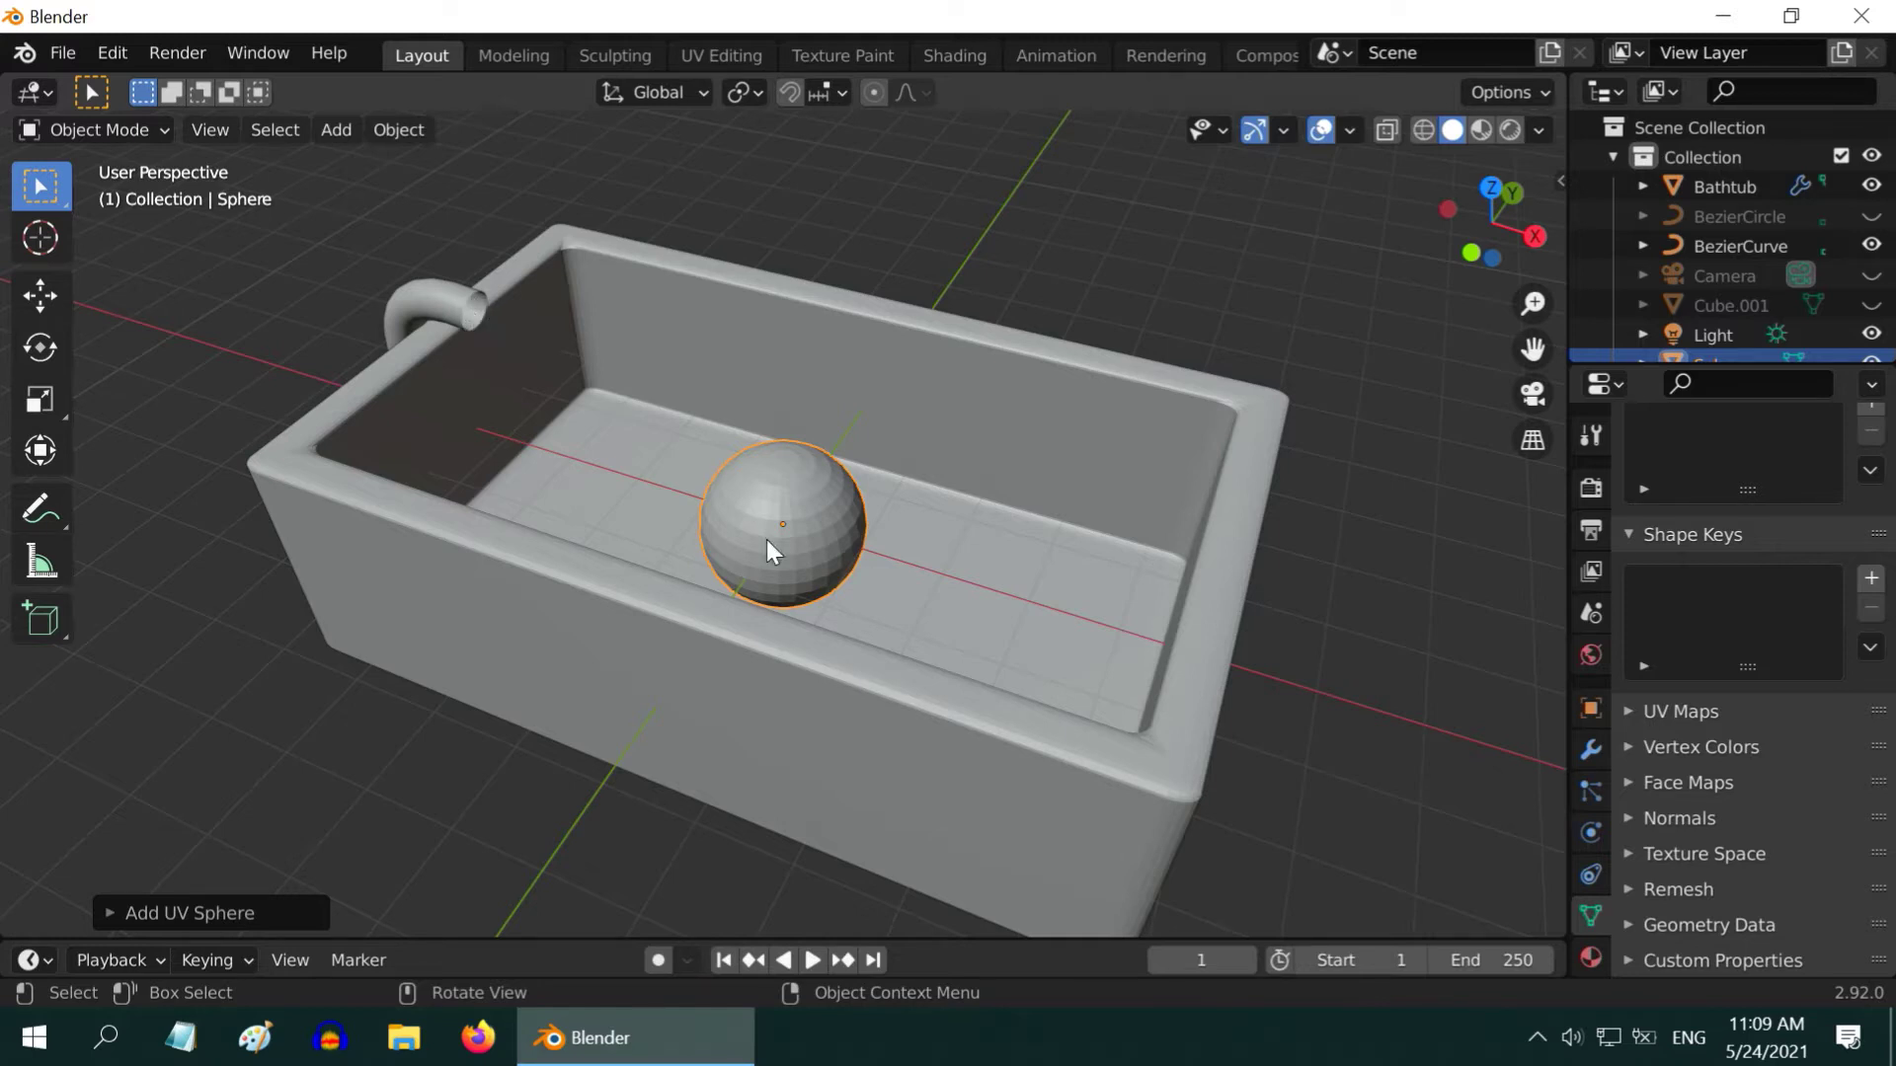
{"action": "type", "text": "s0.2"}
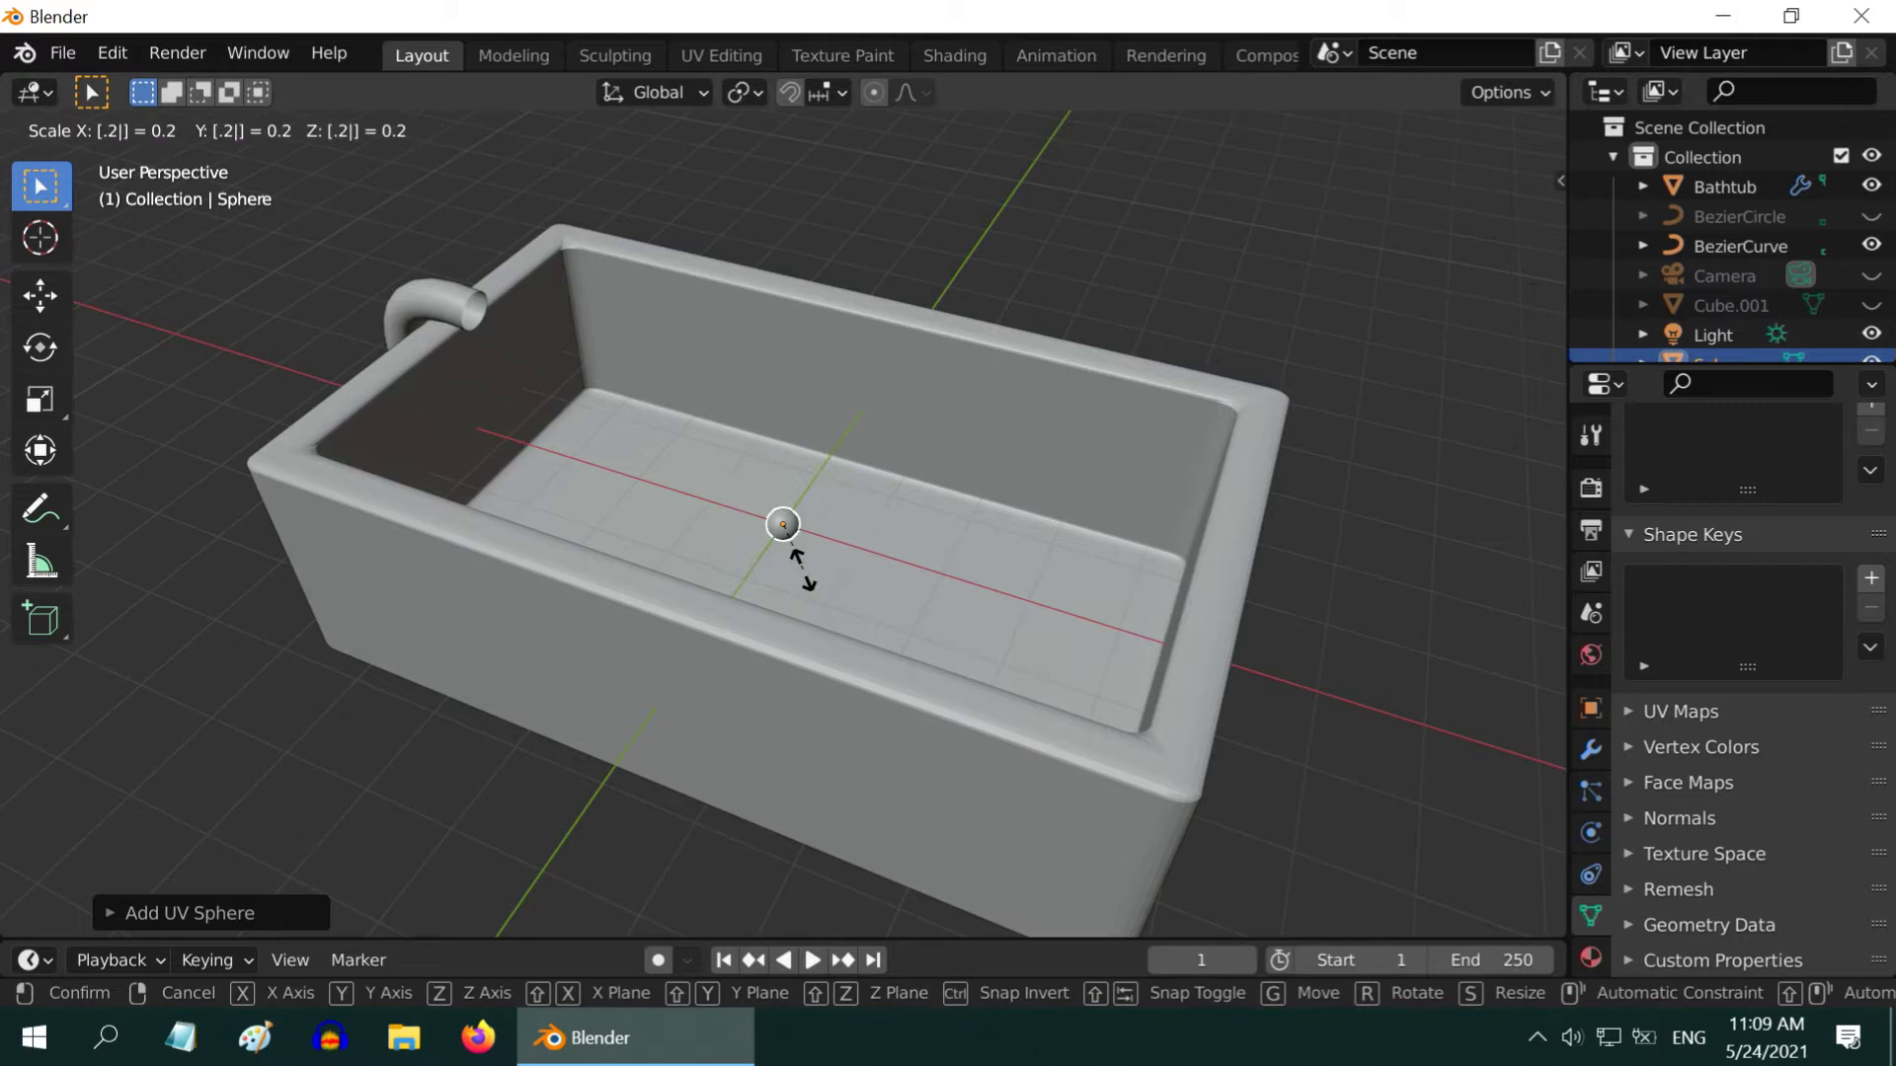
{"action": "key", "text": "Return"}
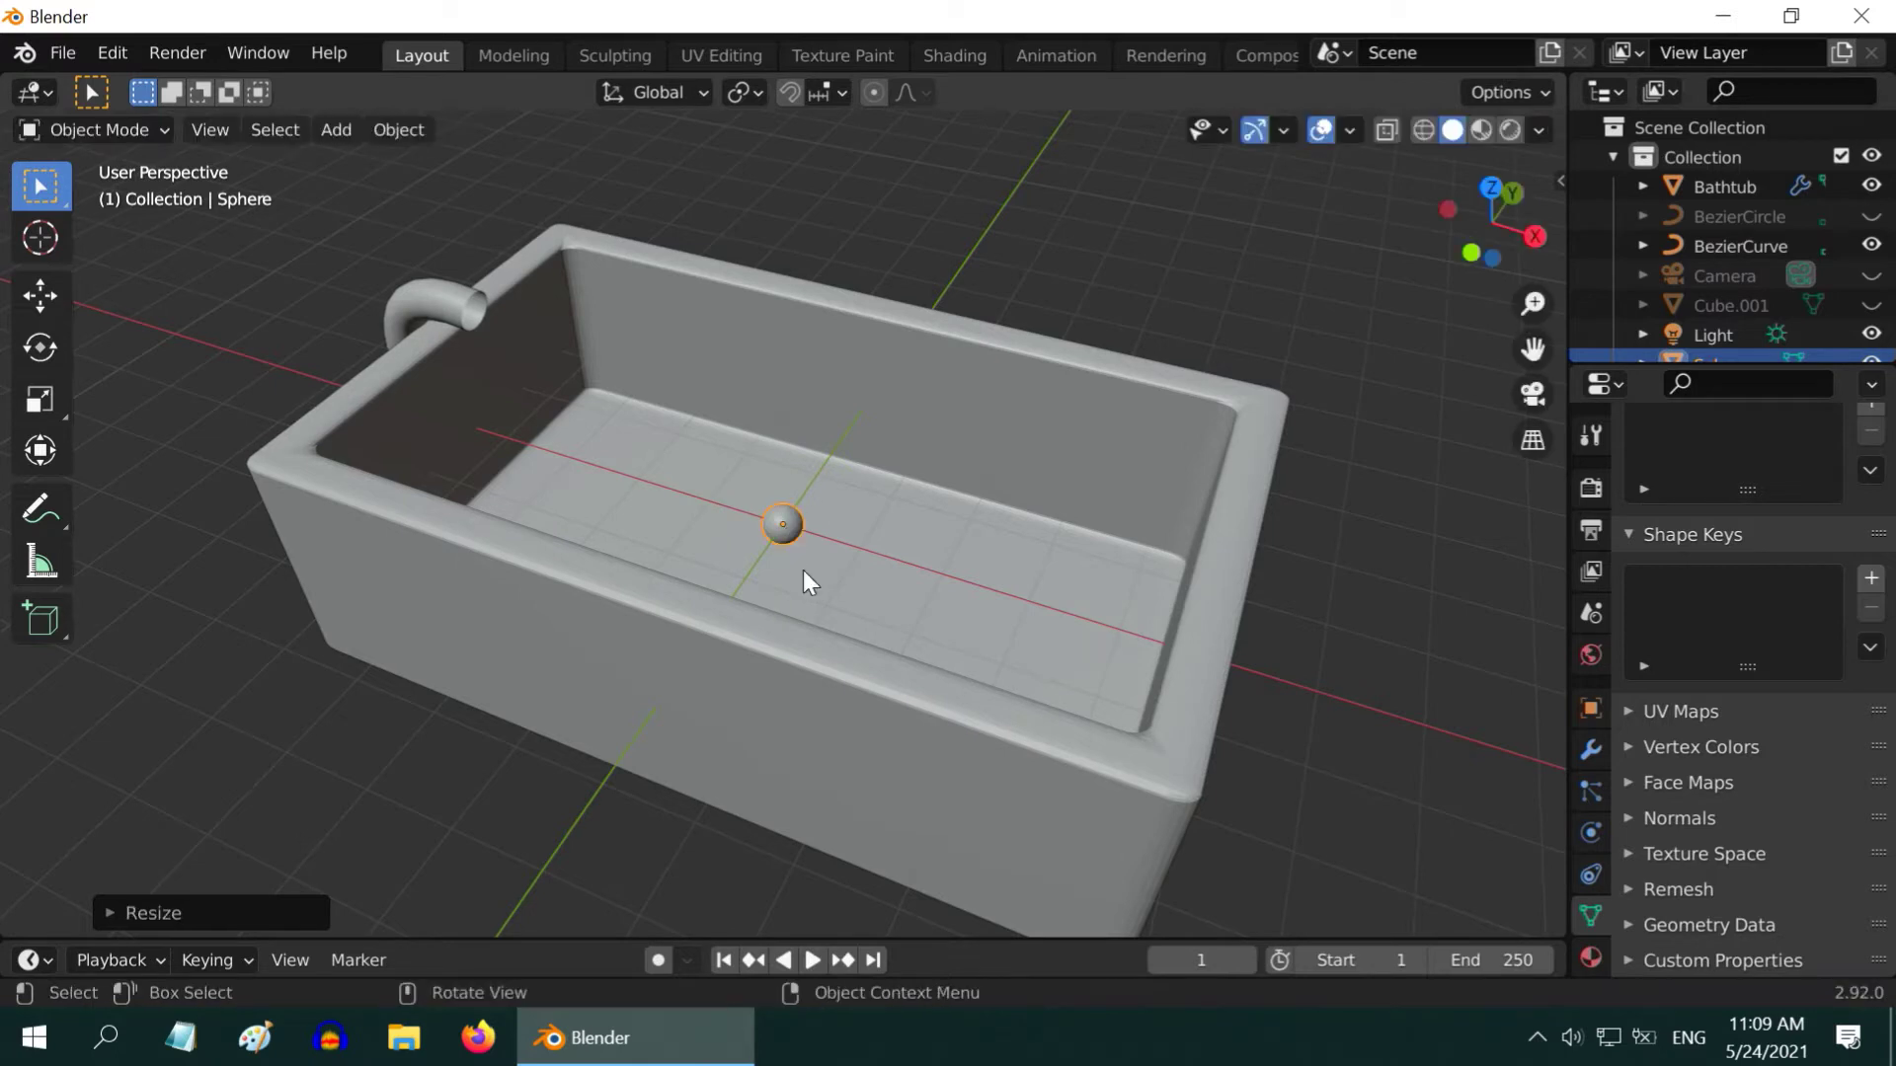
Move the small sphere to the curved pipe's outlet above the tub's rim
{"action": "left_click", "coordinate": [39, 294]}
{"action": "left_click_drag", "start_coordinate": [840, 543], "coordinate": [427, 258]}
{"action": "key", "text": "KP_Decimal"}
{"action": "scroll", "coordinate": [510, 442], "scroll_direction": "down", "scroll_amount": 5}
{"action": "middle_click_drag", "start_coordinate": [509, 442], "coordinate": [401, 403]}
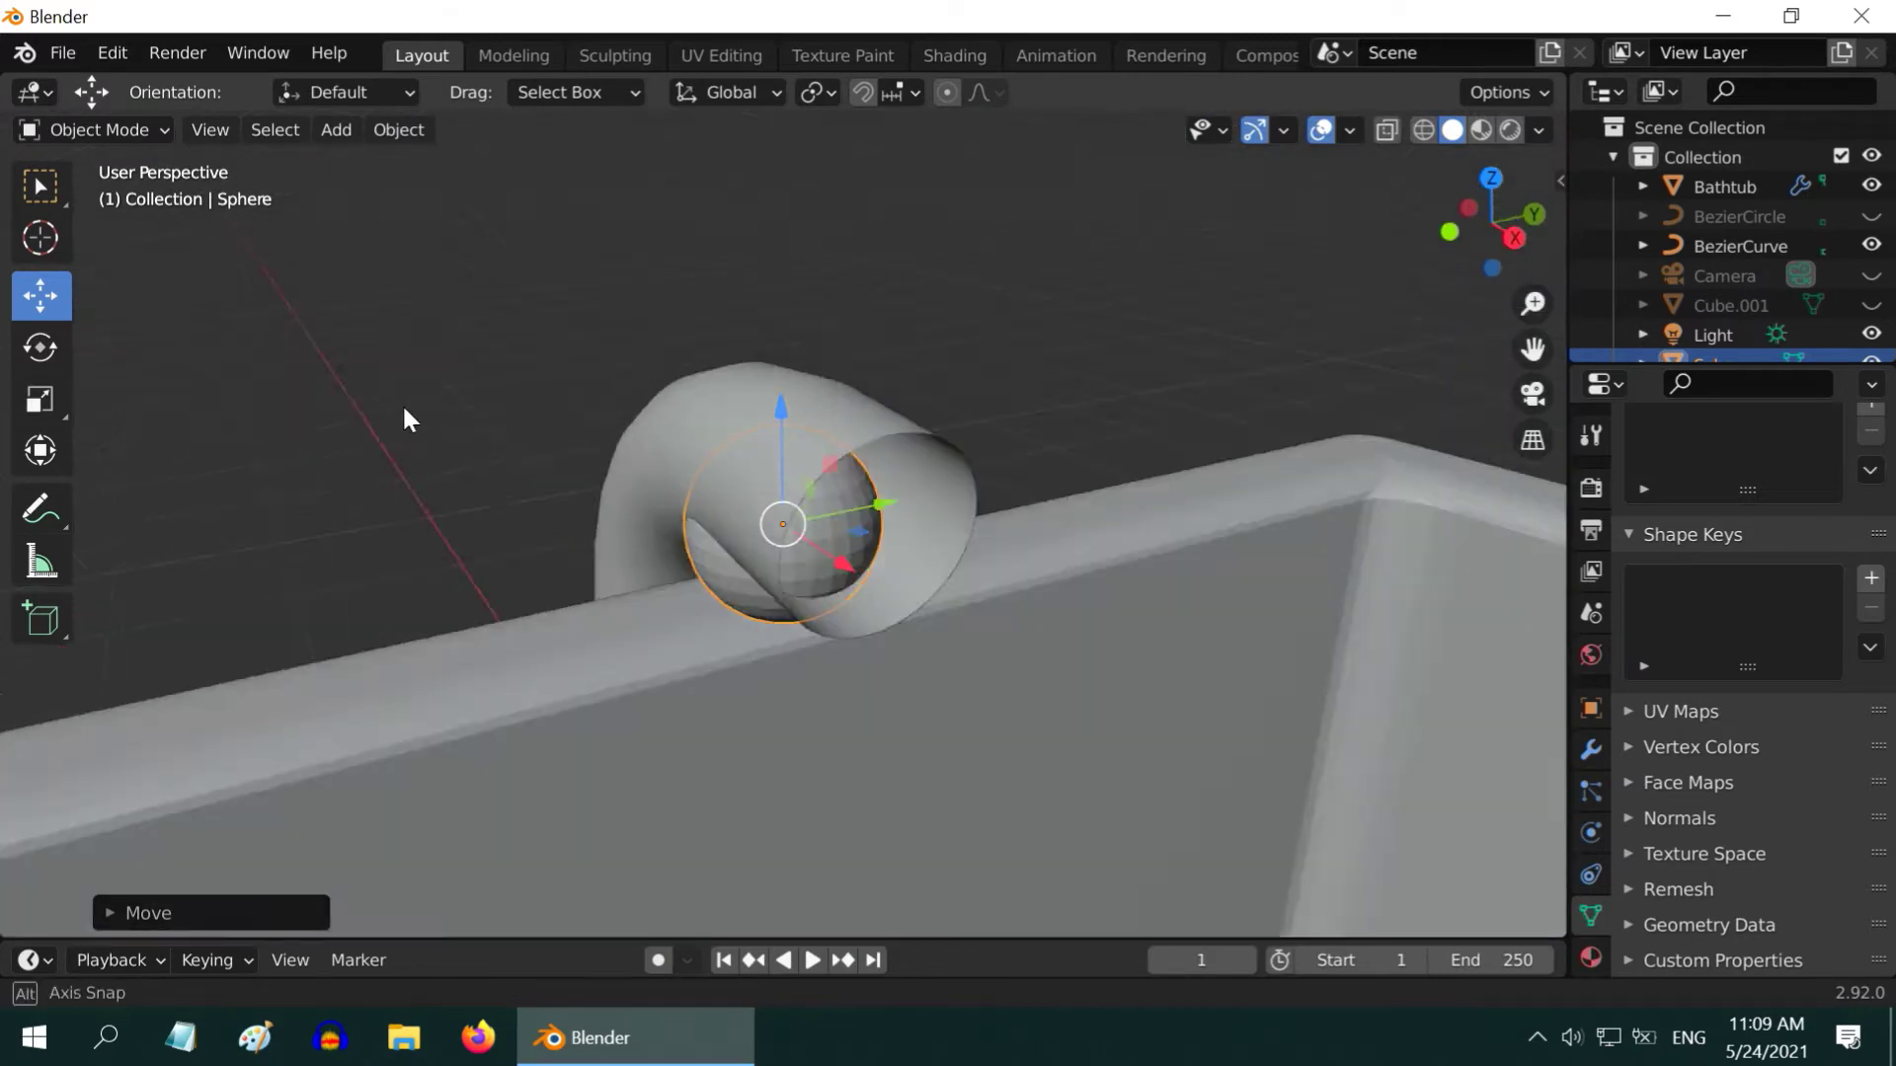
{"action": "left_click_drag", "start_coordinate": [877, 569], "coordinate": [976, 535]}
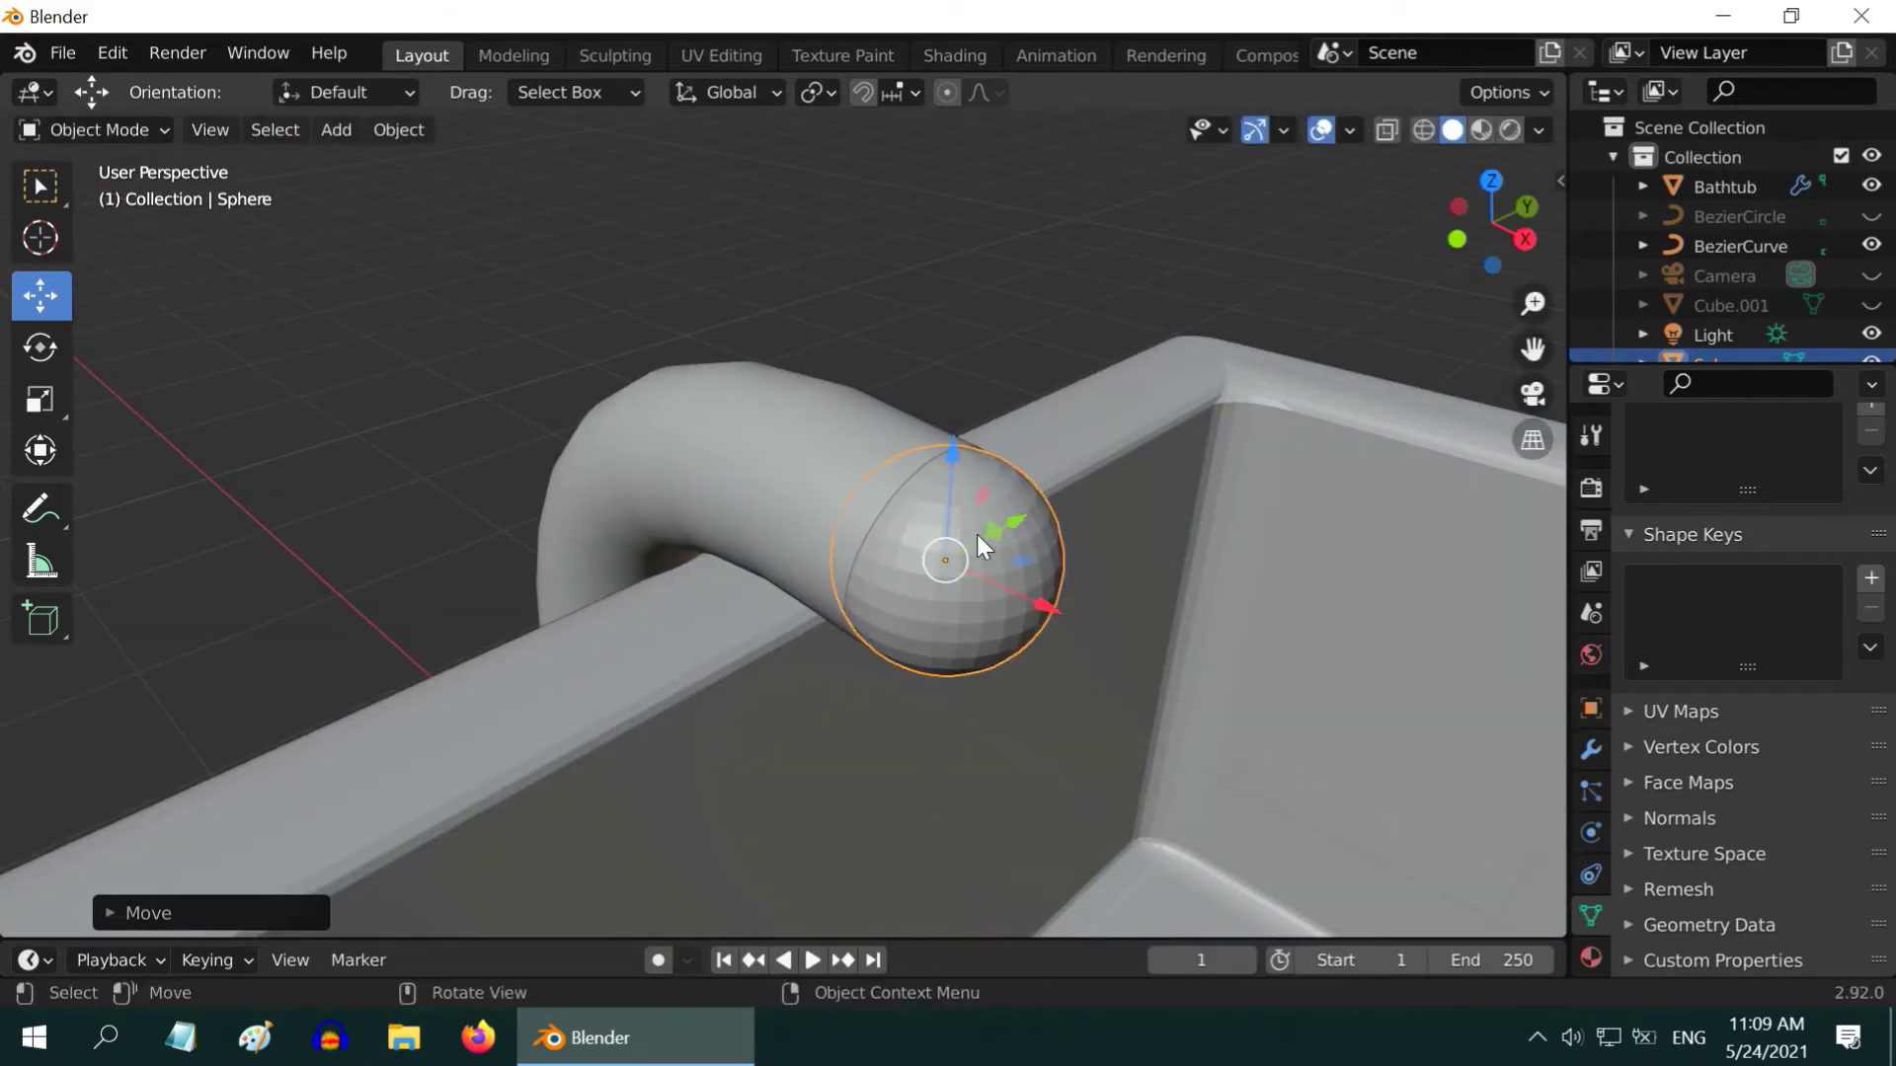
{"action": "middle_click_drag", "start_coordinate": [975, 535], "coordinate": [1017, 543]}
Set the sphere's Z scale to 0.23 in its object transform
{"action": "left_click", "coordinate": [1585, 707]}
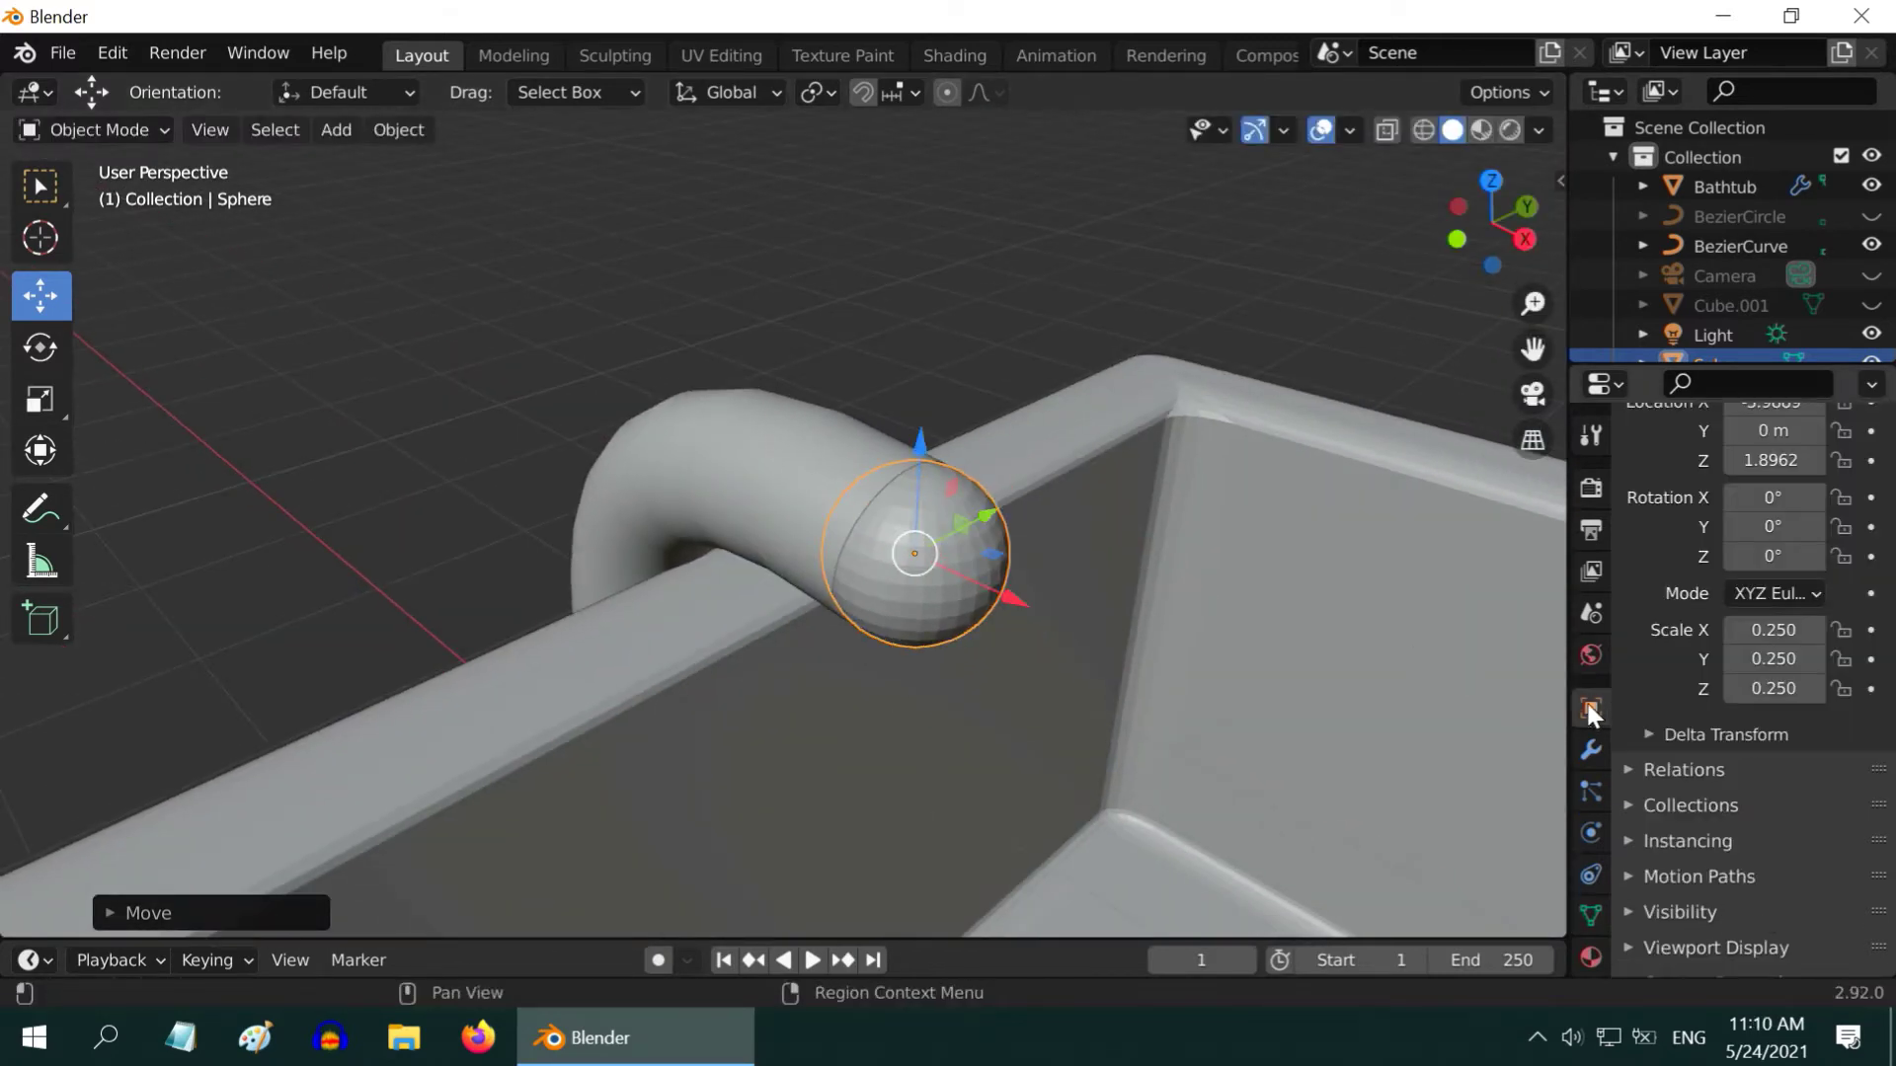
{"action": "left_click", "coordinate": [1782, 690]}
{"action": "type", "text": "0.23"}
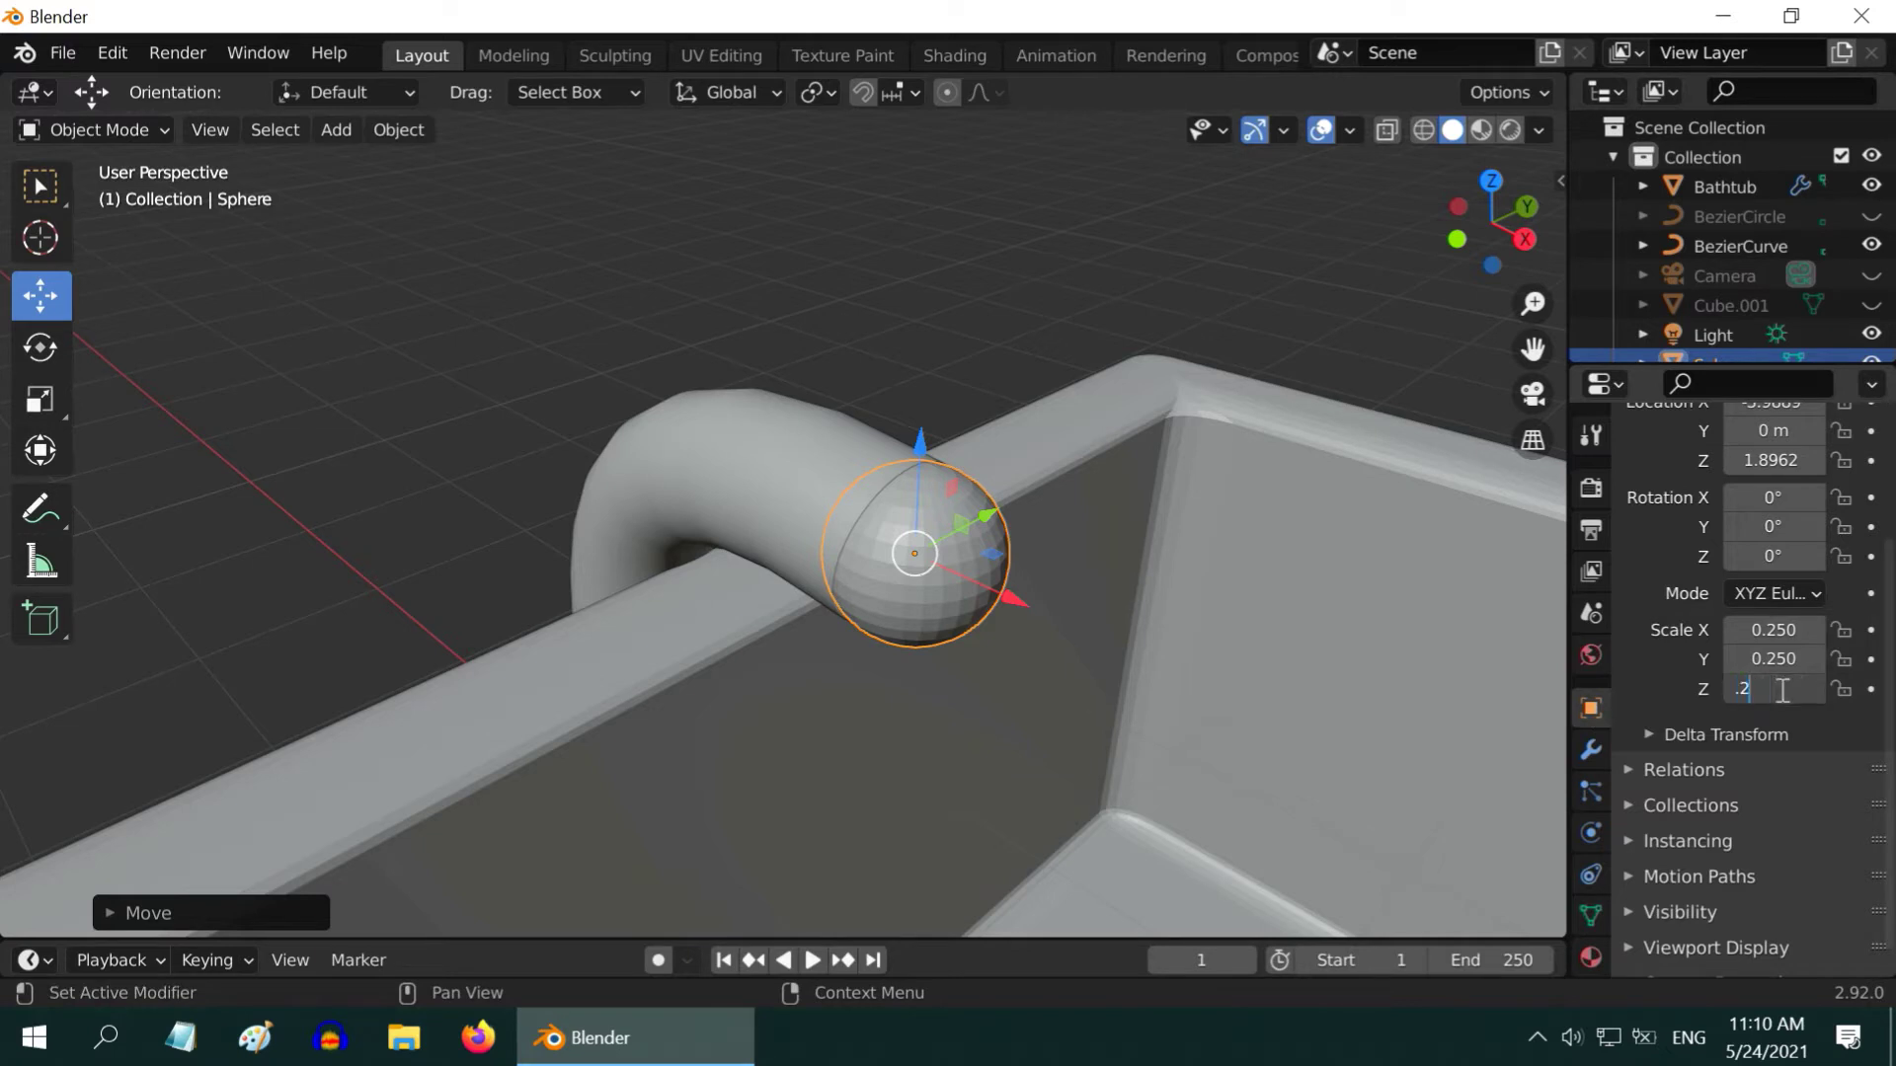
{"action": "key", "text": "Return"}
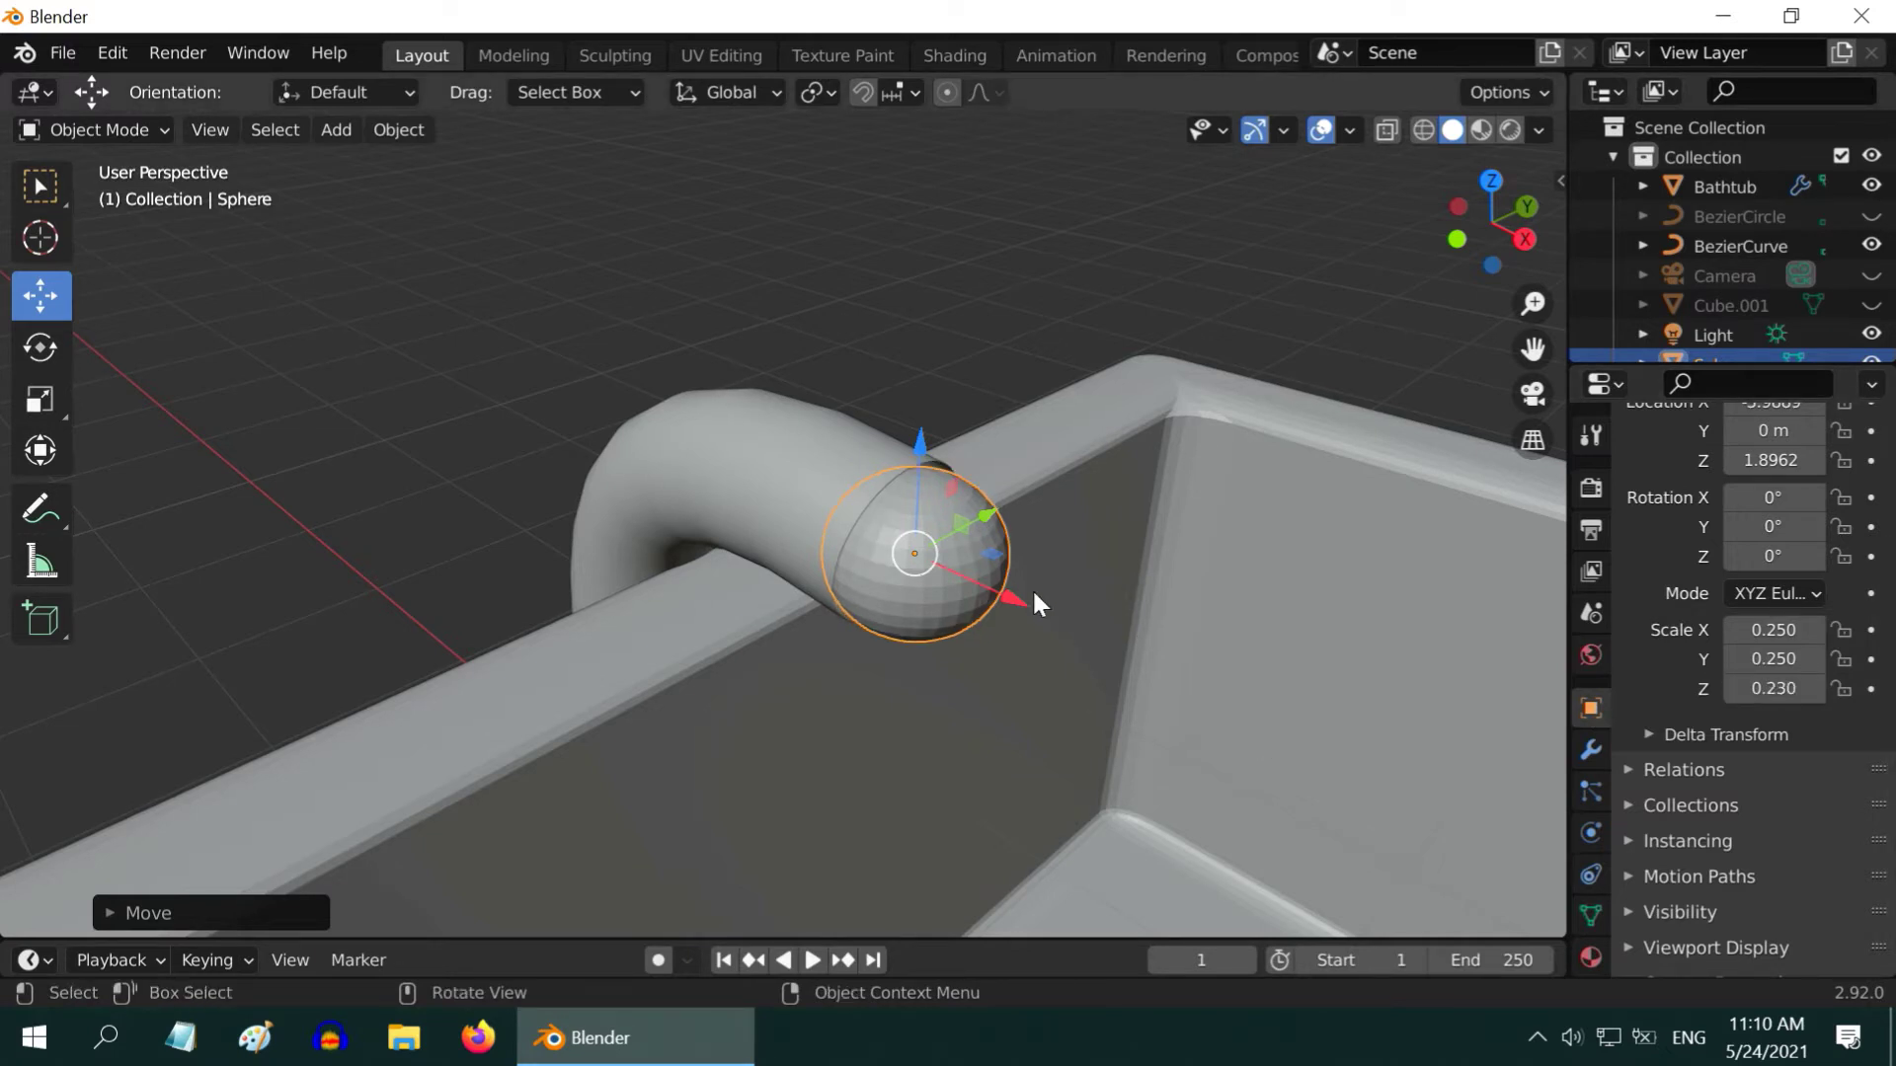
Fit the sphere inside the pipe's mouth by sliding it back along X, with a Z scale of 0.22
{"action": "middle_click_drag", "start_coordinate": [1033, 600], "coordinate": [956, 572]}
{"action": "left_click_drag", "start_coordinate": [955, 573], "coordinate": [973, 593]}
{"action": "middle_click_drag", "start_coordinate": [998, 679], "coordinate": [1169, 743]}
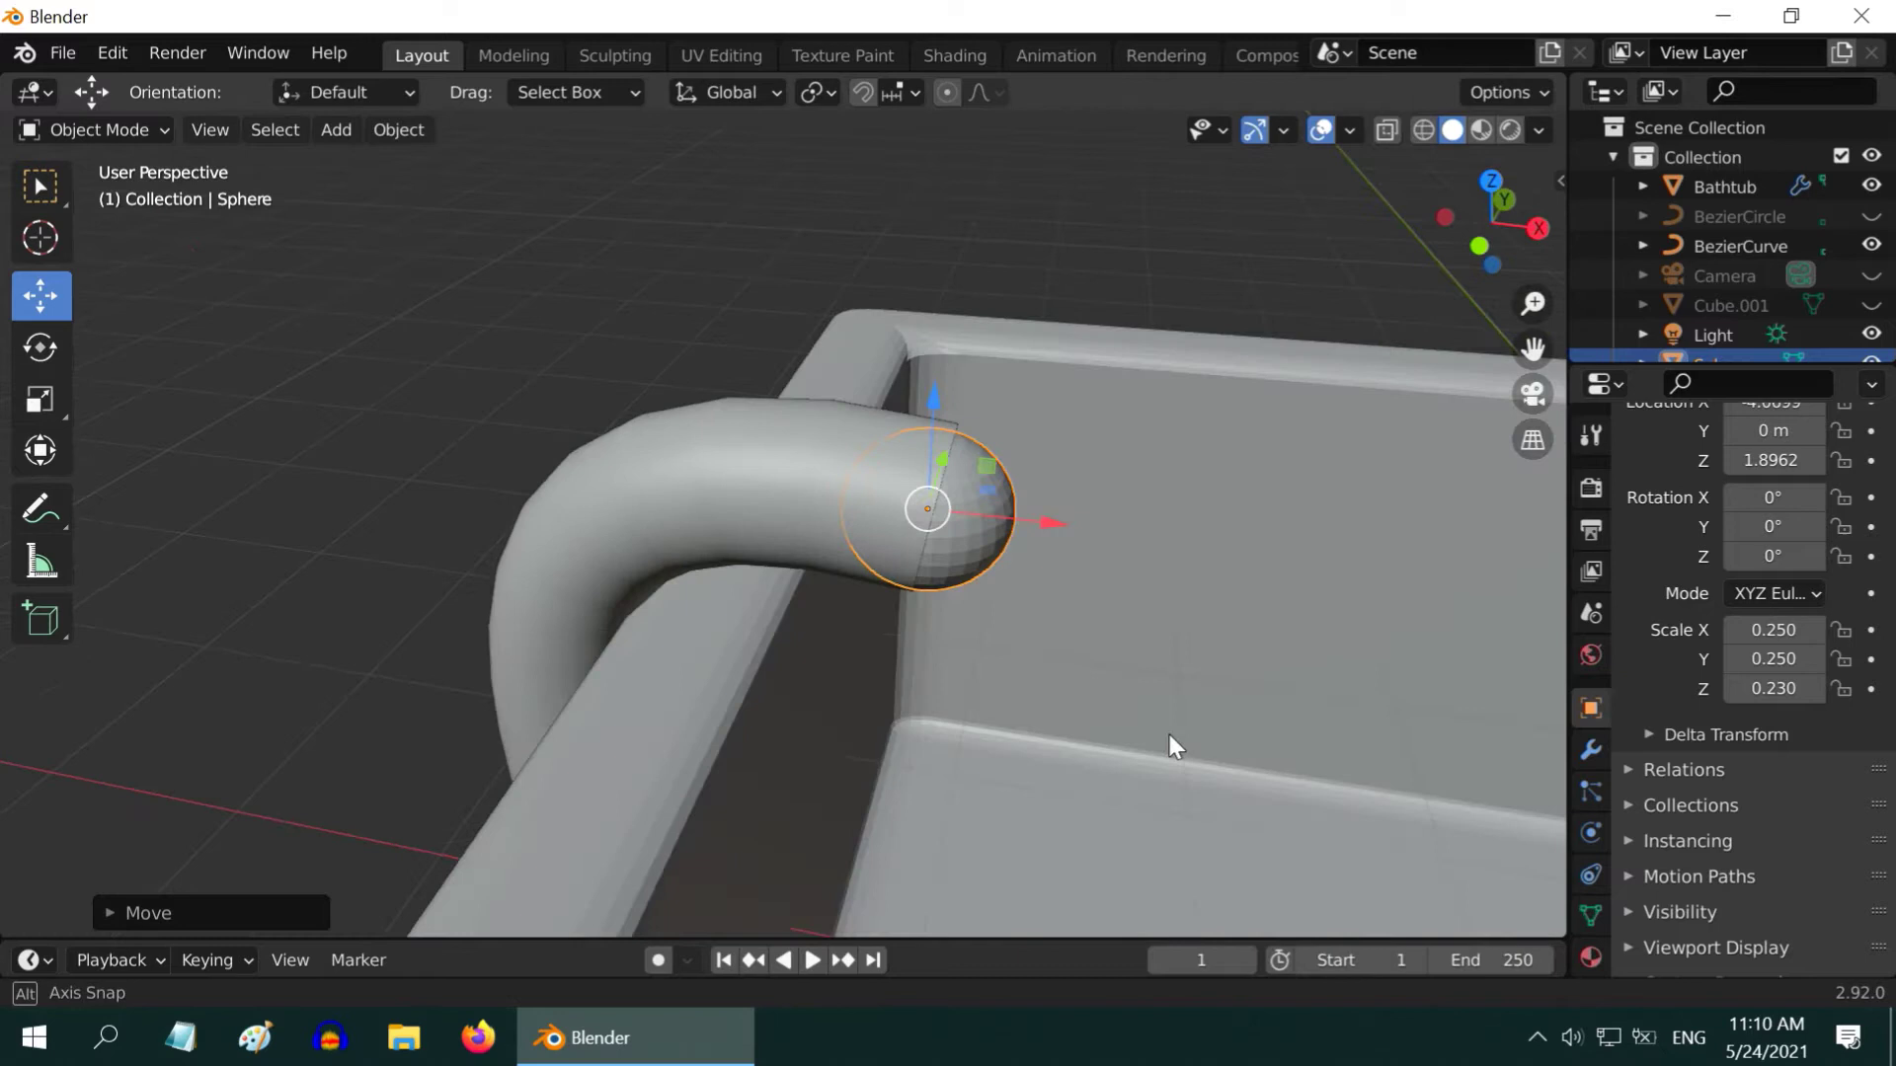
{"action": "mouse_move", "coordinate": [933, 399]}
{"action": "left_mouse_down"}
{"action": "mouse_move", "coordinate": [1027, 516]}
{"action": "mouse_move", "coordinate": [910, 407]}
{"action": "left_mouse_up"}
{"action": "scroll", "coordinate": [859, 686], "scroll_direction": "down", "scroll_amount": 5}
{"action": "key", "text": "w"}
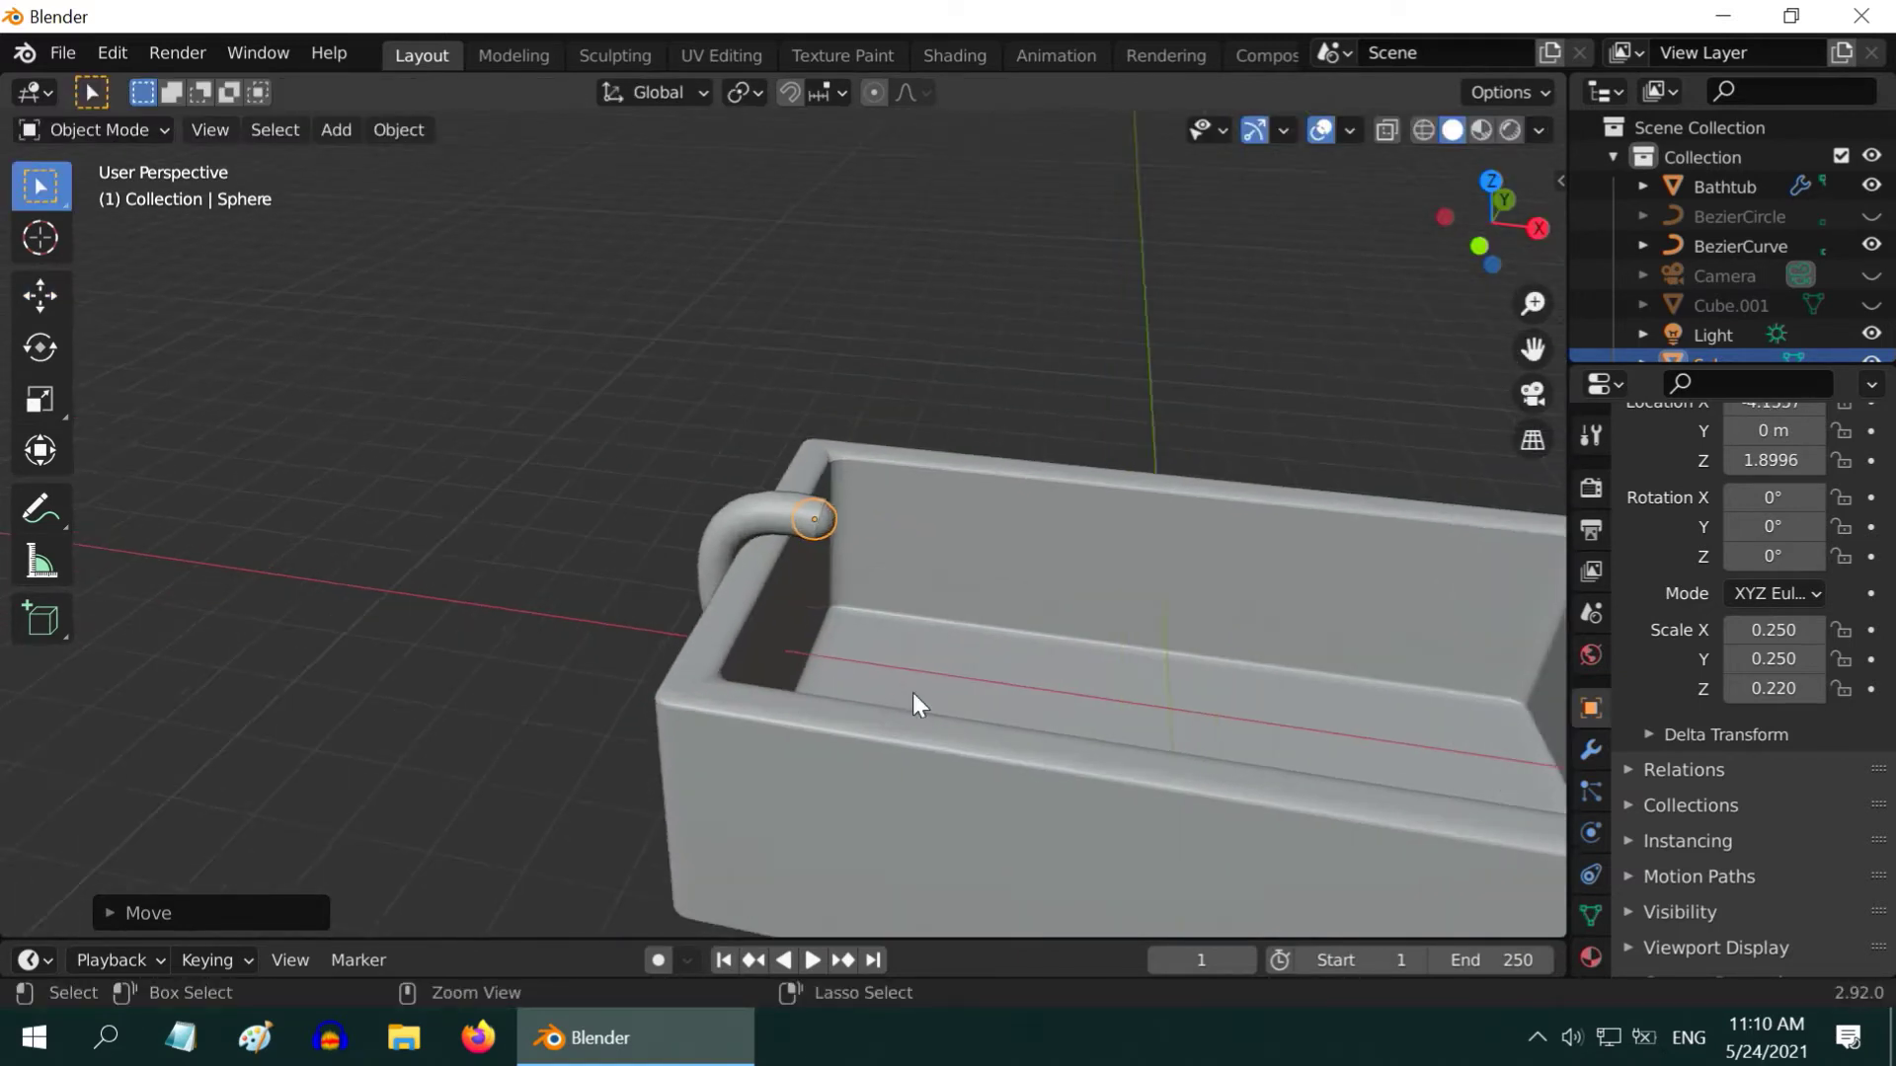
Enable Fluid physics on the sphere and set its fluid type to Flow
{"action": "middle_click_drag", "start_coordinate": [914, 697], "coordinate": [1001, 659]}
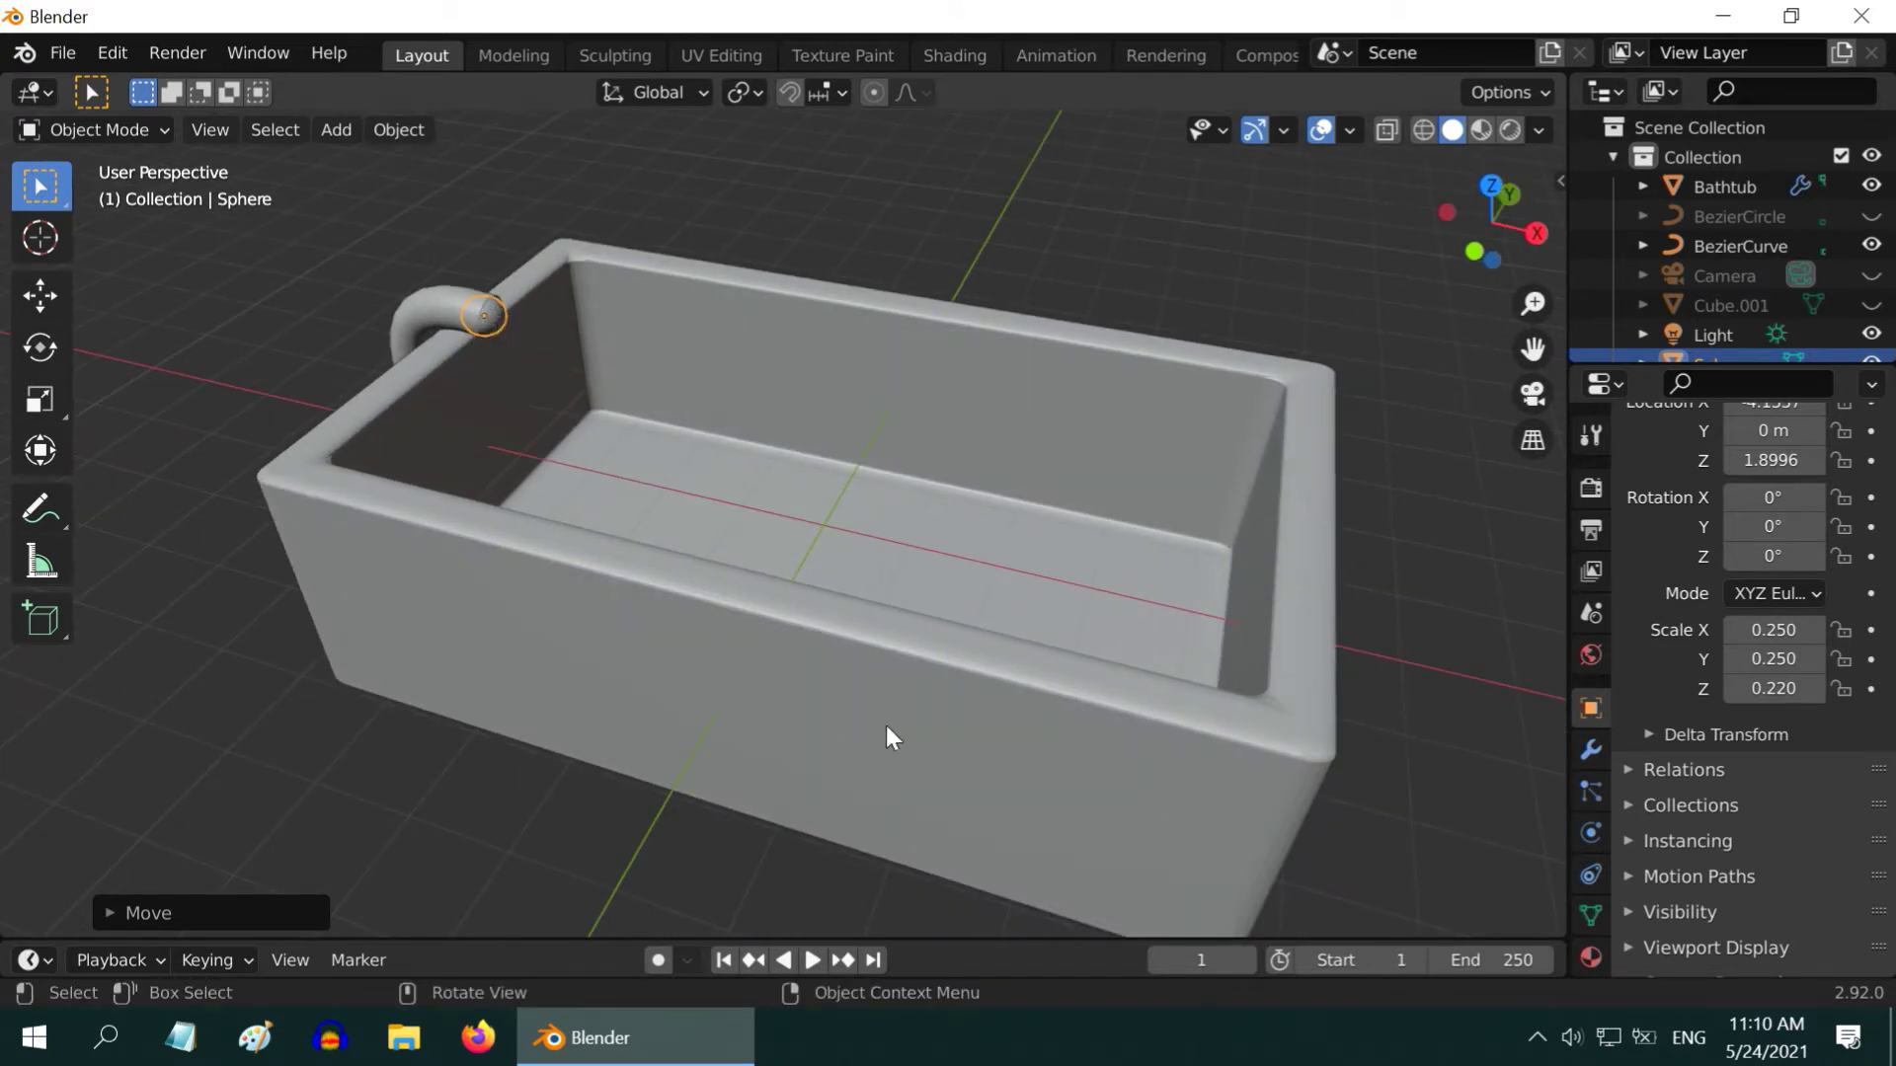
{"action": "left_click", "coordinate": [1591, 833]}
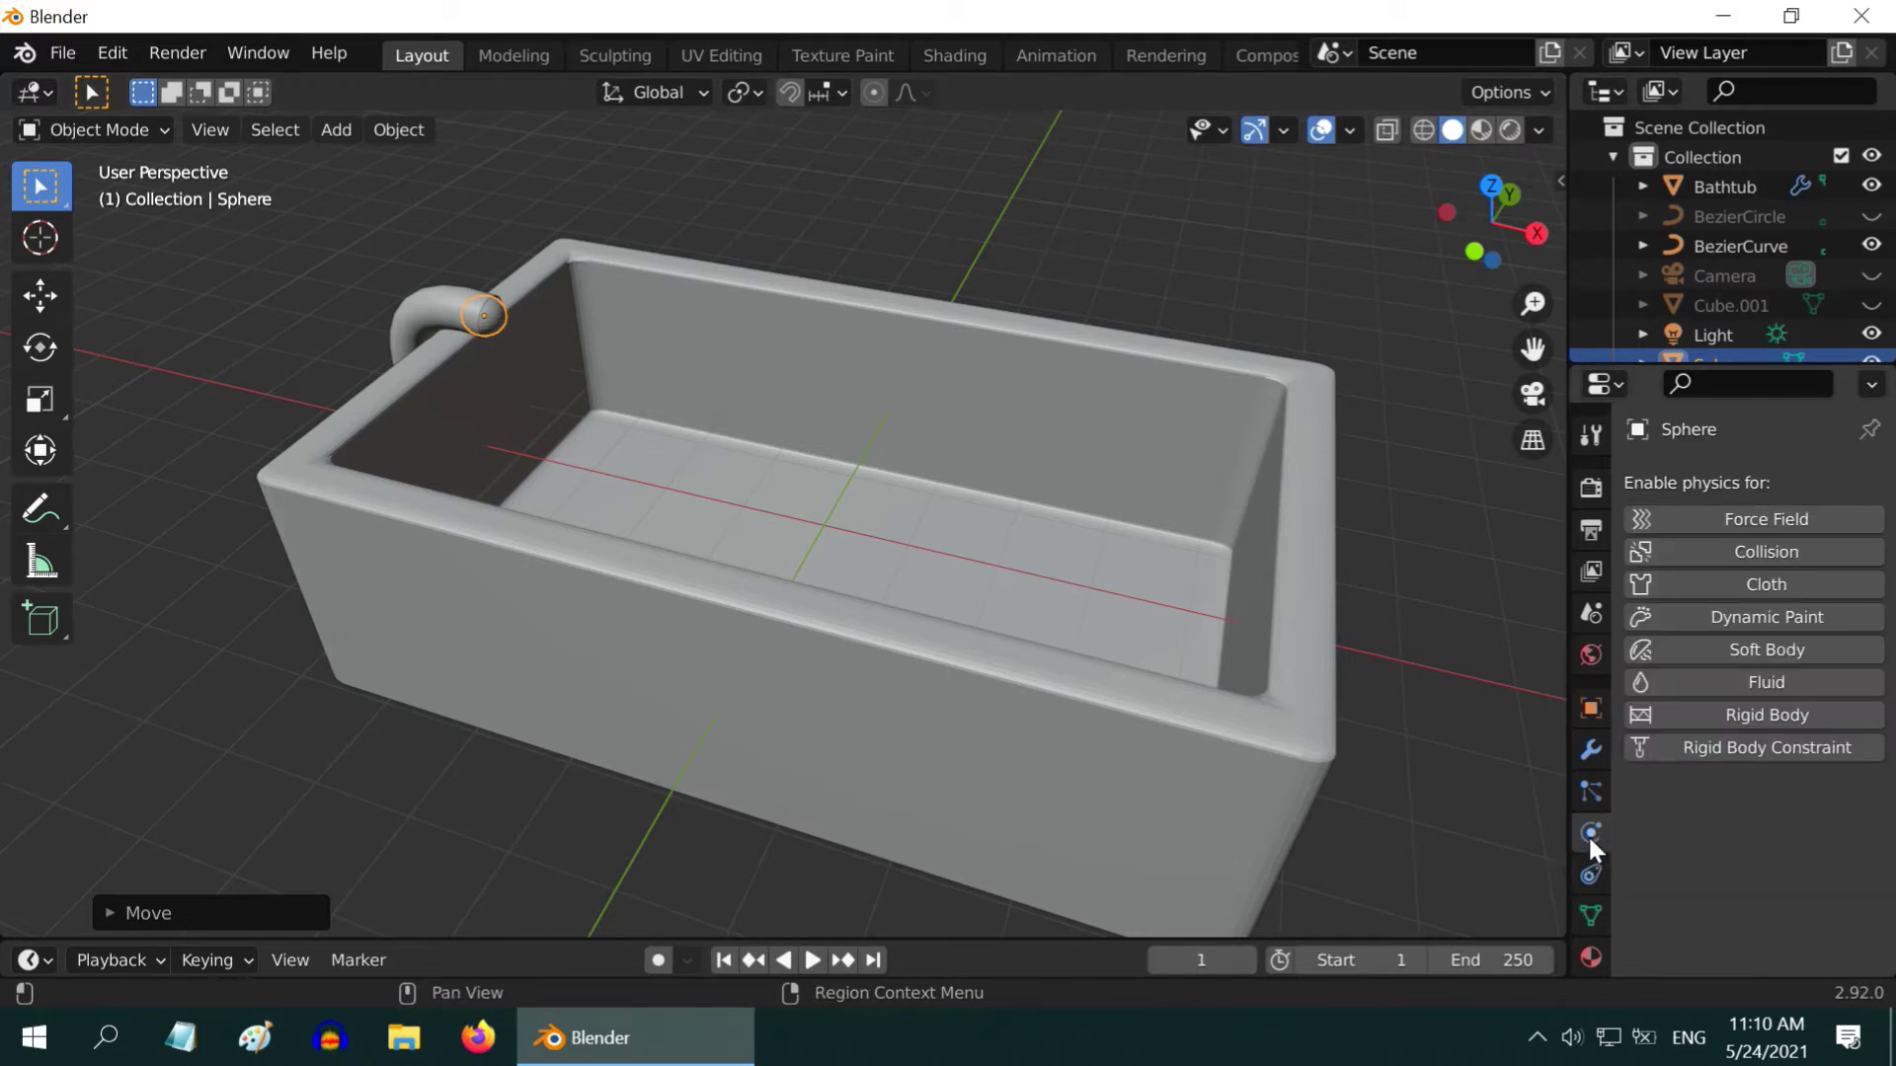
{"action": "left_click", "coordinate": [1782, 683]}
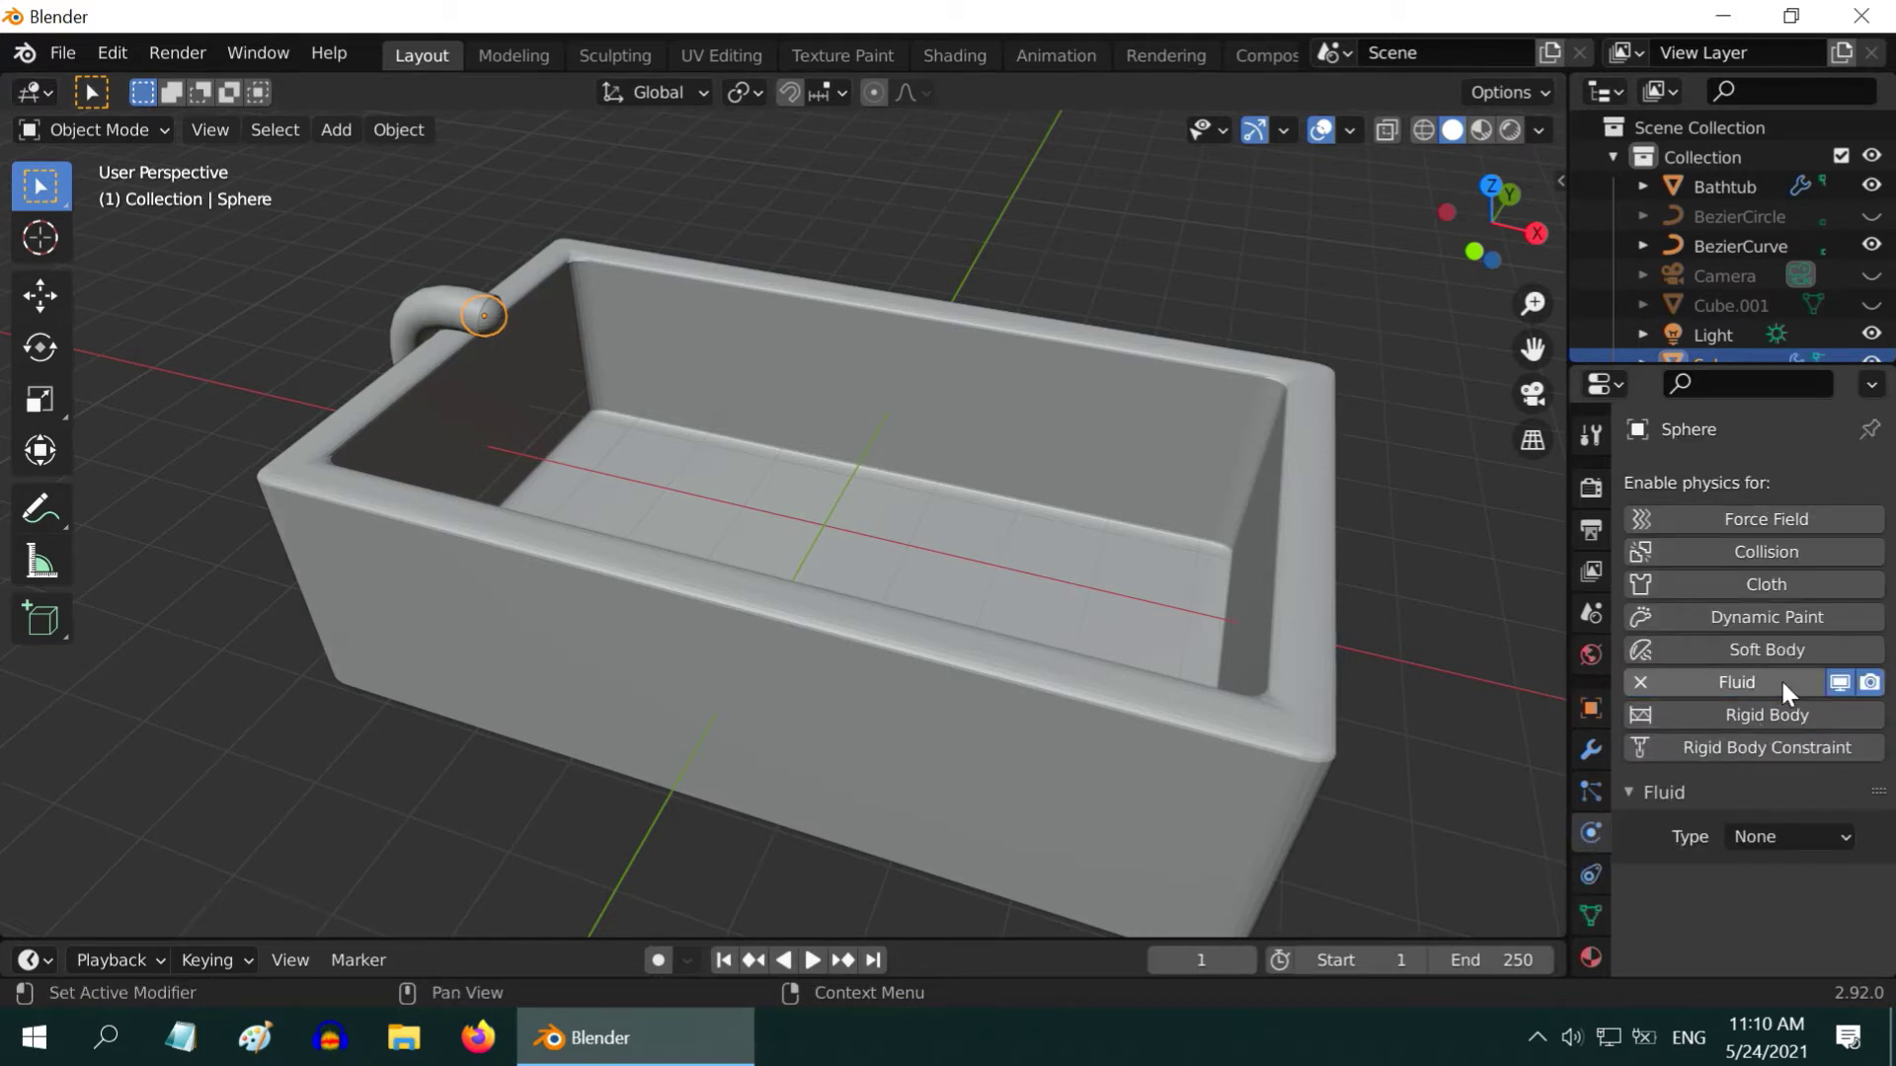
{"action": "left_click", "coordinate": [1815, 836]}
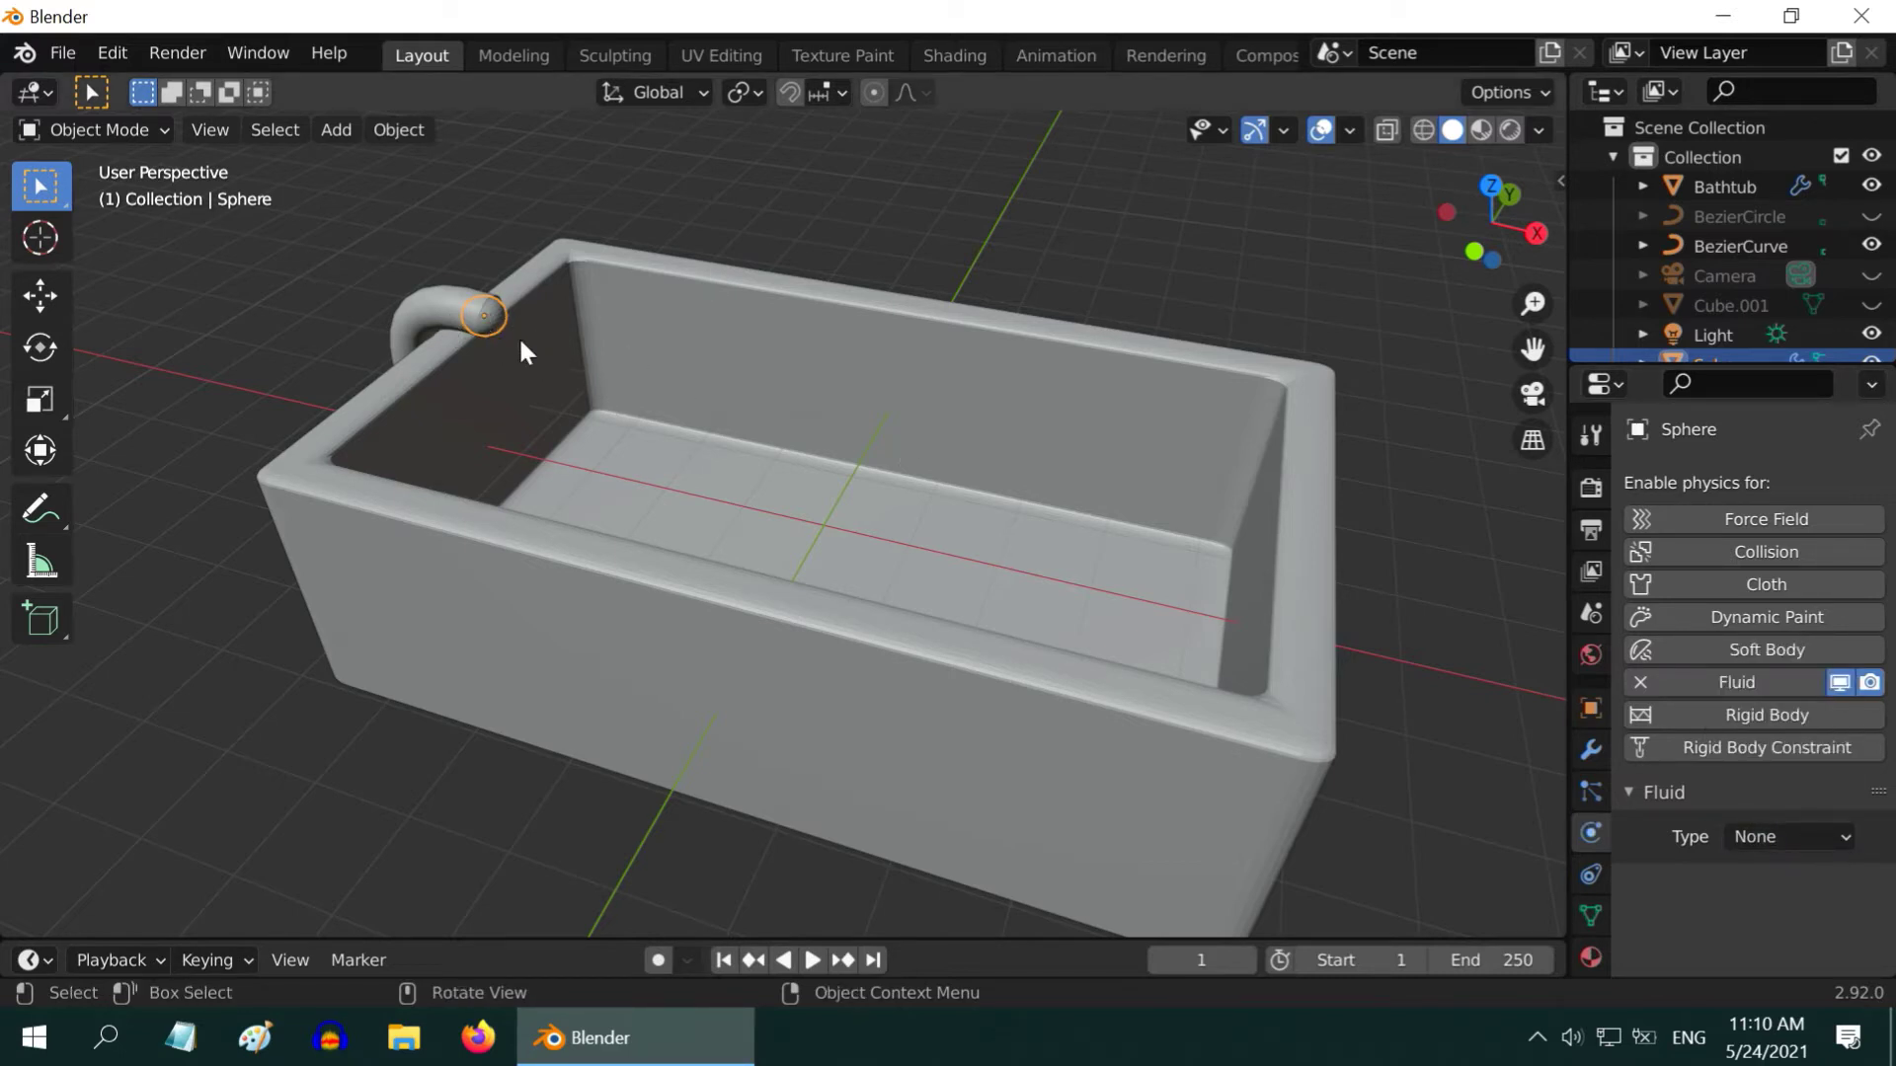
{"action": "left_click", "coordinate": [1814, 834]}
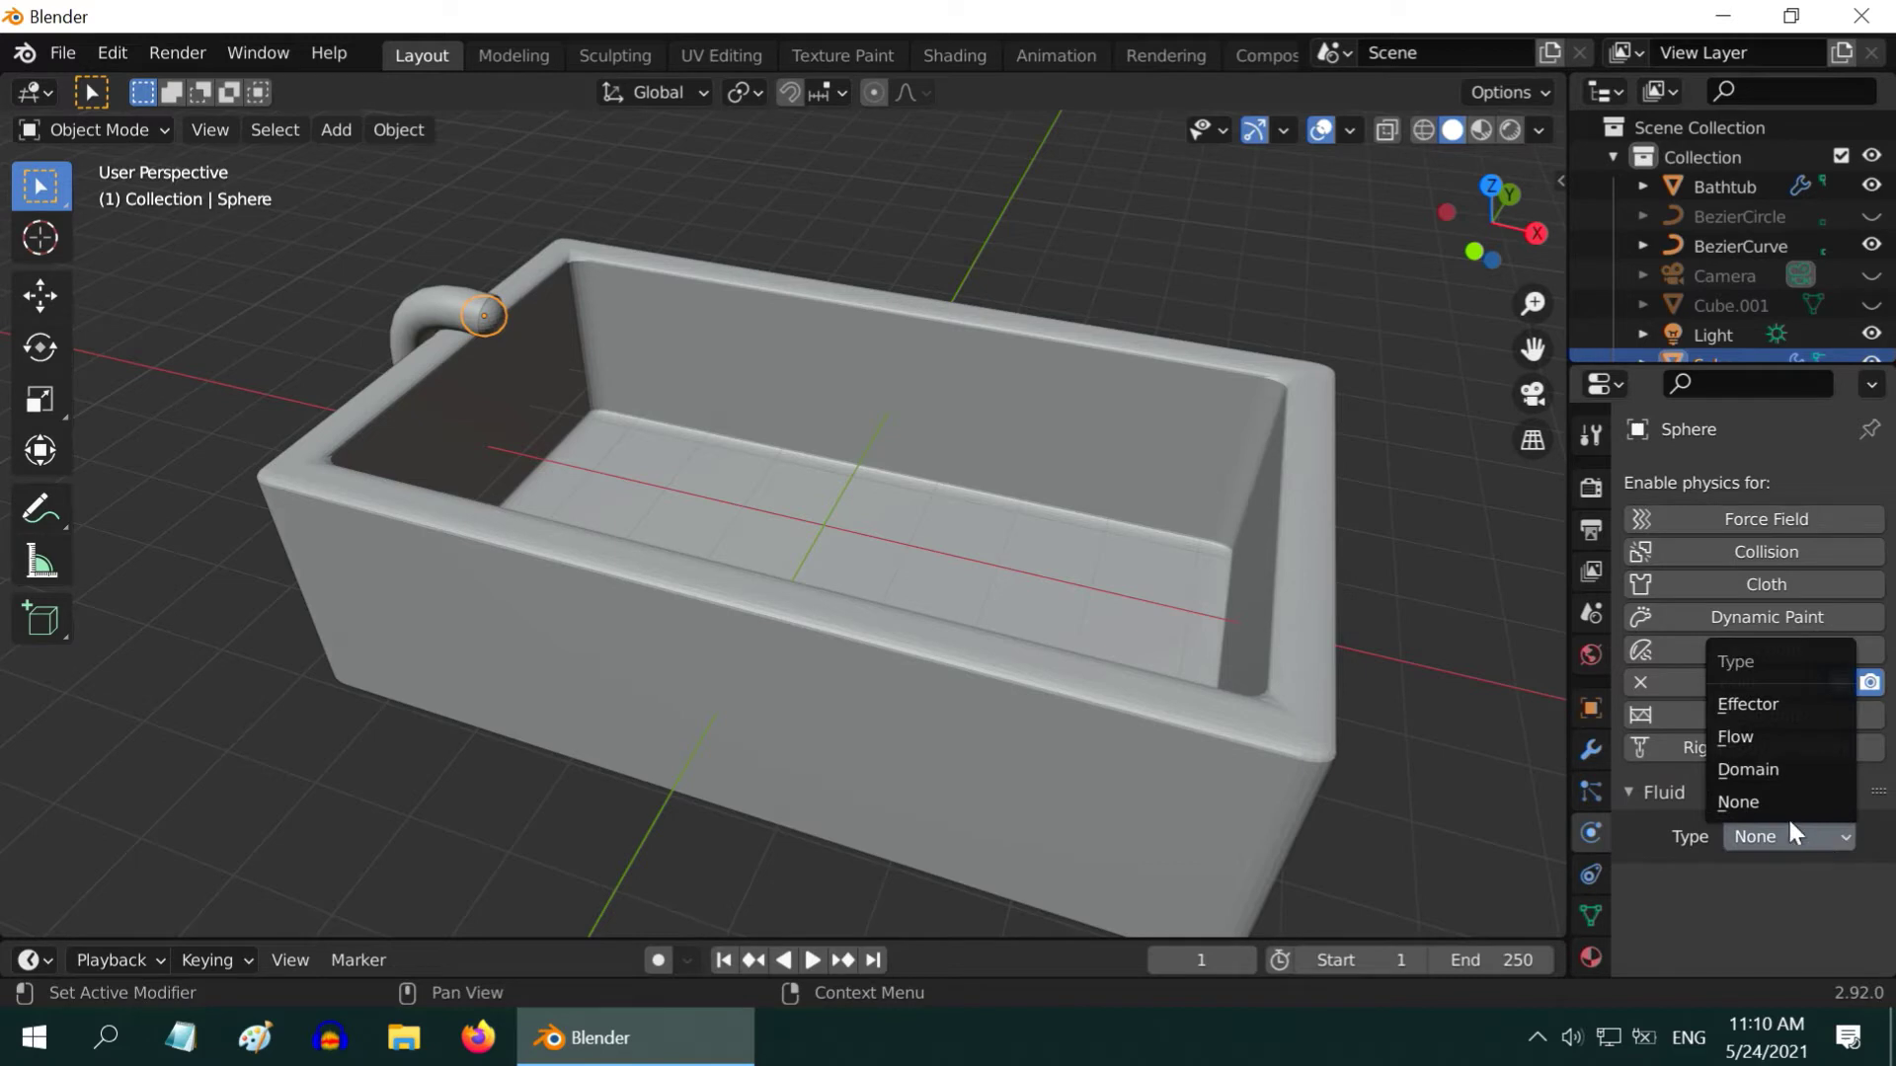
{"action": "left_click", "coordinate": [1752, 738]}
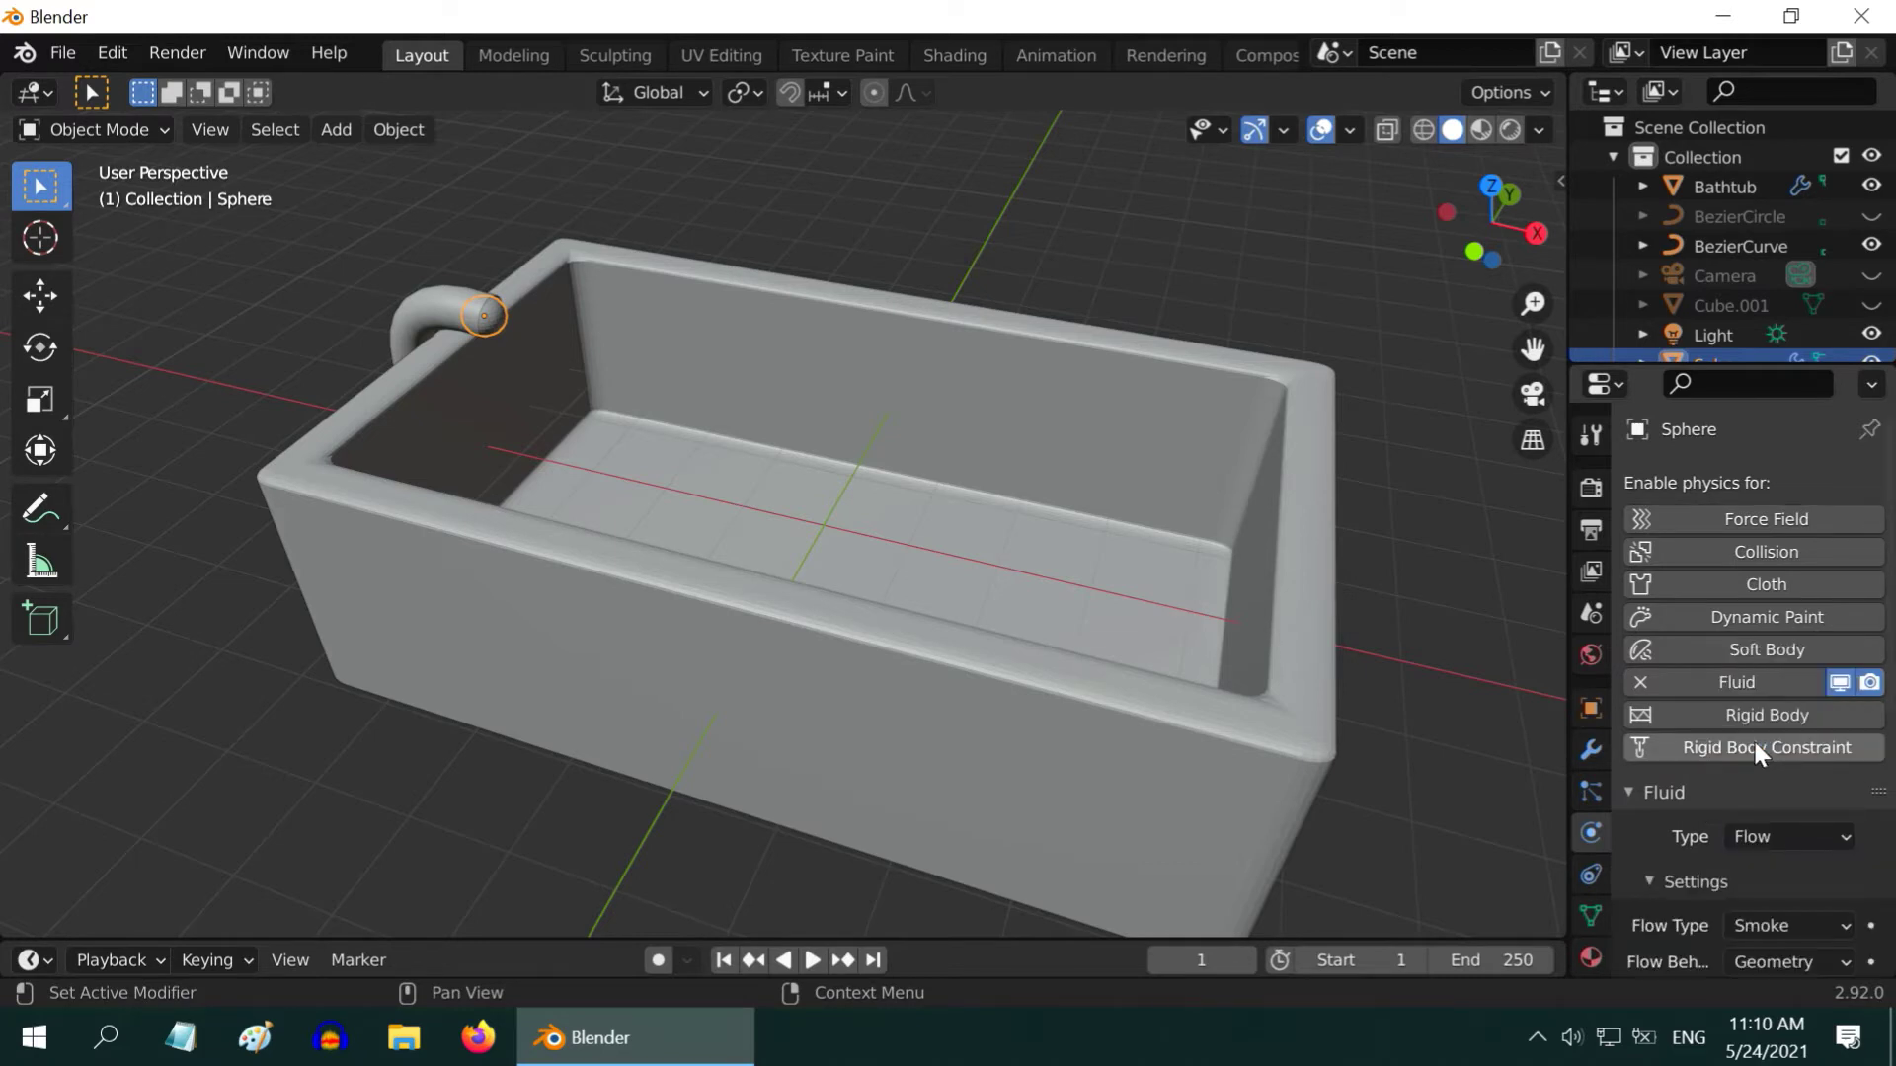
Set the sphere's flow type to Liquid and its flow behavior to Inflow
{"action": "left_click", "coordinate": [1797, 925]}
{"action": "left_click", "coordinate": [1723, 790]}
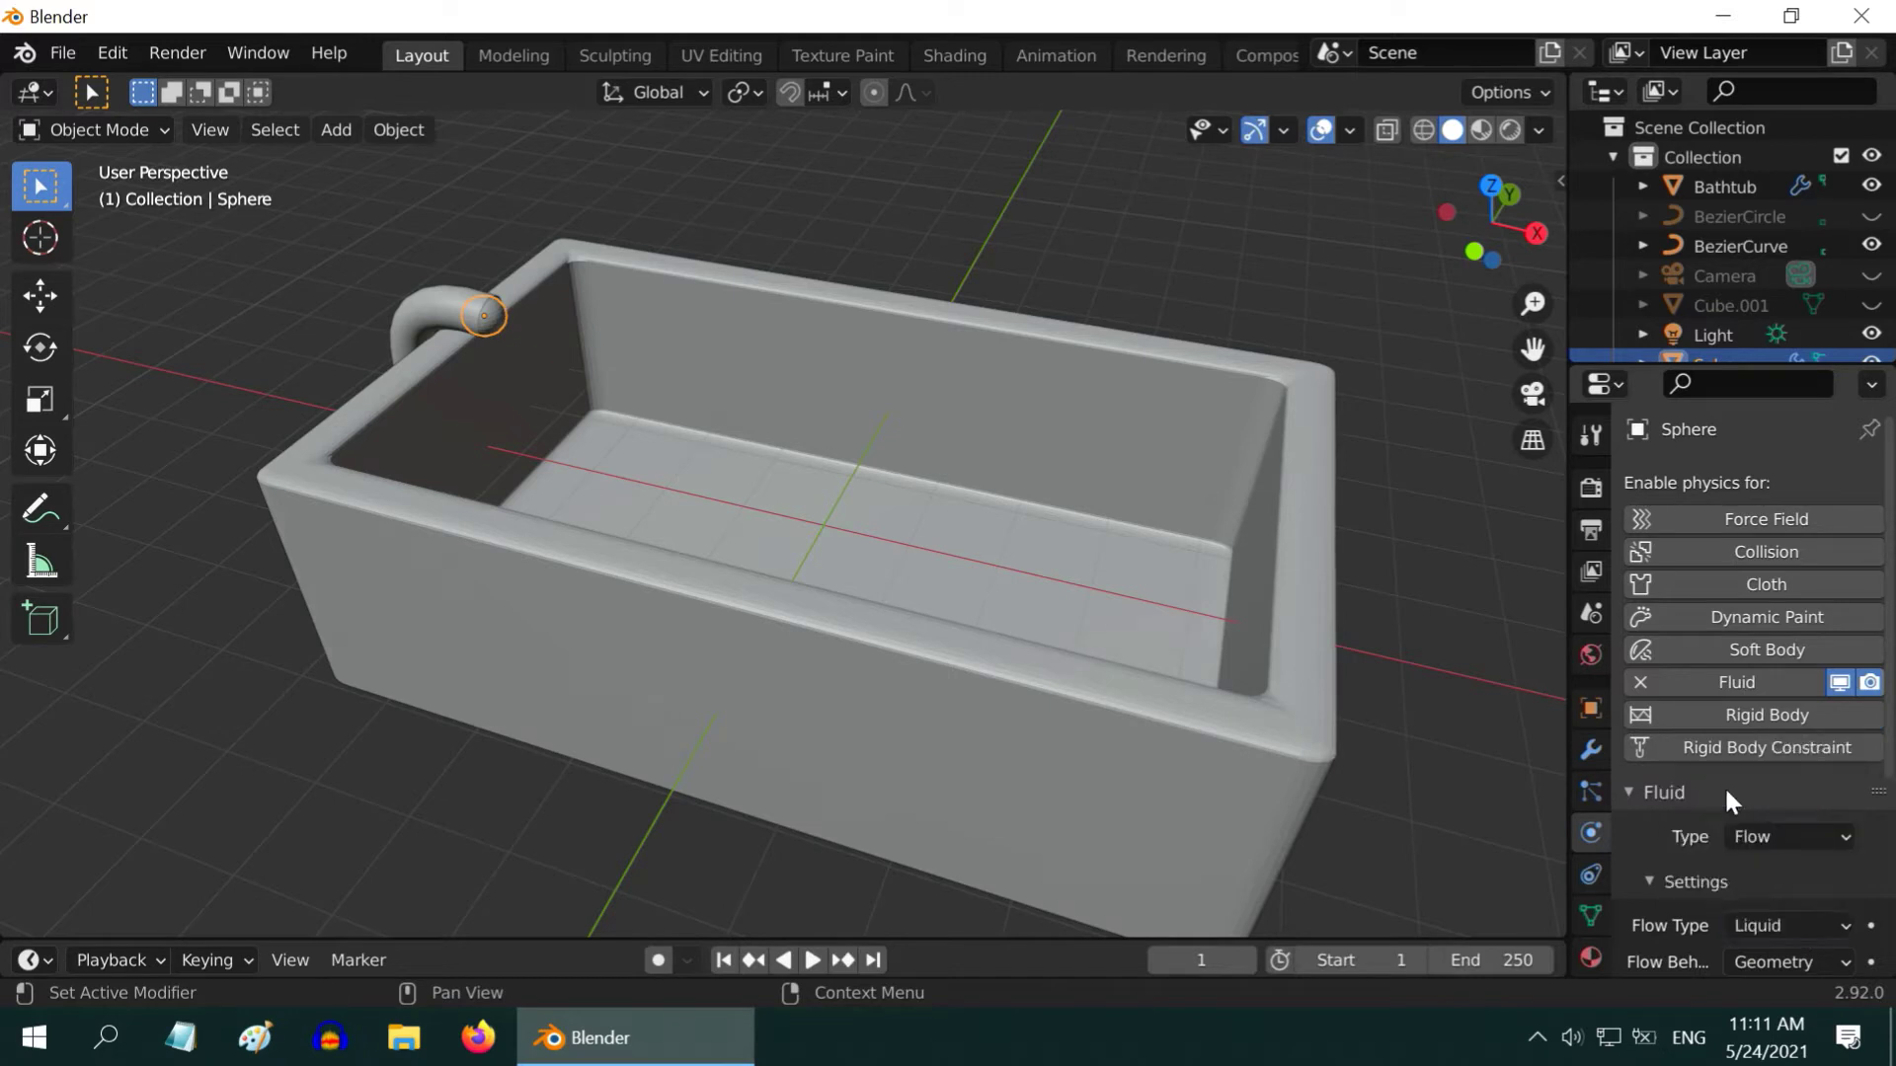
{"action": "scroll", "coordinate": [1798, 820], "scroll_direction": "down", "scroll_amount": 5}
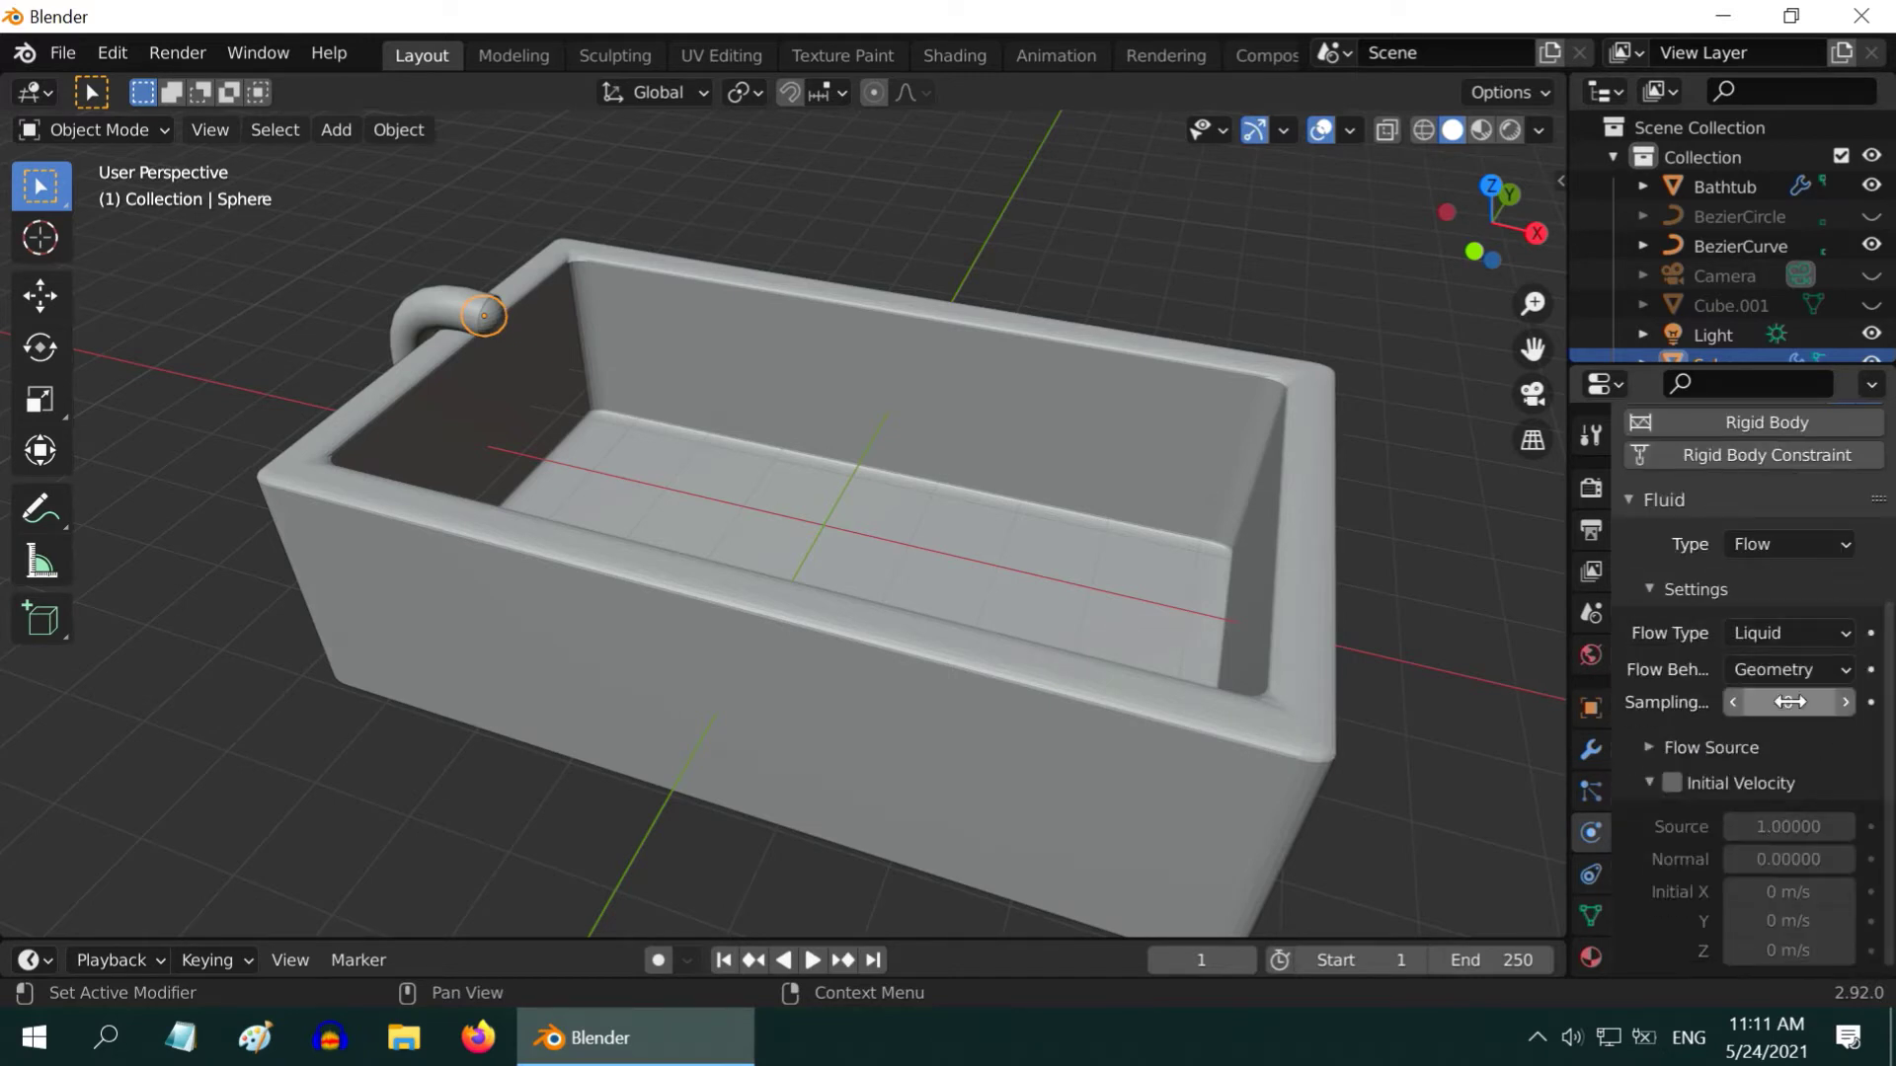
{"action": "left_click", "coordinate": [1803, 672]}
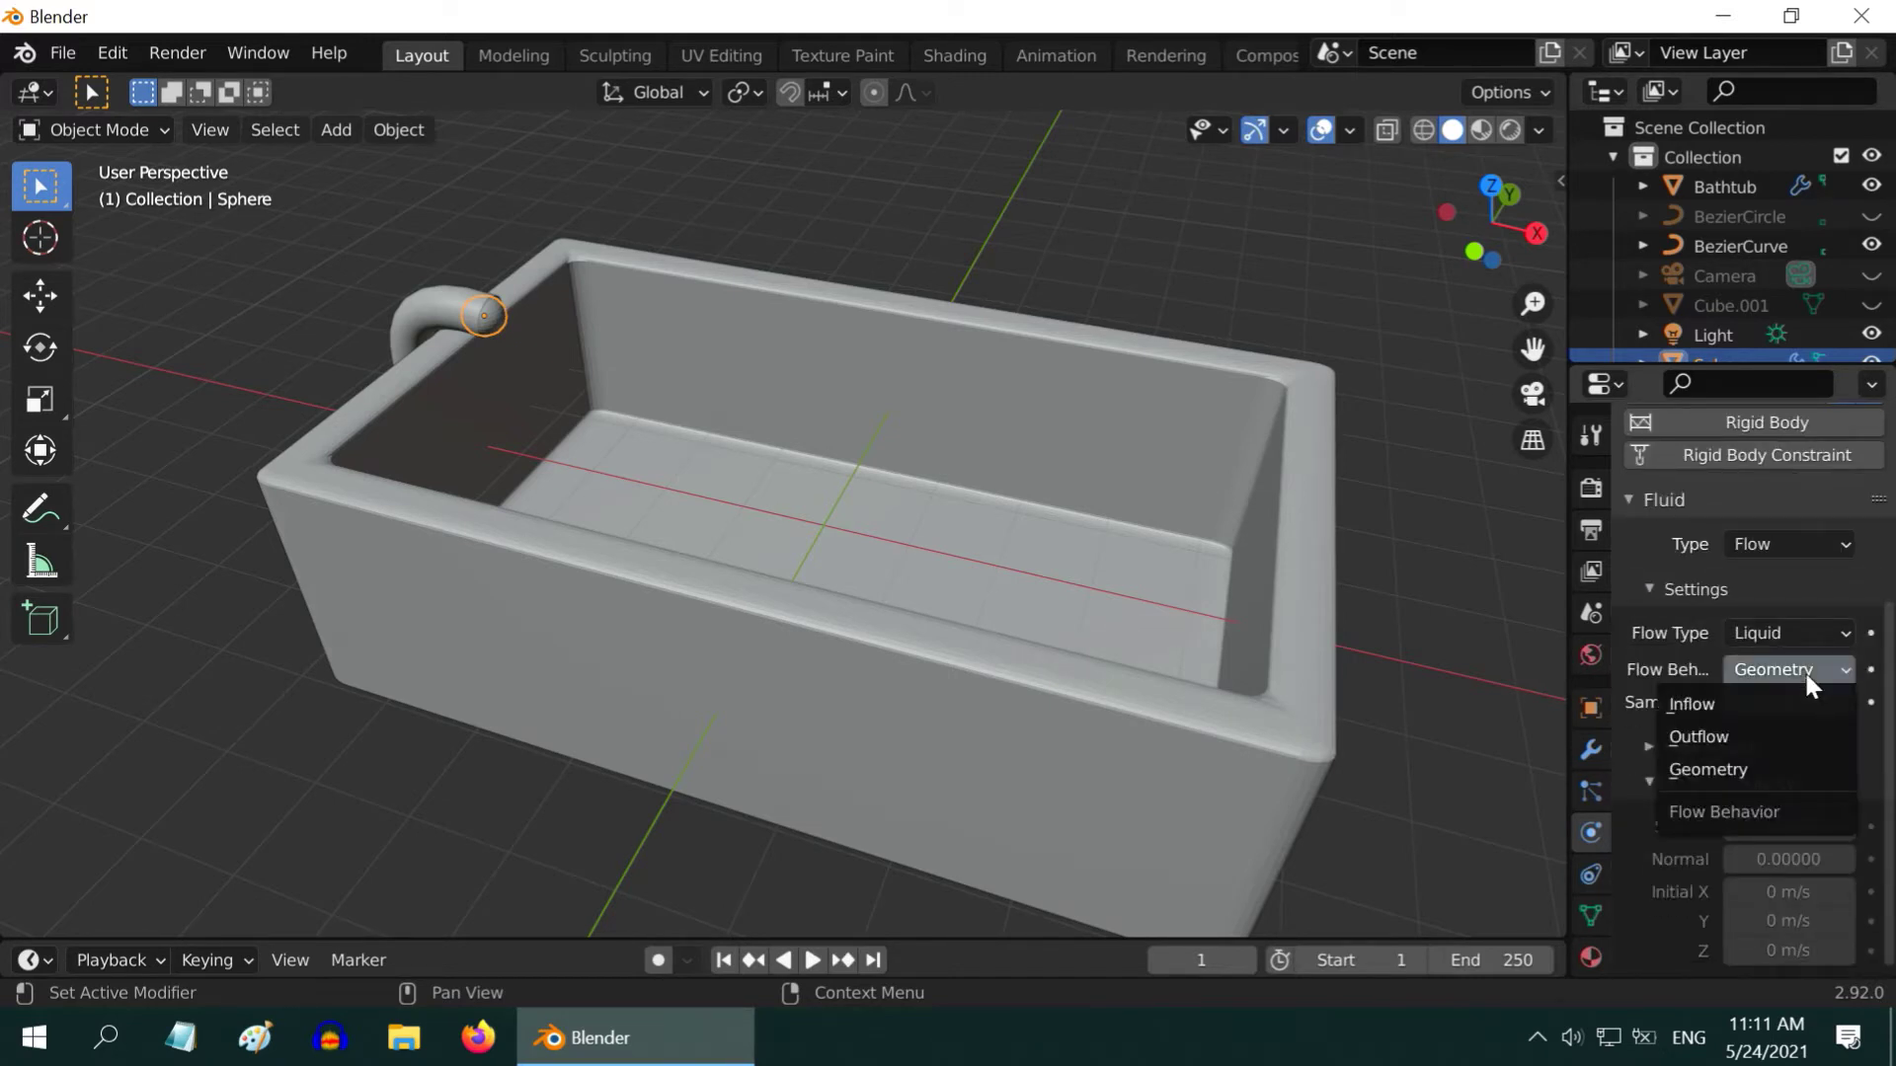
{"action": "left_click", "coordinate": [1714, 706]}
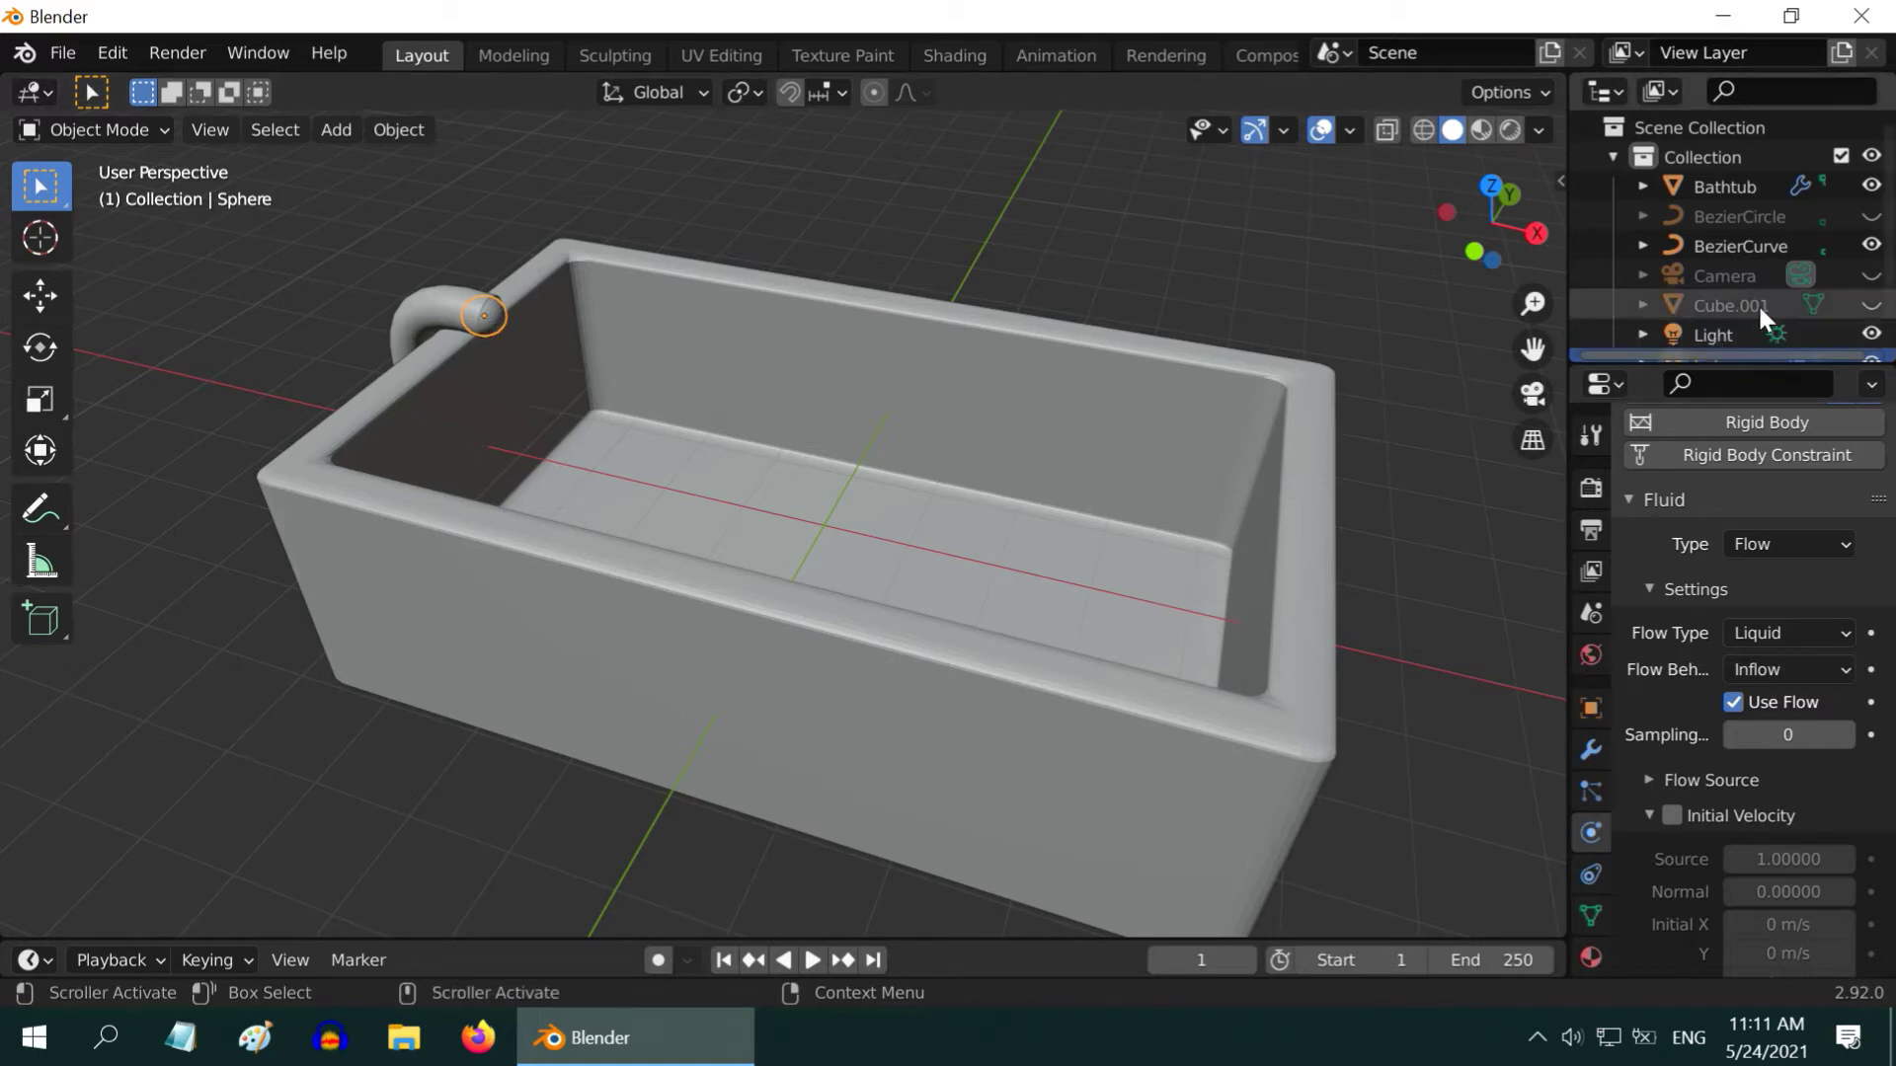
Unhide the Cube.001 block filling the tub and rename it Domain
{"action": "left_click", "coordinate": [1871, 305]}
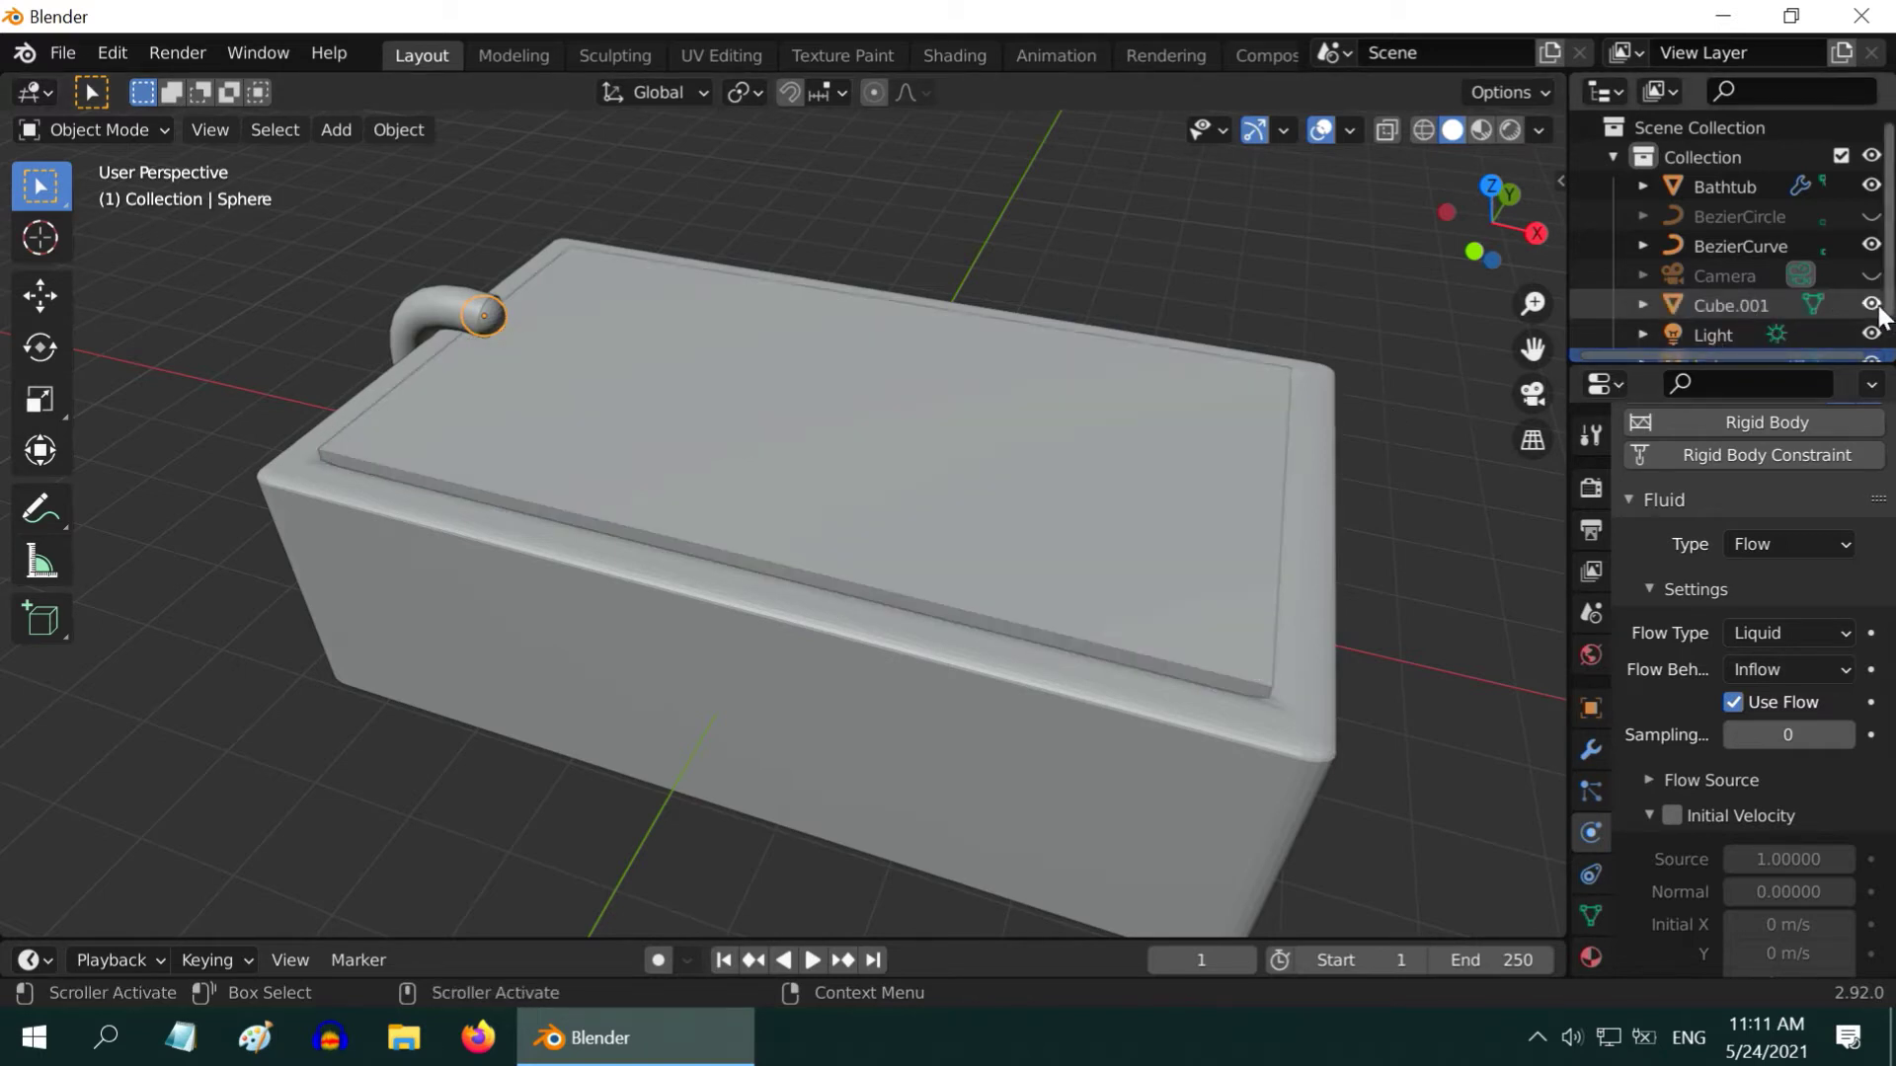
{"action": "left_click", "coordinate": [1742, 307]}
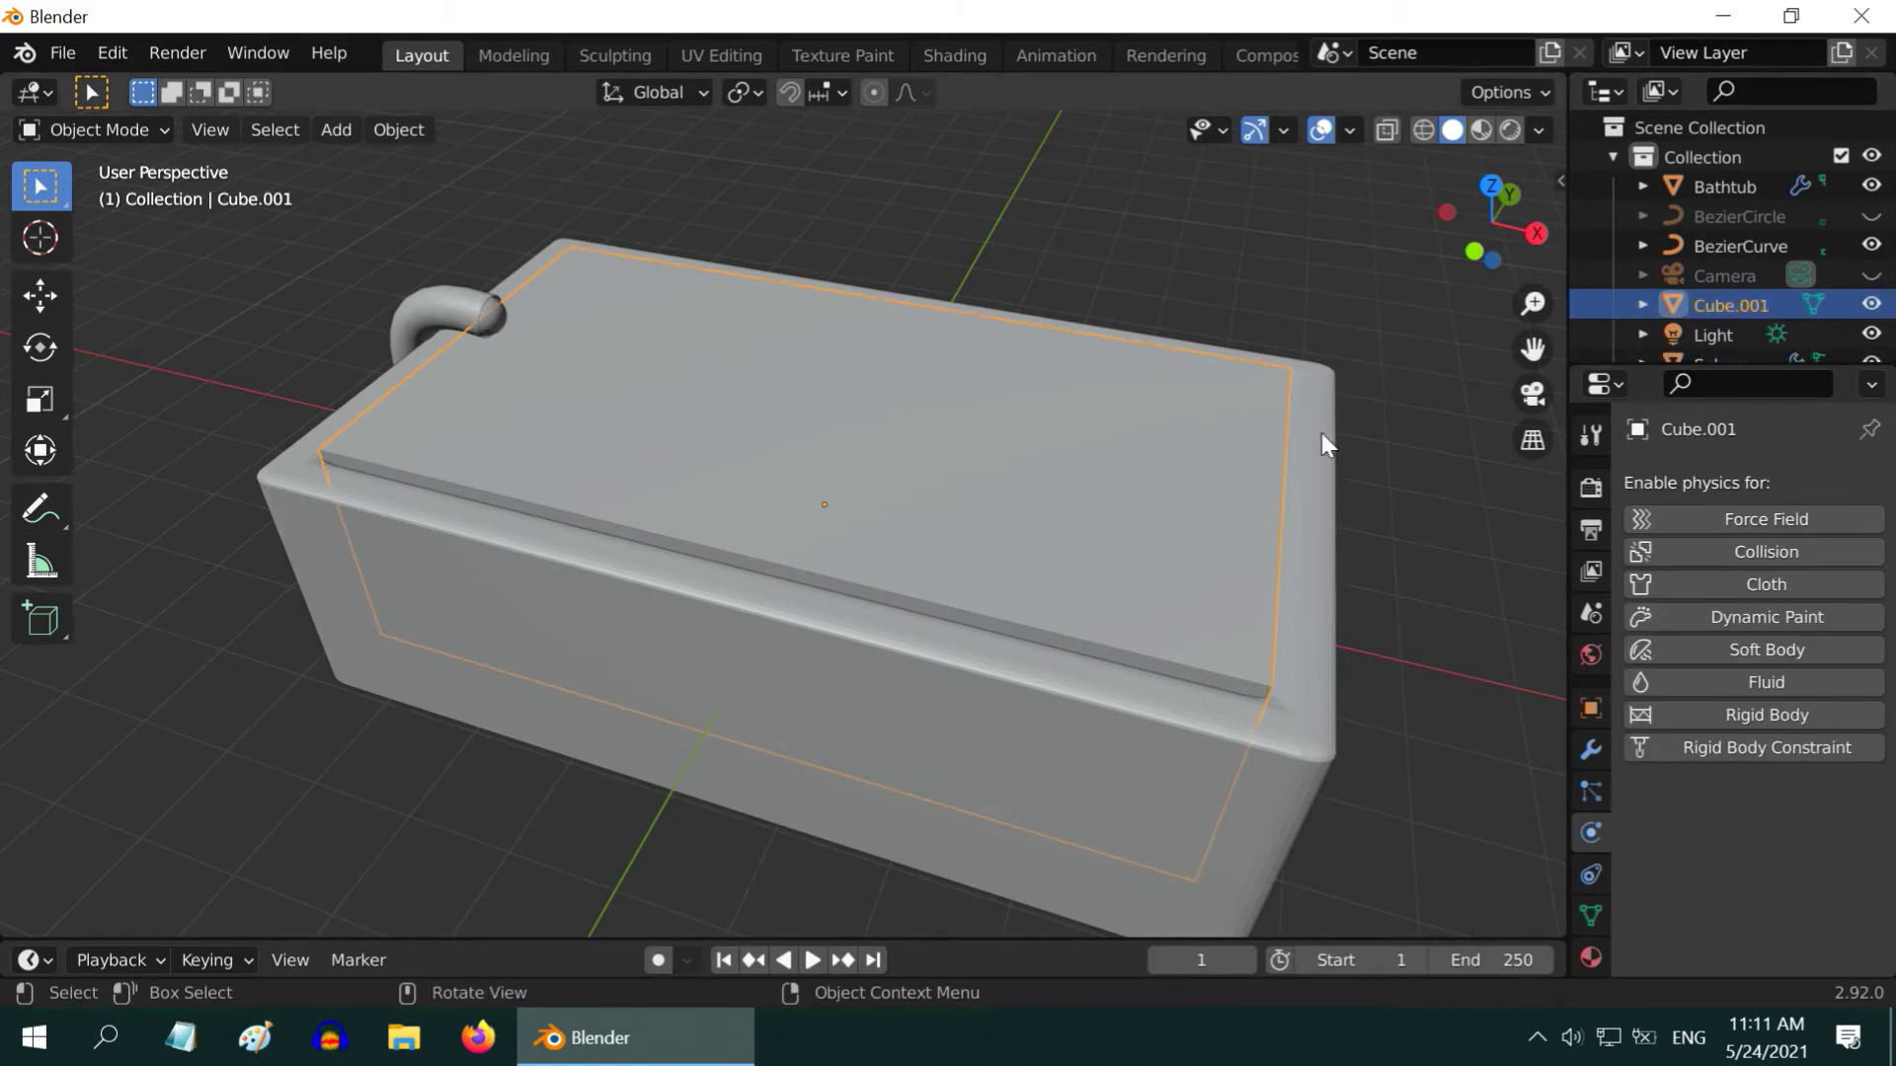
{"action": "double_click", "coordinate": [1750, 304]}
{"action": "type", "text": "Domain4"}
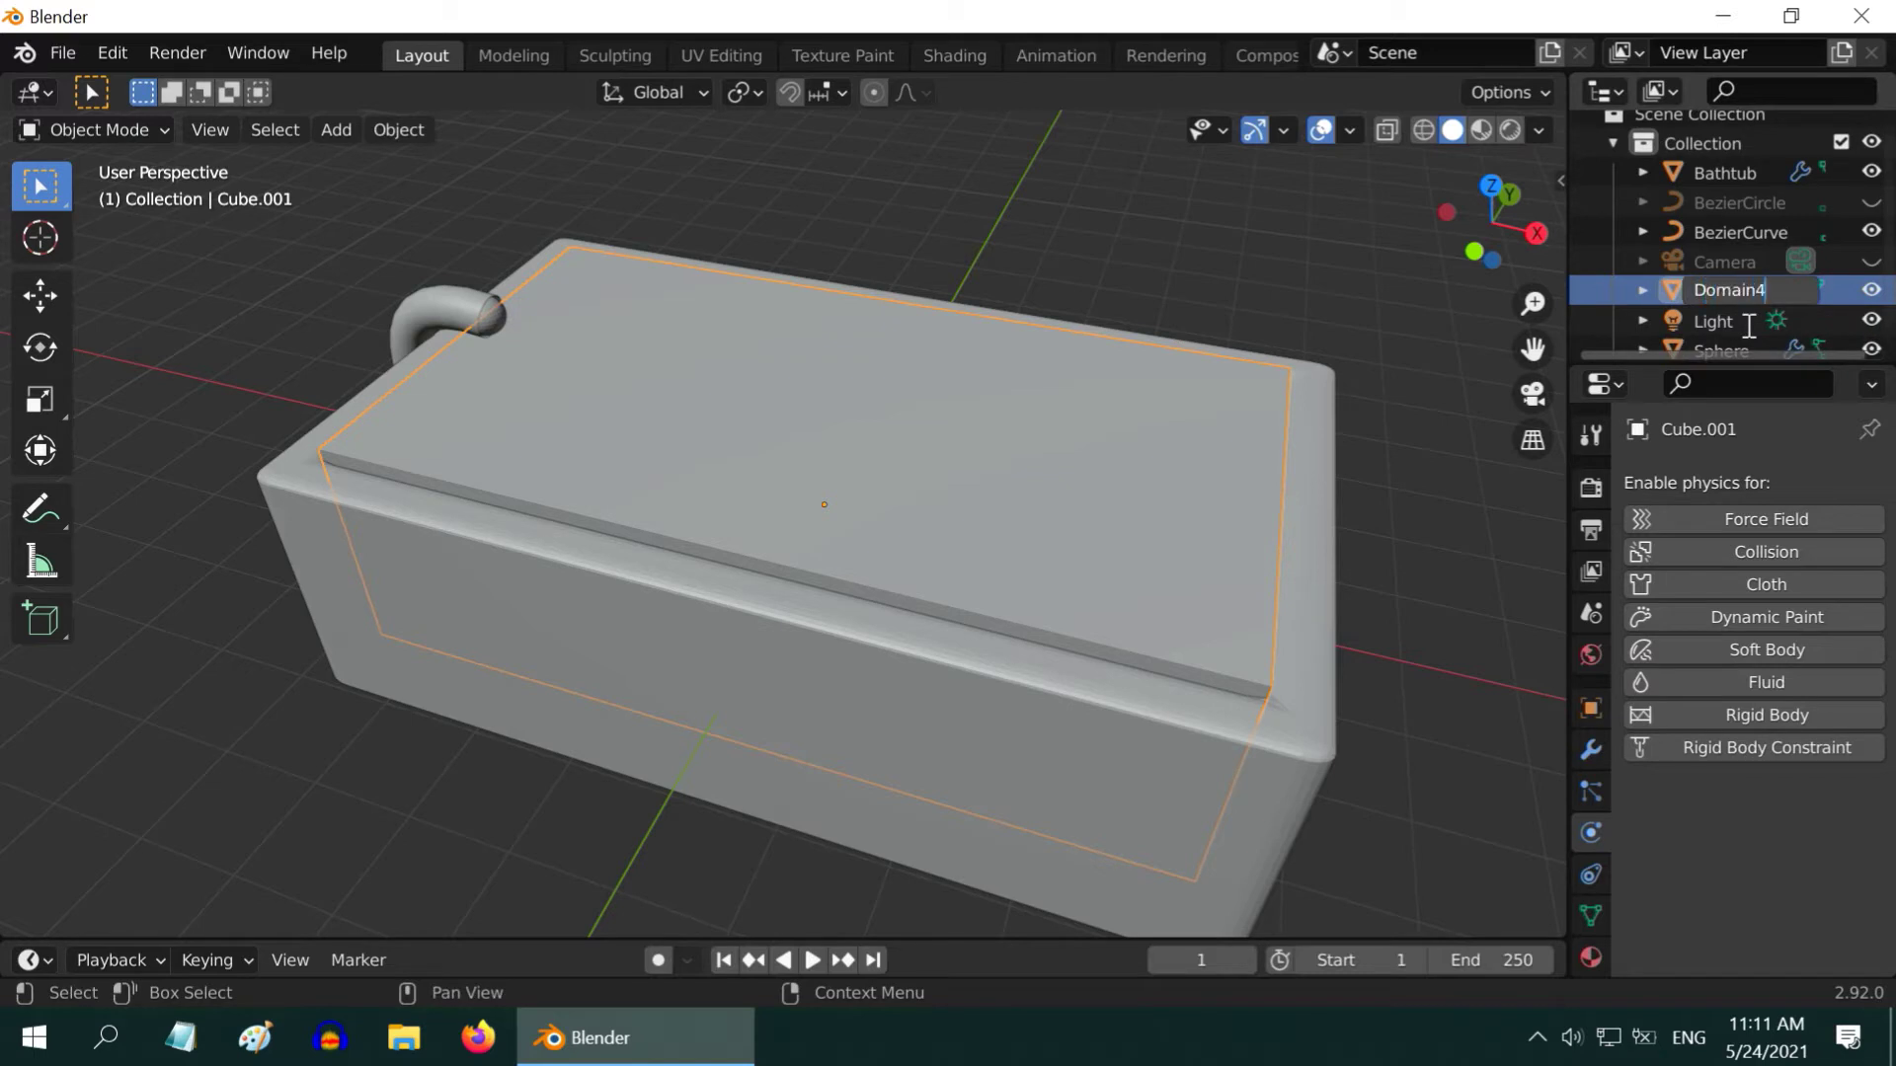
{"action": "key", "text": "Return"}
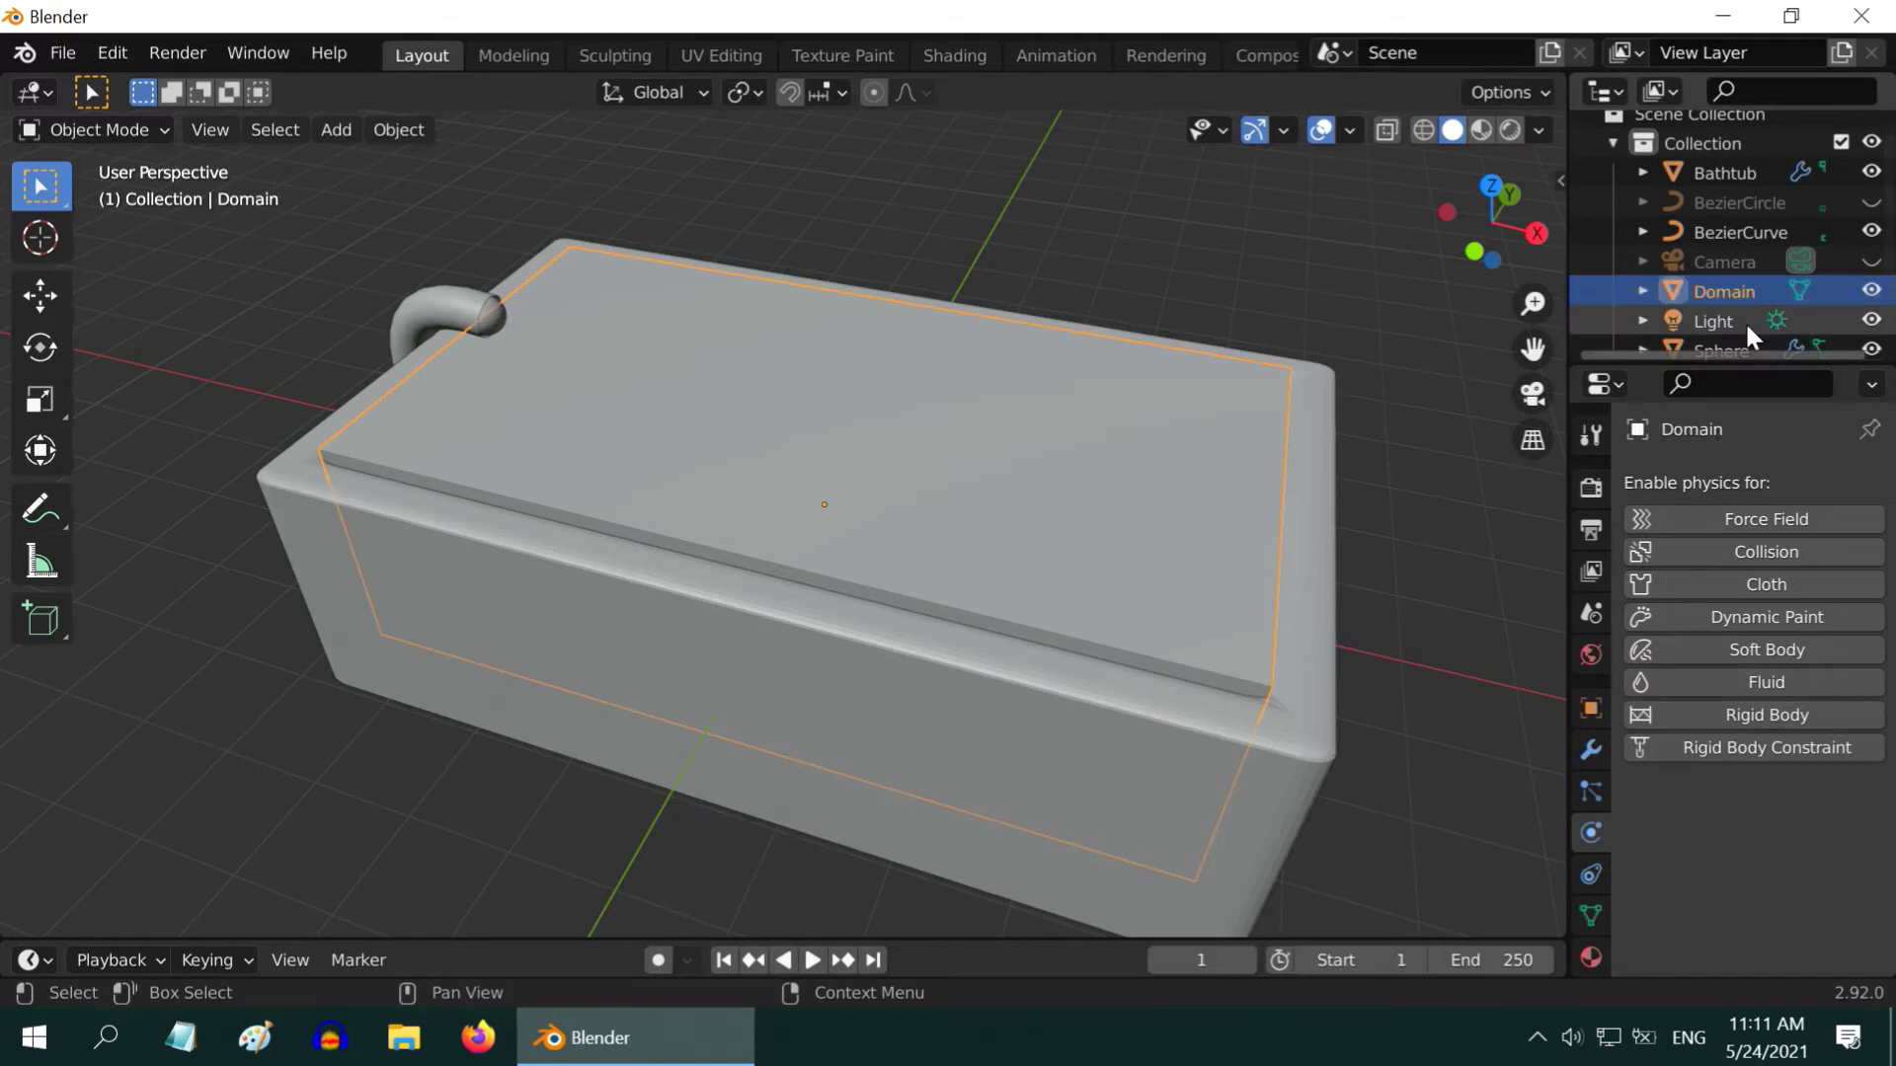
Select the sphere in the pipe's mouth and rename it Flow
{"action": "left_click", "coordinate": [504, 316]}
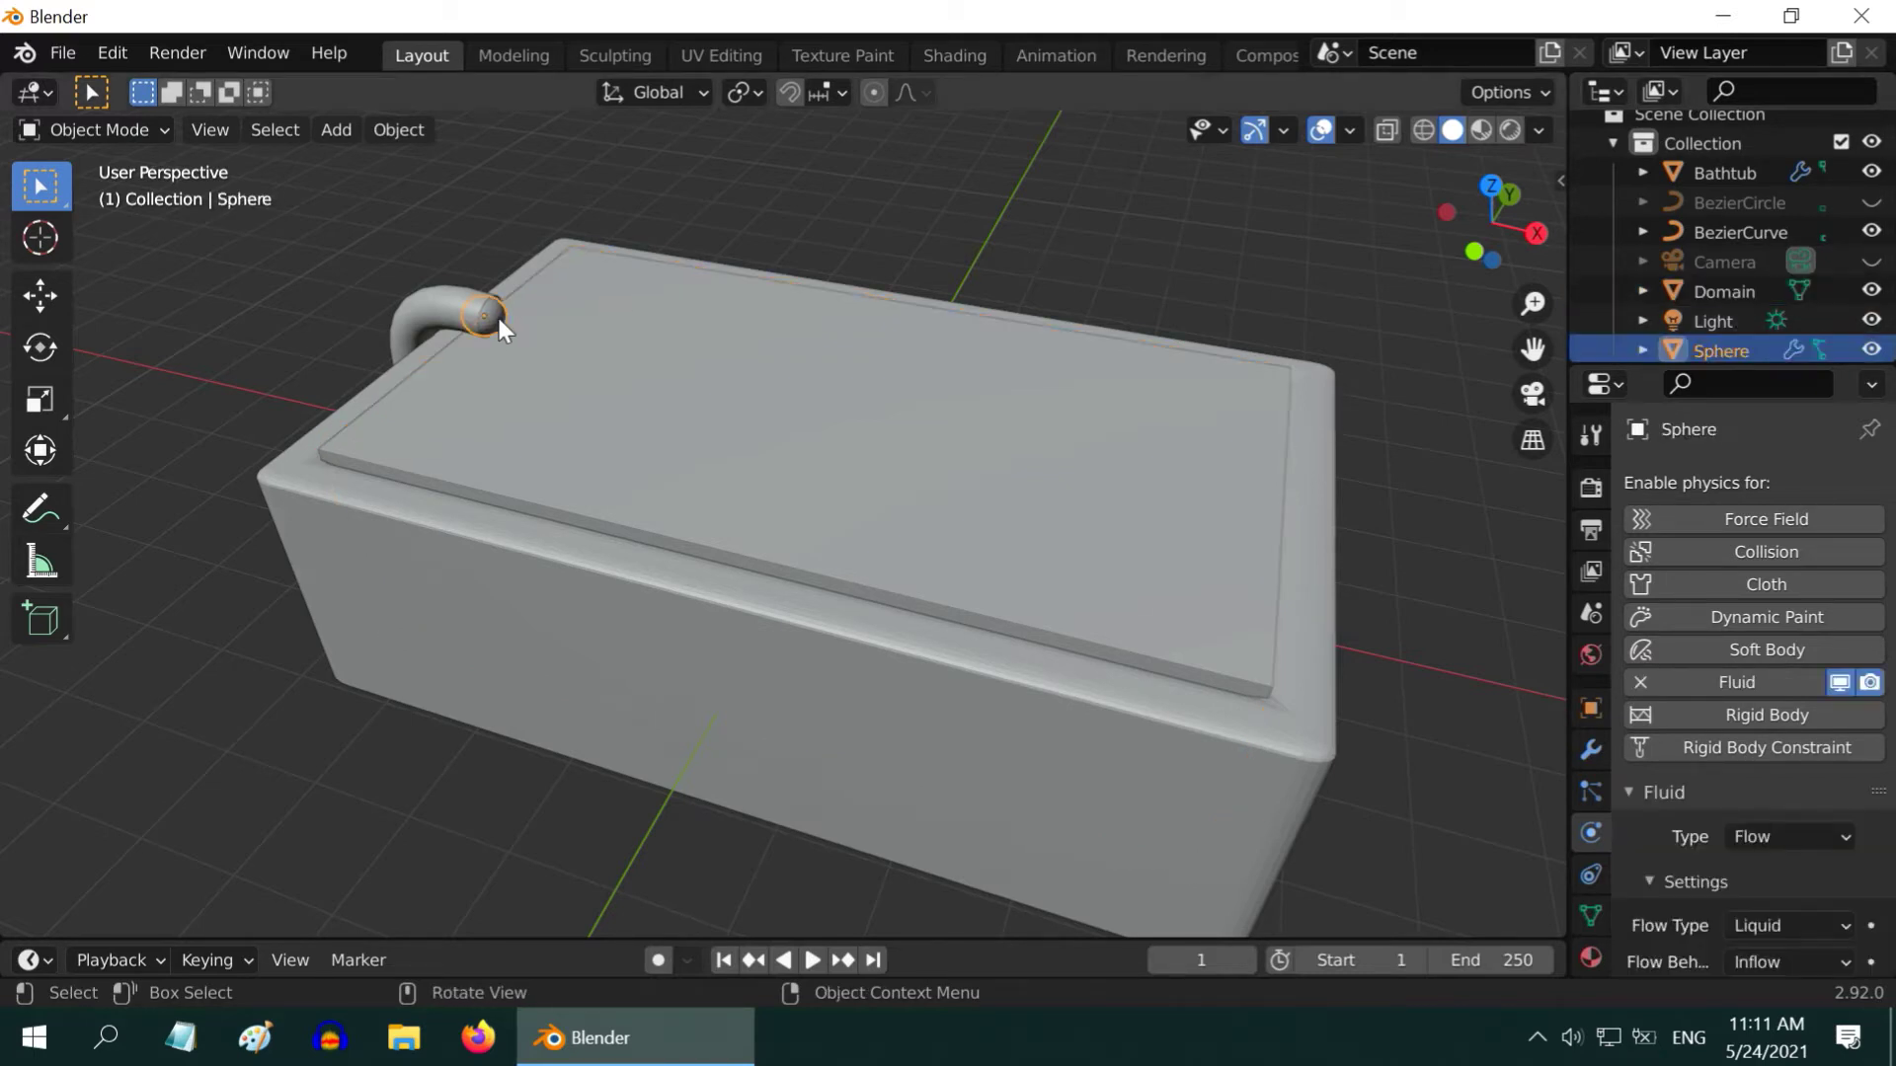
{"action": "scroll", "coordinate": [1740, 320], "scroll_direction": "down", "scroll_amount": 1}
{"action": "double_click", "coordinate": [1723, 336]}
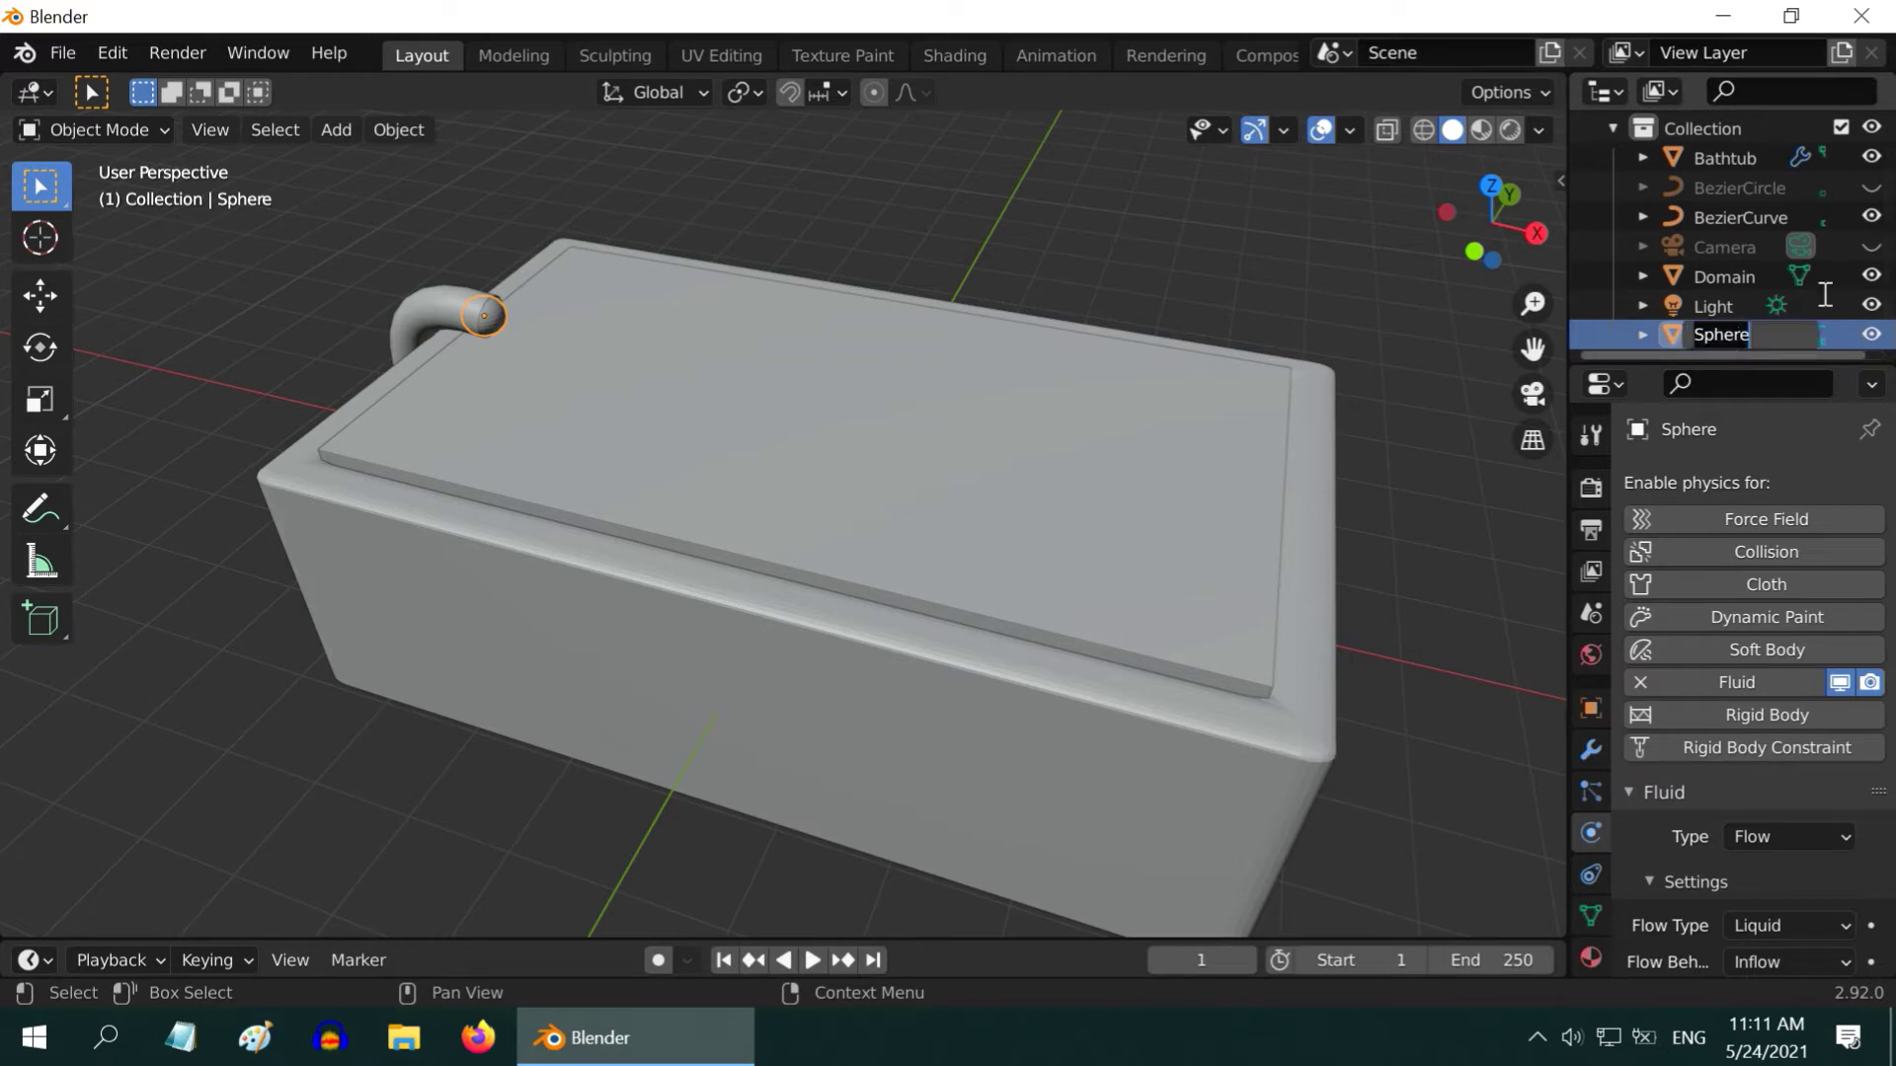
{"action": "type", "text": "Flow"}
{"action": "key", "text": "Return"}
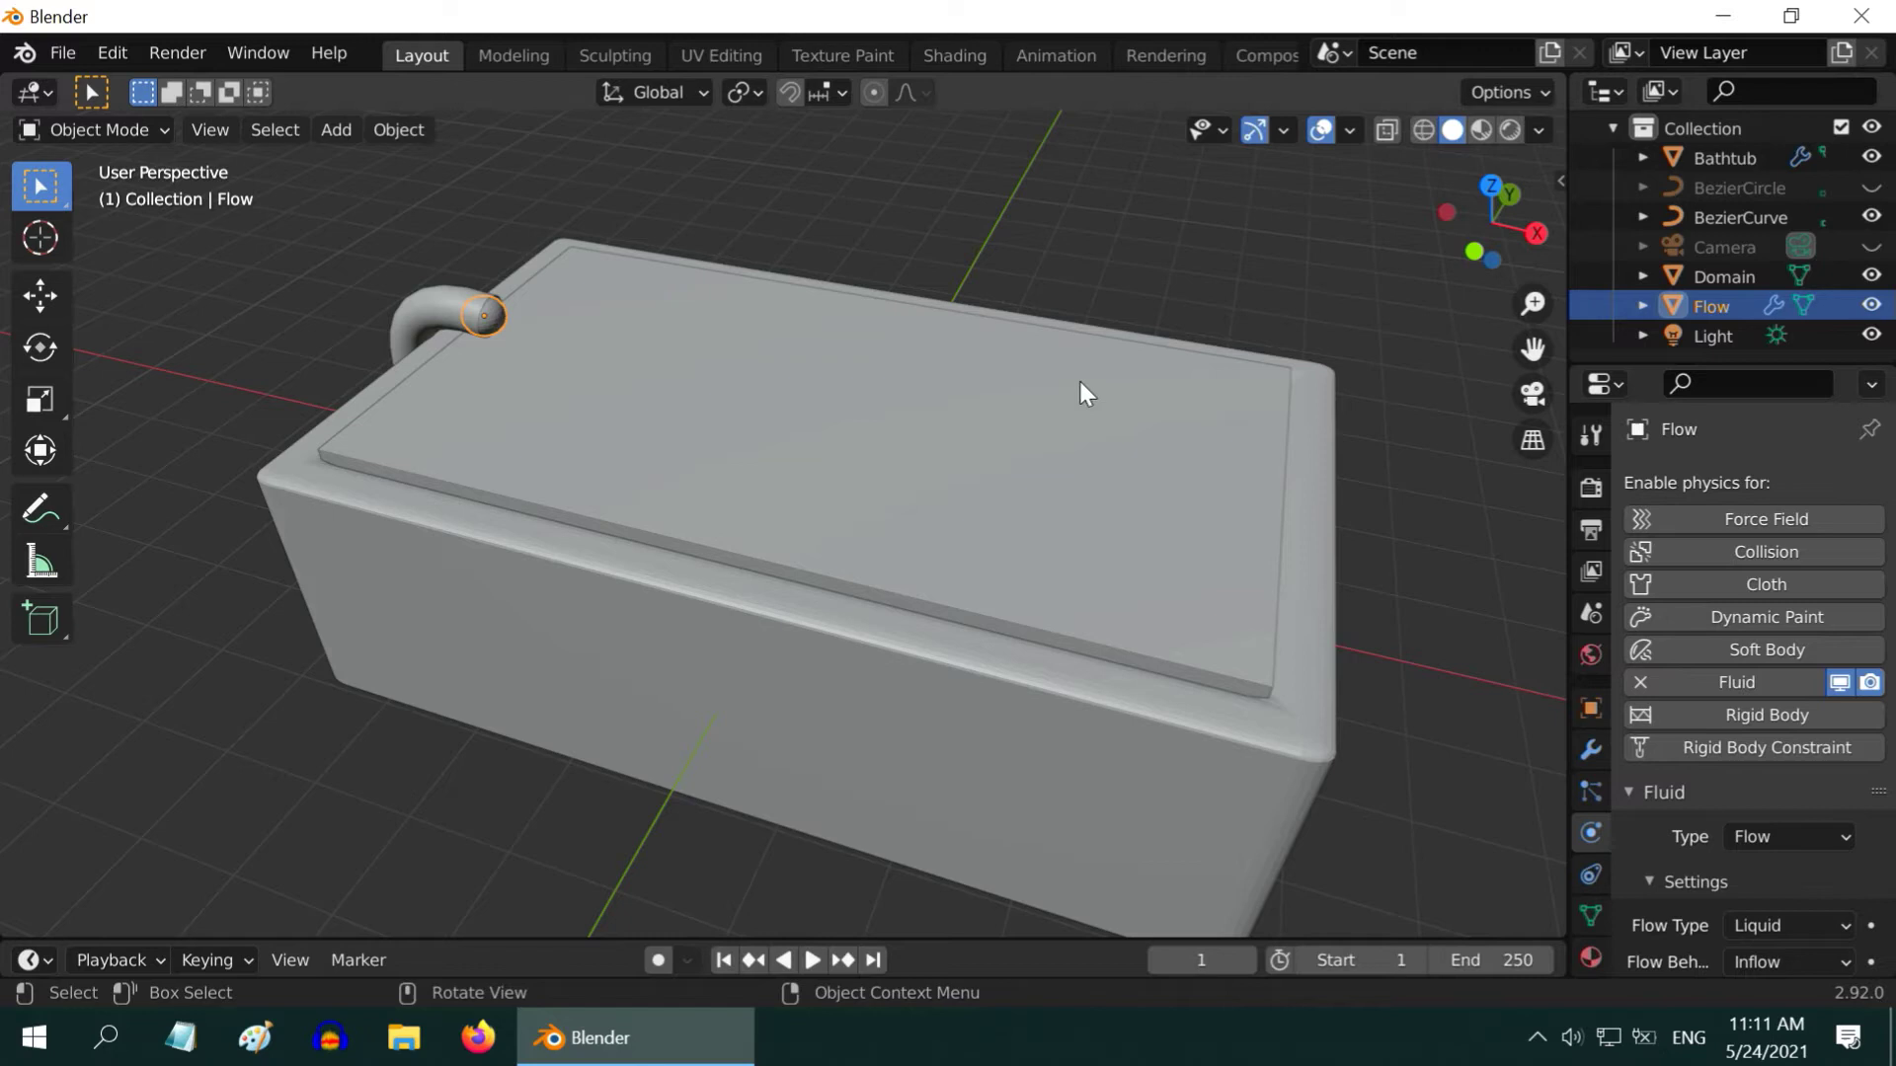
Stretch the Domain block along Z and adjust its position so it encloses the pipe's outlet above the rim
{"action": "left_click", "coordinate": [954, 472]}
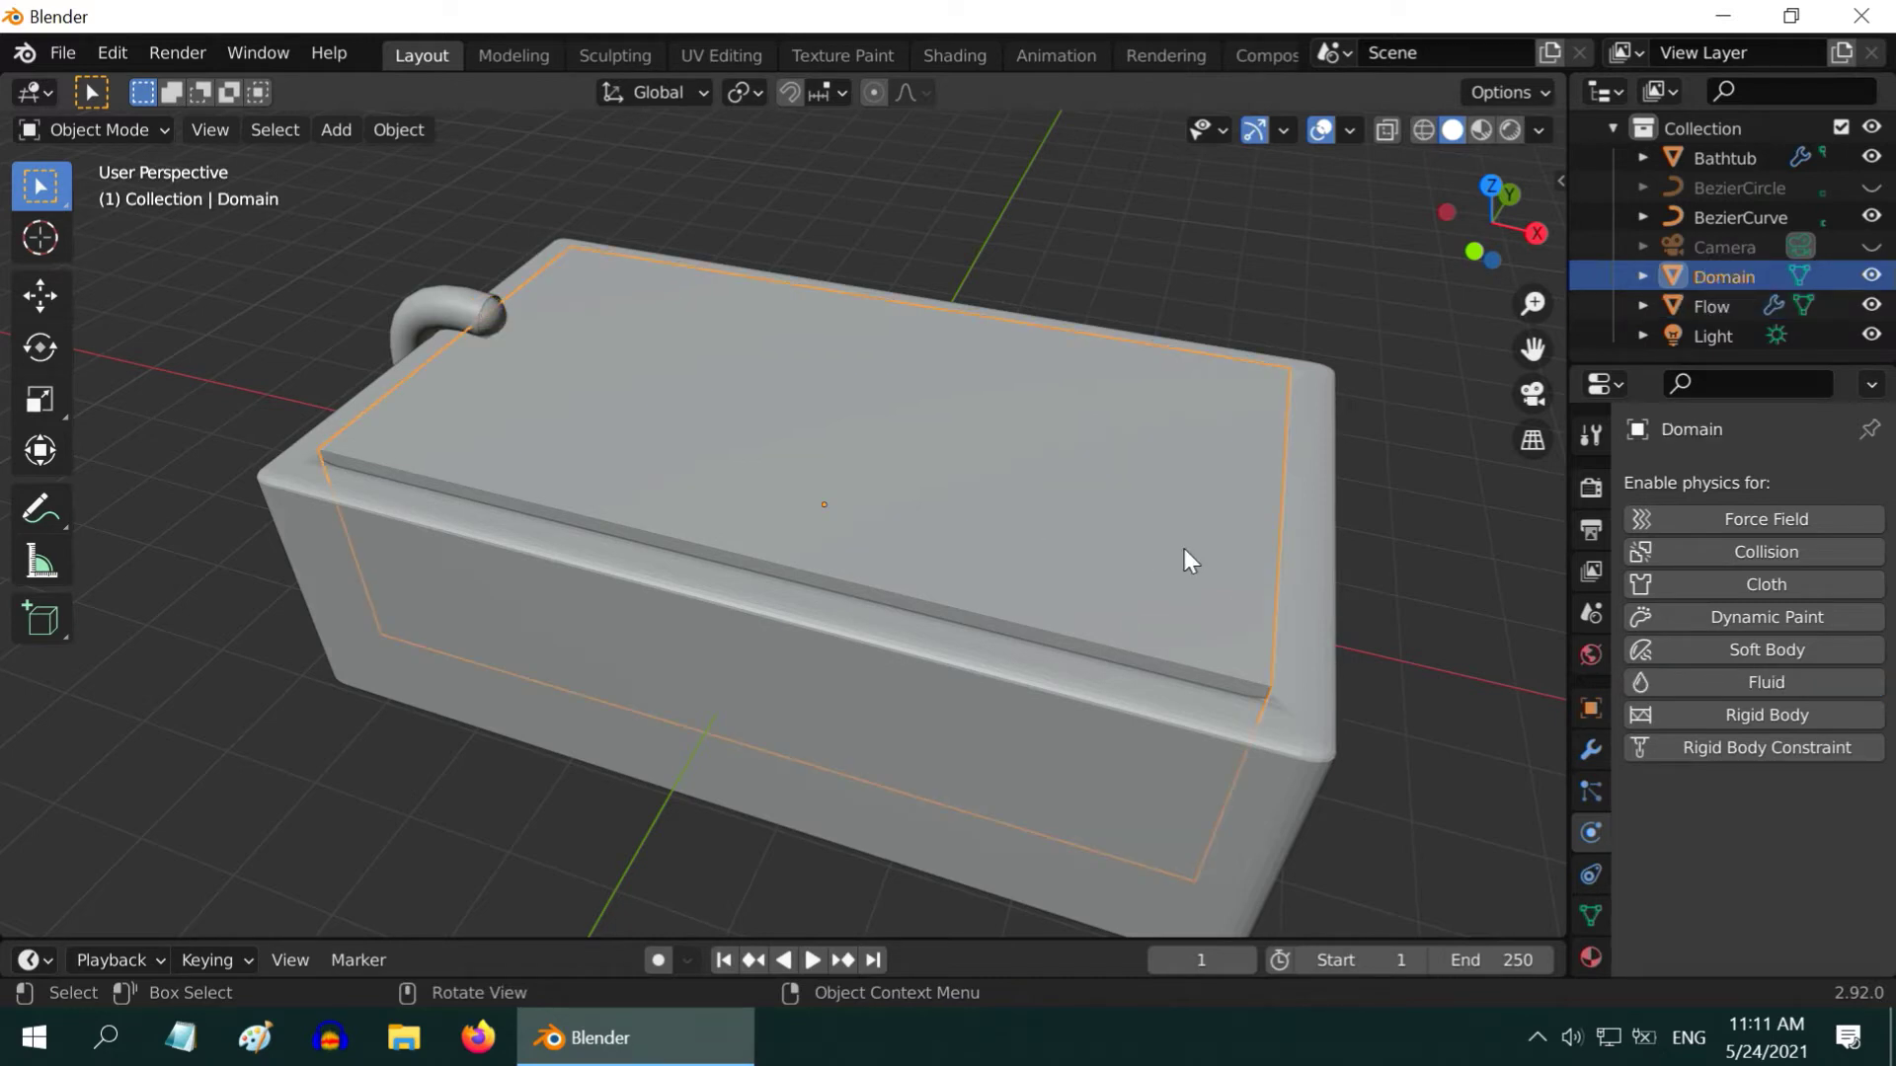
{"action": "middle_click_drag", "start_coordinate": [951, 620], "coordinate": [387, 312]}
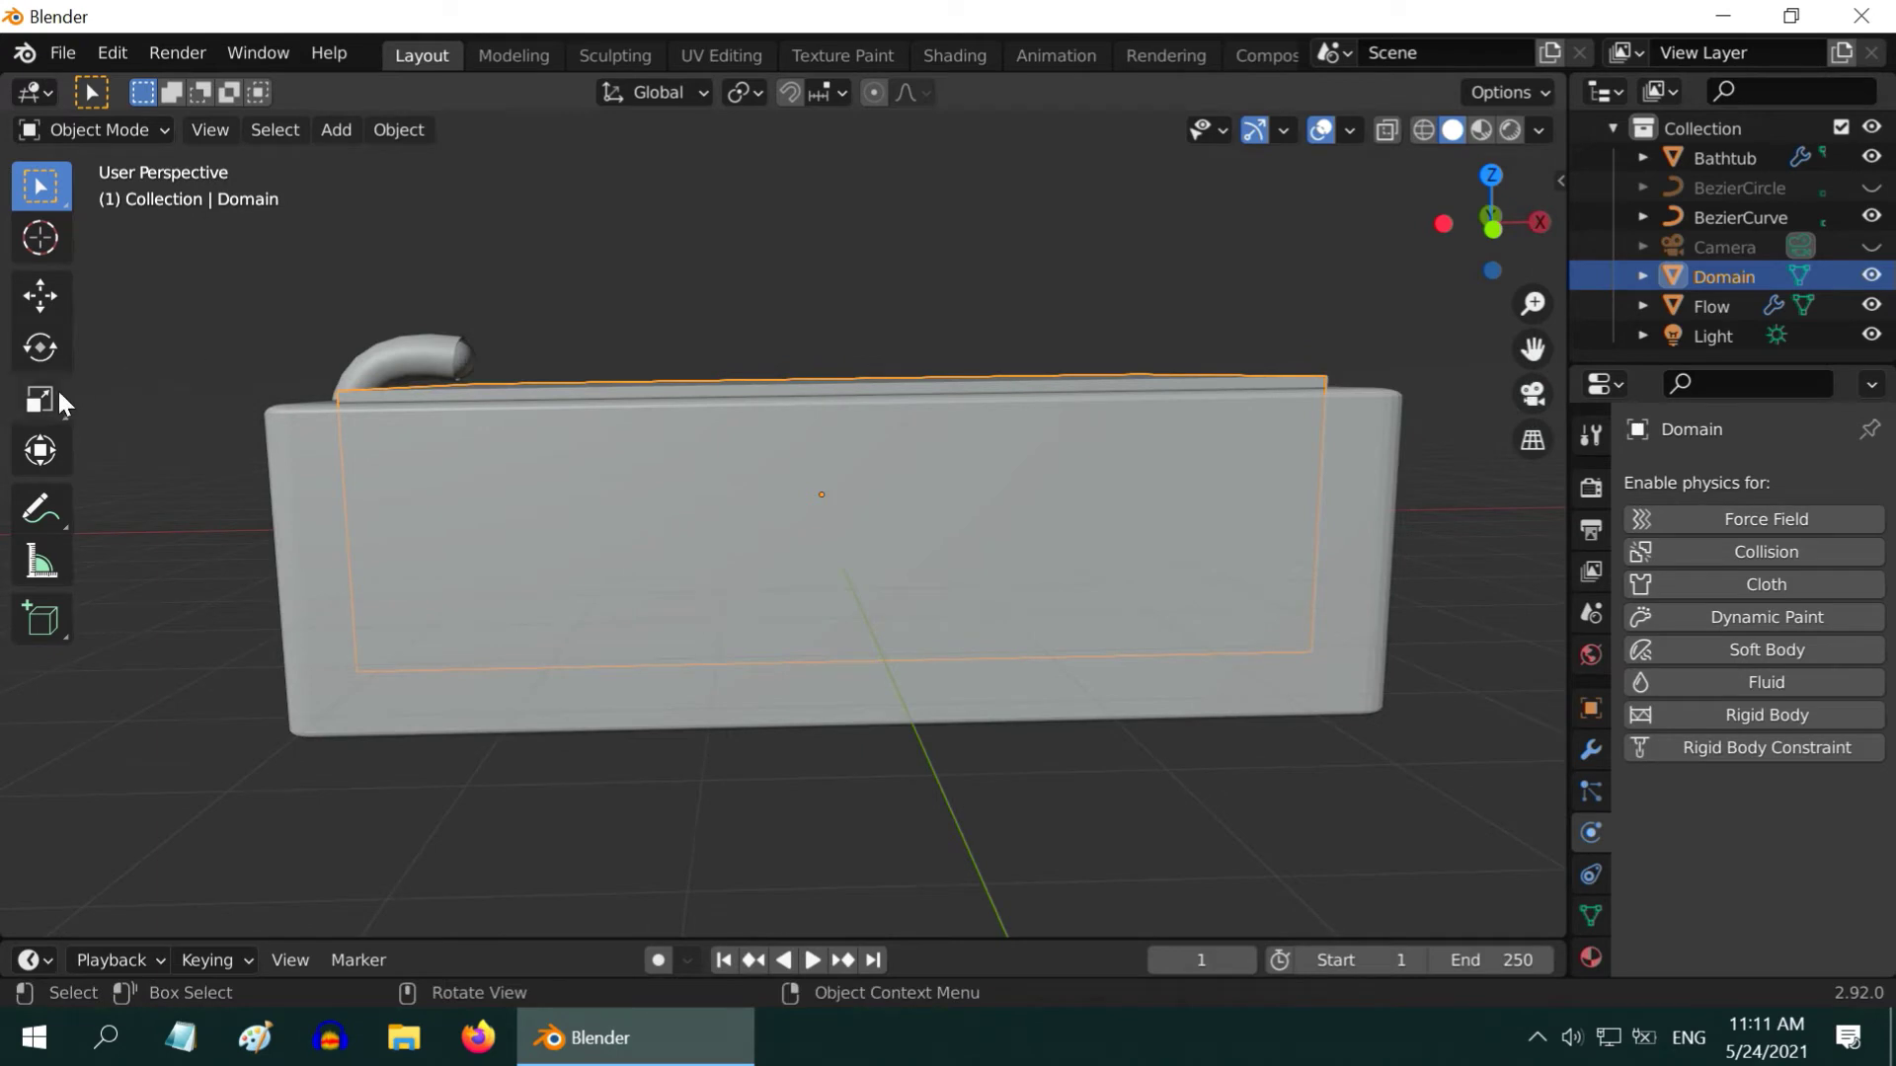
{"action": "left_click", "coordinate": [58, 389]}
{"action": "mouse_move", "coordinate": [822, 375]}
{"action": "left_mouse_down"}
{"action": "mouse_move", "coordinate": [827, 327]}
{"action": "mouse_move", "coordinate": [823, 346]}
{"action": "left_mouse_up"}
{"action": "left_click", "coordinate": [39, 295]}
{"action": "middle_click_drag", "start_coordinate": [885, 554], "coordinate": [790, 565]}
{"action": "left_click", "coordinate": [40, 186]}
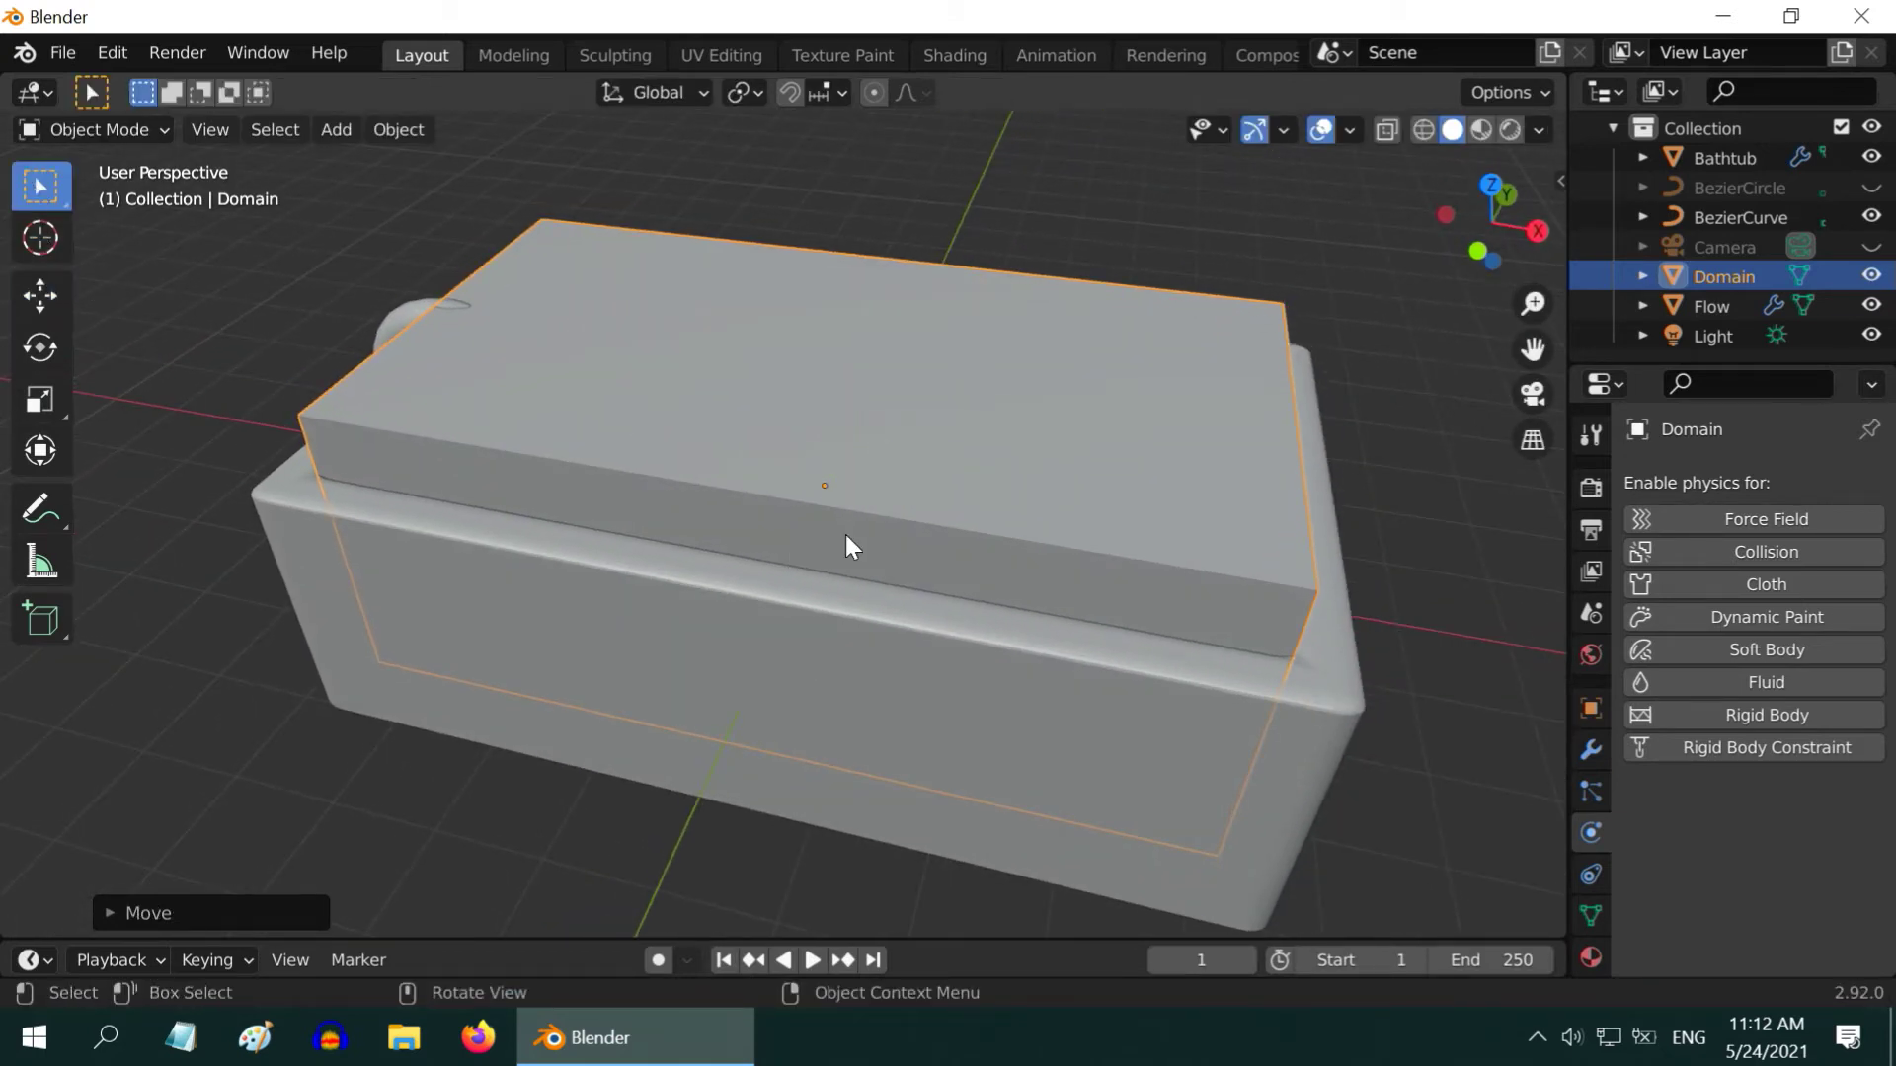
{"action": "scroll", "coordinate": [845, 535], "scroll_direction": "down", "scroll_amount": 2}
{"action": "middle_click_drag", "start_coordinate": [863, 654], "coordinate": [875, 622], "text": "ctrl"}
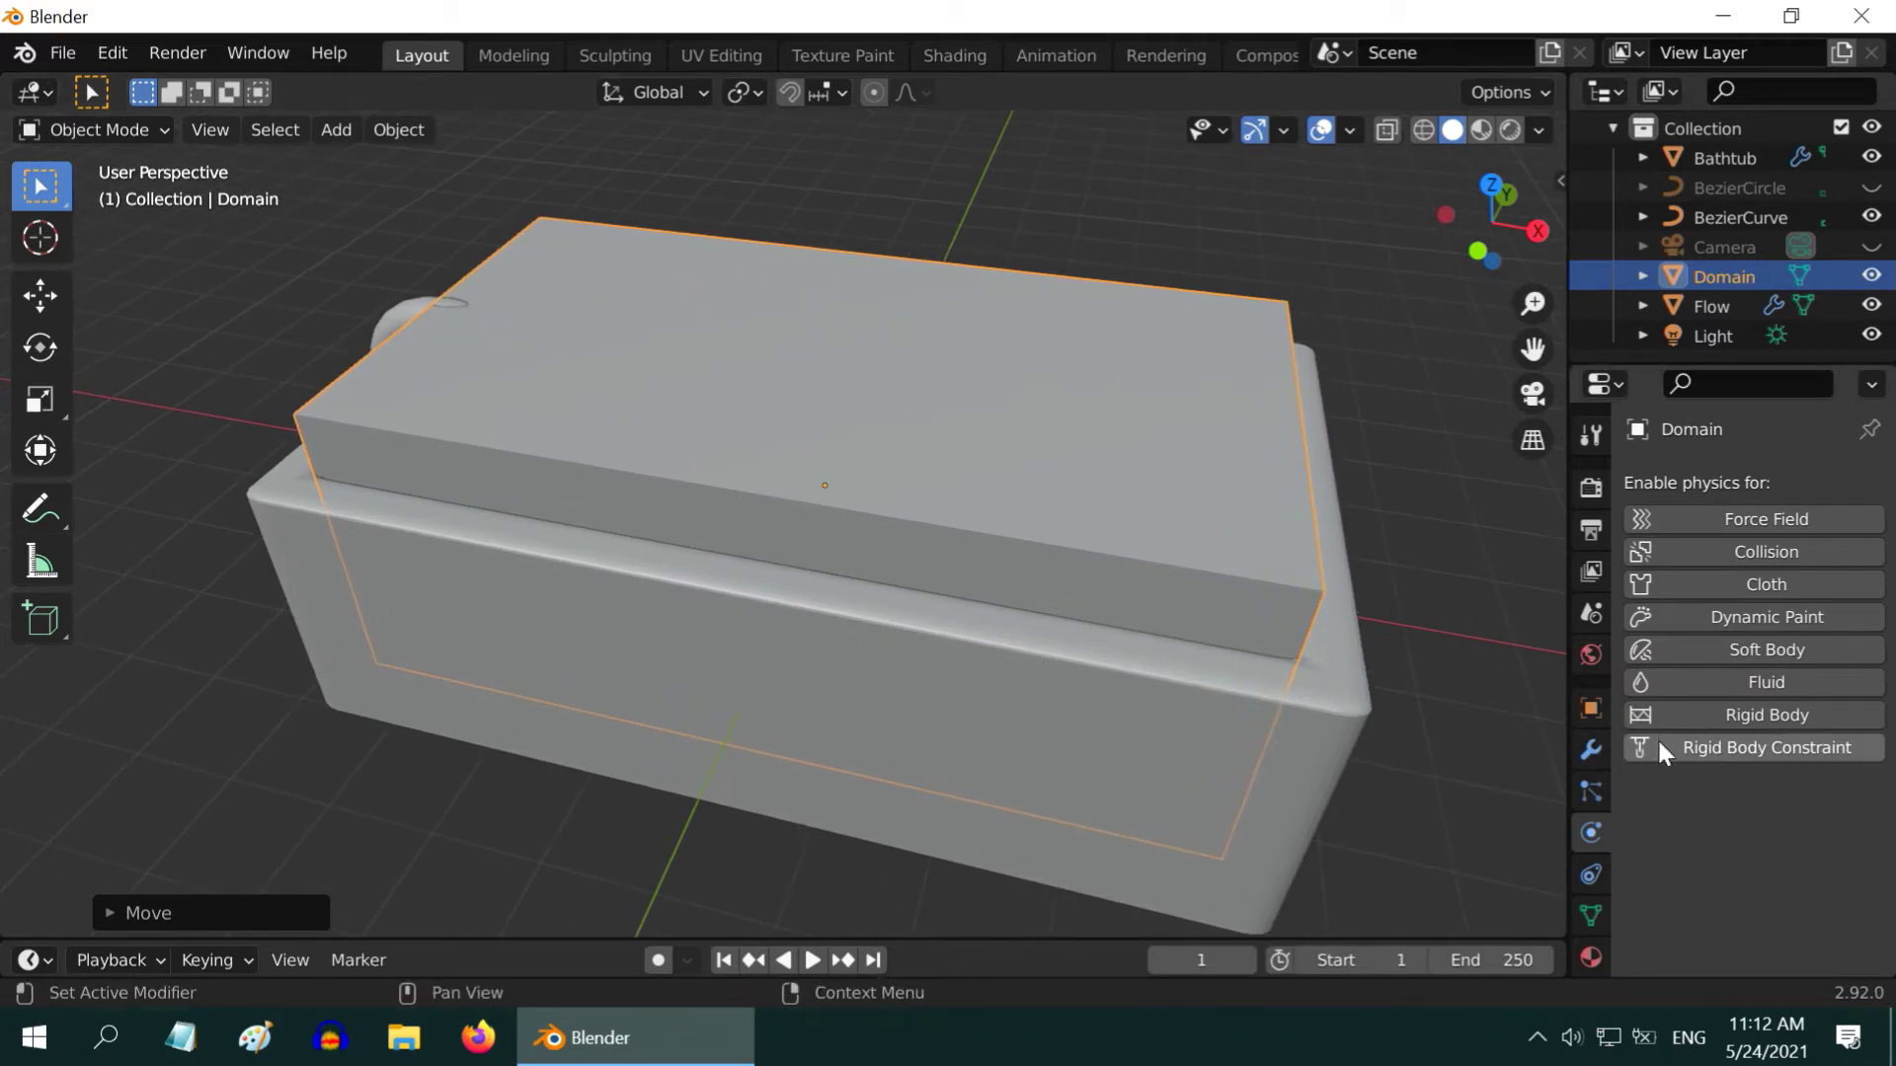
Enable Fluid physics on the Domain block, with the type set to Domain and the domain type to Liquid
{"action": "left_click", "coordinate": [1791, 686]}
{"action": "left_click", "coordinate": [1805, 835]}
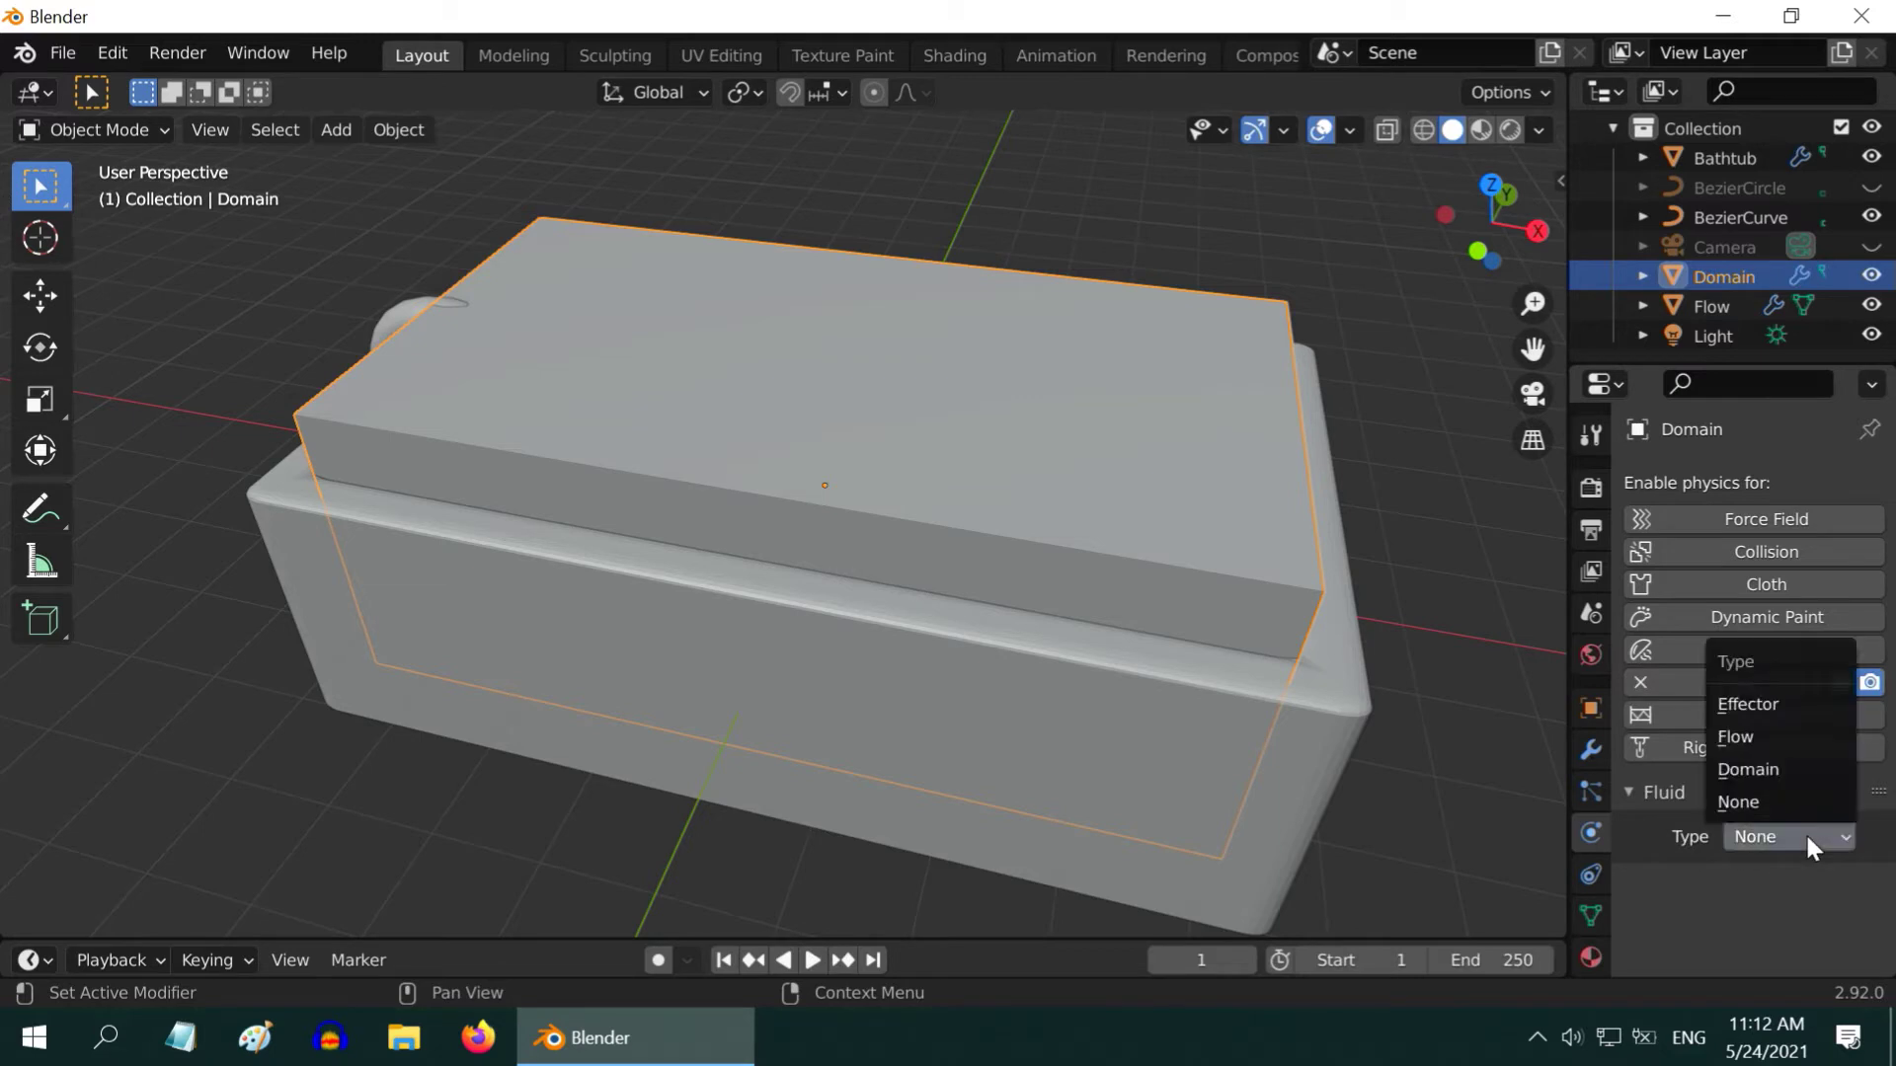
{"action": "left_click", "coordinate": [1773, 773]}
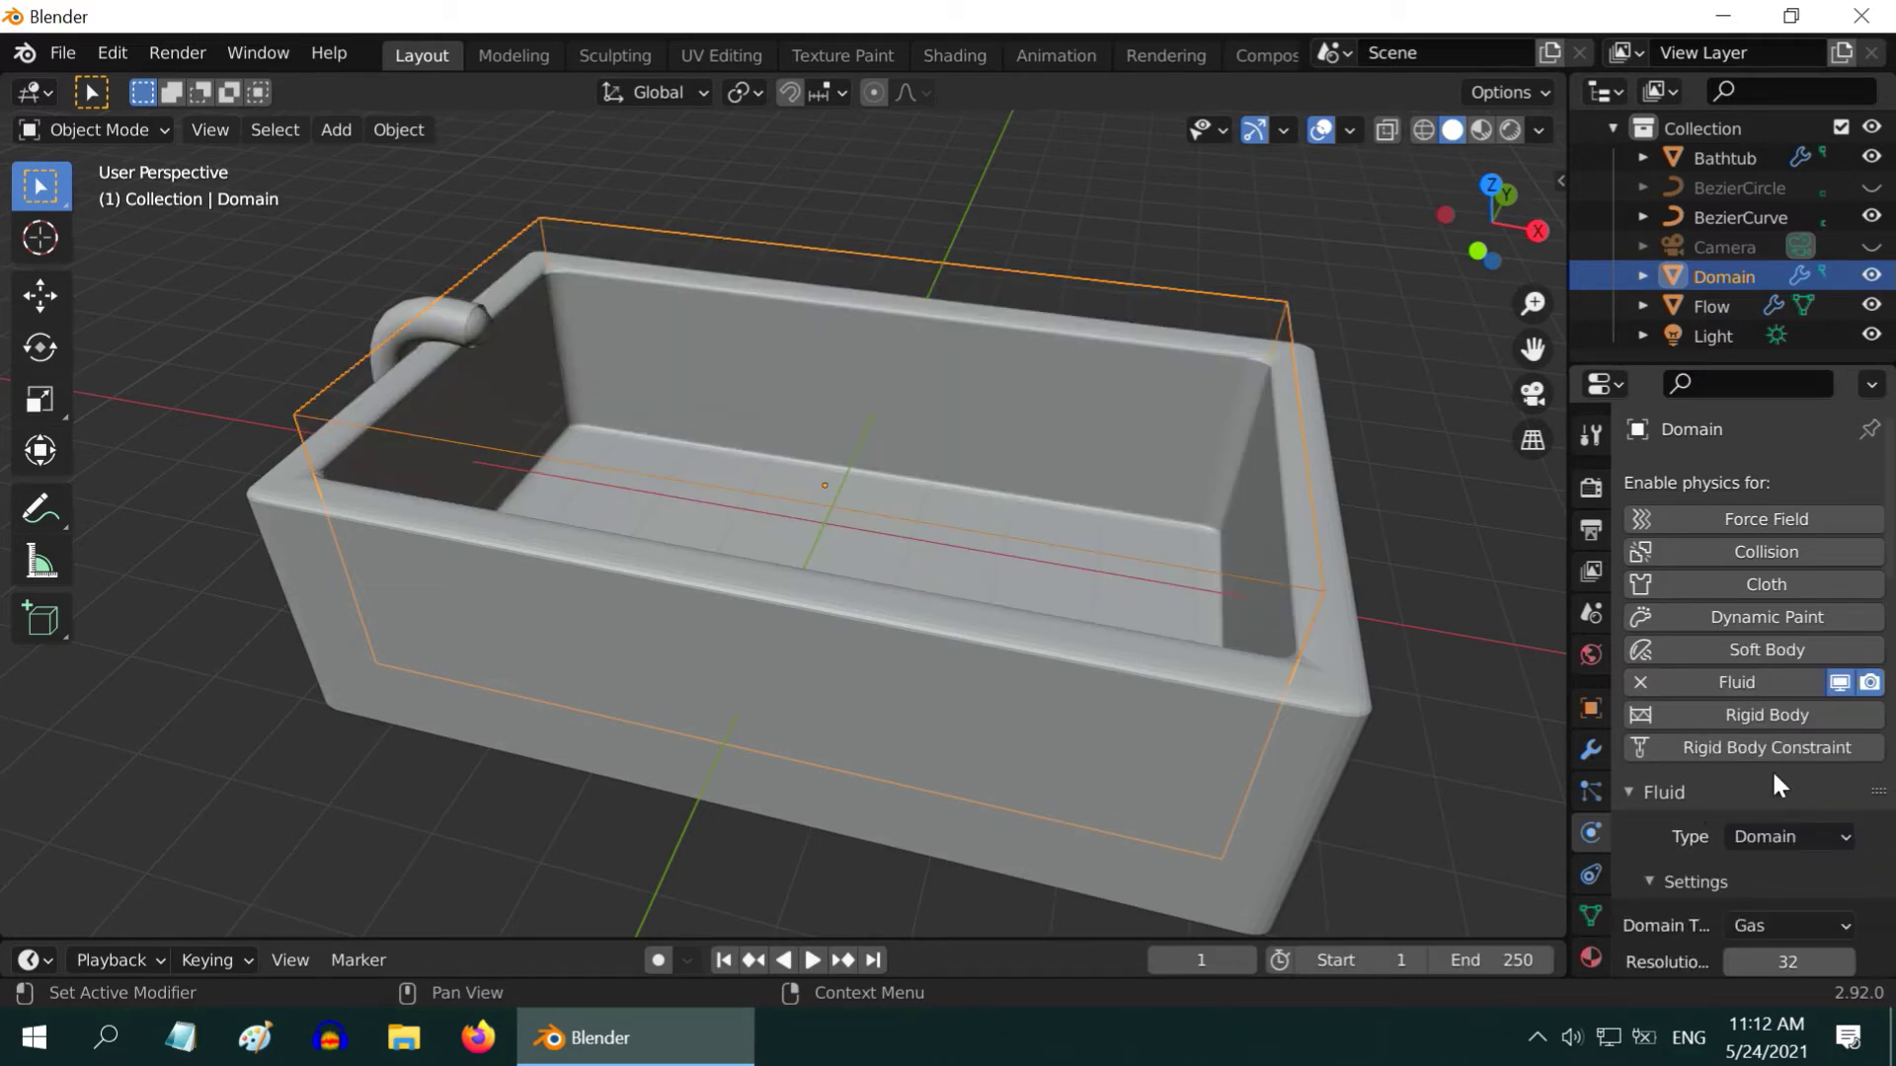
{"action": "scroll", "coordinate": [1771, 777], "scroll_direction": "down", "scroll_amount": 10}
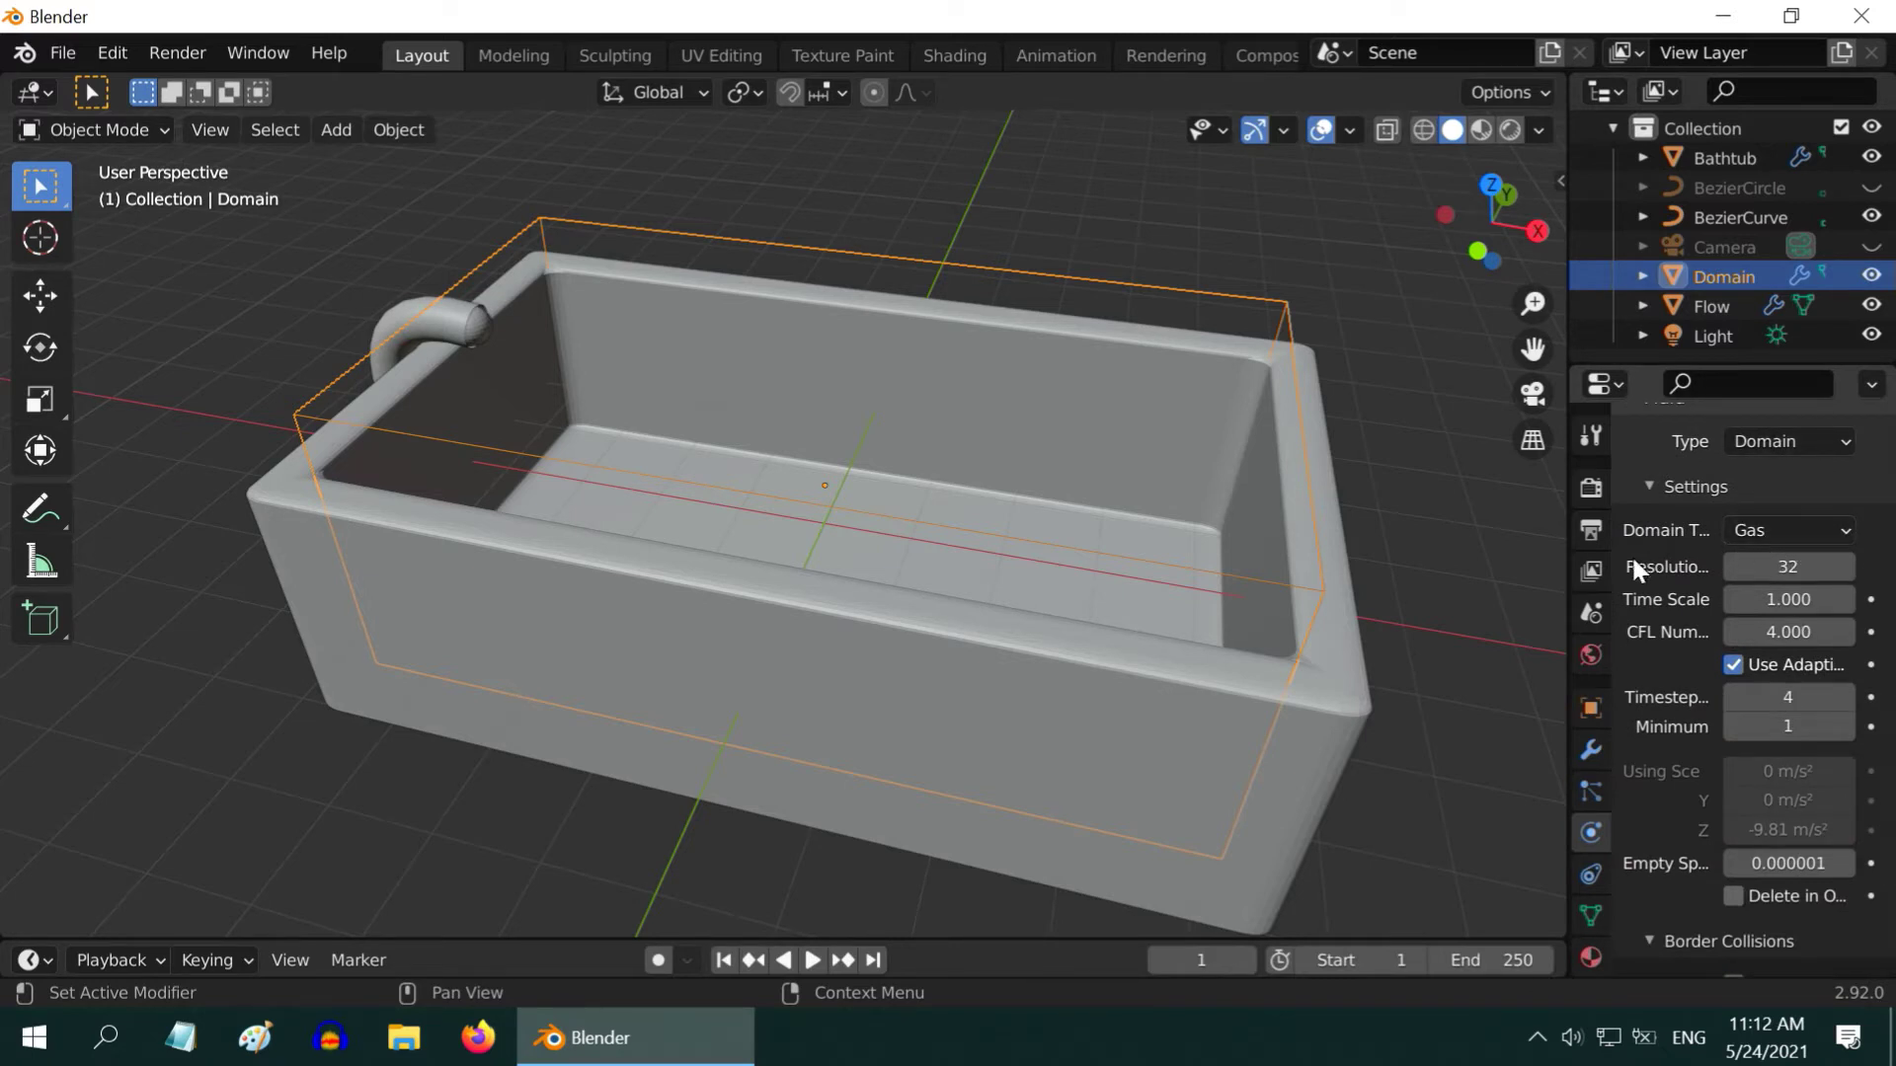
{"action": "left_click_drag", "start_coordinate": [1566, 563], "coordinate": [1505, 553]}
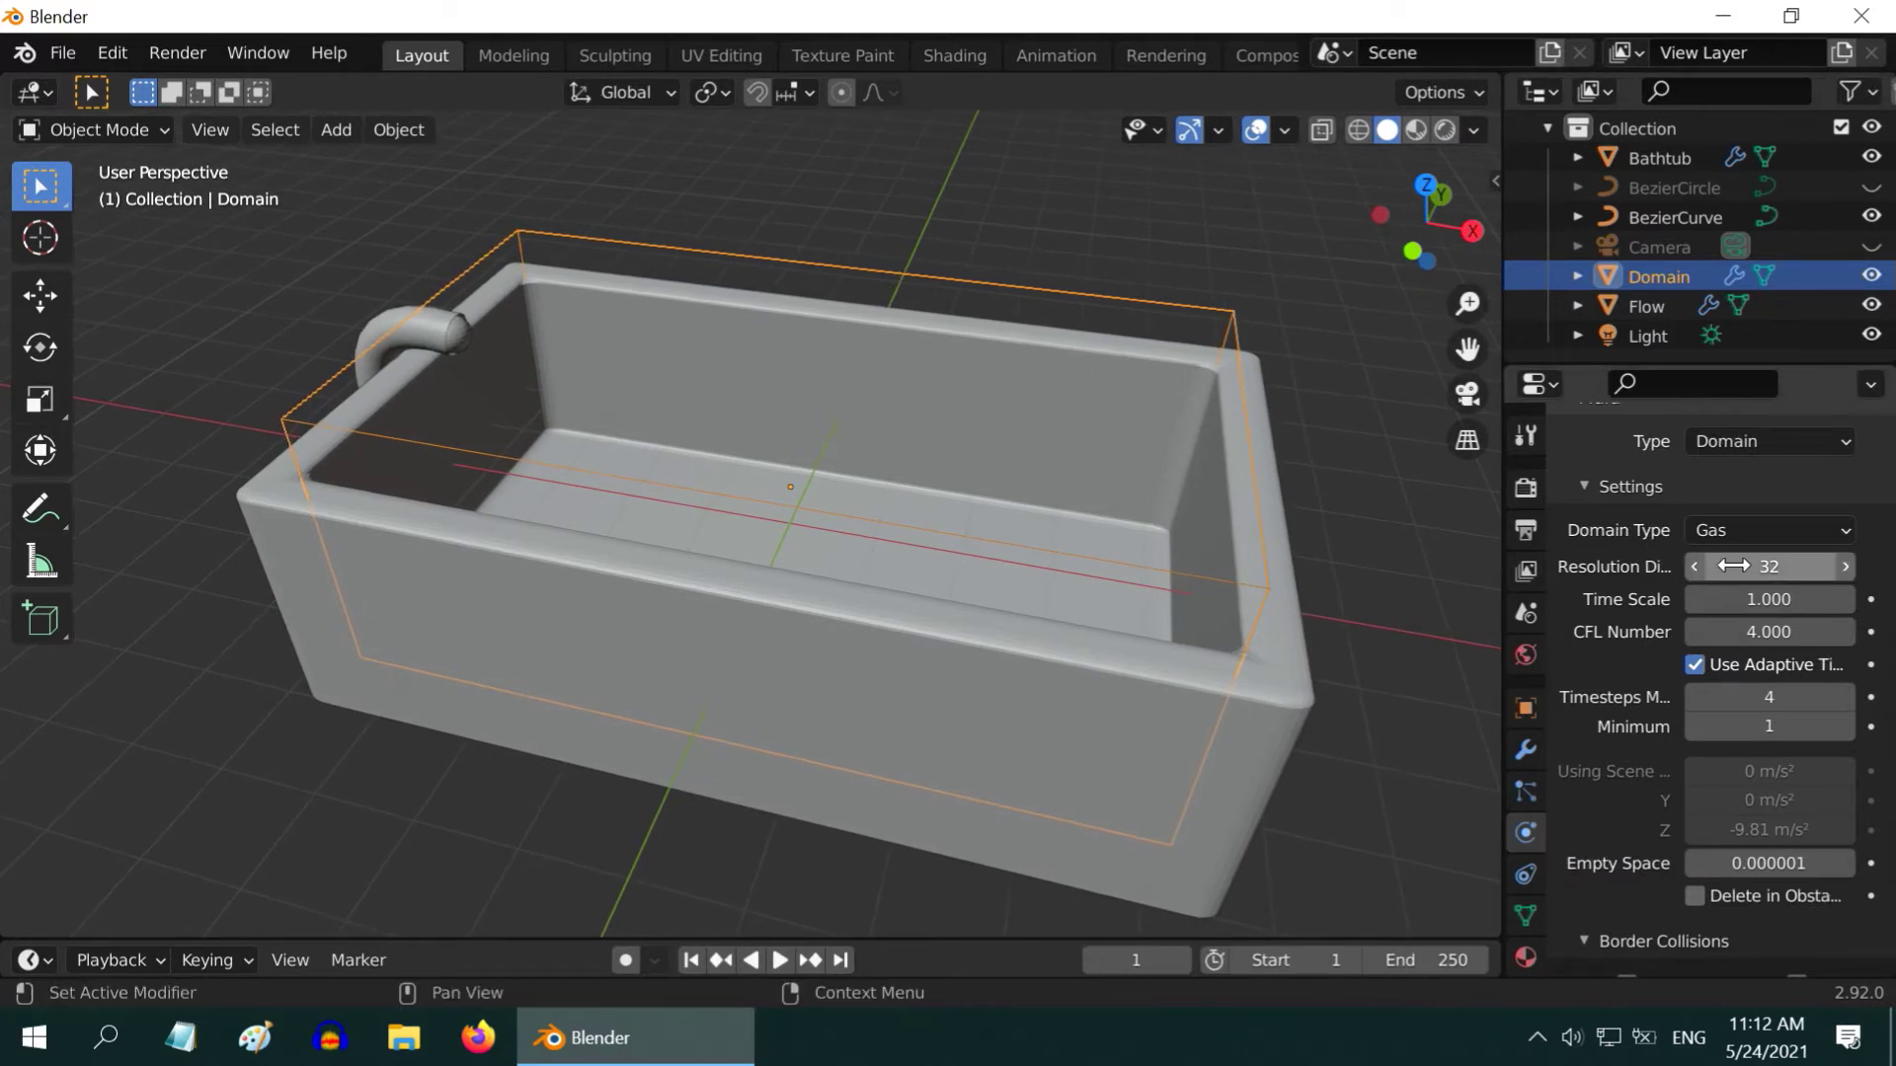
{"action": "left_click", "coordinate": [1748, 531]}
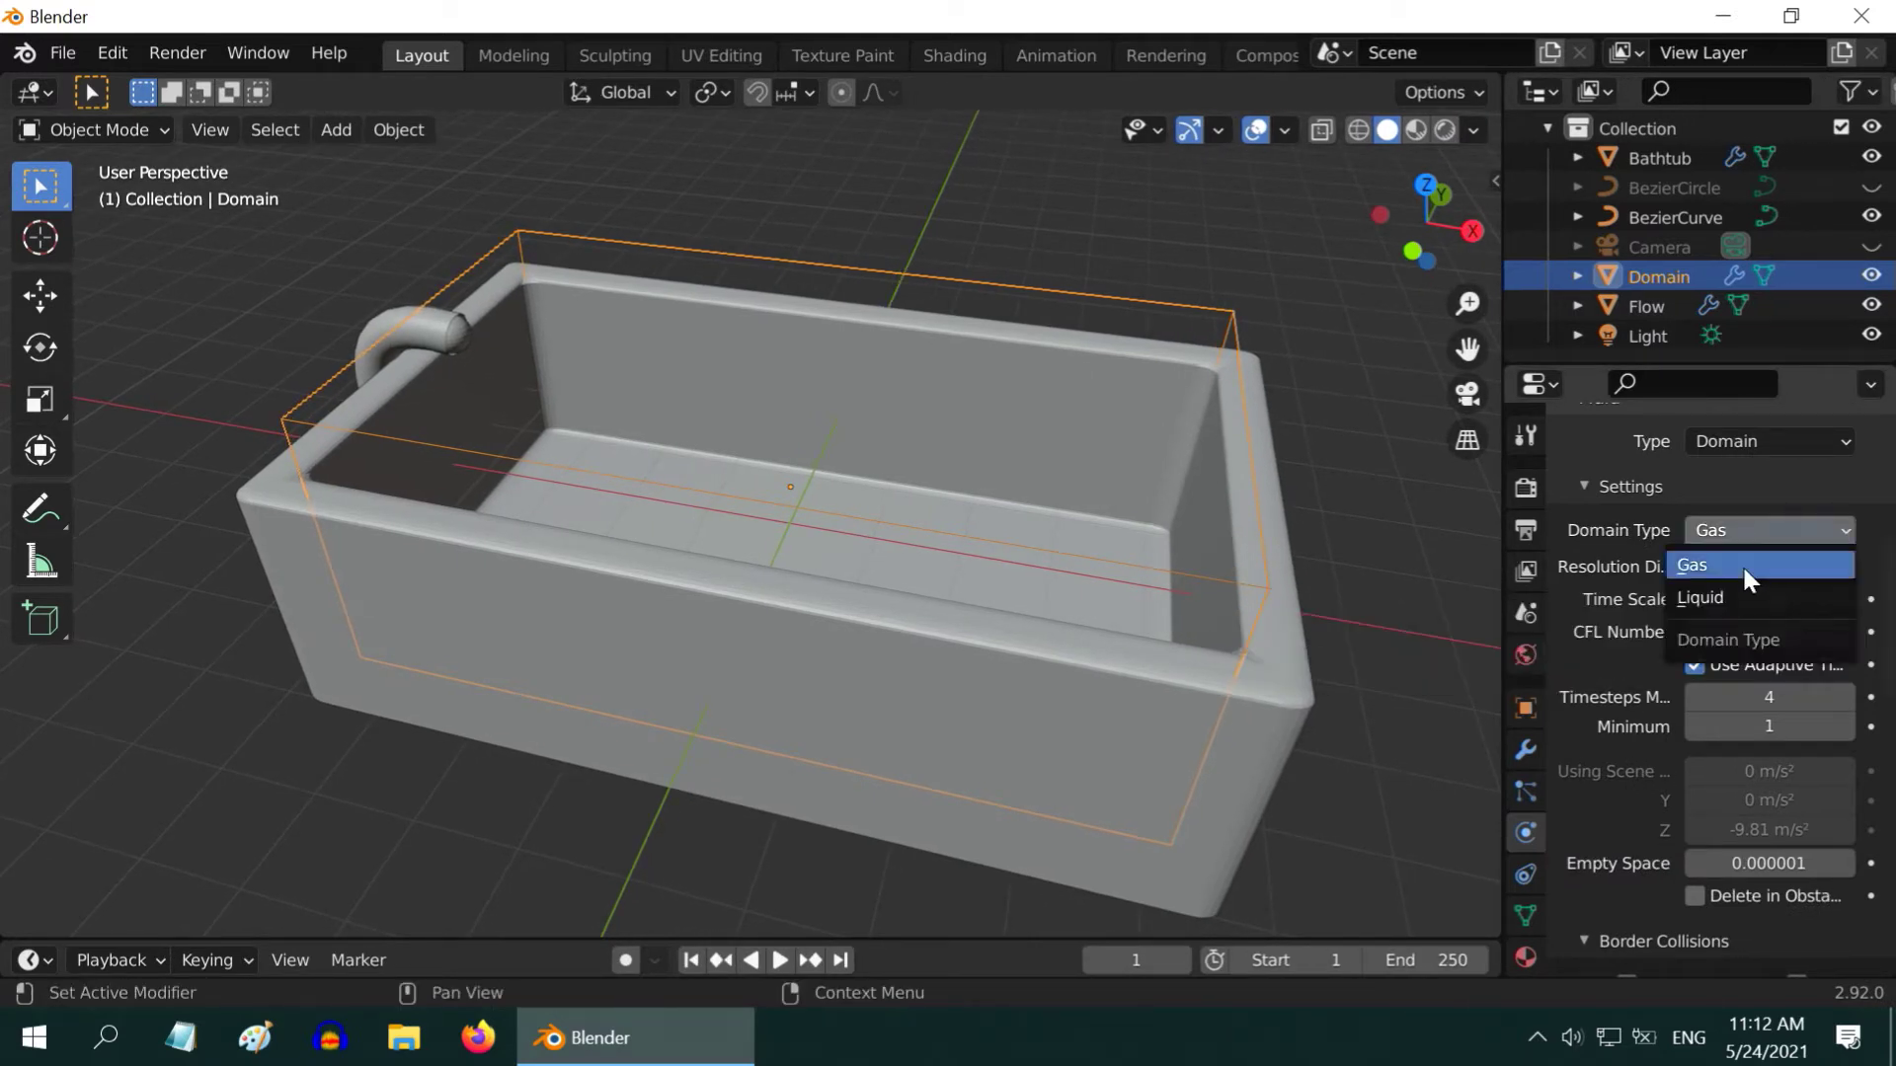
{"action": "left_click", "coordinate": [1738, 596]}
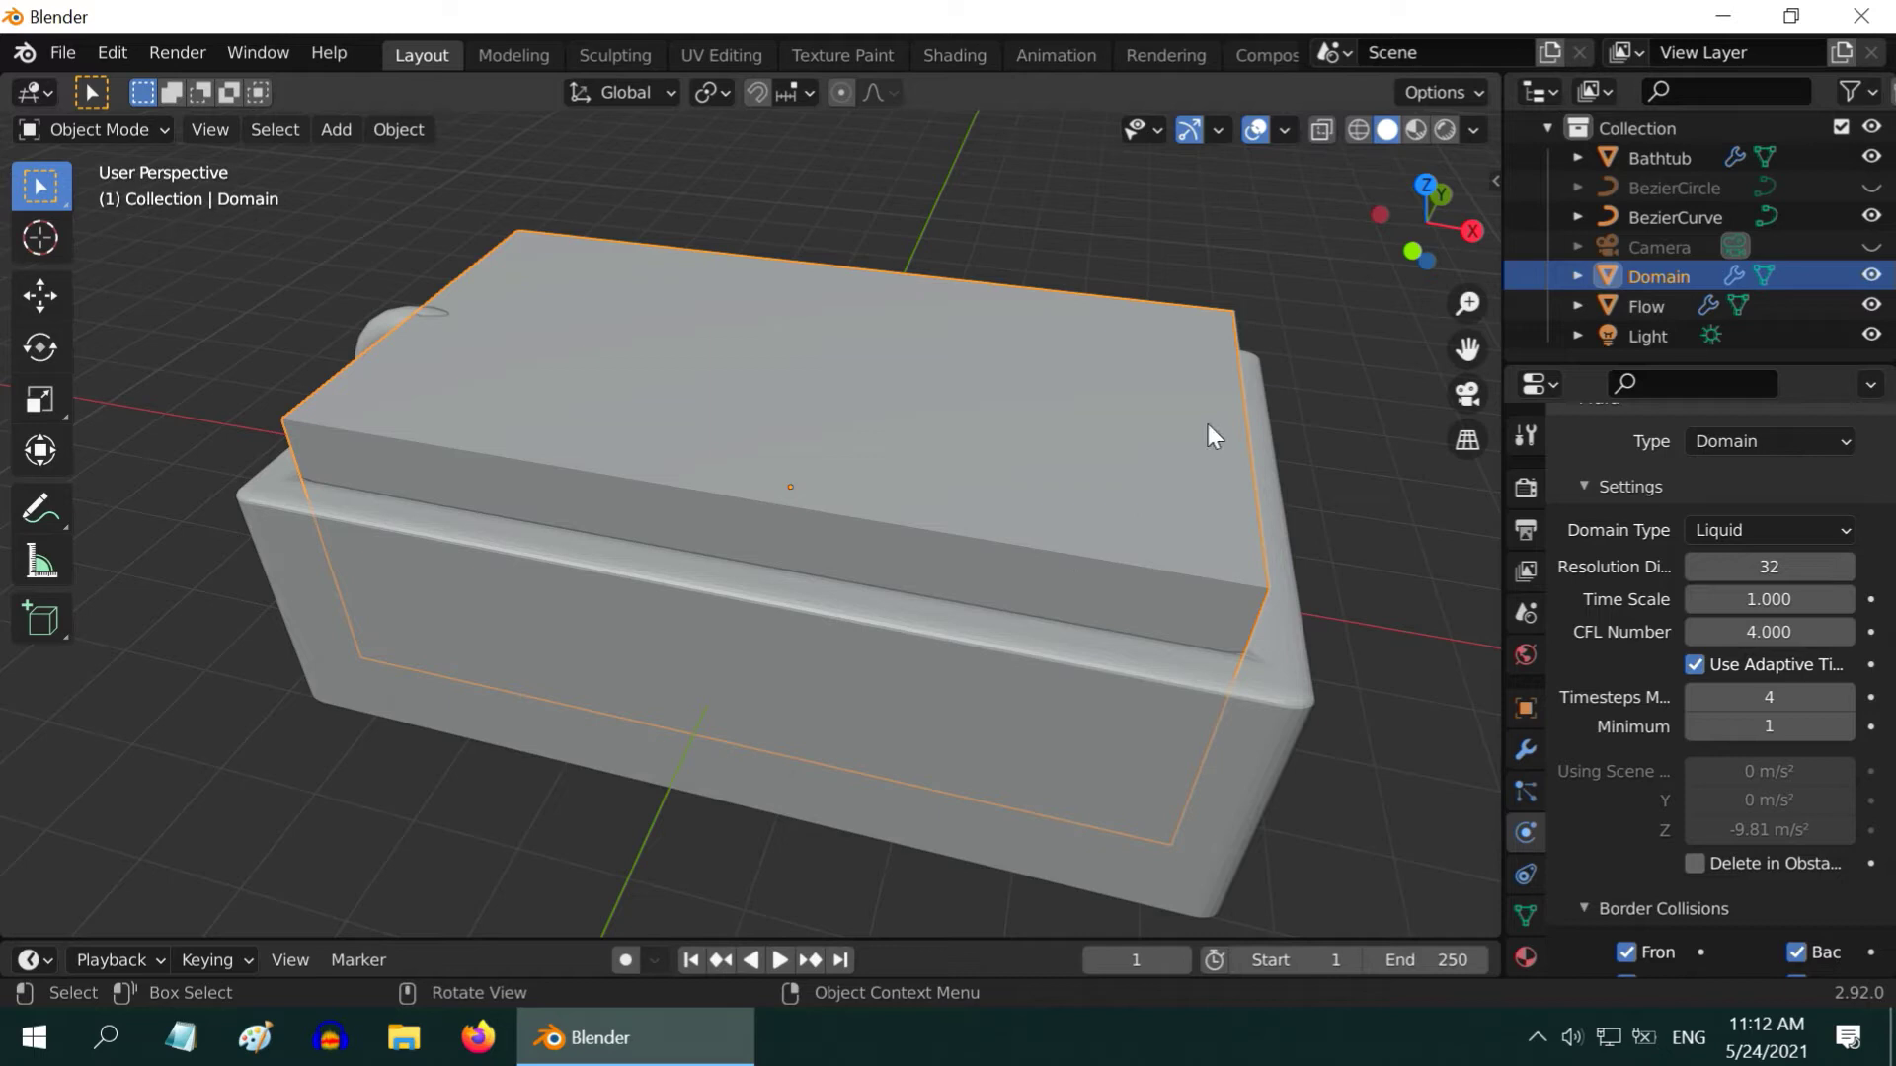
Switch the viewport to wireframe shading and set the domain's resolution divisions to 64
{"action": "left_click", "coordinate": [1357, 131]}
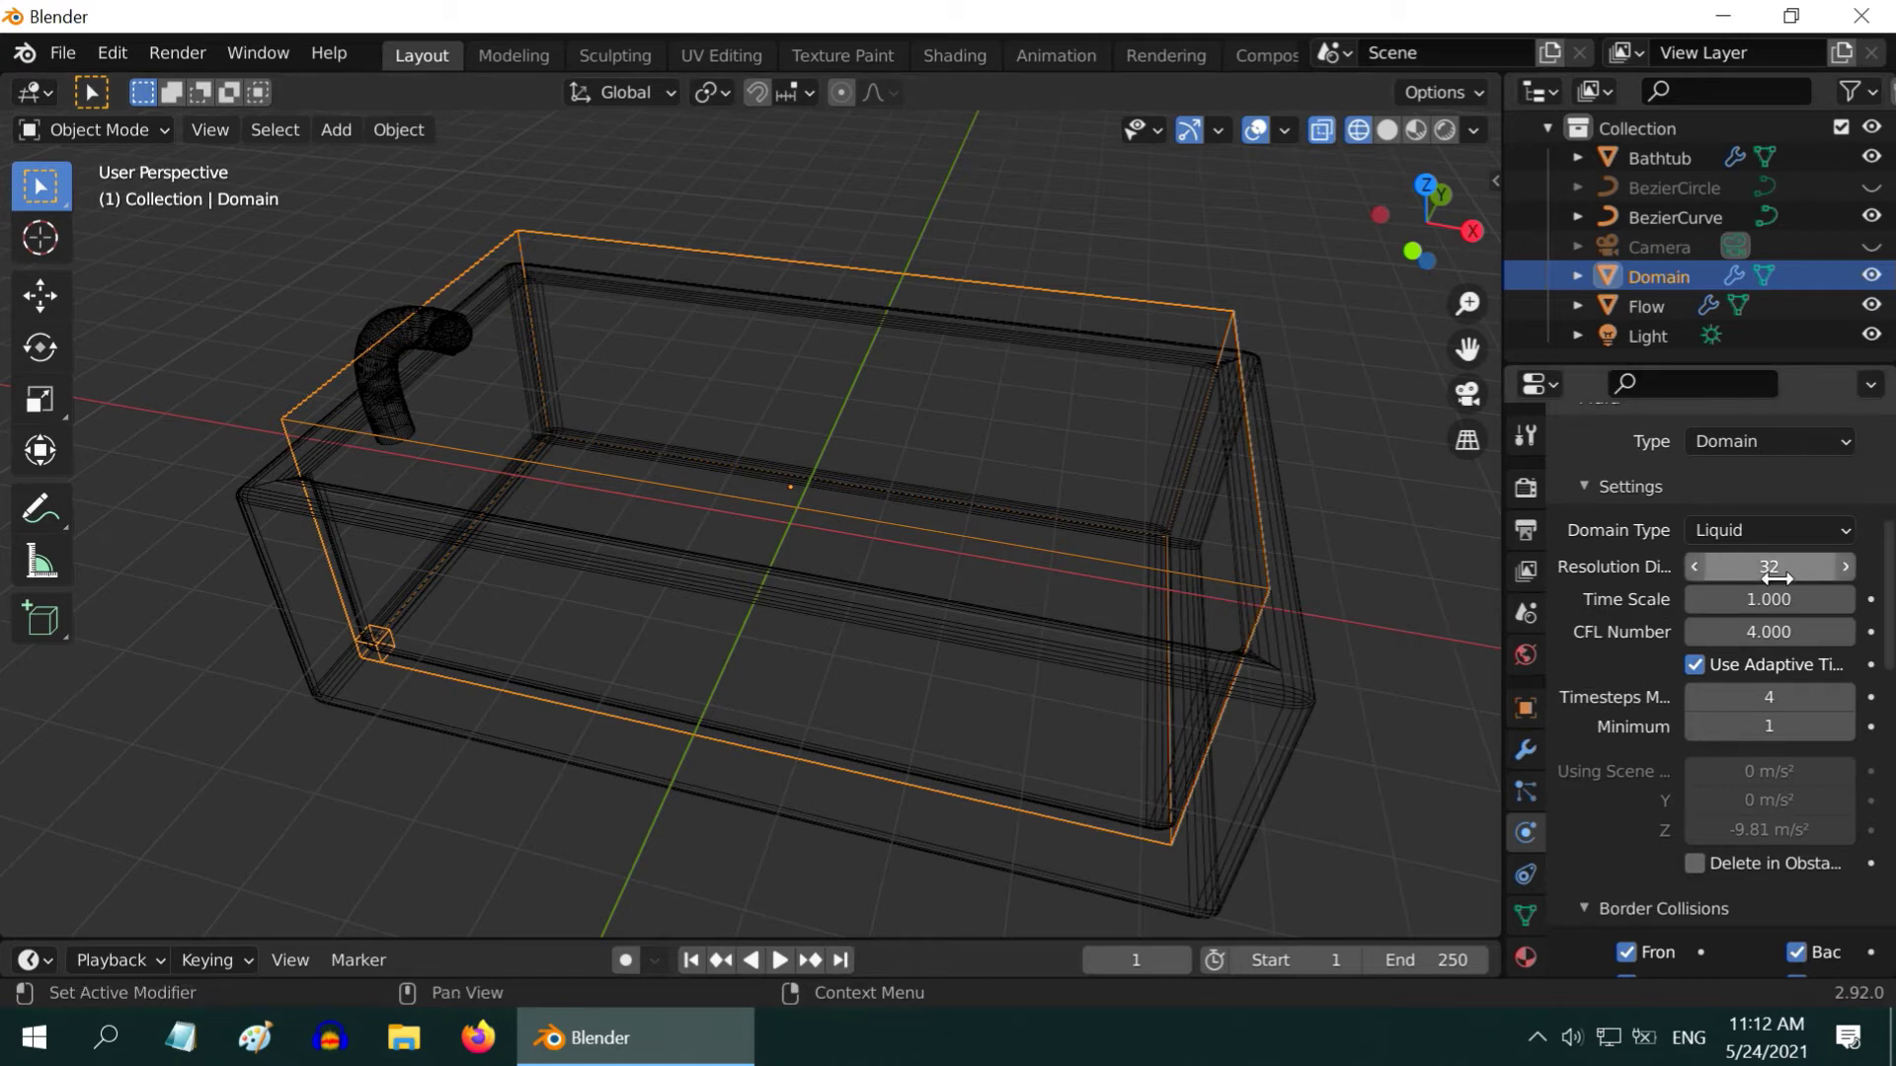
{"action": "left_click_drag", "start_coordinate": [1789, 573], "coordinate": [1783, 567]}
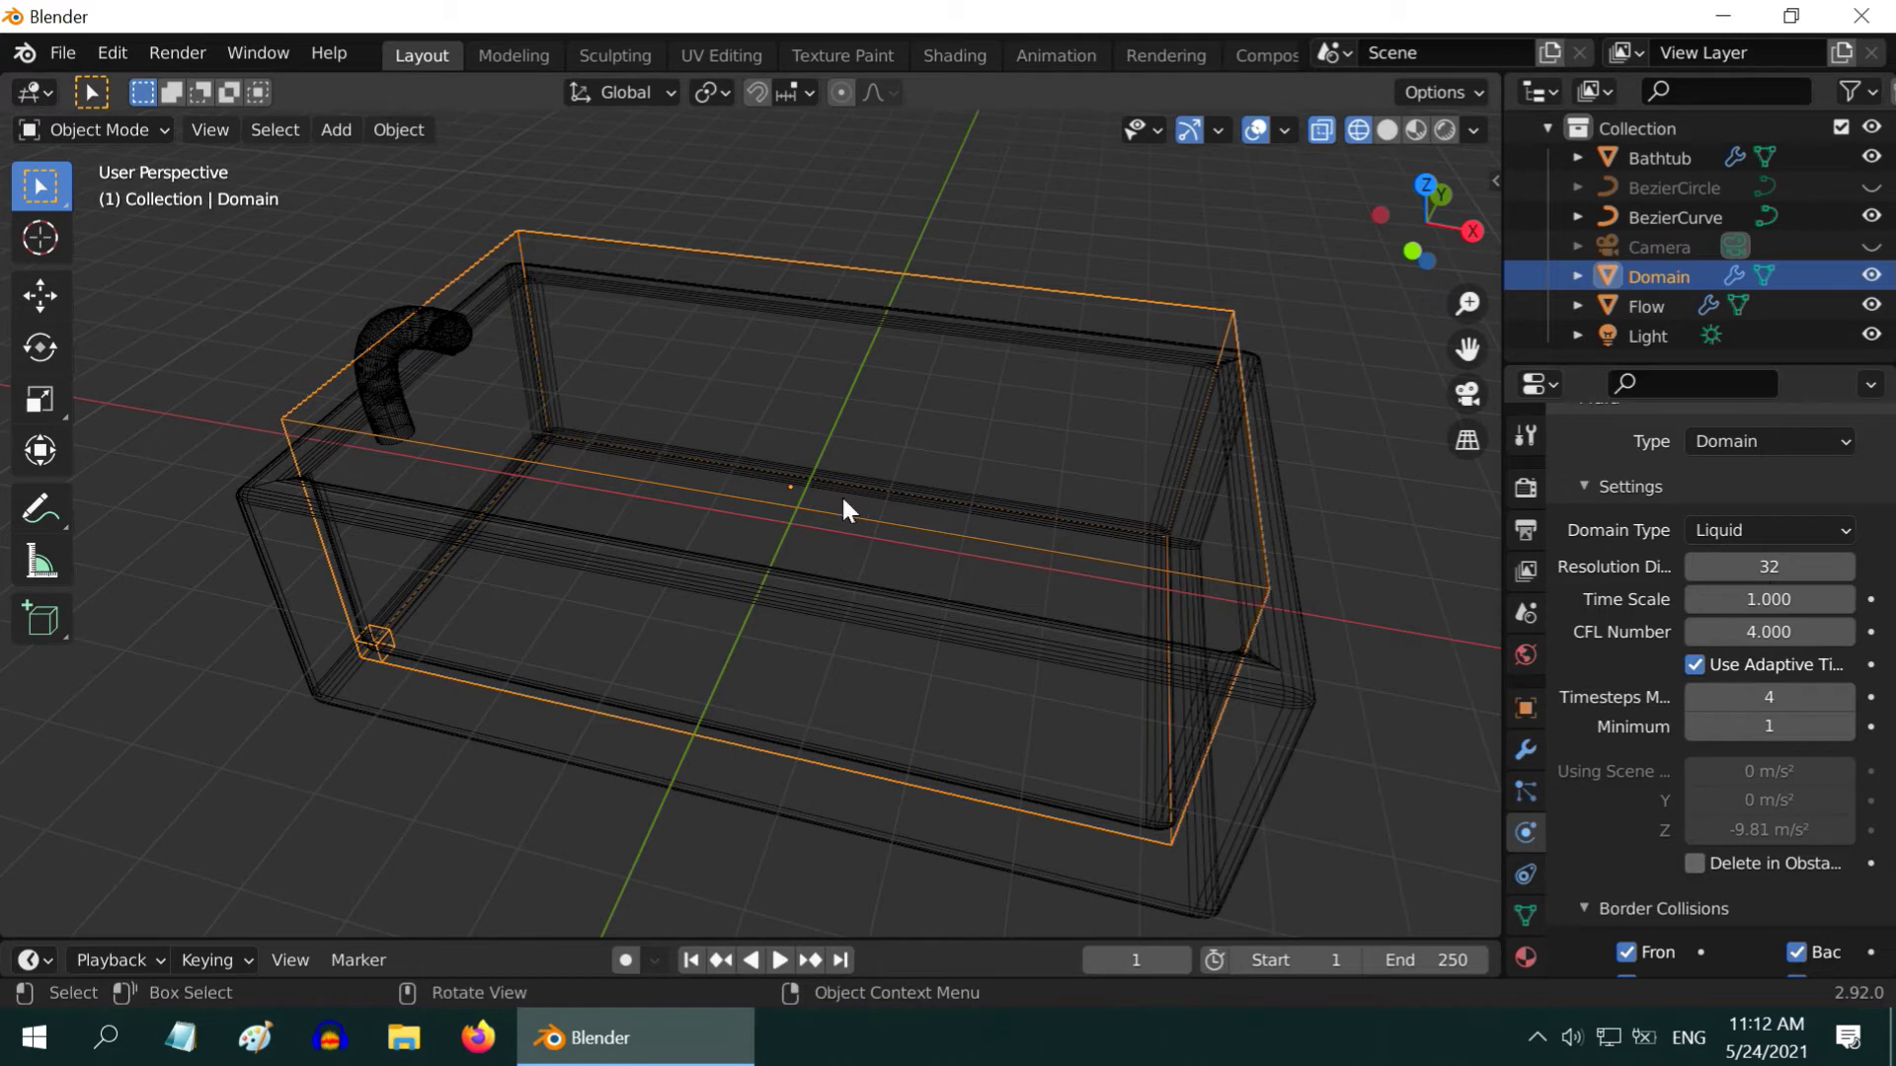
{"action": "left_click", "coordinate": [1767, 567]}
{"action": "type", "text": "64"}
{"action": "key", "text": "Return"}
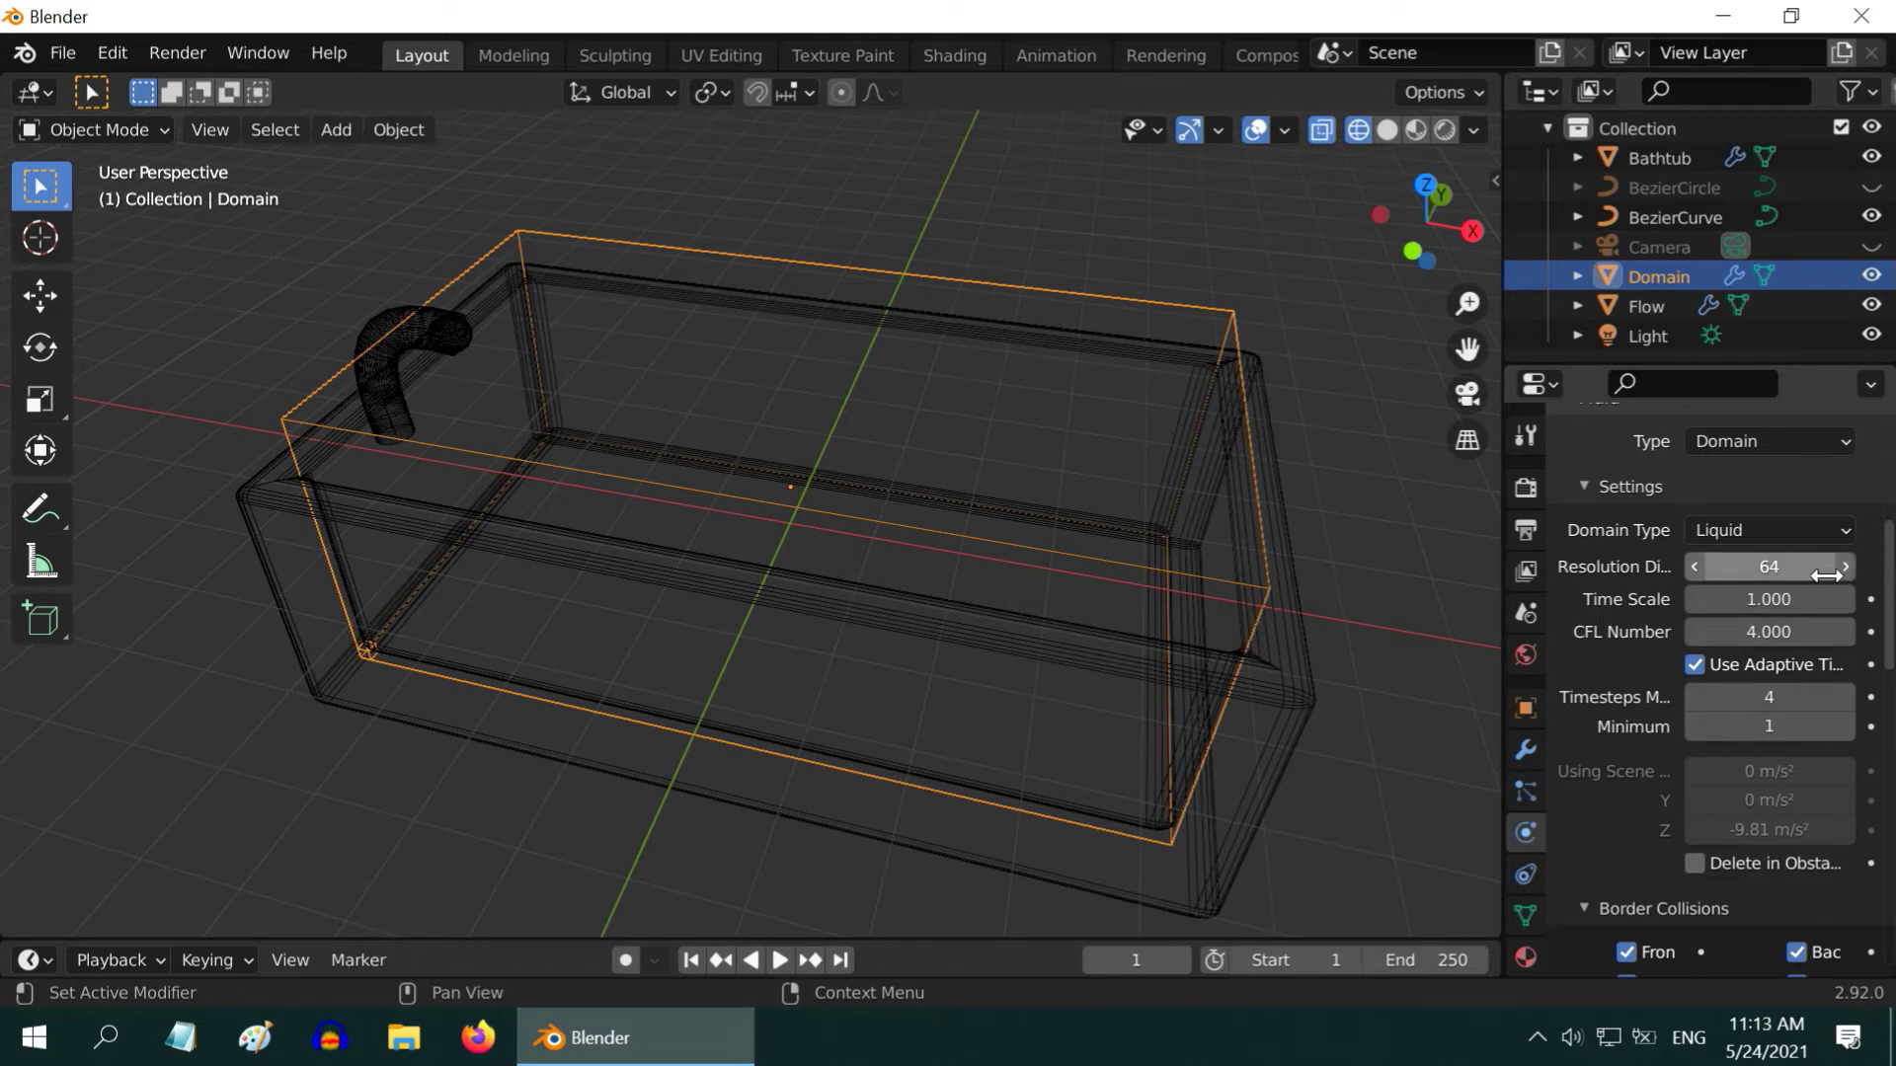
Review the domain's border collision and liquid settings, its Liquid particle system, and the fluid cache settings
{"action": "scroll", "coordinate": [1695, 675], "scroll_direction": "down", "scroll_amount": 10}
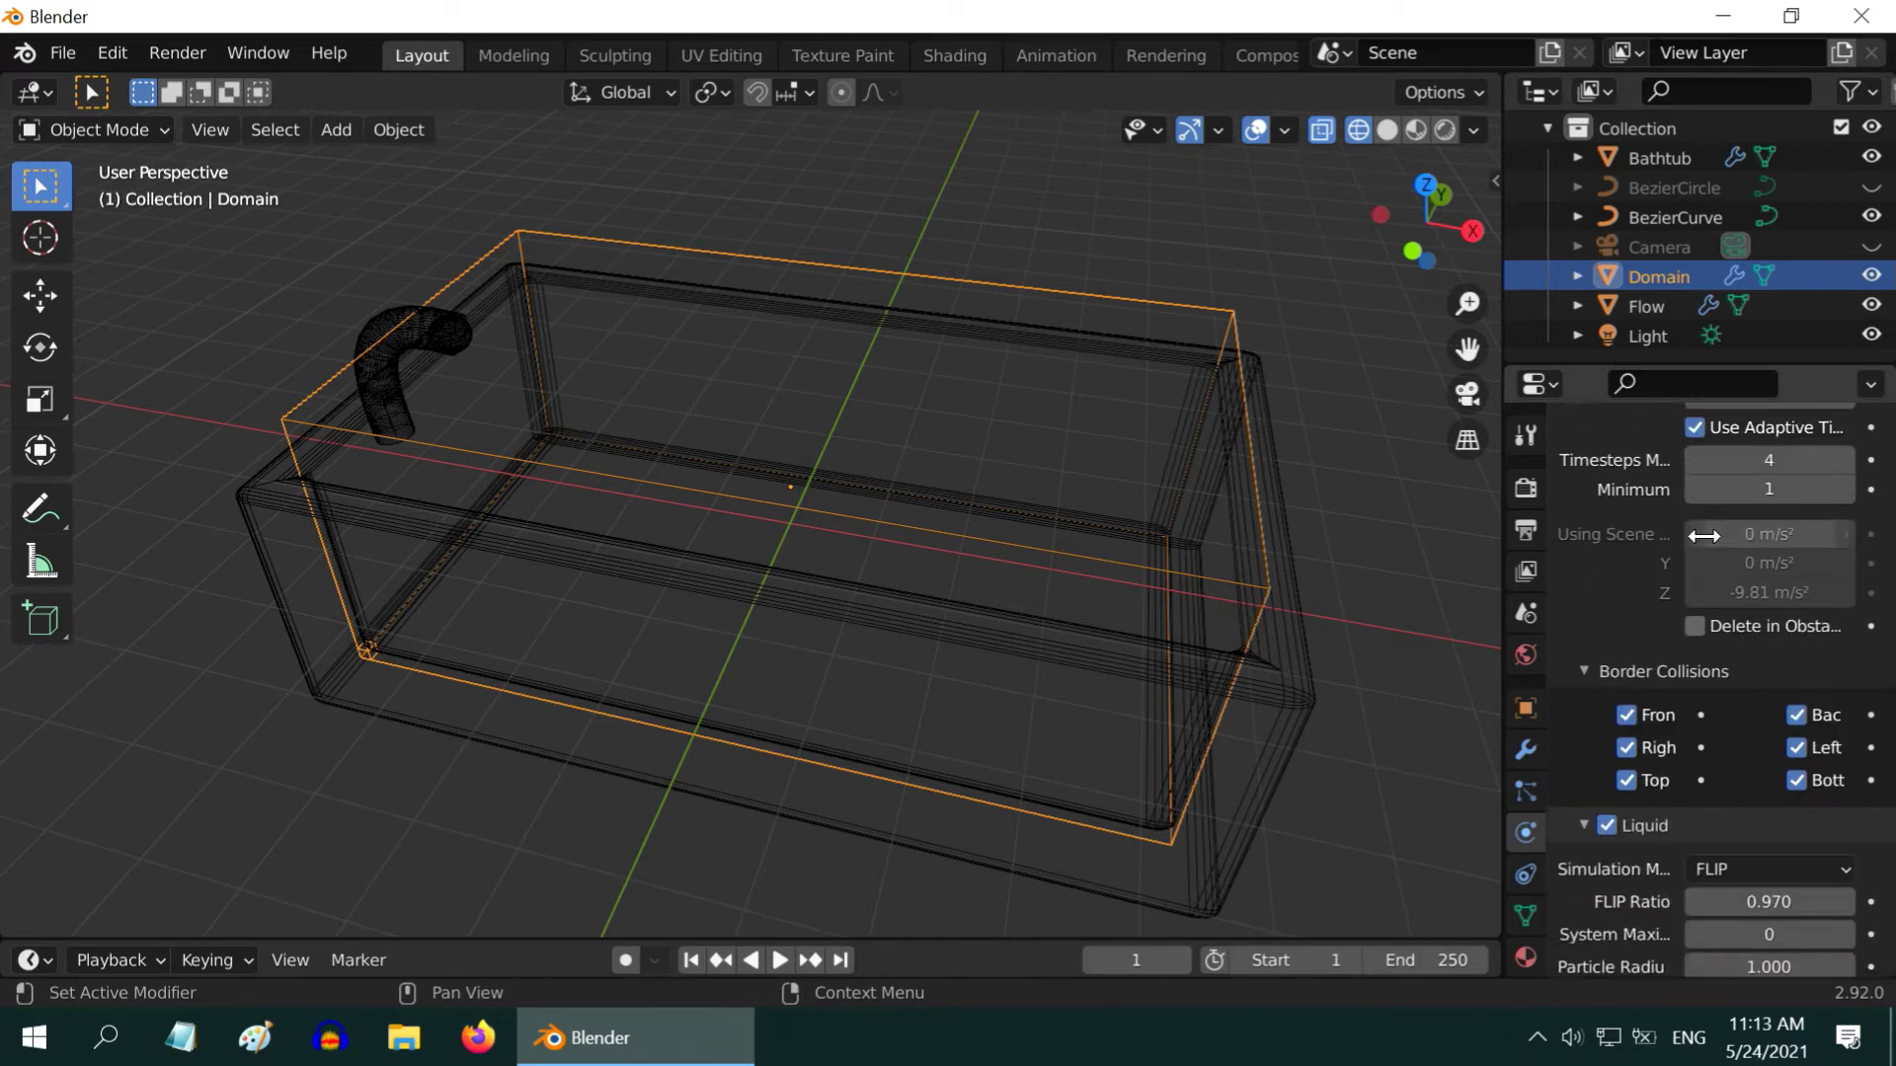
{"action": "scroll", "coordinate": [1697, 476], "scroll_direction": "up", "scroll_amount": 4}
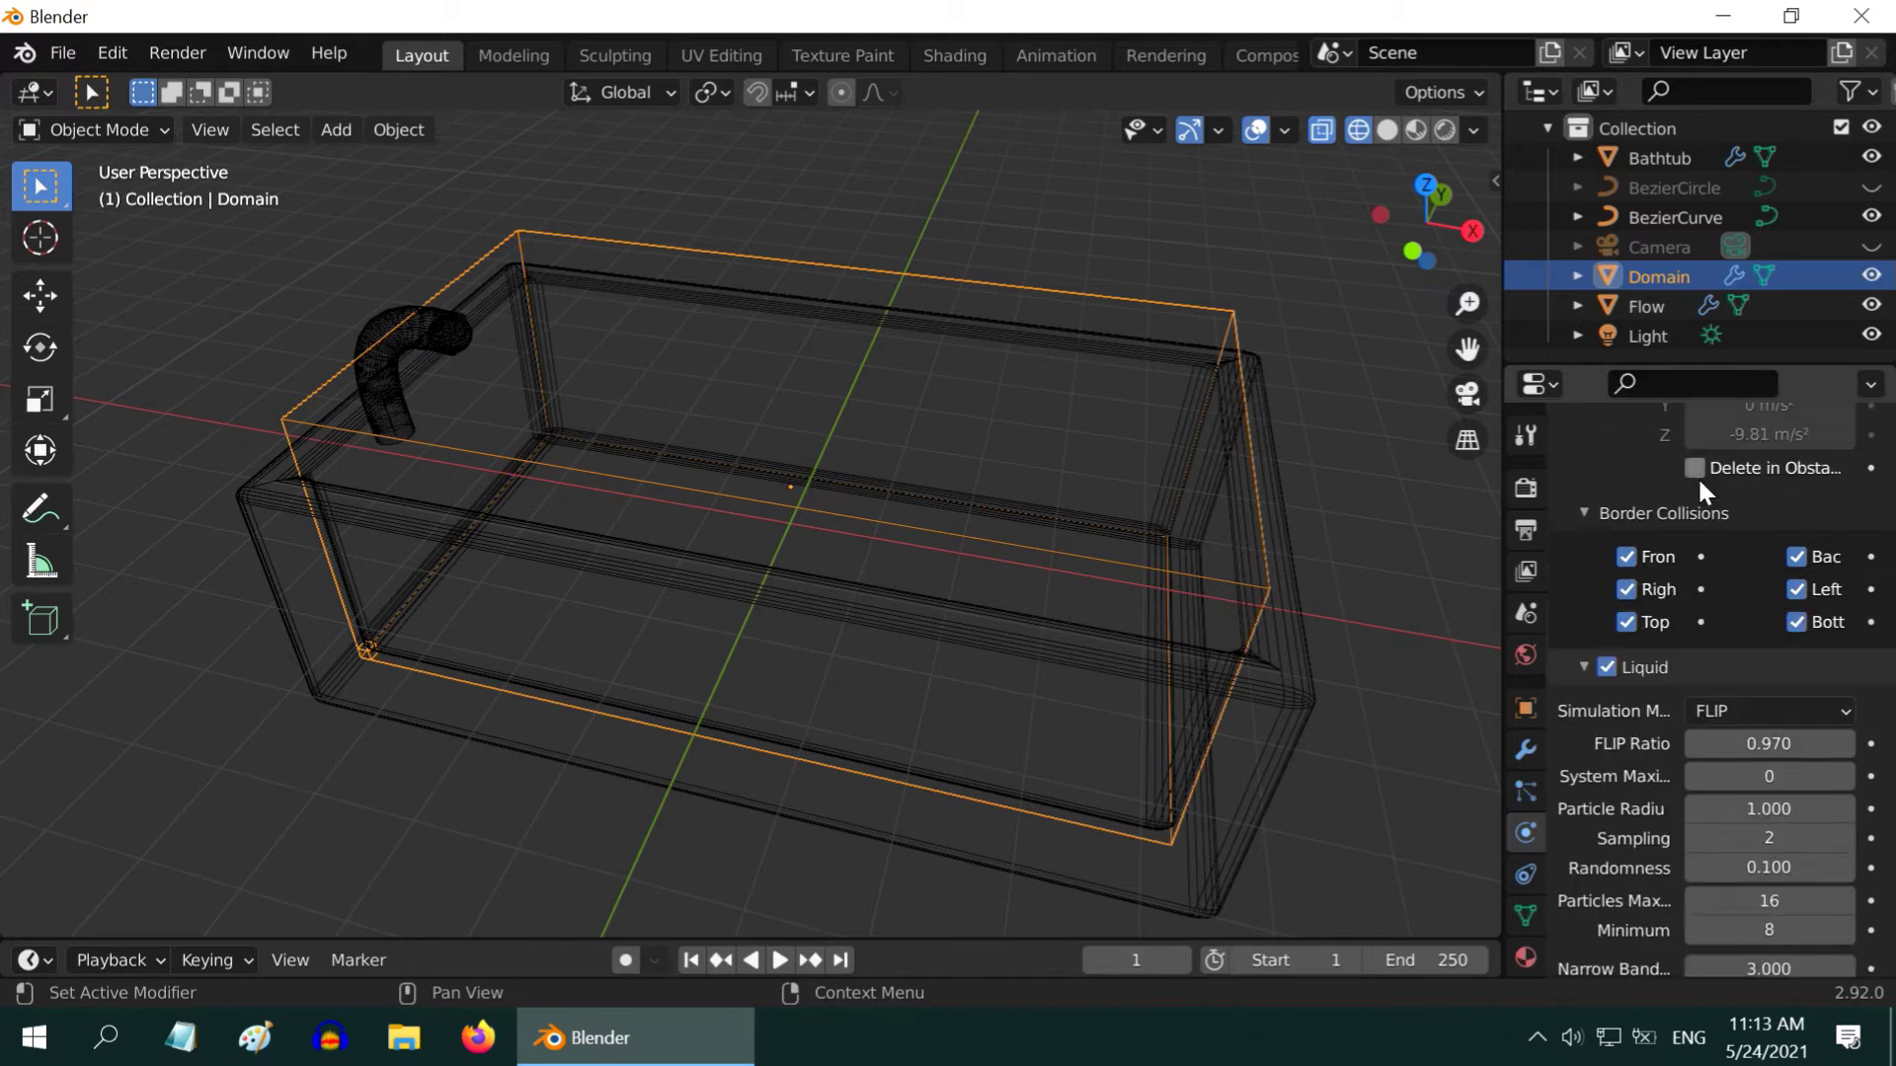
{"action": "scroll", "coordinate": [1698, 476], "scroll_direction": "down", "scroll_amount": 3}
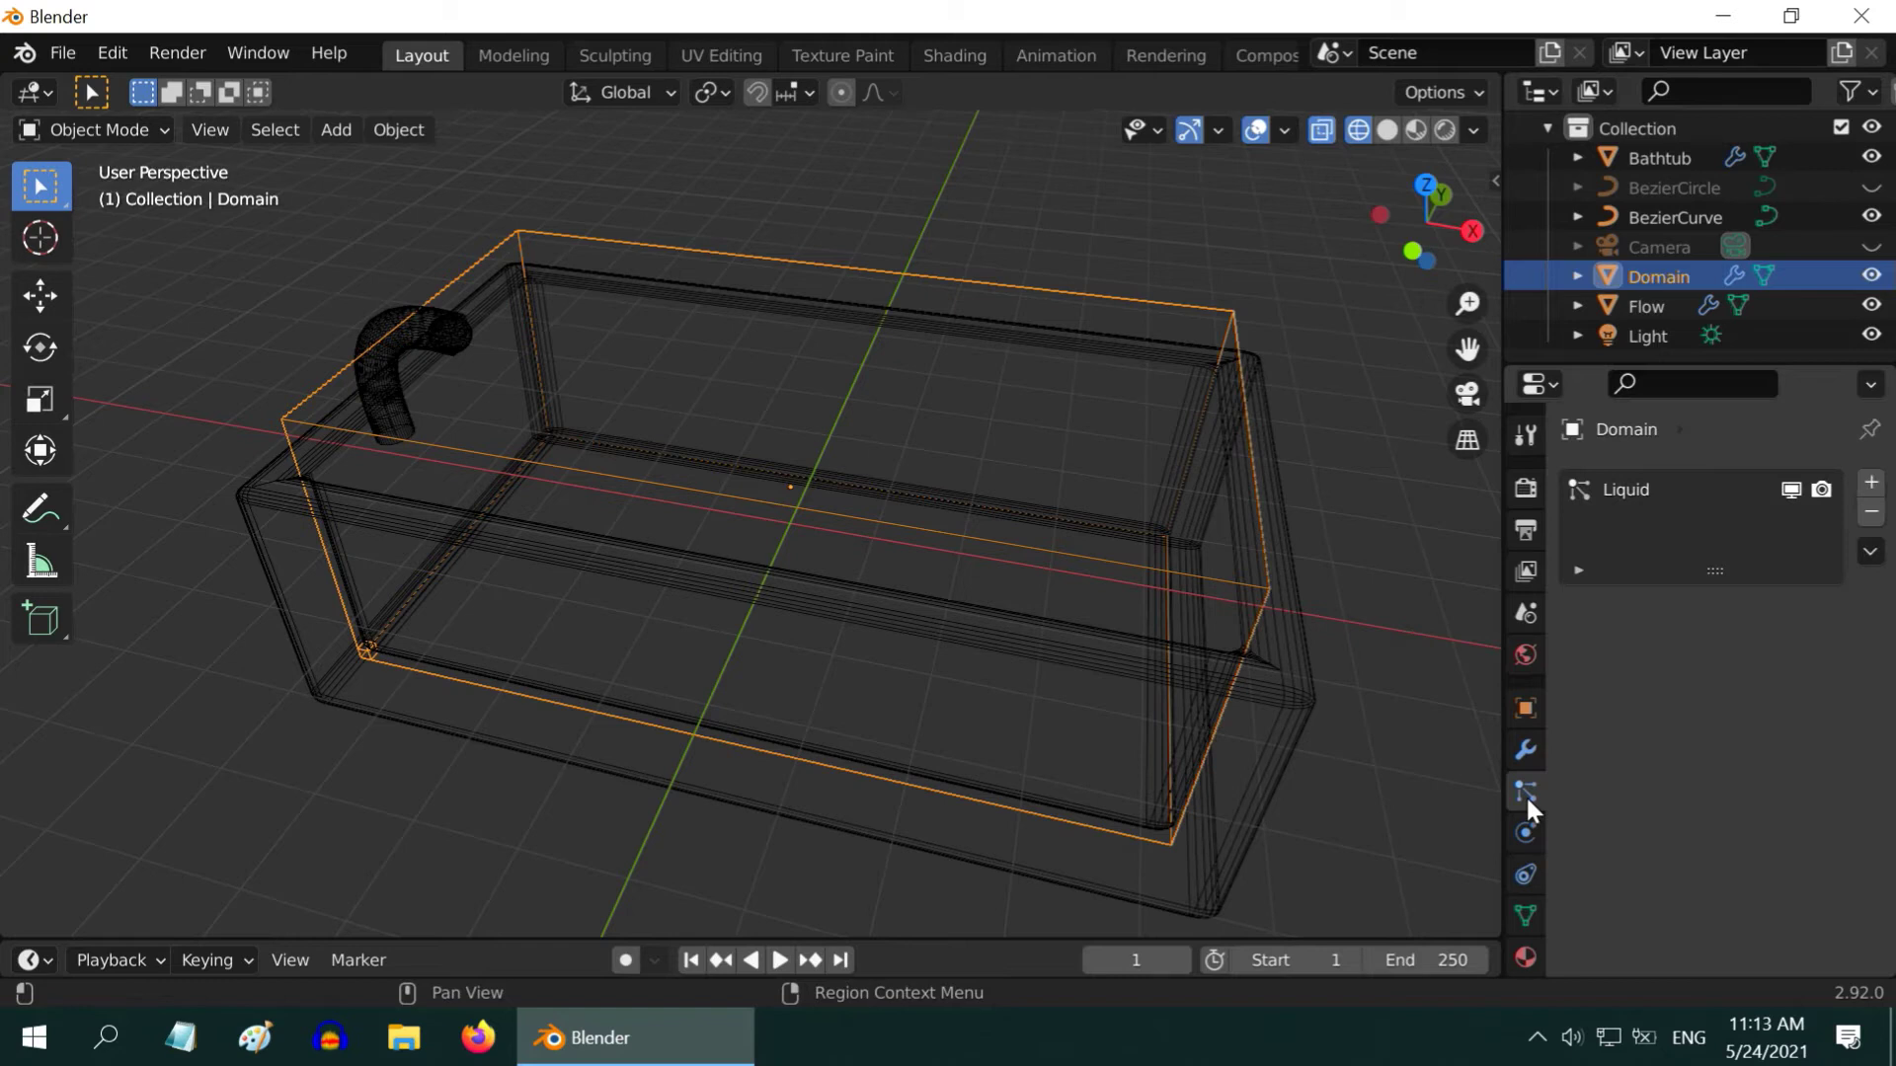
{"action": "left_click", "coordinate": [1644, 499]}
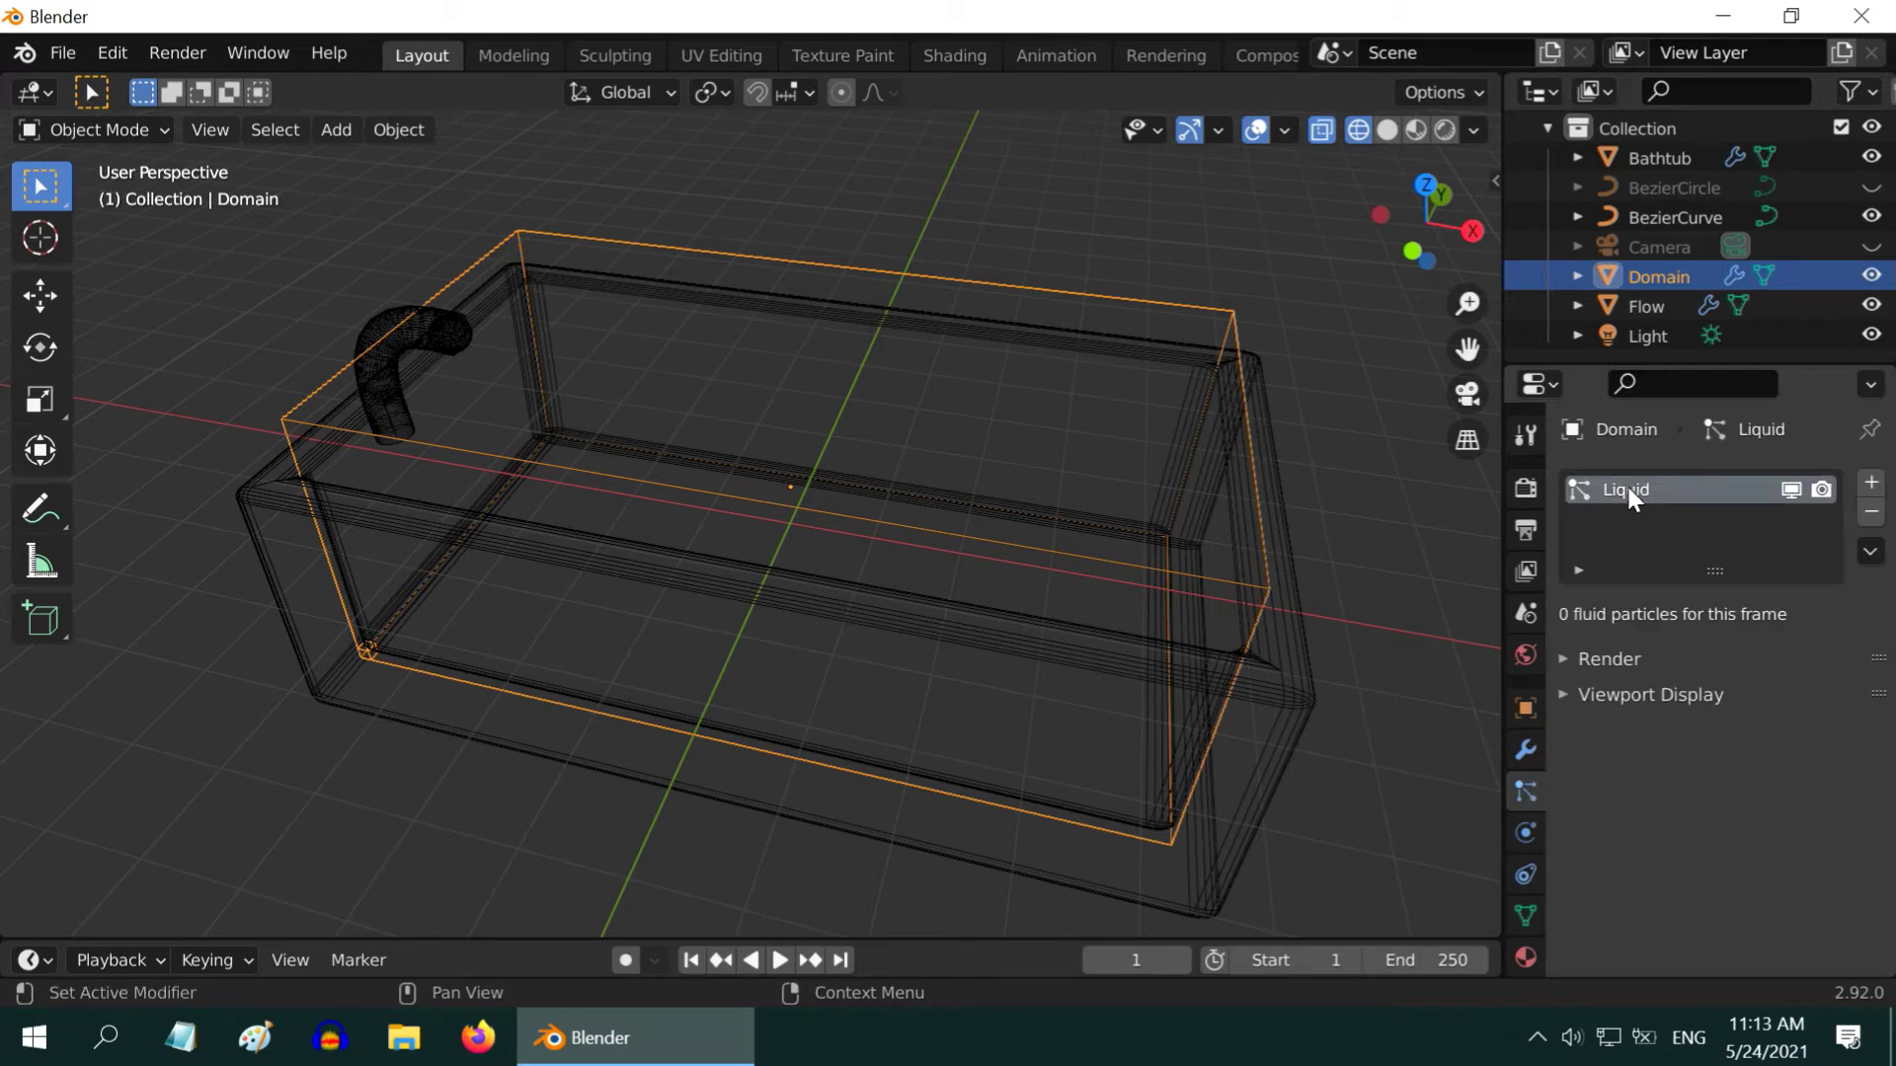
{"action": "left_click", "coordinate": [1525, 833]}
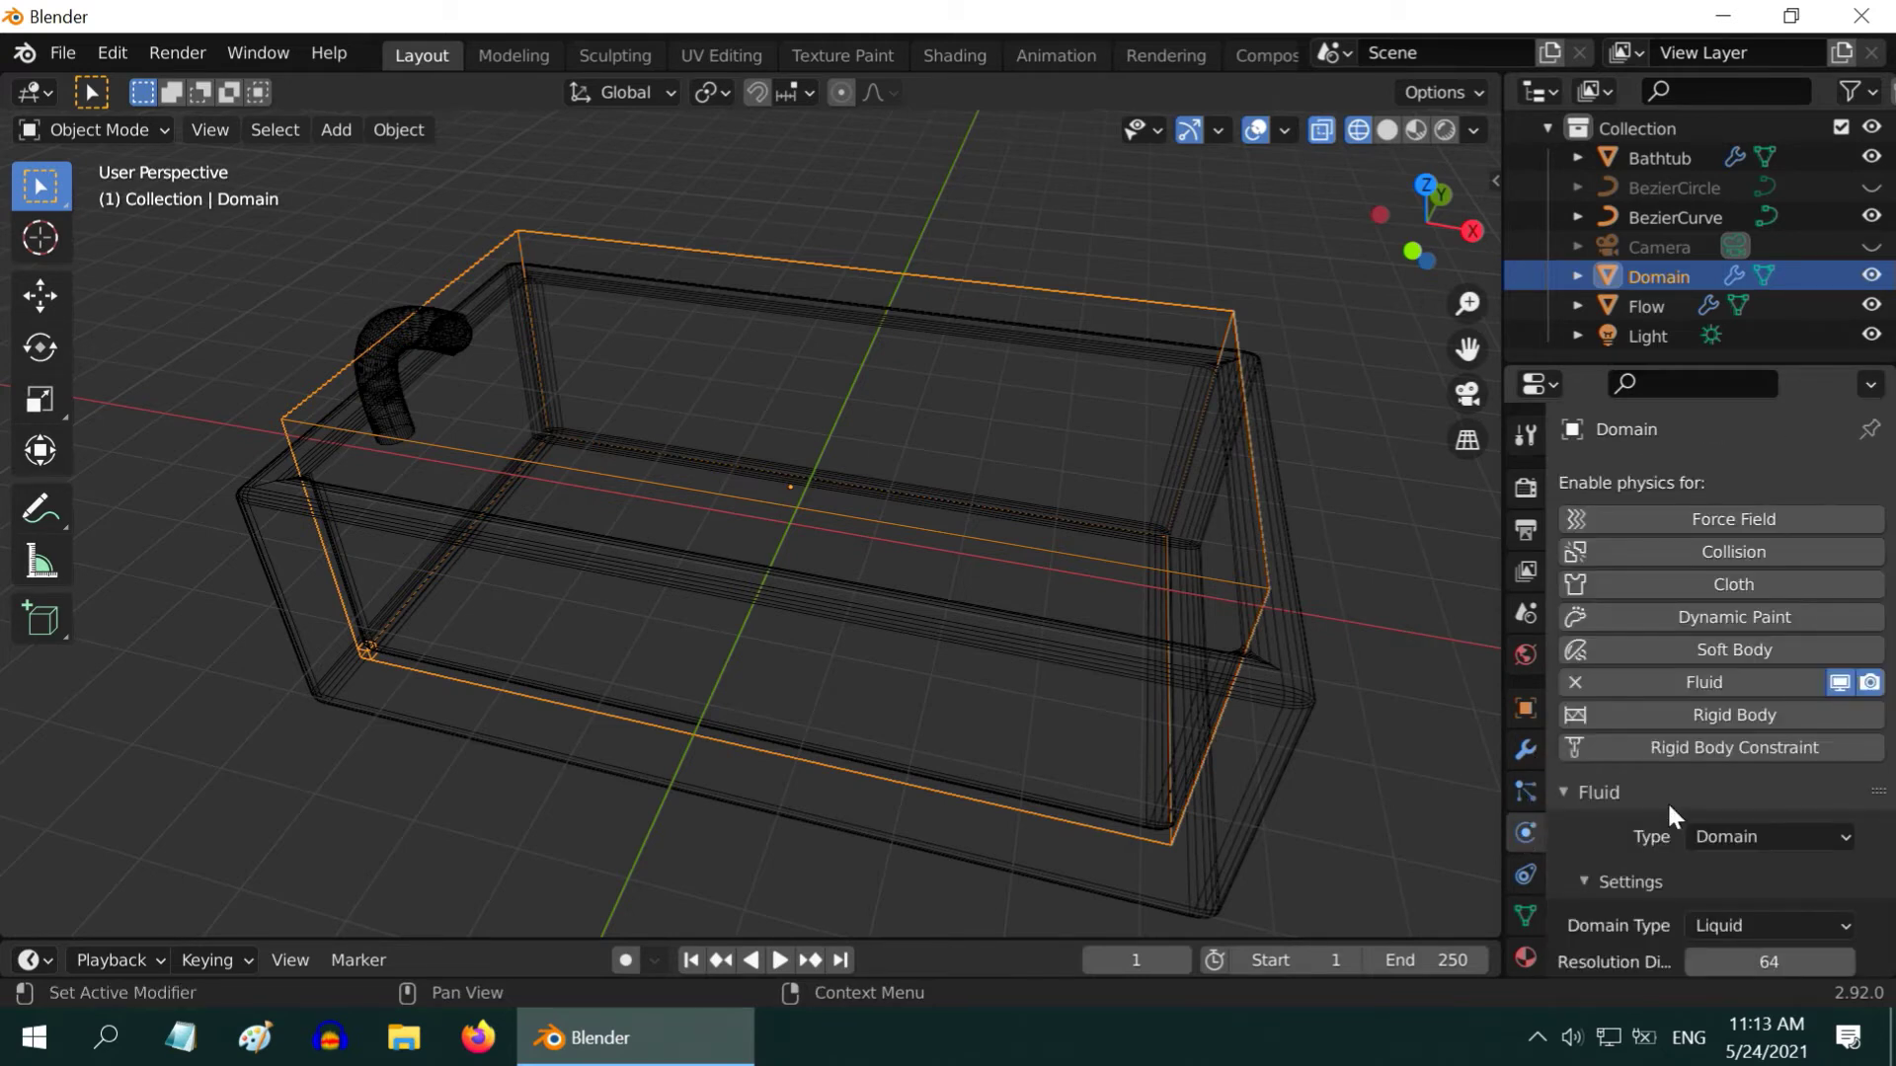
{"action": "scroll", "coordinate": [1666, 800], "scroll_direction": "down", "scroll_amount": 10}
{"action": "scroll", "coordinate": [1663, 797], "scroll_direction": "down", "scroll_amount": 18}
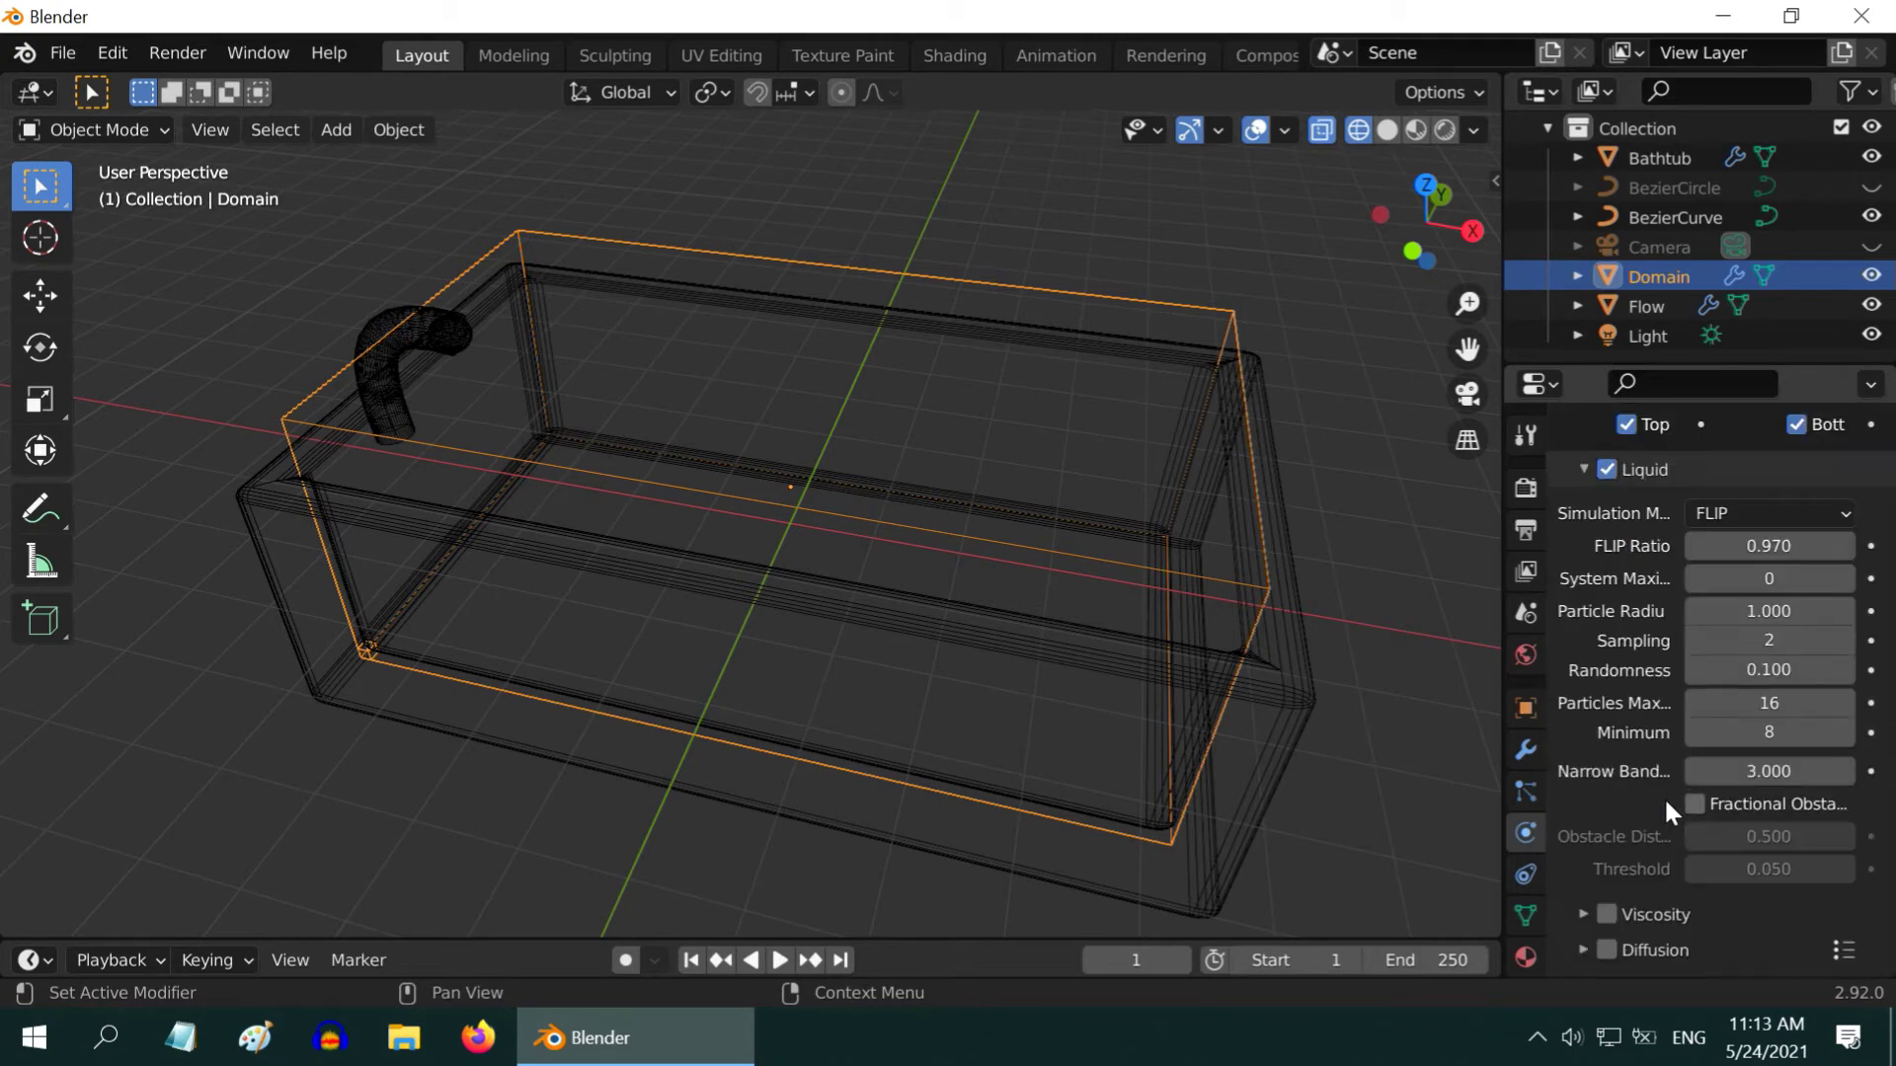
{"action": "scroll", "coordinate": [1660, 750], "scroll_direction": "down", "scroll_amount": 6}
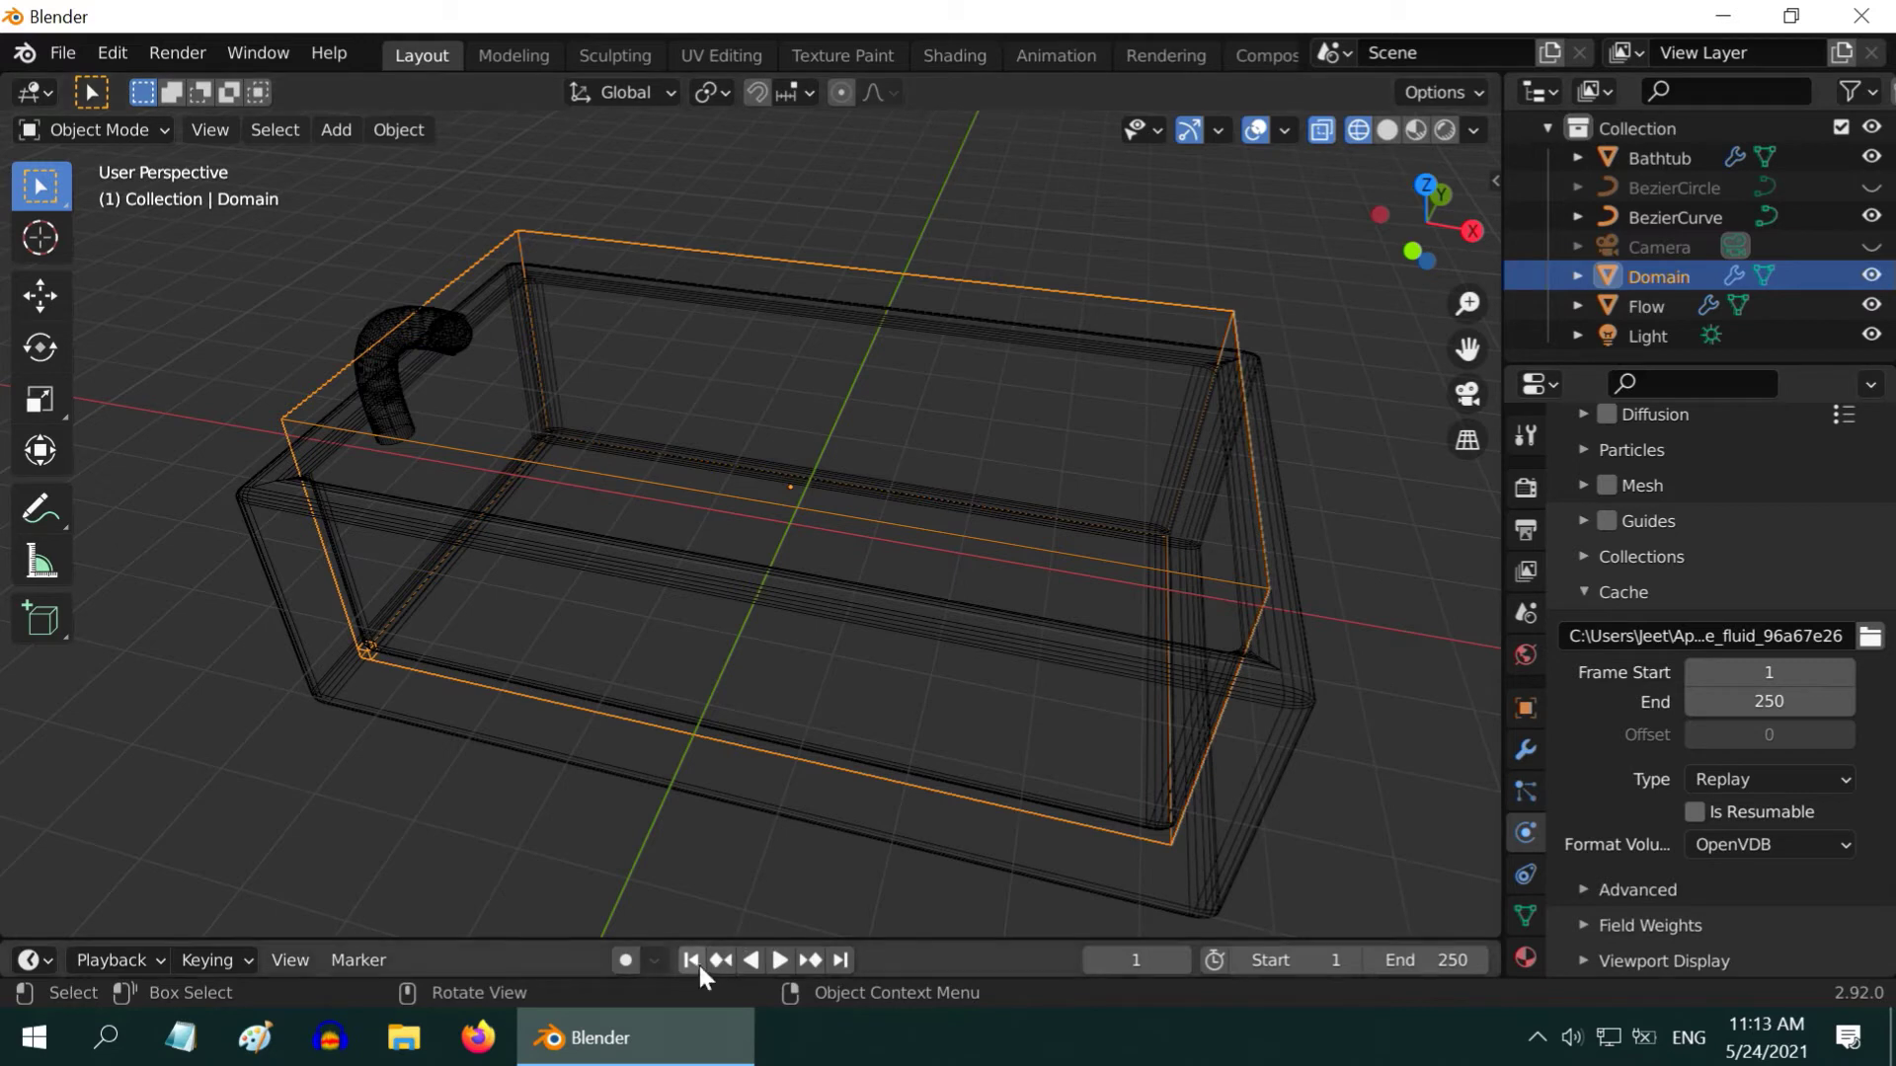
Play the animation briefly, stop it, and check the contents of the domain's fluid cache folder
{"action": "left_click", "coordinate": [780, 967]}
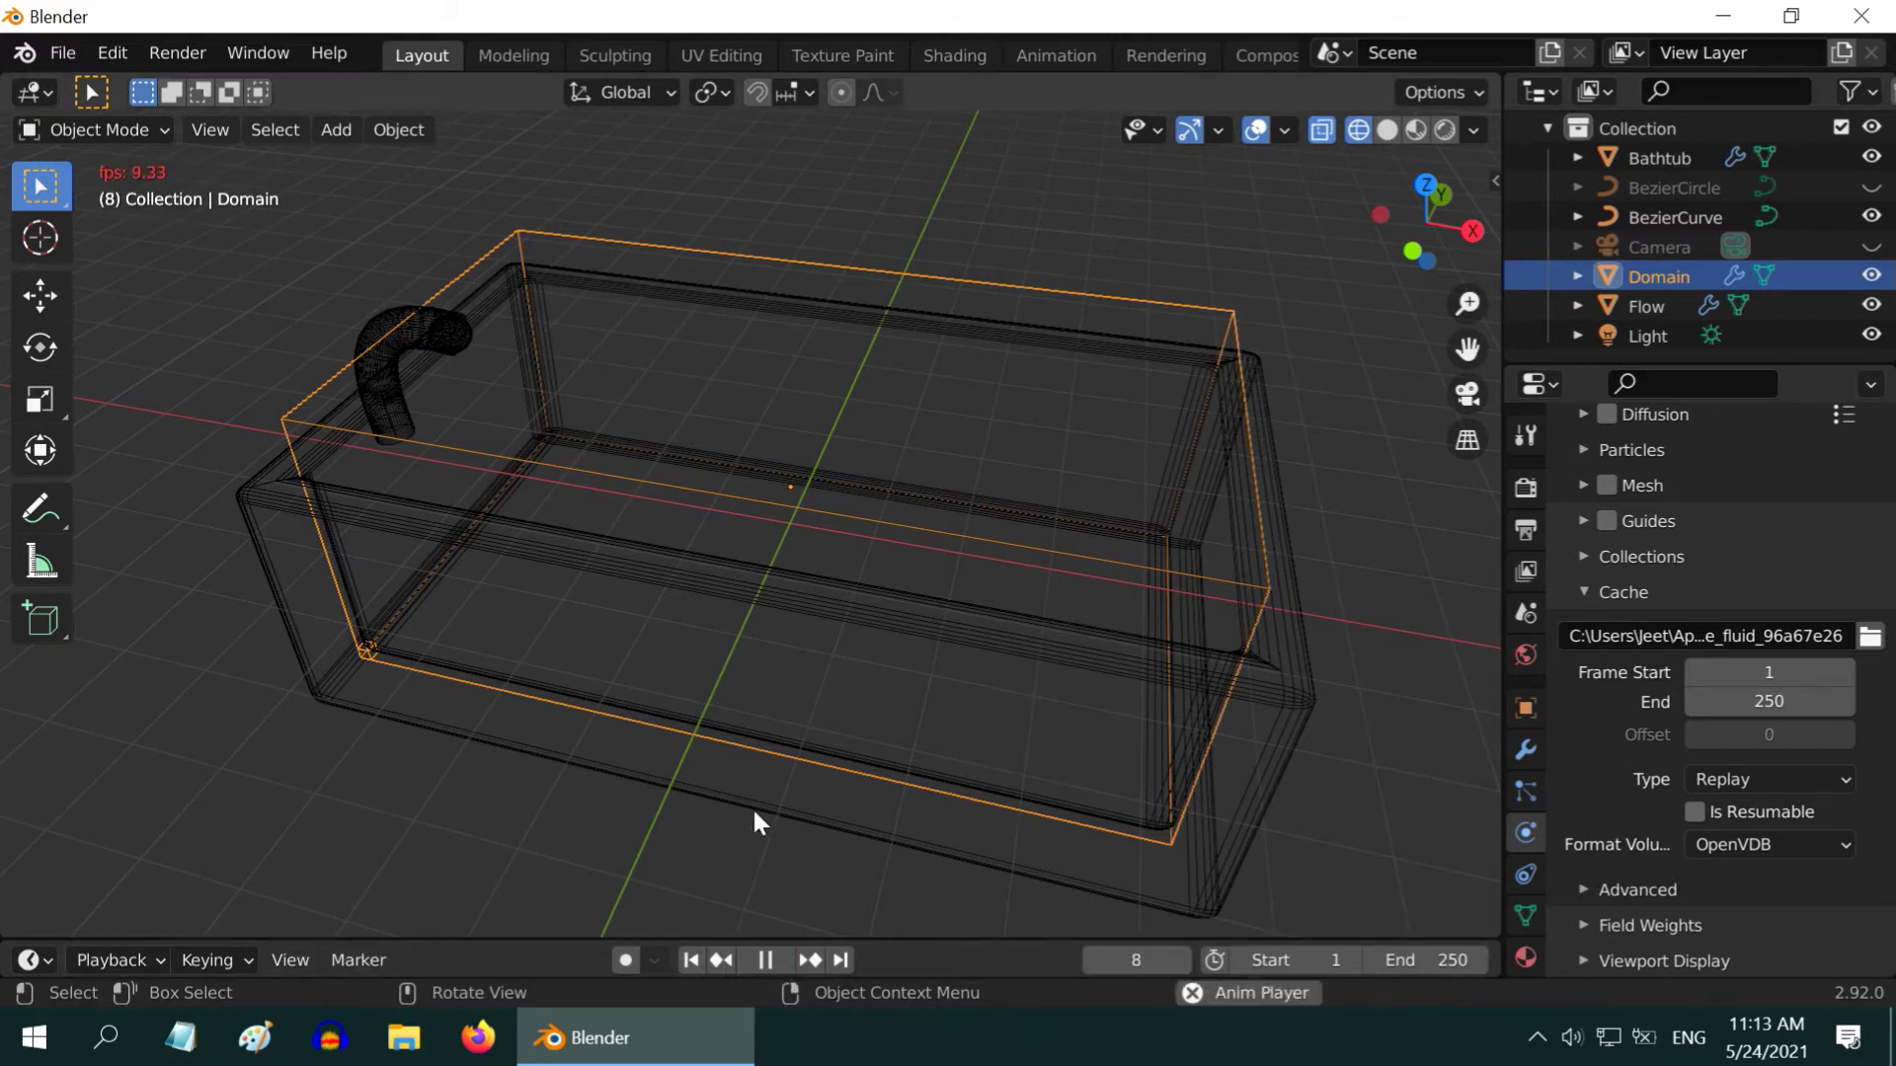
{"action": "left_click", "coordinate": [771, 961]}
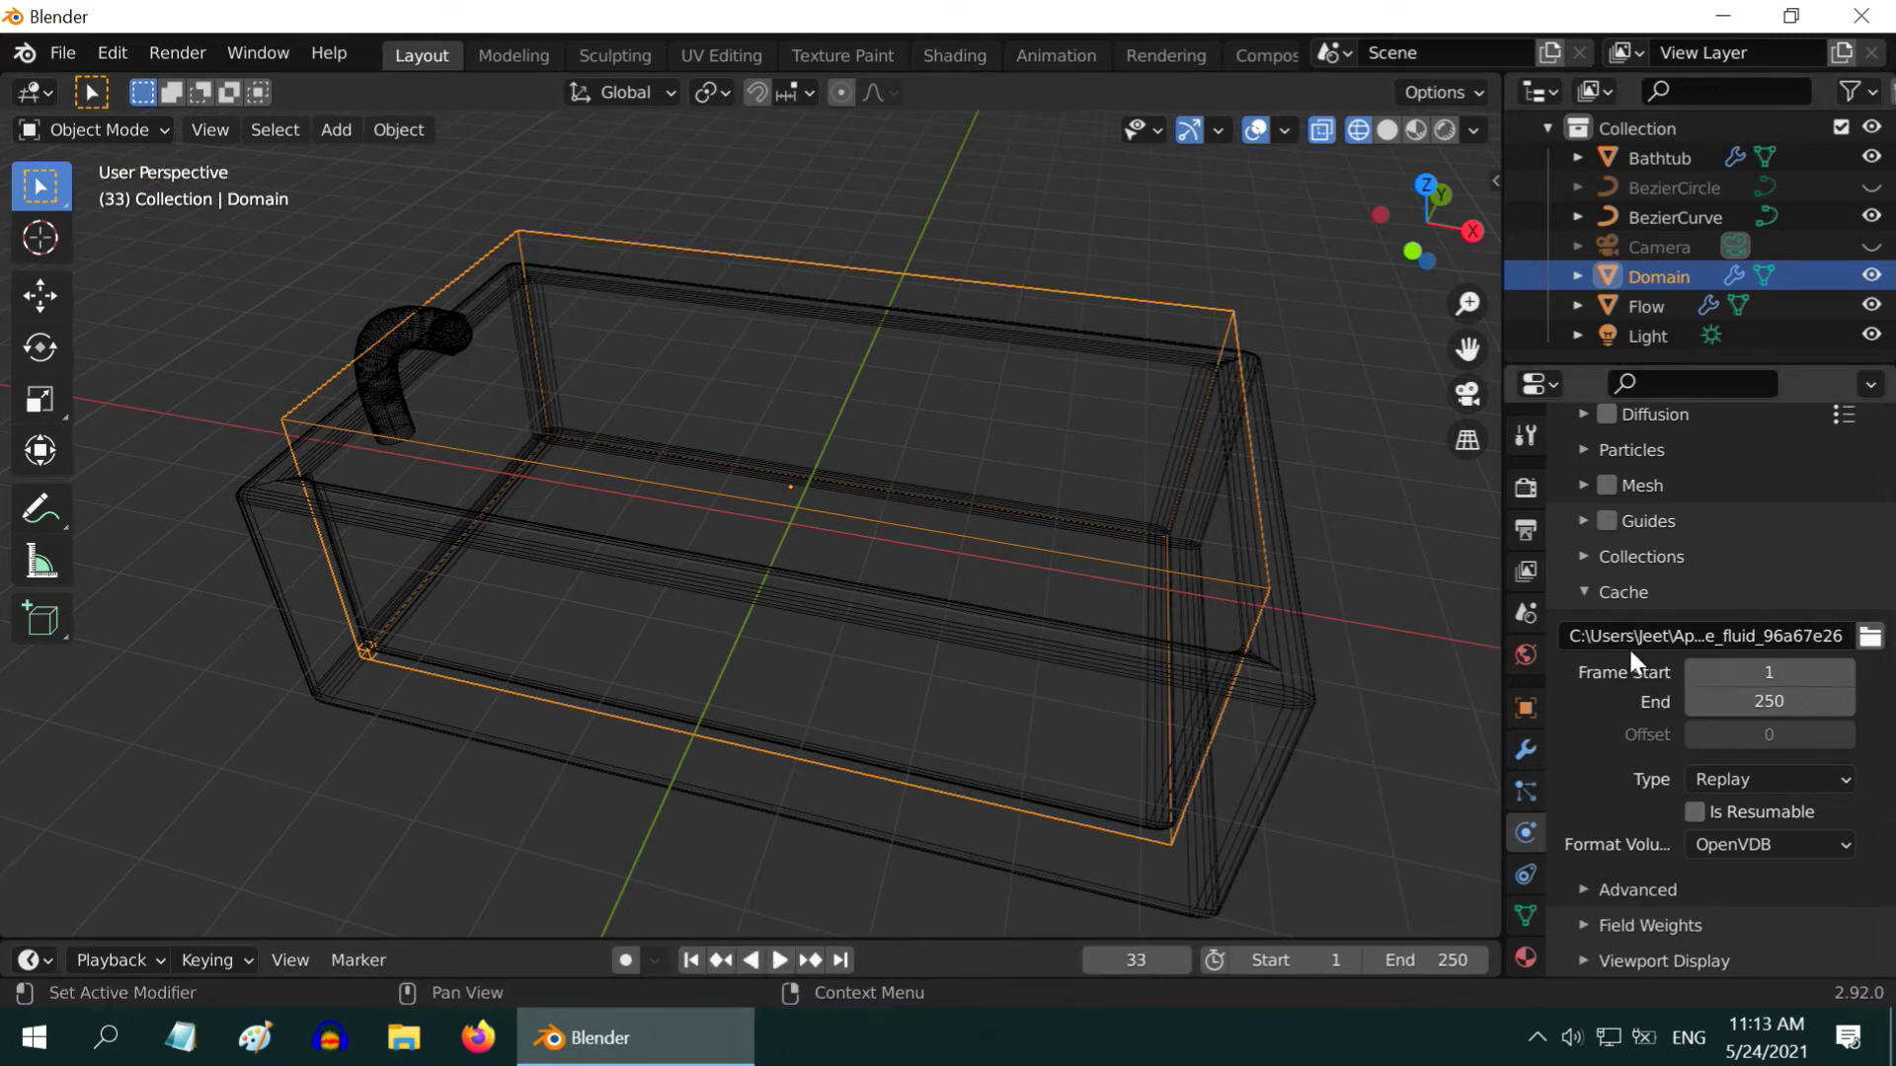
{"action": "left_click", "coordinate": [1869, 637]}
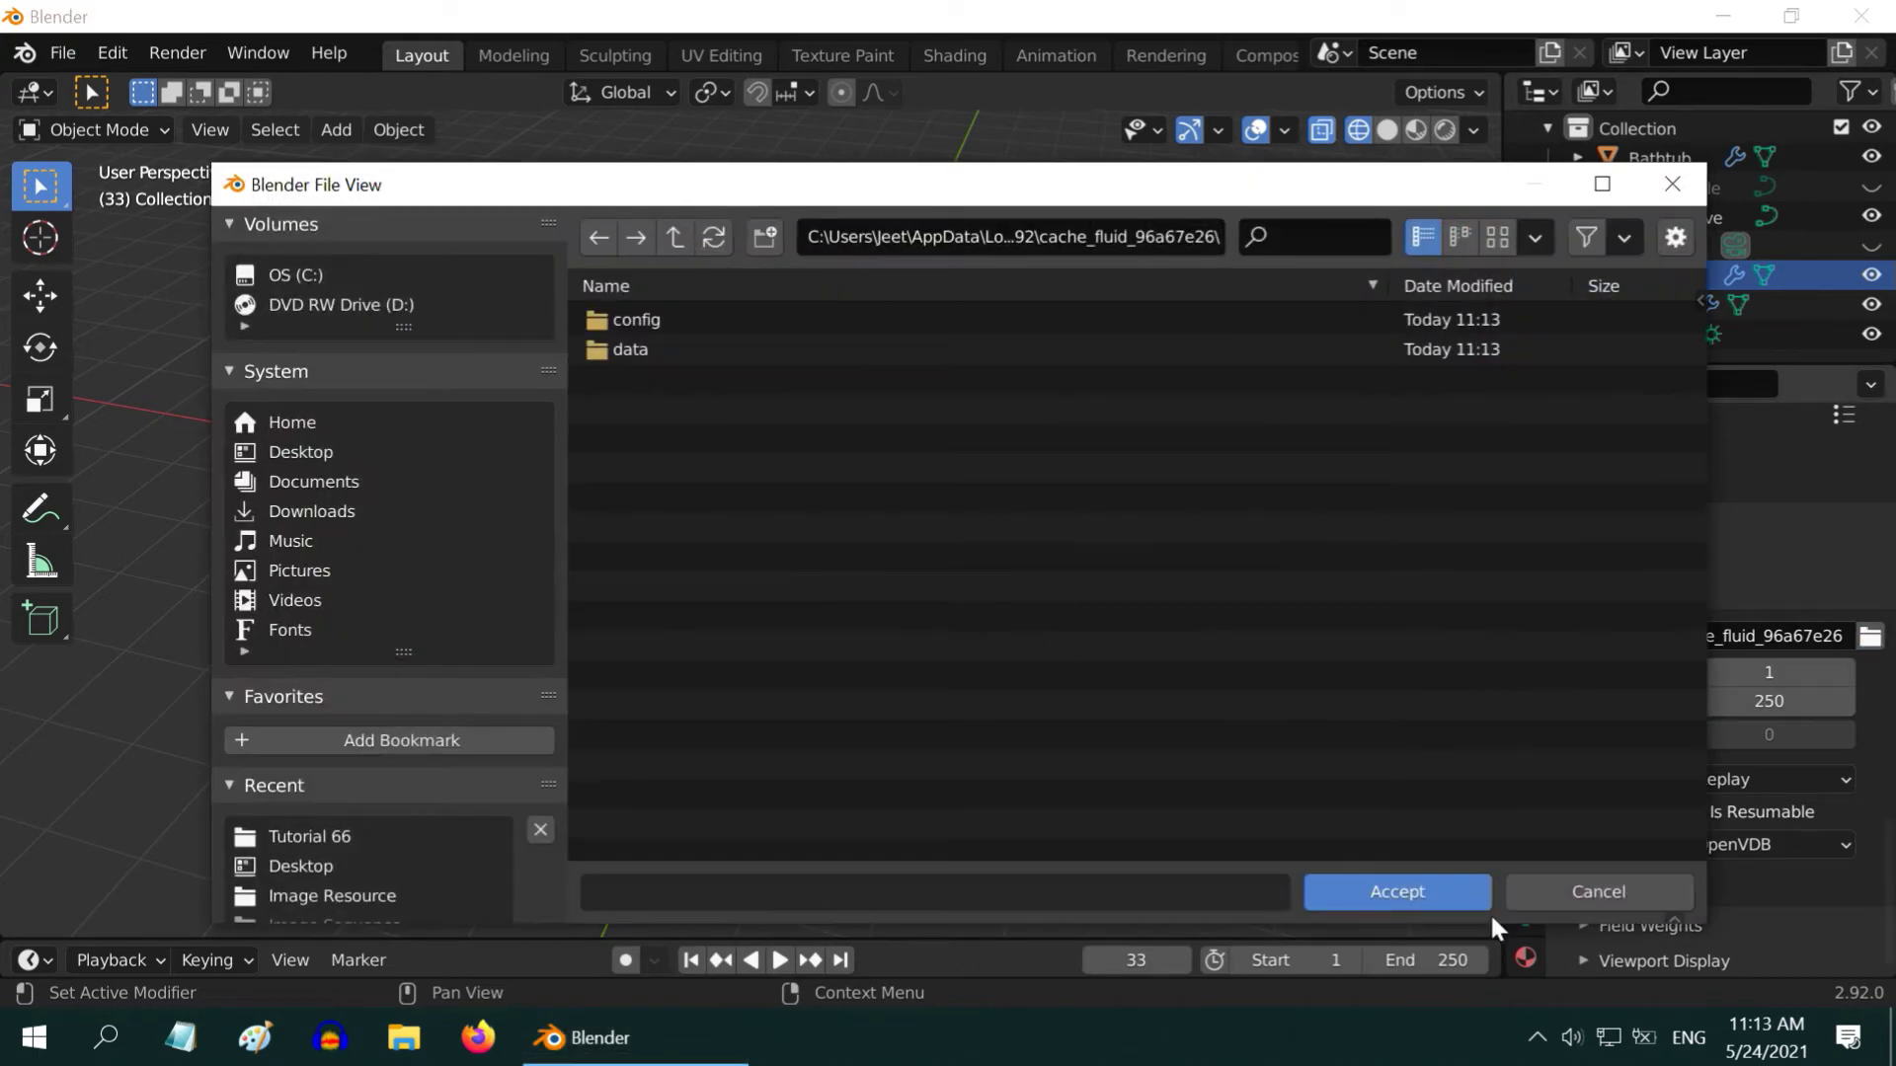
{"action": "left_click", "coordinate": [1602, 894]}
Refresh the fluid cache by lowering the domain's resolution divisions to 62 and raising them back to 64
{"action": "scroll", "coordinate": [1775, 717], "scroll_direction": "up", "scroll_amount": 10}
{"action": "scroll", "coordinate": [1775, 714], "scroll_direction": "up", "scroll_amount": 12}
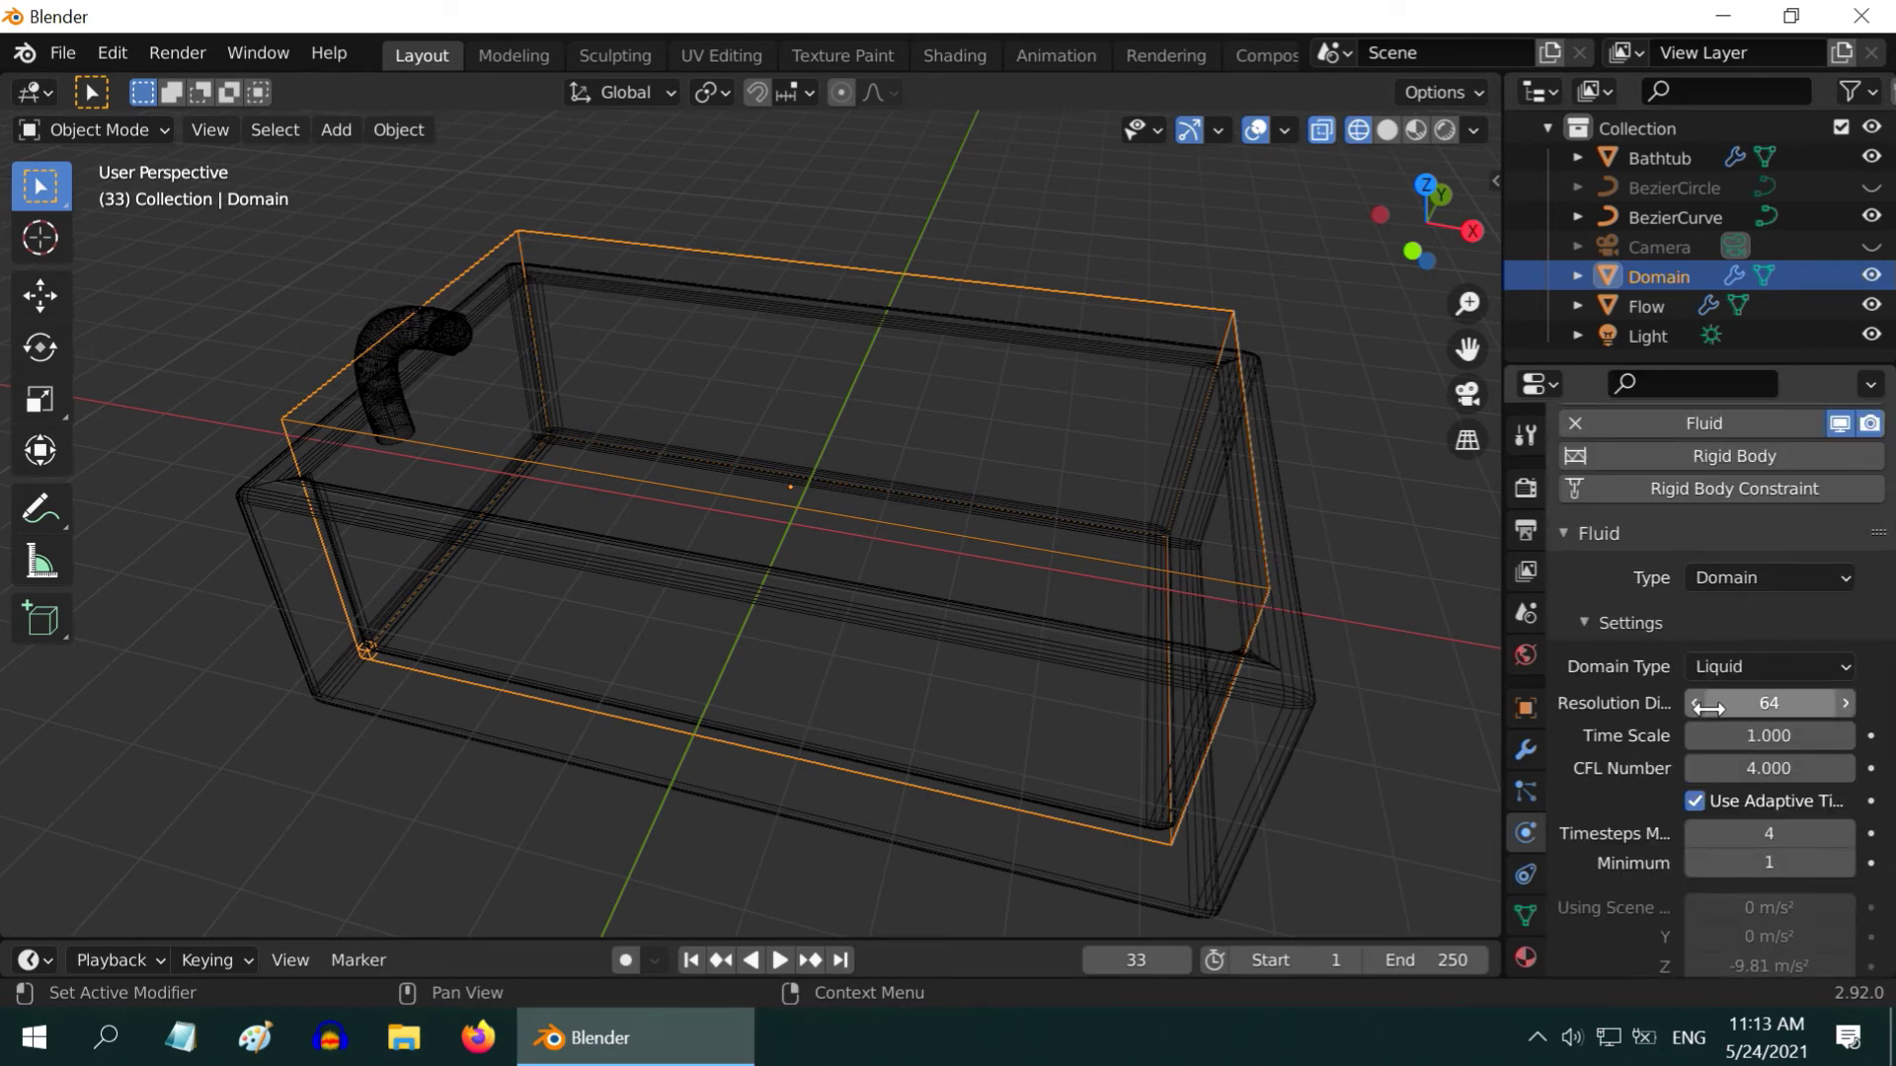
{"action": "left_click", "coordinate": [1695, 703]}
{"action": "left_click", "coordinate": [1694, 703]}
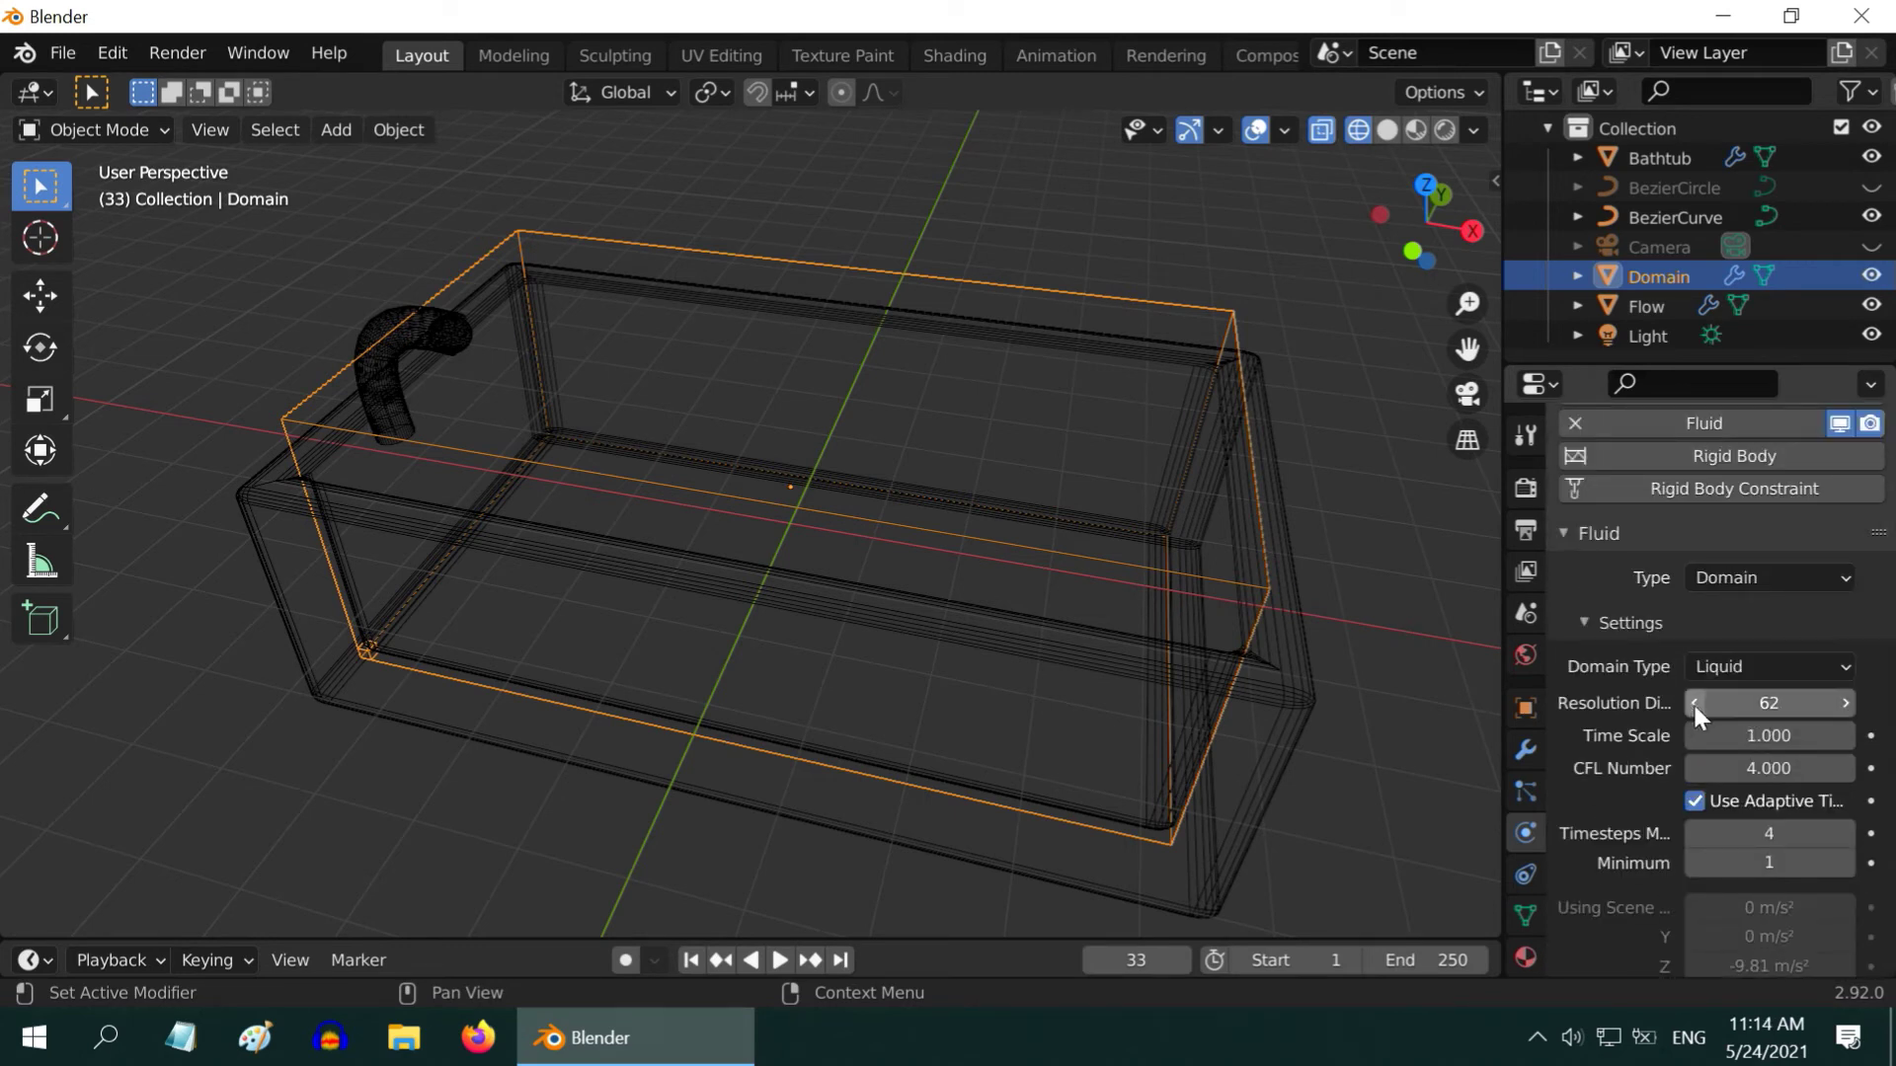
{"action": "left_click", "coordinate": [1842, 704]}
{"action": "left_click", "coordinate": [1842, 704]}
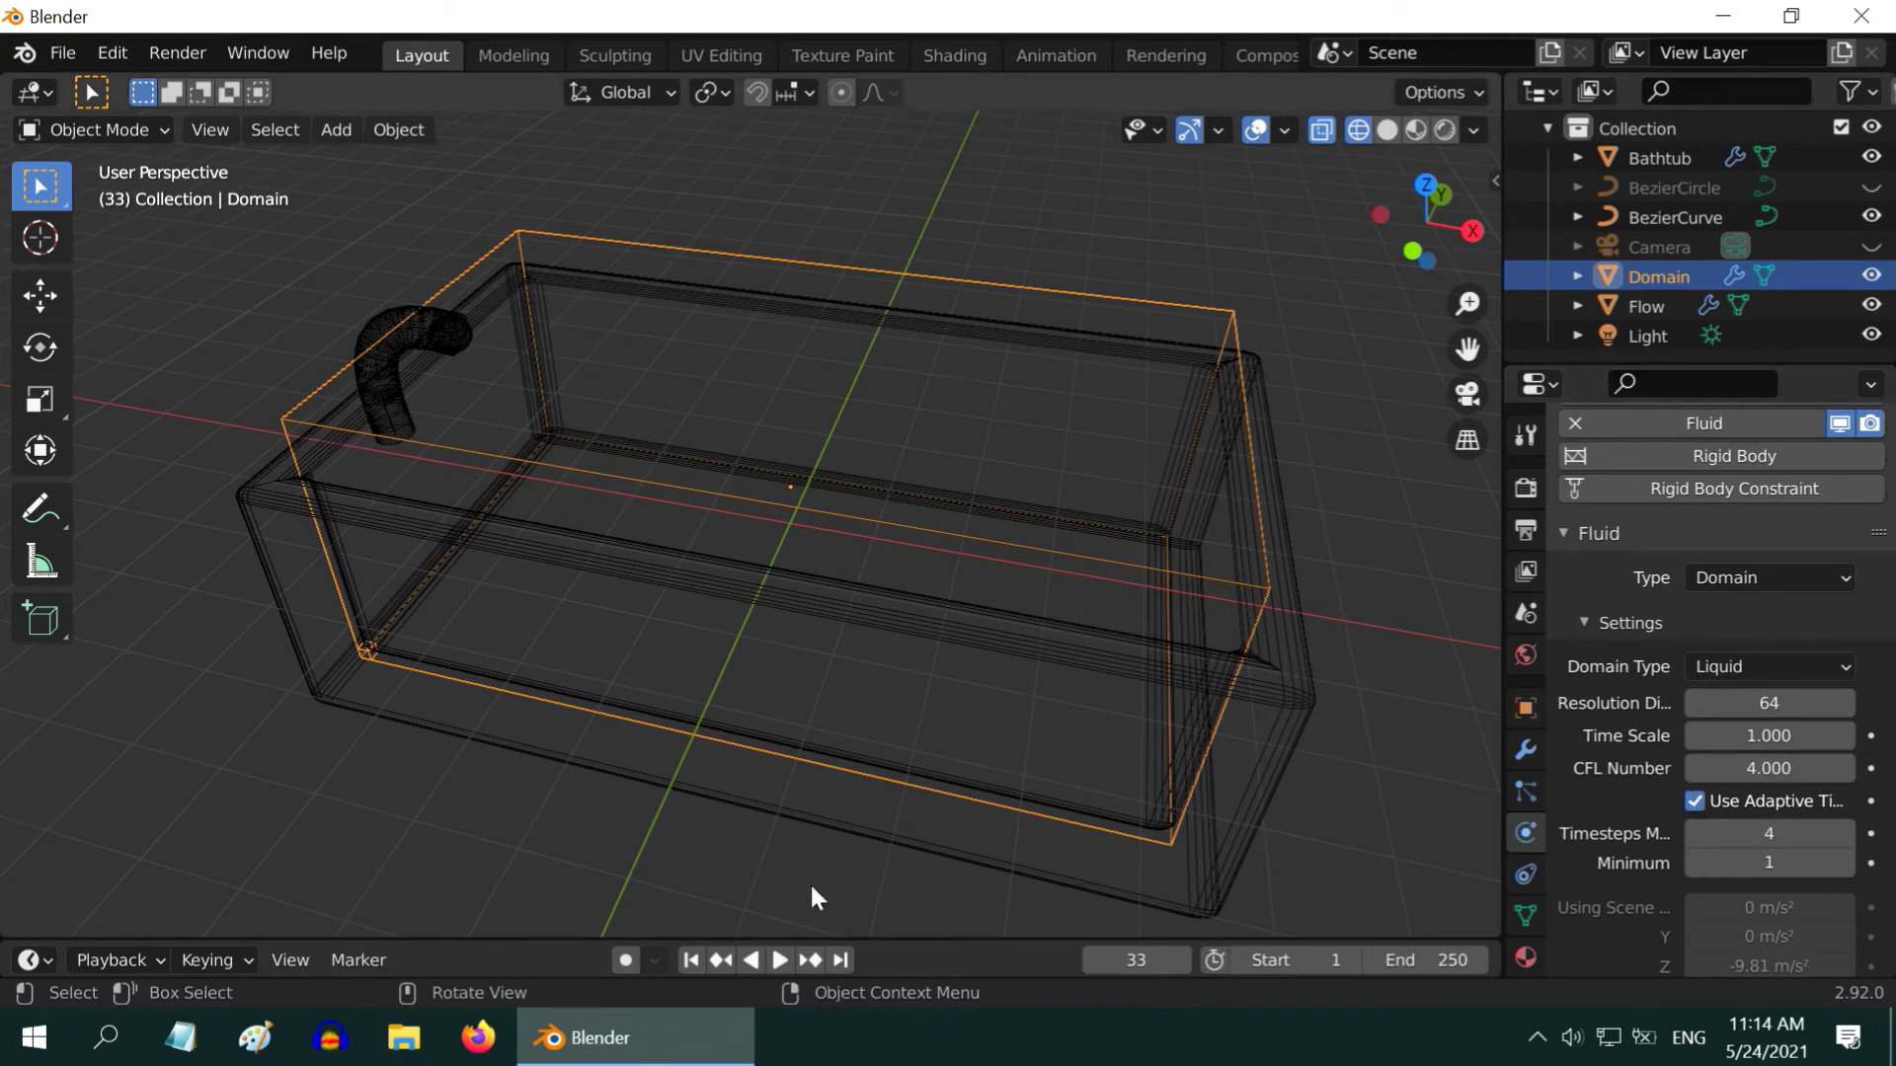
Play the liquid simulation from frame 1 to watch the tub fill, and stop the playback
{"action": "left_click", "coordinate": [695, 961]}
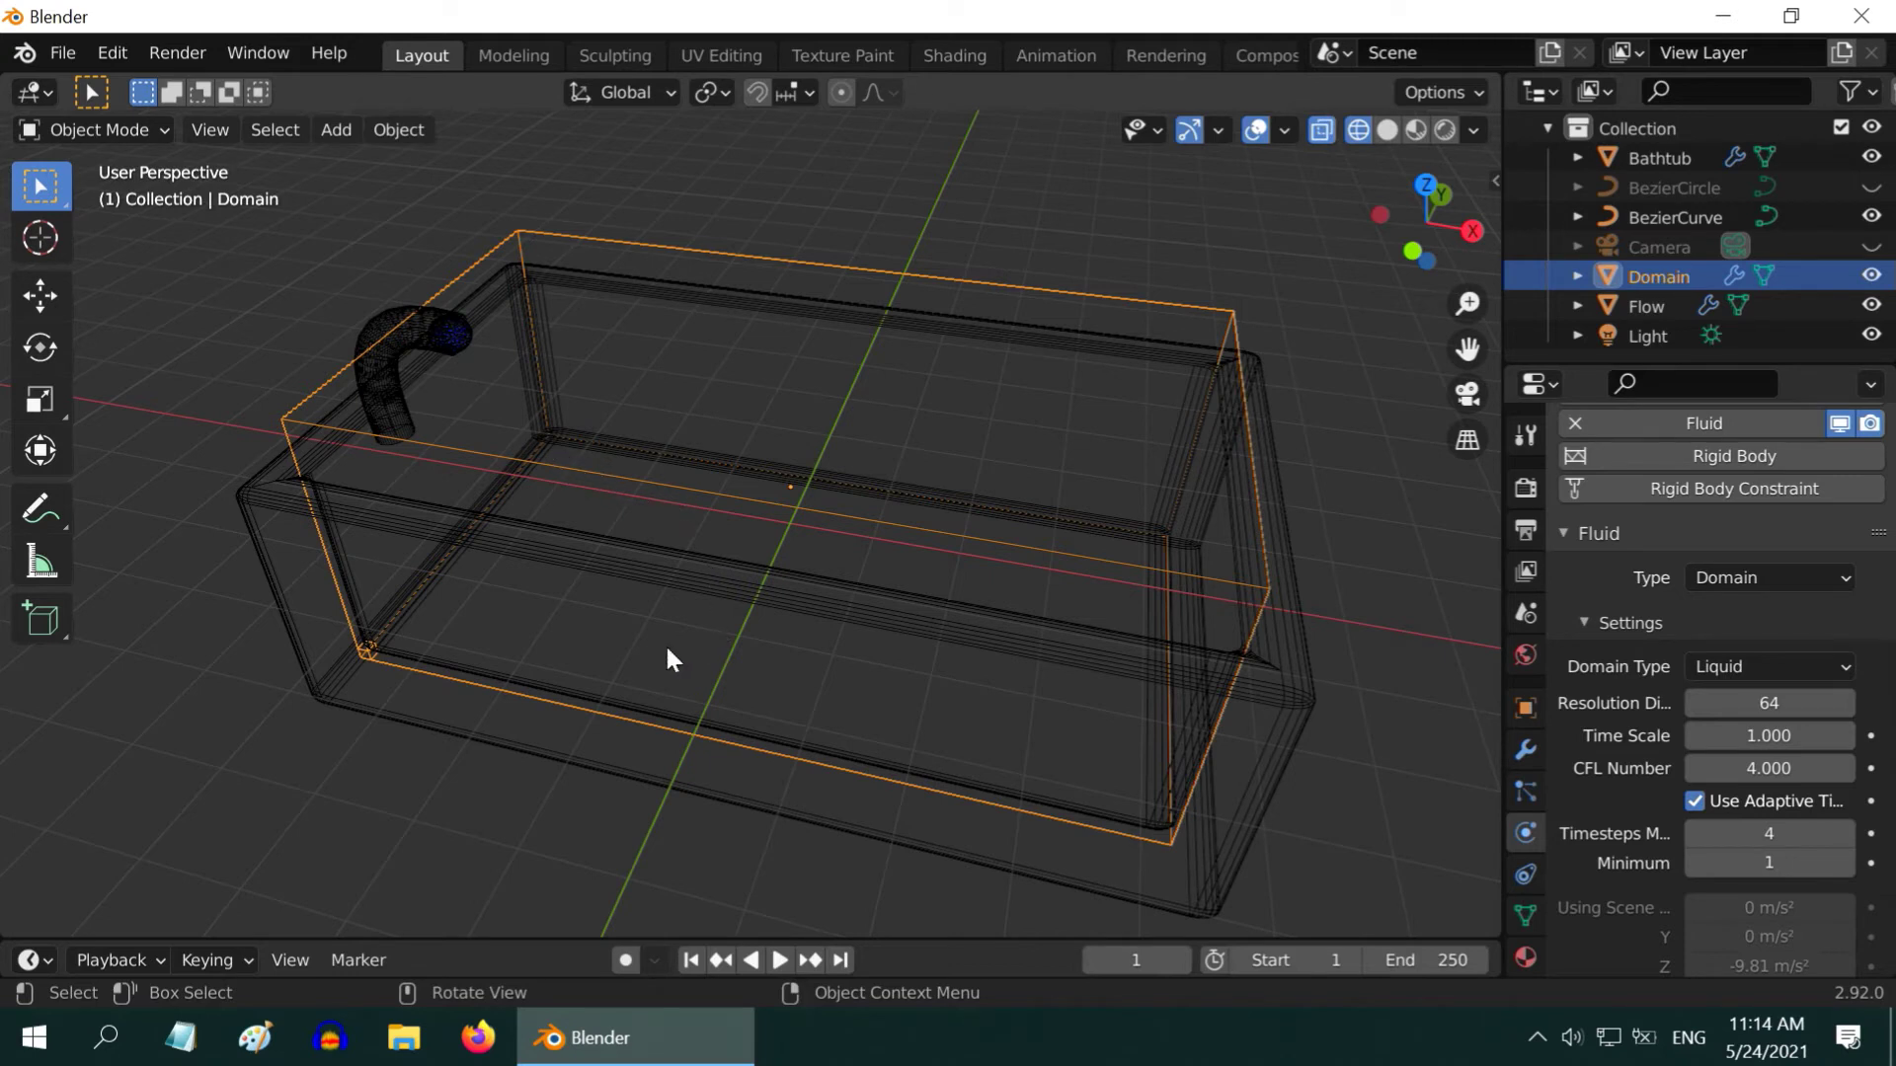
{"action": "left_click", "coordinate": [779, 960]}
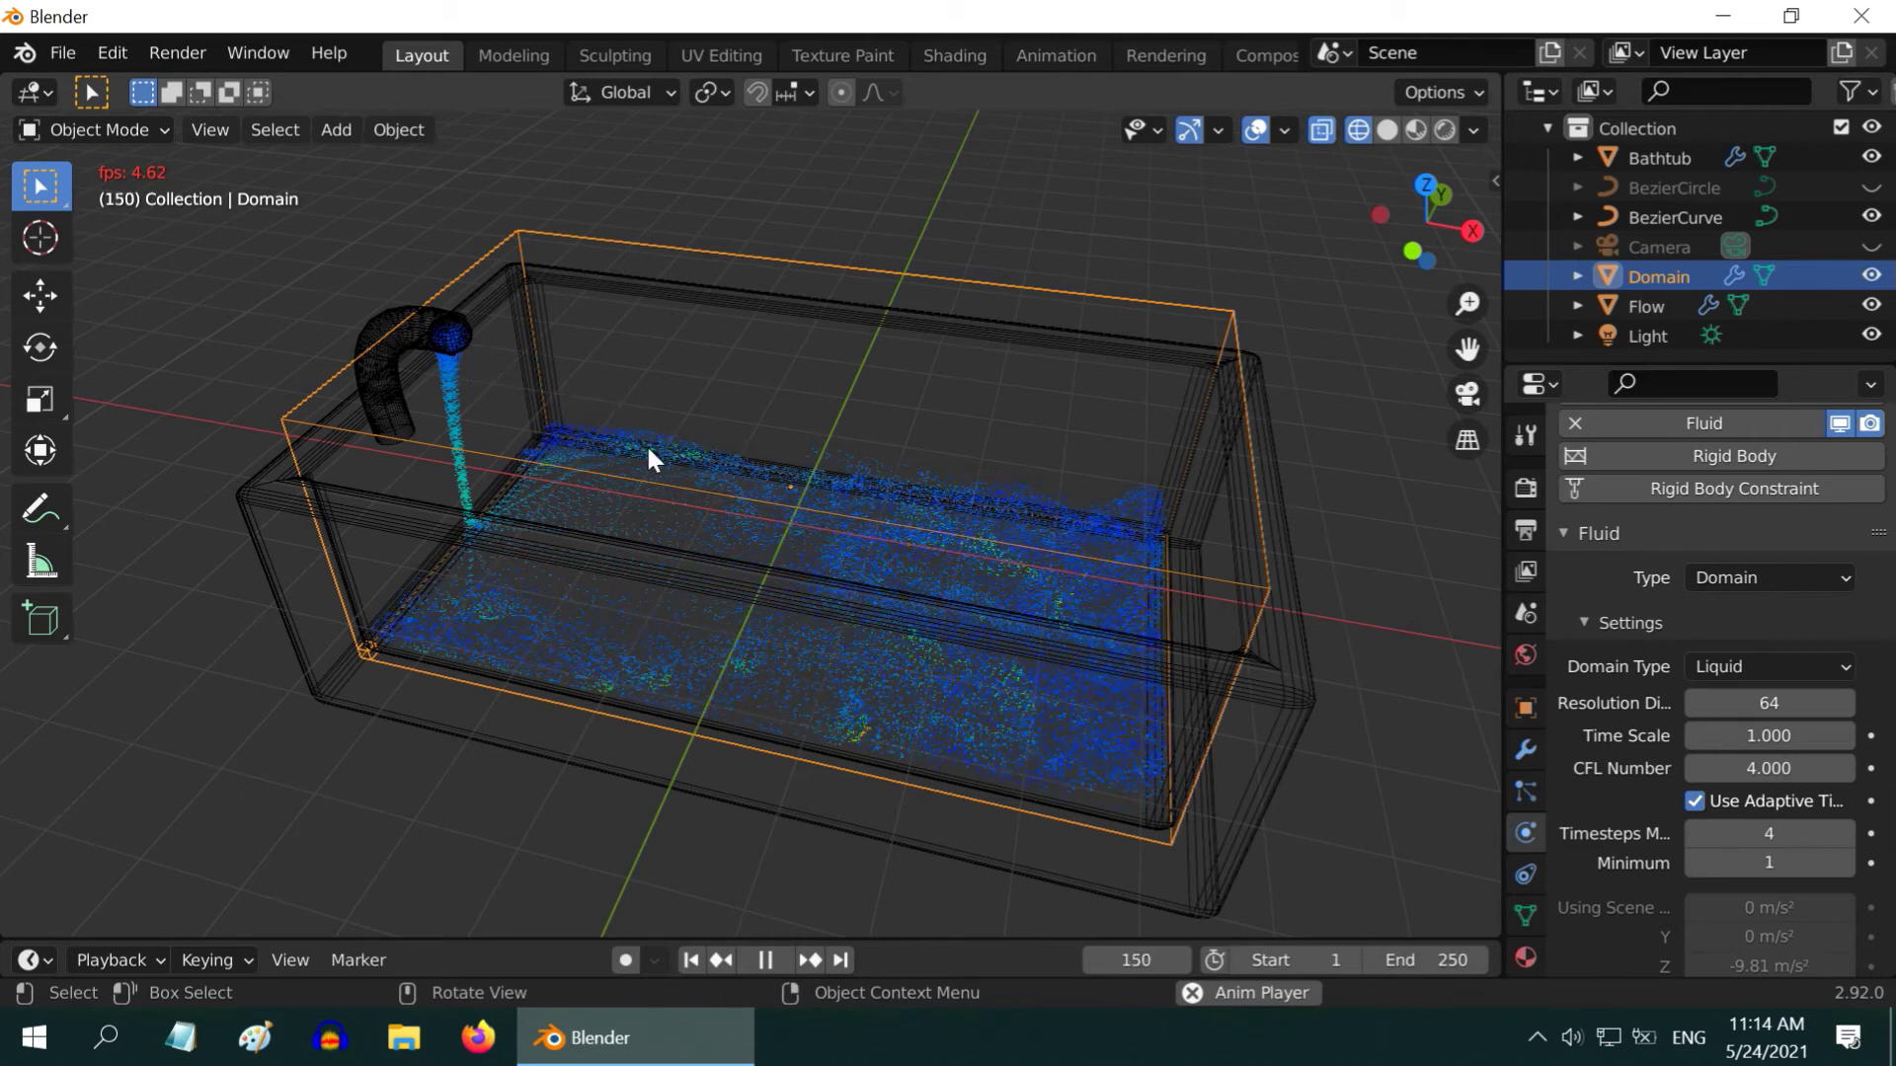
{"action": "left_click", "coordinate": [764, 959]}
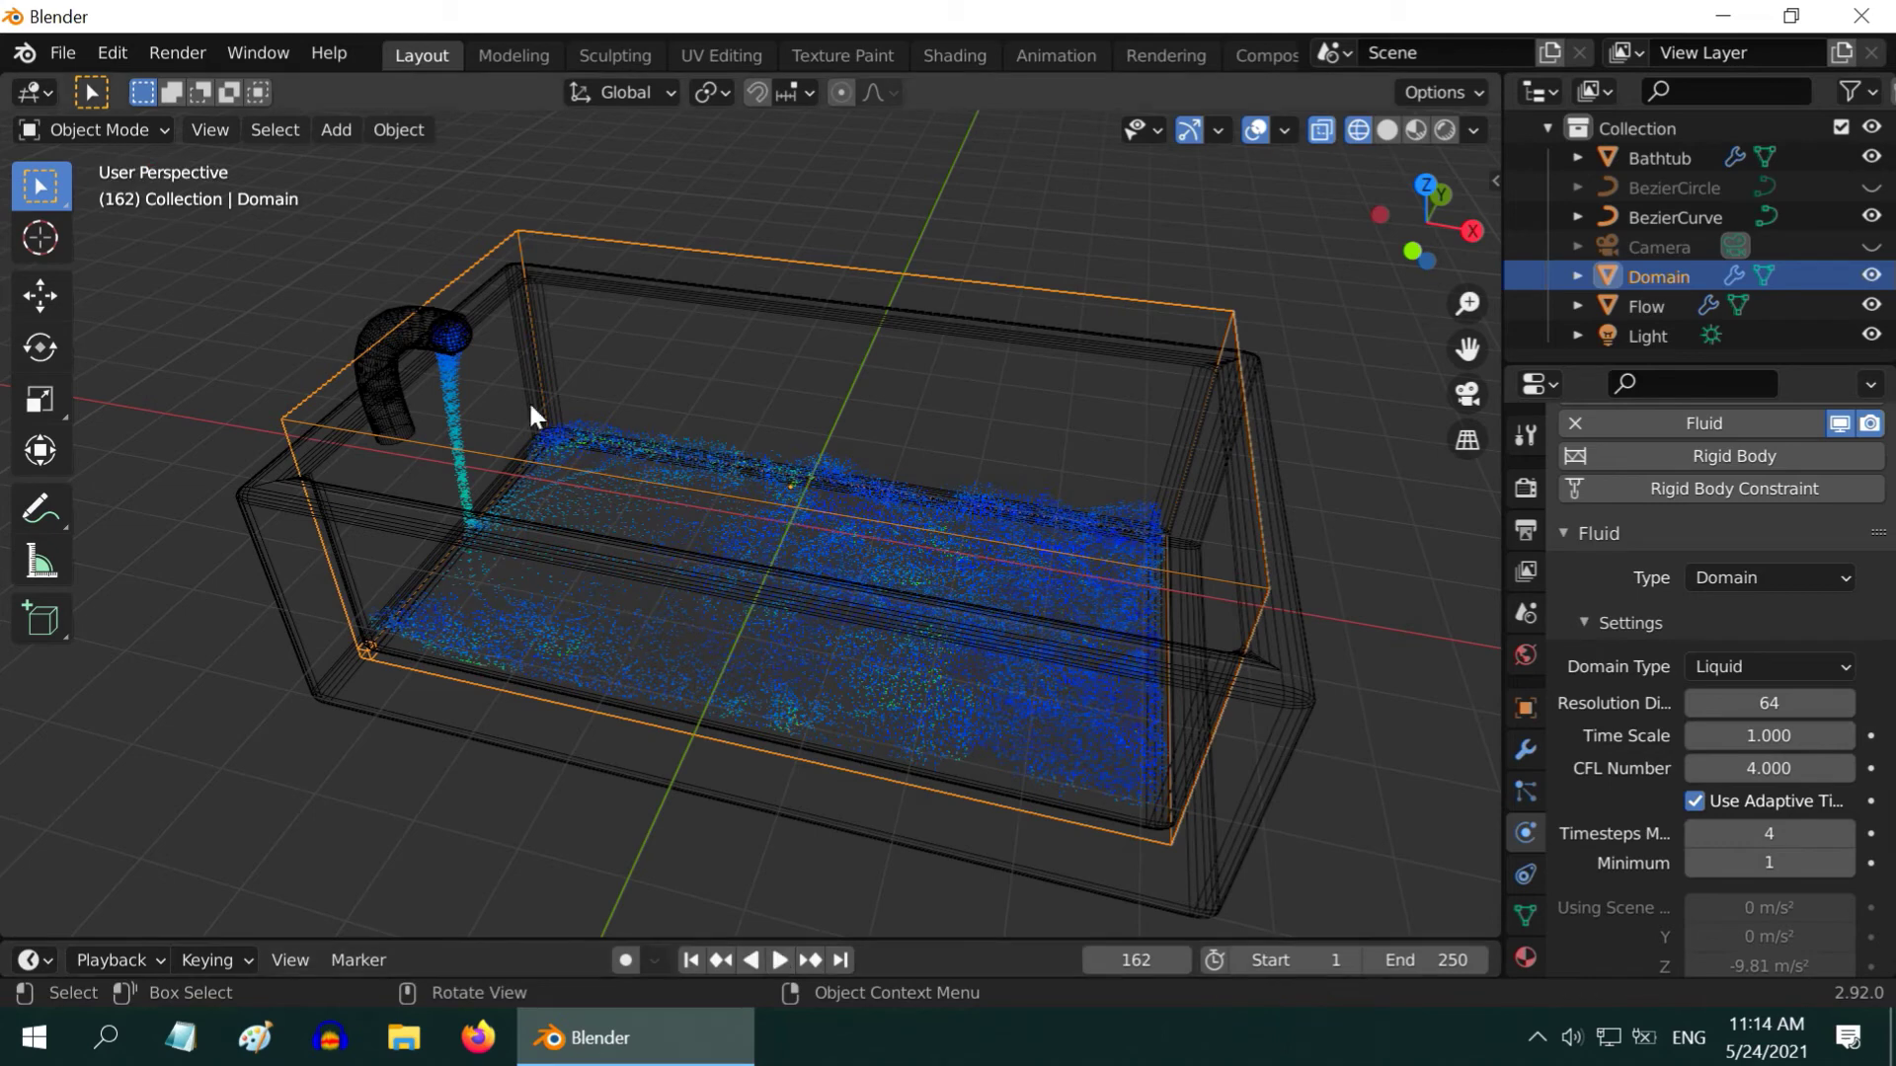
Enable Initial Velocity on the Flow sphere in the pipe's mouth and set its initial X velocity to 12 m/s
{"action": "left_click", "coordinate": [459, 336]}
{"action": "left_click", "coordinate": [462, 336]}
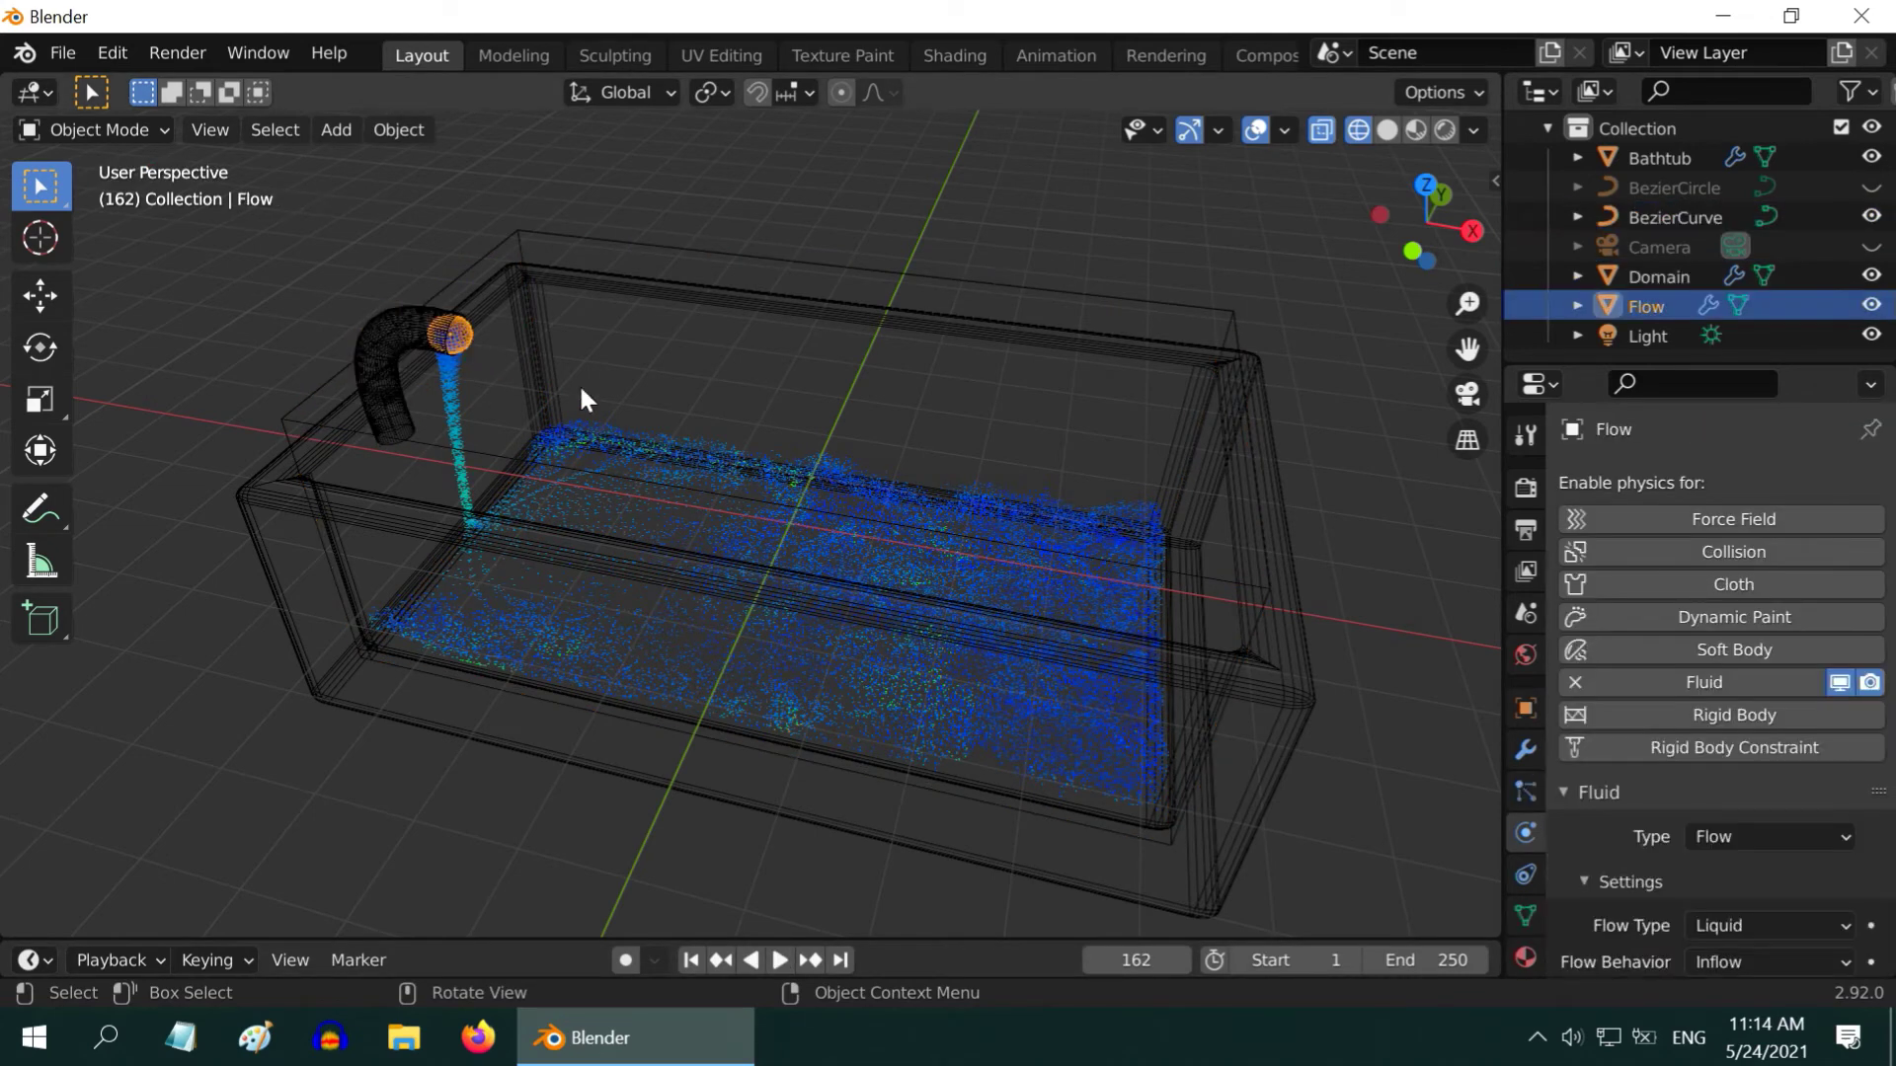
{"action": "scroll", "coordinate": [1685, 772], "scroll_direction": "down", "scroll_amount": 7}
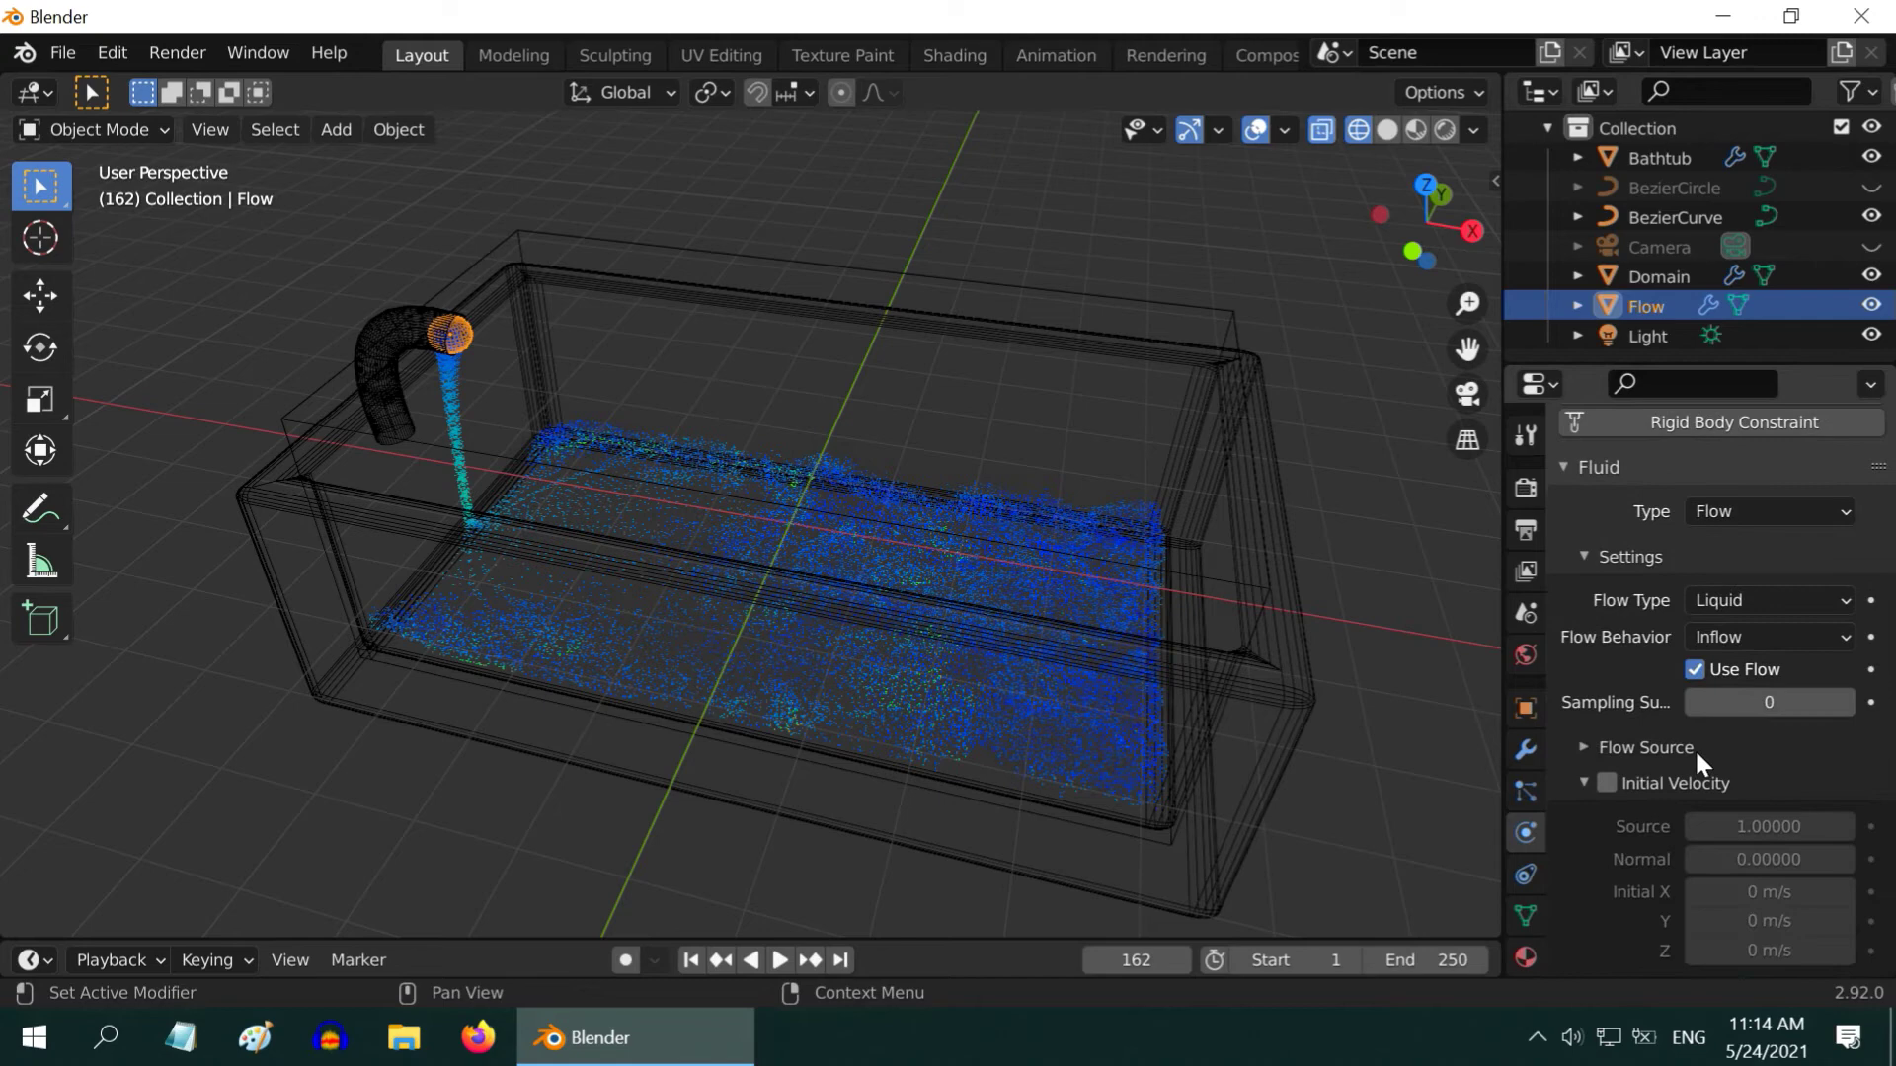
{"action": "left_click", "coordinate": [1607, 783]}
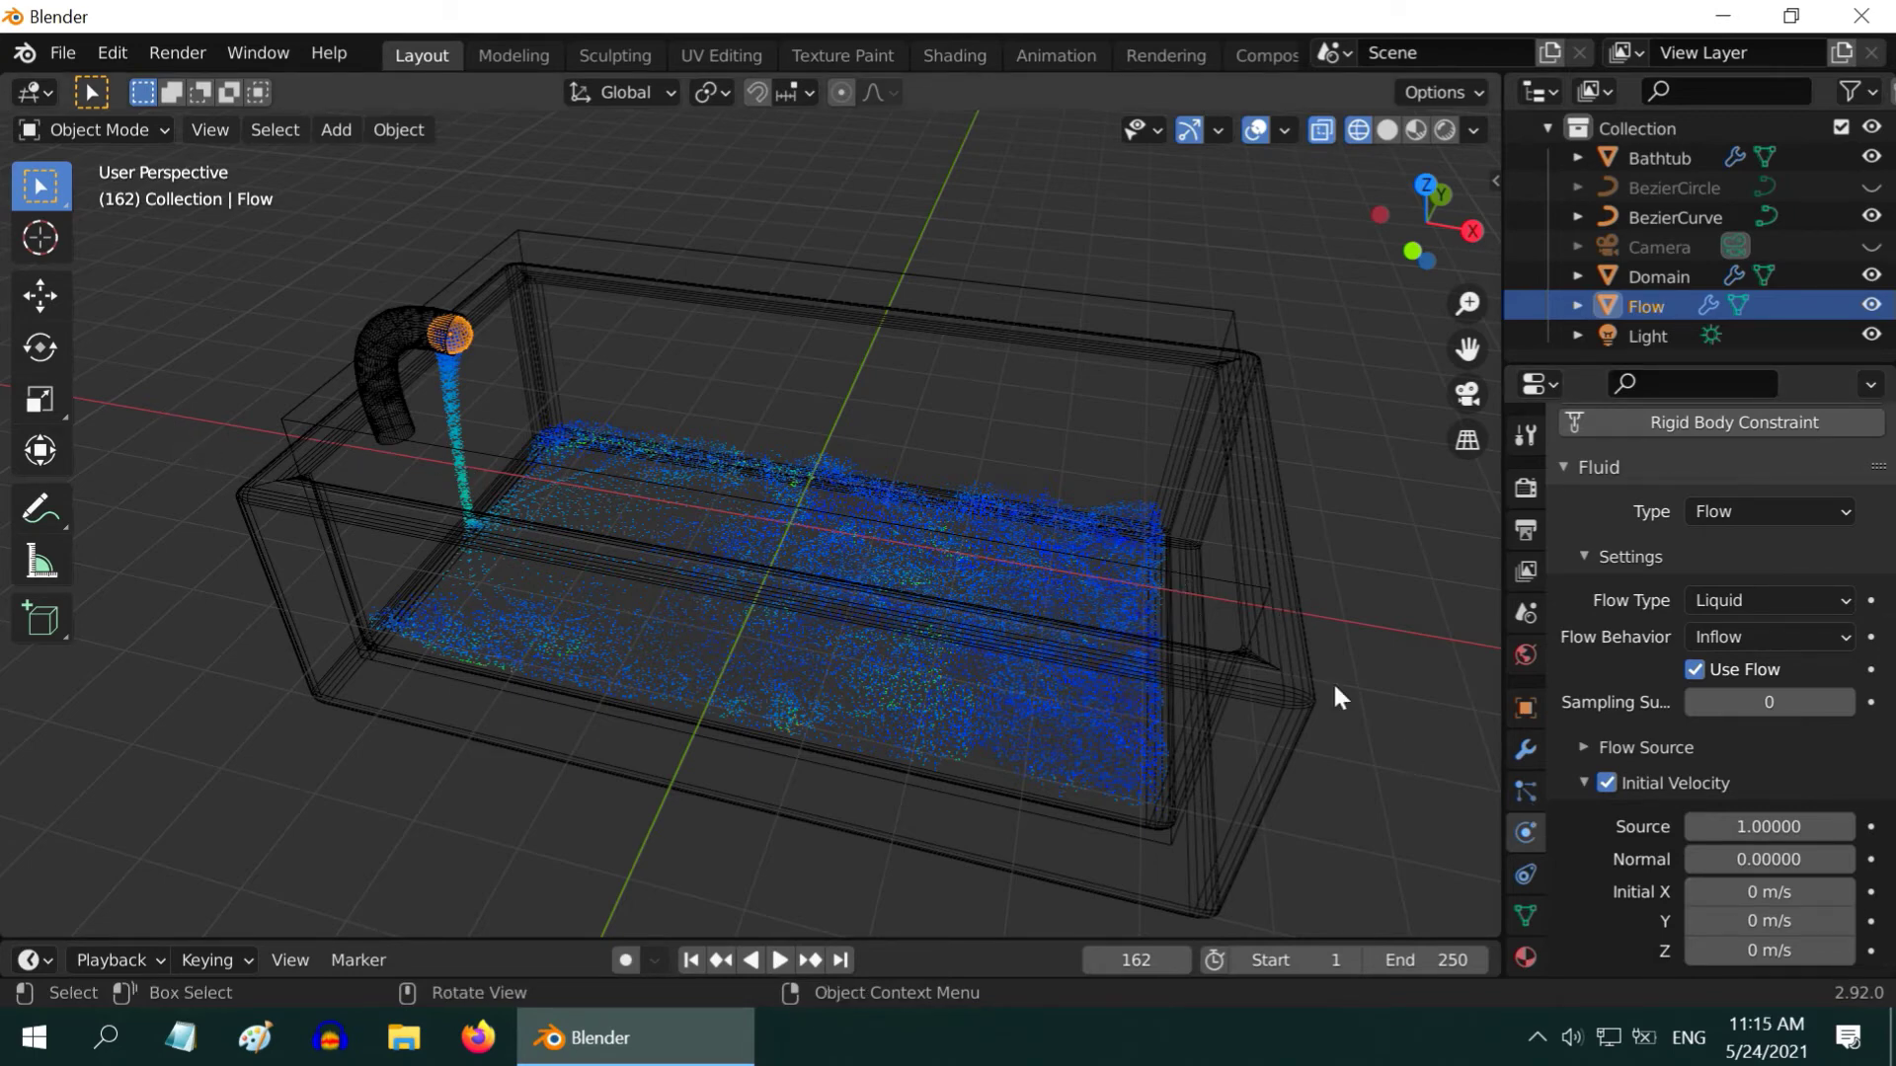
{"action": "left_click", "coordinate": [1769, 891]}
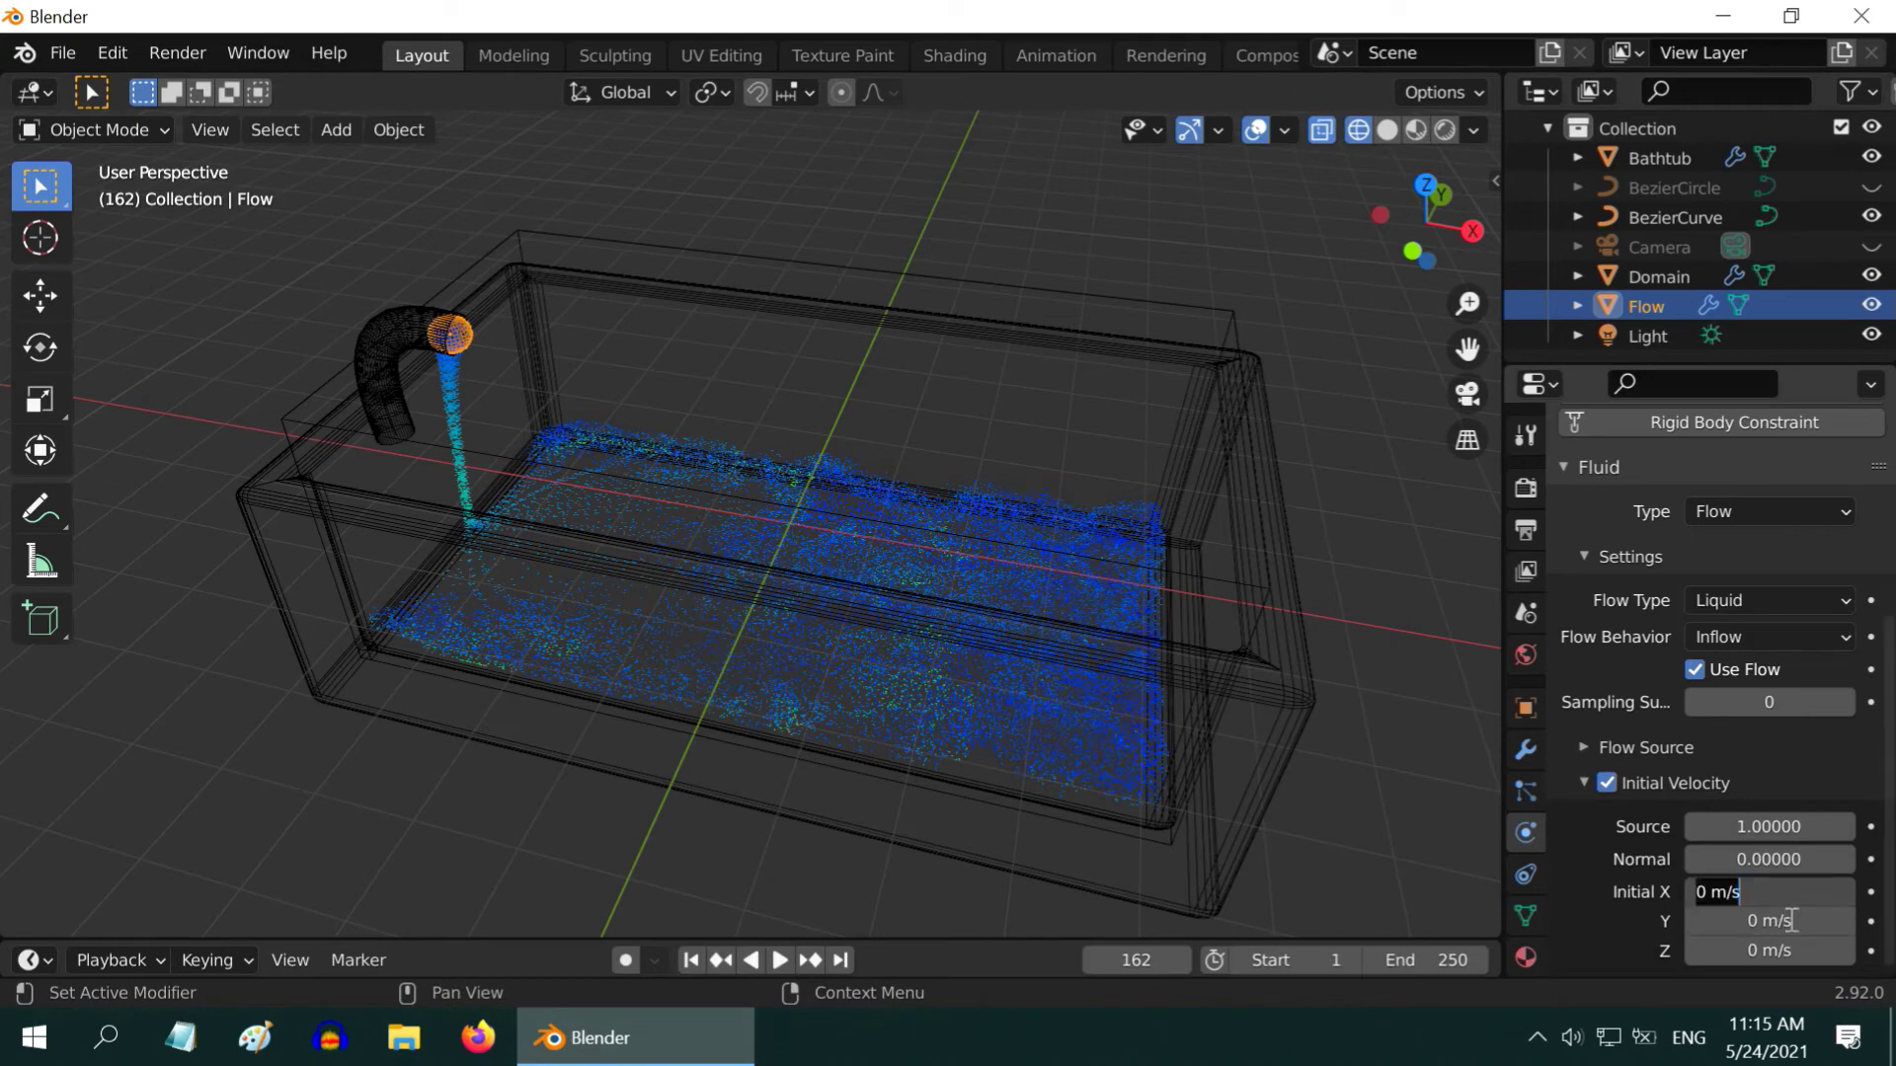
{"action": "type", "text": "12"}
{"action": "key", "text": "Return"}
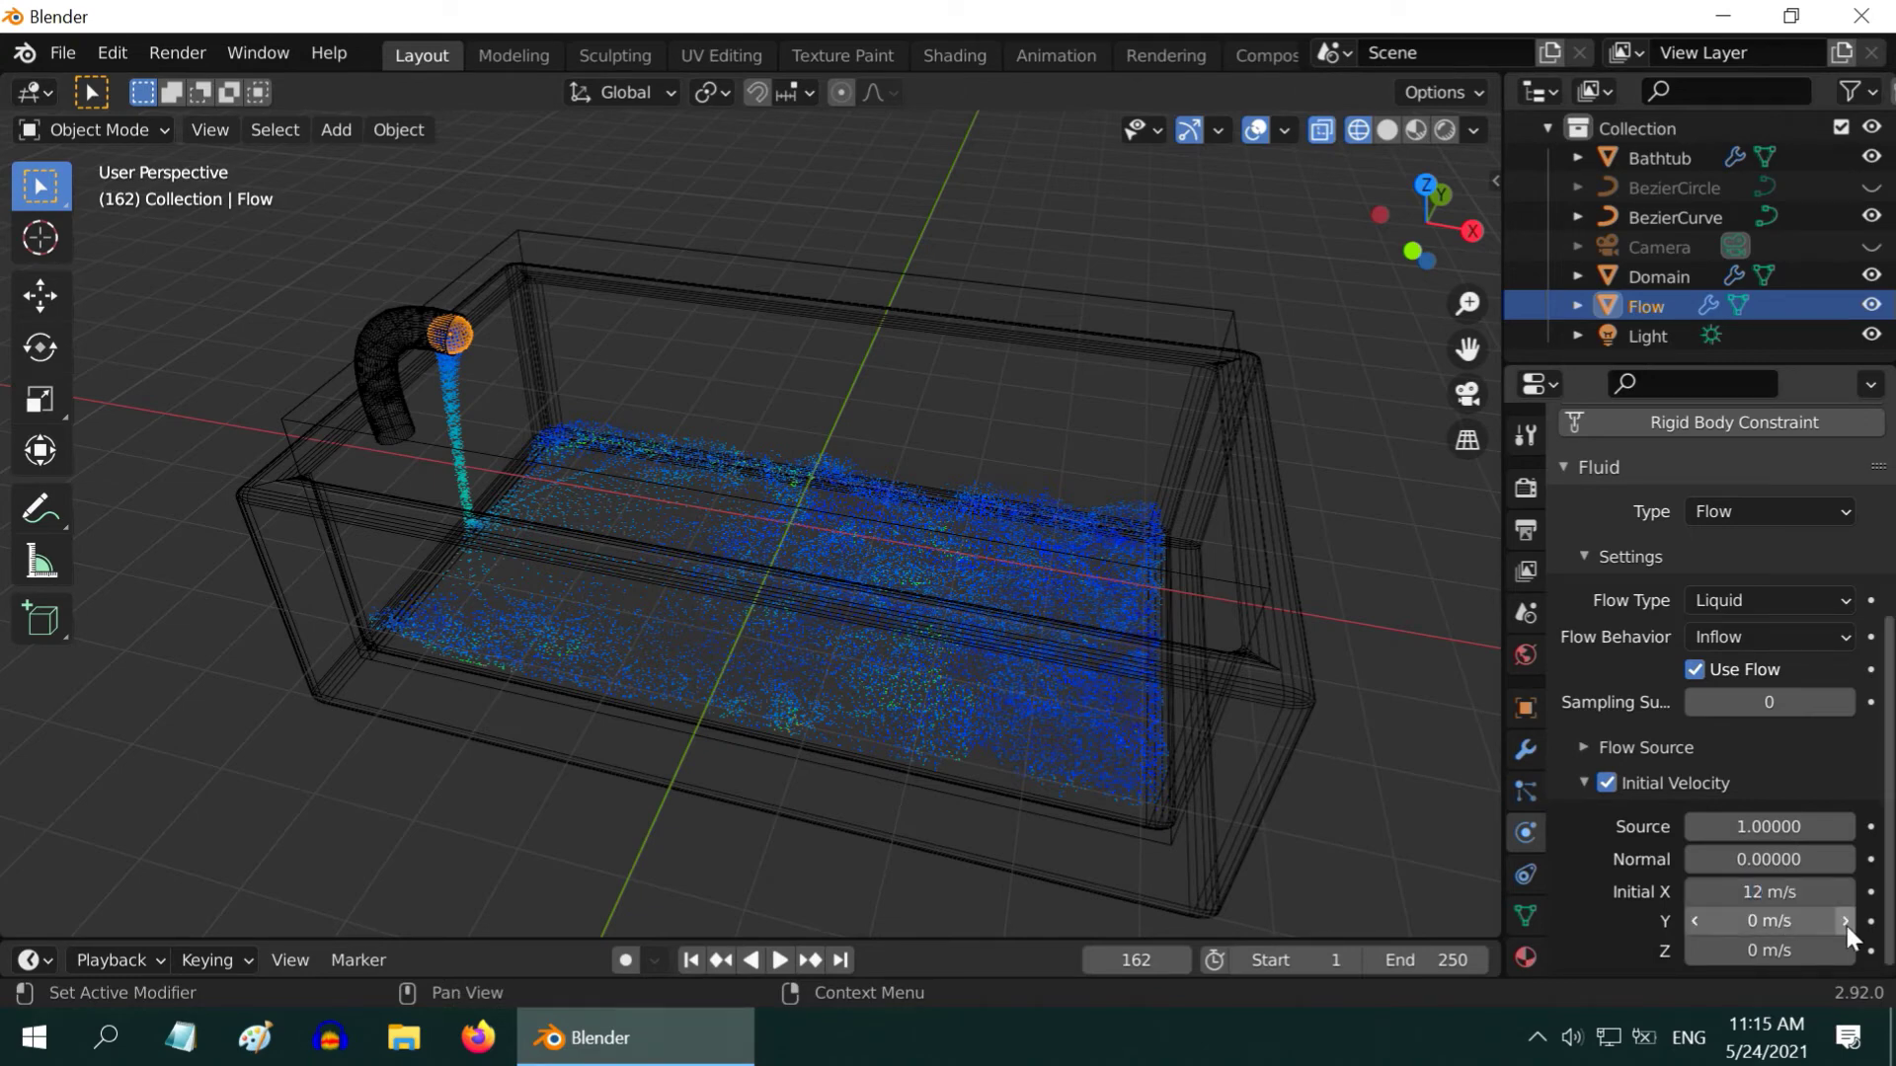
Return to frame 1 and refresh the Domain's simulation by changing its resolution divisions to 62 and back to 64
{"action": "left_click", "coordinate": [691, 960]}
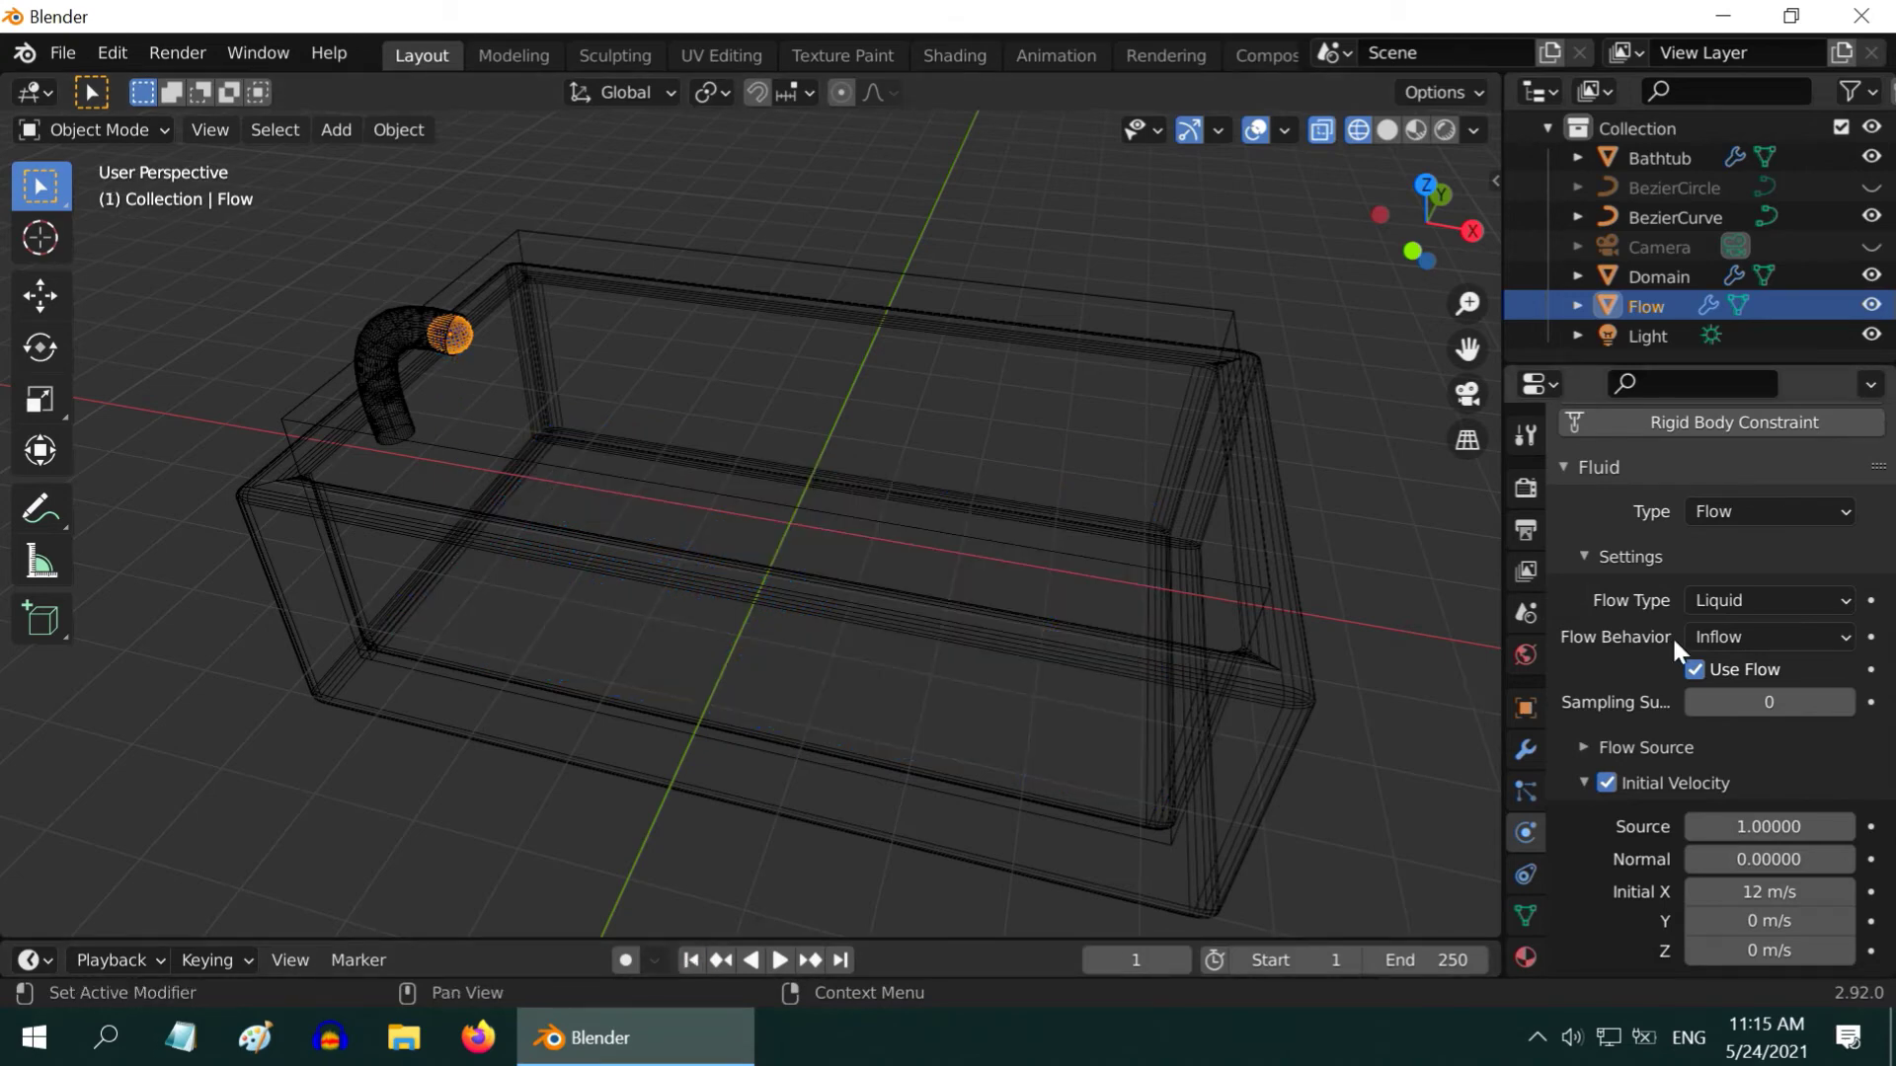
{"action": "scroll", "coordinate": [1679, 632], "scroll_direction": "up", "scroll_amount": 6}
{"action": "scroll", "coordinate": [1678, 632], "scroll_direction": "up", "scroll_amount": 1}
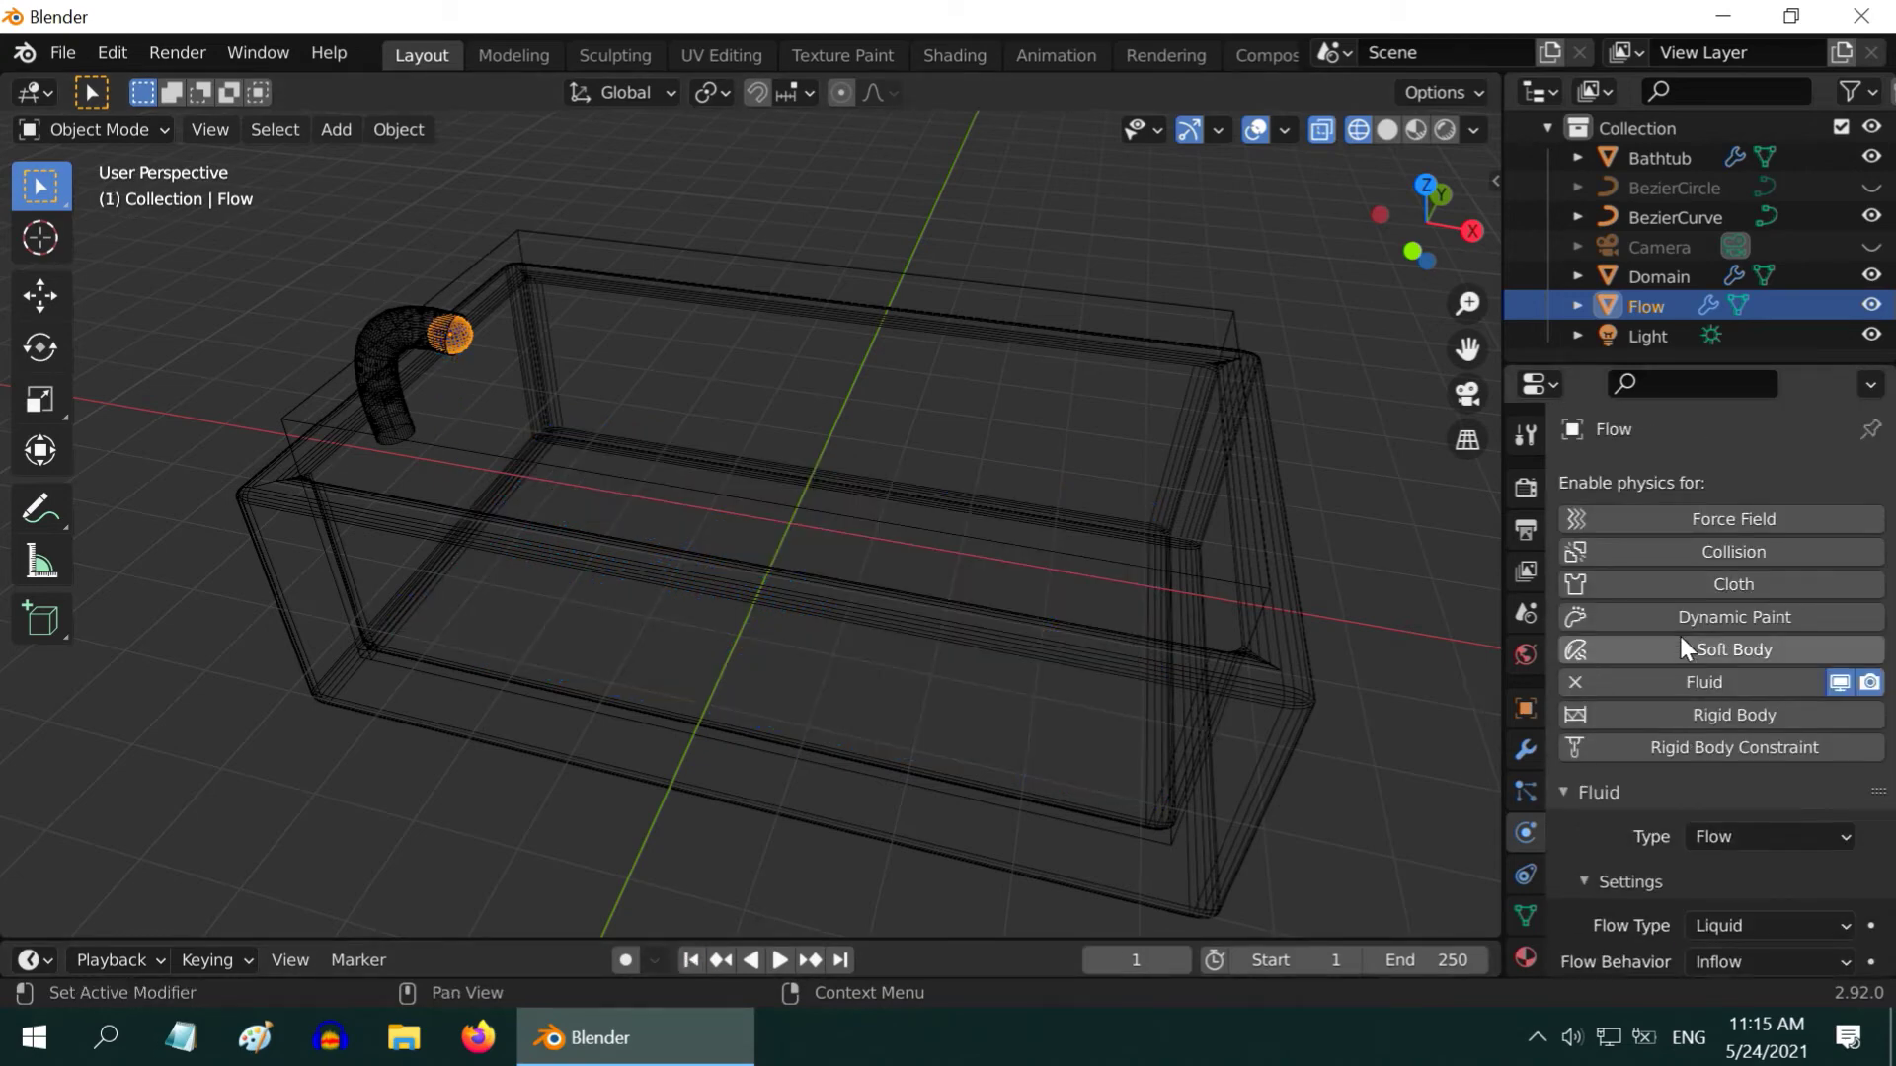
{"action": "left_click", "coordinate": [1667, 275]}
{"action": "scroll", "coordinate": [1750, 784], "scroll_direction": "down", "scroll_amount": 5}
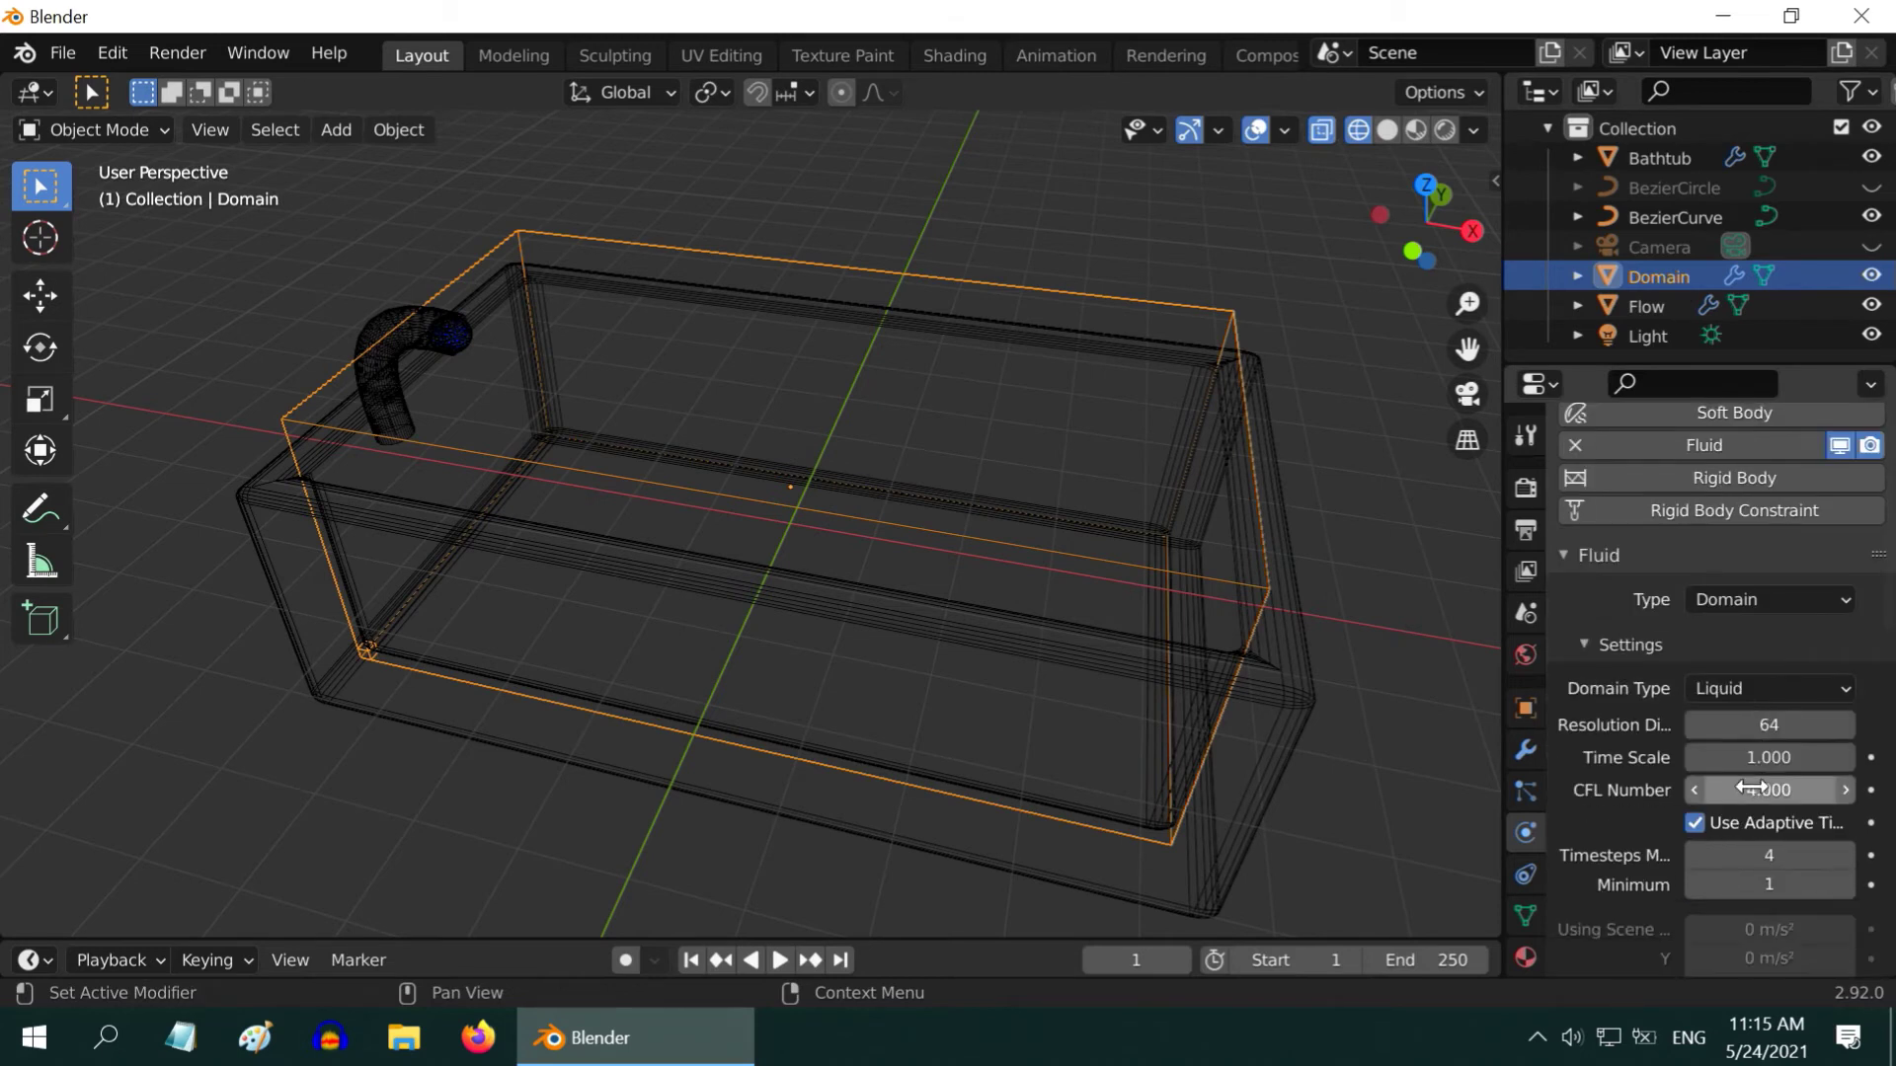
{"action": "left_click", "coordinate": [1695, 725]}
{"action": "left_click", "coordinate": [1695, 725]}
{"action": "left_click", "coordinate": [1845, 725]}
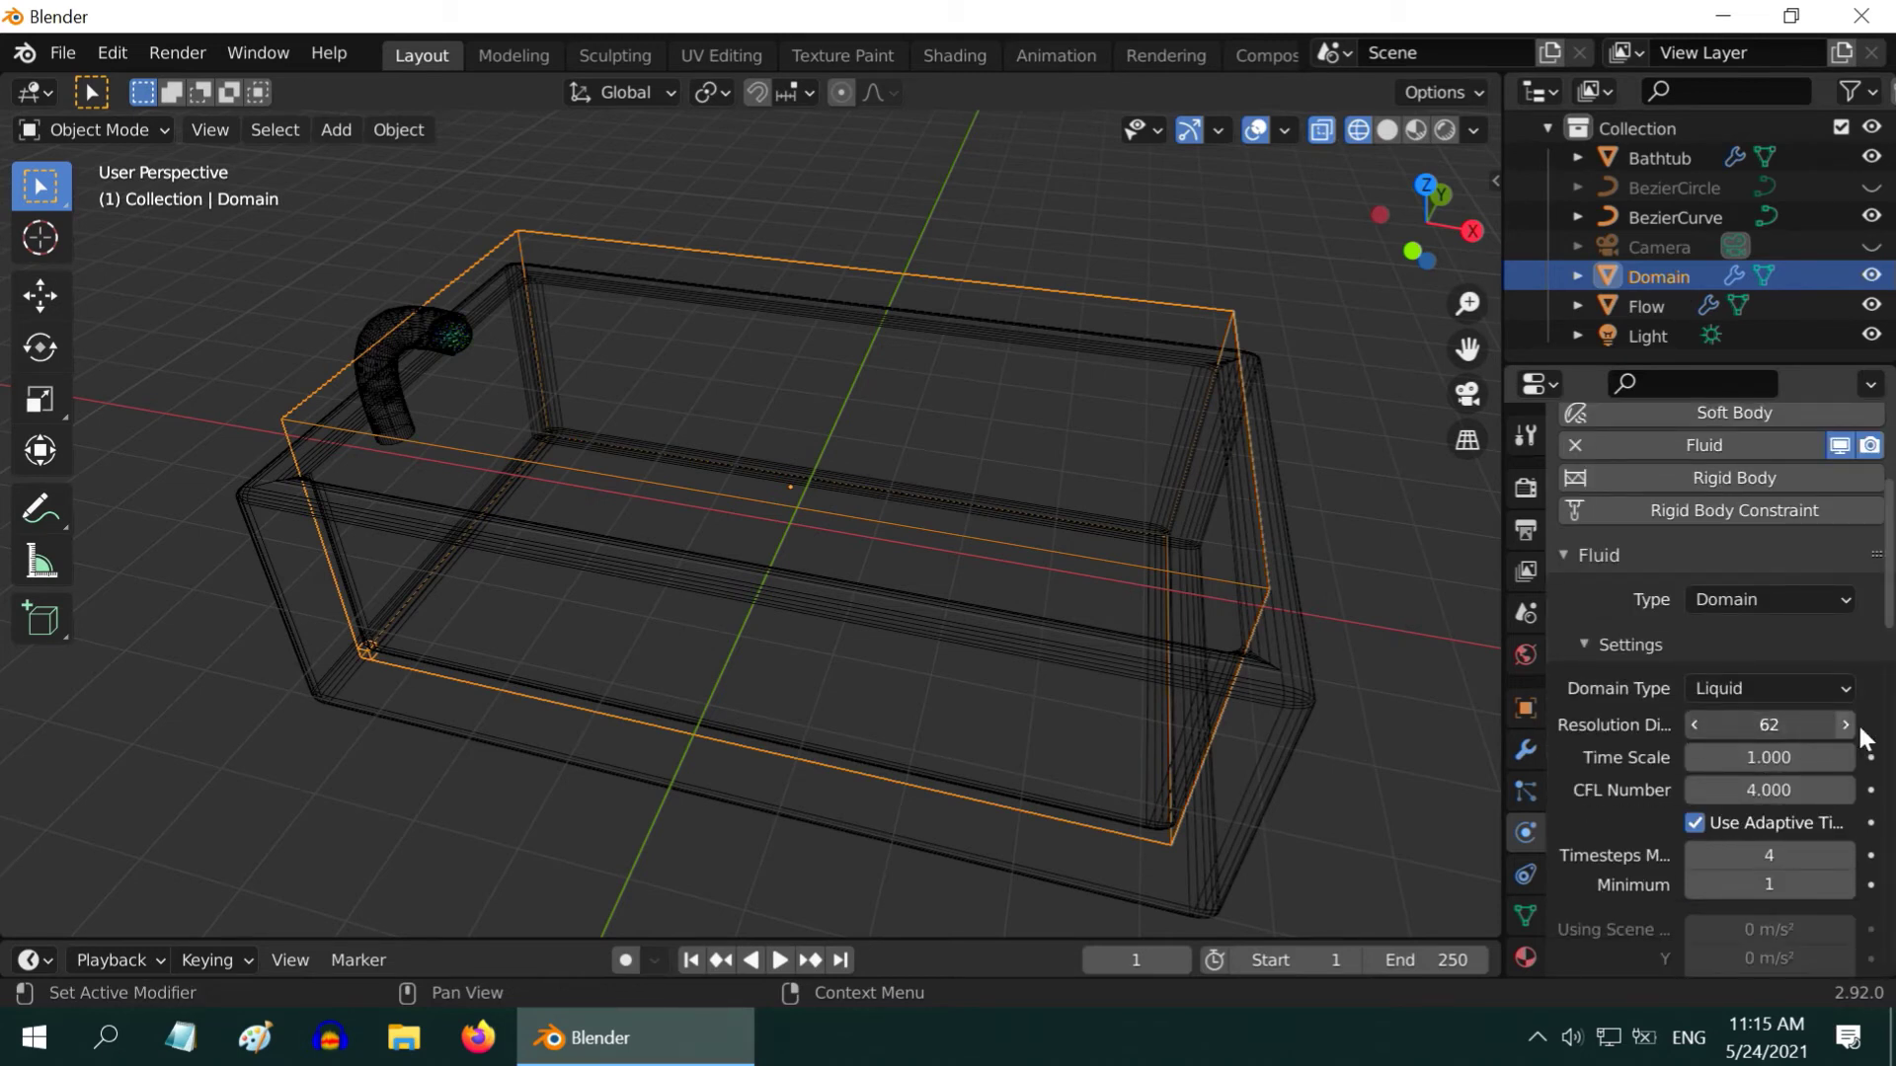
{"action": "left_click", "coordinate": [1844, 725]}
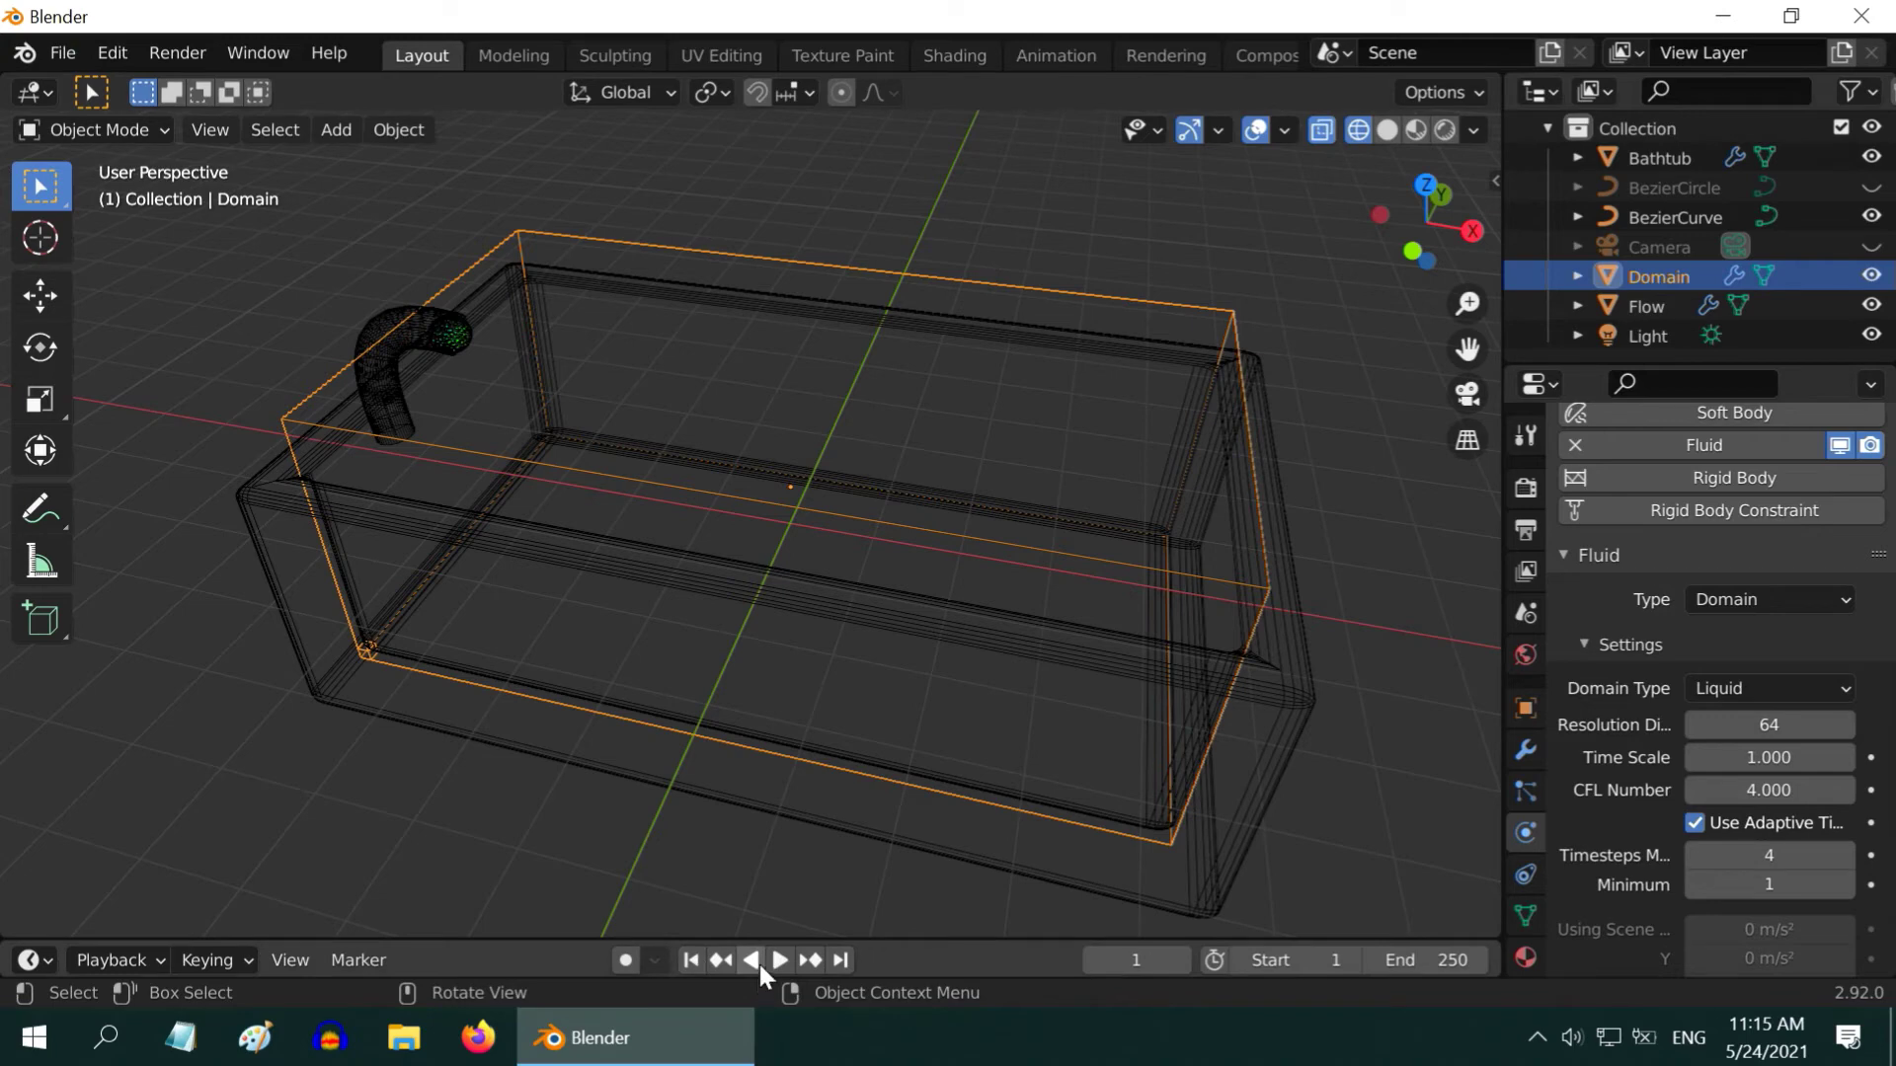
Play the simulation to check the water jet, stop it, and set the Flow sphere's initial X velocity to 8 m/s
{"action": "left_click", "coordinate": [778, 959]}
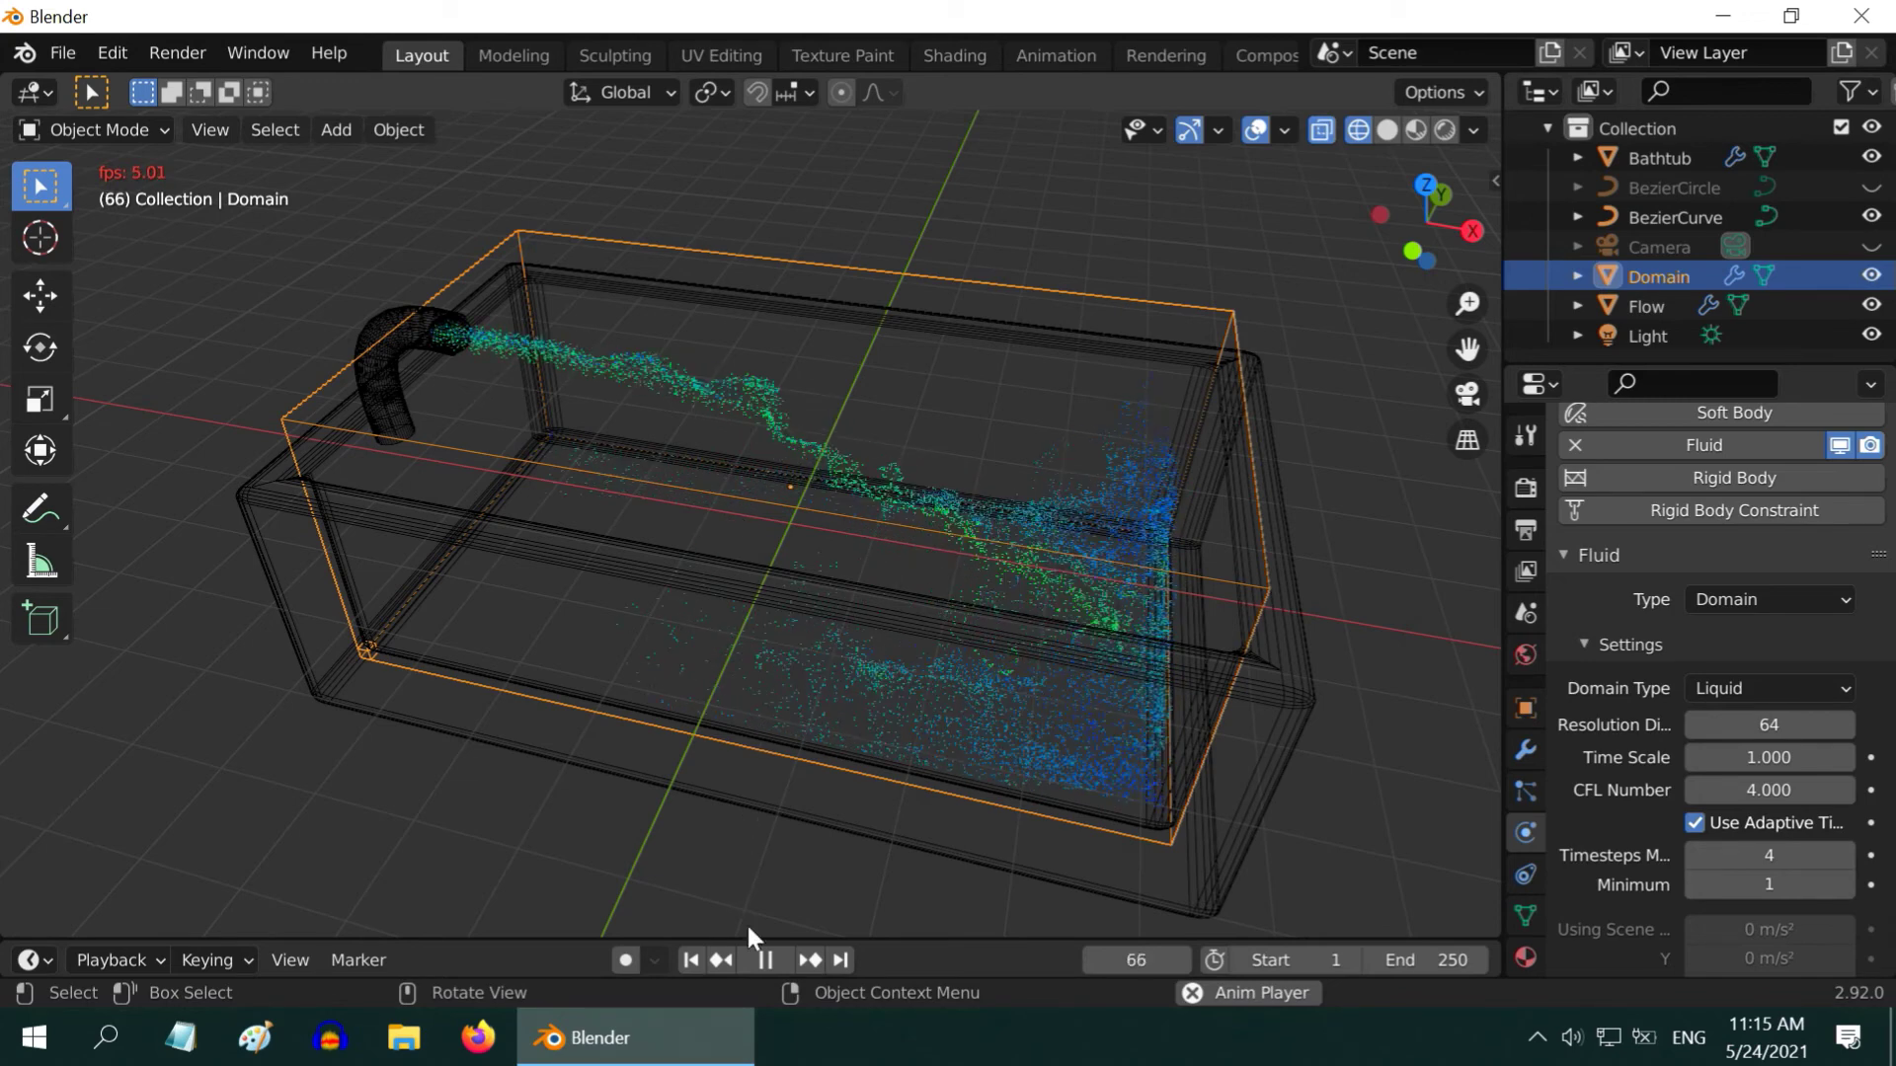
{"action": "left_click", "coordinate": [763, 960]}
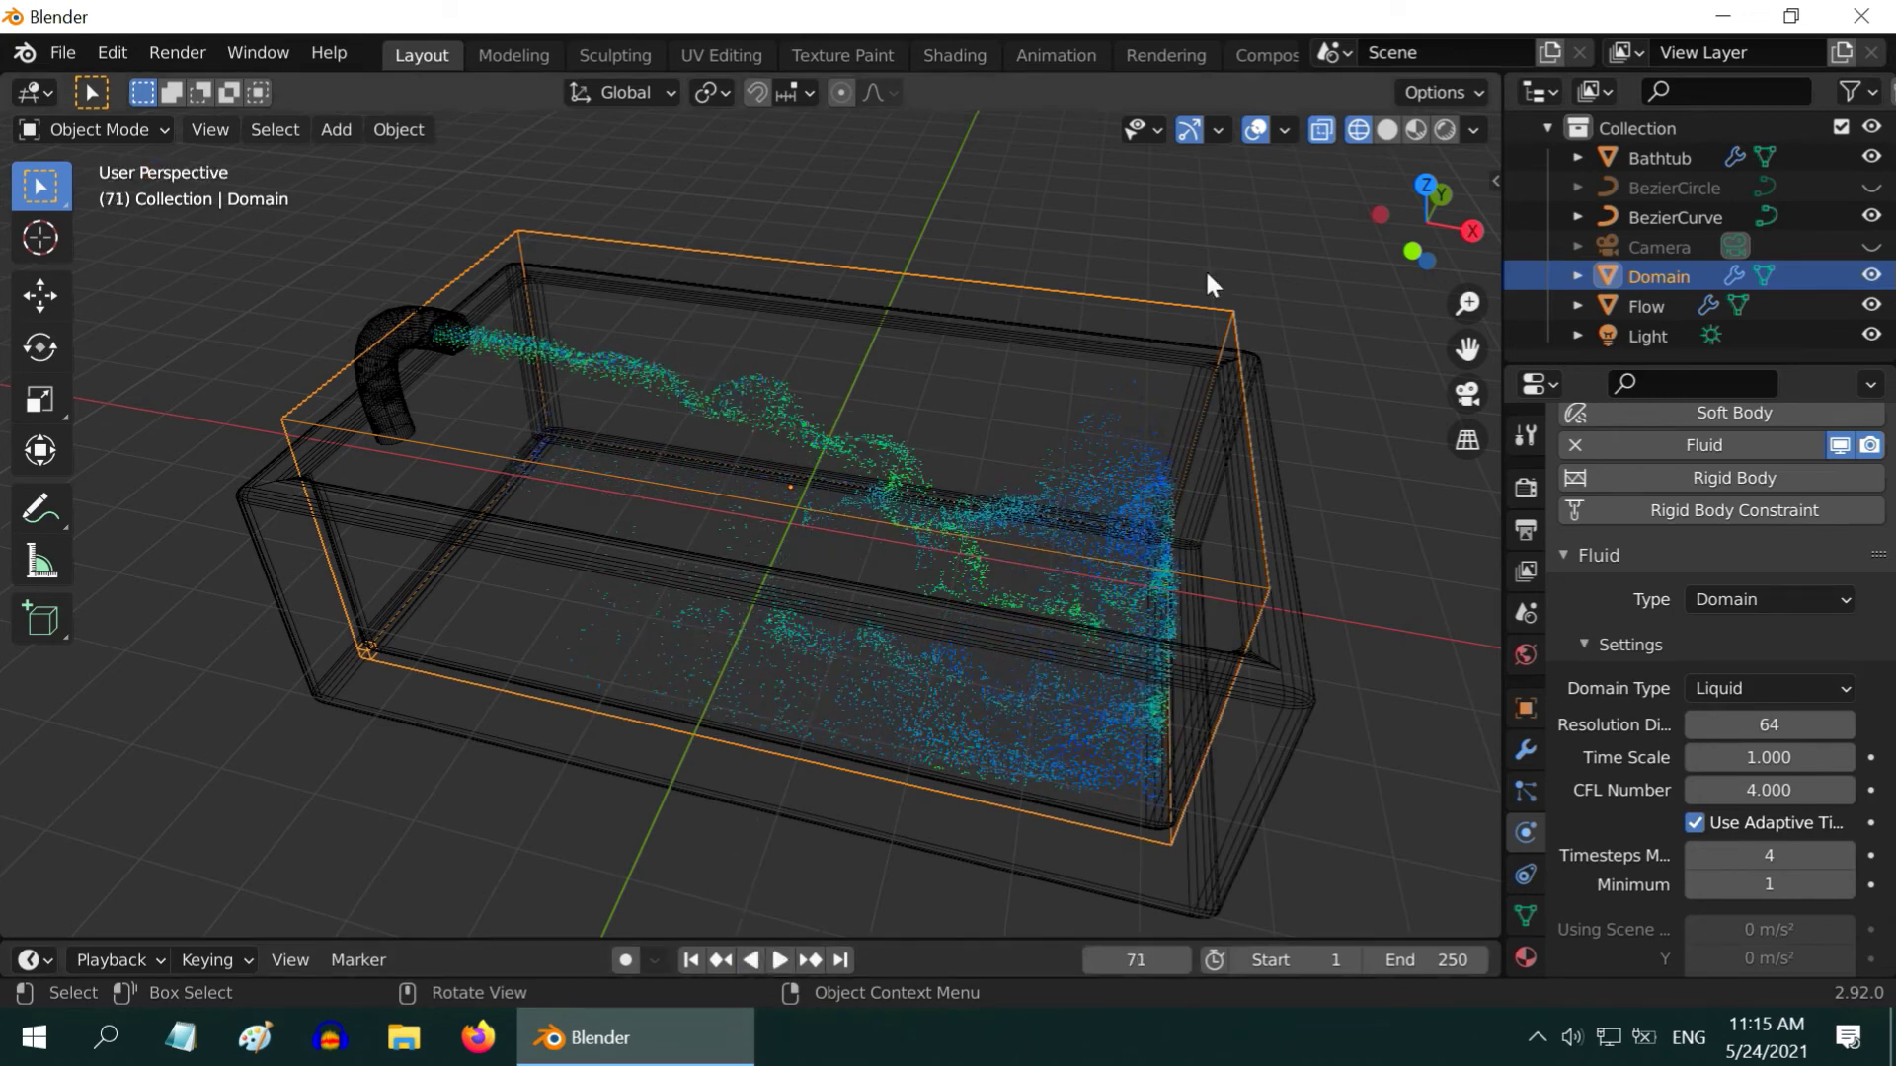
{"action": "left_click", "coordinate": [1646, 306]}
{"action": "scroll", "coordinate": [1746, 849], "scroll_direction": "down", "scroll_amount": 2}
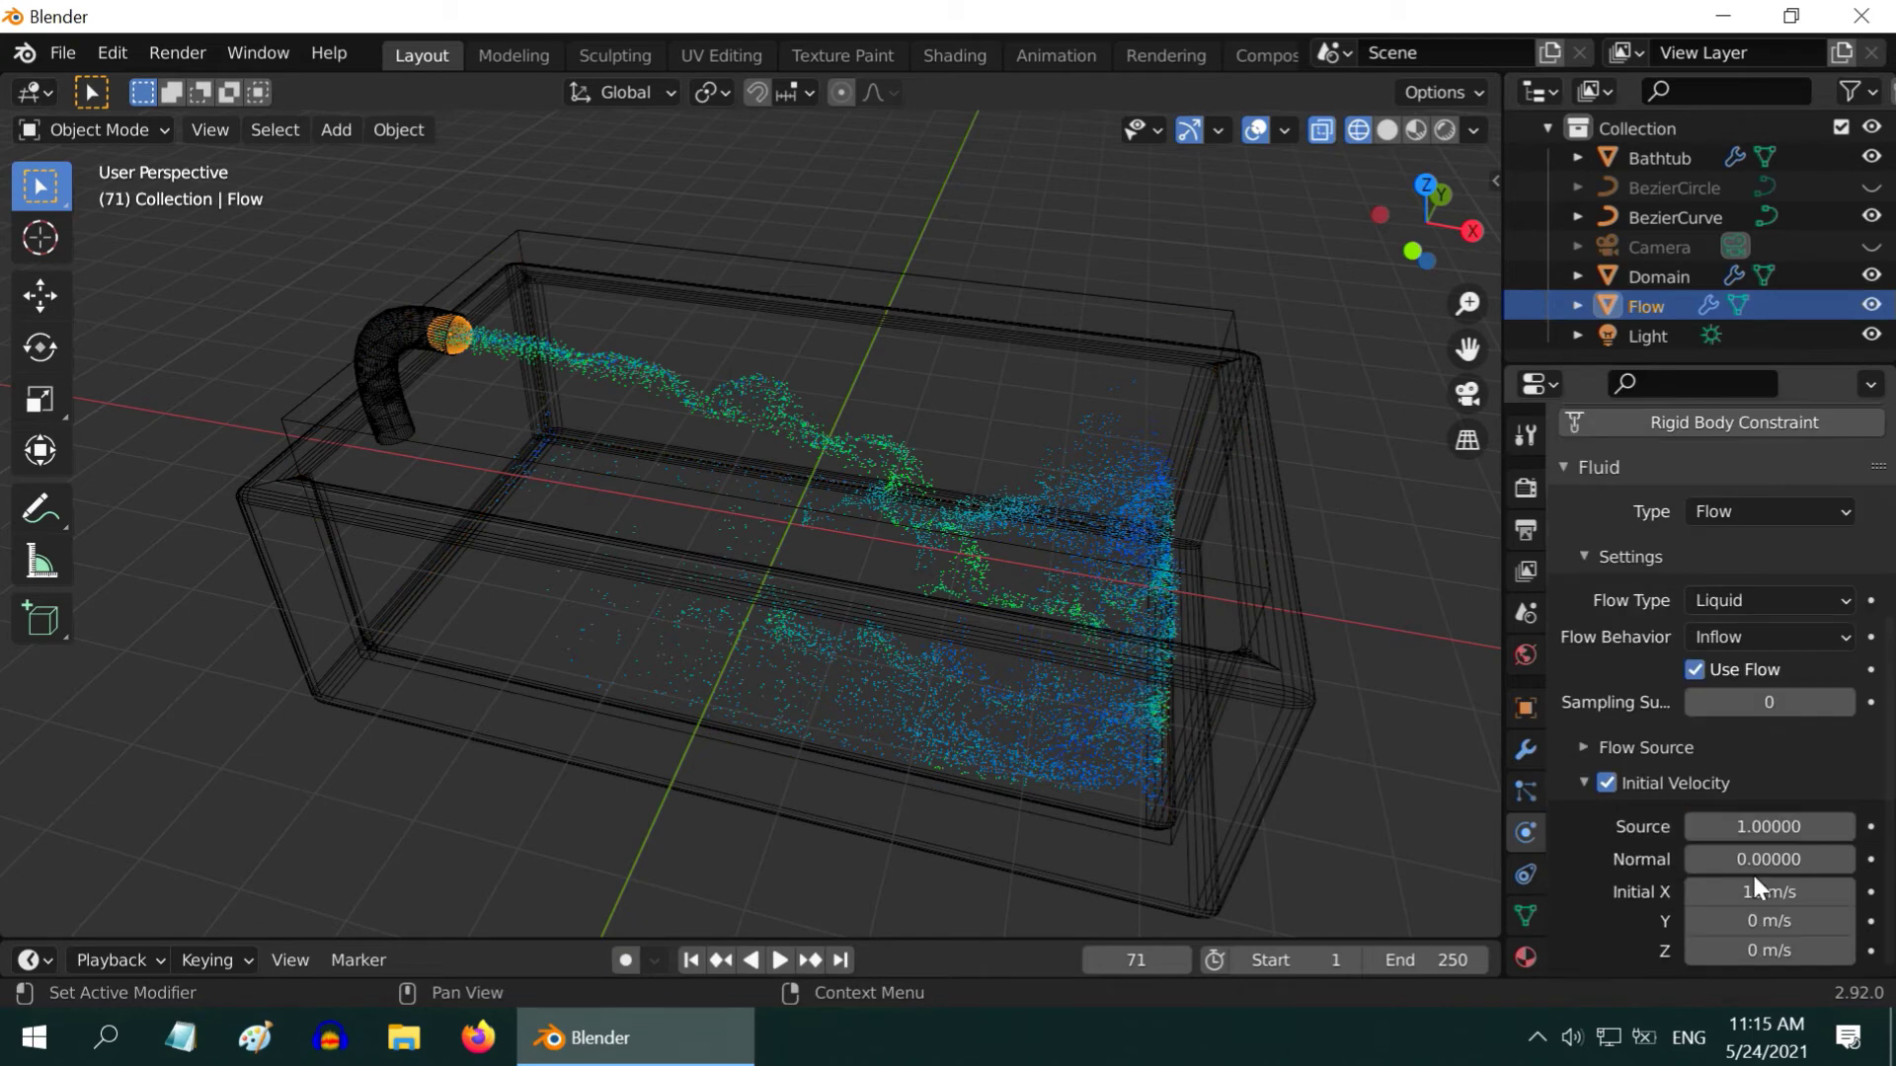
{"action": "left_click", "coordinate": [1755, 888]}
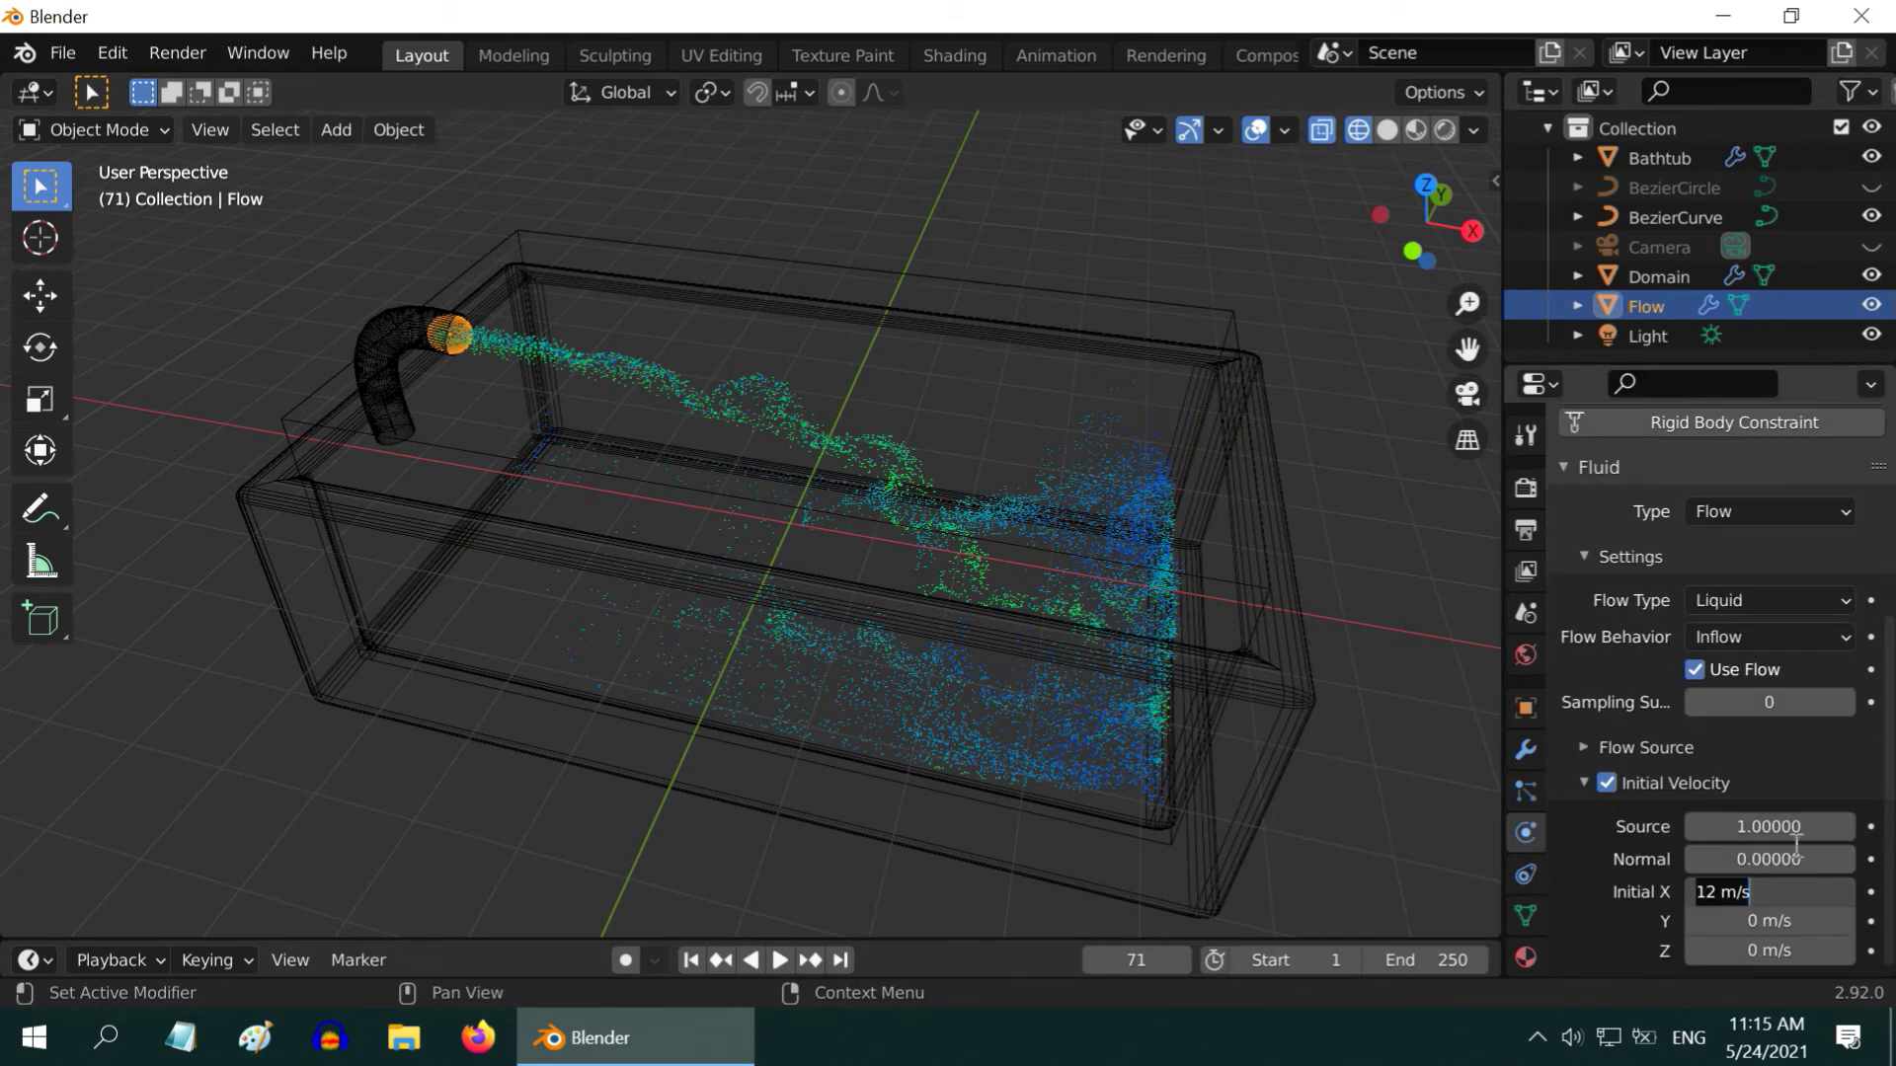
{"action": "type", "text": "8"}
{"action": "key", "text": "Return"}
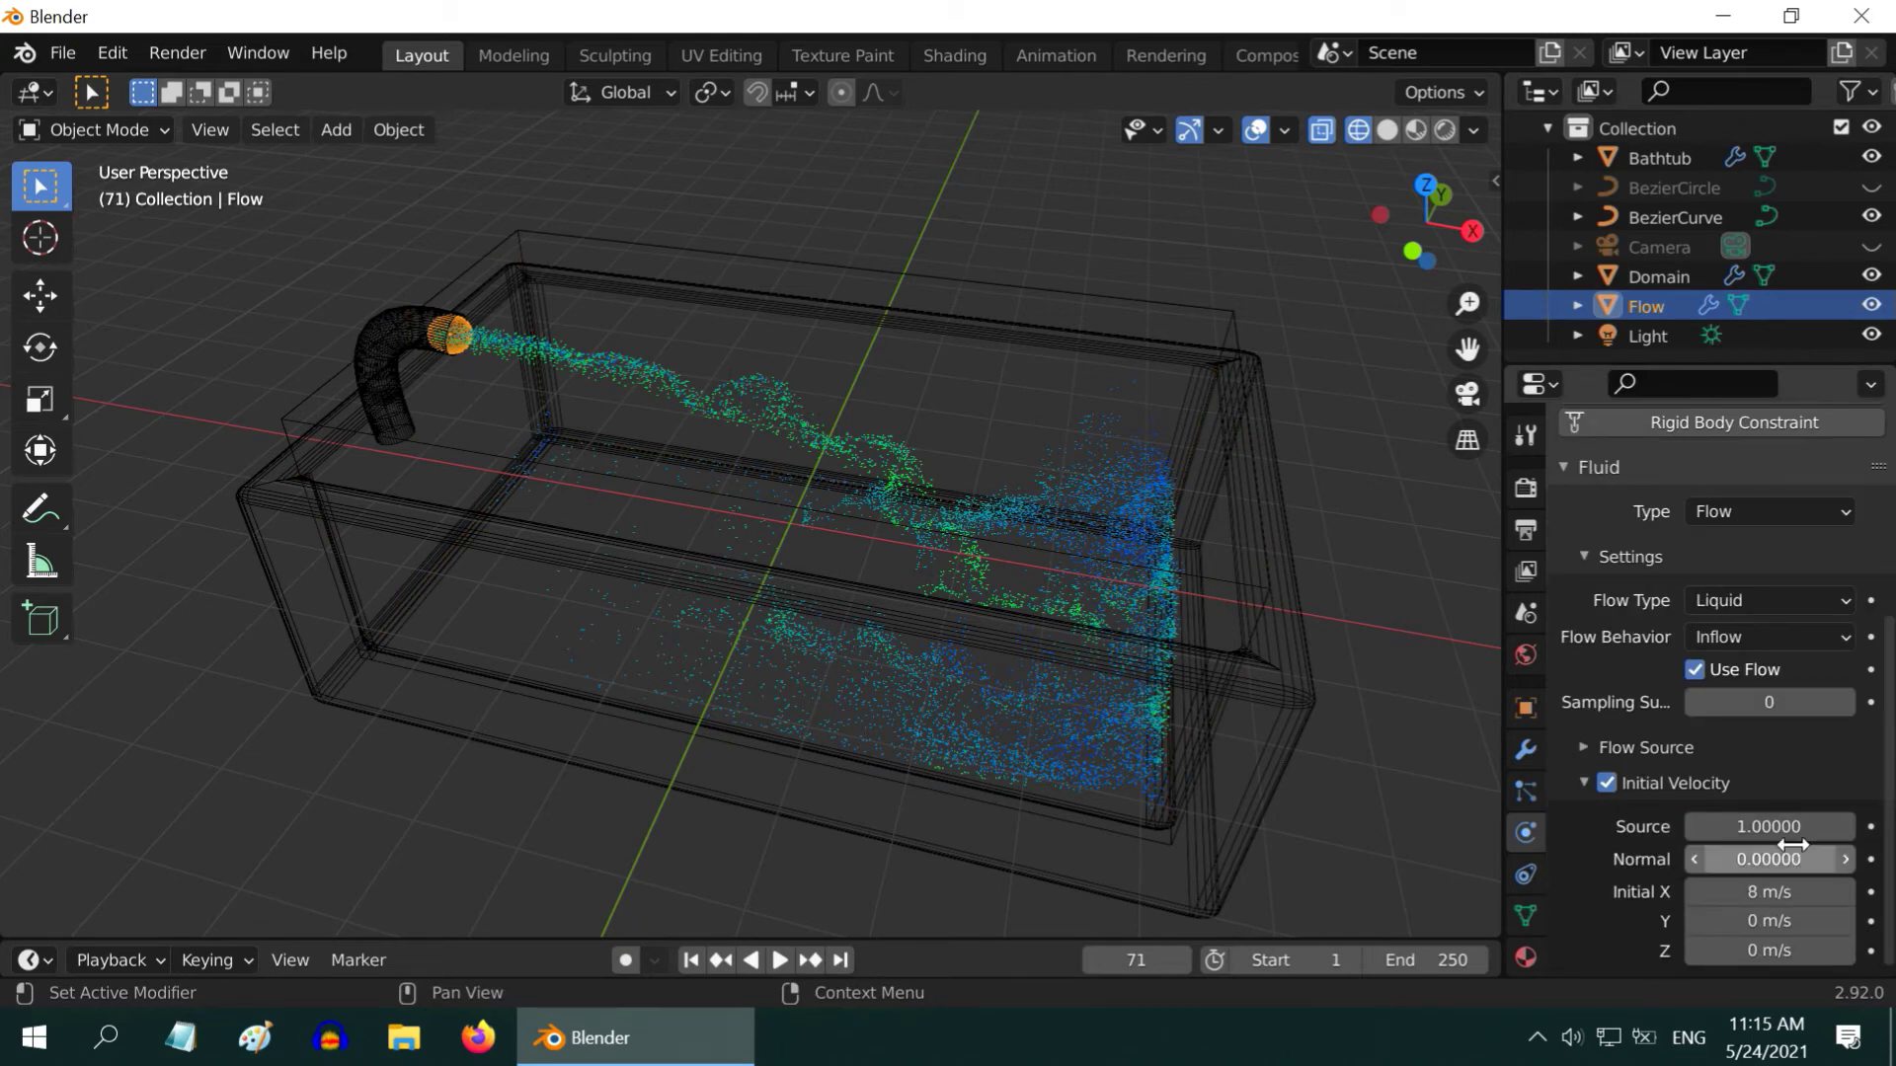
Refresh the Domain's fluid cache by lowering its resolution divisions and raising them back to 64, and return to frame 1
{"action": "left_click", "coordinate": [1679, 275]}
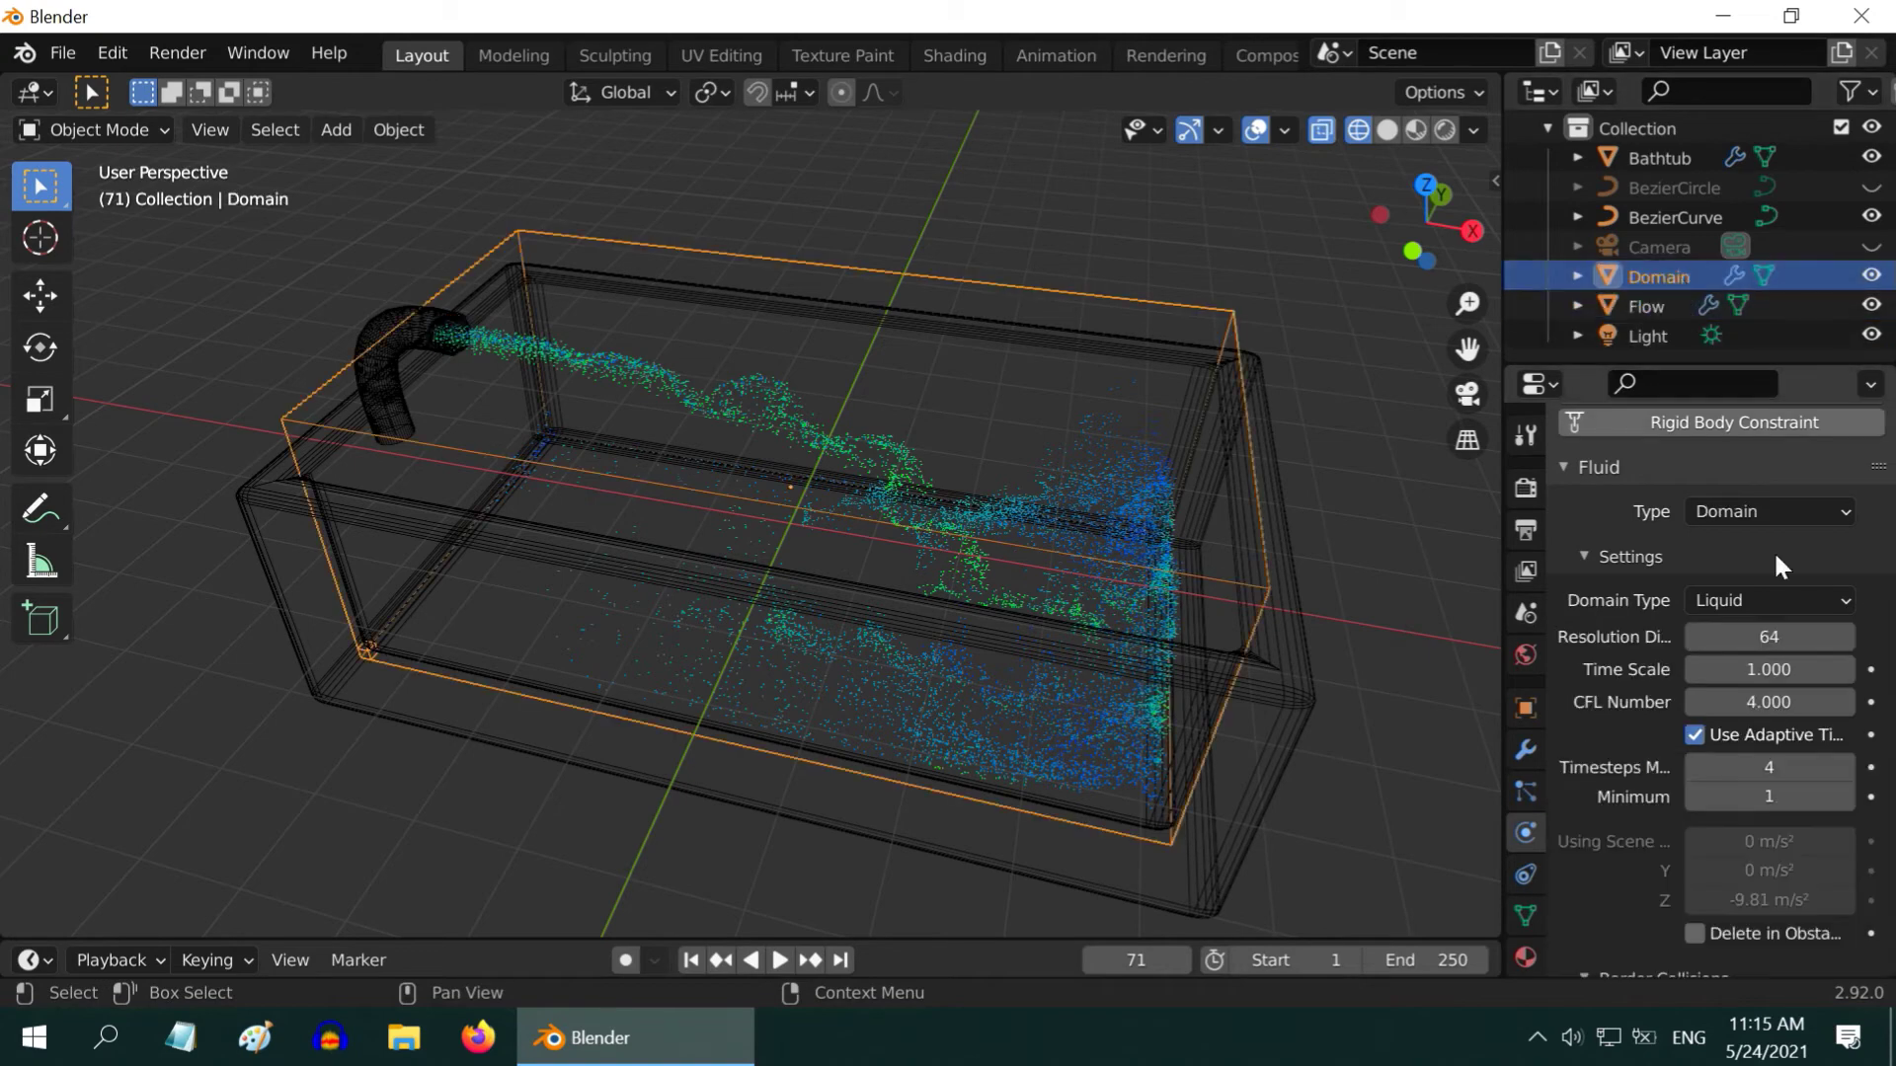
{"action": "left_click_drag", "start_coordinate": [1767, 636], "coordinate": [1744, 637]}
{"action": "left_click", "coordinate": [1844, 637]}
{"action": "left_click", "coordinate": [1845, 636]}
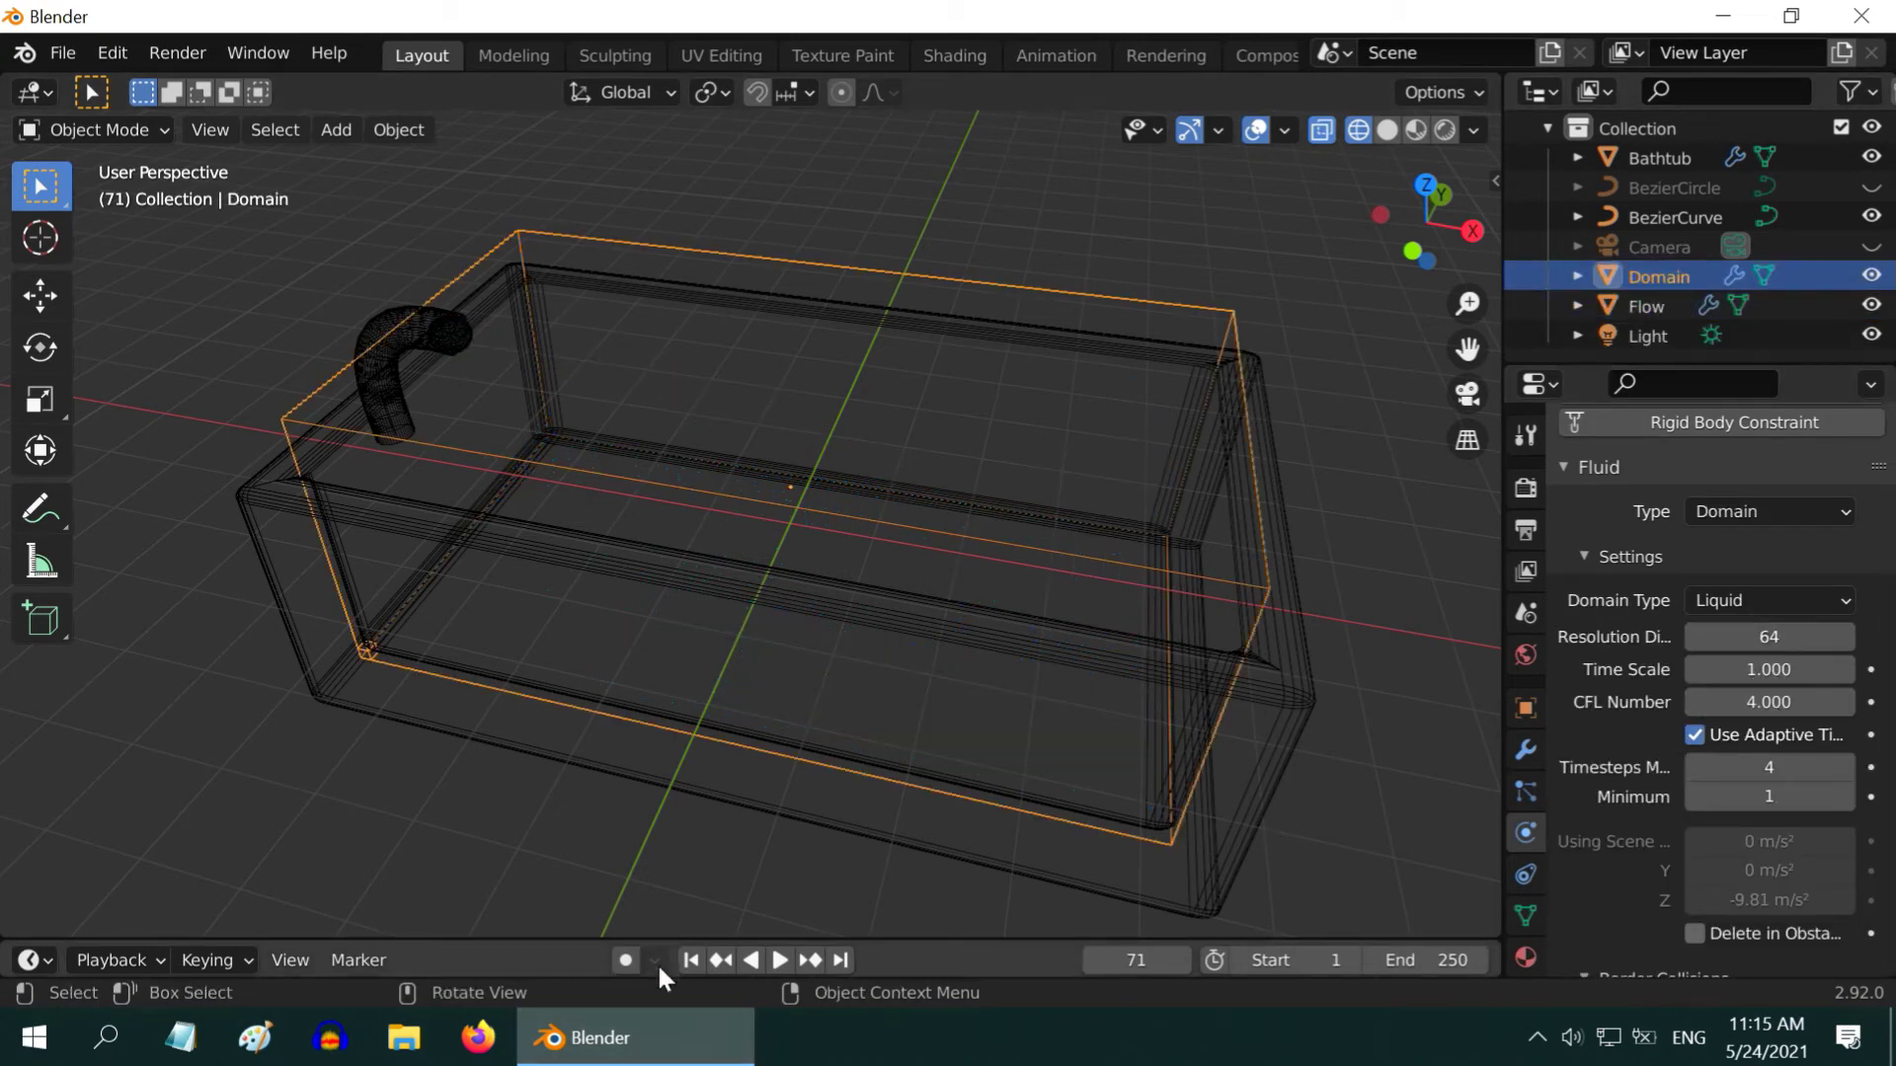
{"action": "left_click", "coordinate": [691, 959]}
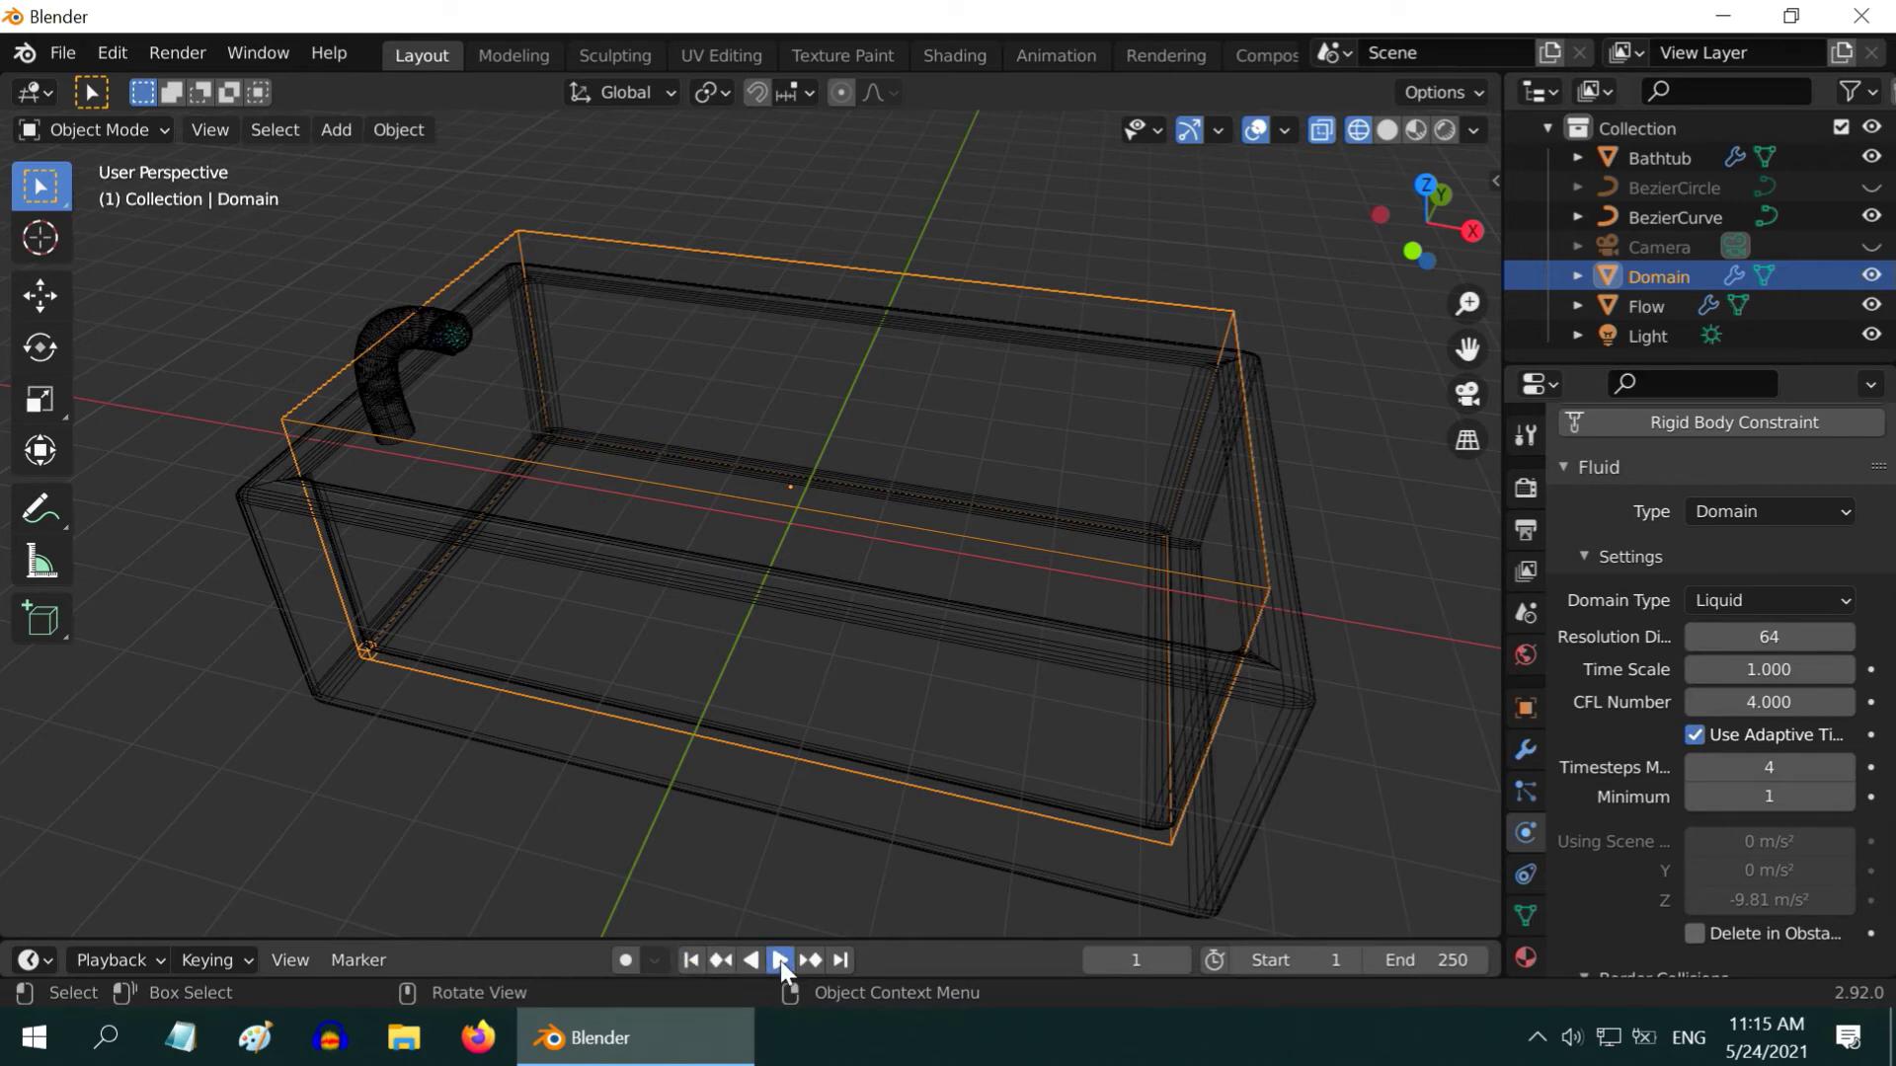
Play the simulation, hide the Flow sphere and switch the viewport to rendered shading while it runs, and stop the playback
{"action": "left_click", "coordinate": [780, 960]}
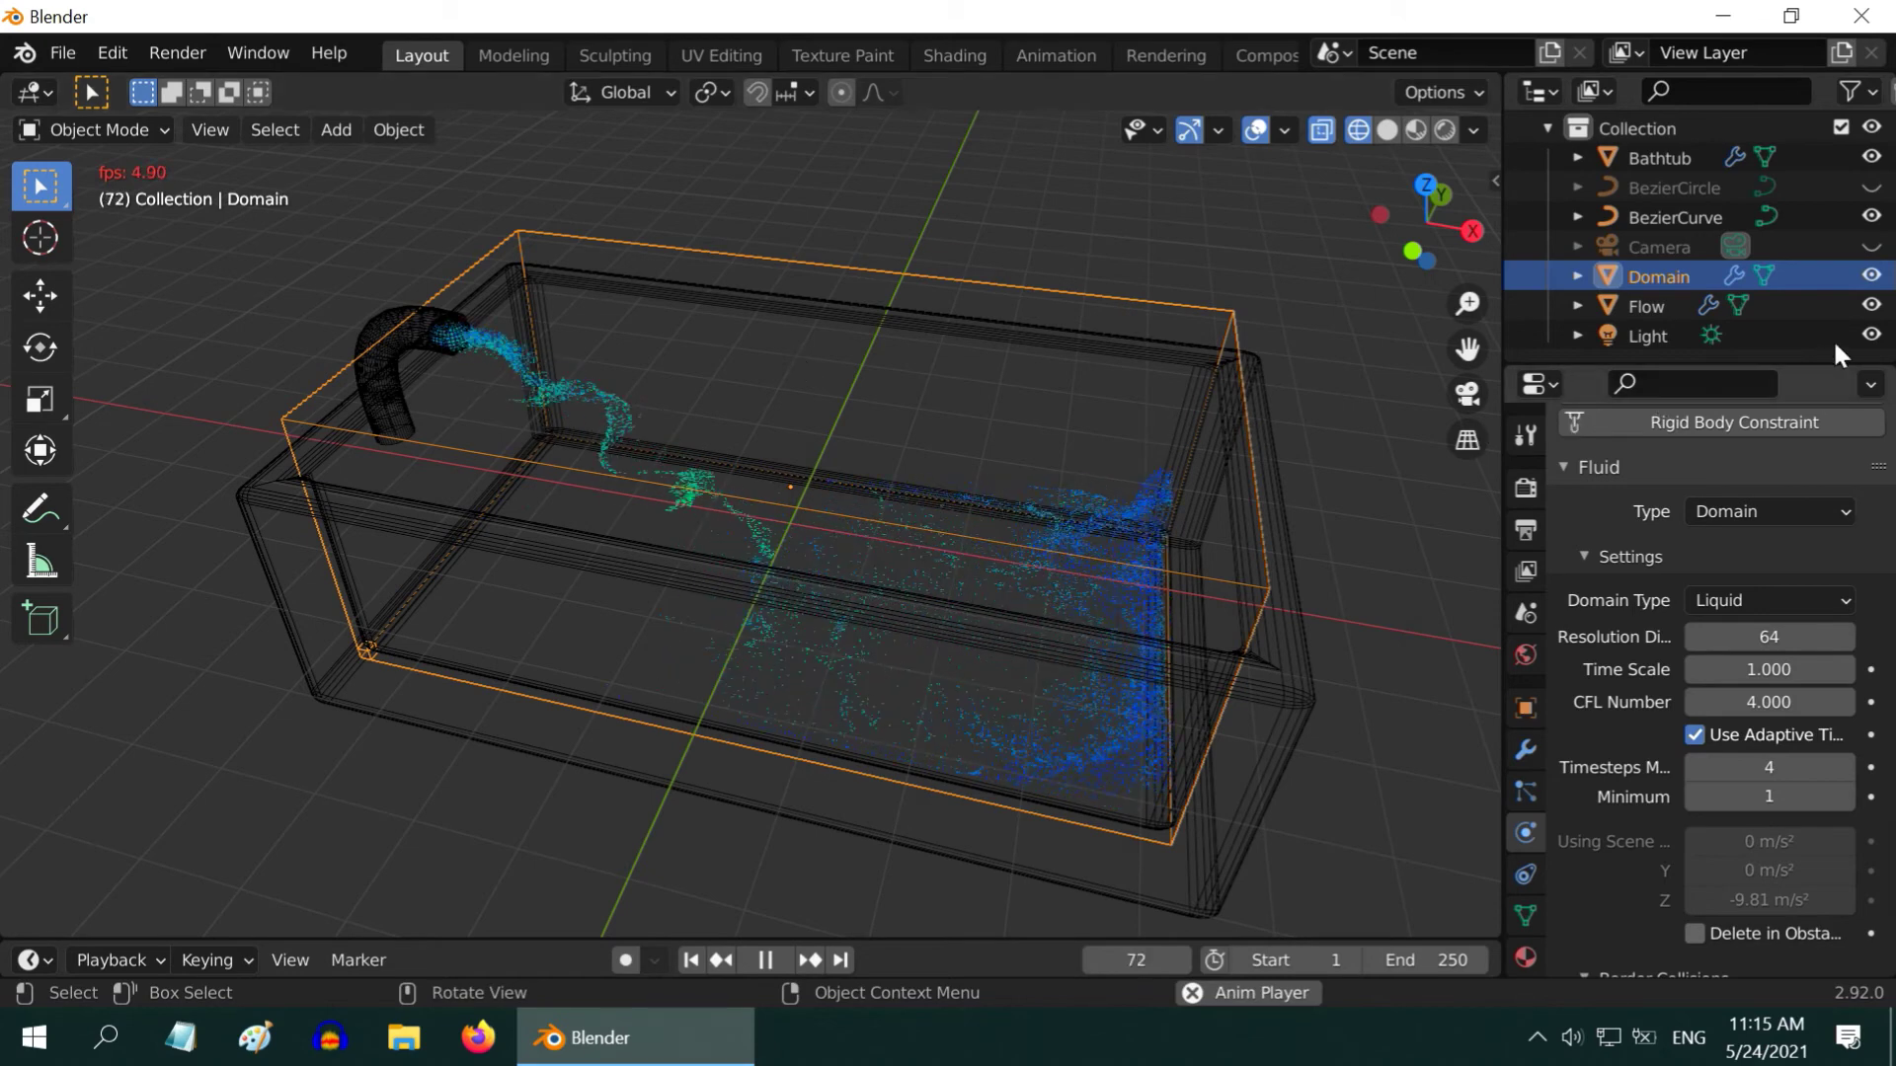
{"action": "left_click", "coordinate": [1872, 306]}
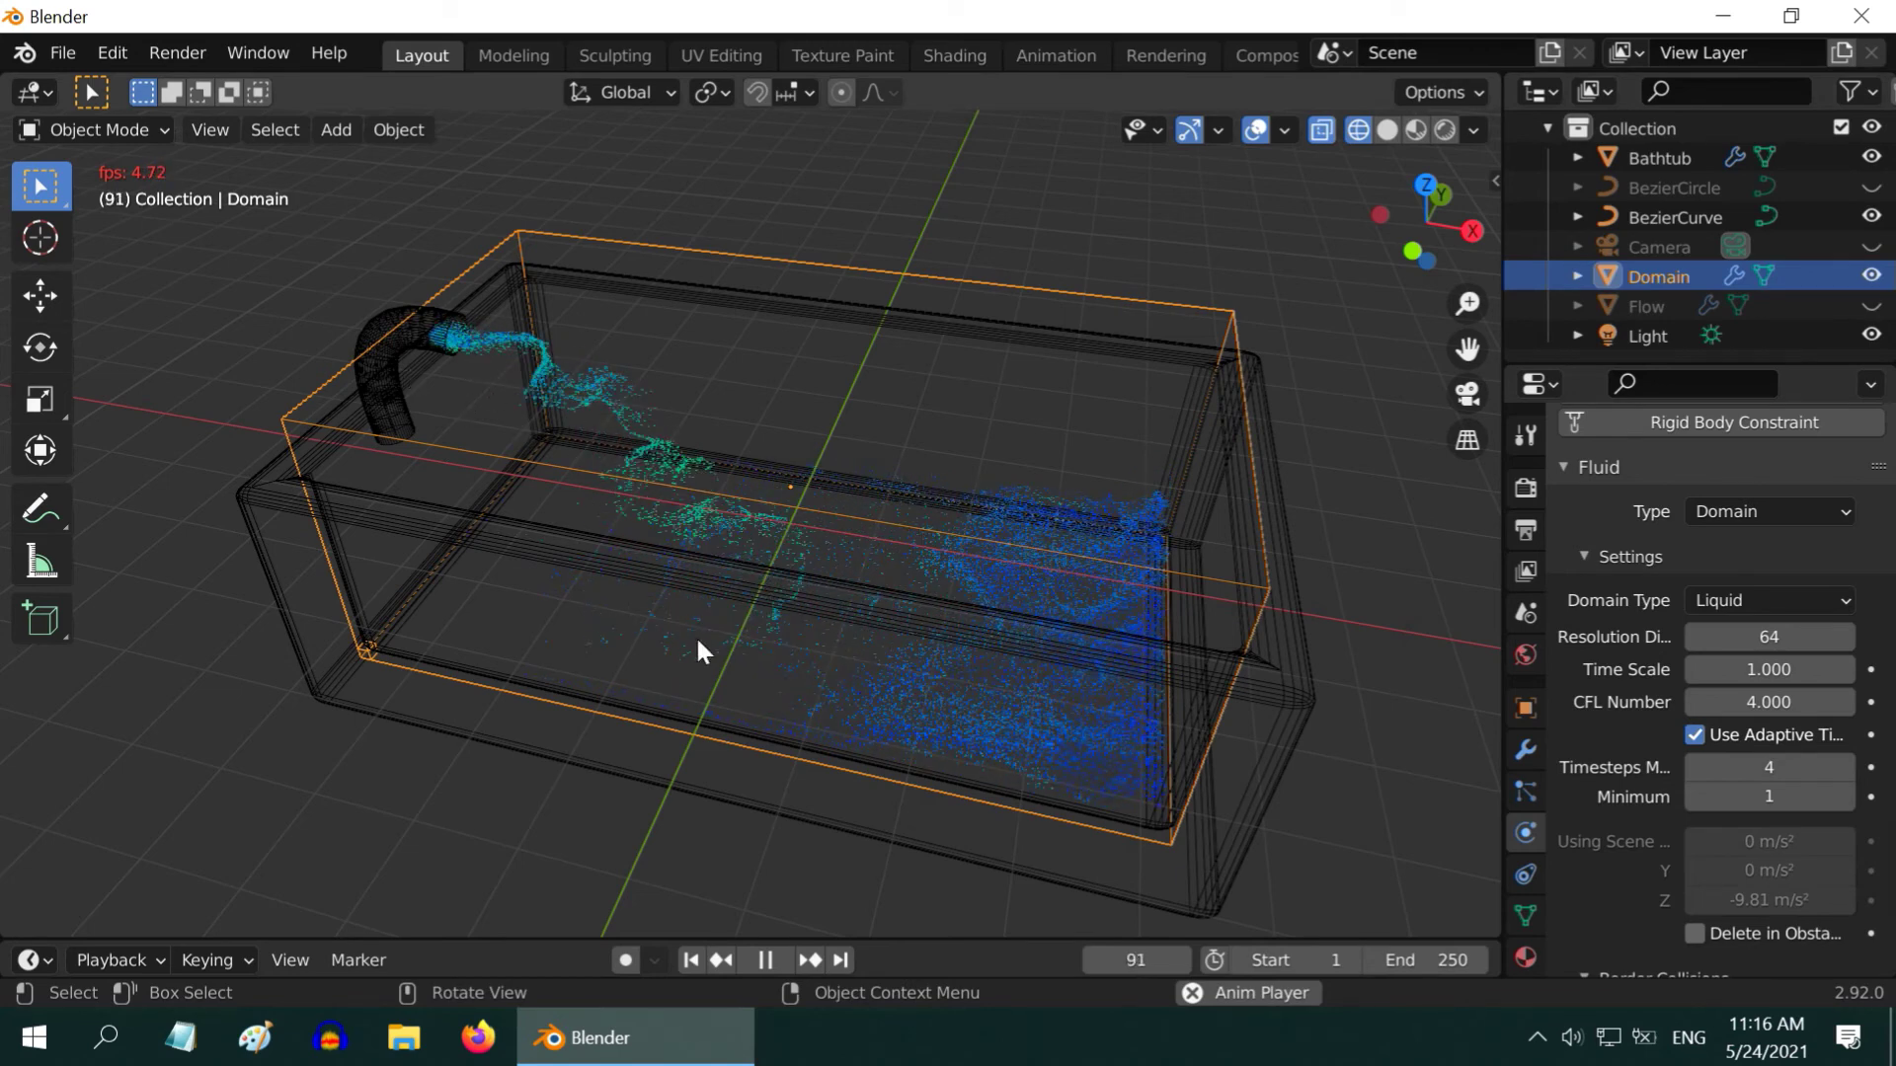
{"action": "left_click", "coordinate": [1445, 130]}
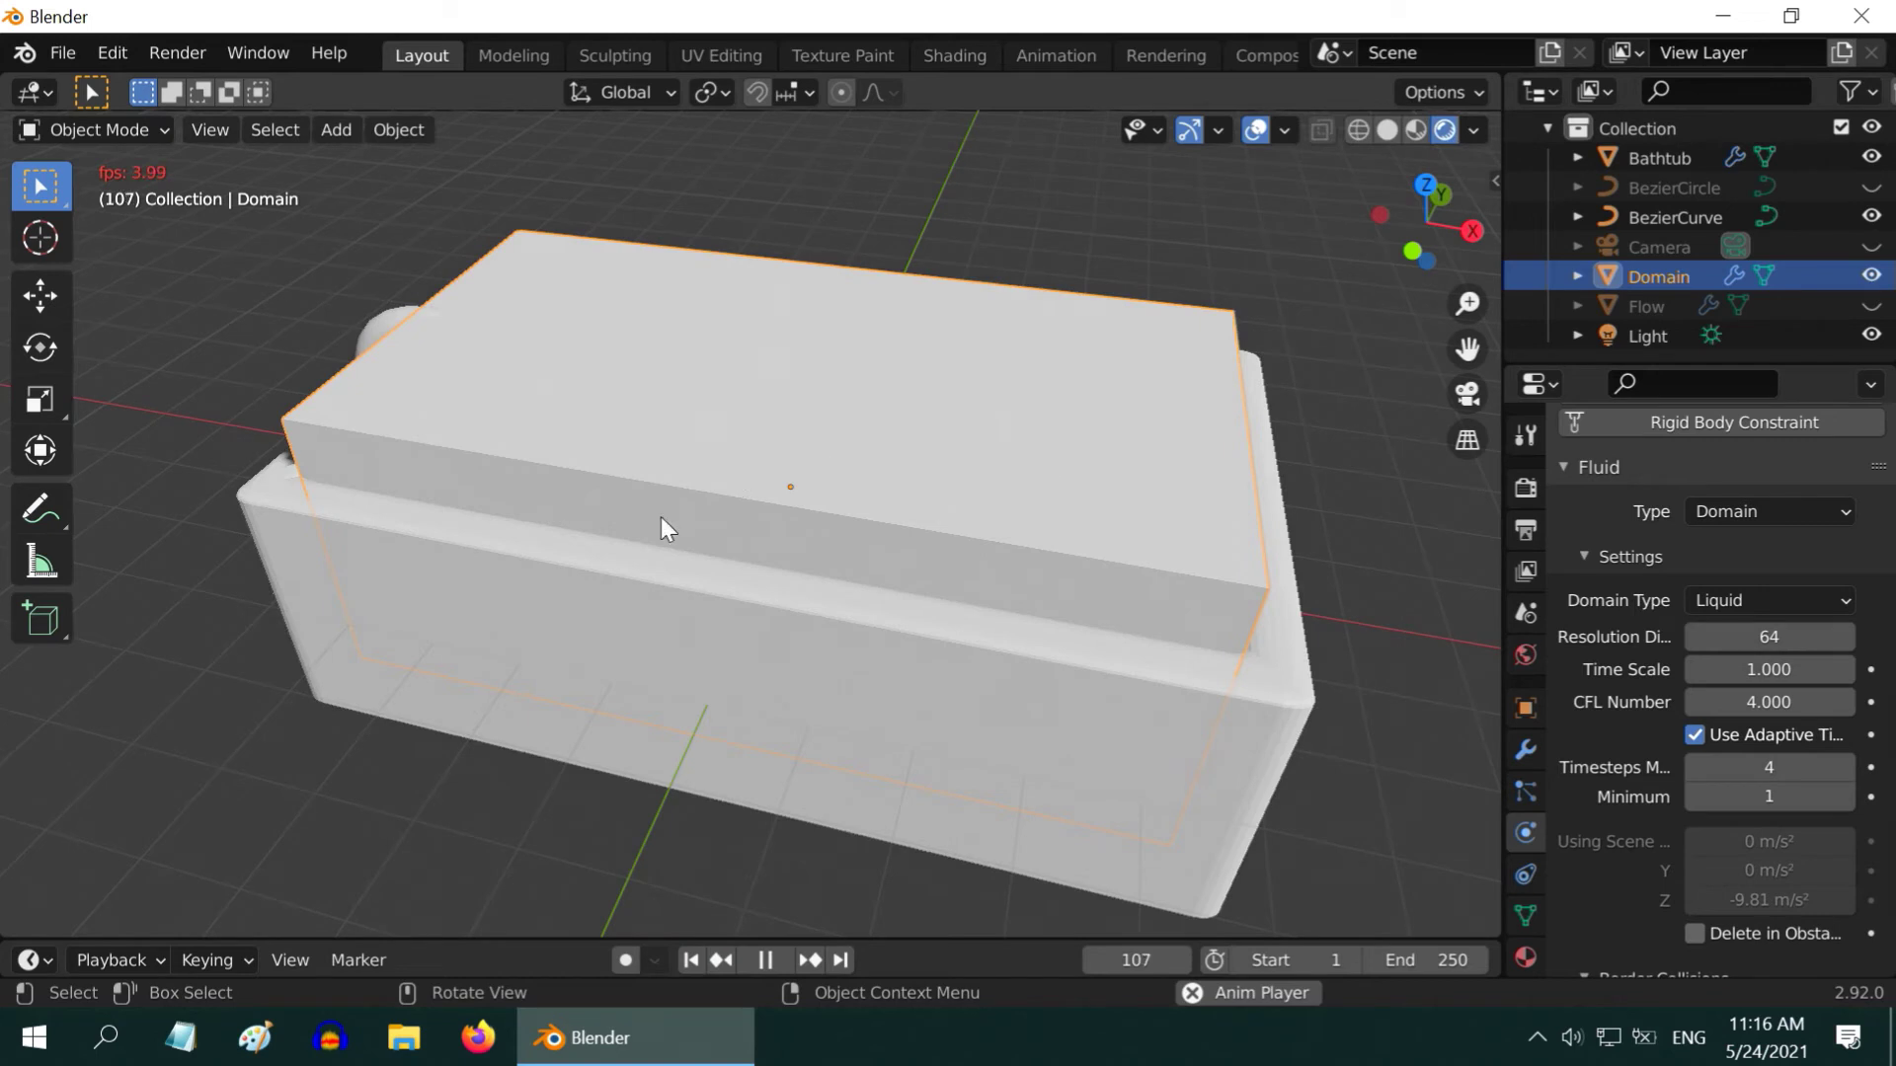
{"action": "left_click", "coordinate": [765, 958]}
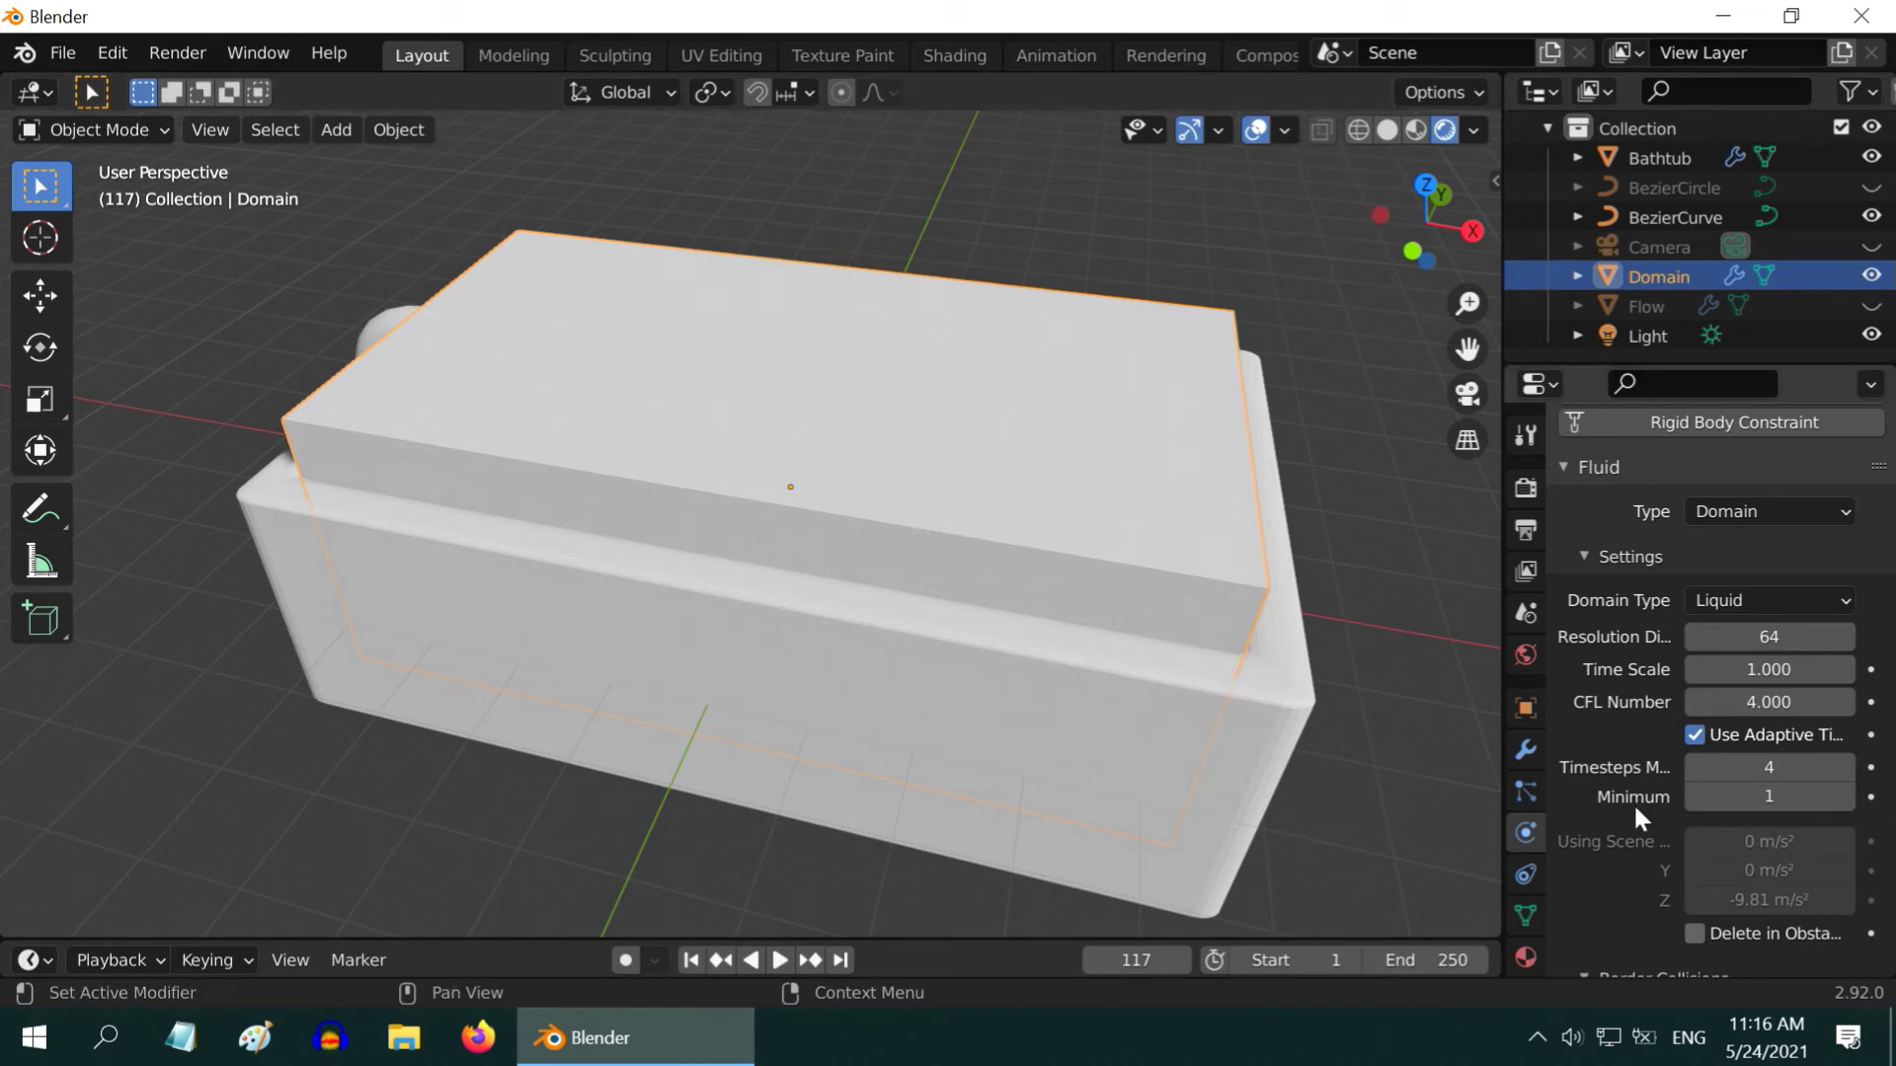
Set the Domain's fluid cache type to Modular and enable Is Resumable
{"action": "scroll", "coordinate": [1714, 788], "scroll_direction": "down", "scroll_amount": 5}
{"action": "scroll", "coordinate": [1715, 788], "scroll_direction": "down", "scroll_amount": 10}
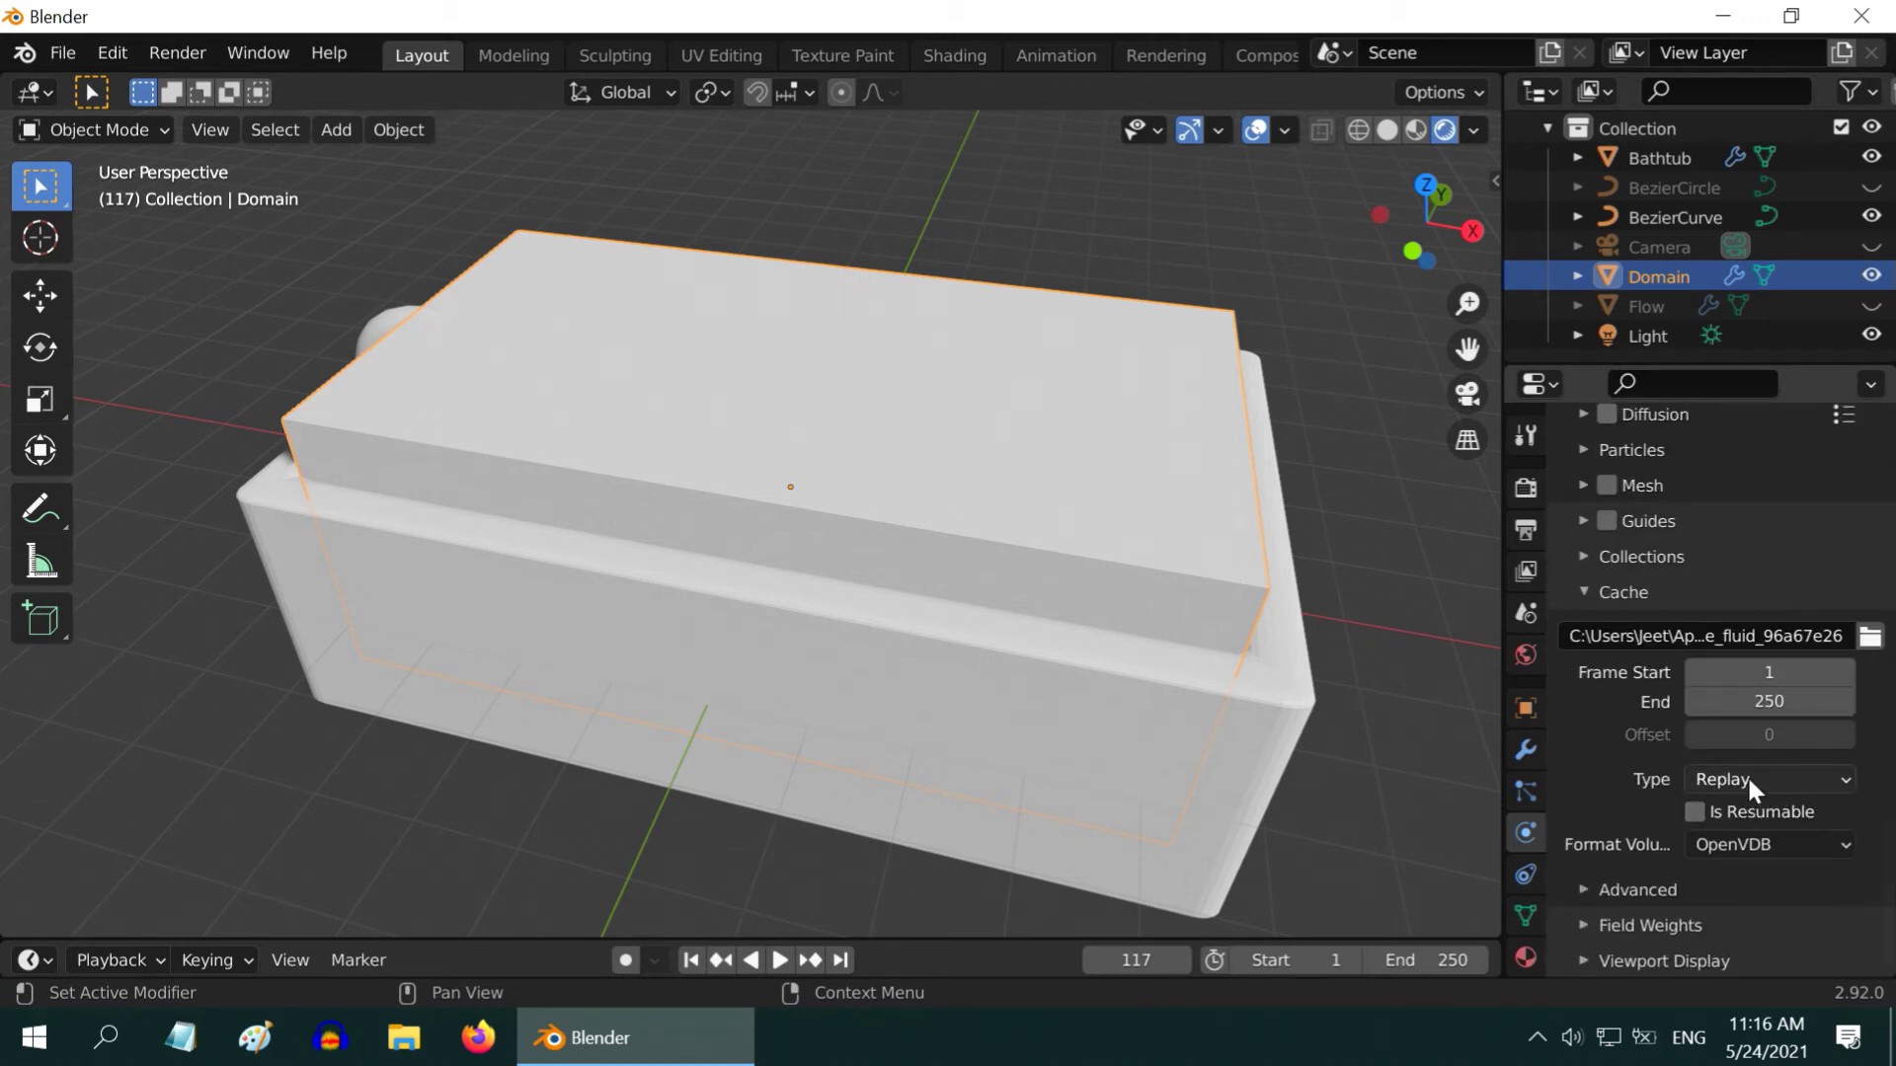
{"action": "left_click", "coordinate": [1746, 774]}
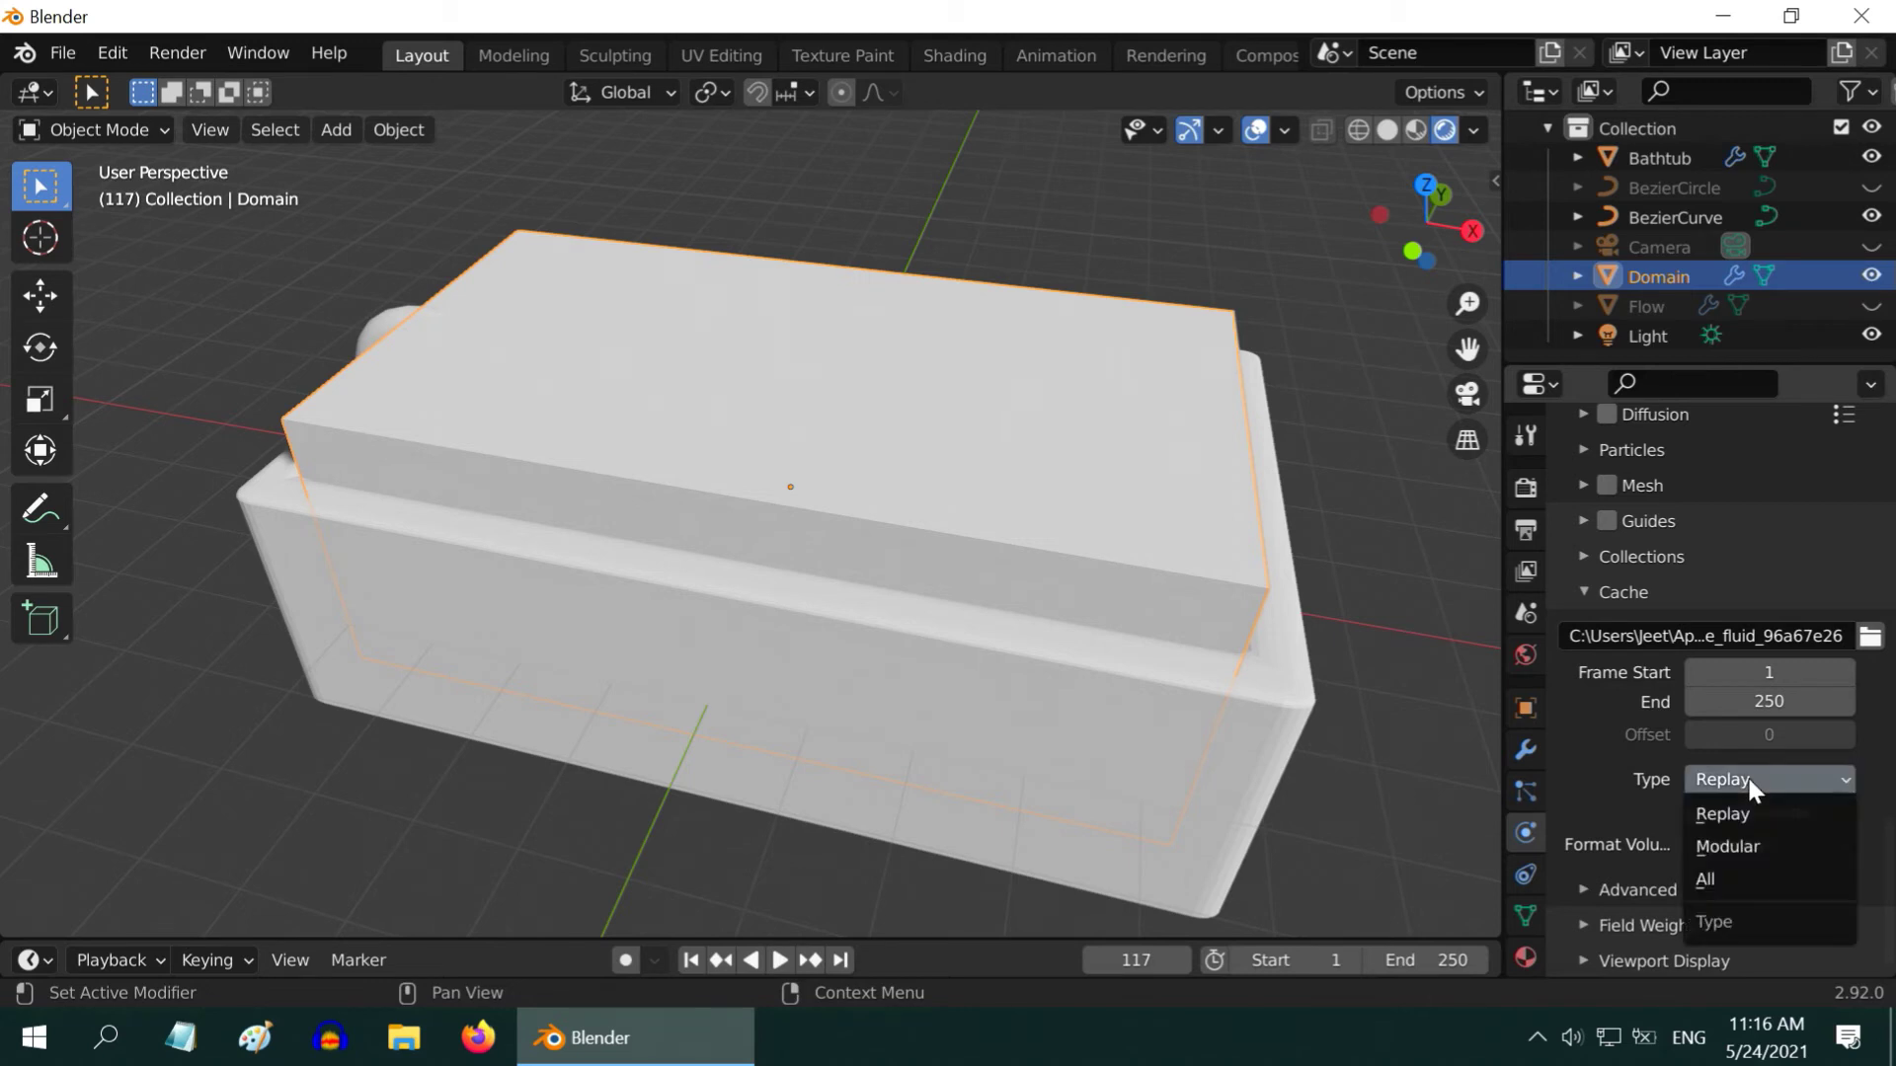
{"action": "left_click", "coordinate": [1750, 849]}
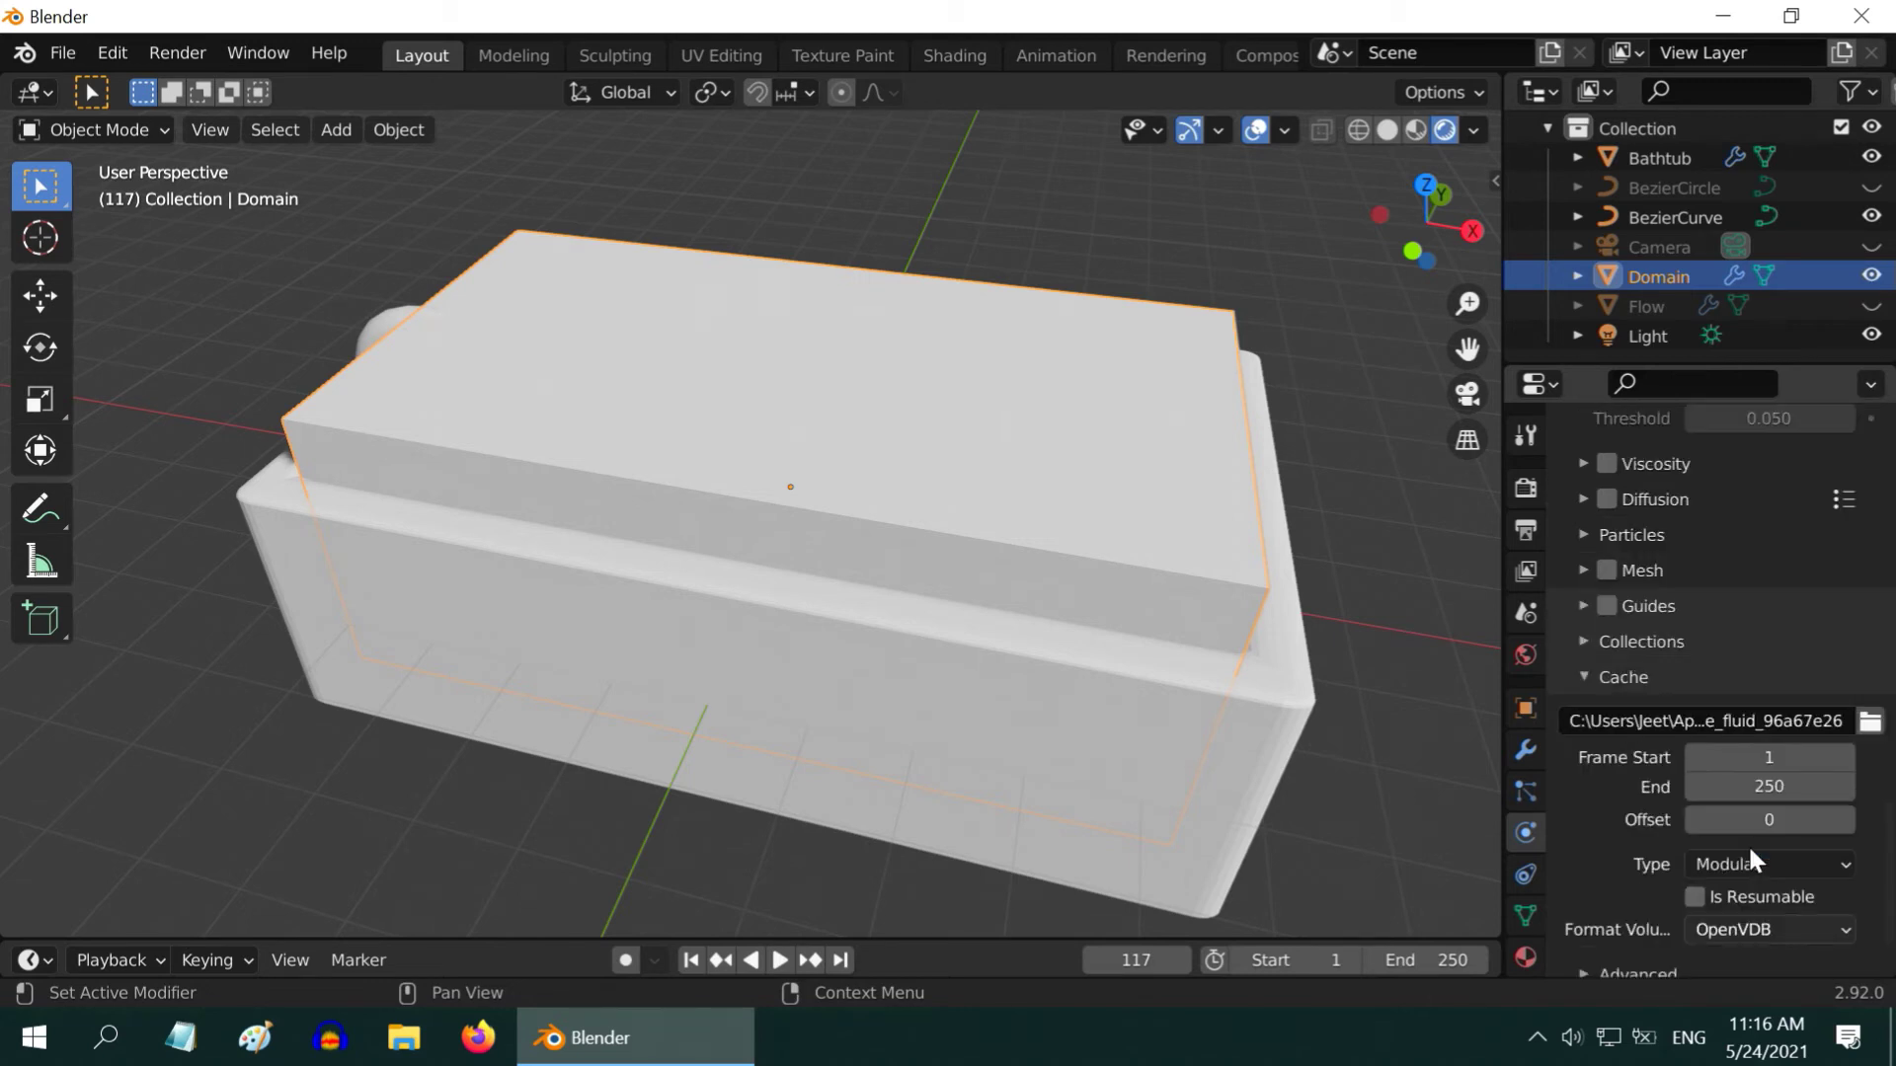
{"action": "left_click", "coordinate": [1695, 898]}
{"action": "scroll", "coordinate": [1692, 898], "scroll_direction": "down", "scroll_amount": 1}
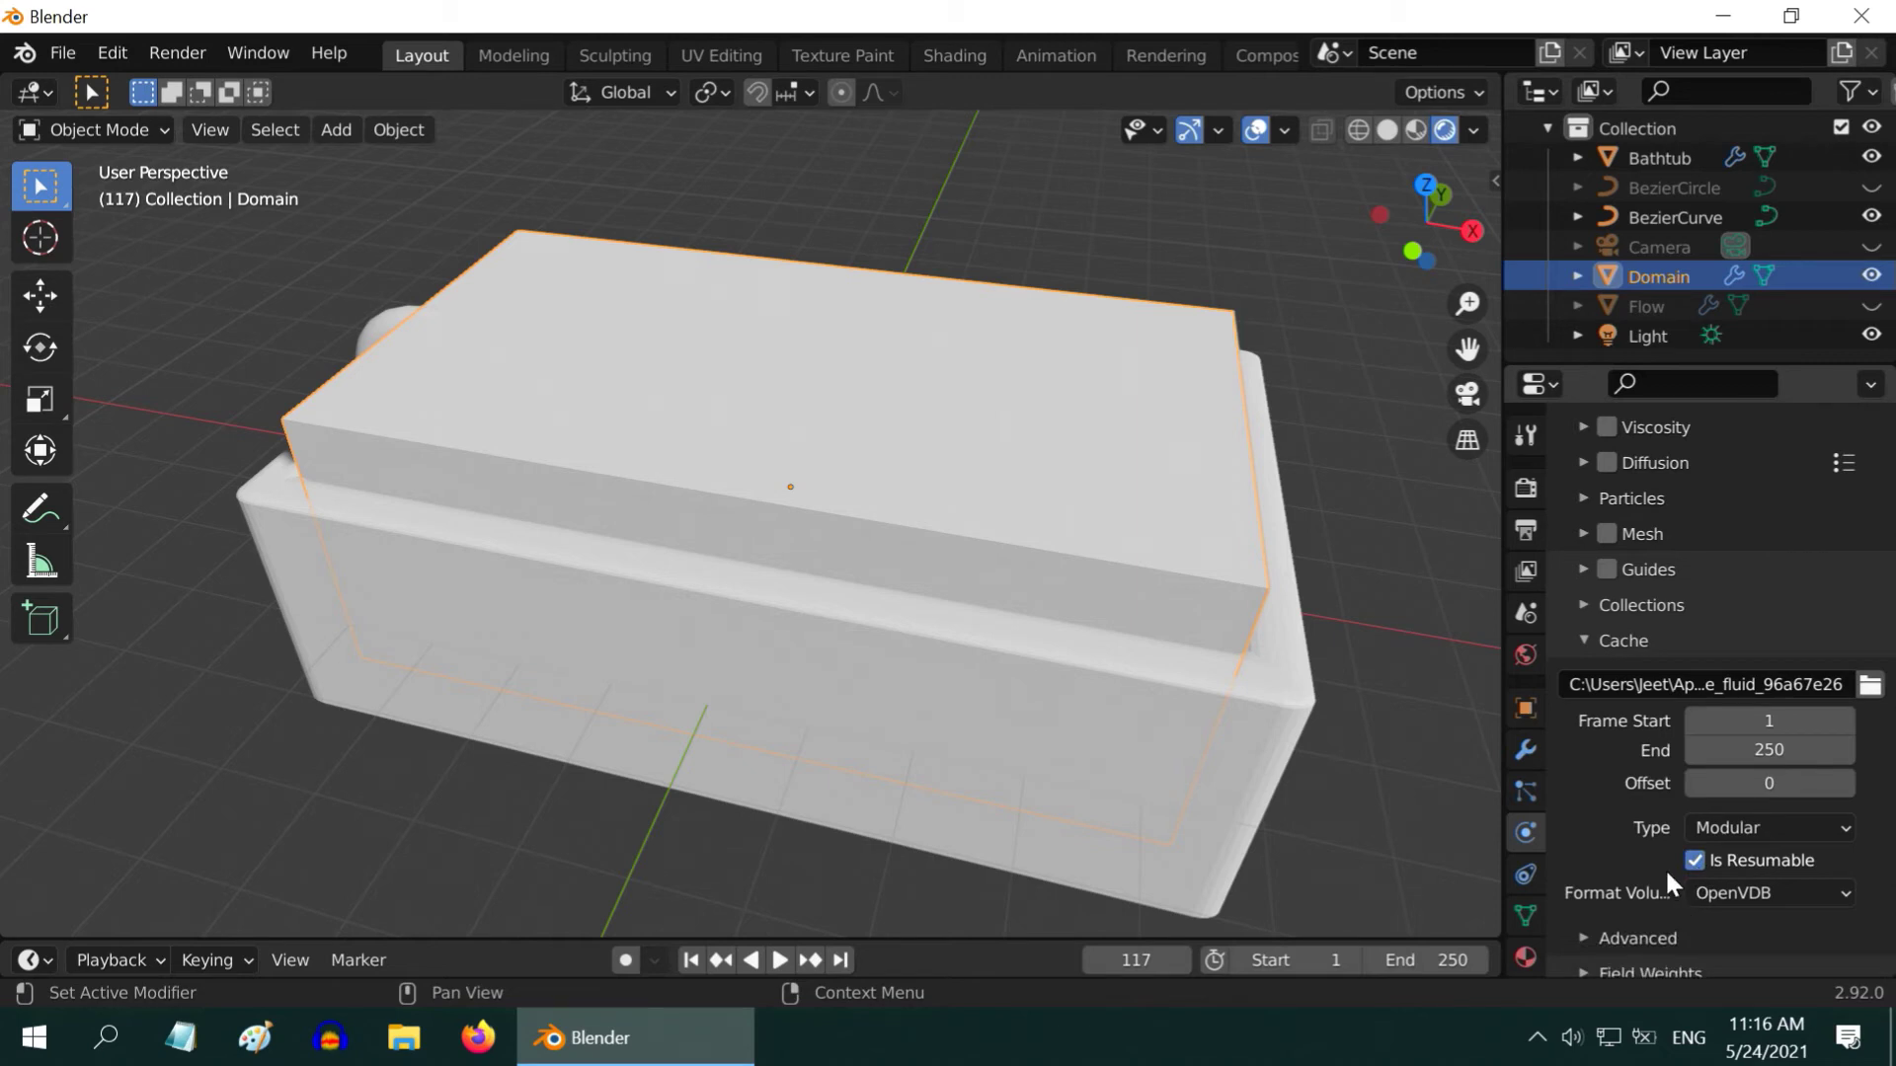
Bake the Domain's liquid simulation data
{"action": "scroll", "coordinate": [1667, 875], "scroll_direction": "up", "scroll_amount": 20}
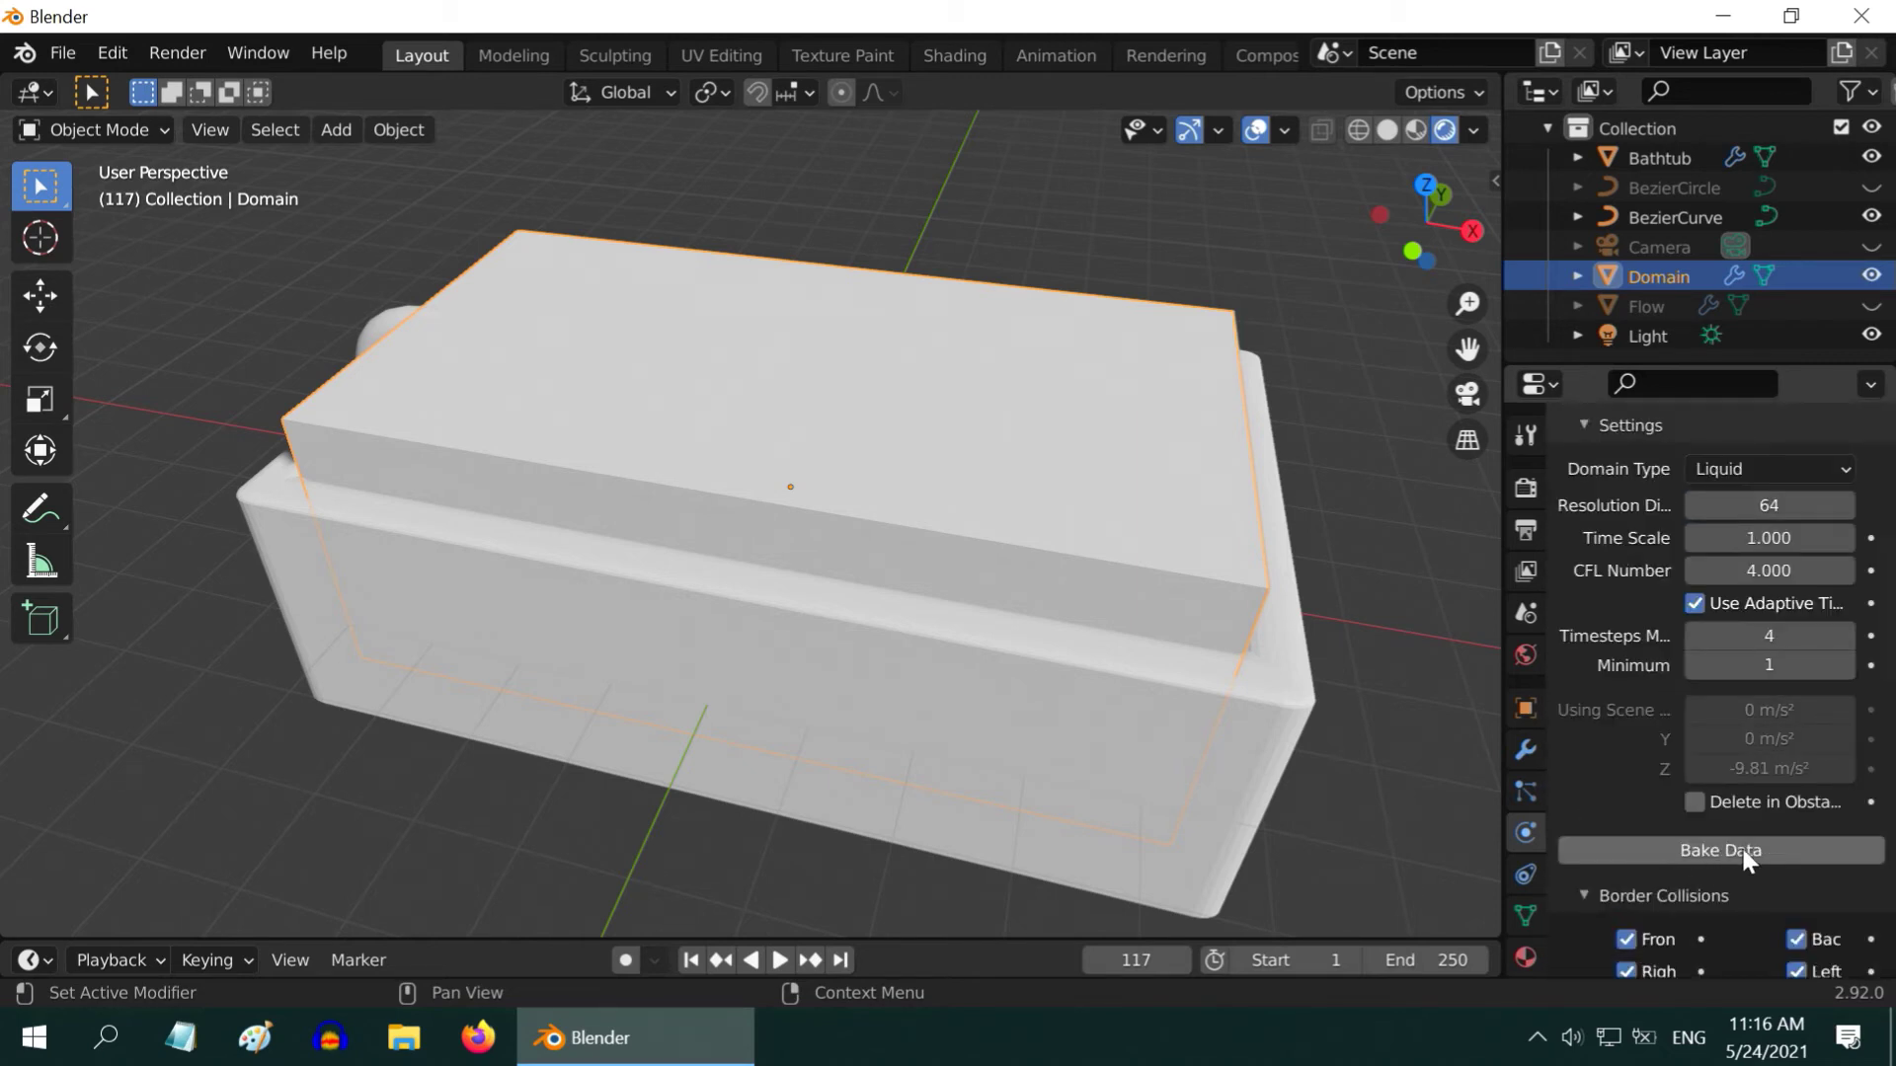
{"action": "scroll", "coordinate": [1675, 762], "scroll_direction": "up", "scroll_amount": 3}
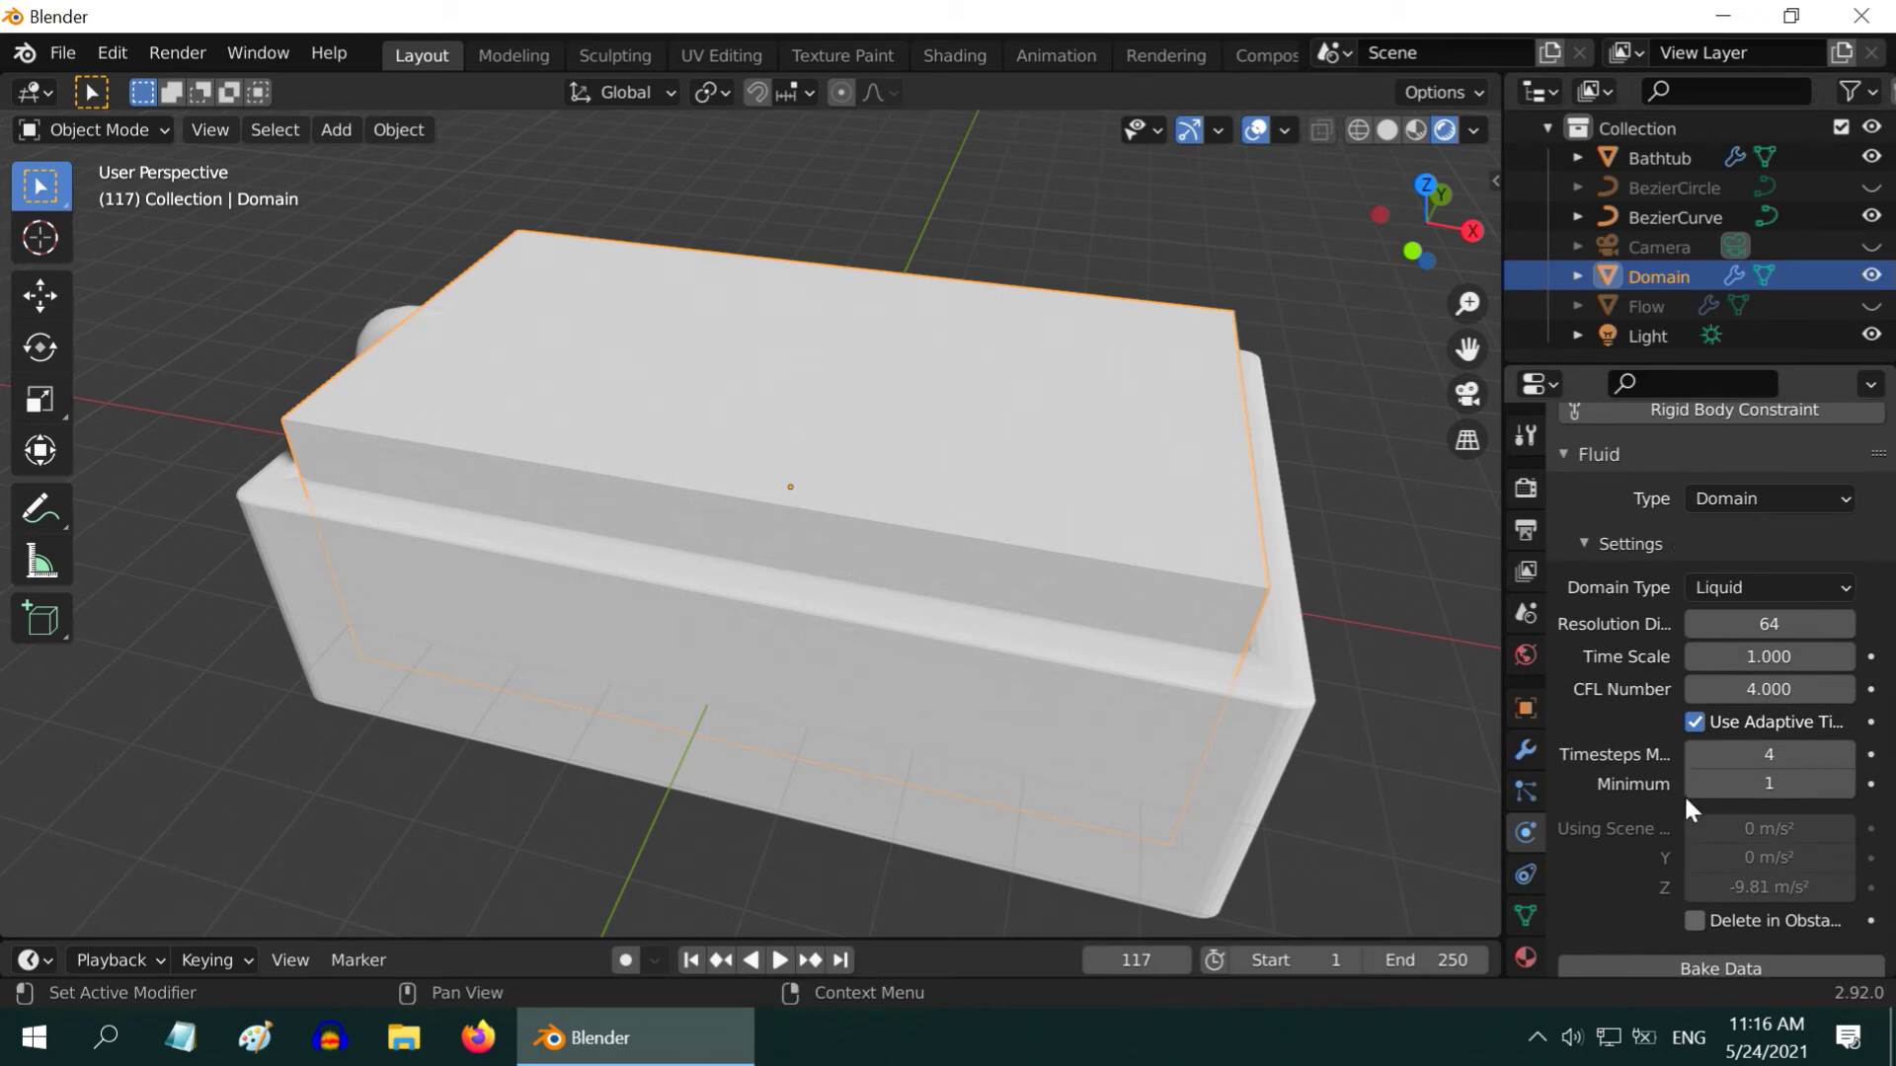
{"action": "scroll", "coordinate": [1679, 849], "scroll_direction": "down", "scroll_amount": 3}
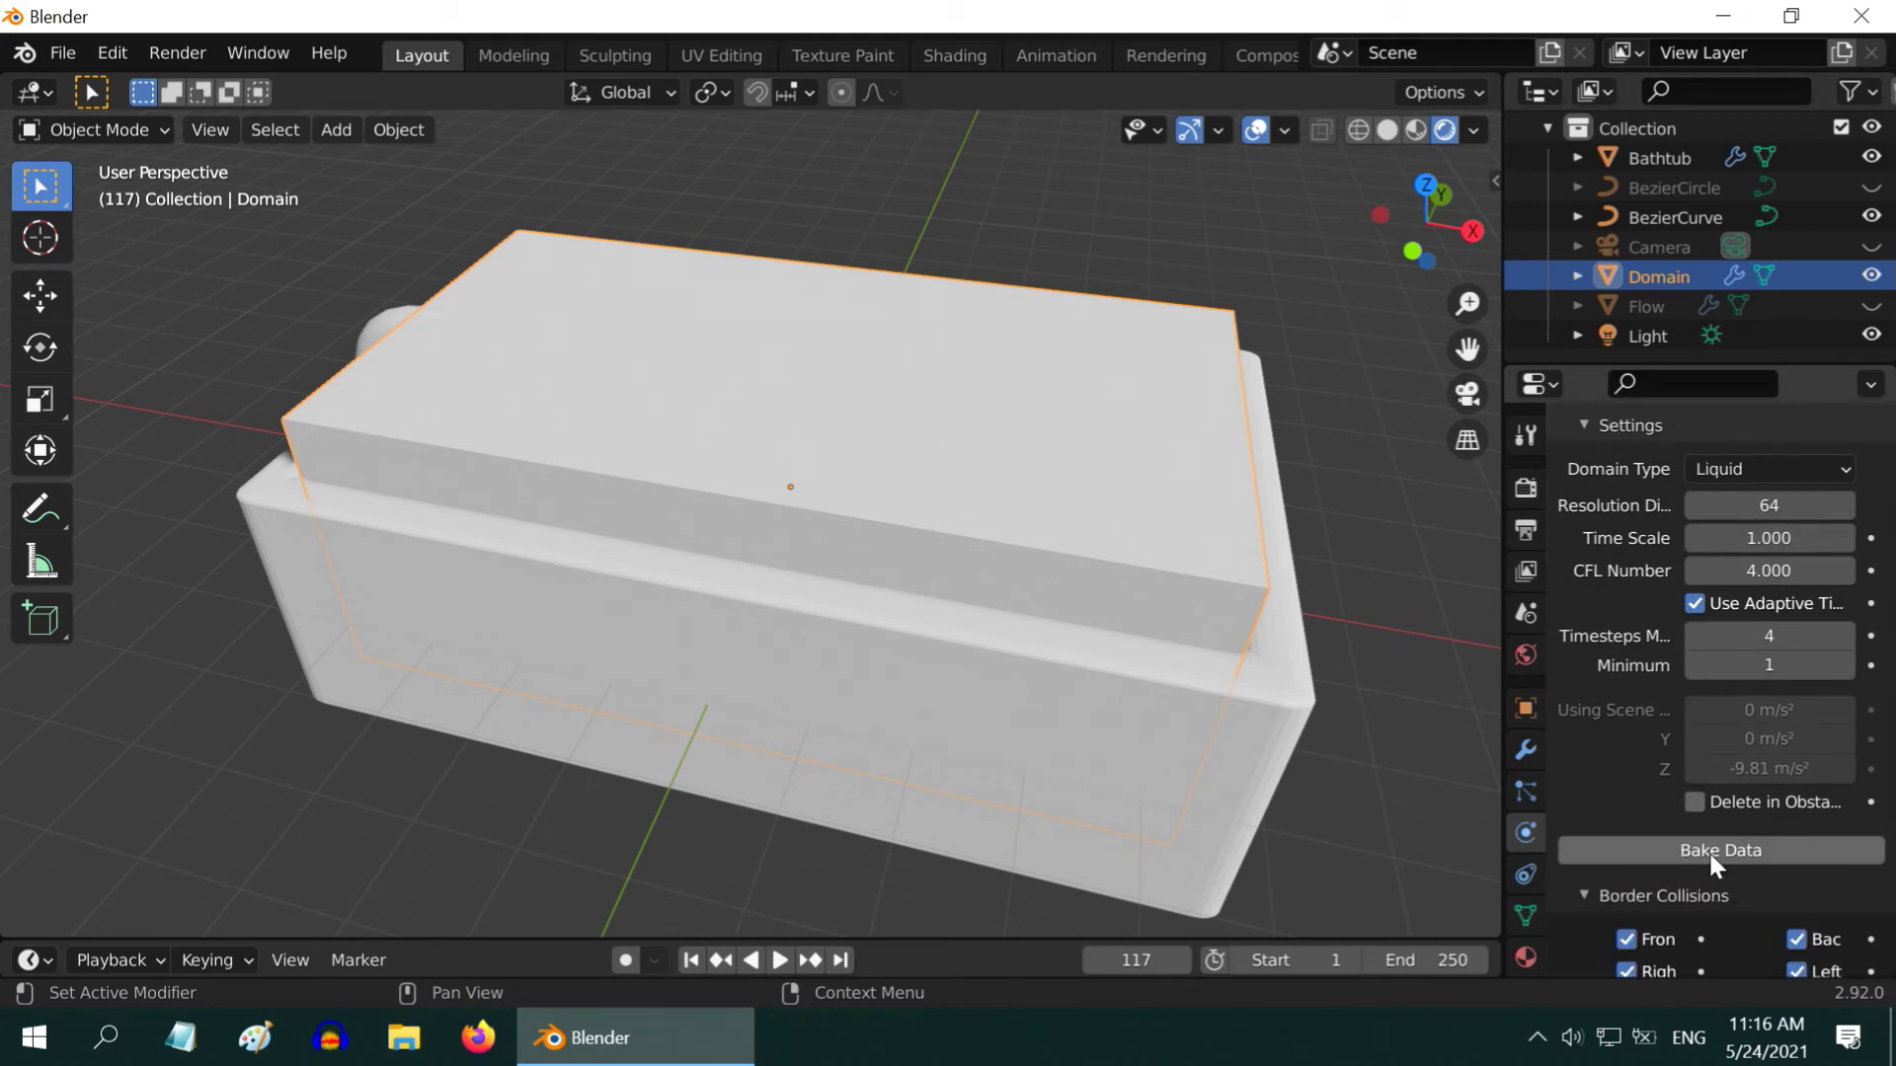
{"action": "left_click", "coordinate": [1728, 851]}
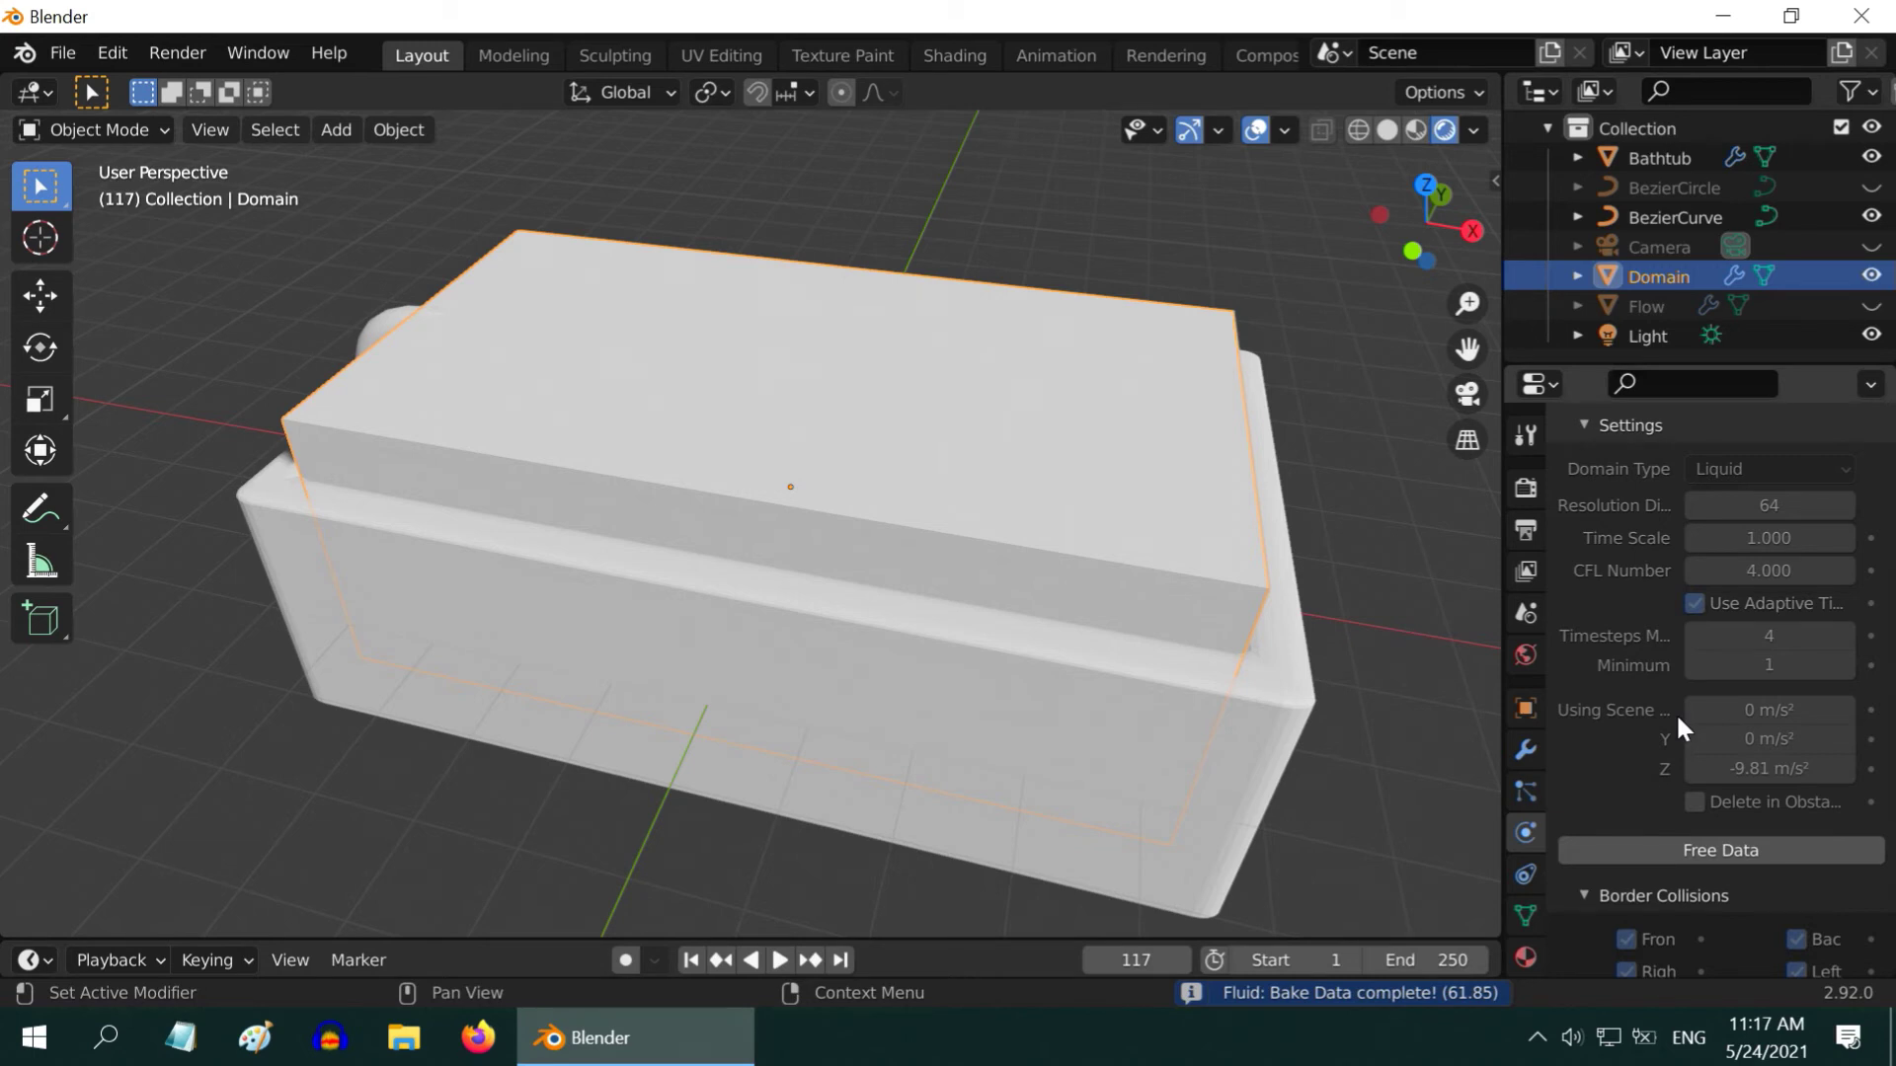
Enable Mesh in the Domain's fluid settings and bake the liquid mesh
{"action": "scroll", "coordinate": [1676, 721], "scroll_direction": "down", "scroll_amount": 12}
{"action": "scroll", "coordinate": [1677, 731], "scroll_direction": "down", "scroll_amount": 18}
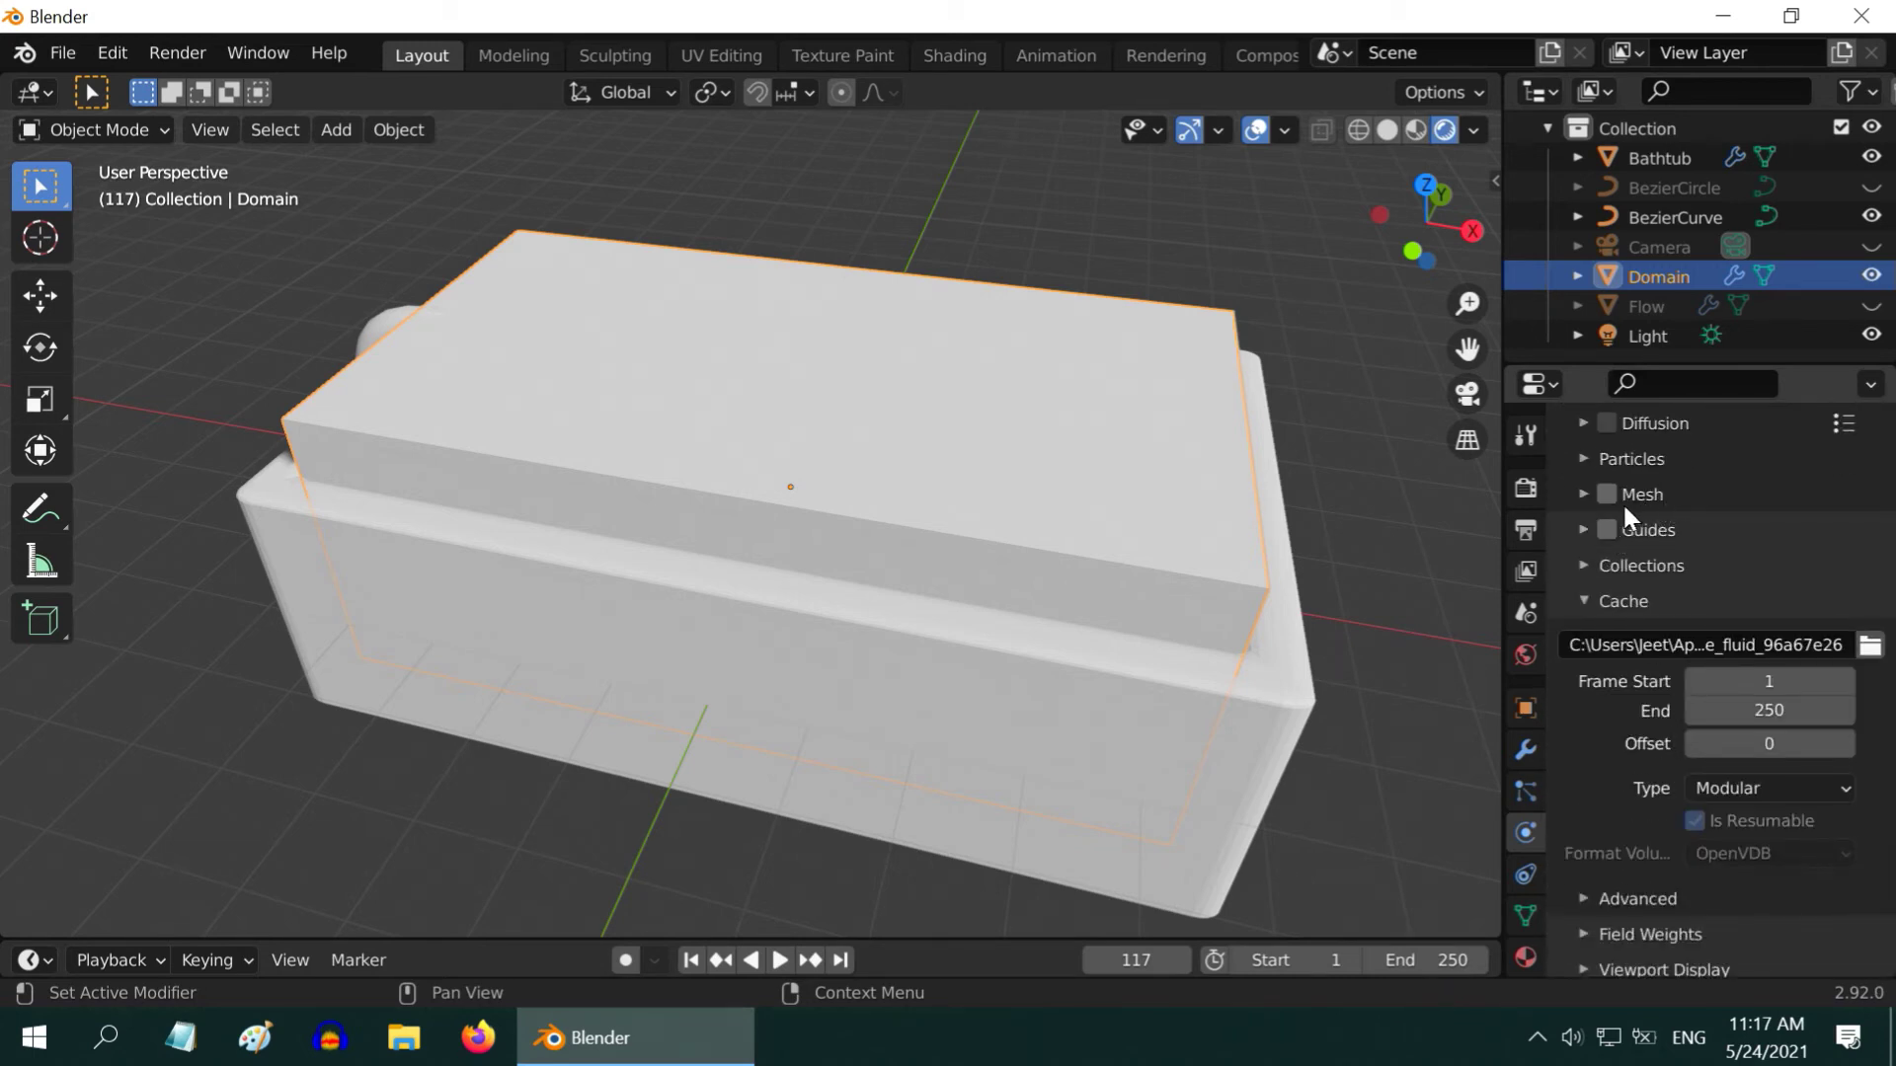
{"action": "left_click", "coordinate": [1607, 493]}
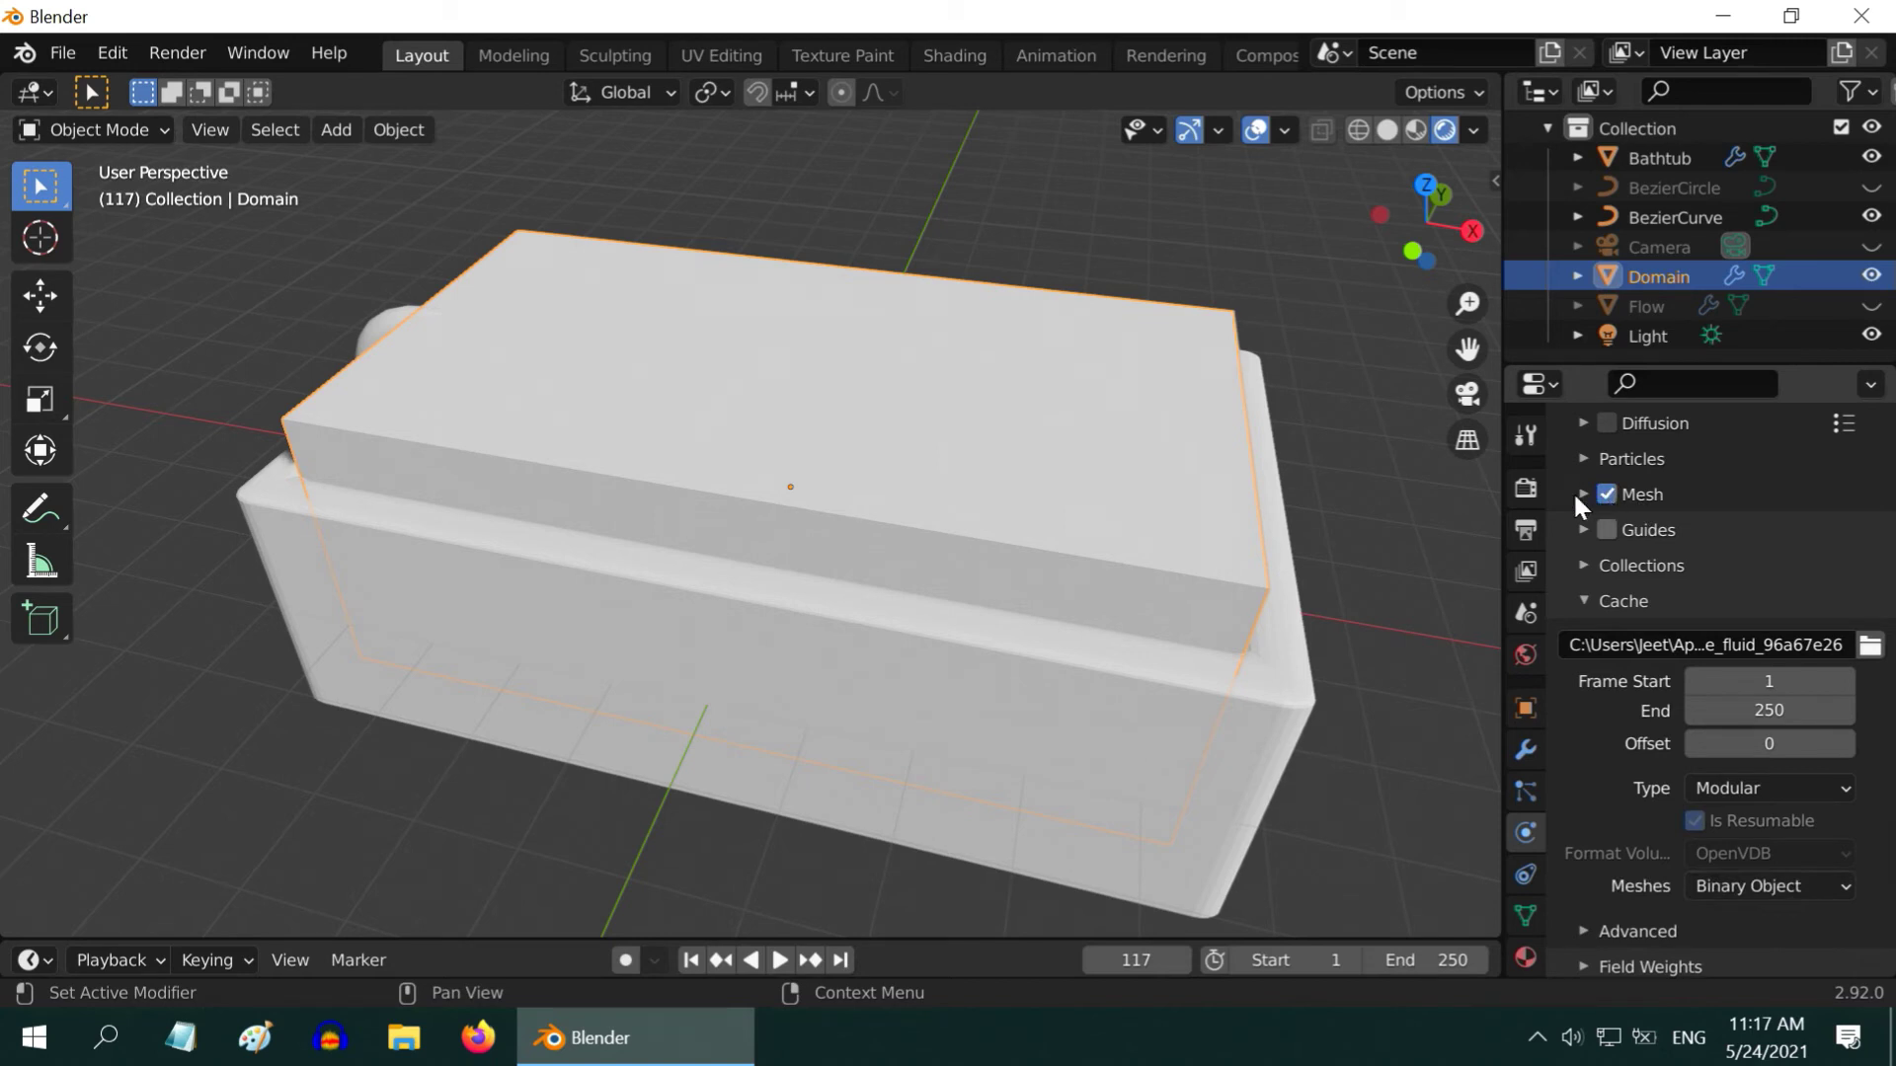
{"action": "left_click", "coordinate": [1579, 495]}
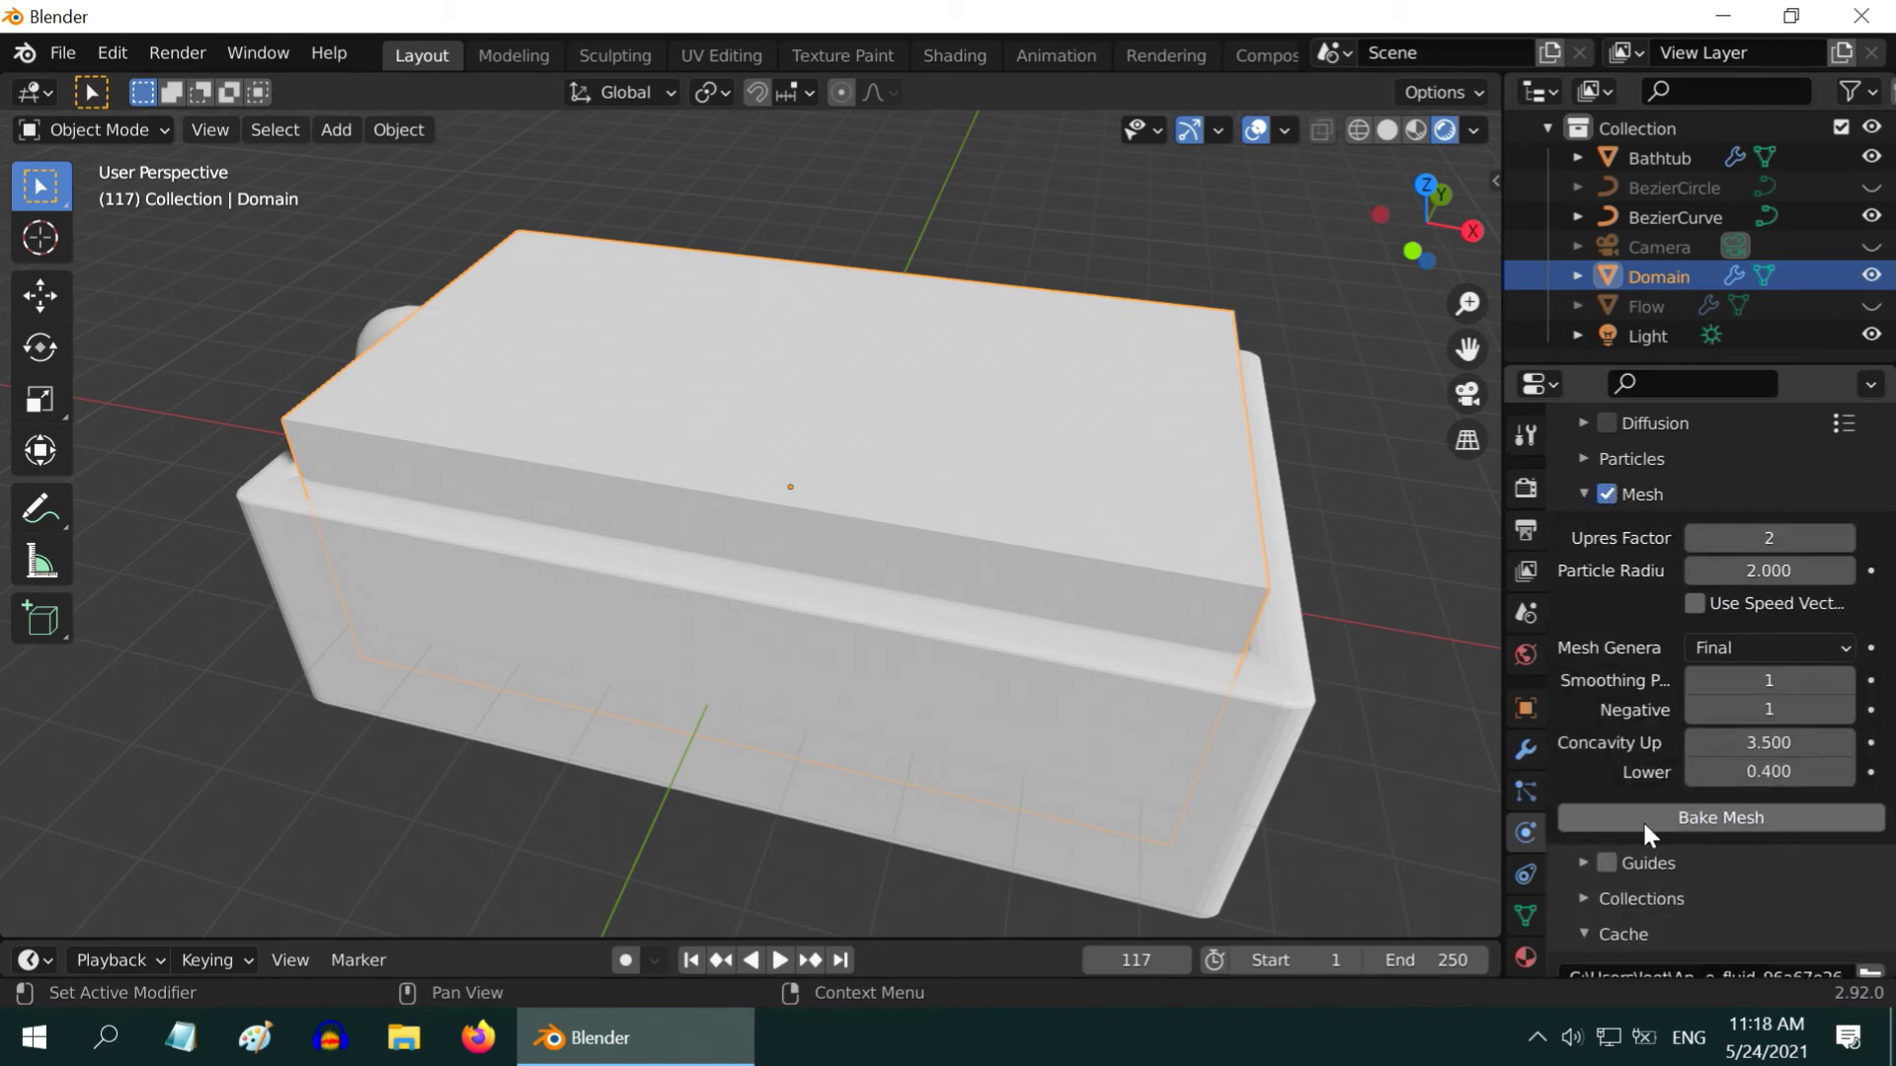
{"action": "left_click", "coordinate": [1726, 819]}
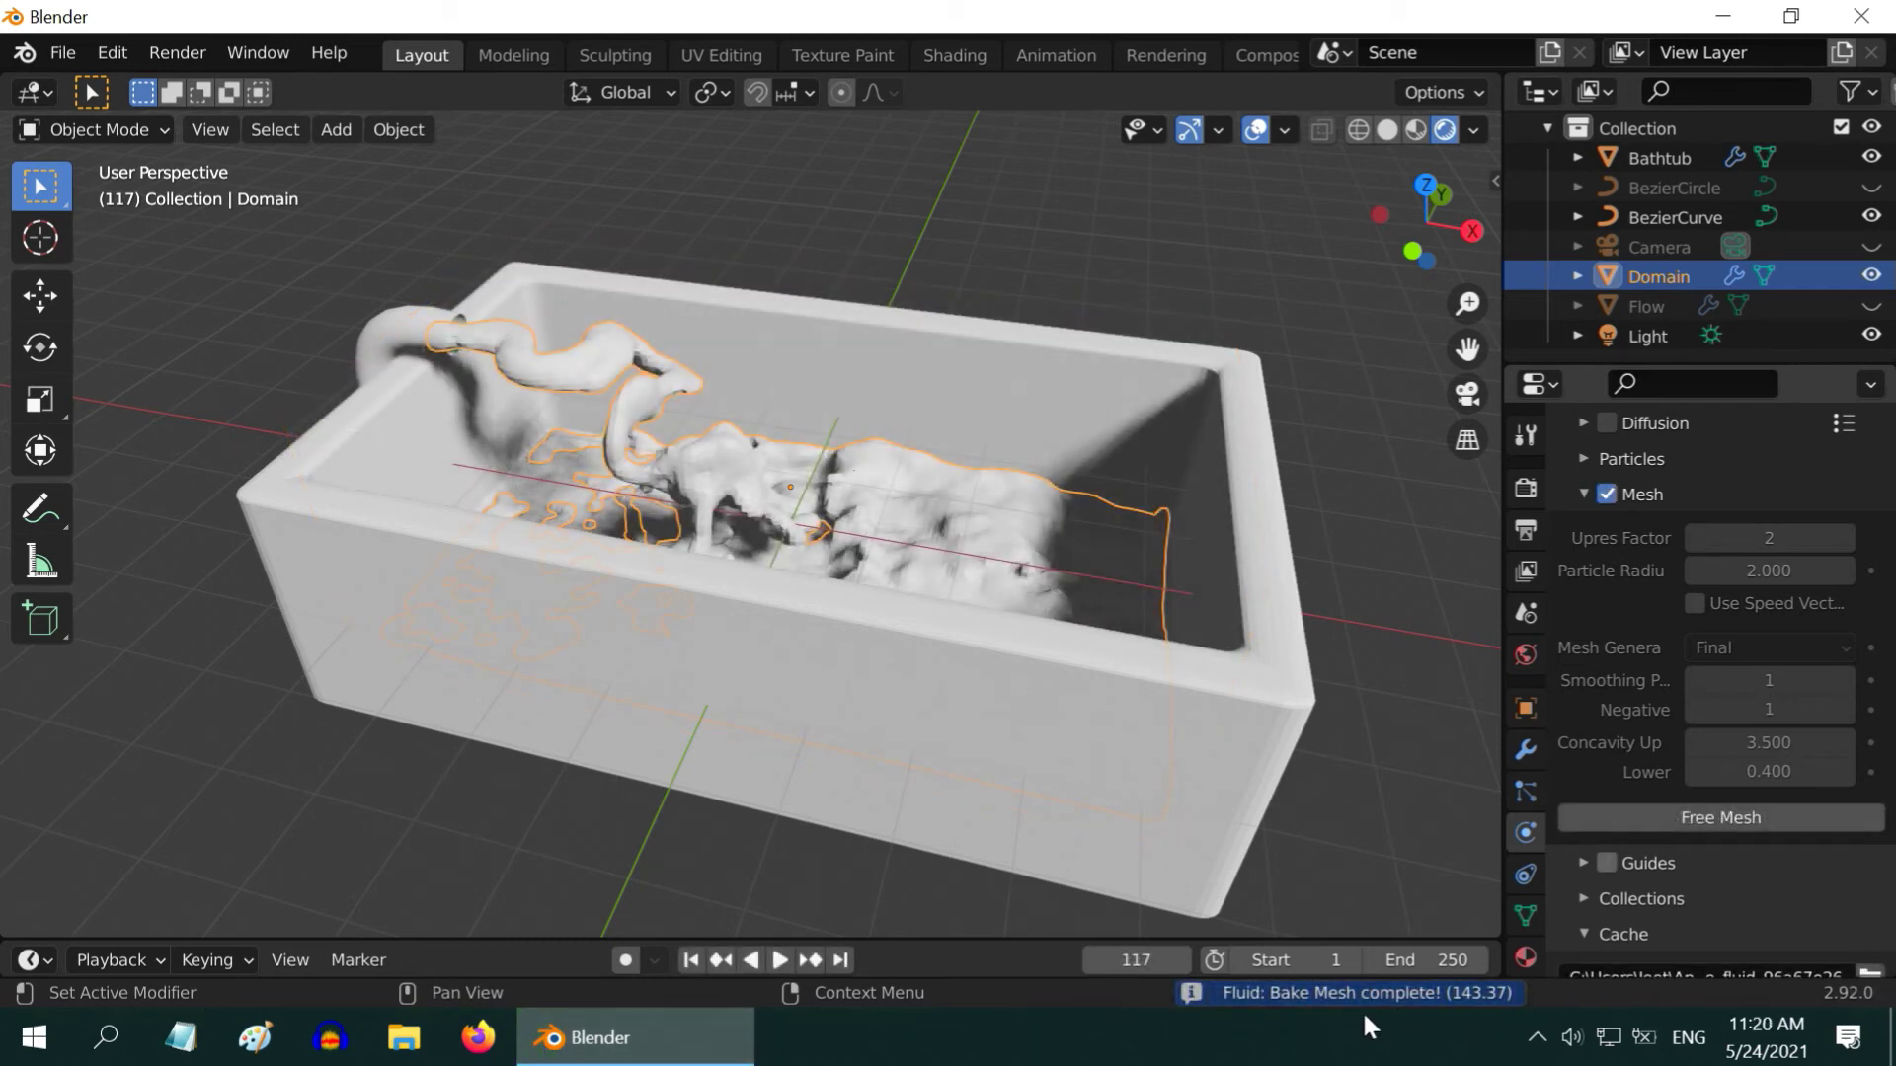
Play the baked water mesh from frame 1, view the bathtub from slightly different angles, and stop the playback
{"action": "left_click", "coordinate": [903, 893]}
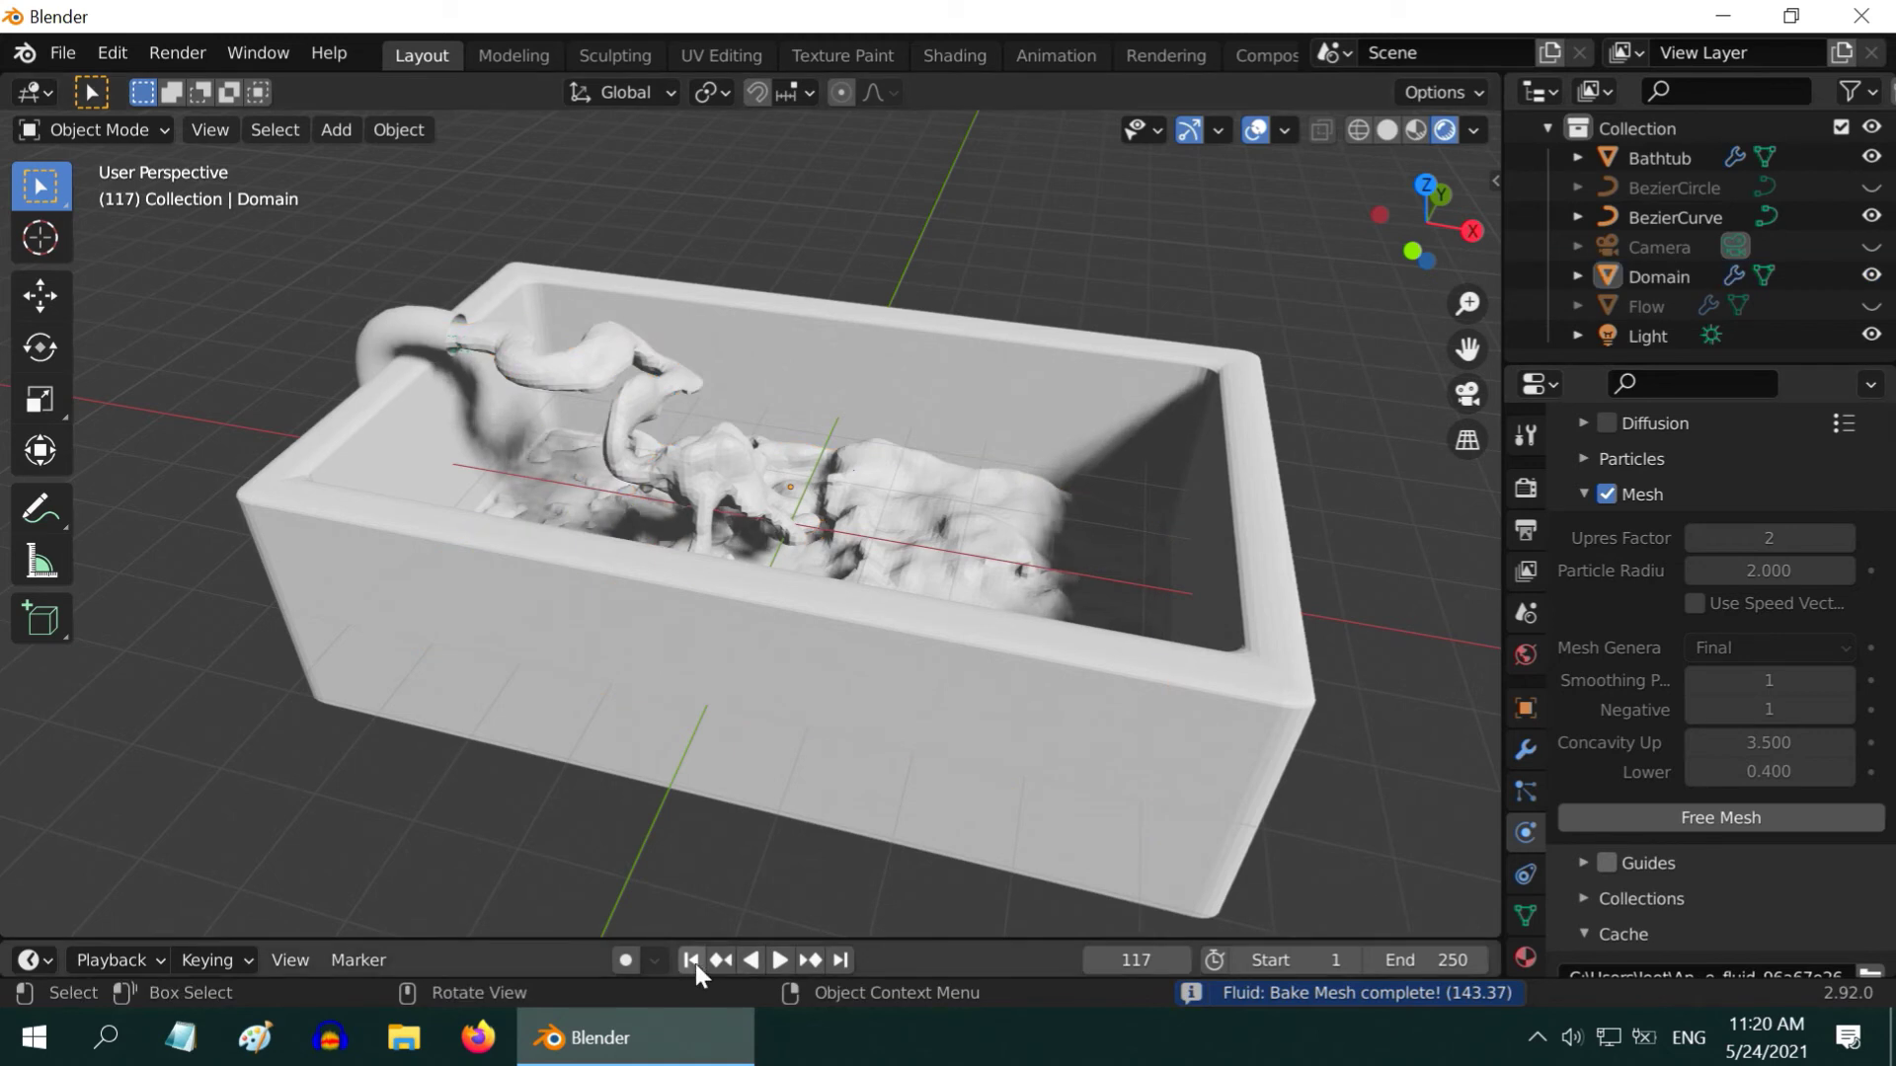
{"action": "left_click", "coordinate": [692, 961]}
{"action": "left_click", "coordinate": [780, 960]}
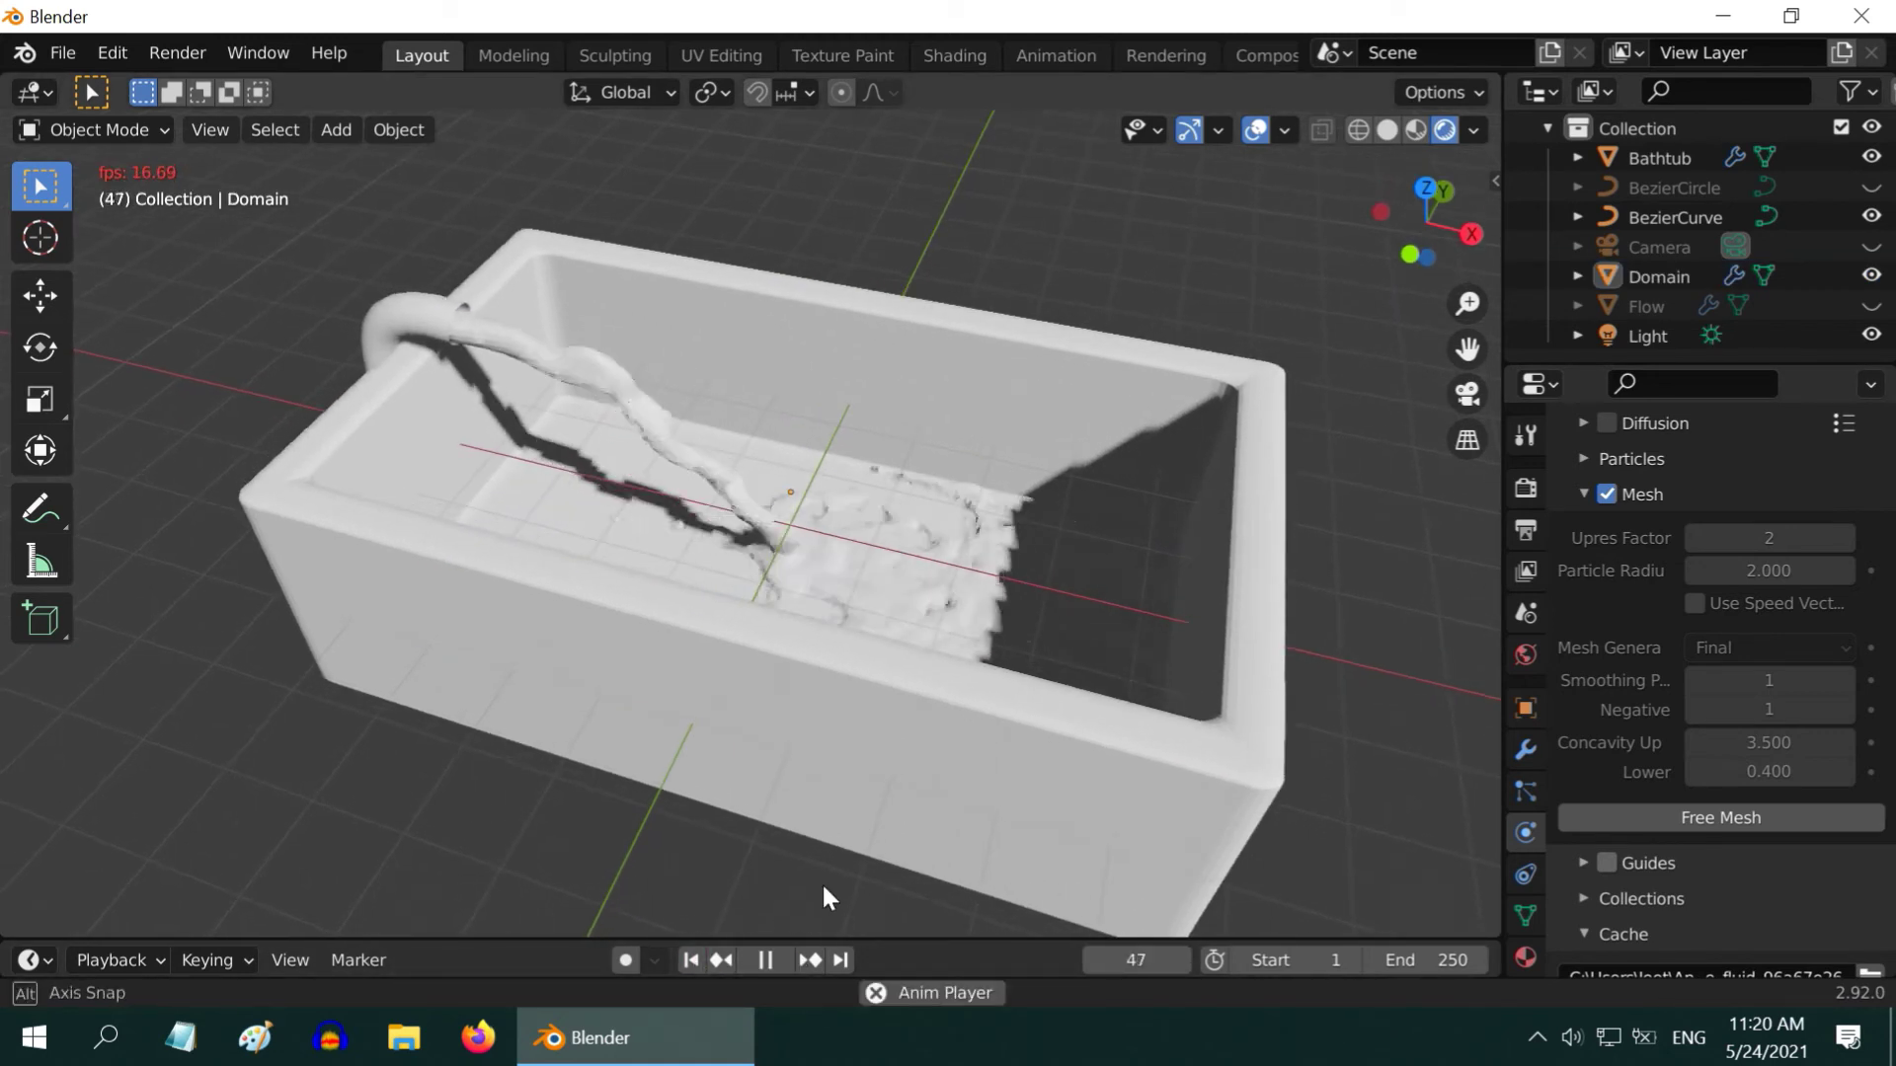
{"action": "middle_click_drag", "start_coordinate": [822, 881], "coordinate": [836, 893]}
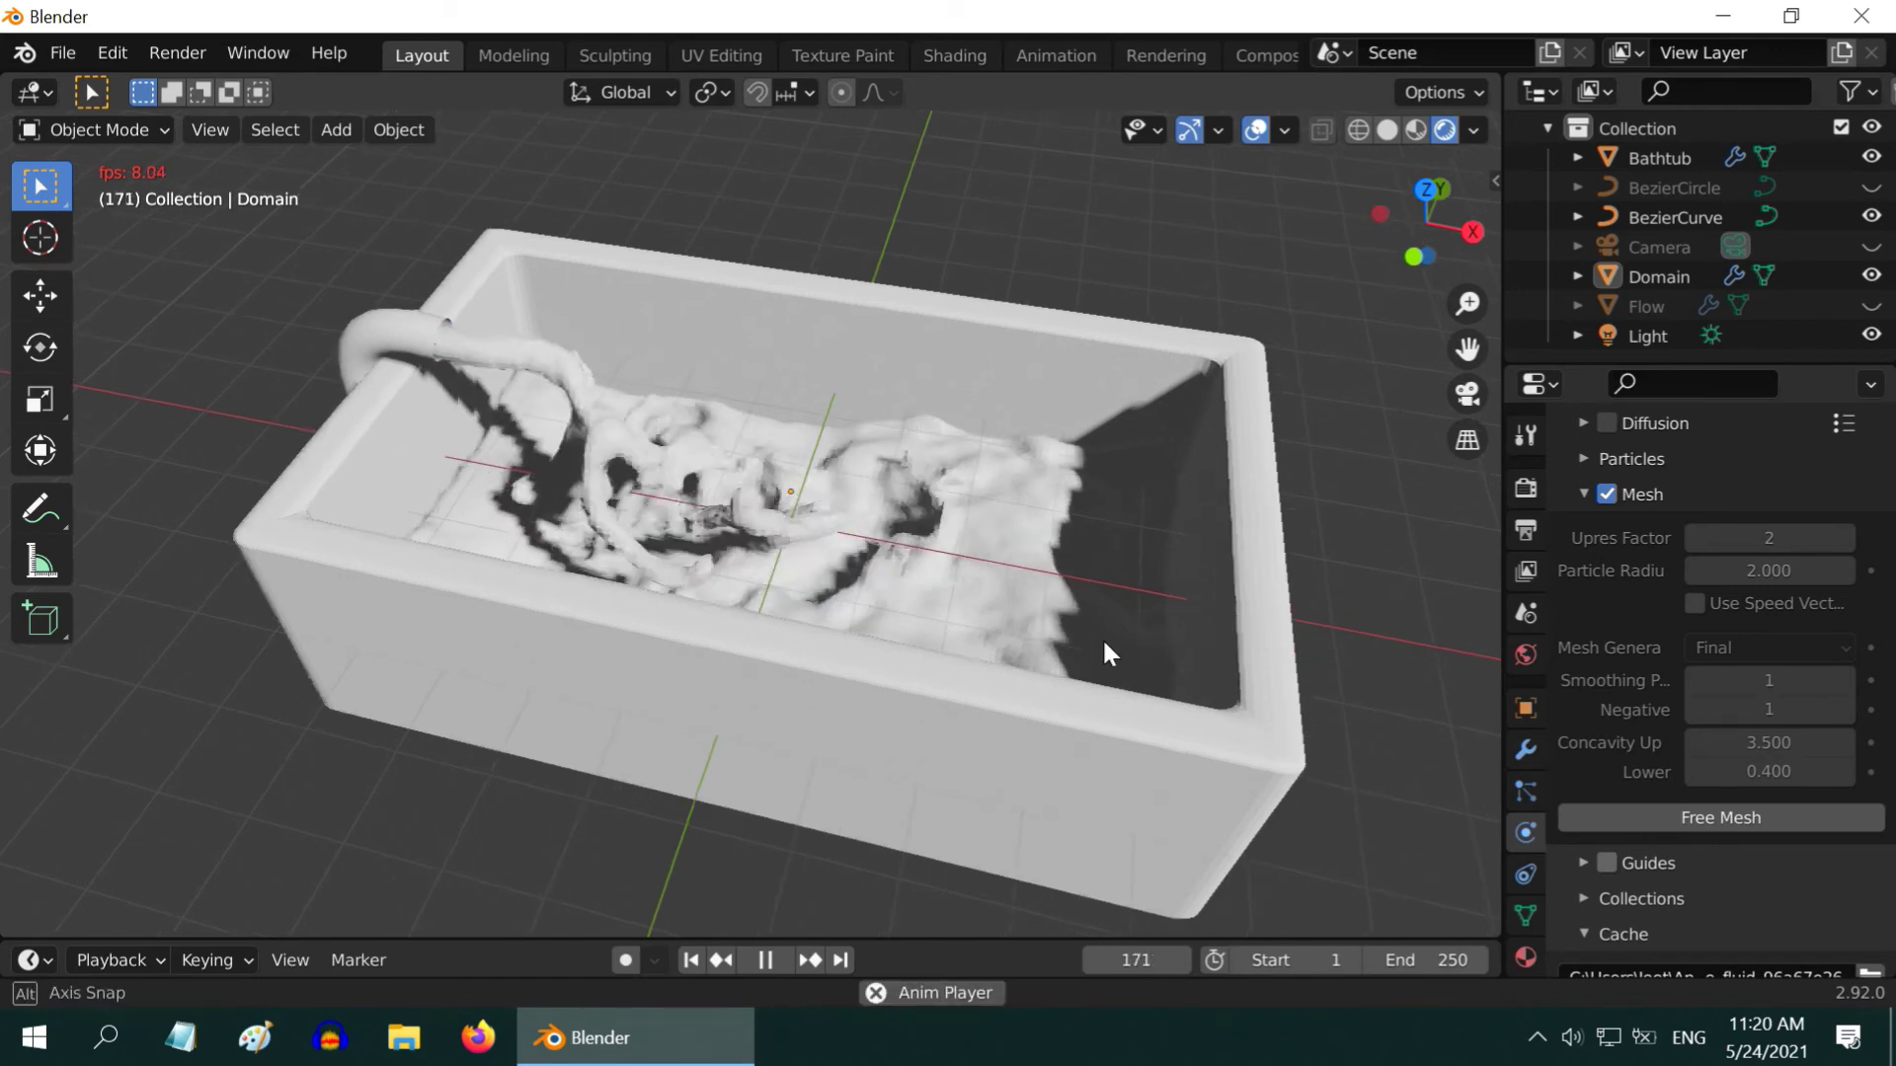
{"action": "middle_click_drag", "start_coordinate": [1104, 644], "coordinate": [1107, 624]}
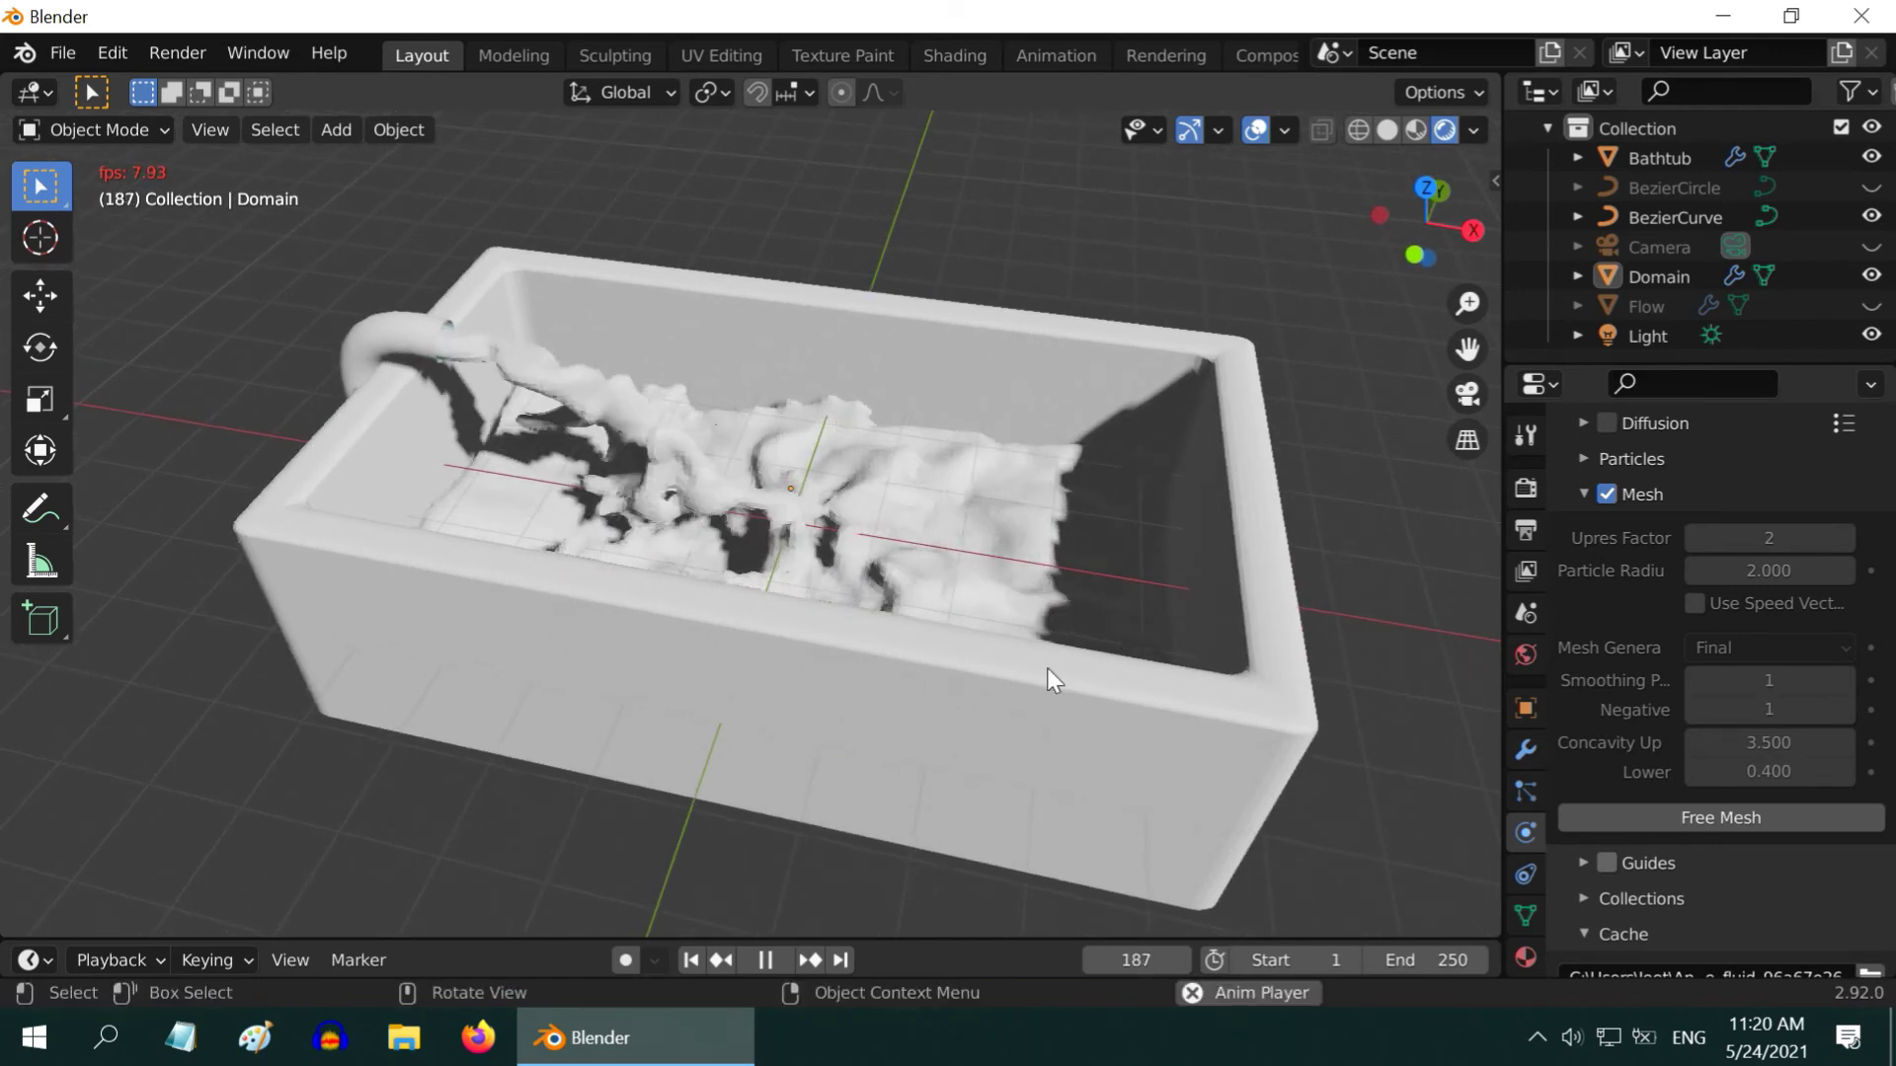
{"action": "left_click", "coordinate": [765, 960]}
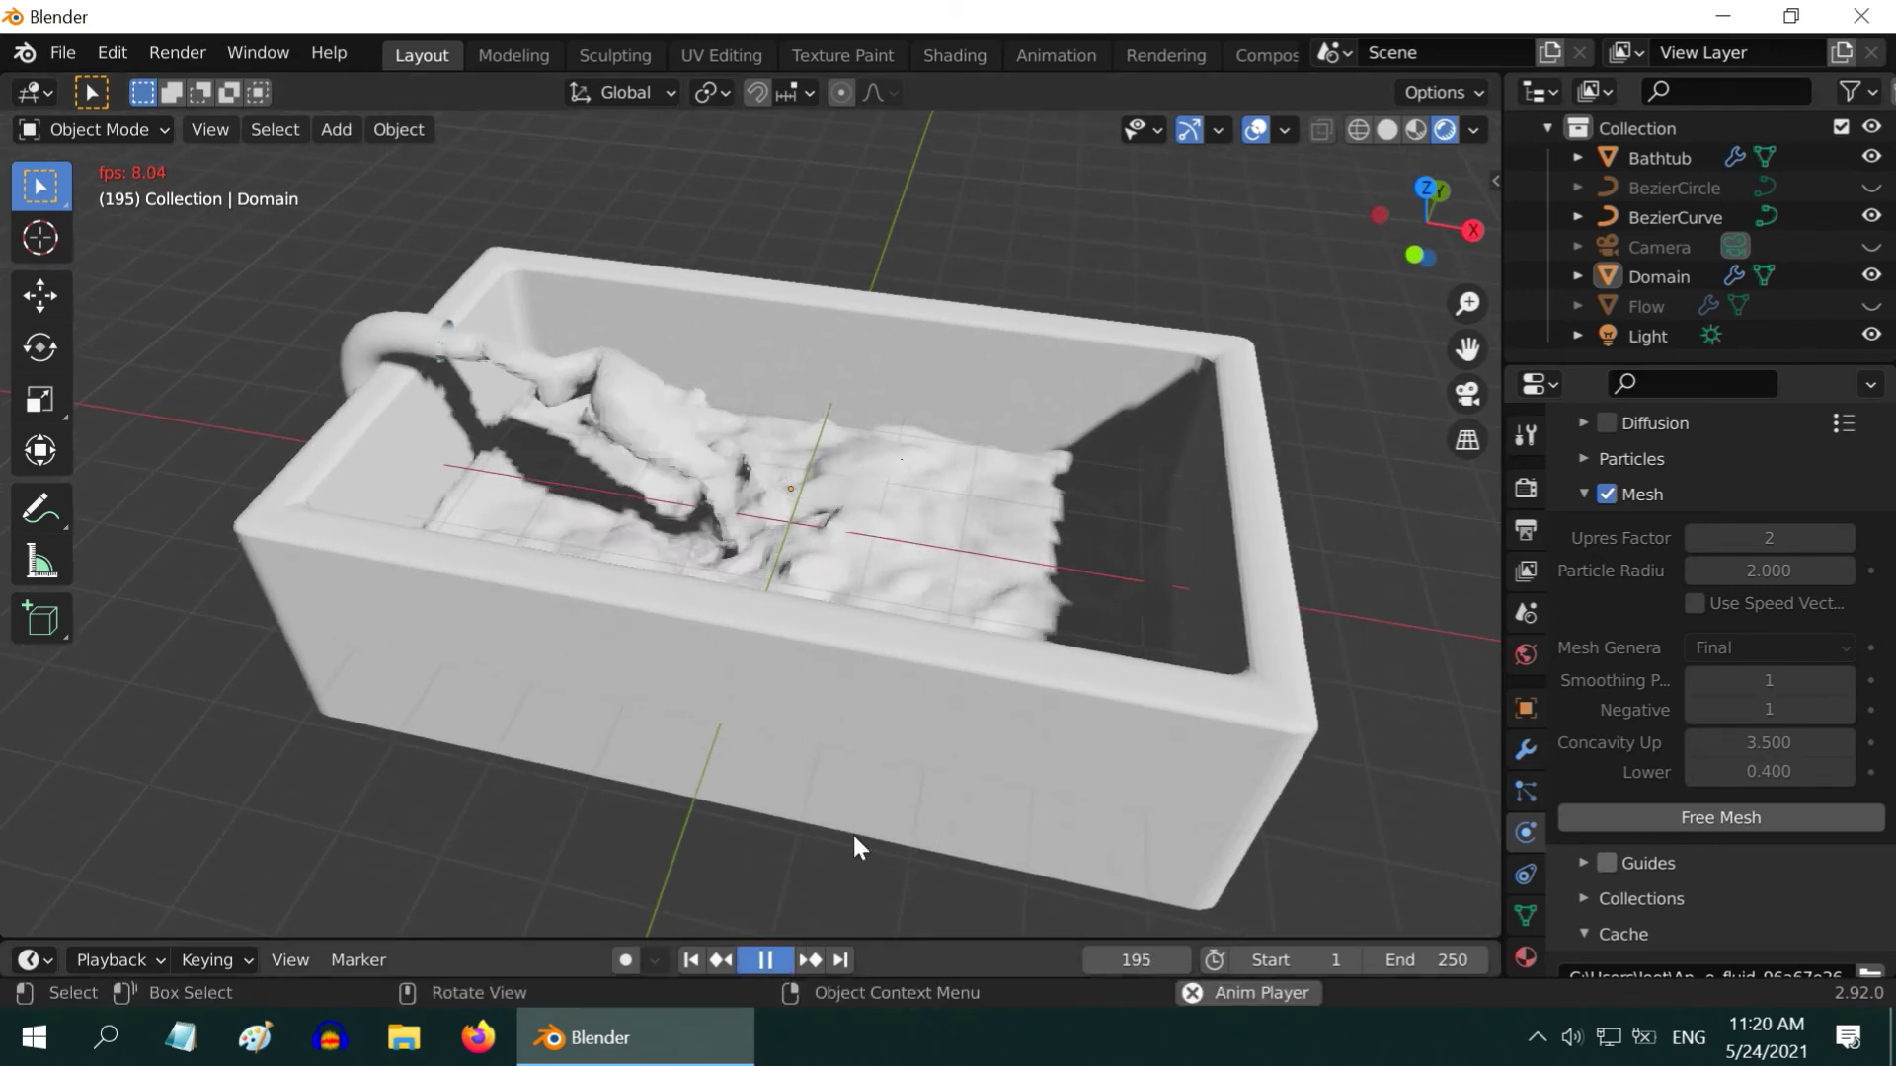
Change the lighting option of the viewport's rendered shading to light the bathtub and water more brightly
{"action": "left_click", "coordinate": [1473, 129]}
{"action": "left_click", "coordinate": [1368, 306]}
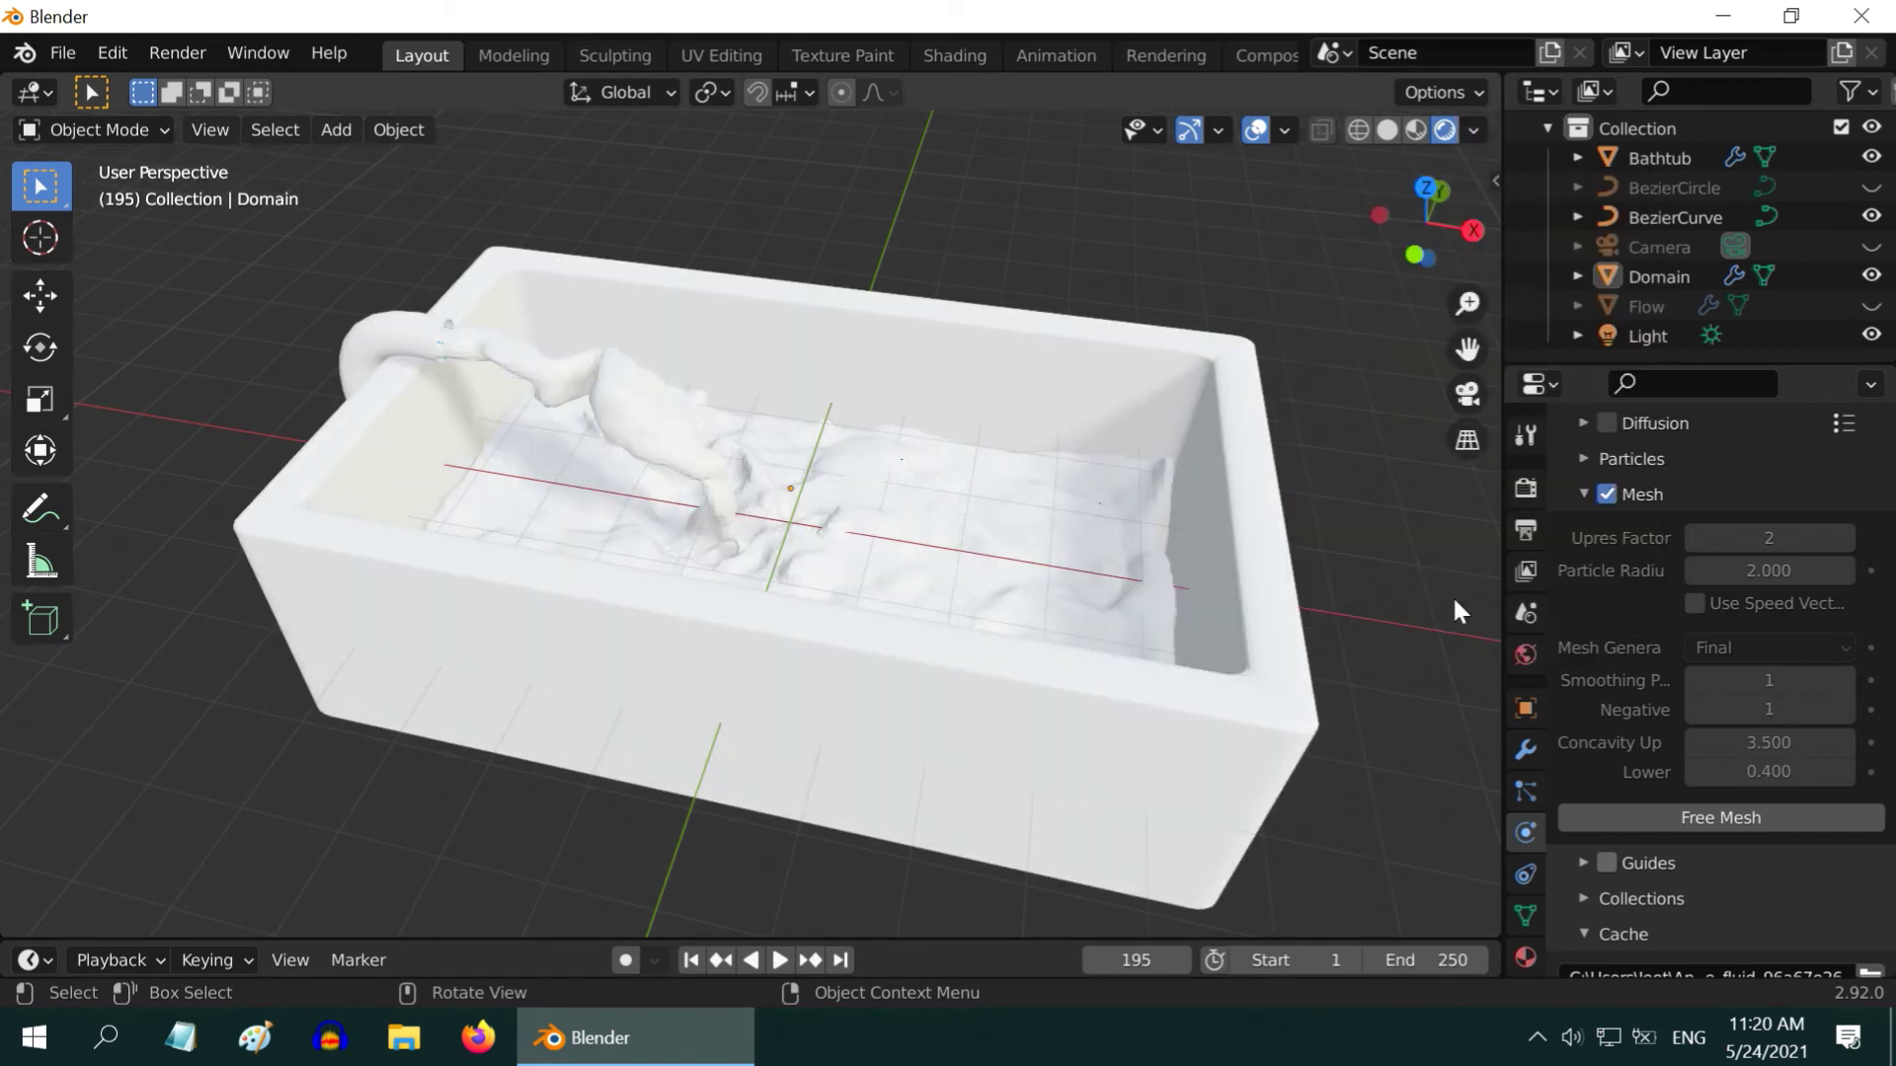
Add a new material to the Domain and set its Principled BSDF base color to a light blue
{"action": "left_click", "coordinate": [1661, 275]}
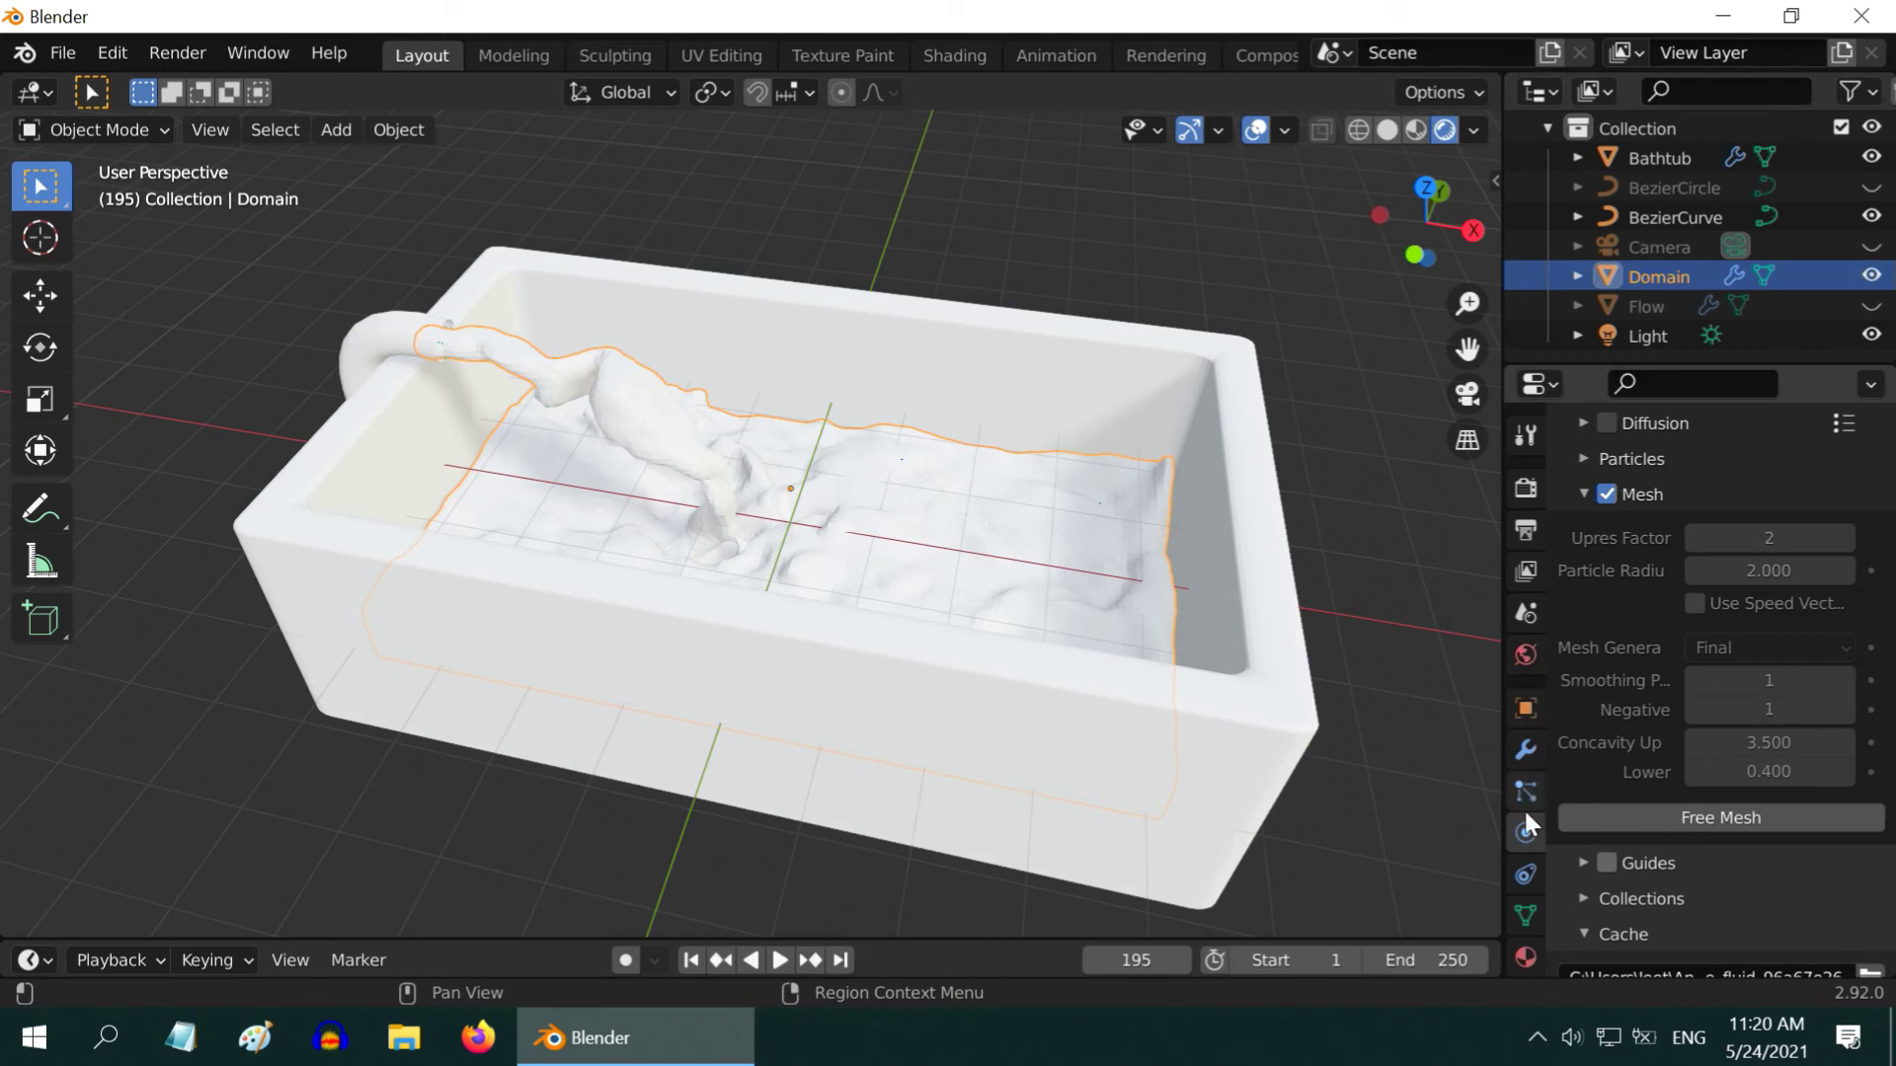
{"action": "left_click", "coordinate": [1525, 954]}
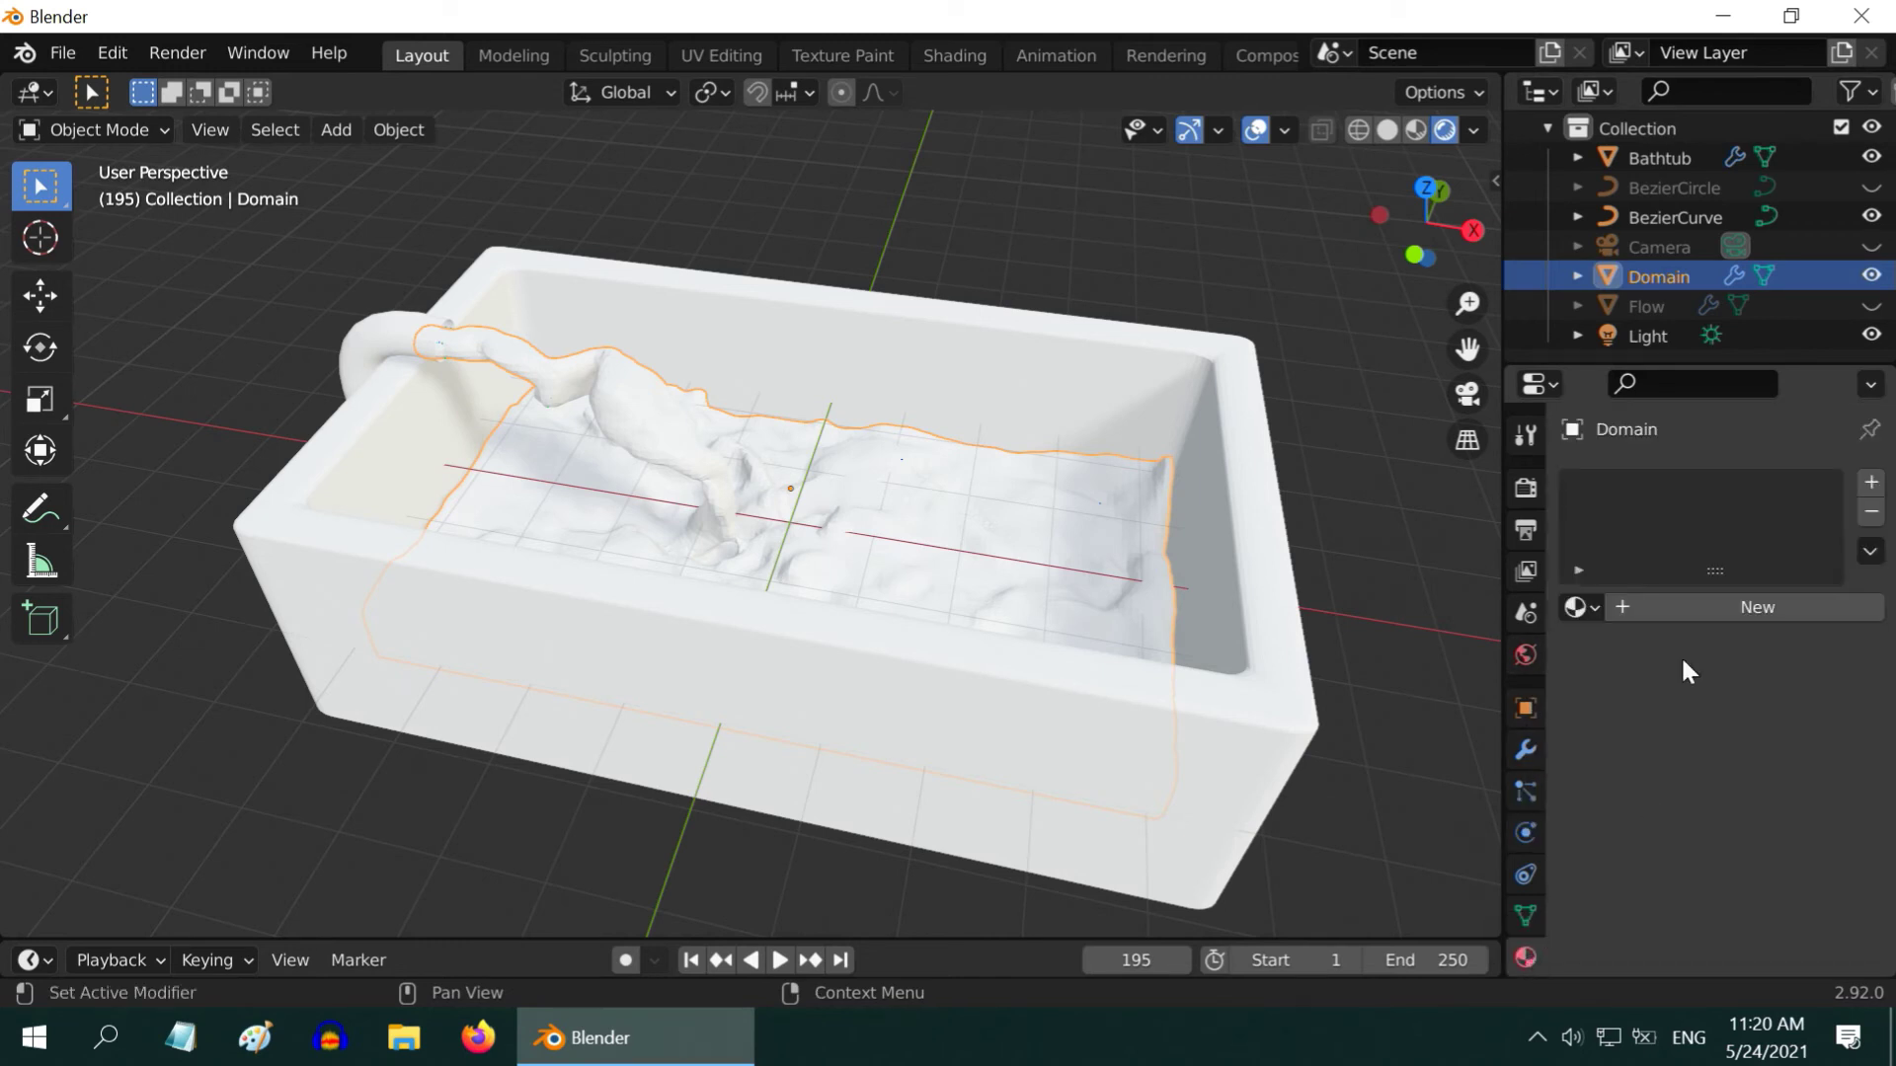
{"action": "left_click", "coordinate": [1694, 607]}
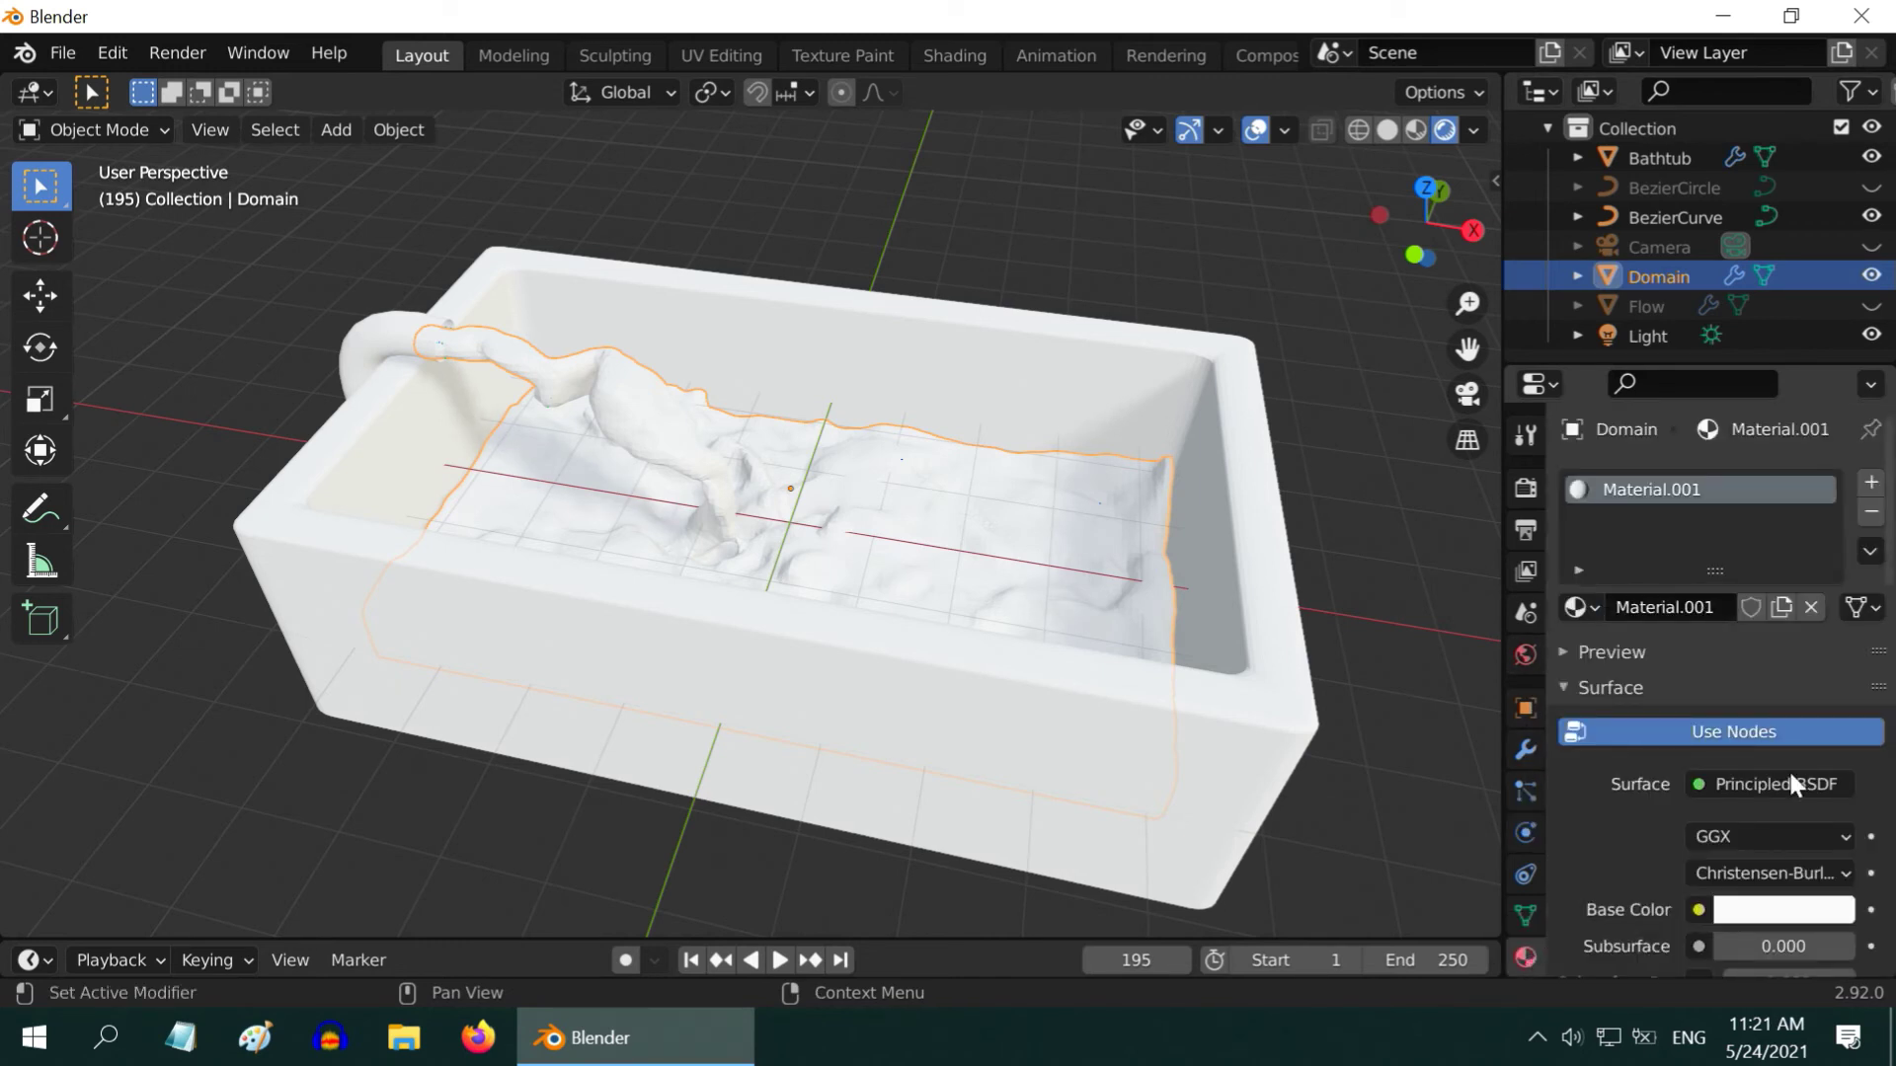
{"action": "scroll", "coordinate": [1779, 781], "scroll_direction": "down", "scroll_amount": 2}
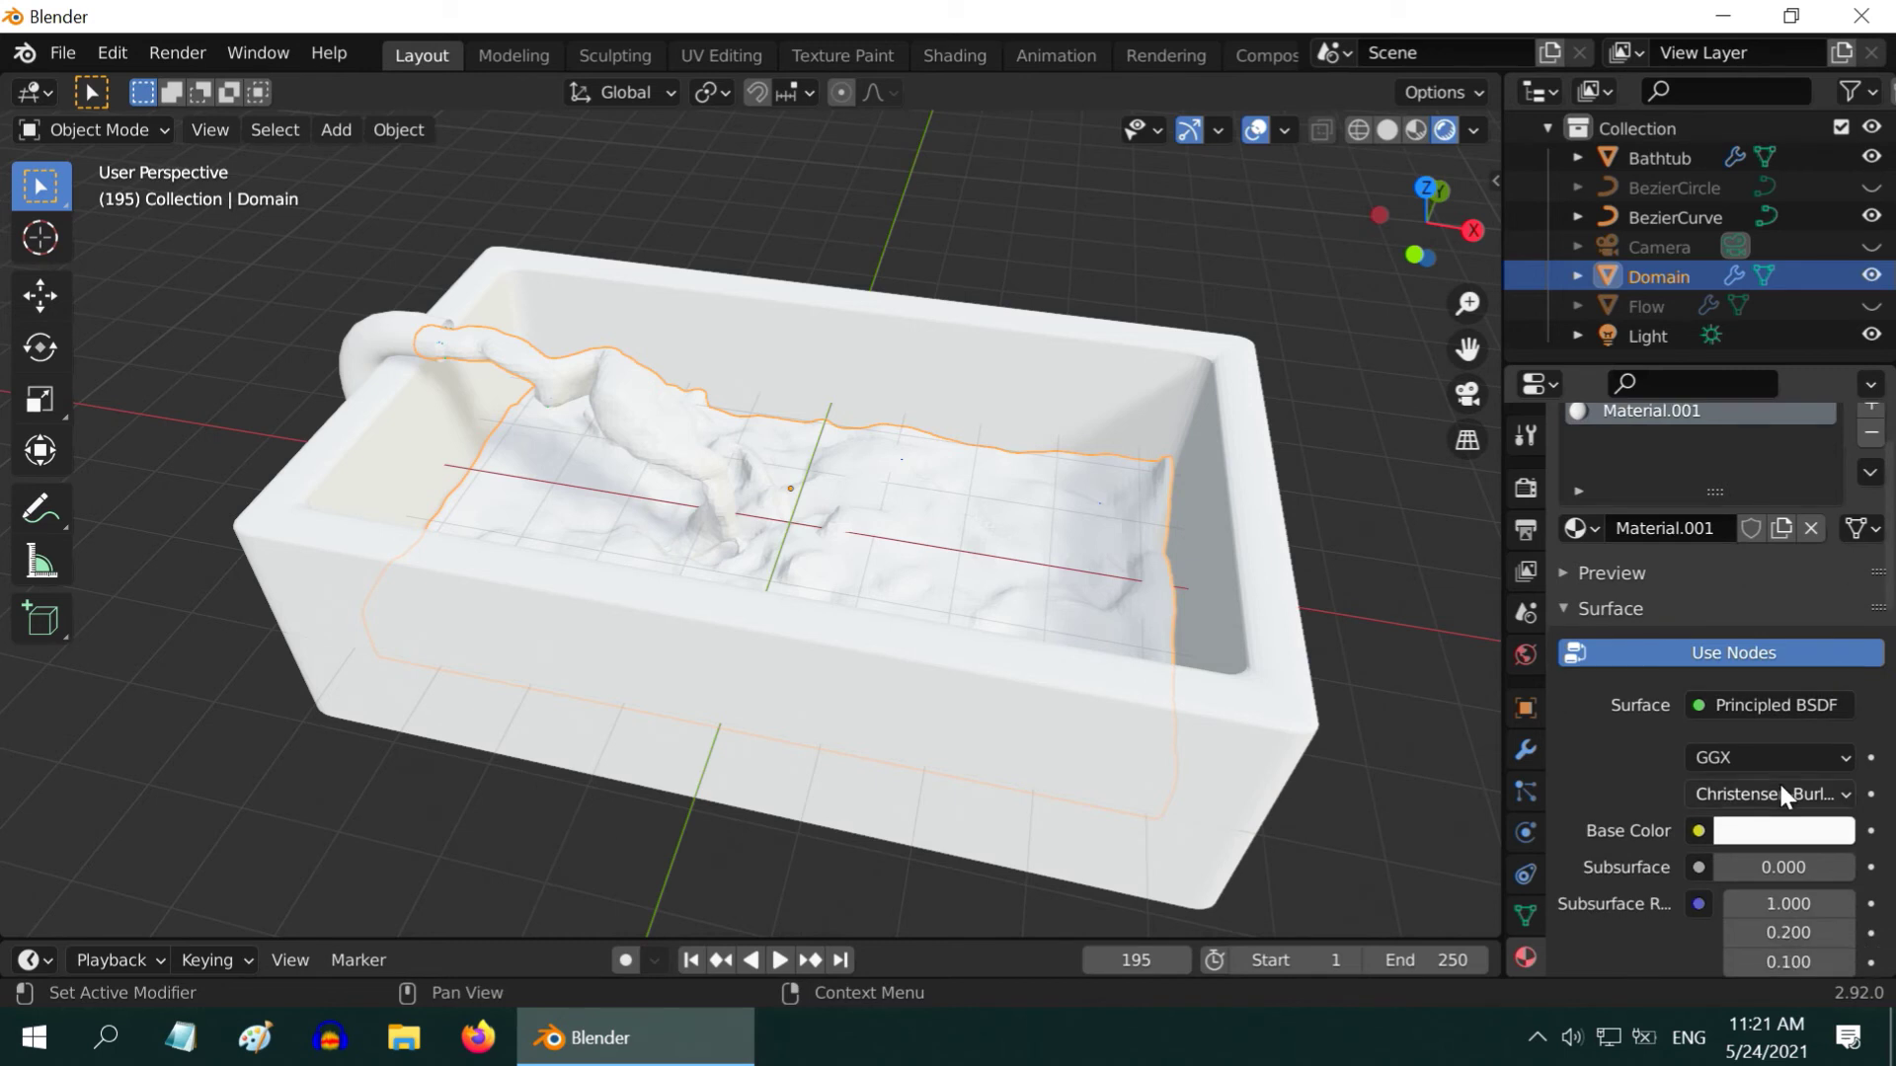
{"action": "left_click", "coordinate": [1785, 840]}
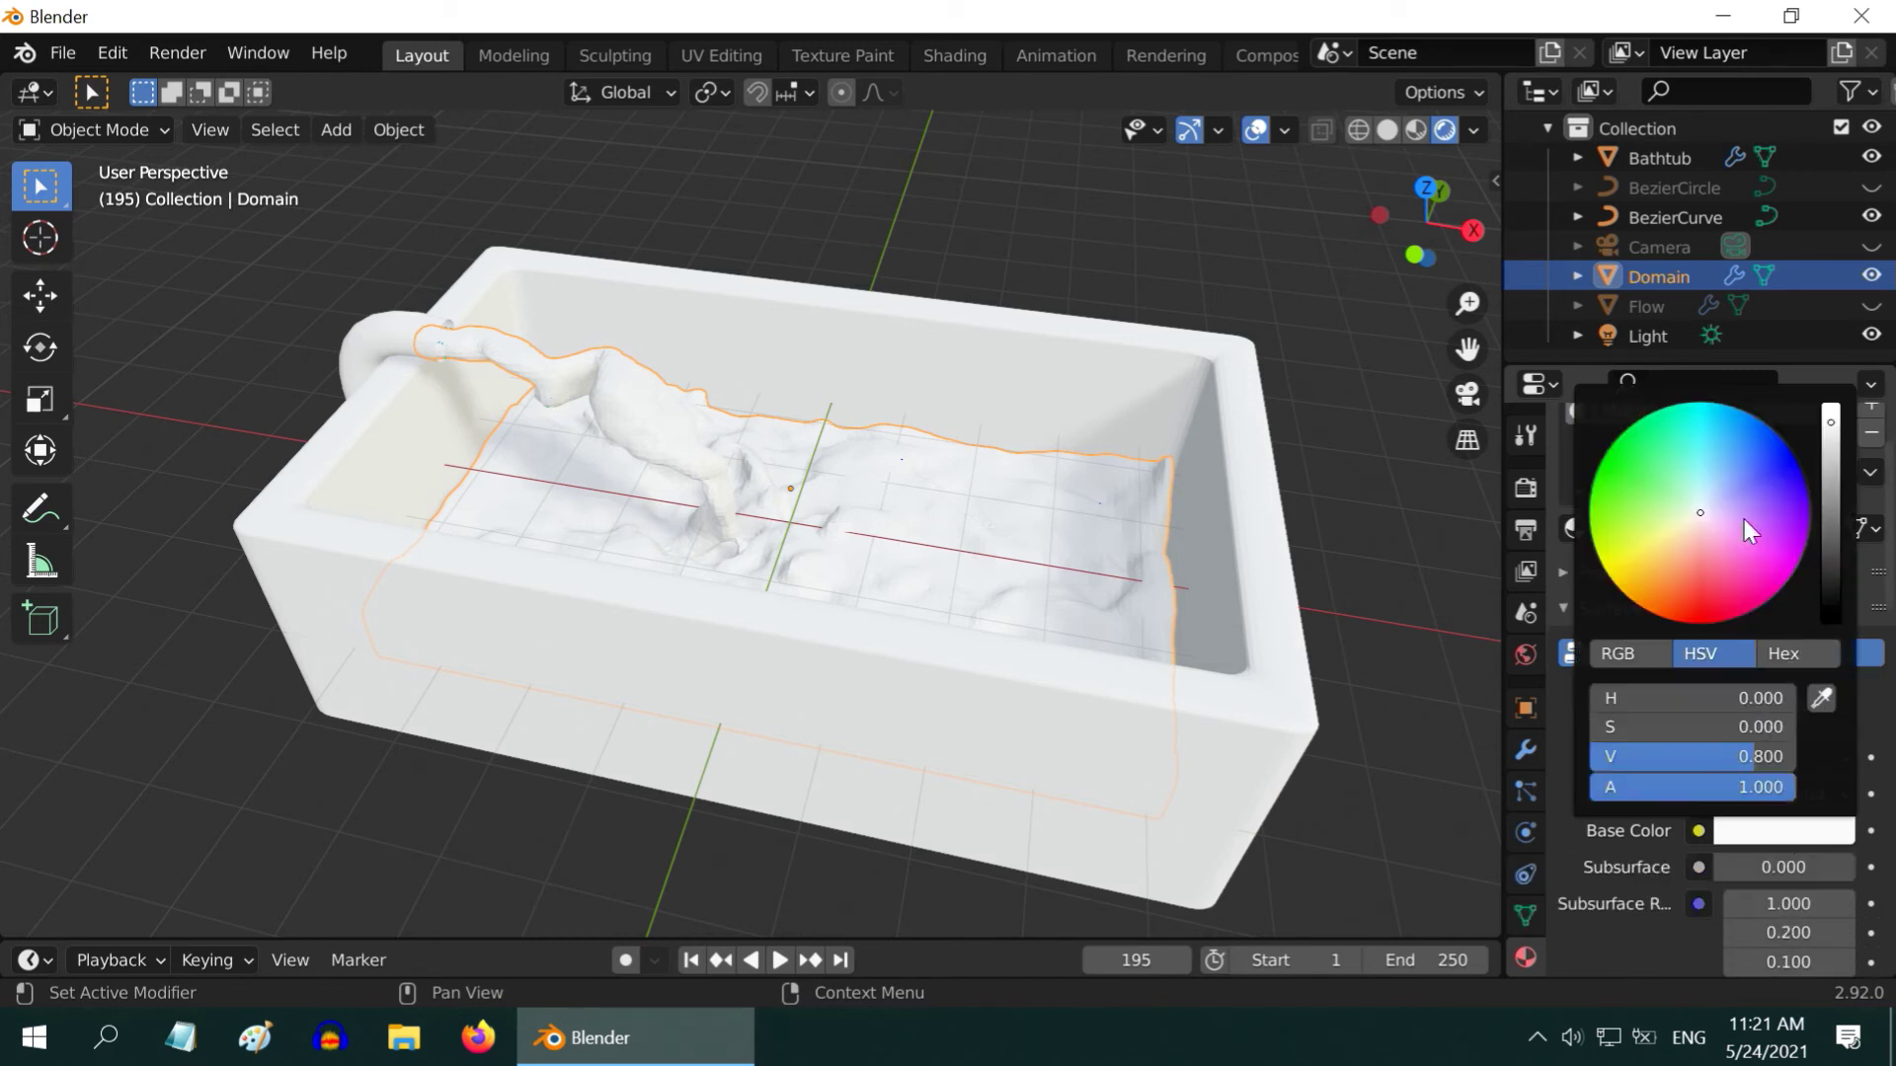
{"action": "left_click", "coordinate": [1742, 470]}
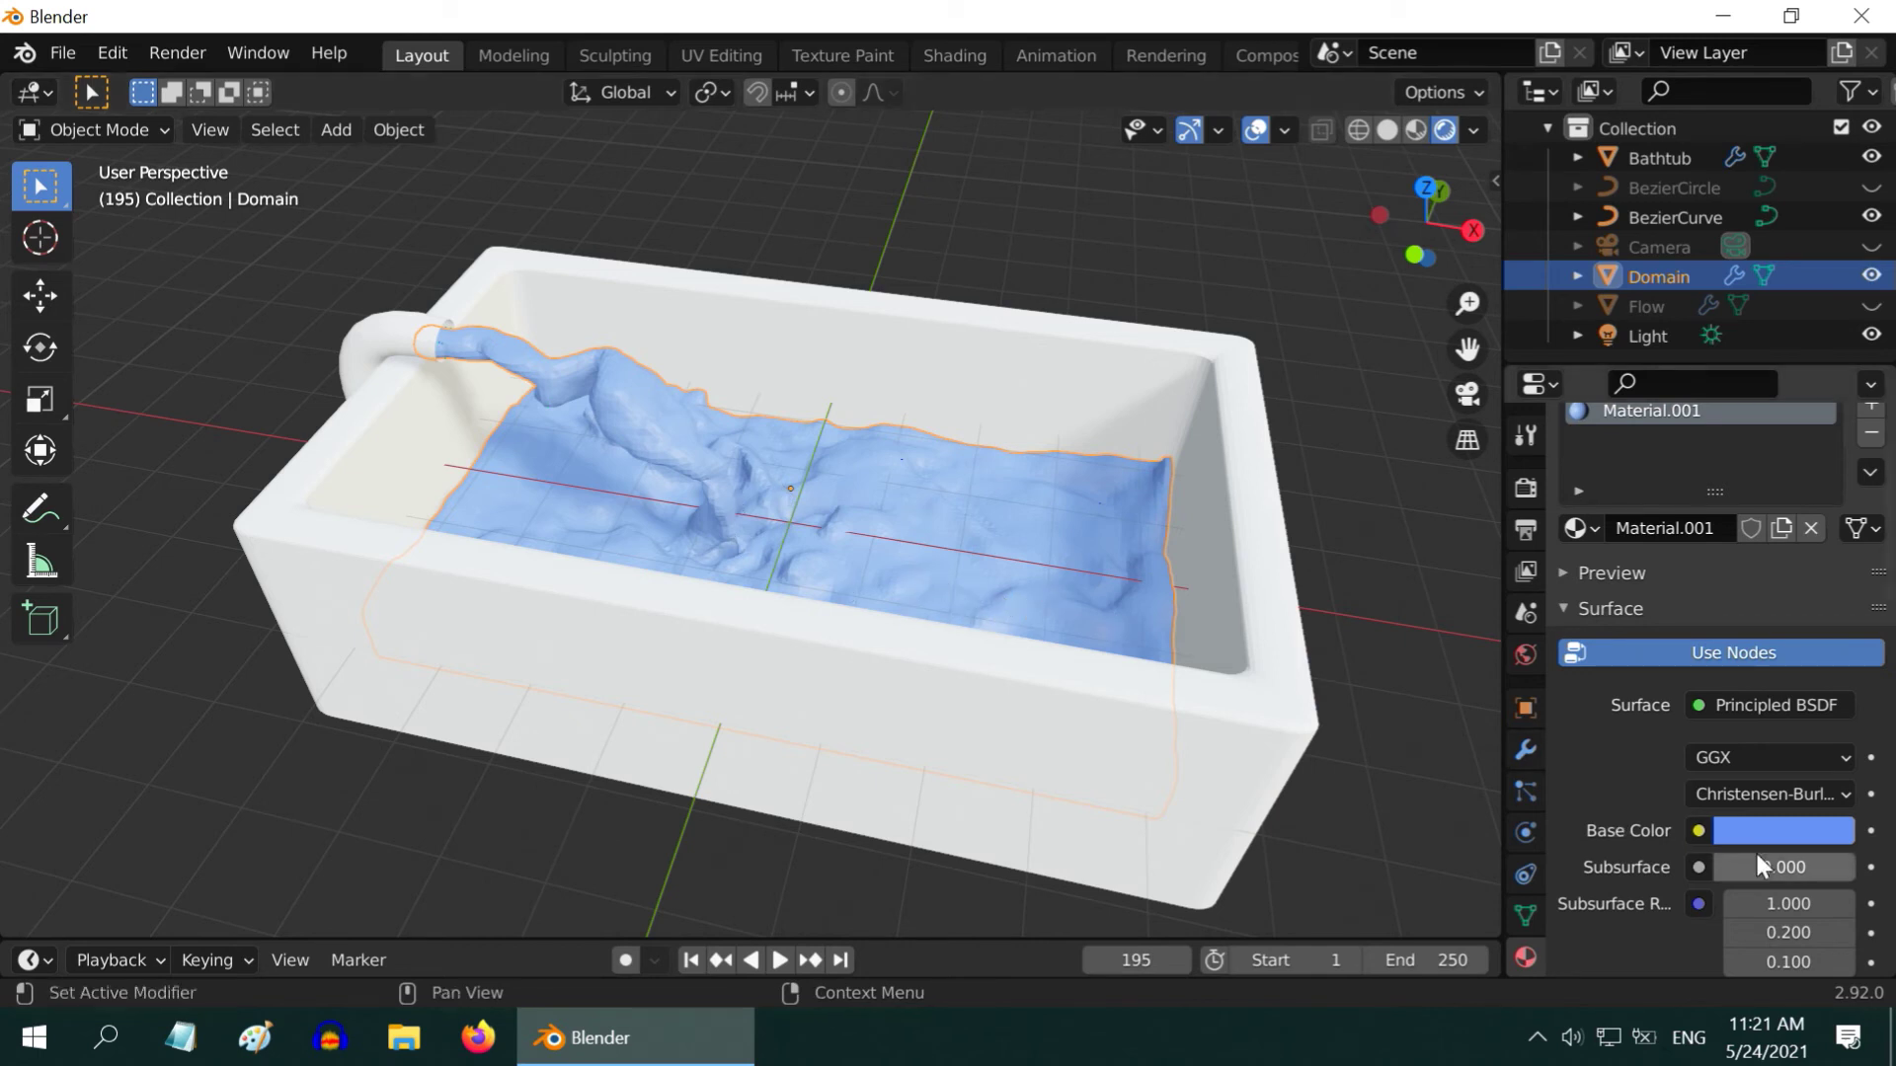
Set the Transmission of the Domain's water material to 0.9
{"action": "scroll", "coordinate": [1755, 855], "scroll_direction": "down", "scroll_amount": 12}
{"action": "scroll", "coordinate": [1754, 857], "scroll_direction": "down", "scroll_amount": 5}
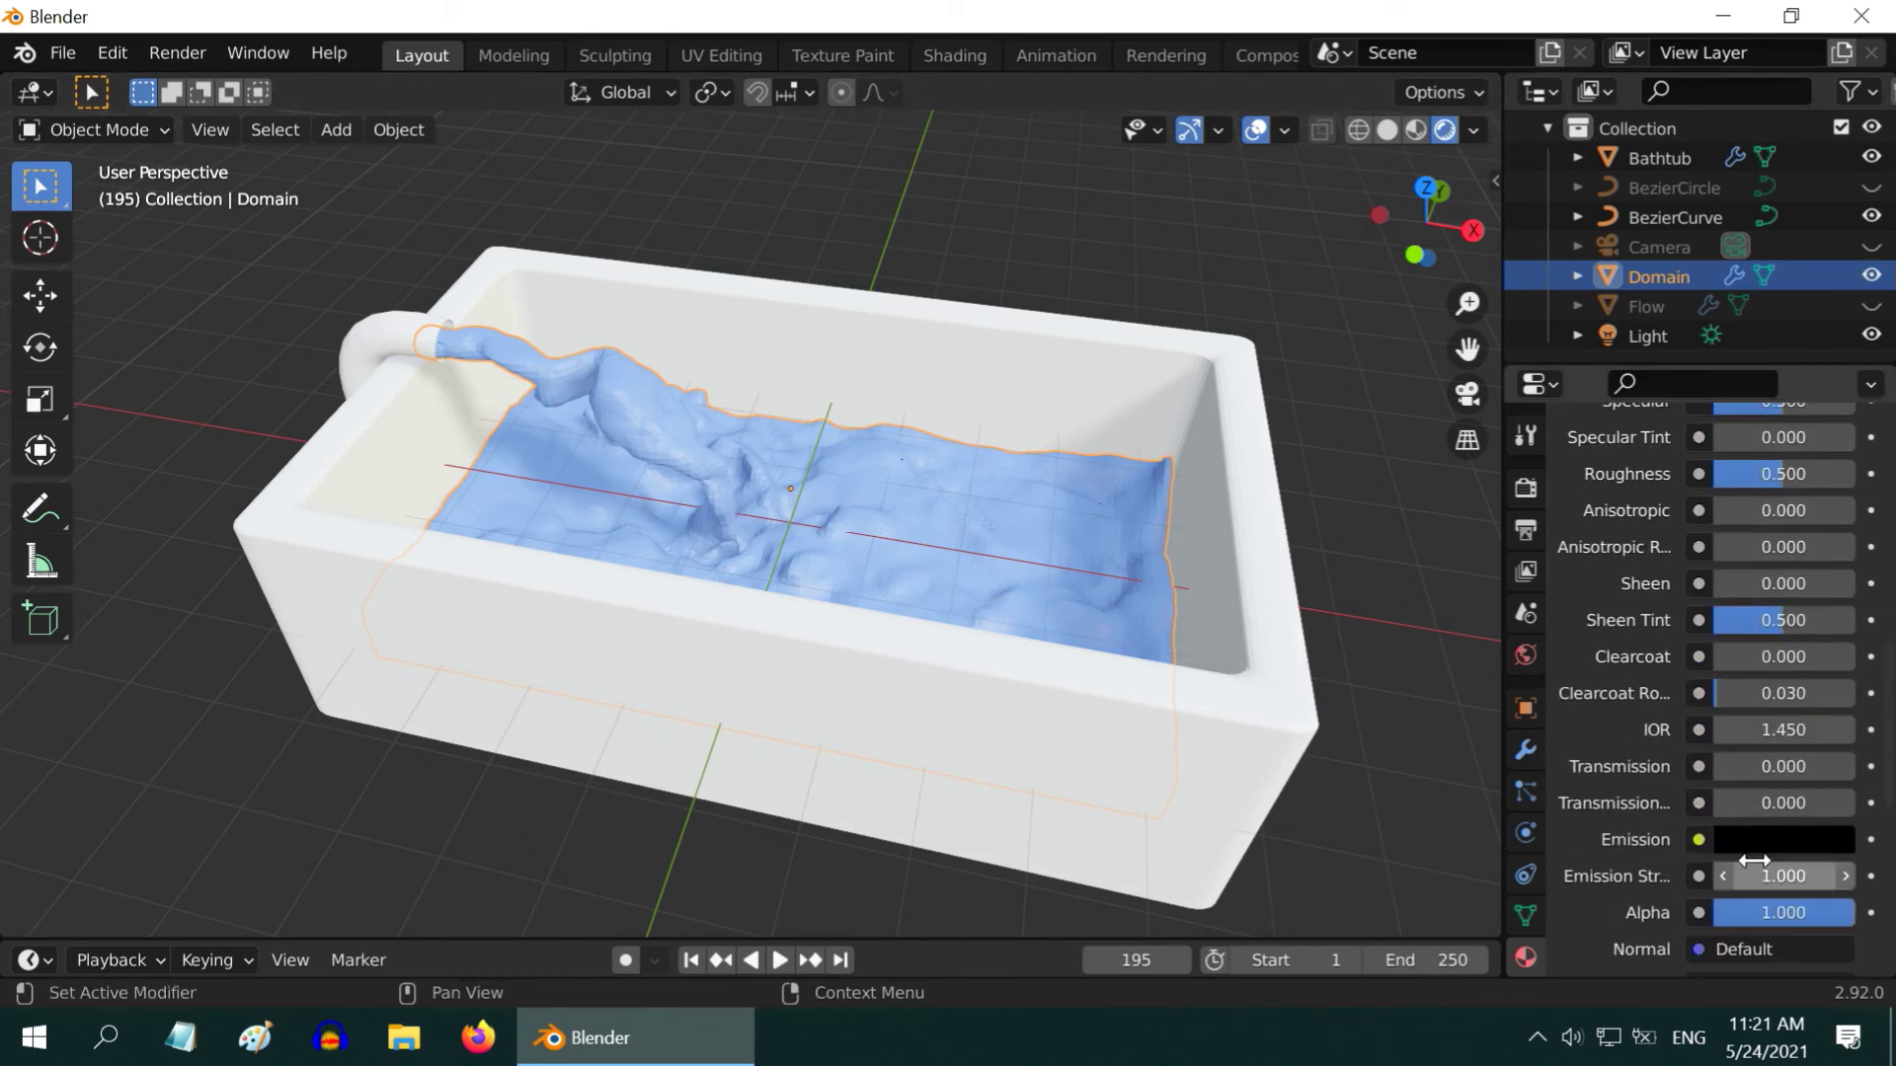
{"action": "left_click", "coordinate": [1756, 768]}
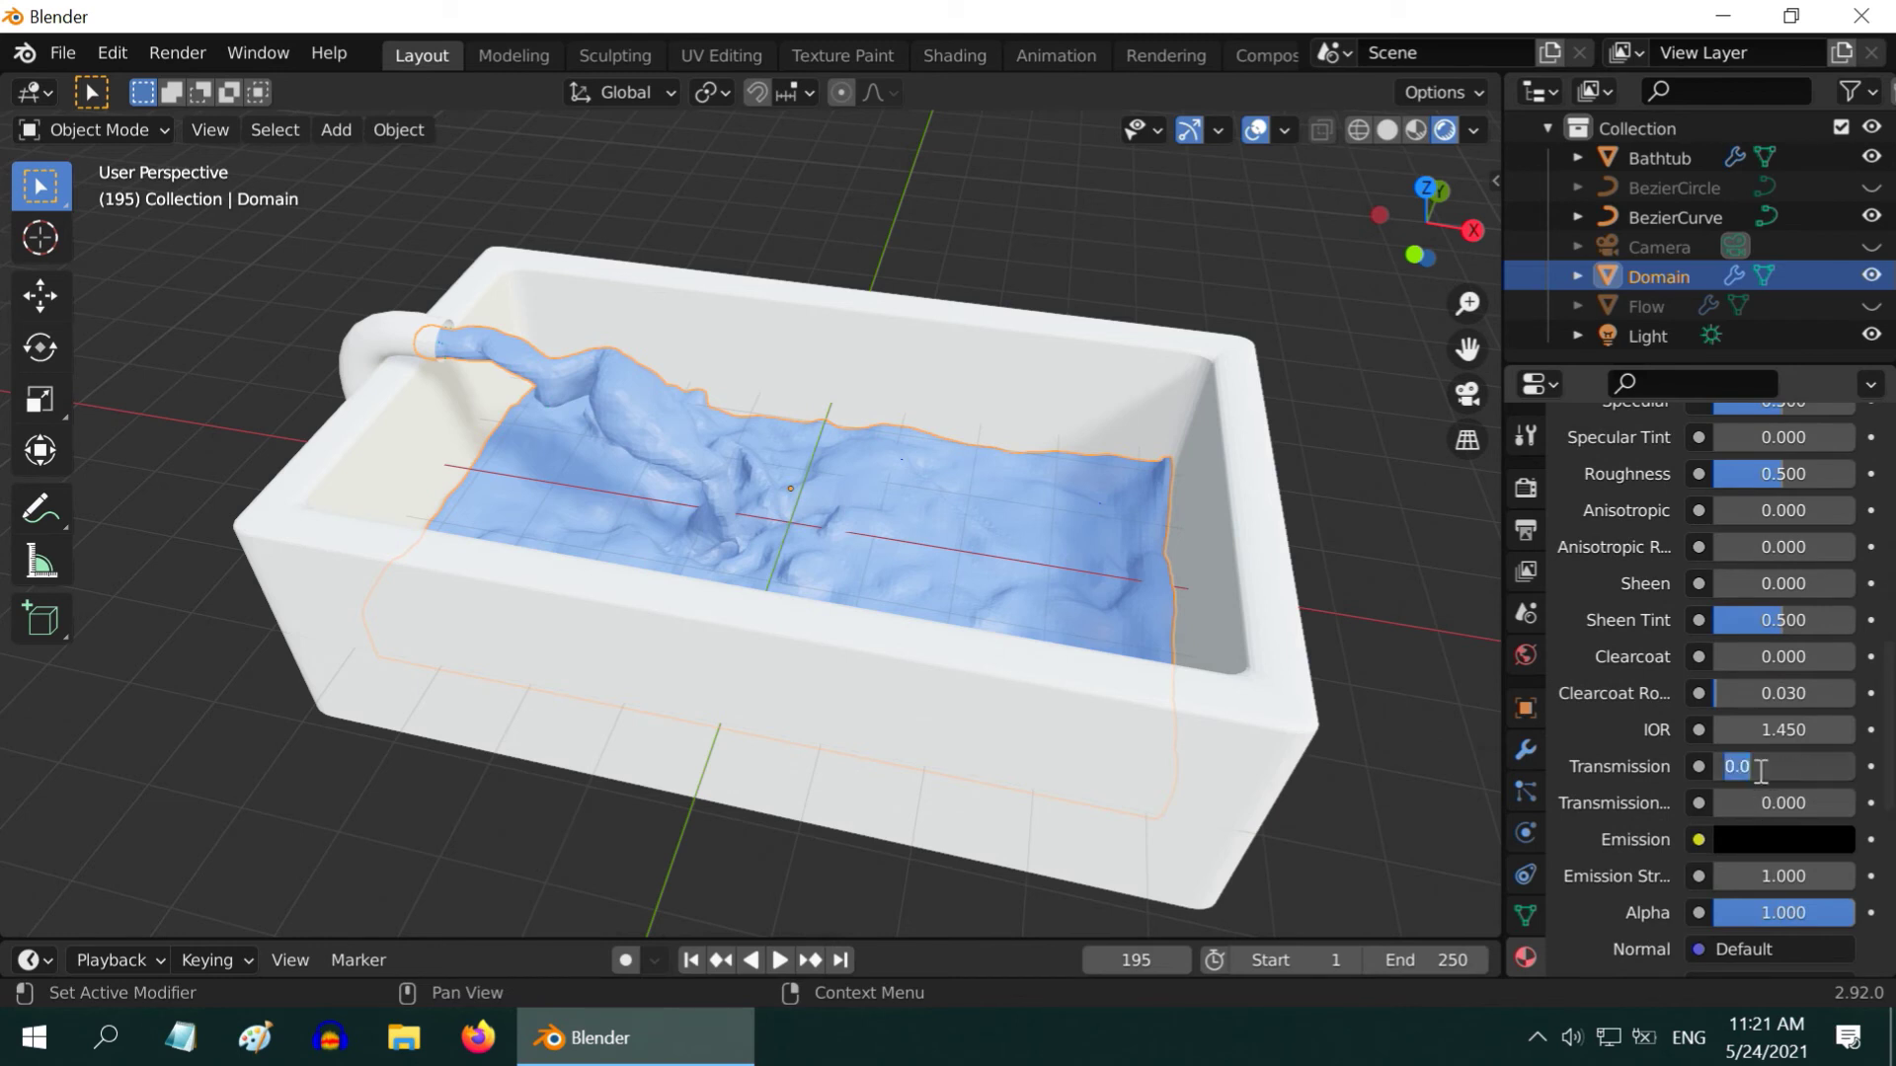
{"action": "key", "text": "Return"}
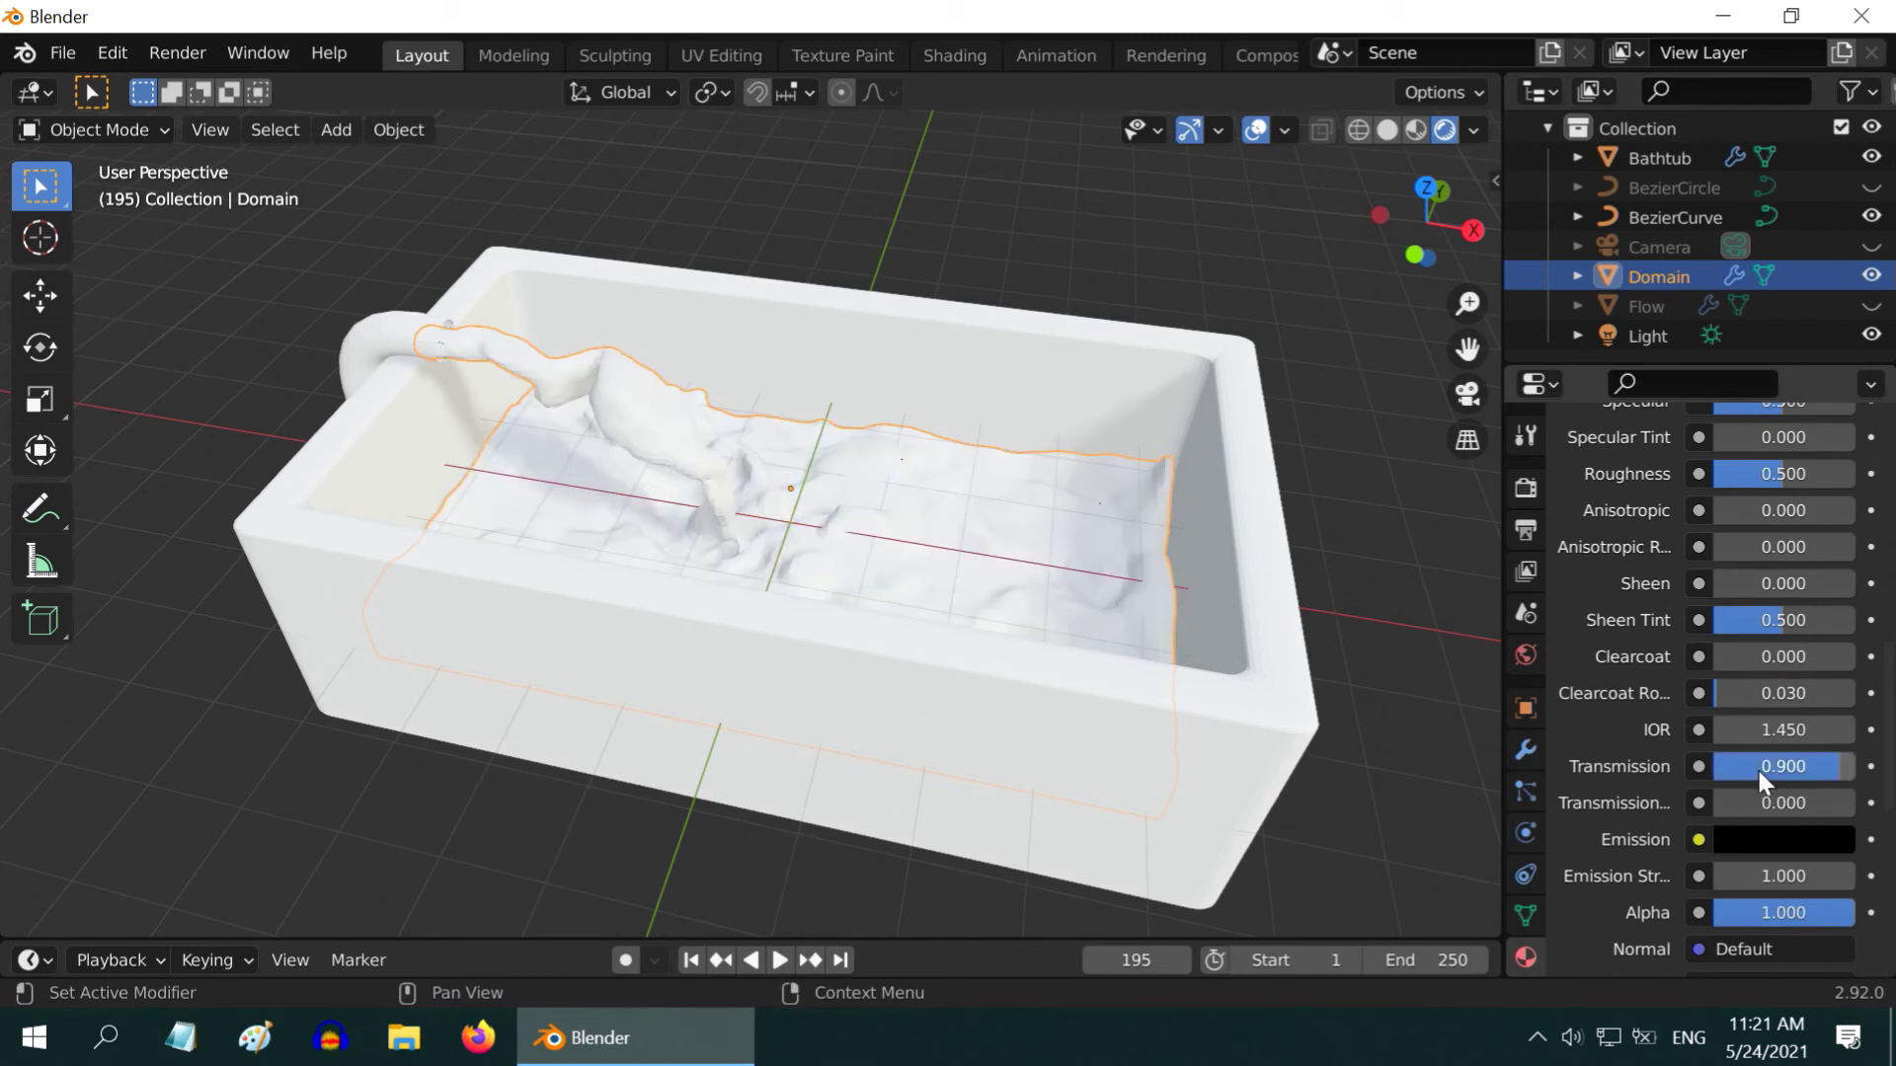
Enable Screen Space Refraction in the settings of the Domain's water material
{"action": "scroll", "coordinate": [1777, 807], "scroll_direction": "down", "scroll_amount": 4}
{"action": "scroll", "coordinate": [1775, 819], "scroll_direction": "down", "scroll_amount": 9}
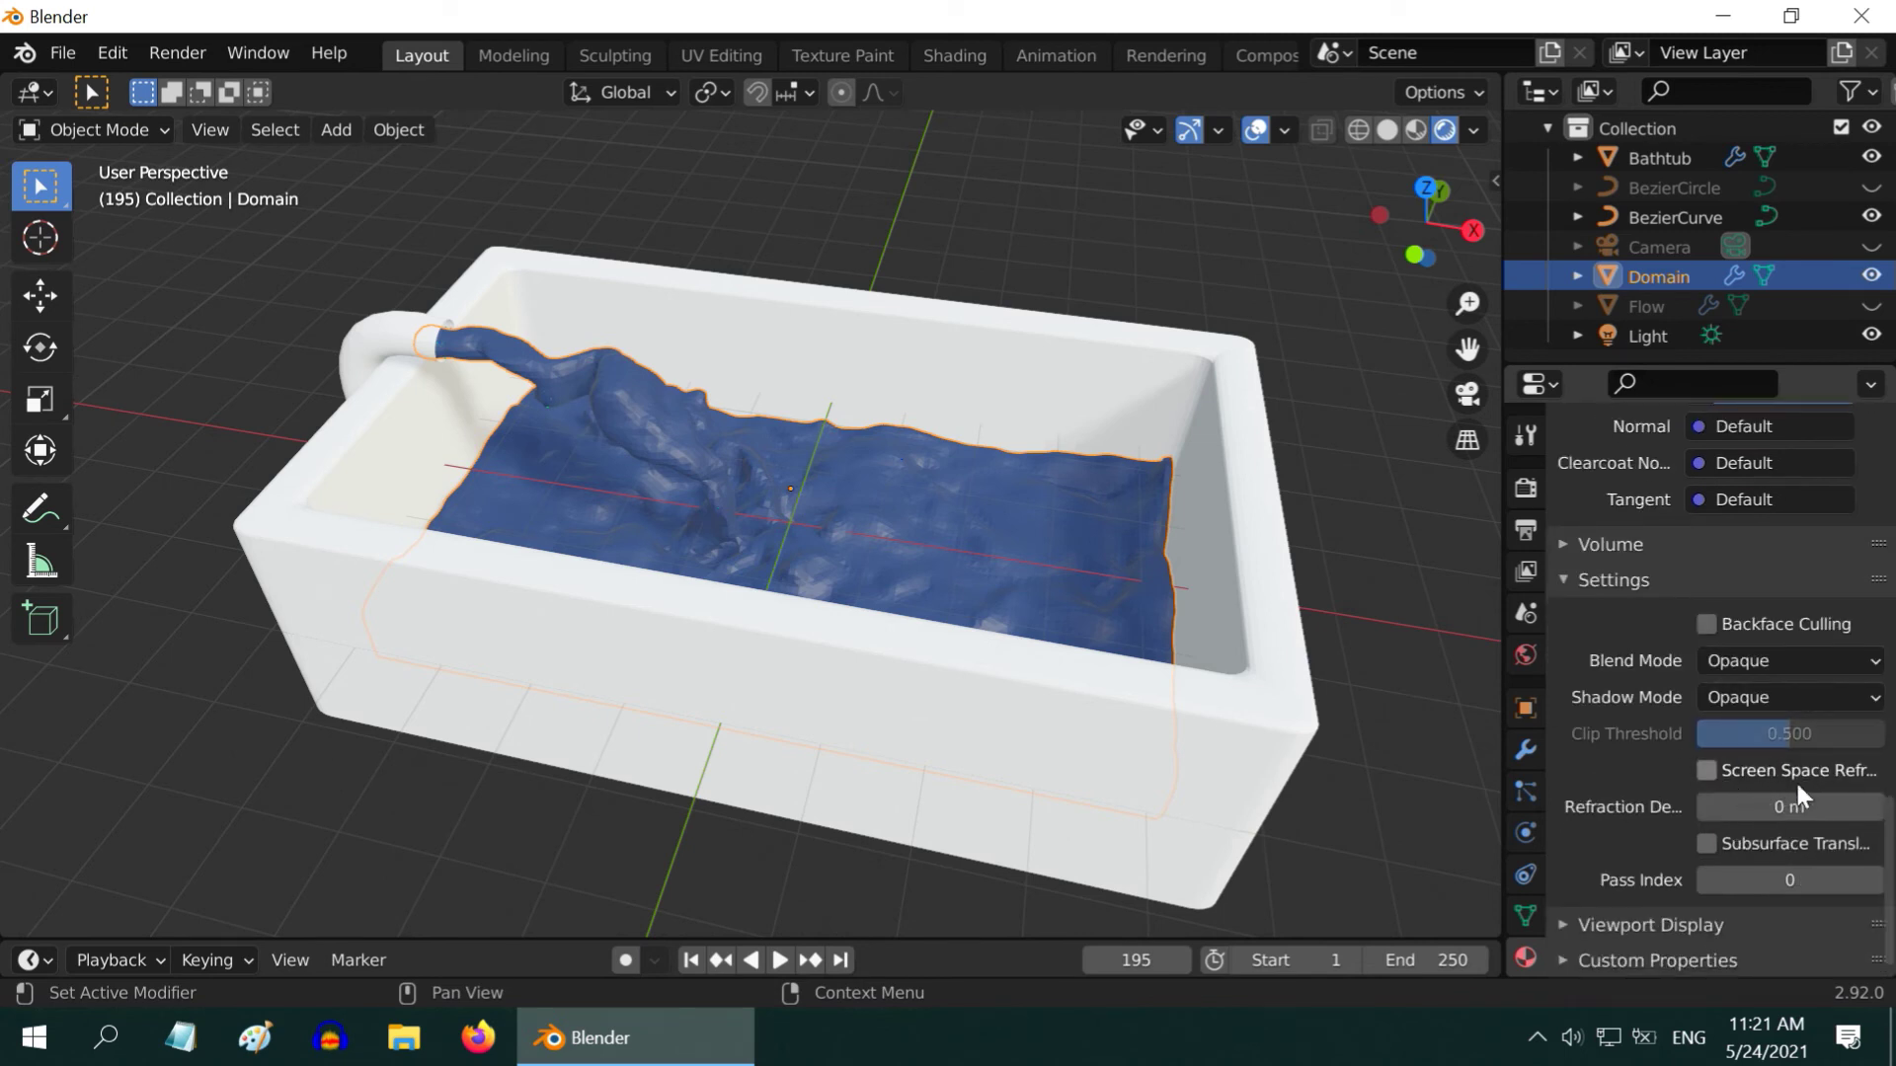
{"action": "left_click", "coordinate": [1708, 771]}
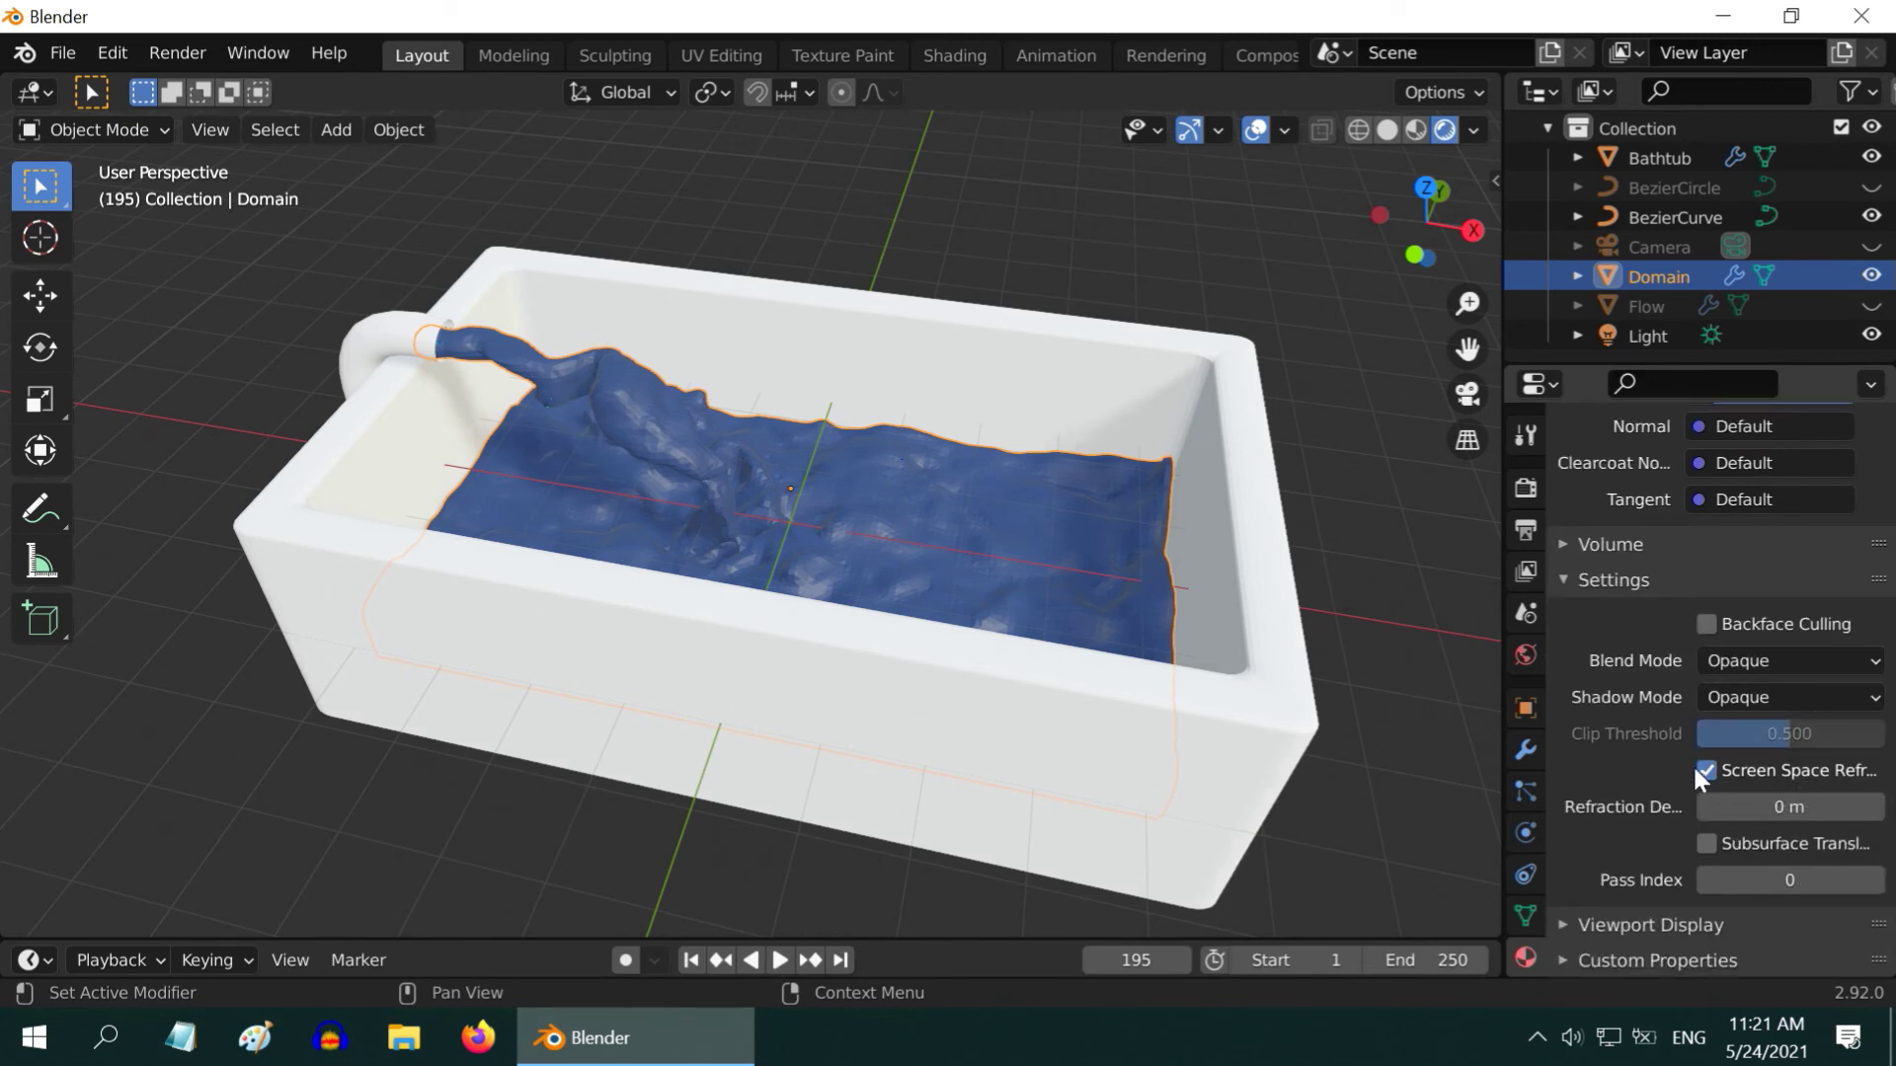
Enable Screen Space Reflections with Refraction in the scene's render settings
{"action": "left_click", "coordinate": [1525, 499]}
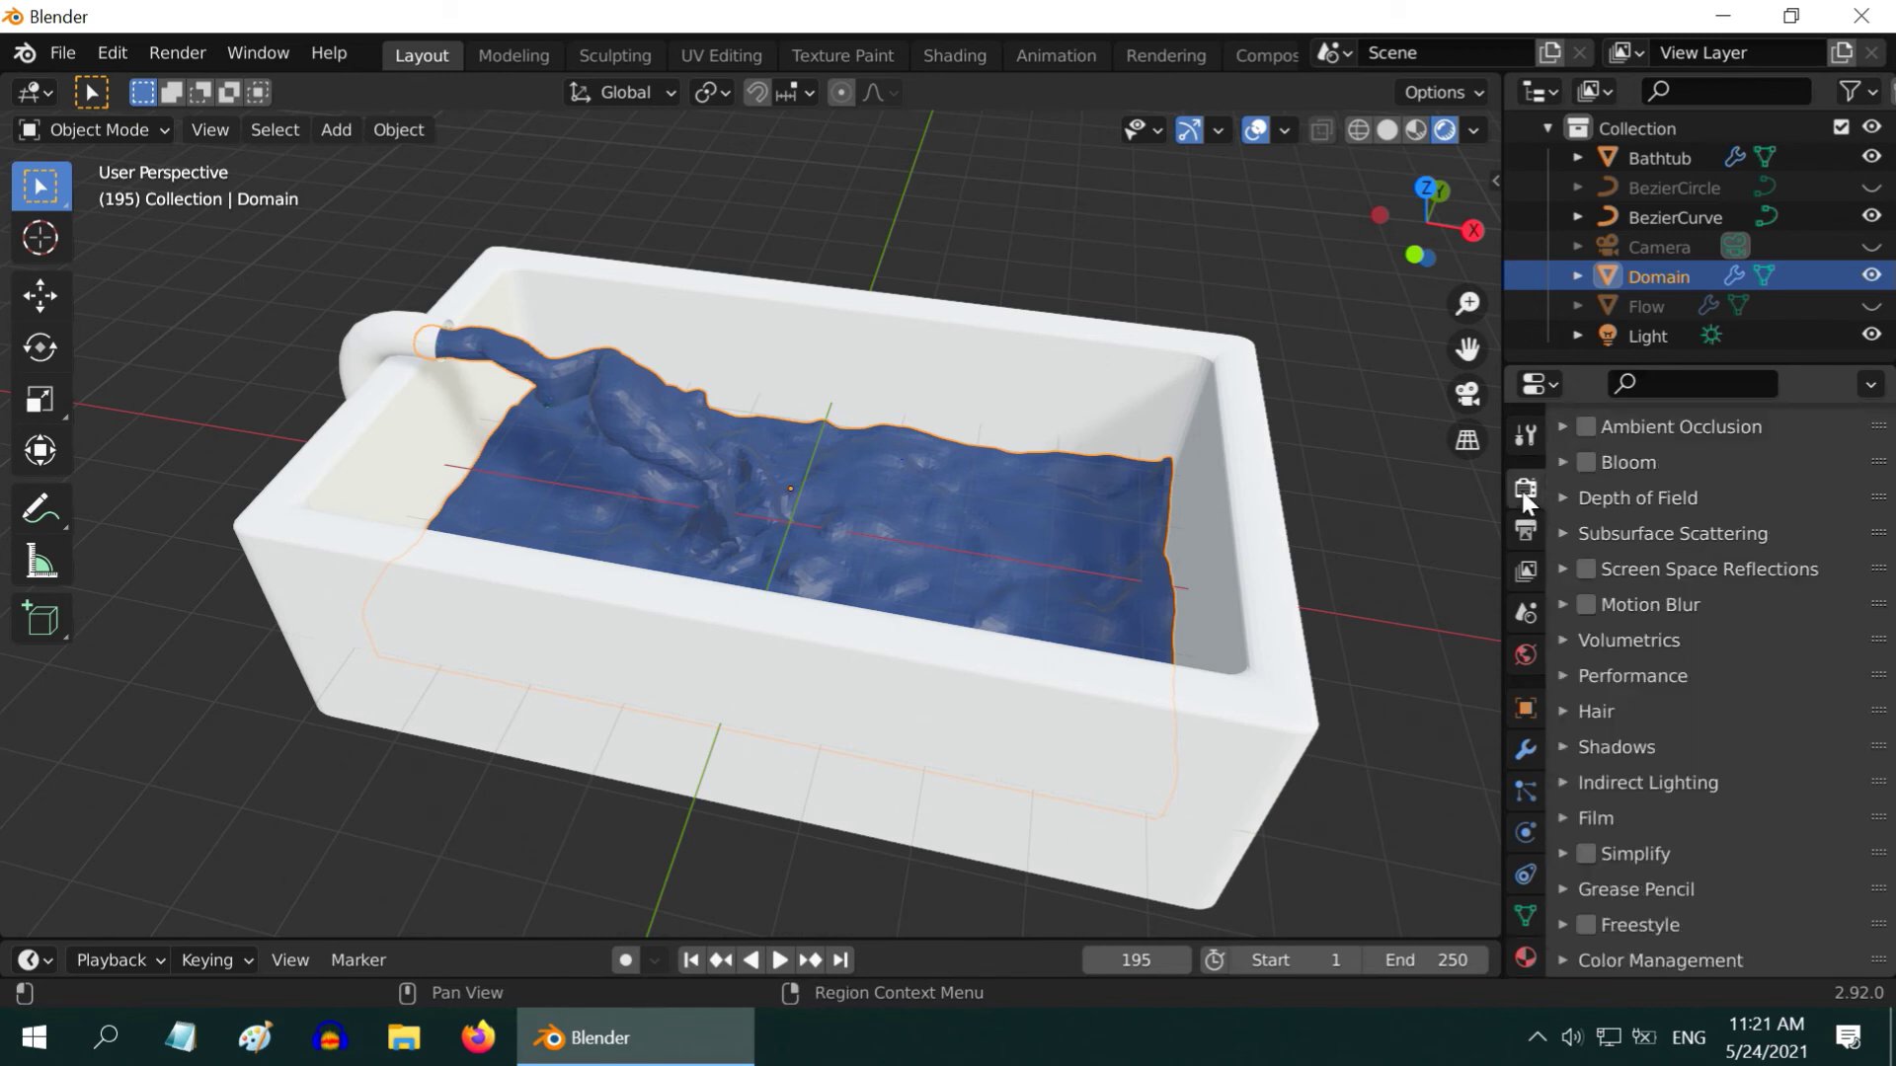
{"action": "left_click", "coordinate": [1586, 571]}
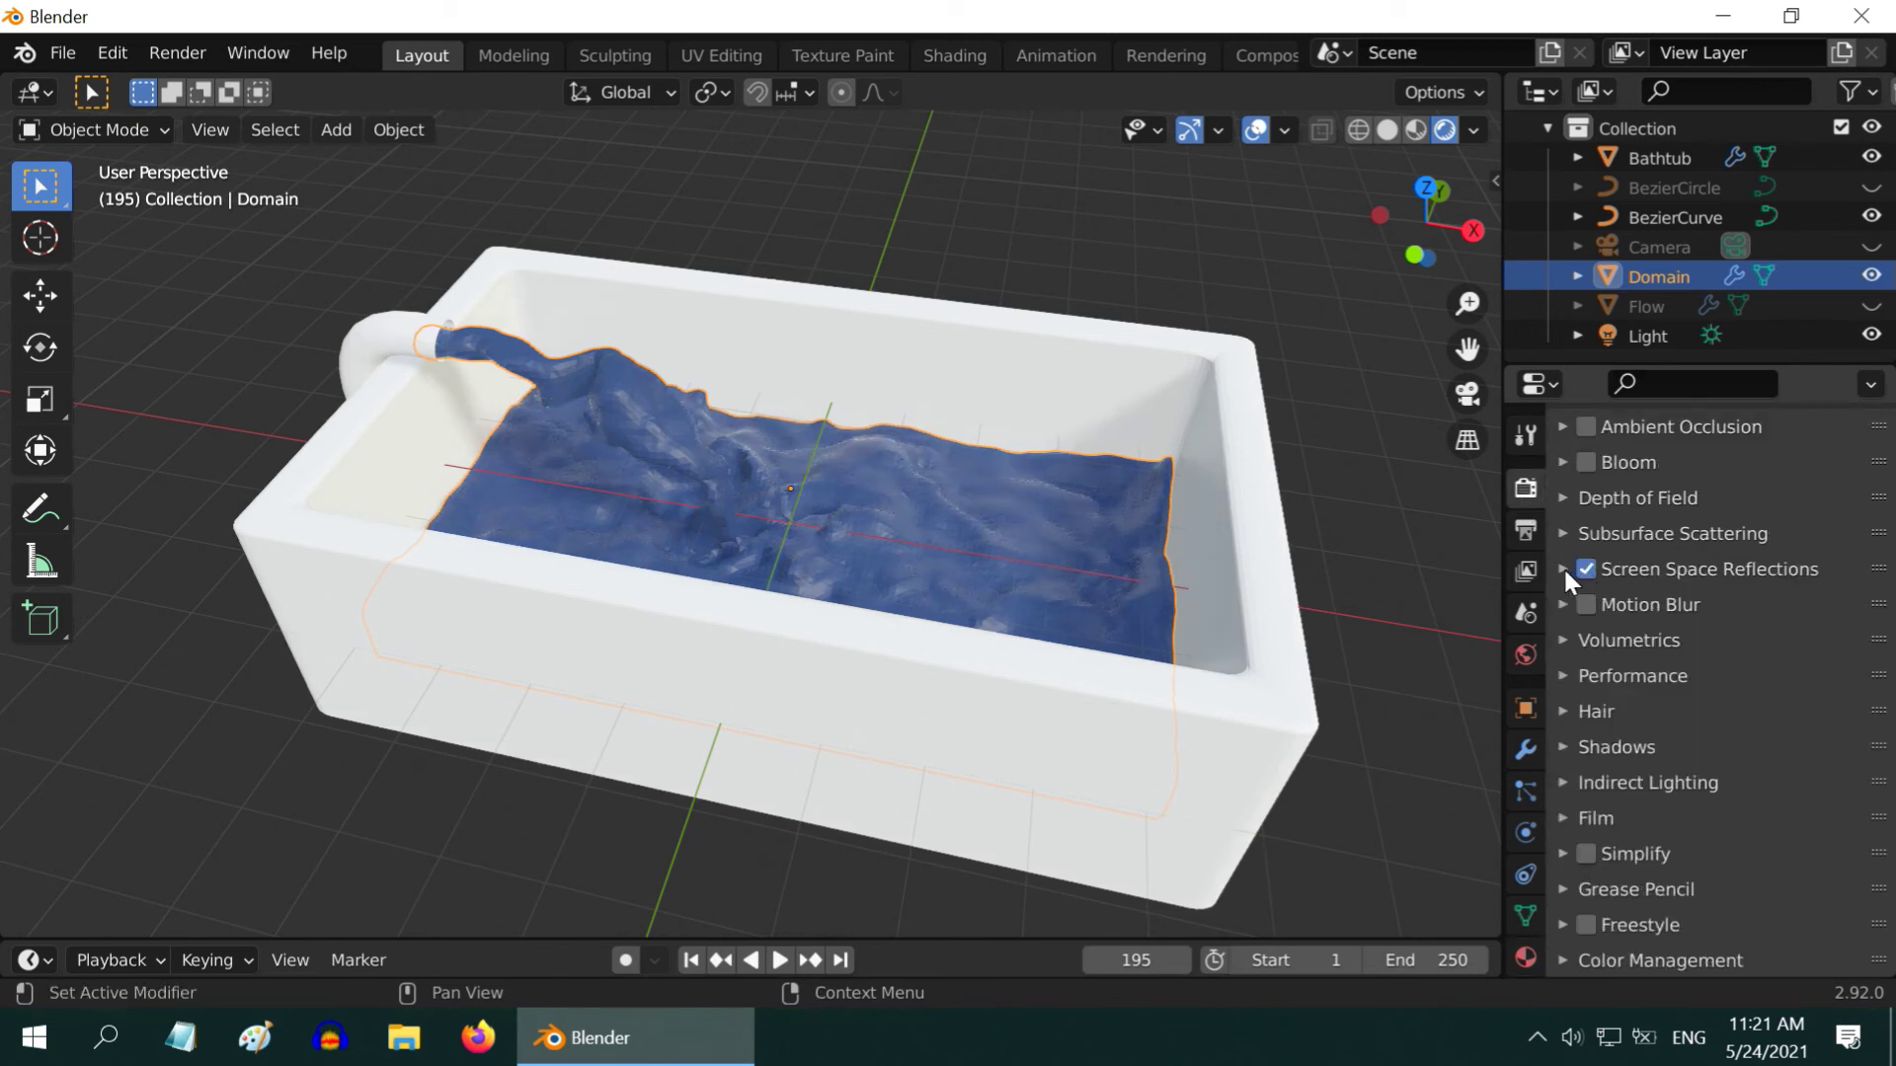
{"action": "left_click", "coordinate": [1564, 569]}
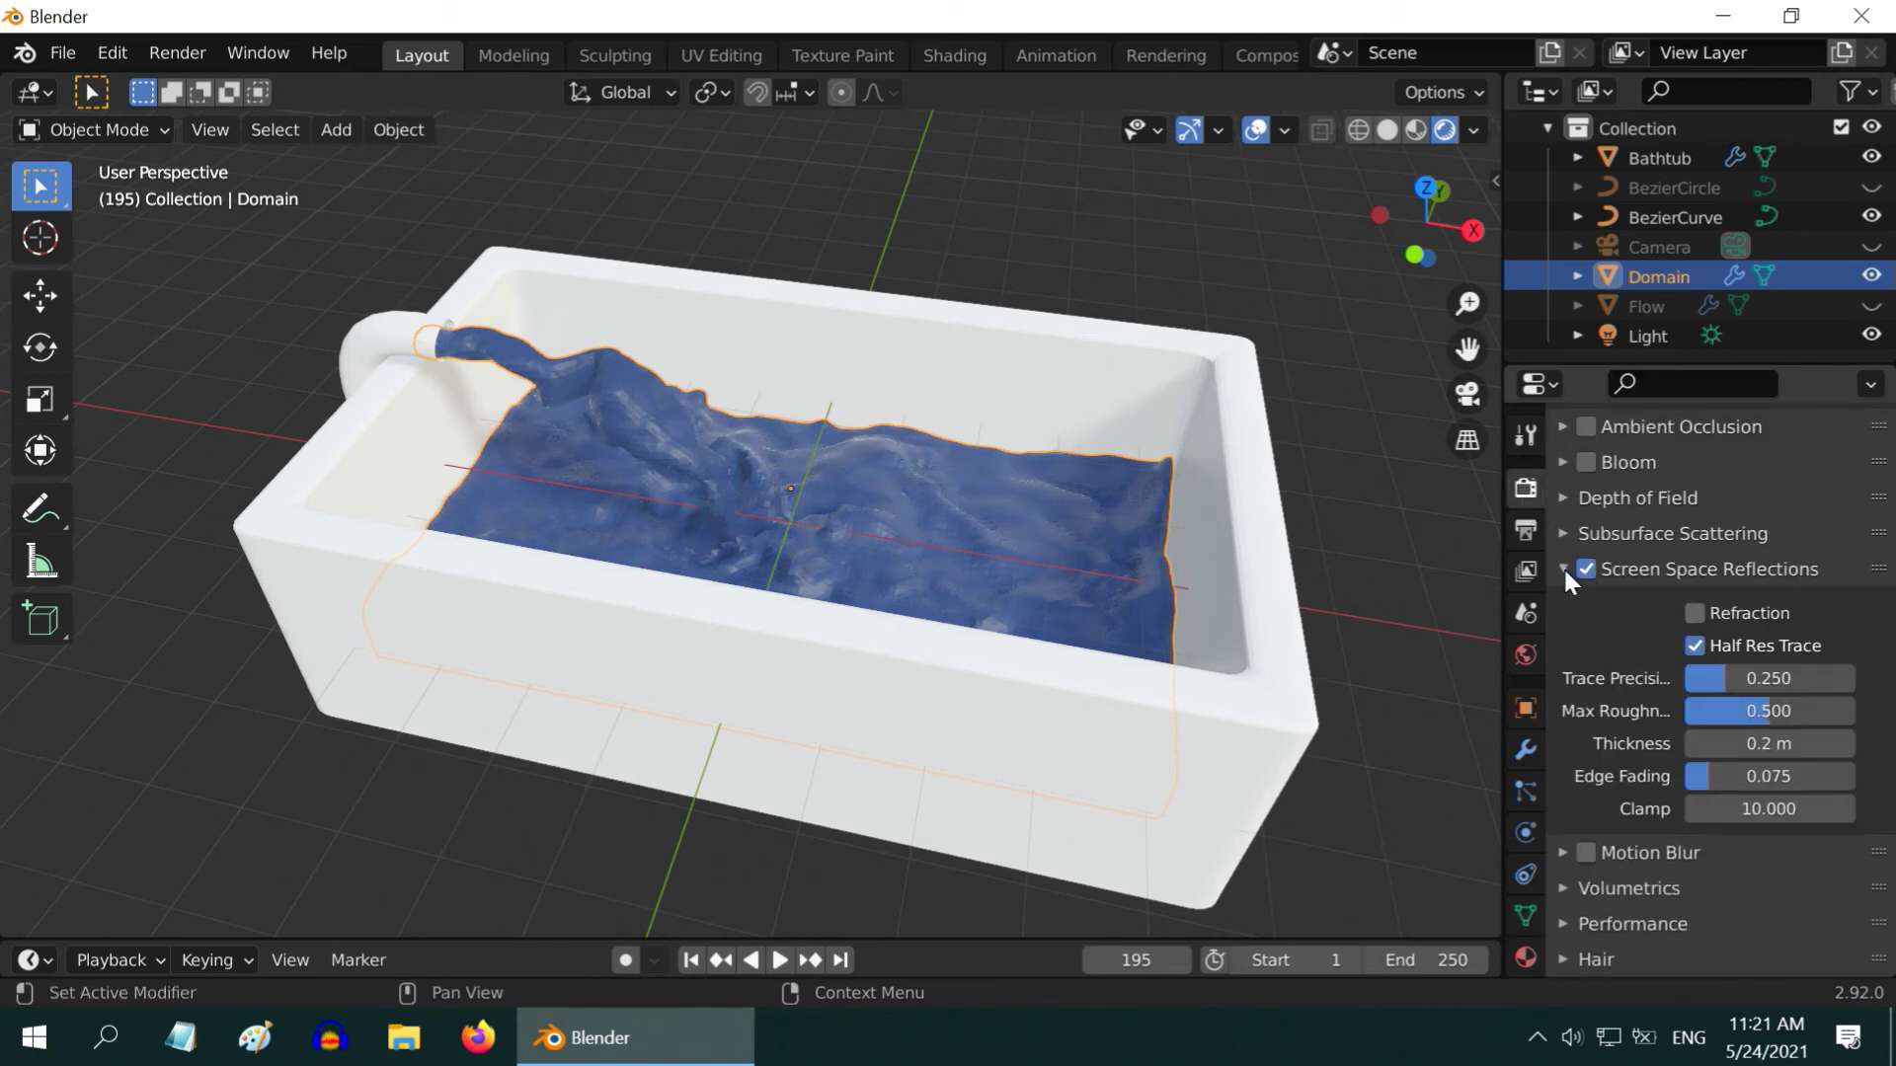
{"action": "left_click", "coordinate": [1692, 612]}
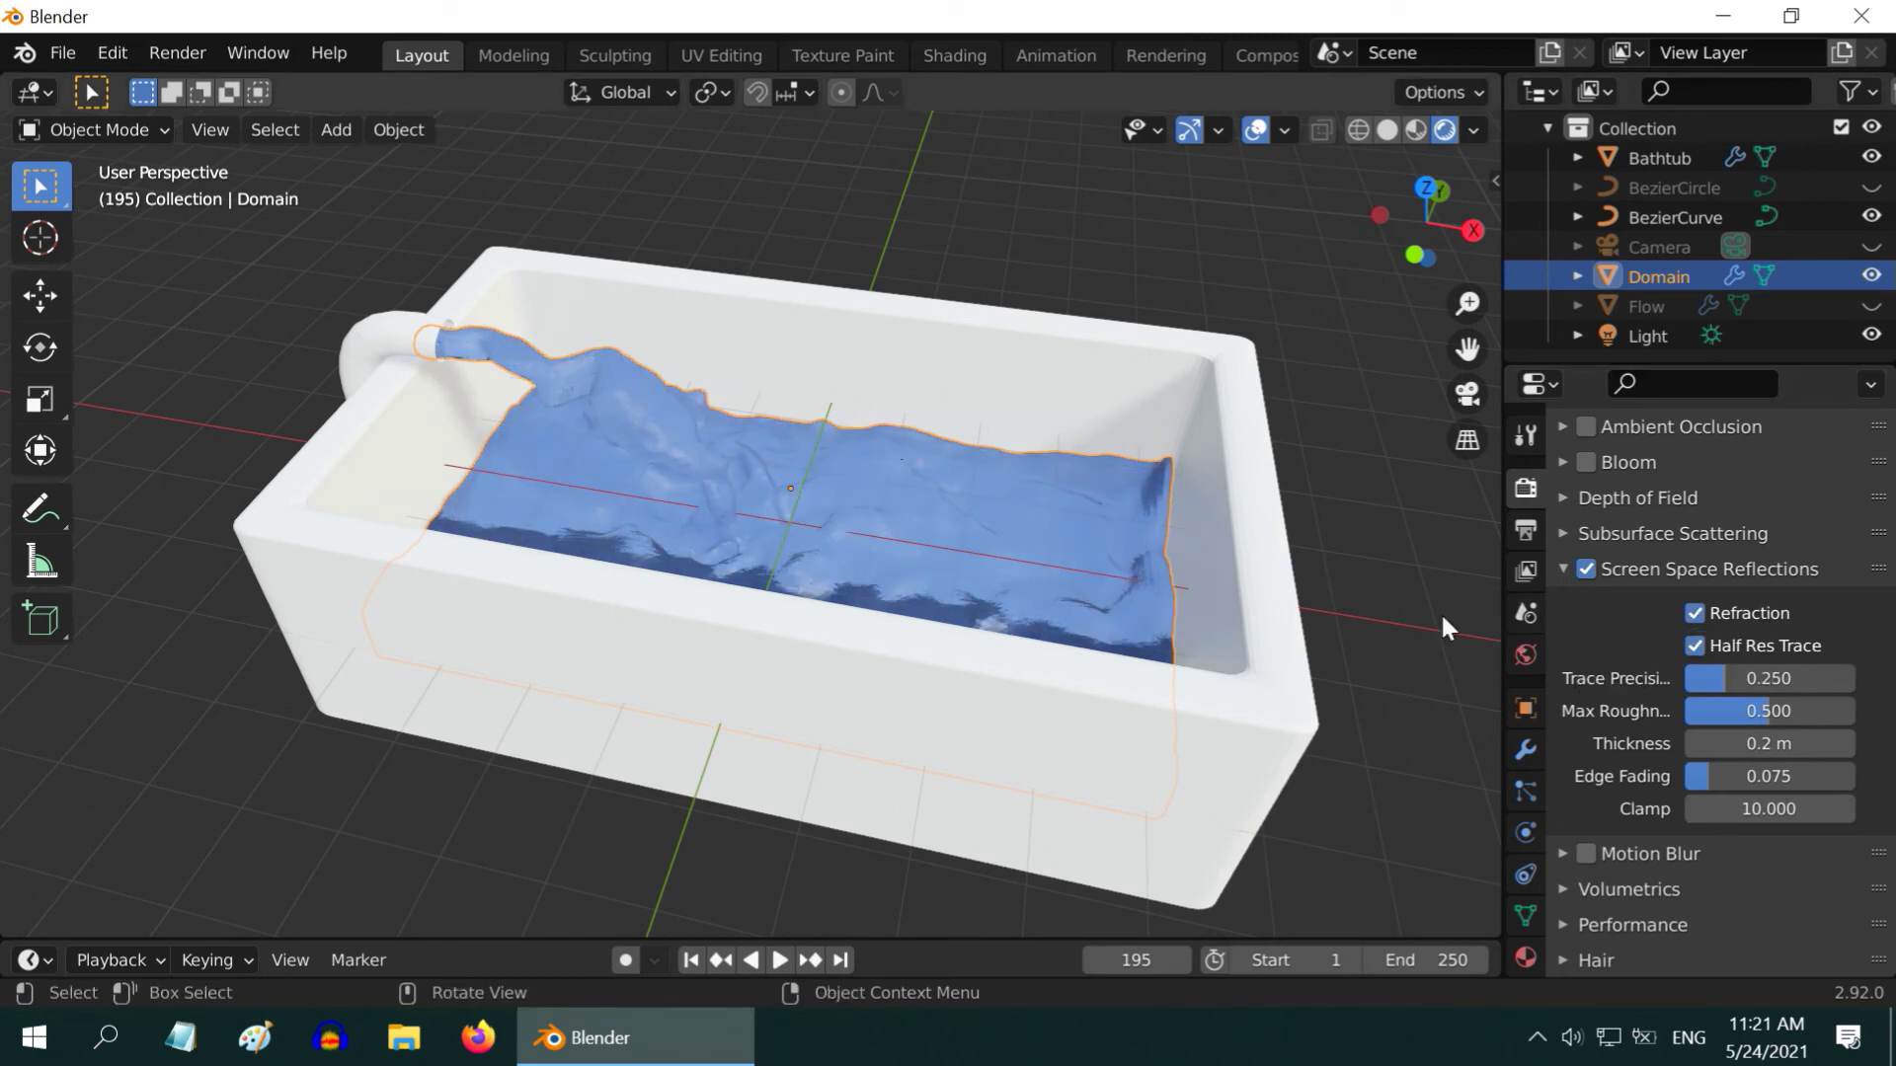
Hide the viewport overlays, play the water animation from frame 1 while viewing the bathtub from slightly different angles, and stop the playback
{"action": "left_click", "coordinate": [691, 960]}
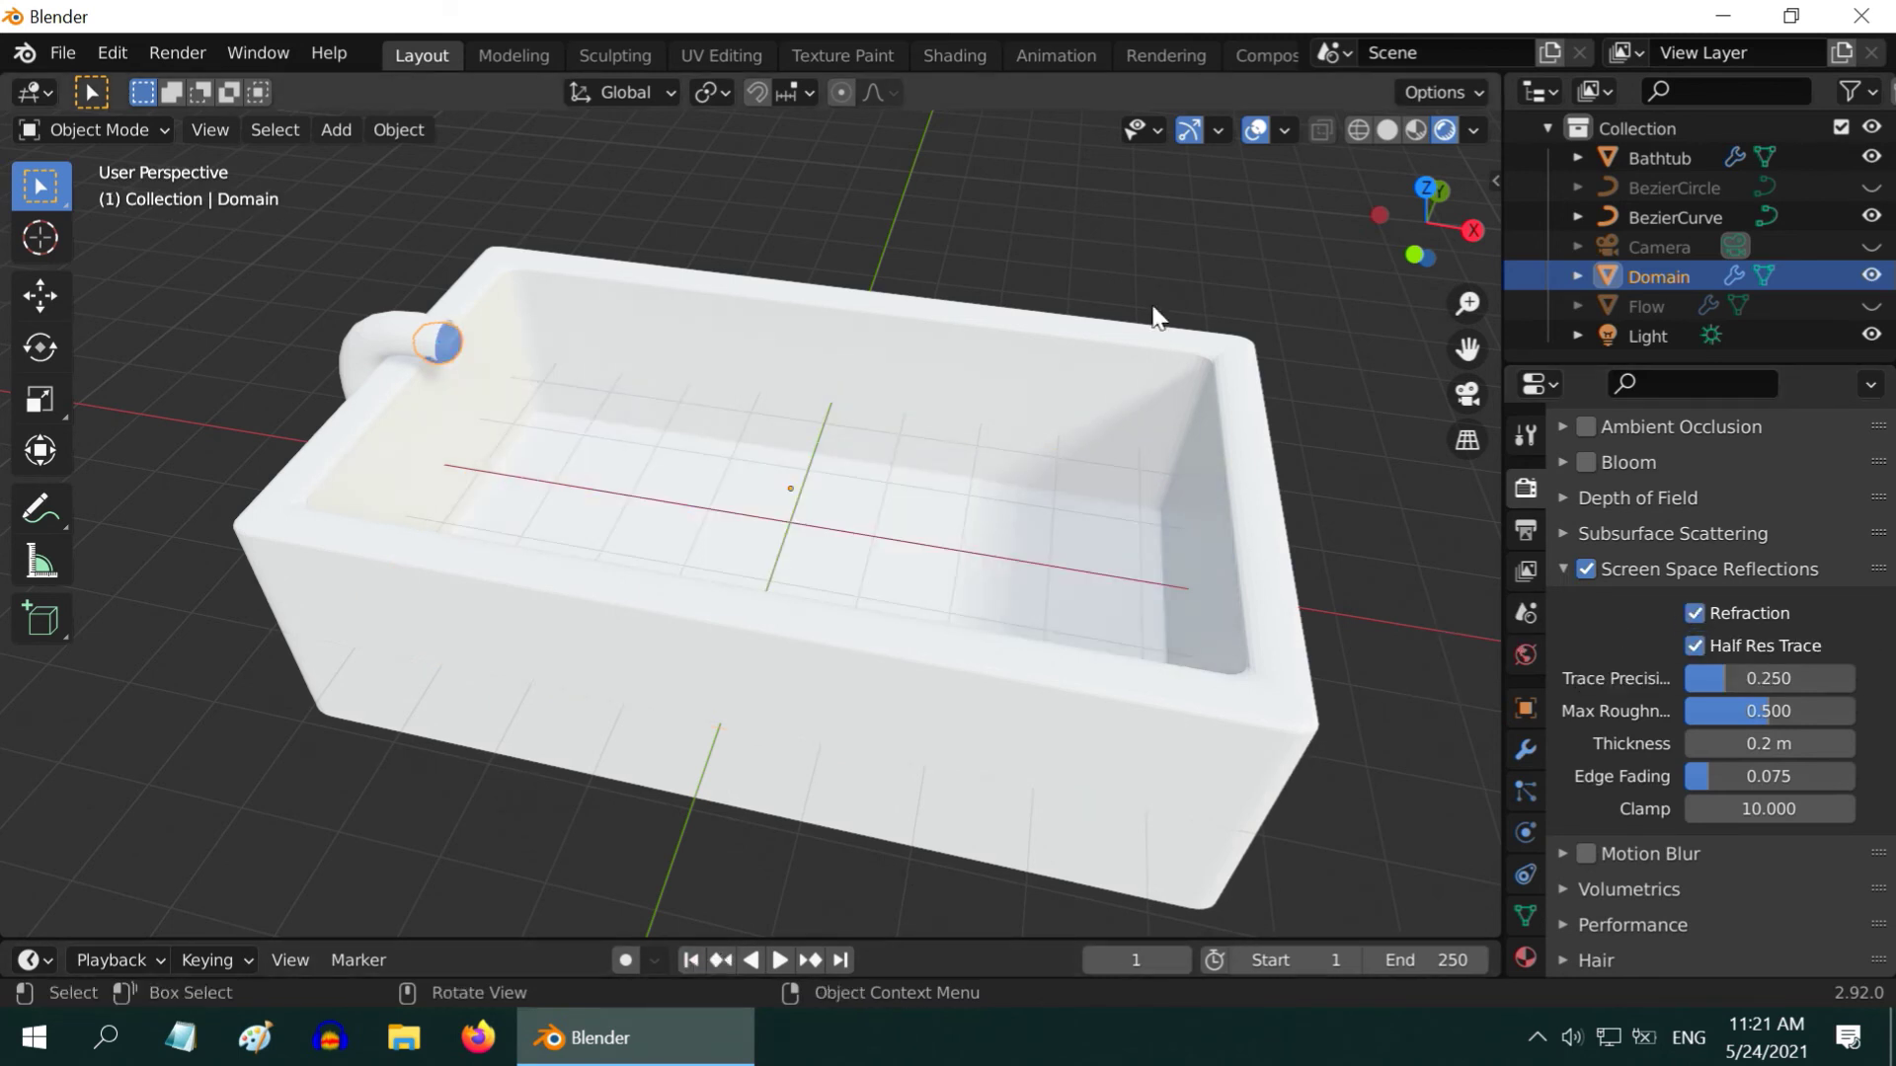
{"action": "left_click", "coordinate": [1255, 132]}
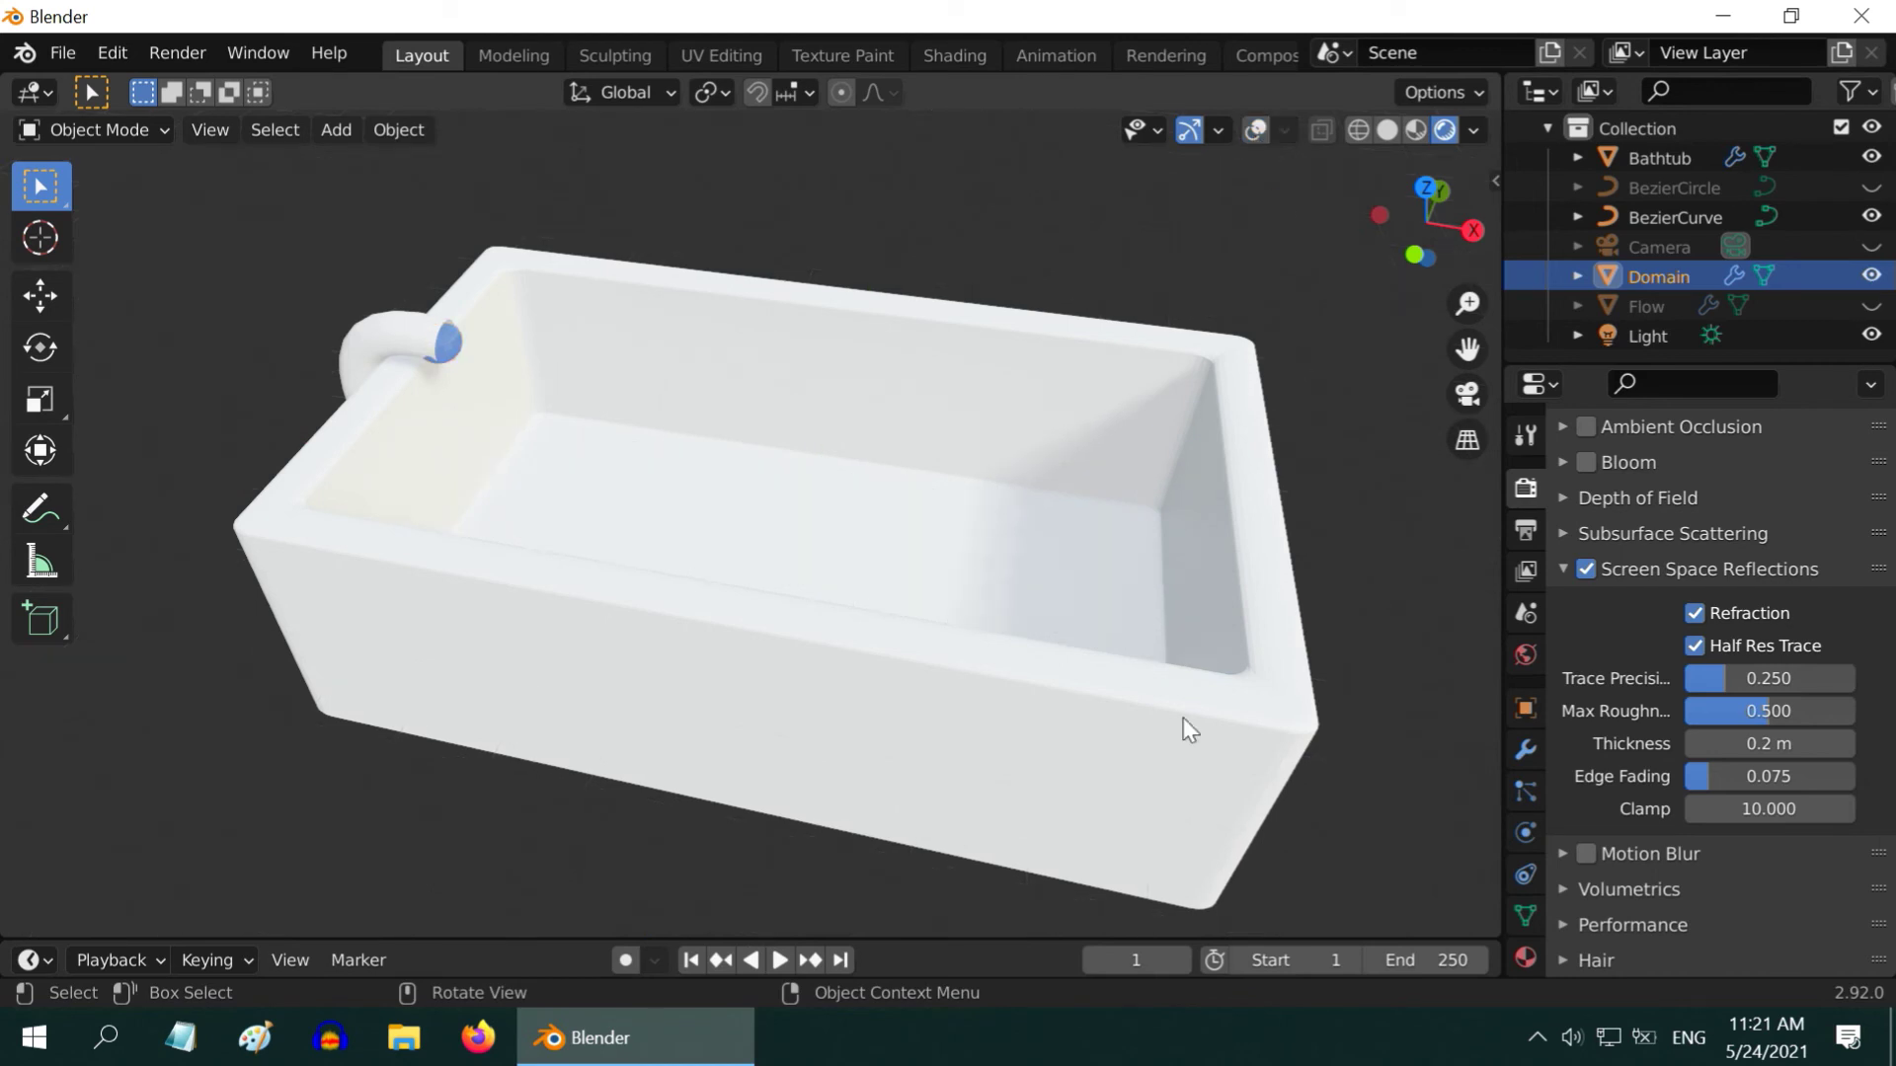
{"action": "left_click", "coordinate": [779, 960]}
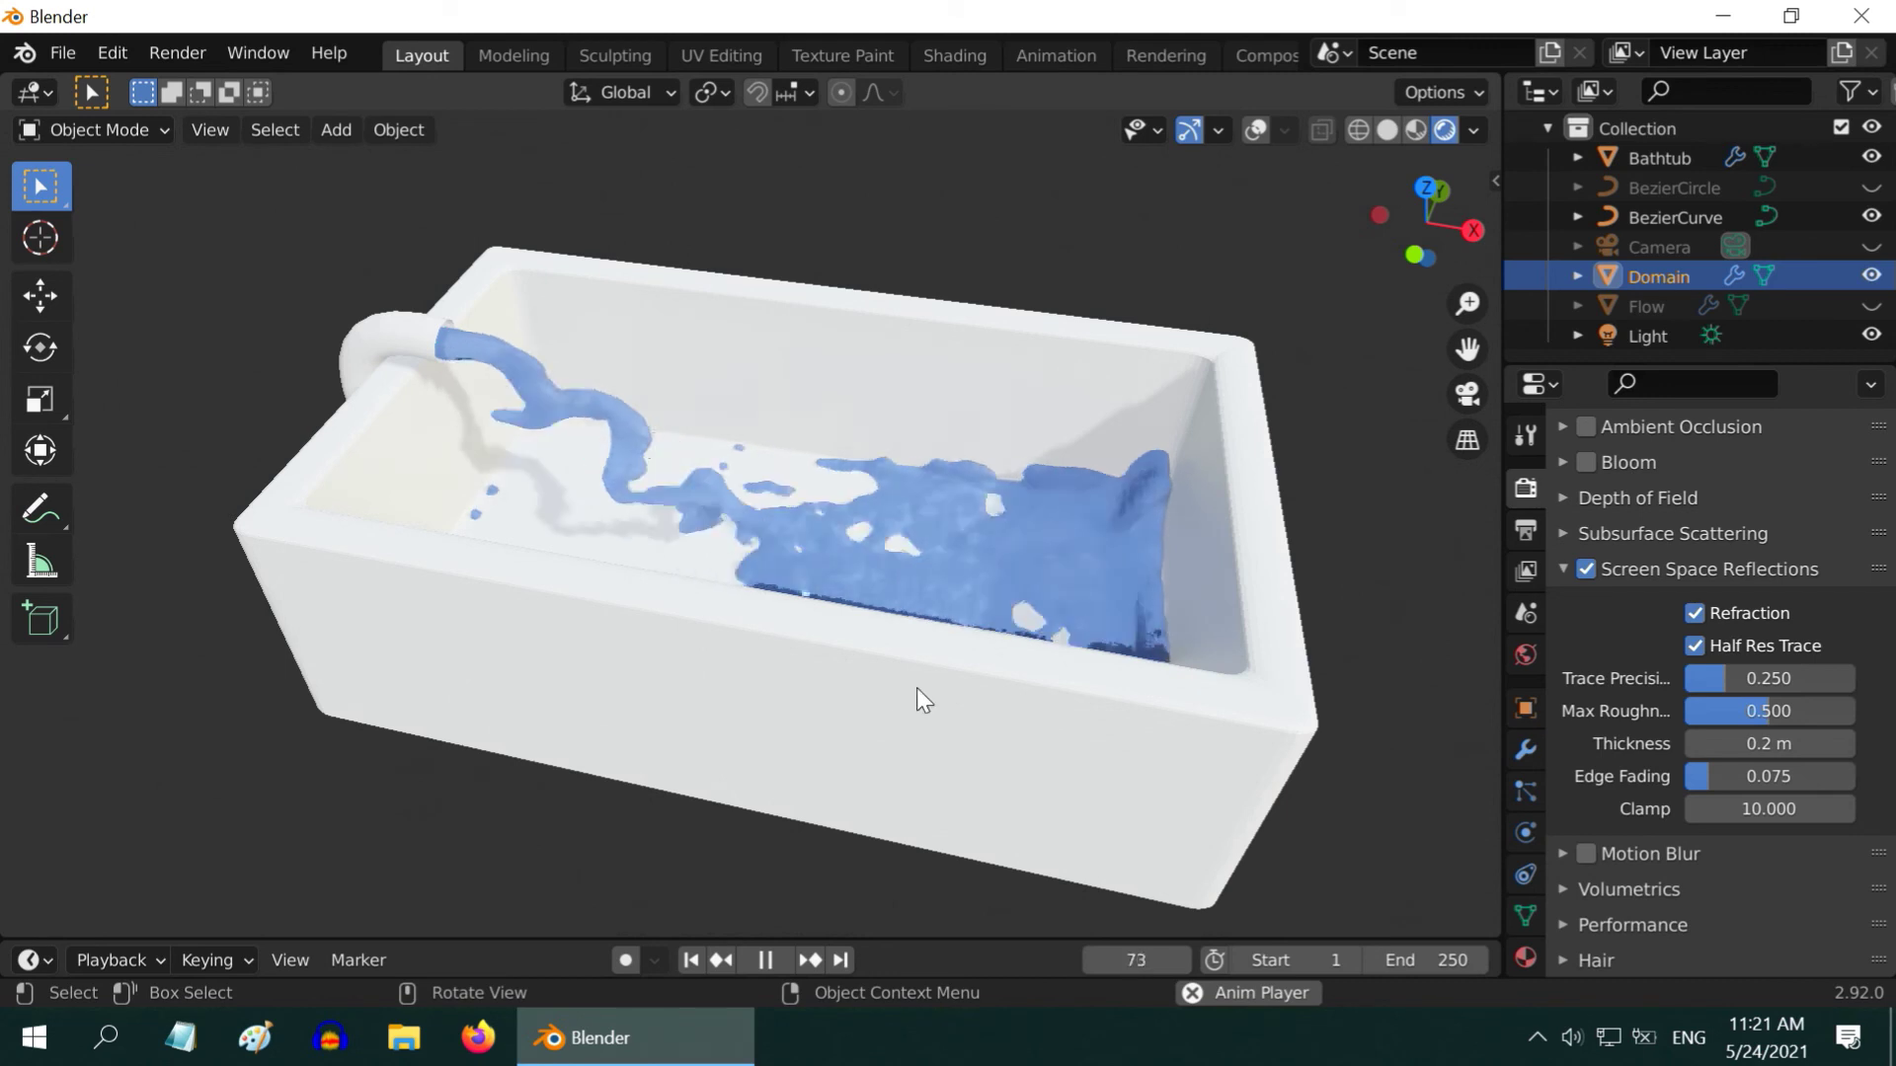
{"action": "middle_click_drag", "start_coordinate": [966, 697], "coordinate": [957, 705]}
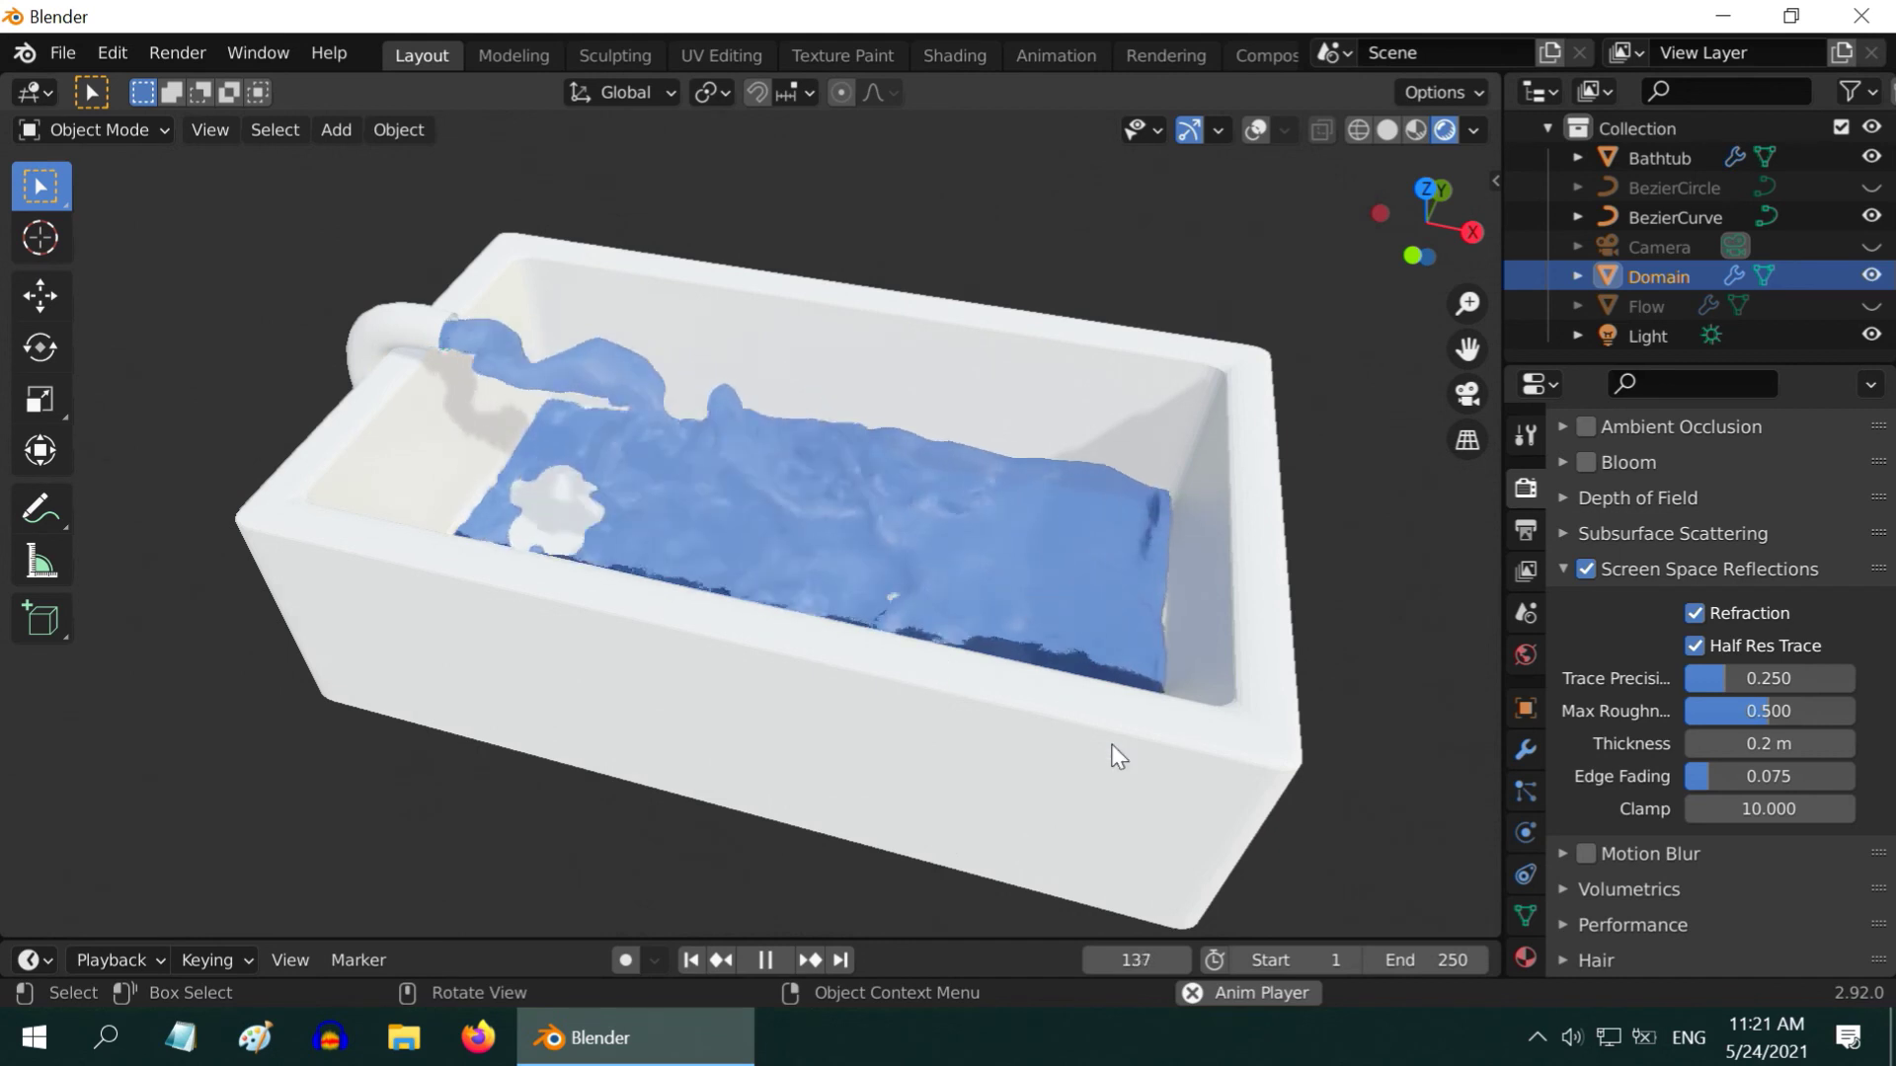
{"action": "mouse_move", "coordinate": [1113, 762]}
{"action": "middle_mouse_down"}
{"action": "mouse_move", "coordinate": [1122, 725]}
{"action": "mouse_move", "coordinate": [1105, 732]}
{"action": "middle_mouse_up"}
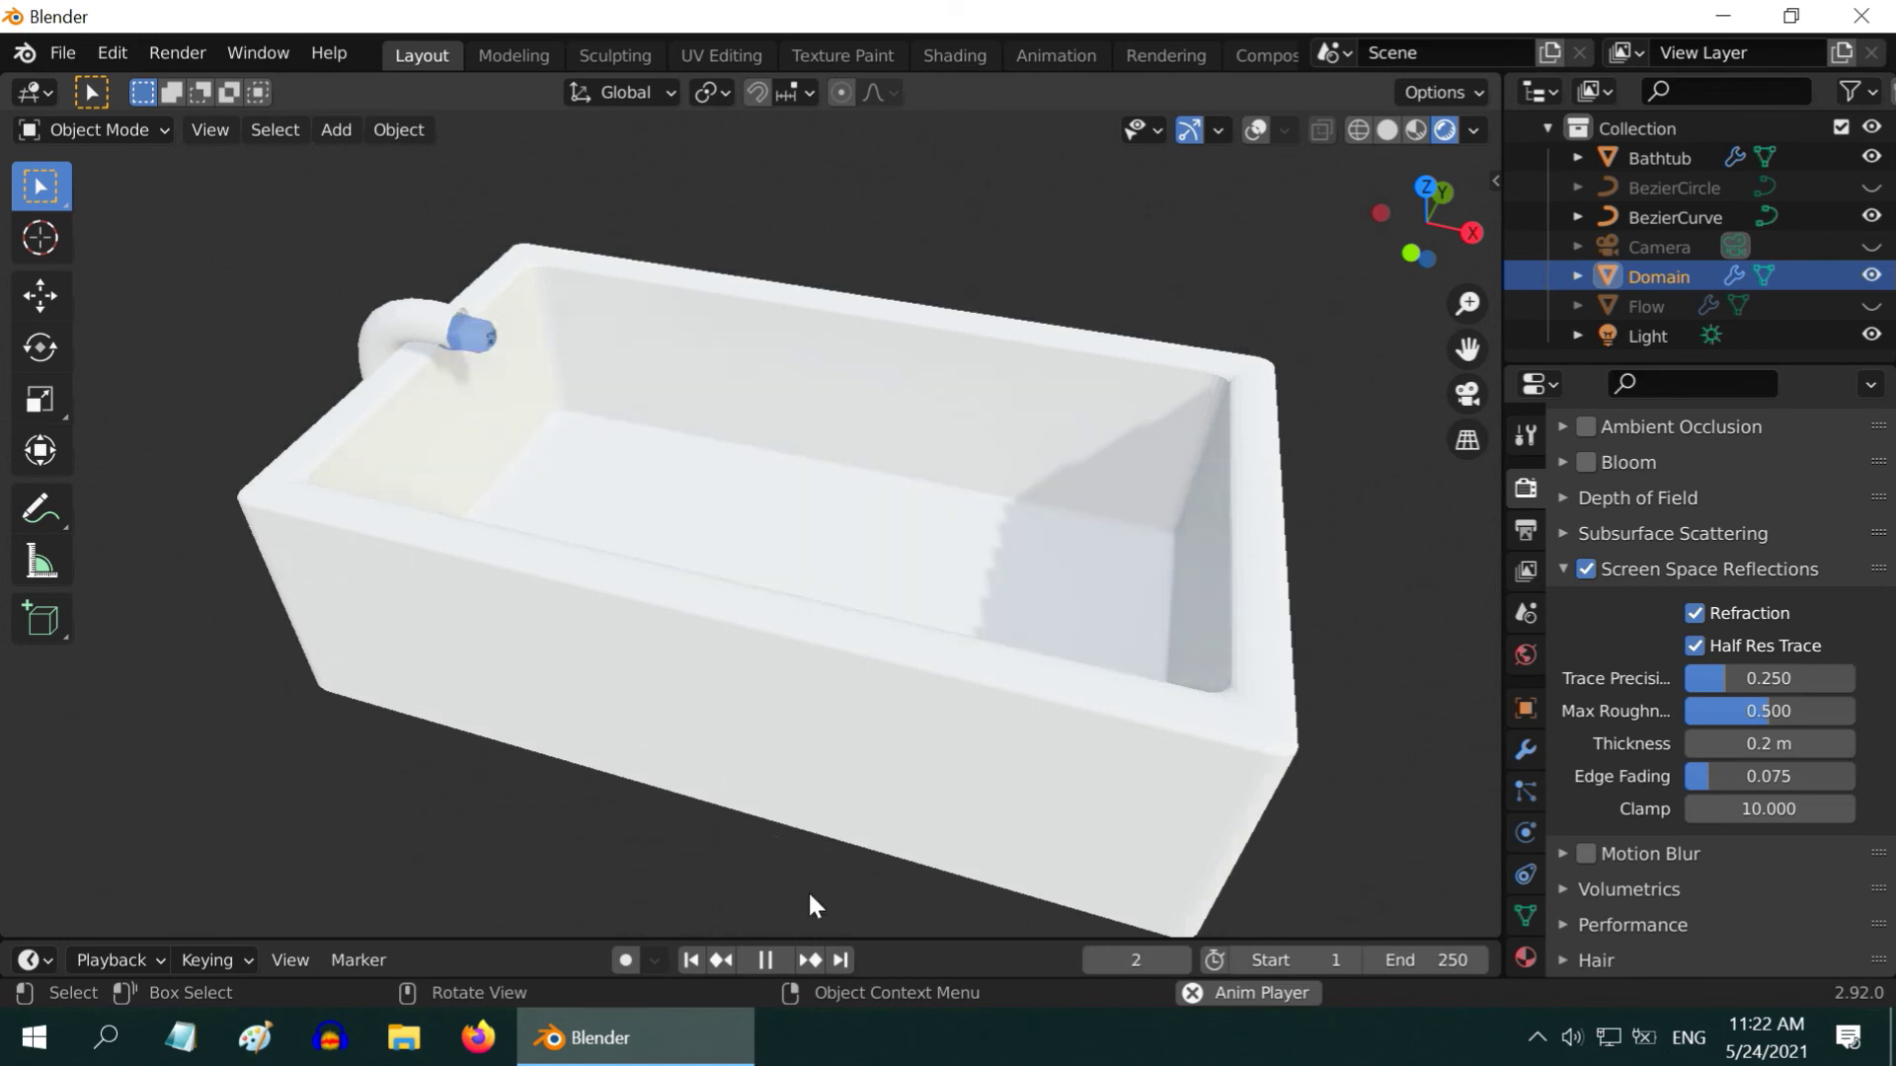
{"action": "left_click", "coordinate": [766, 960]}
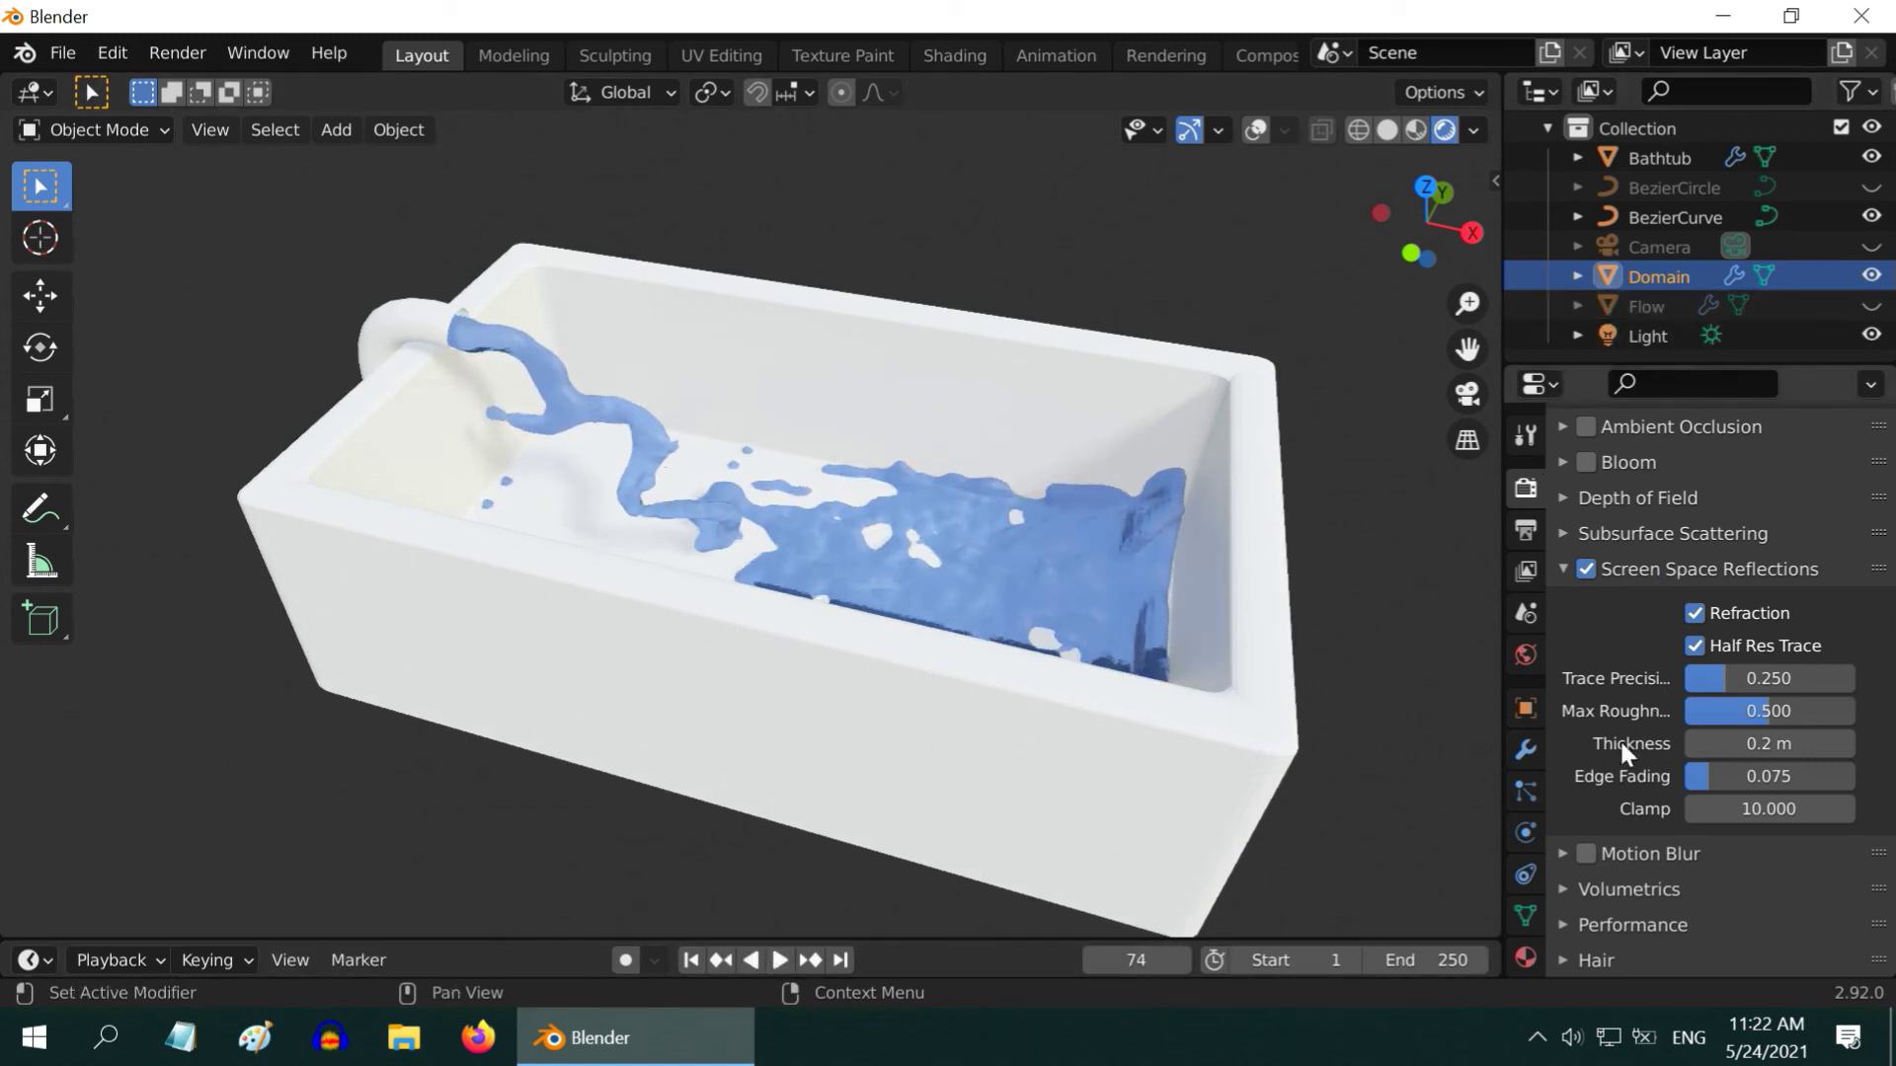
Set the Blend Mode of the Domain's water material to Alpha Blend
{"action": "left_click", "coordinate": [1529, 958]}
{"action": "scroll", "coordinate": [1667, 744], "scroll_direction": "down", "scroll_amount": 10}
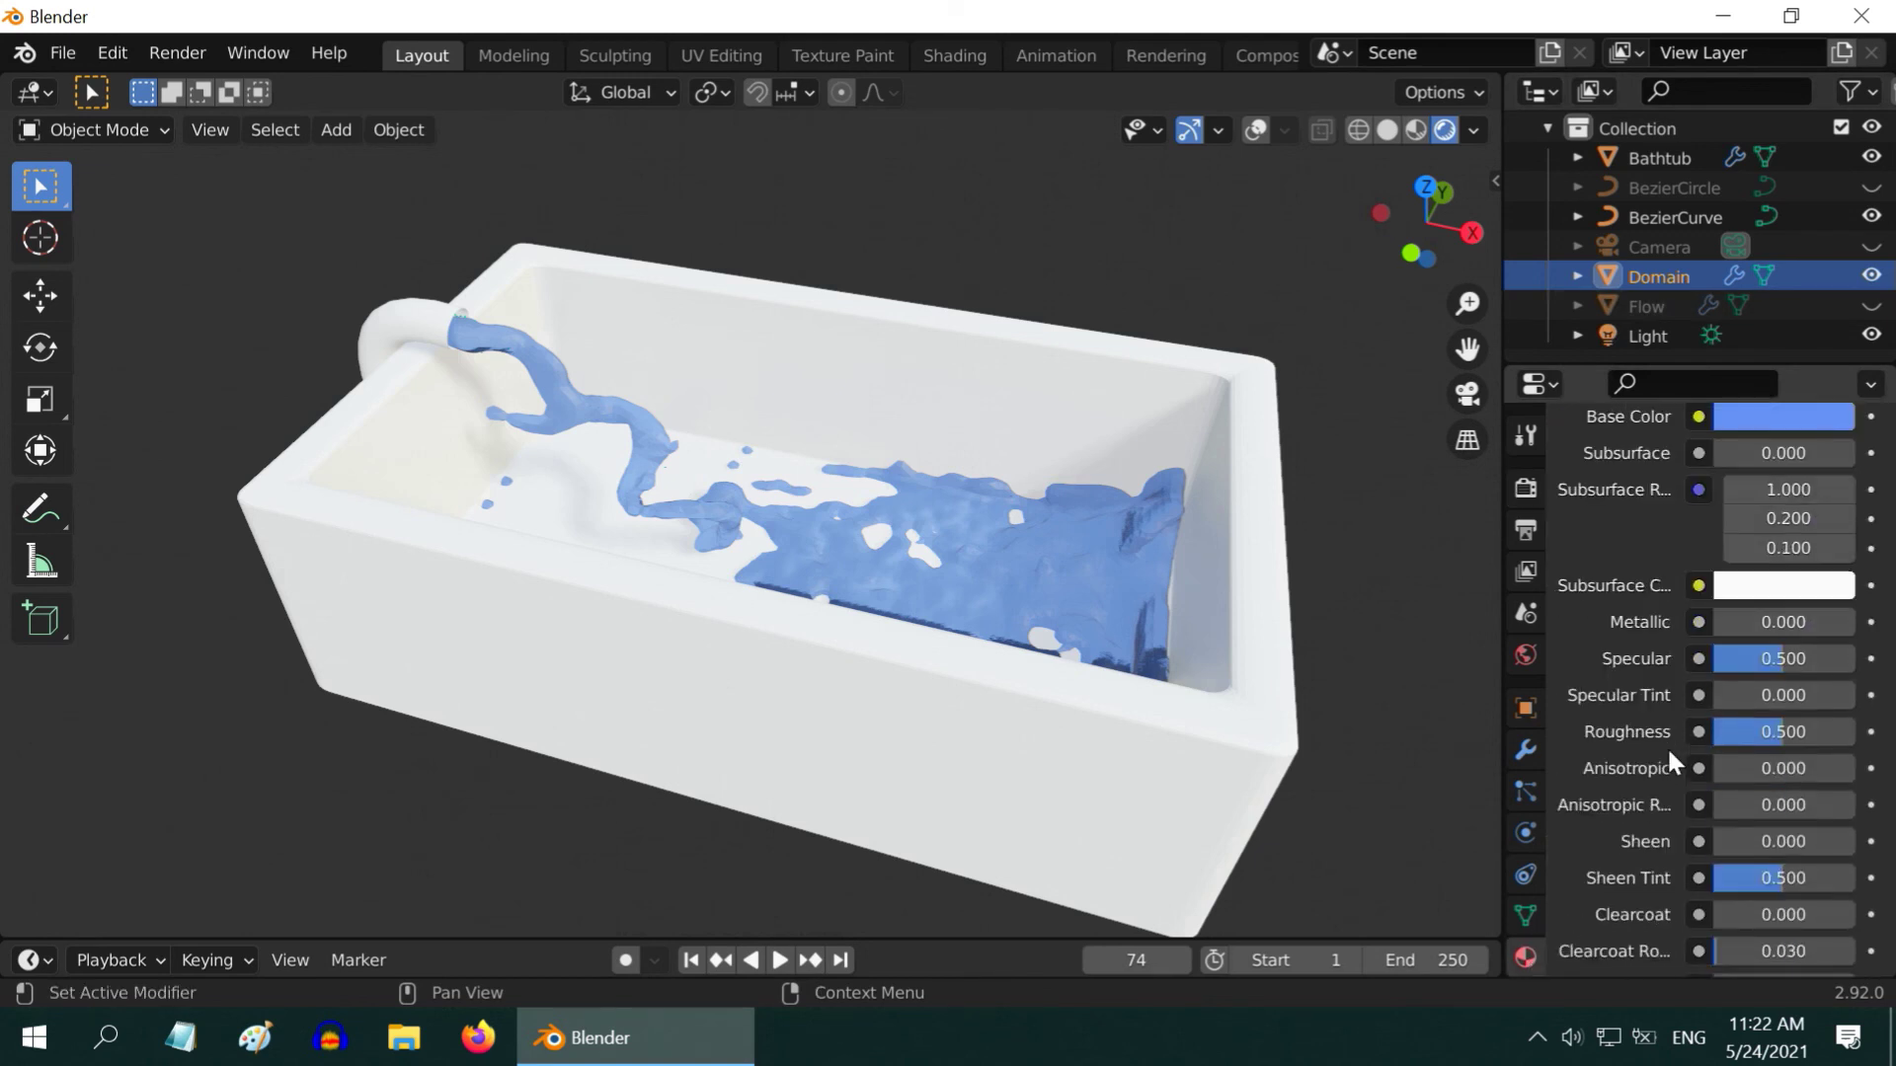
{"action": "scroll", "coordinate": [1669, 743], "scroll_direction": "down", "scroll_amount": 15}
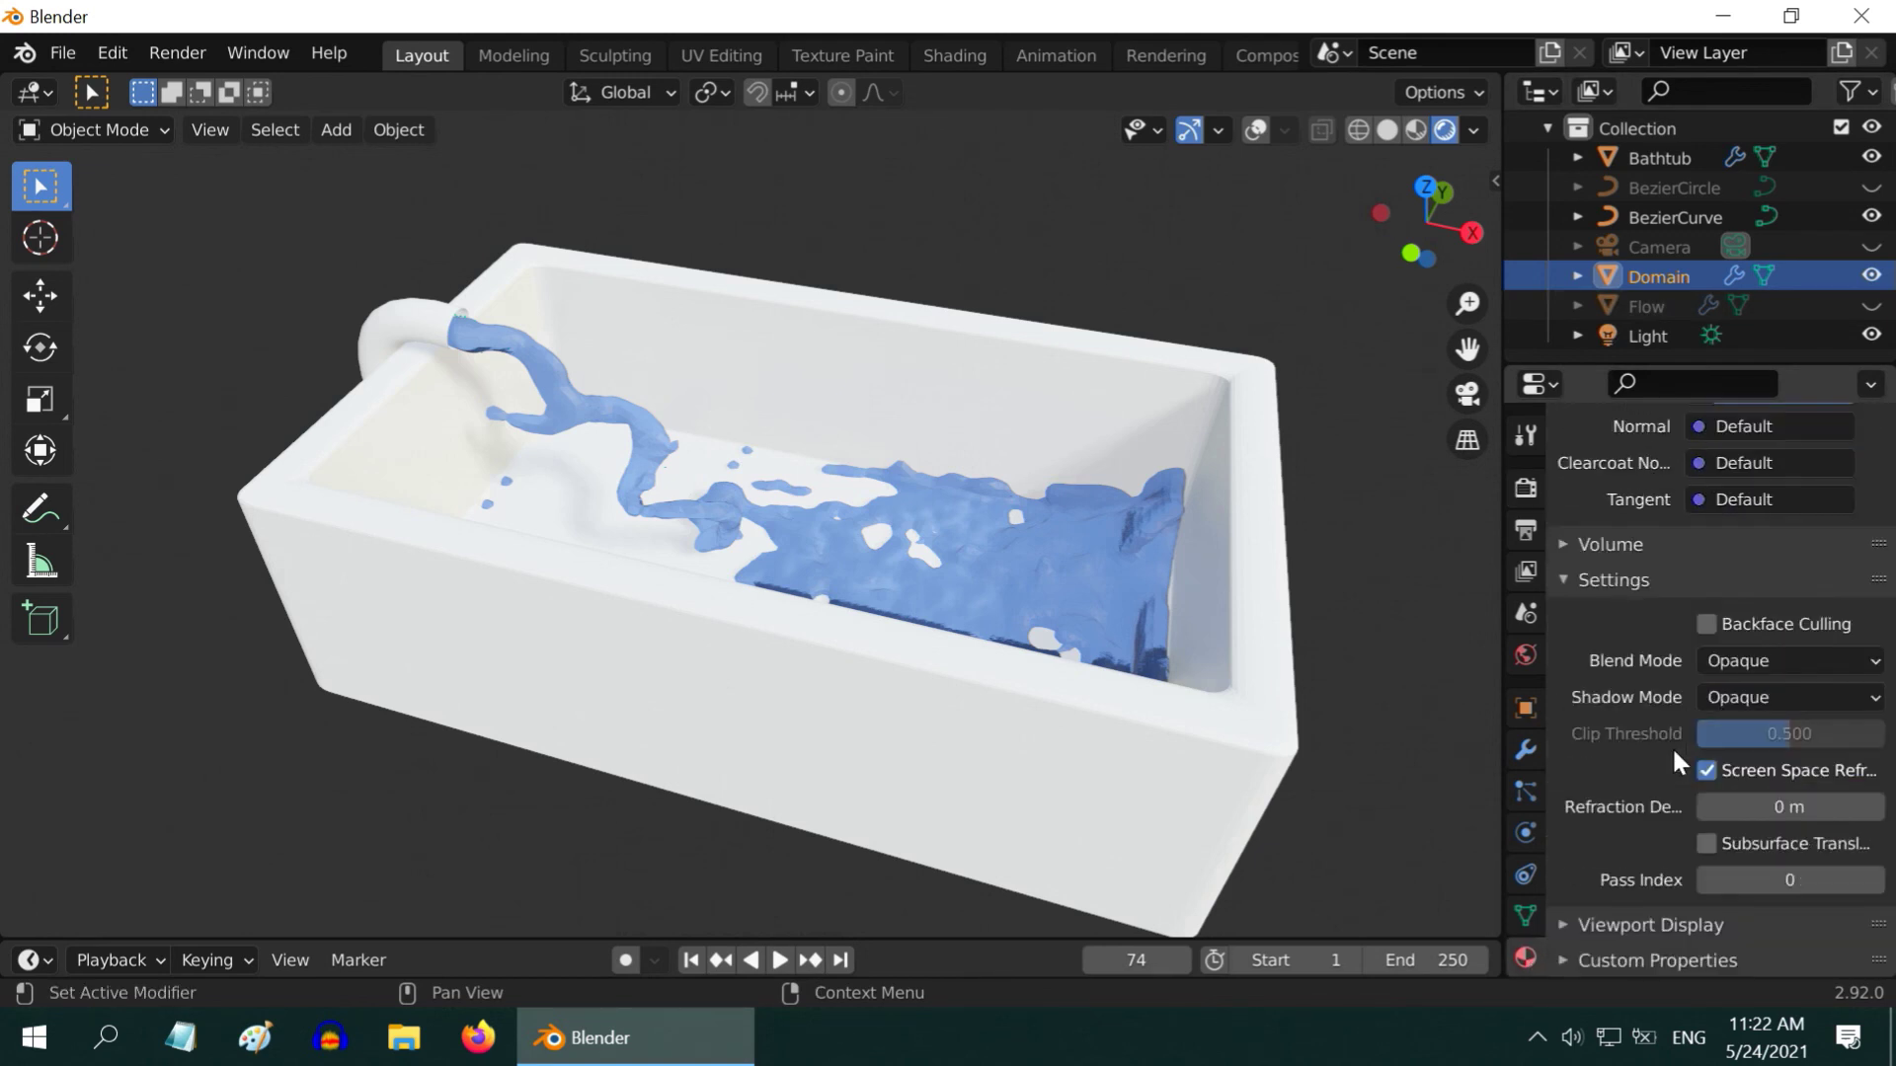
{"action": "left_click", "coordinate": [1744, 660]}
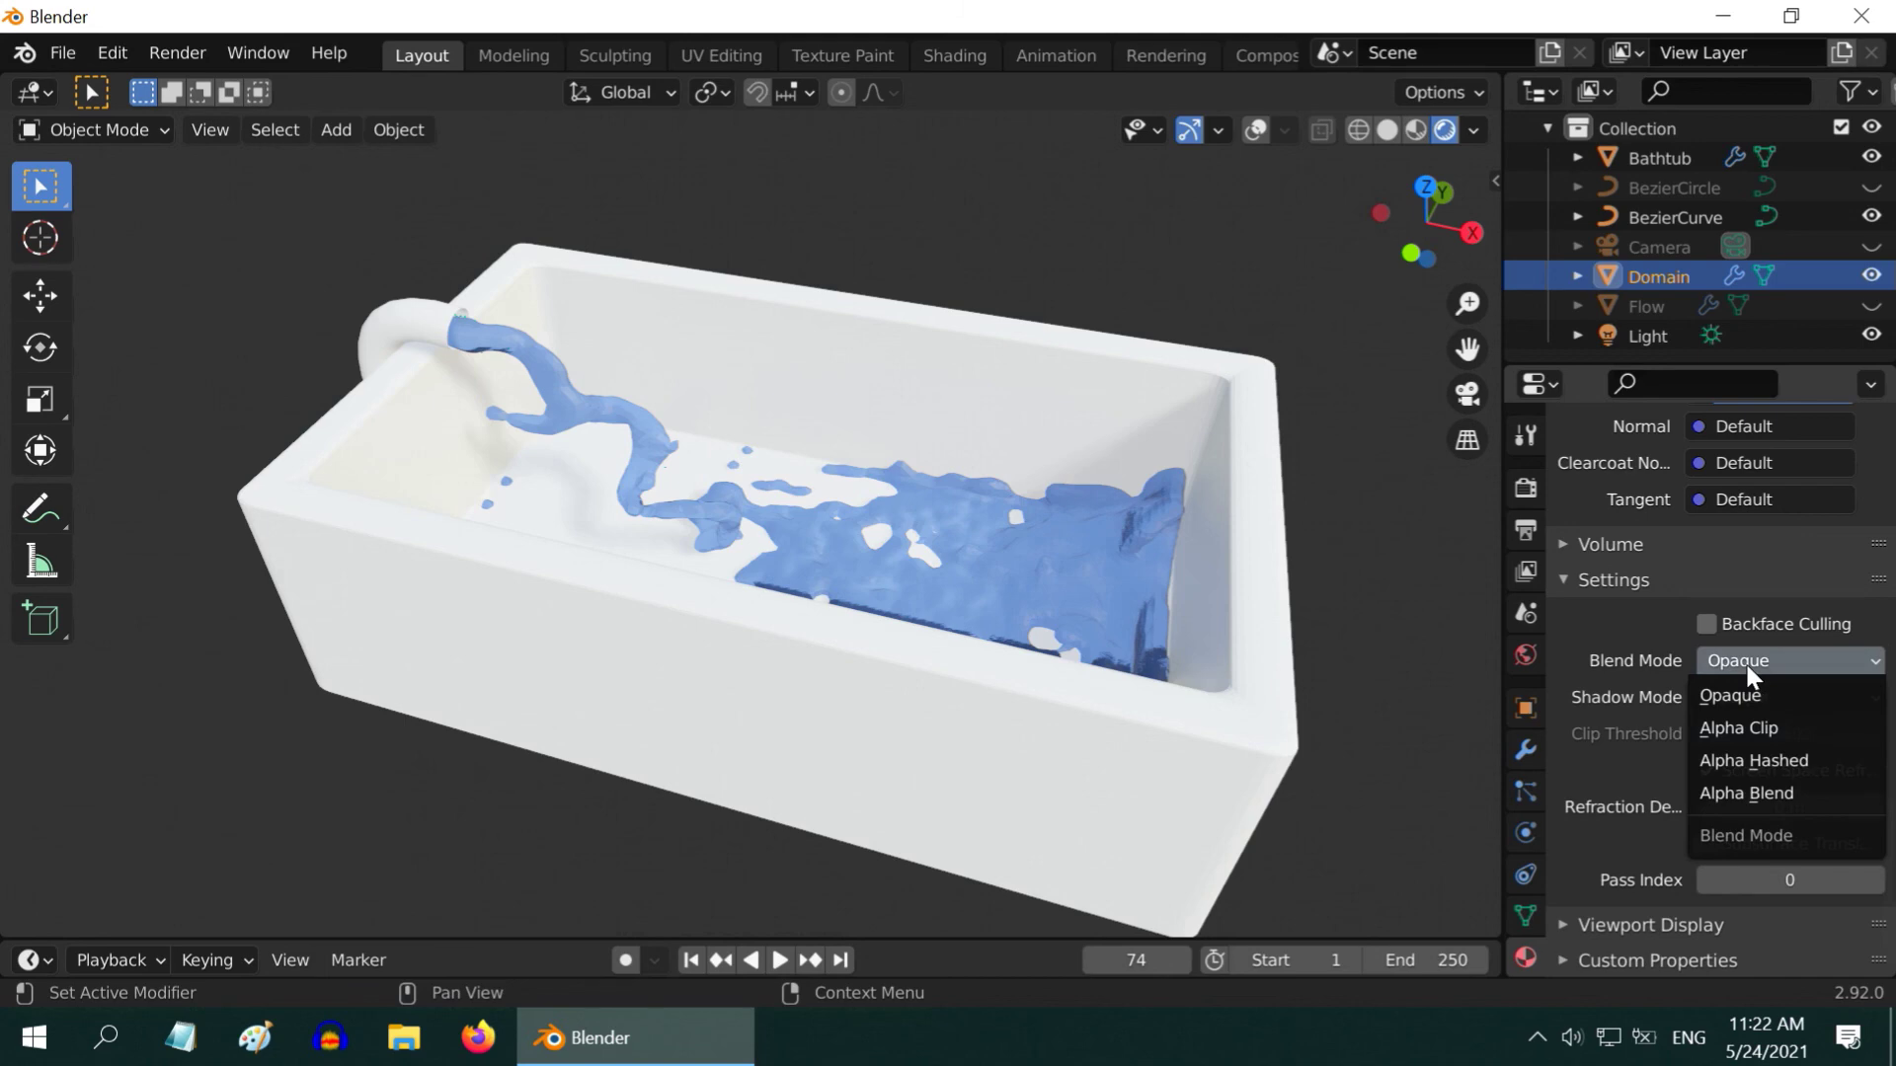
{"action": "left_click", "coordinate": [1743, 795]}
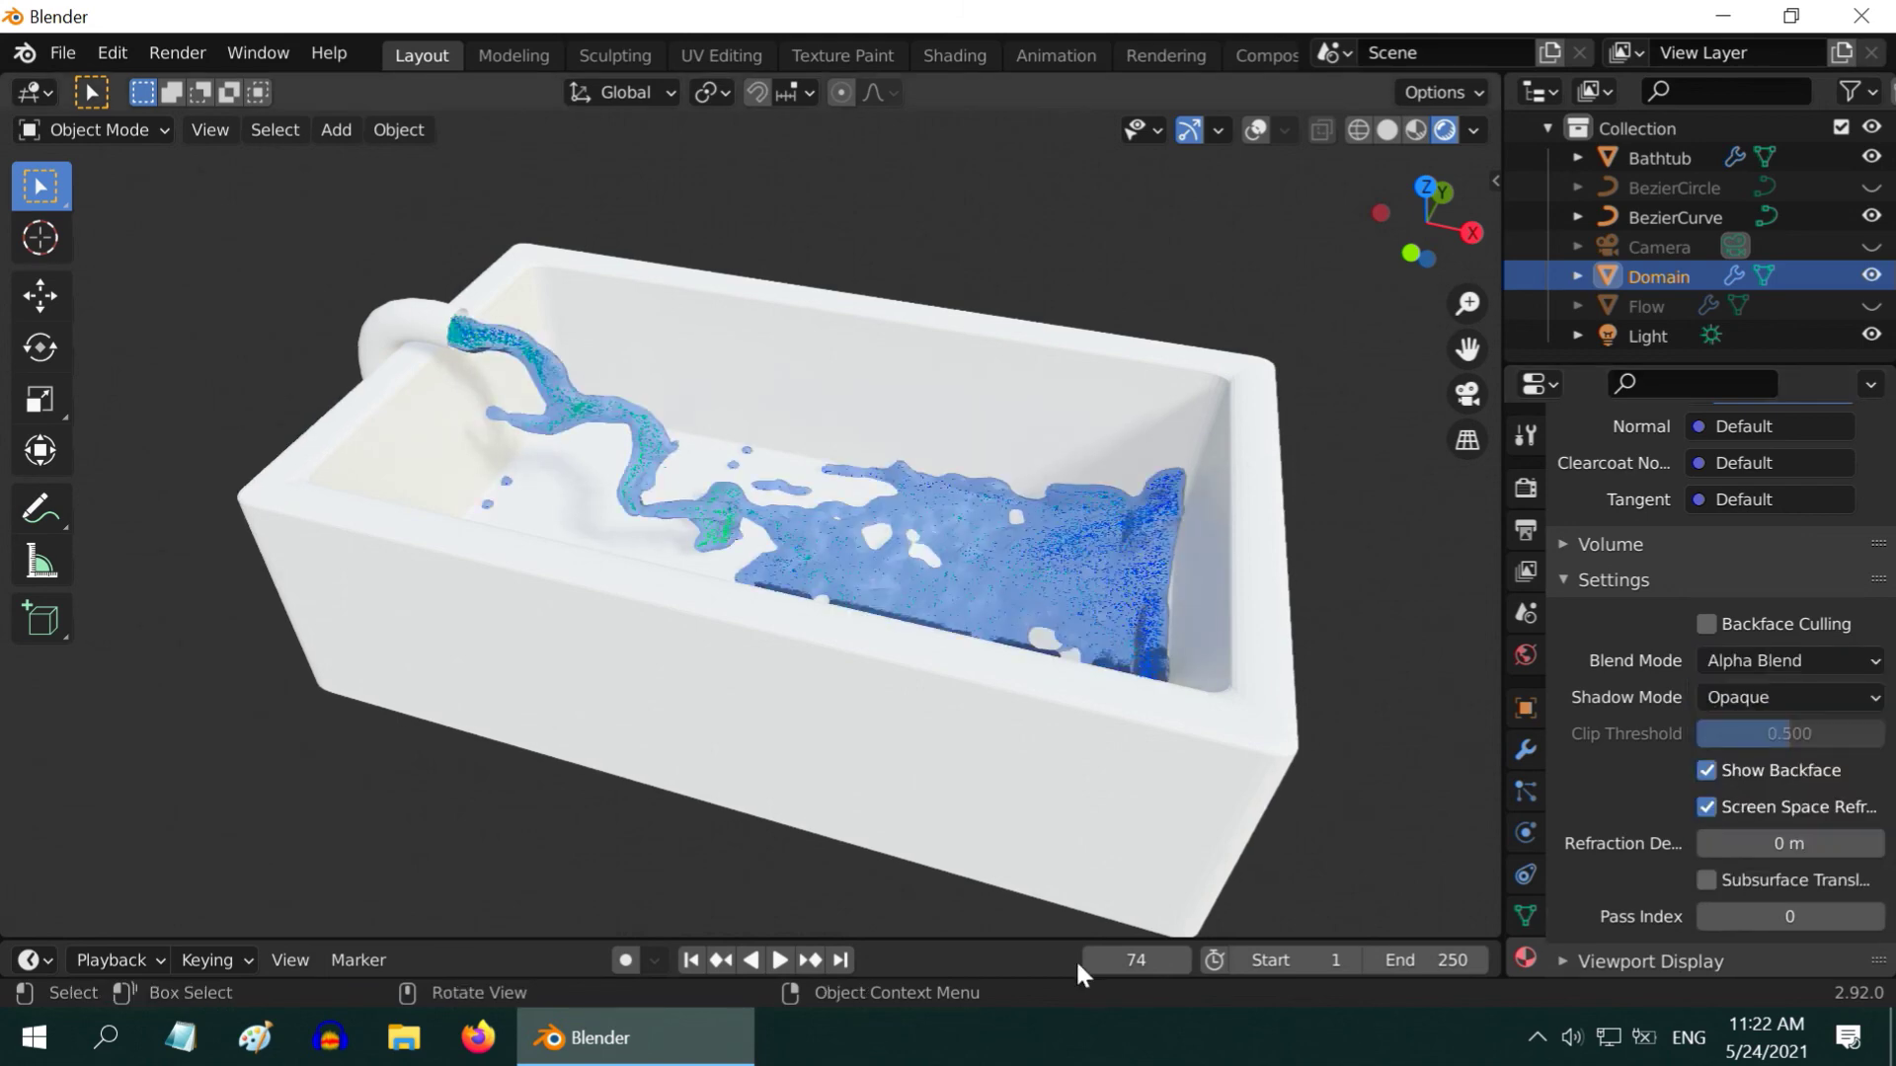
Play the animation to check the blended water and review the Domain's fluid settings, including the resolution divisions
{"action": "left_click", "coordinate": [776, 959]}
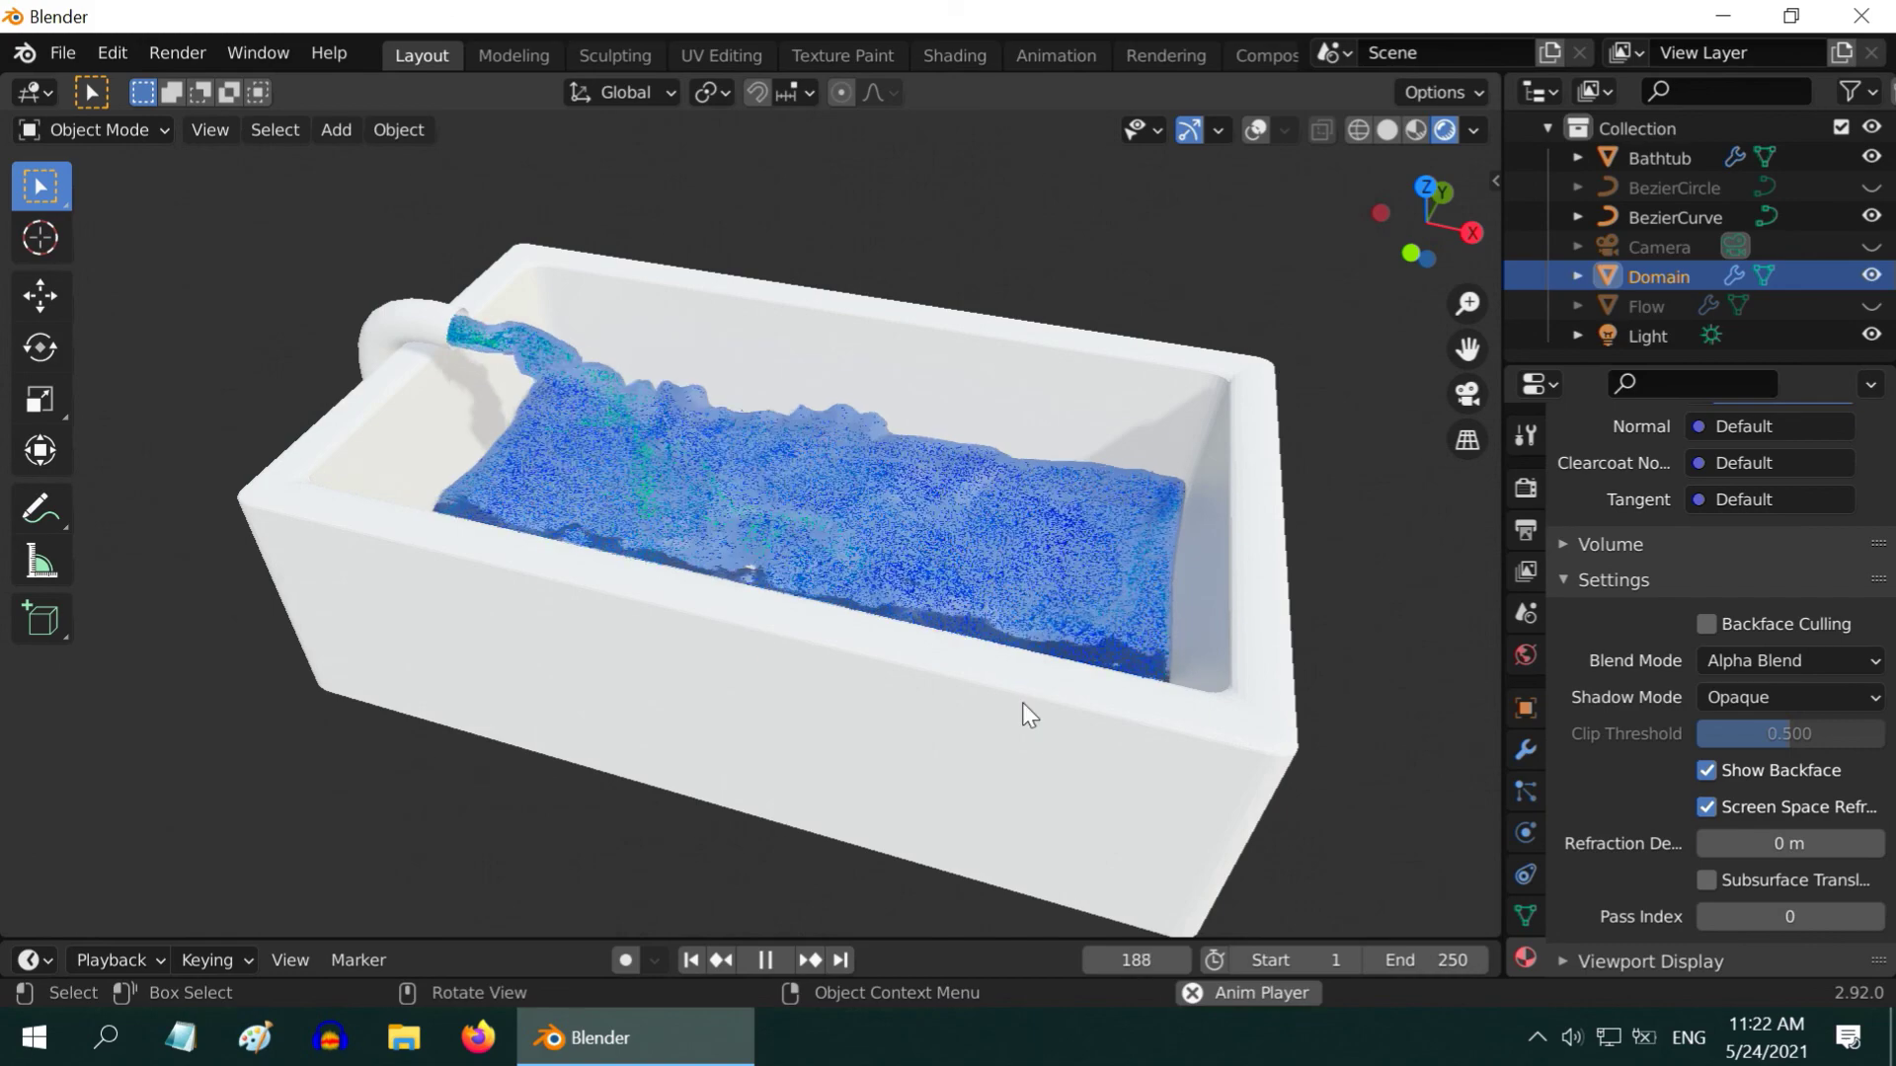
{"action": "scroll", "coordinate": [1678, 780], "scroll_direction": "up", "scroll_amount": 5}
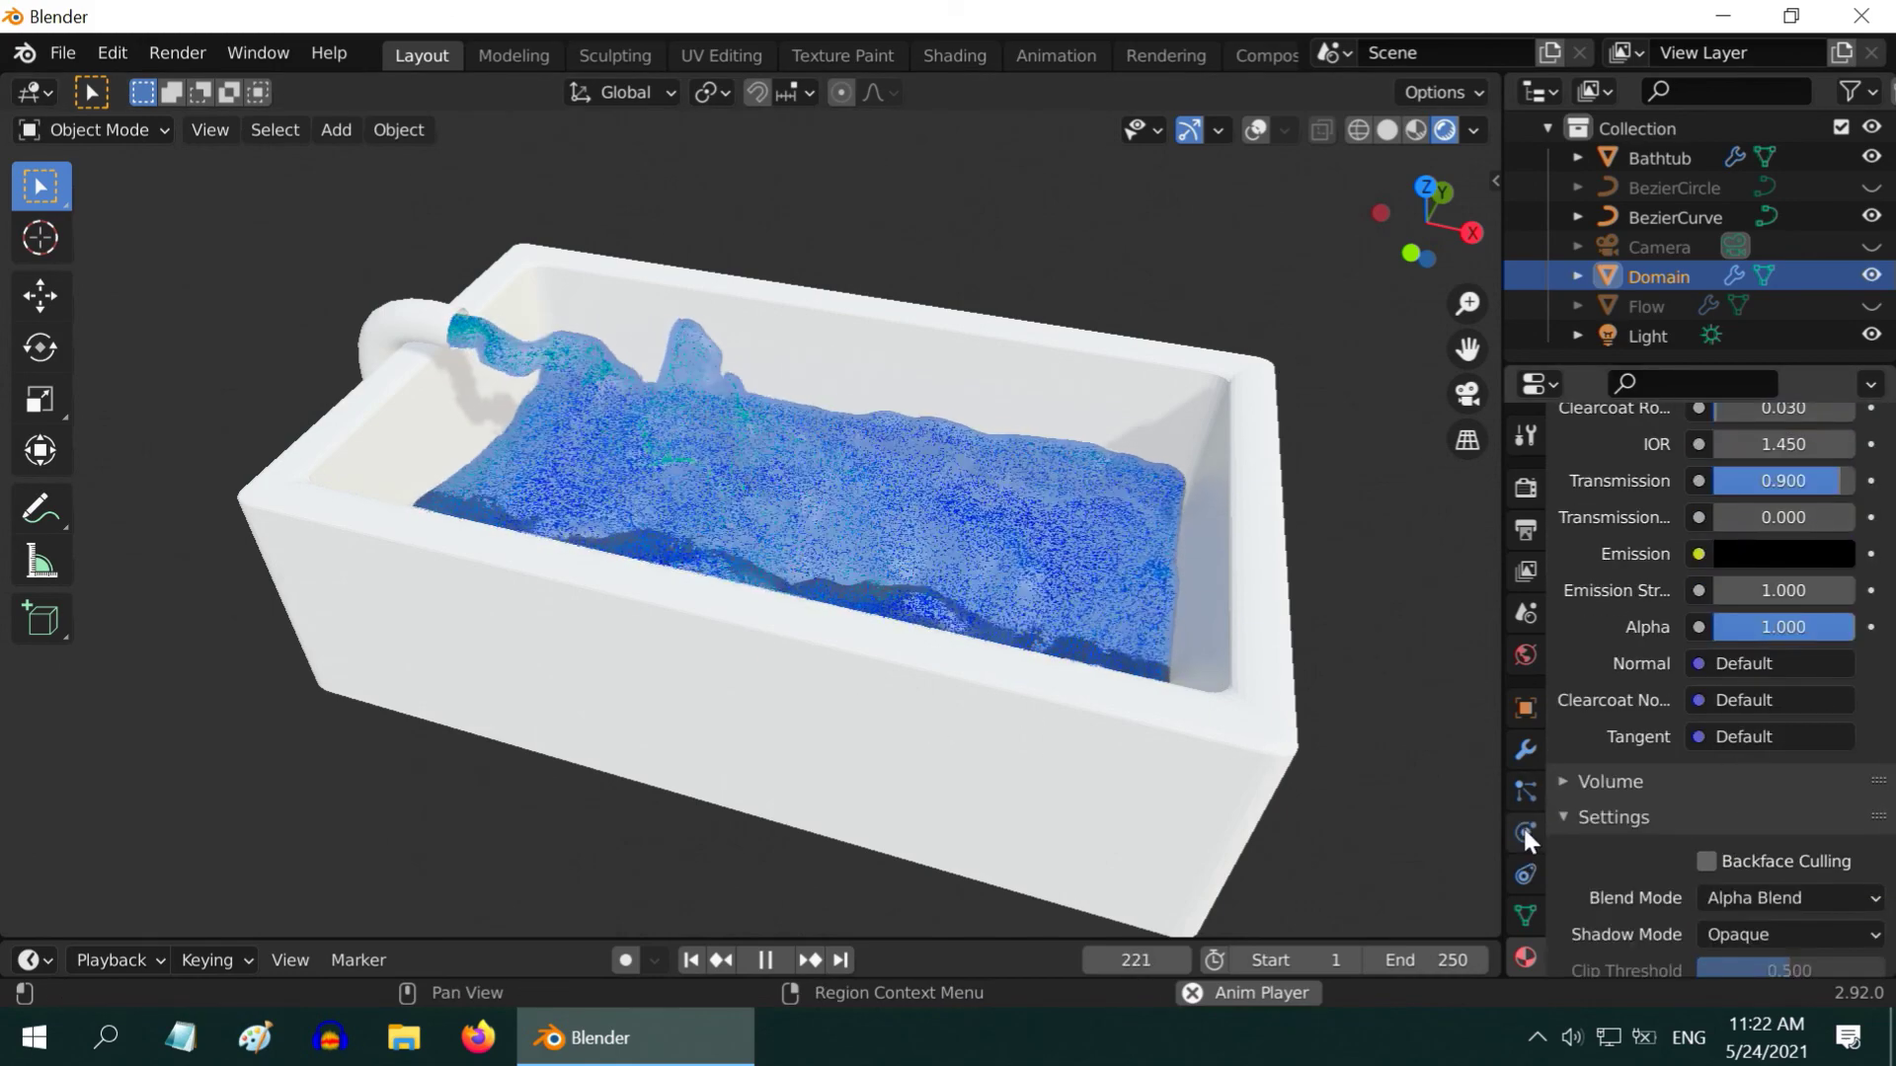
{"action": "left_click", "coordinate": [1525, 832]}
{"action": "scroll", "coordinate": [1732, 681], "scroll_direction": "down", "scroll_amount": 5}
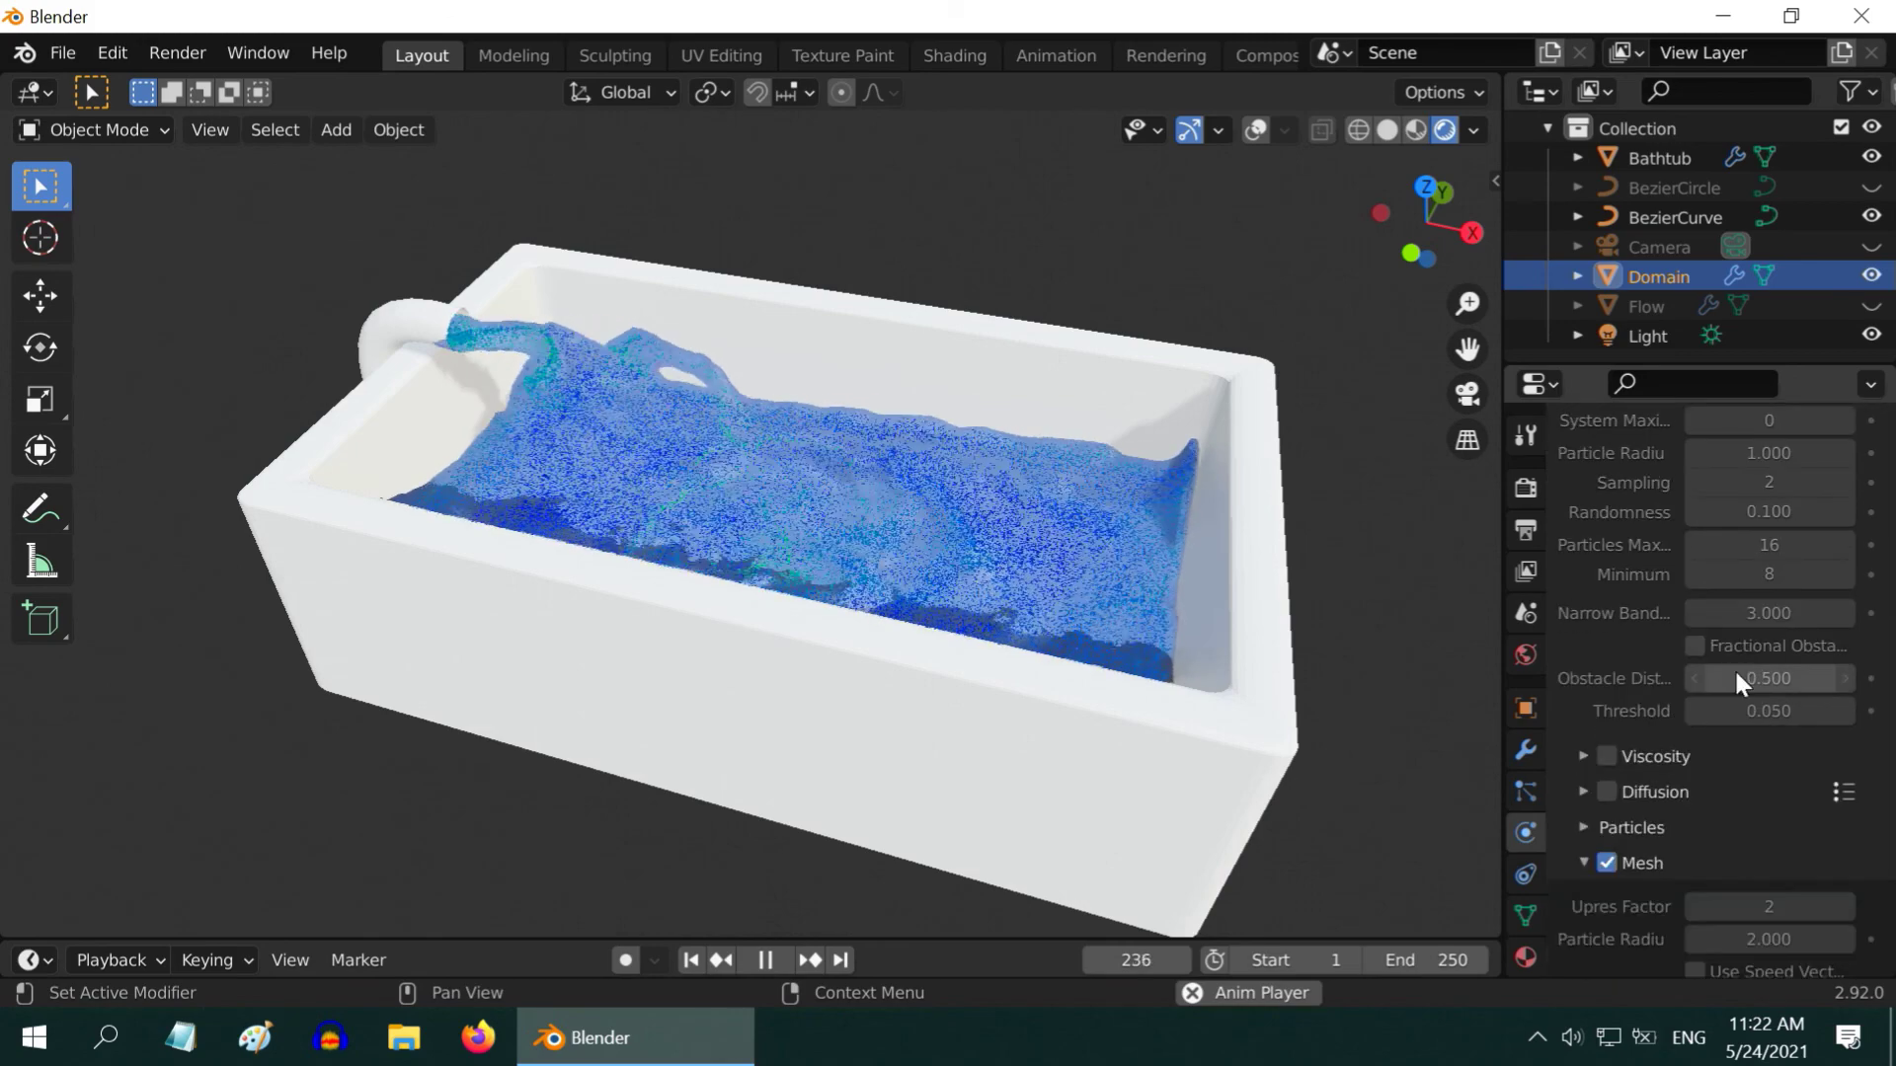
{"action": "scroll", "coordinate": [1734, 669], "scroll_direction": "up", "scroll_amount": 12}
{"action": "scroll", "coordinate": [1732, 671], "scroll_direction": "up", "scroll_amount": 5}
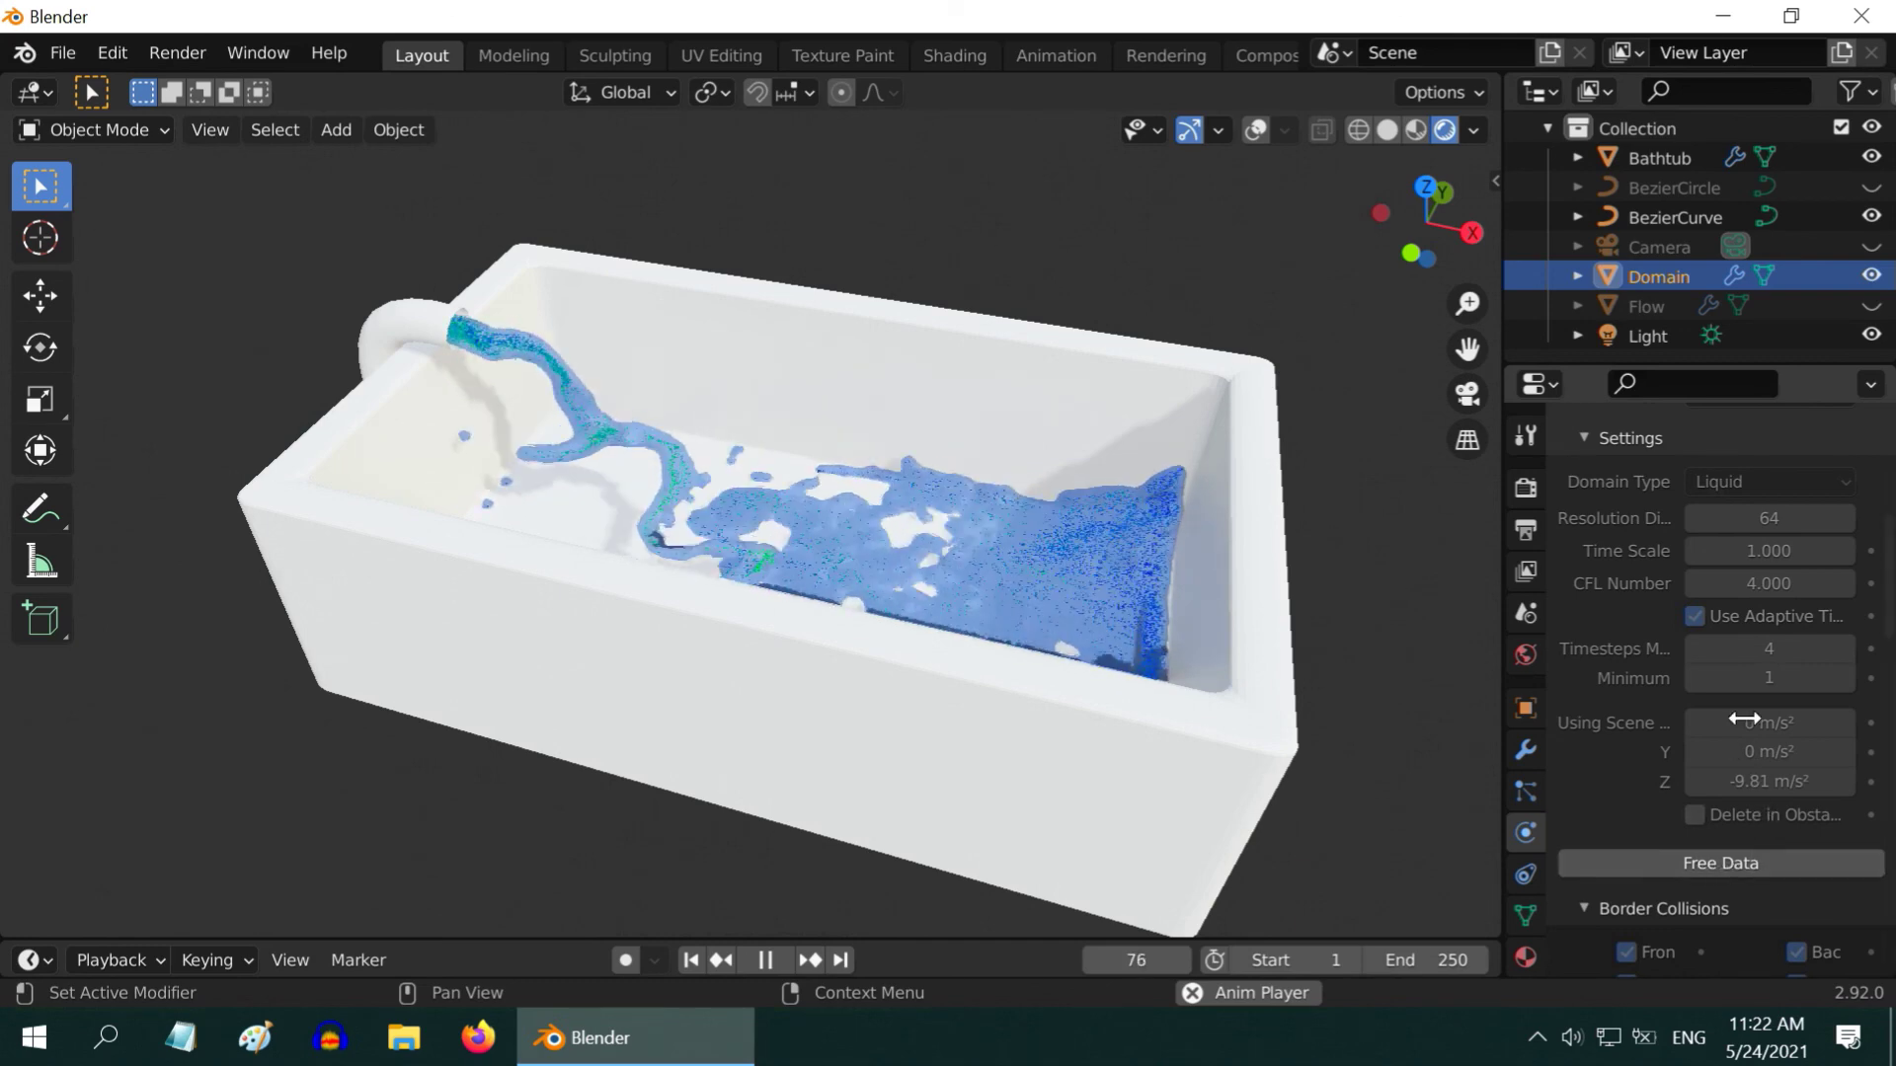
{"action": "scroll", "coordinate": [1738, 839], "scroll_direction": "up", "scroll_amount": 3}
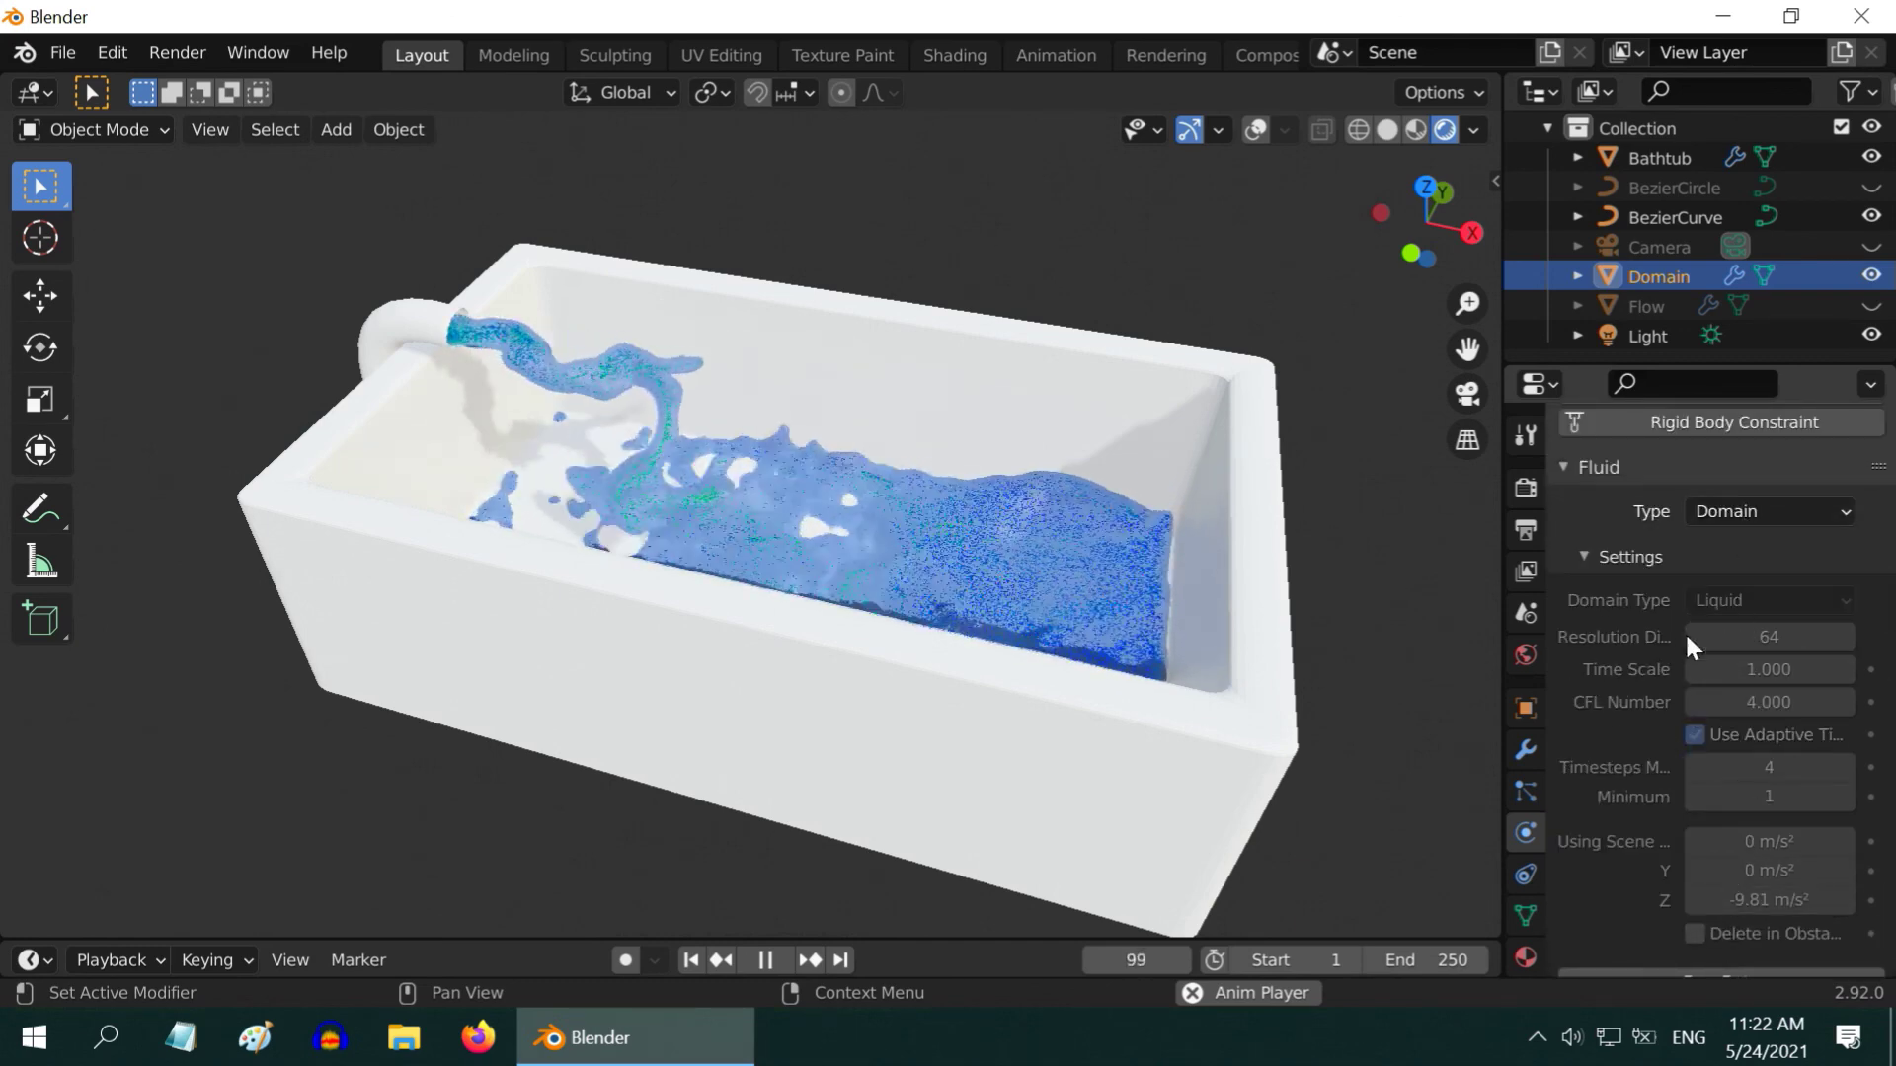